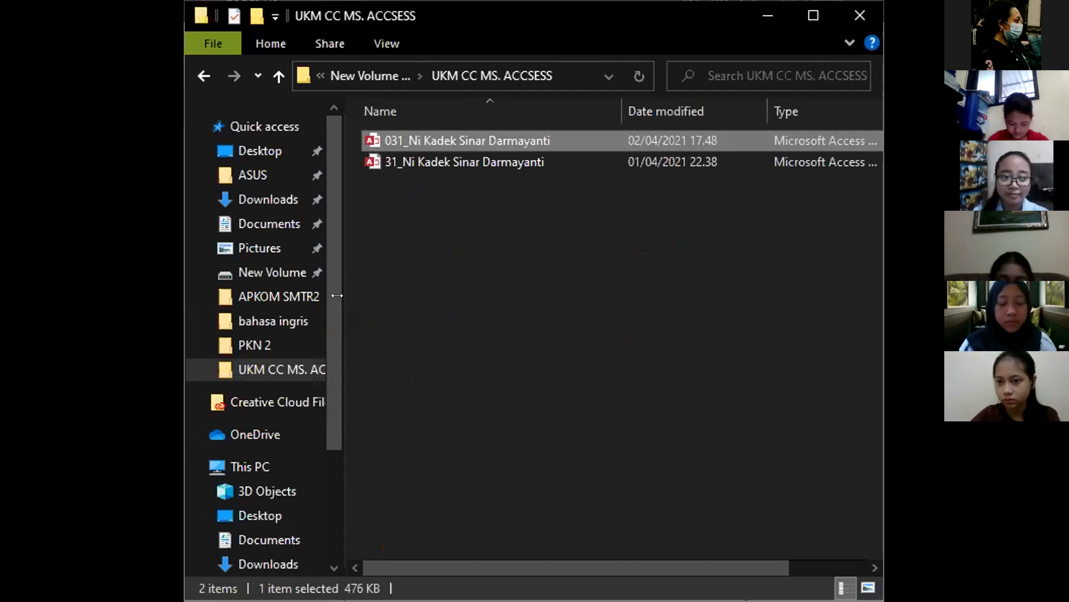
Step: Widen the File Explorer folder tree pane slightly
left_click_drag(337, 295, 343, 295)
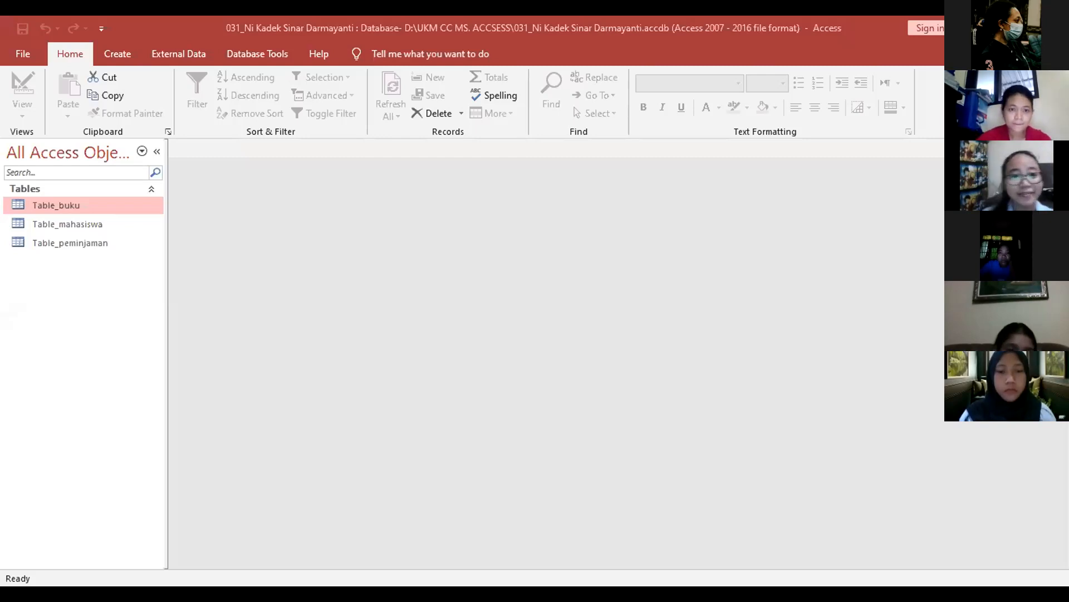
Step: Create a blank table in Design view, then cancel saving it as Table_buku
left_click(117, 53)
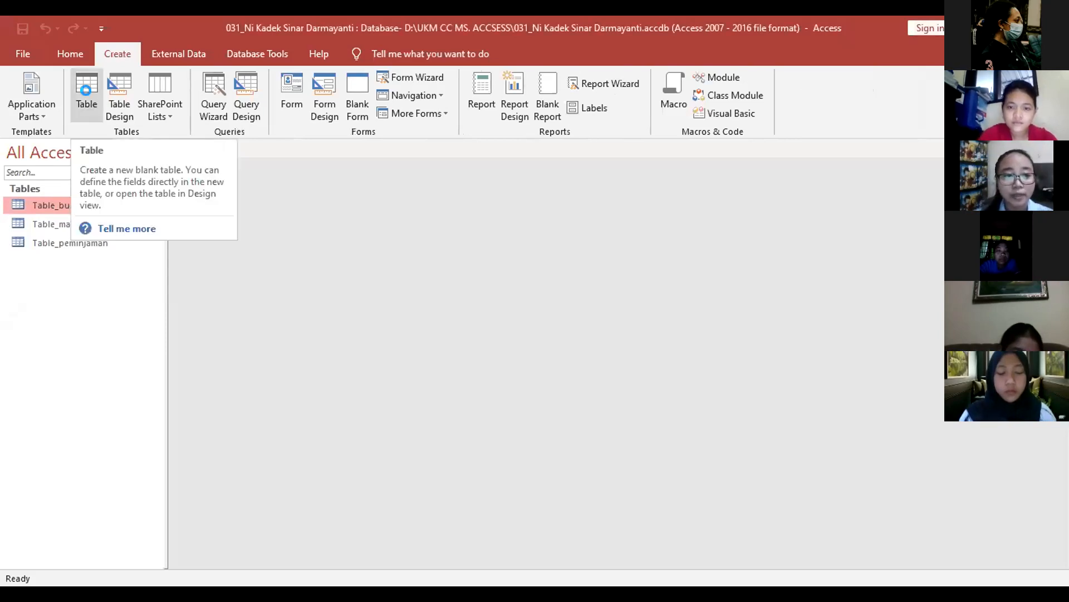
left_click(84, 90)
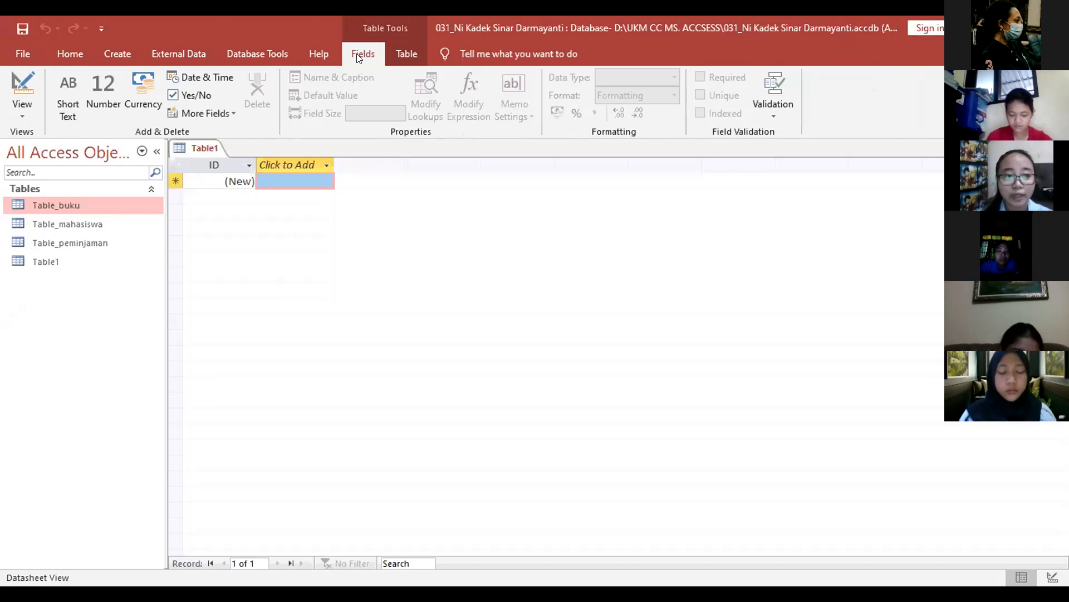
left_click(22, 115)
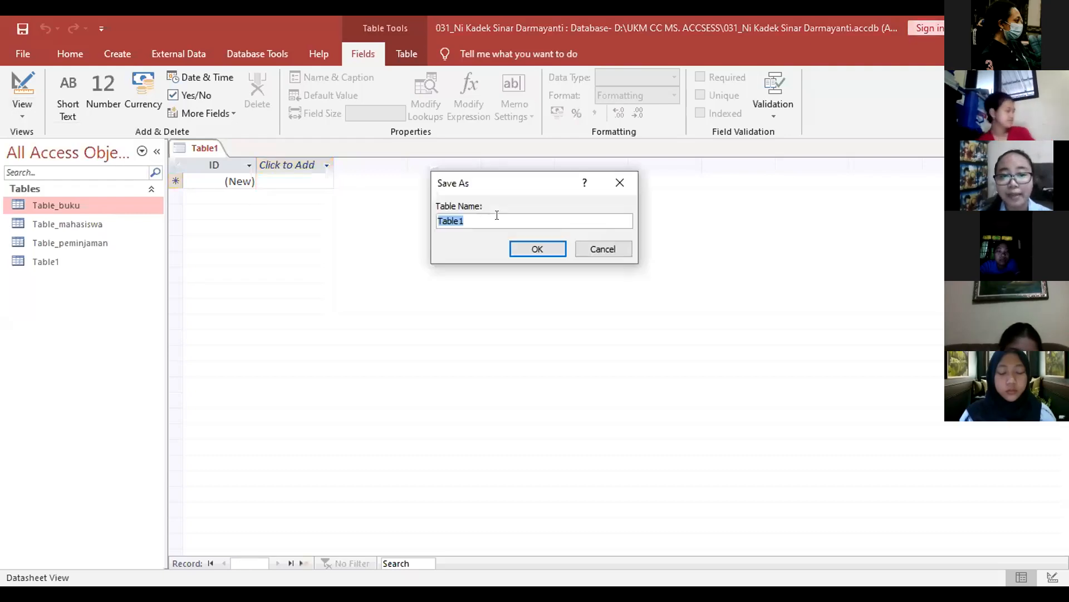
left_click(496, 215)
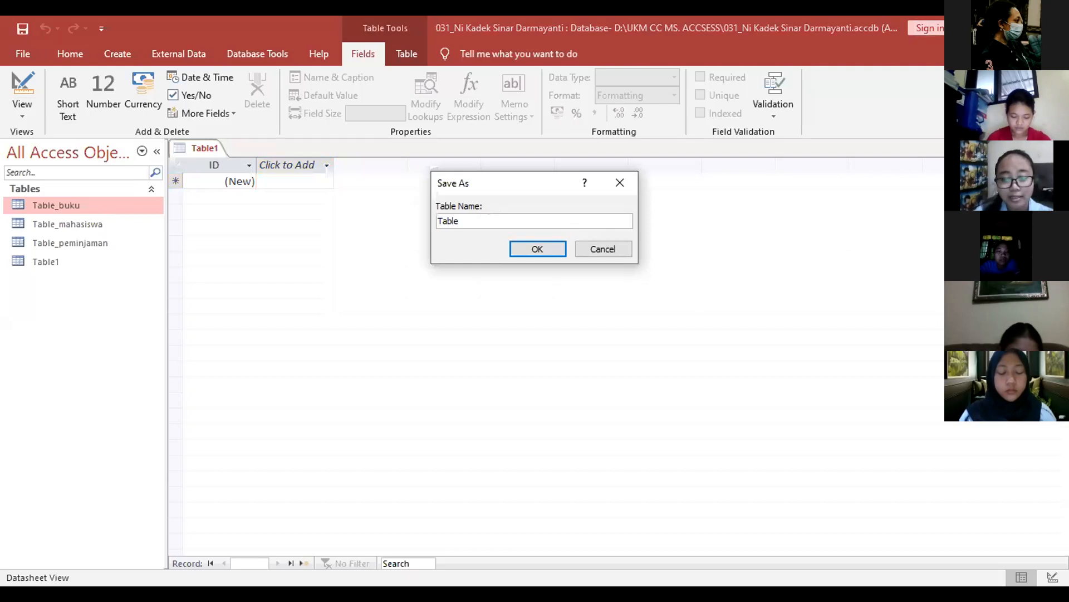
type("_b")
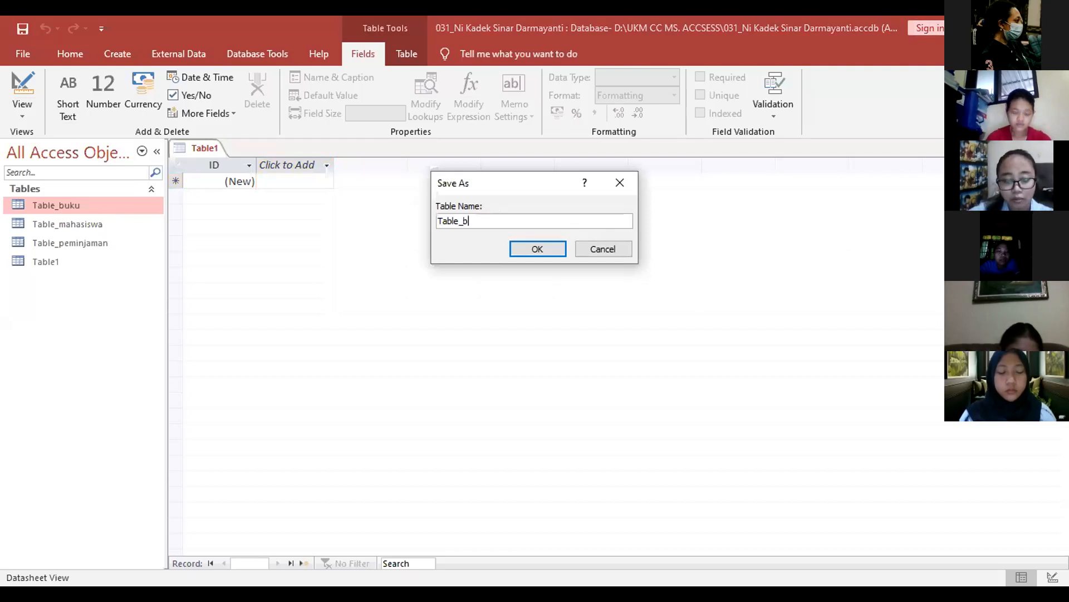
type("u")
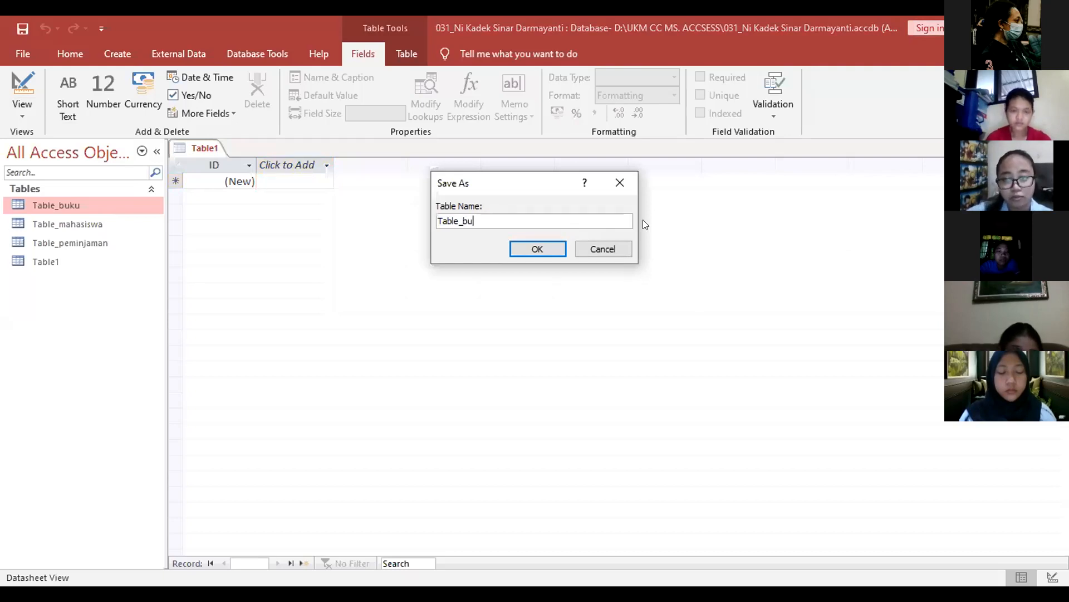
type("ku")
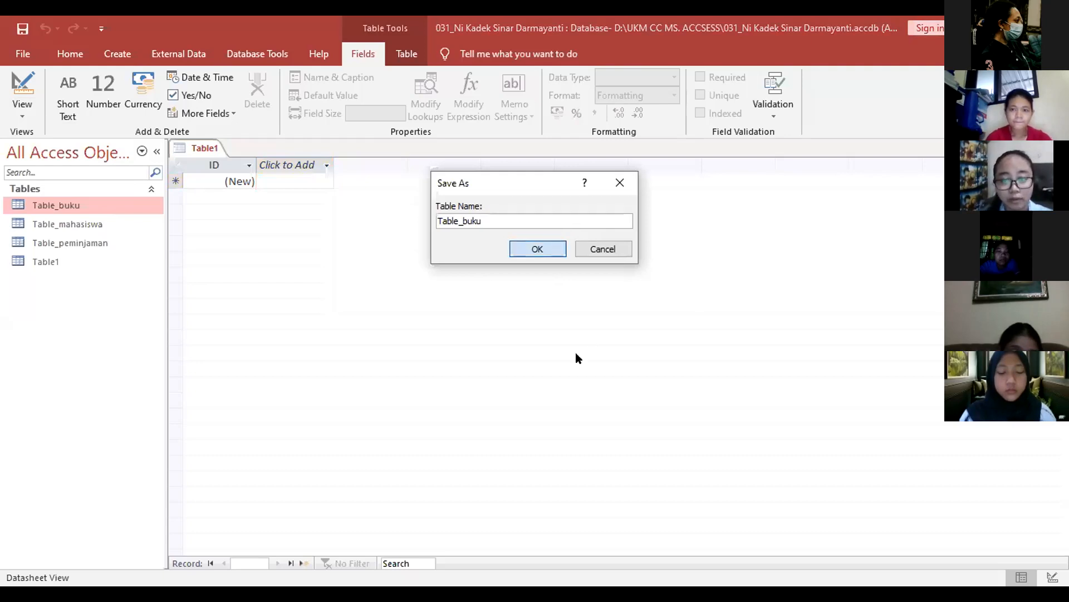
key("Return")
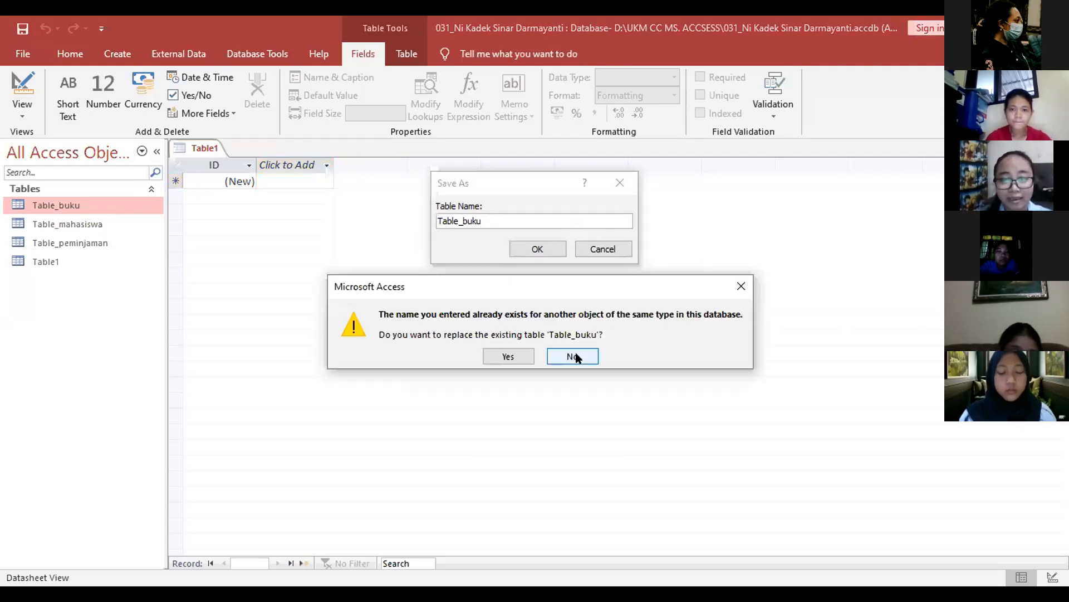
left_click(620, 186)
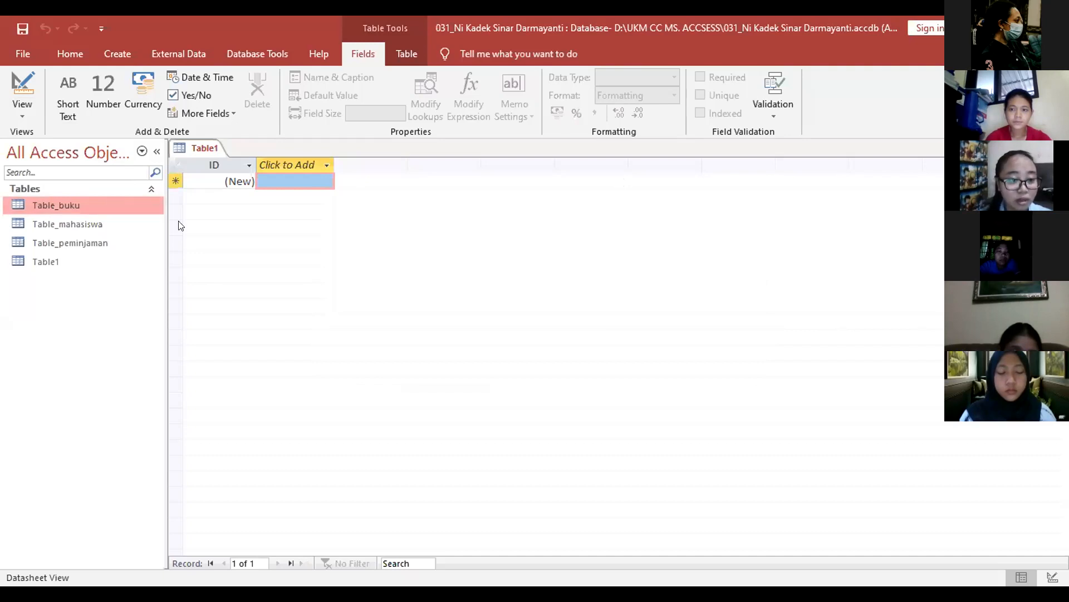
Step: Open the Table_buku datasheet to view its 20 book records
left_click(113, 207)
double_click(113, 207)
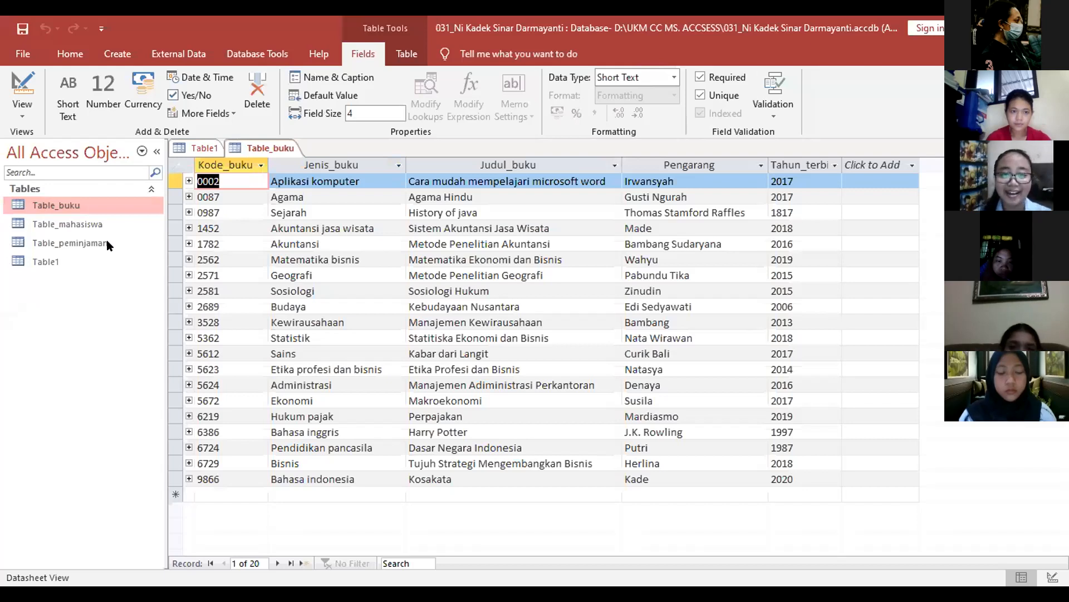
right_click(120, 205)
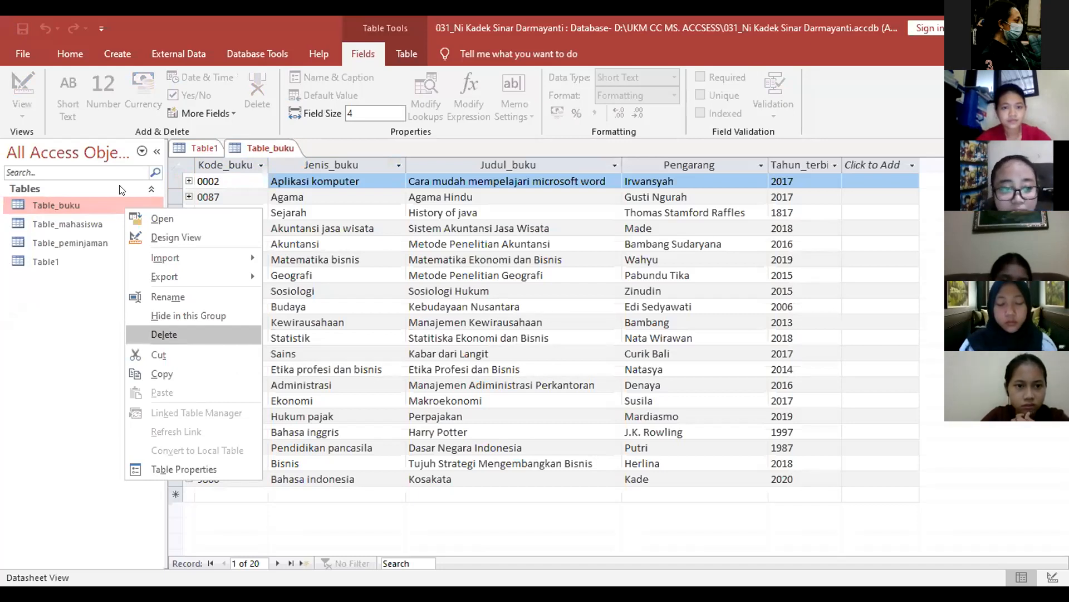
key("Escape")
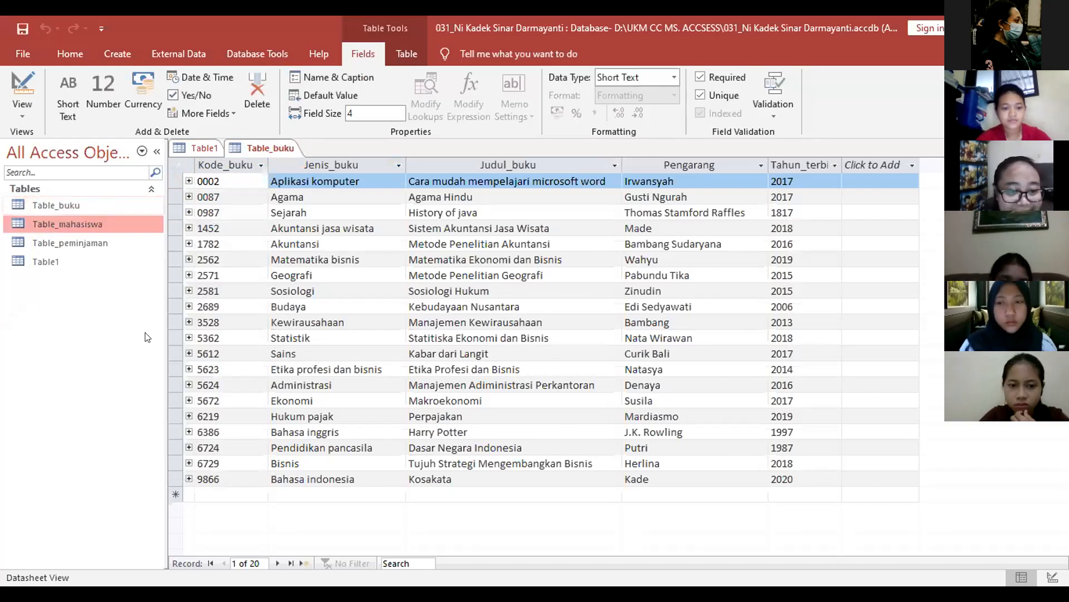
Step: Try deleting Table_buku and acknowledge the can't-delete-while-open warnings
right_click(105, 205)
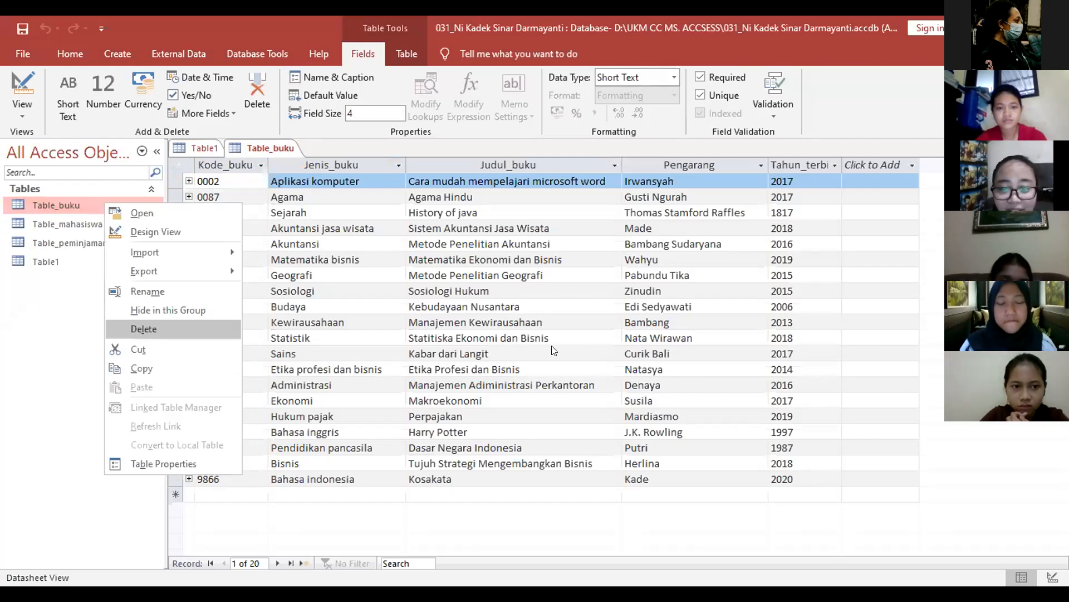
key("Return")
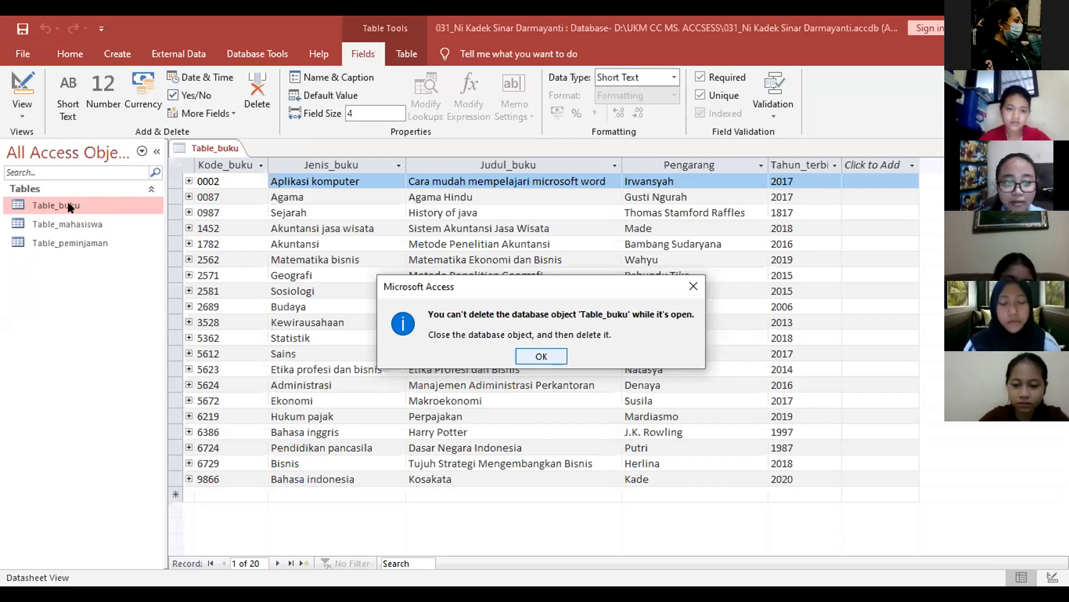
key("Return")
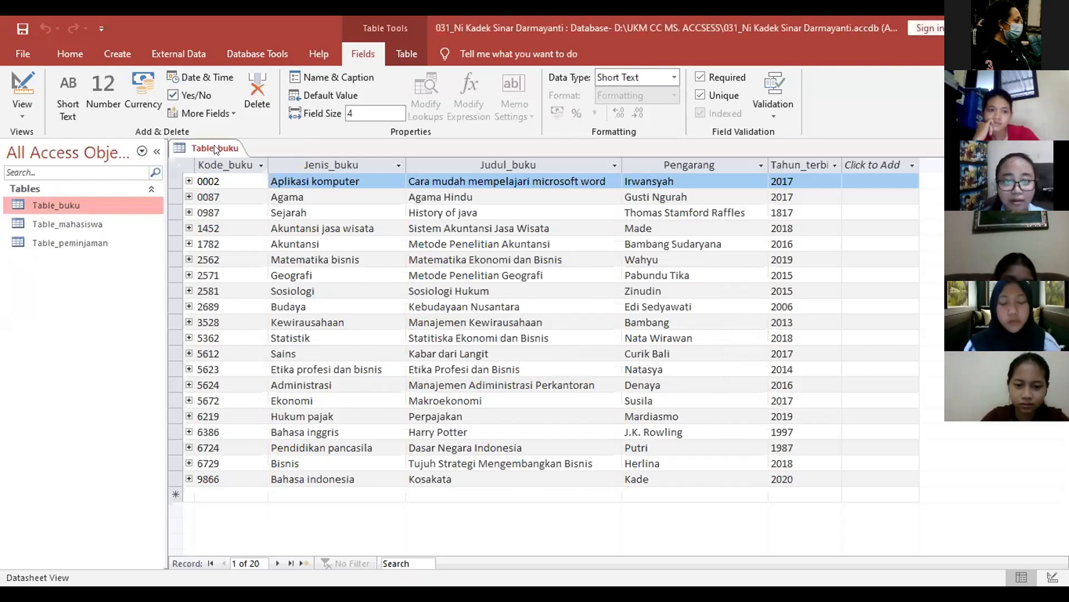
right_click(127, 205)
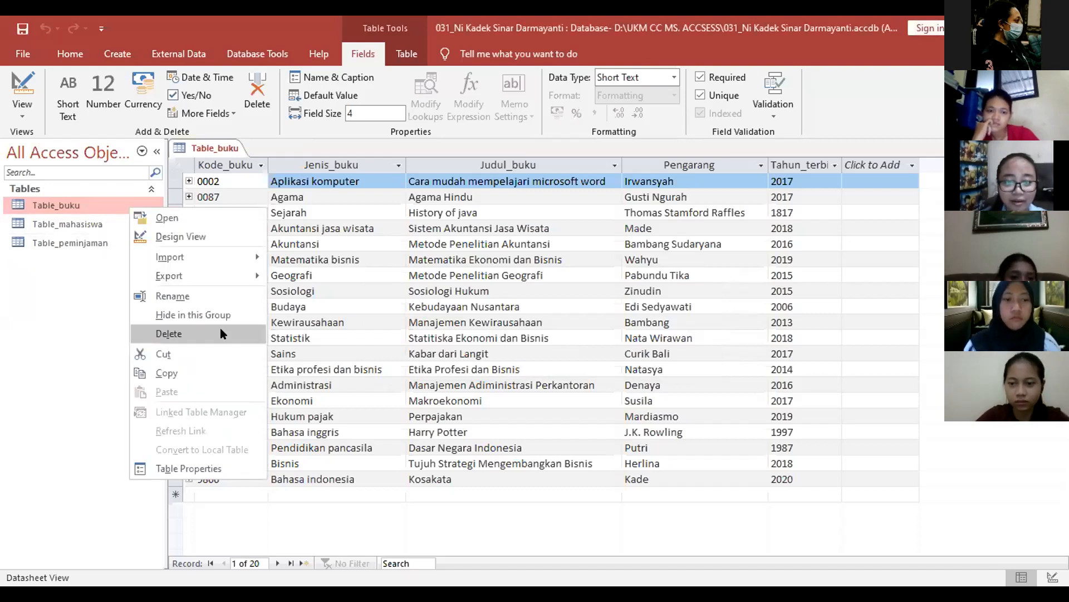
key("Return")
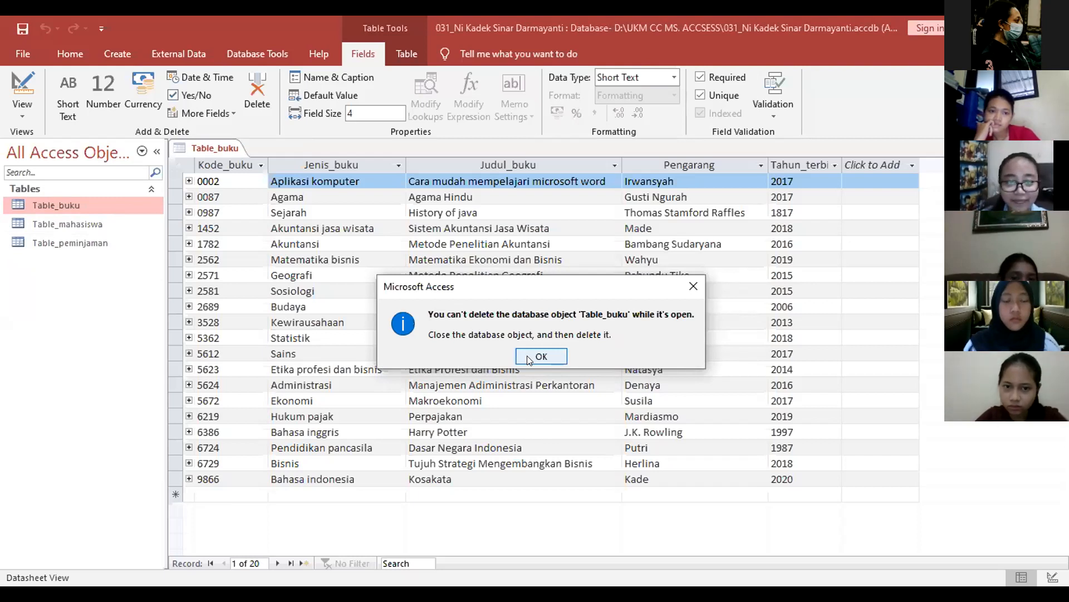
left_click(527, 355)
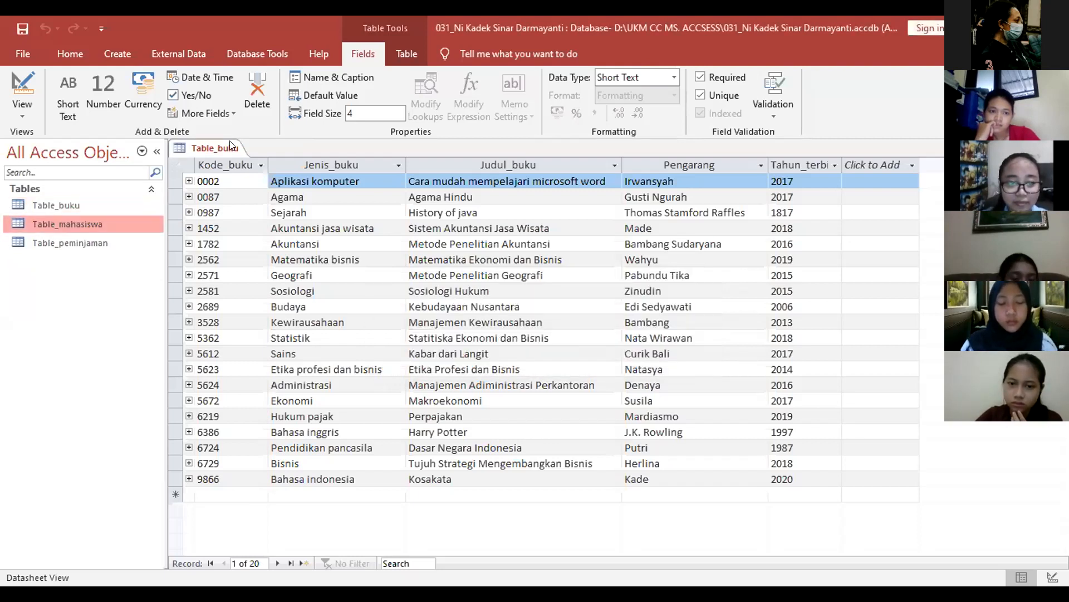
Step: Close the Table_buku datasheet and delete Table_buku, Table_mahasiswa and Table_peminjaman
right_click(233, 148)
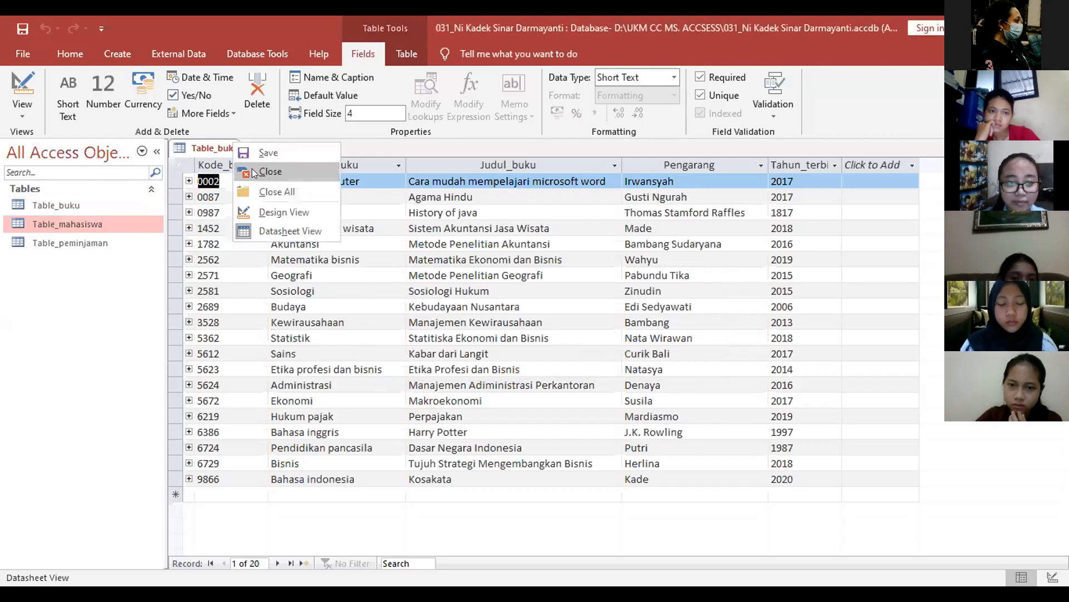
left_click(233, 176)
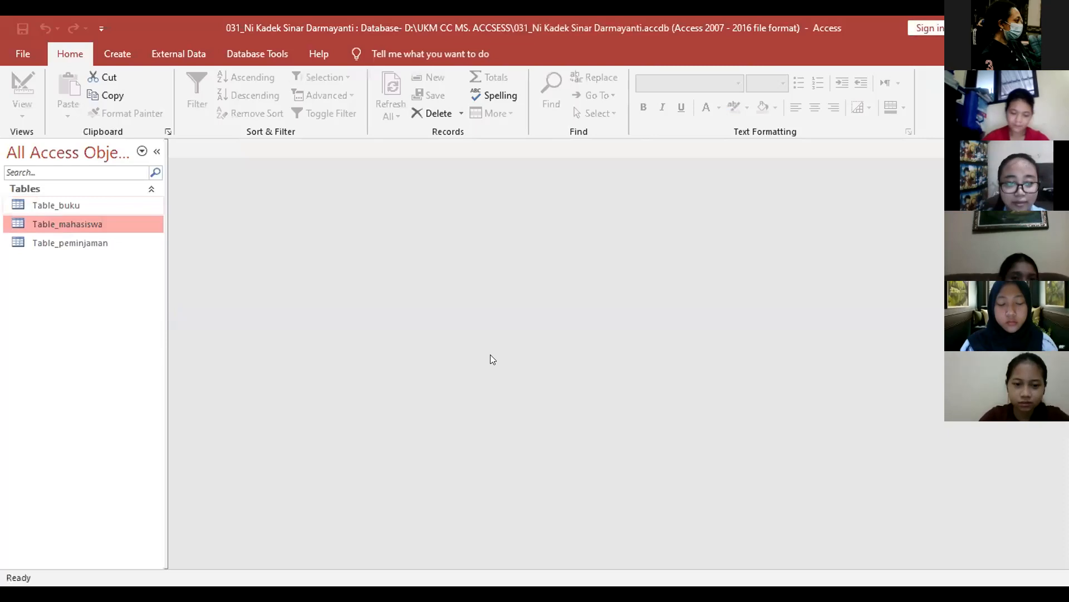
key("Delete")
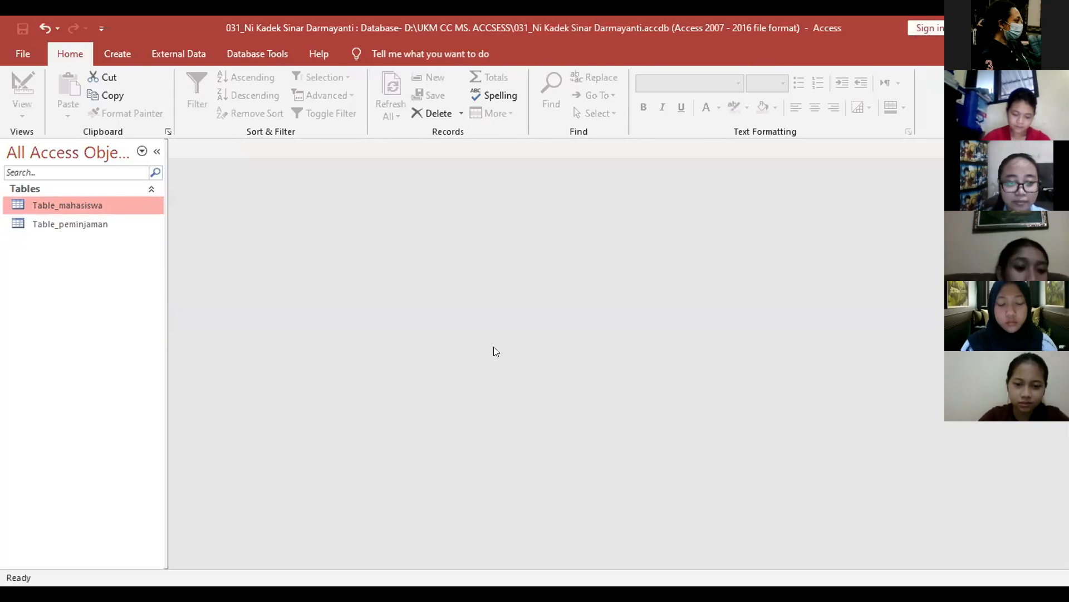
key("Delete")
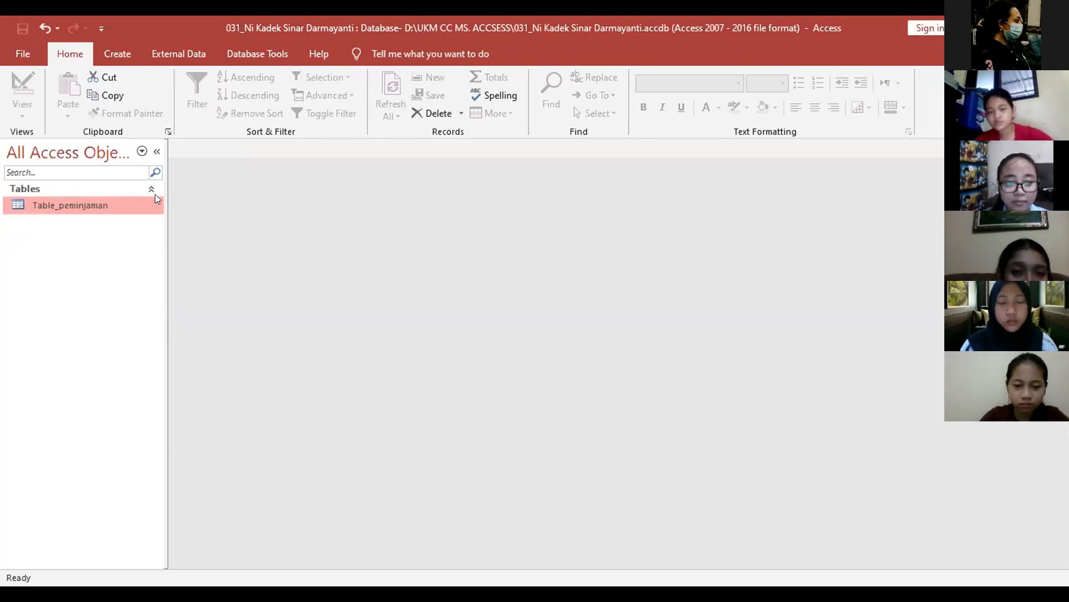
key("Delete")
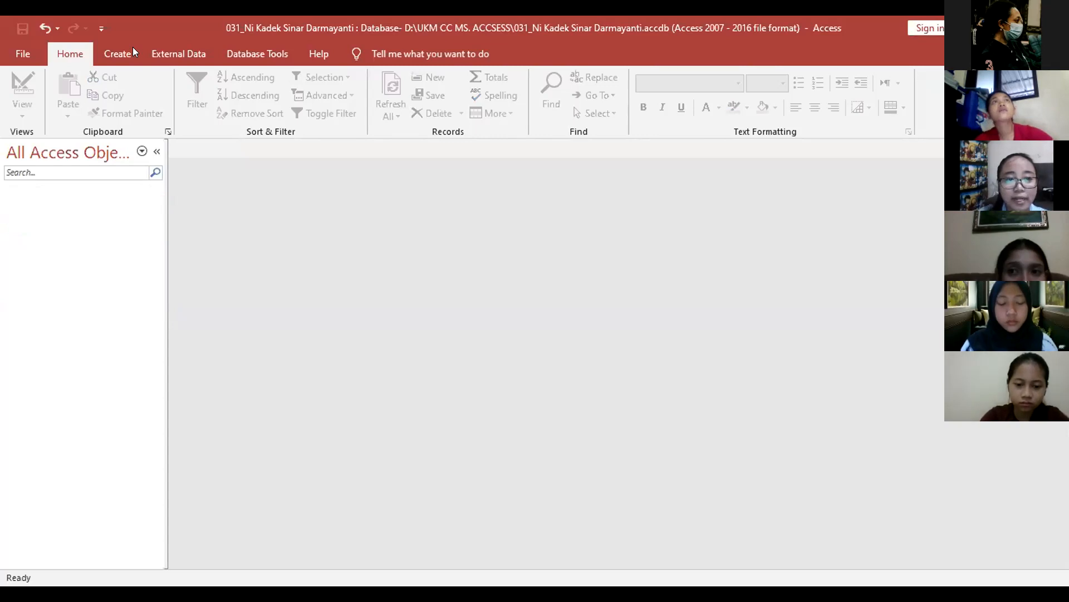
left_click(117, 53)
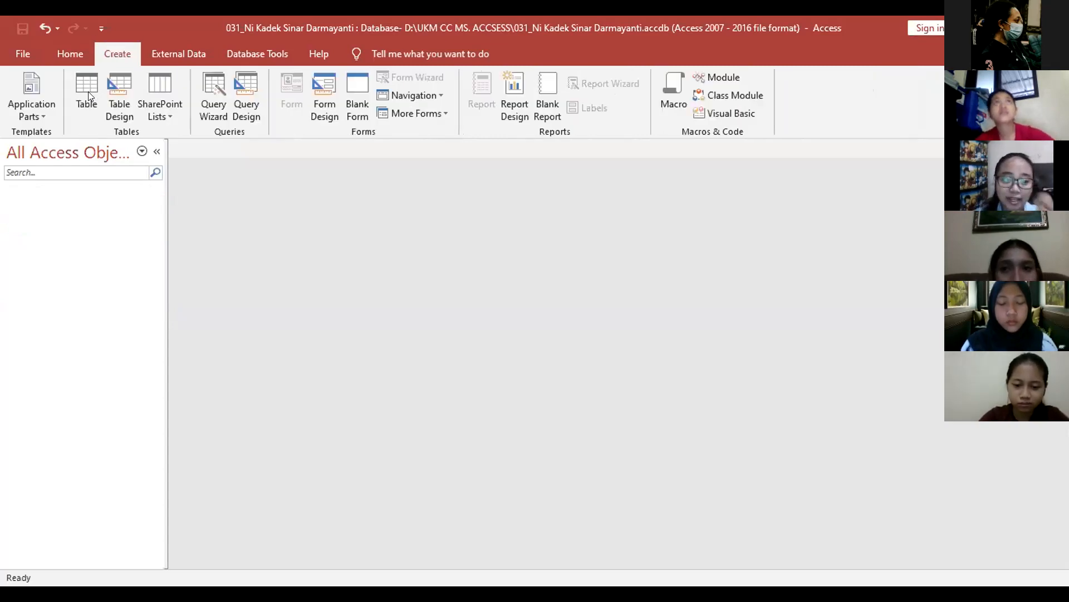
Step: Create a new blank table and save it as Table_buku in Design view
left_click(2, 30)
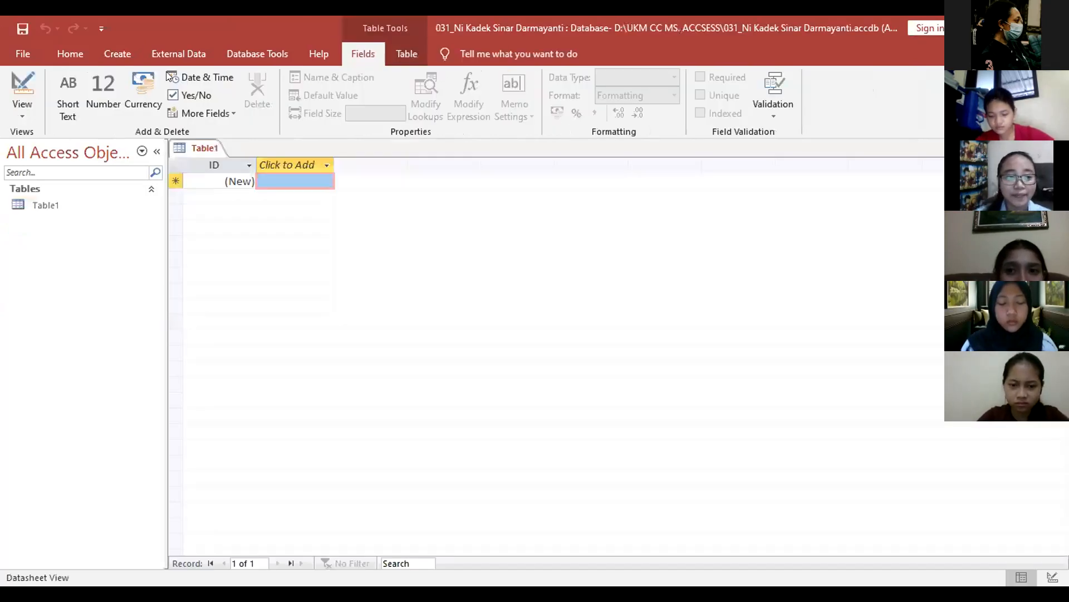
left_click(259, 245)
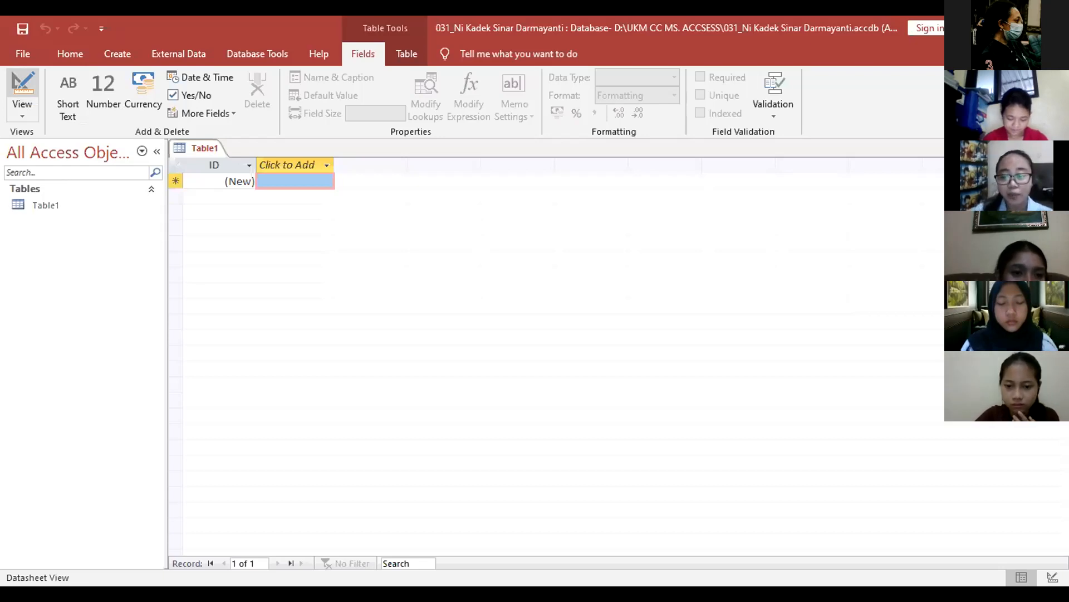
key("ctrl+s")
key("BackSpace")
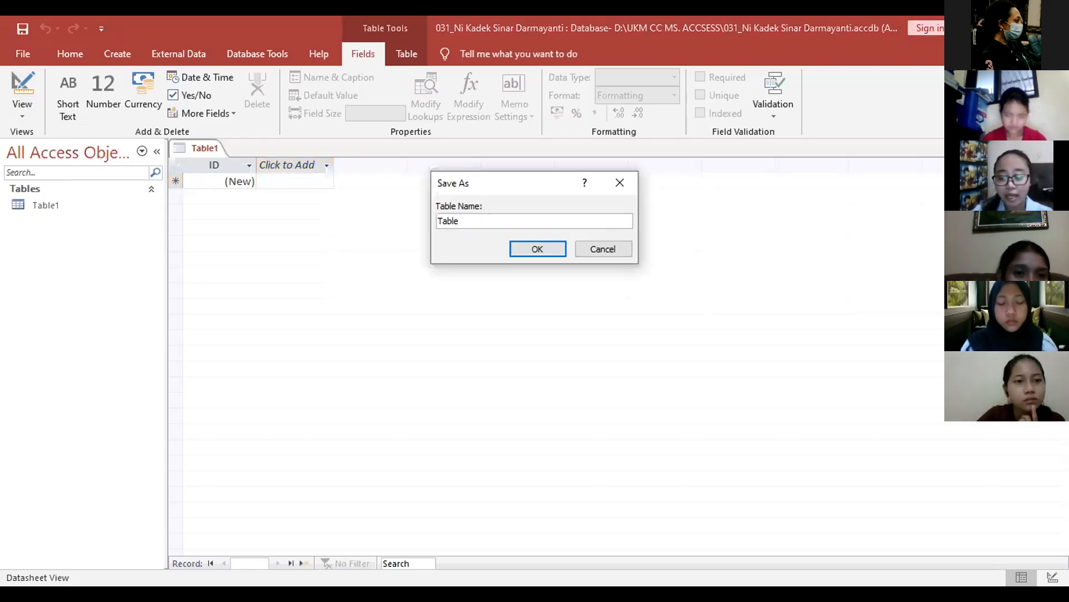
type("_bu")
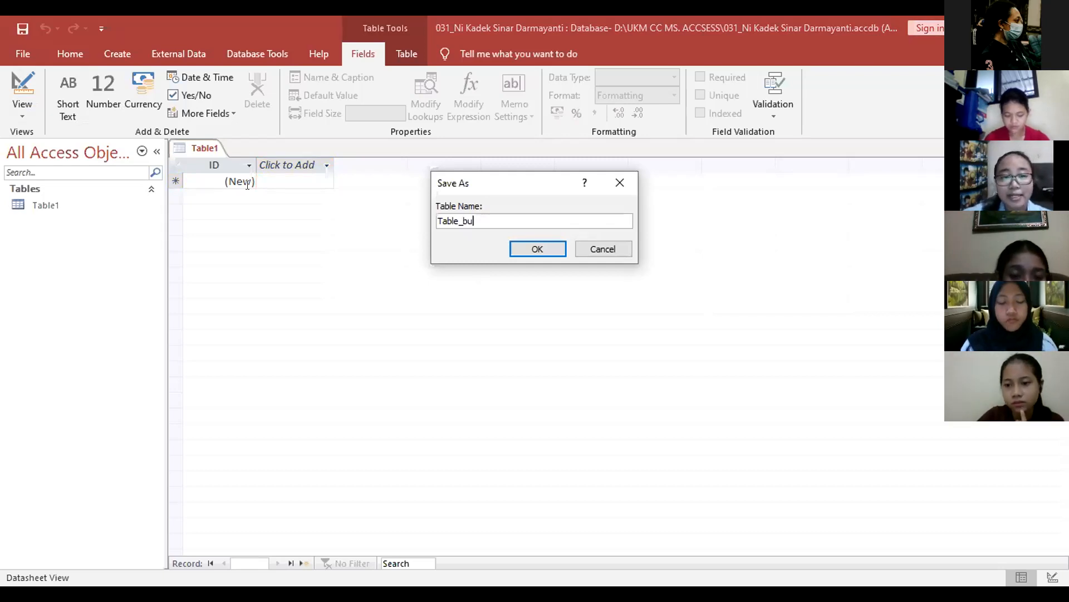
type("ku")
key("Return")
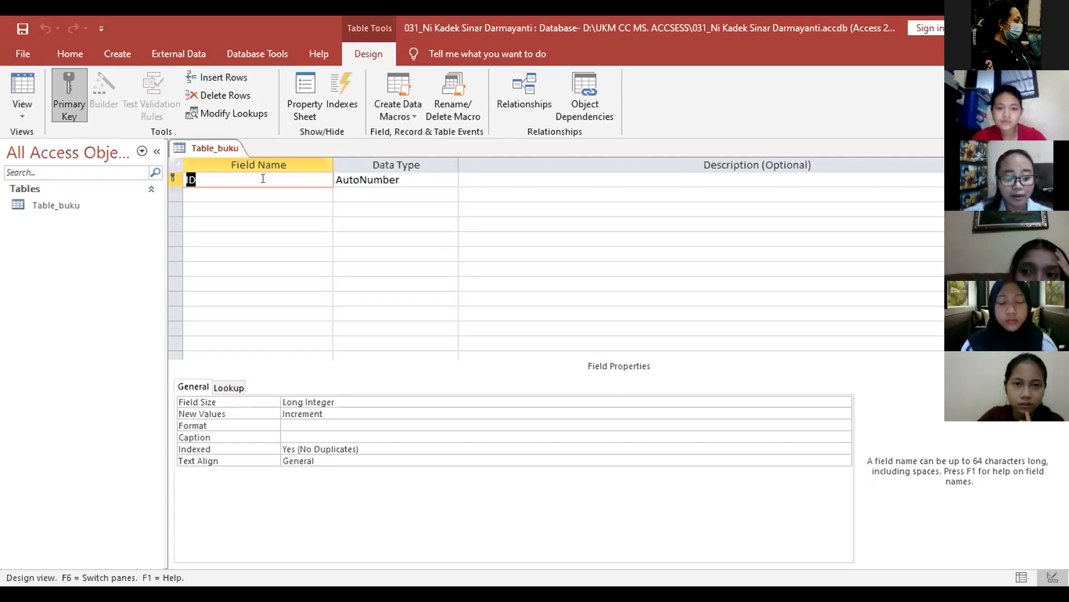
Step: Name the first field NIM and set its data type to Short Text
type("N")
key("Caps_Lock")
type("I")
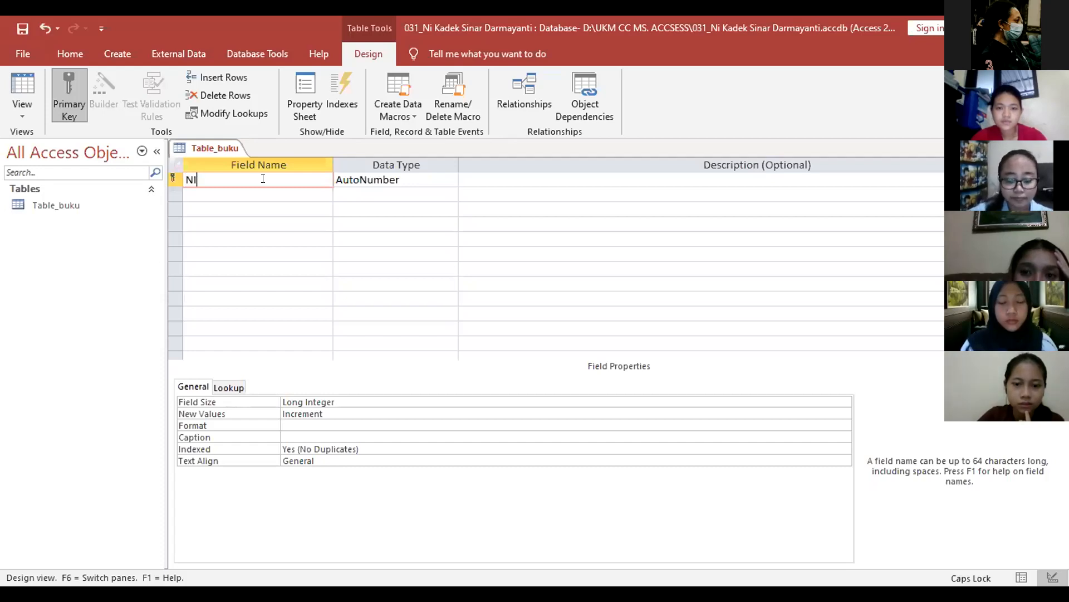
type("M")
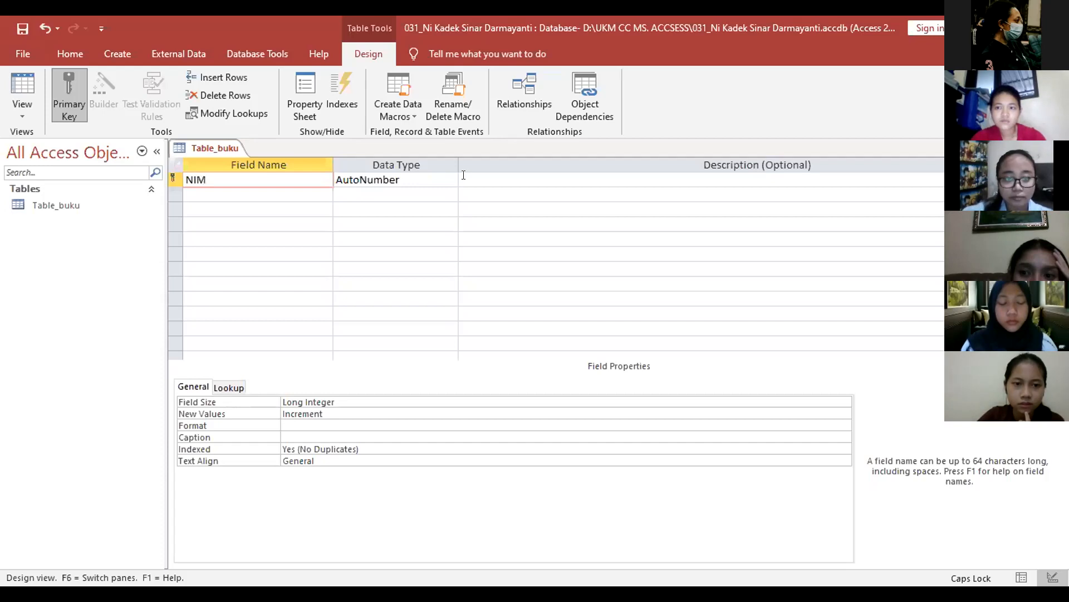
left_click(446, 180)
left_click(450, 177)
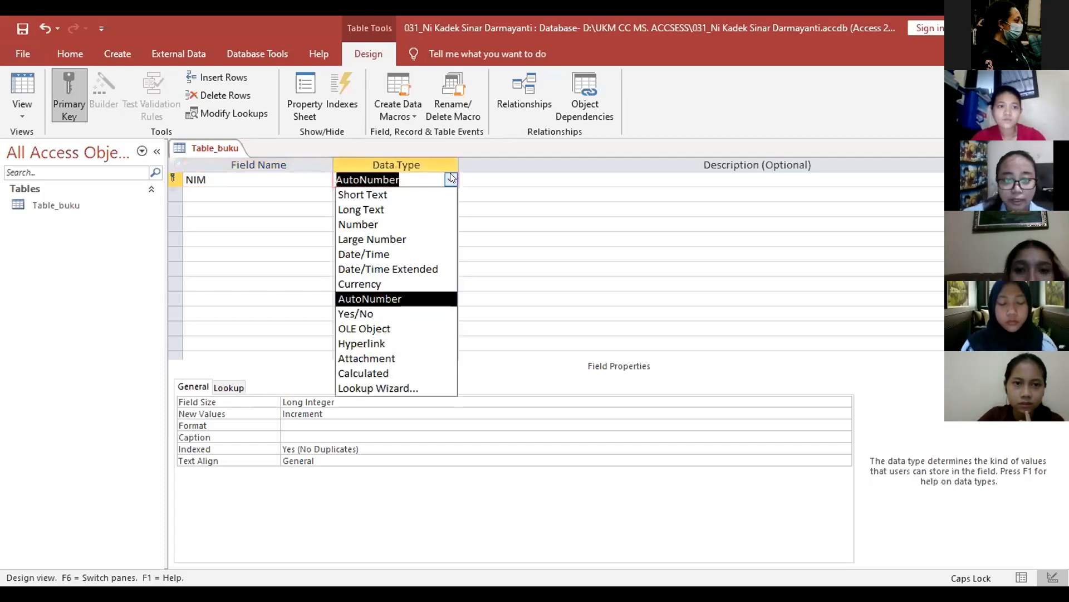
left_click(448, 174)
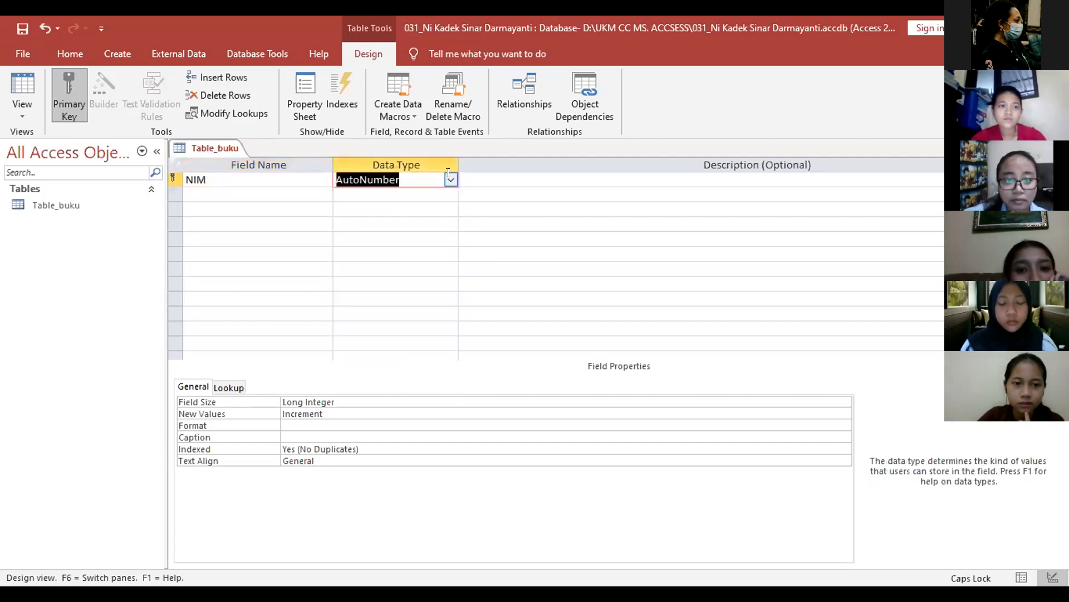
left_click(343, 283)
left_click(345, 222)
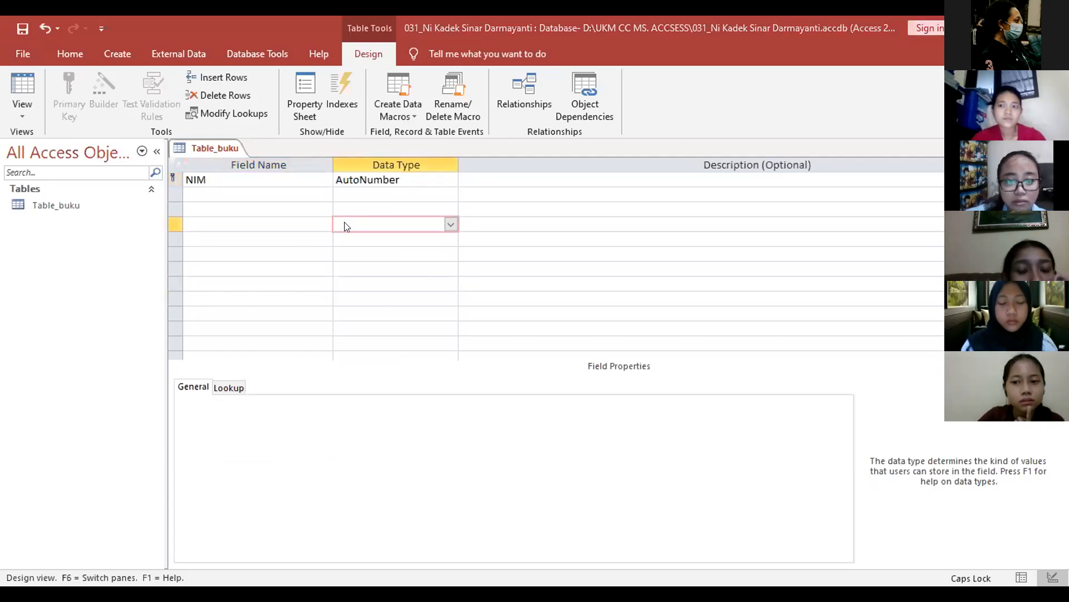
left_click(453, 184)
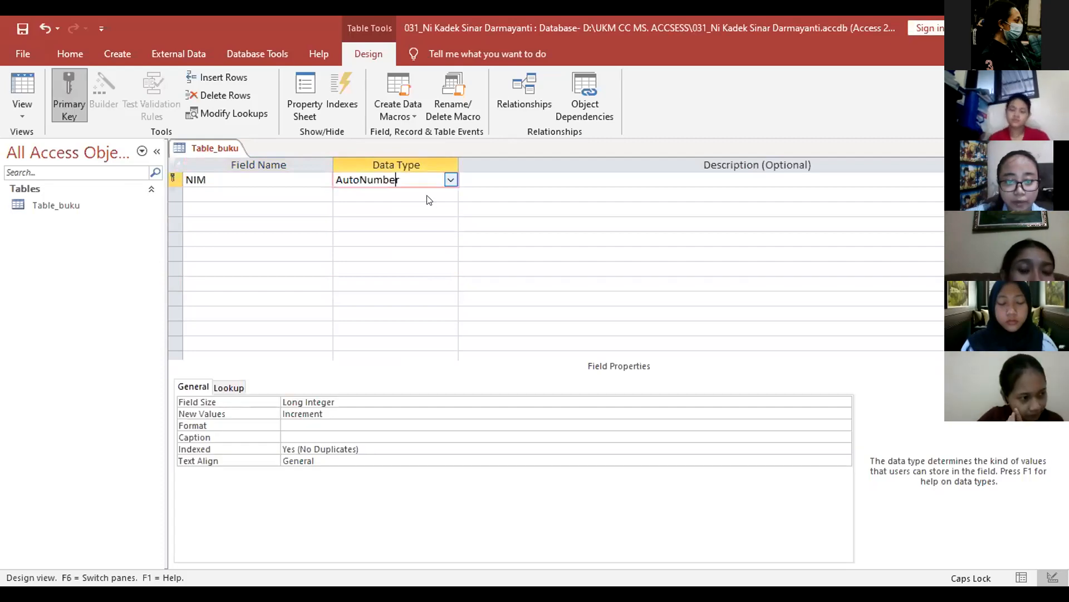
key("alt+Down")
left_click(423, 195)
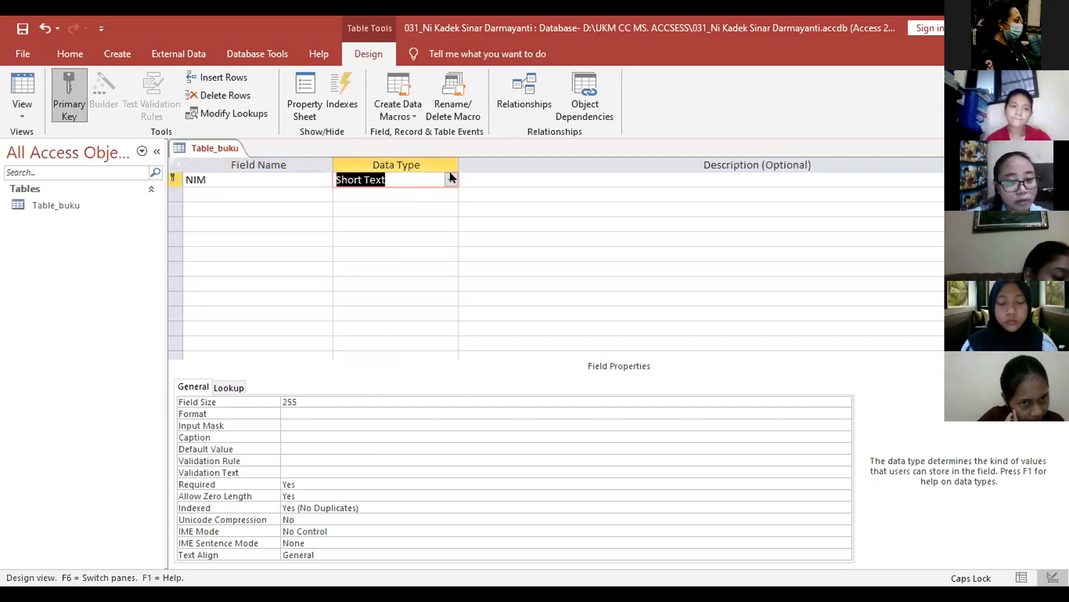
Step: Discard a mistyped Nama field and rename the NIM field to Kode buku
left_click(246, 191)
type("nAM")
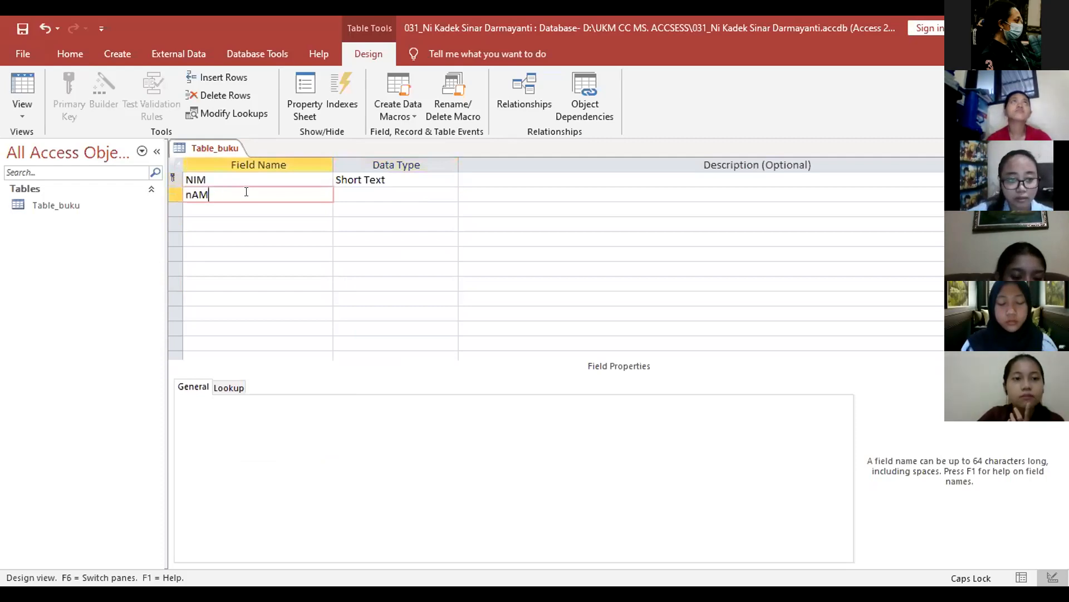
key("BackSpace")
key("BackSpace")
key("BackSpace")
key("Caps_Lock")
type("Nama")
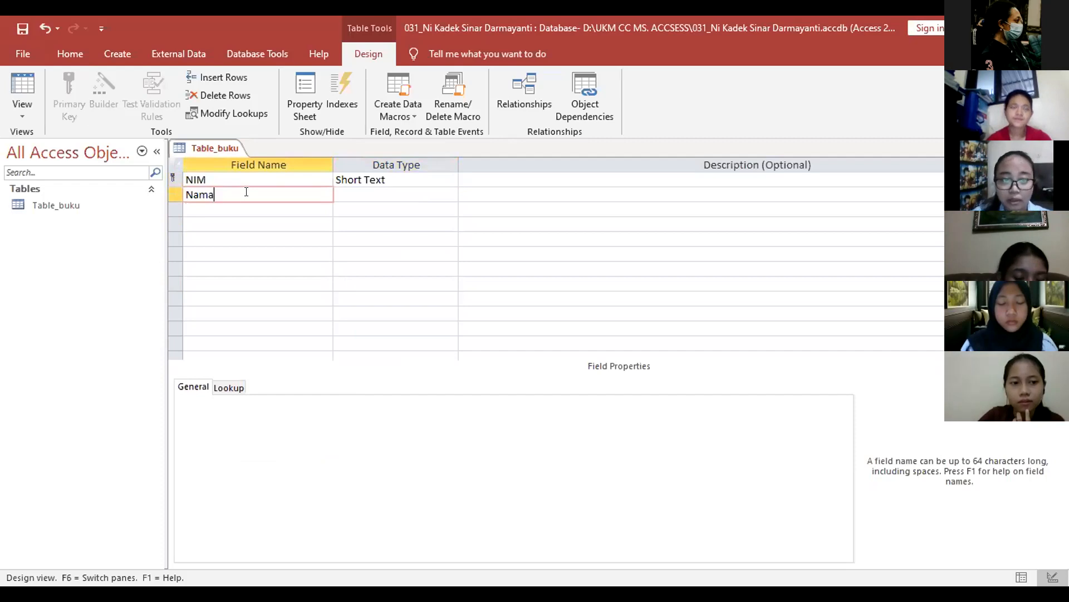
key("Escape")
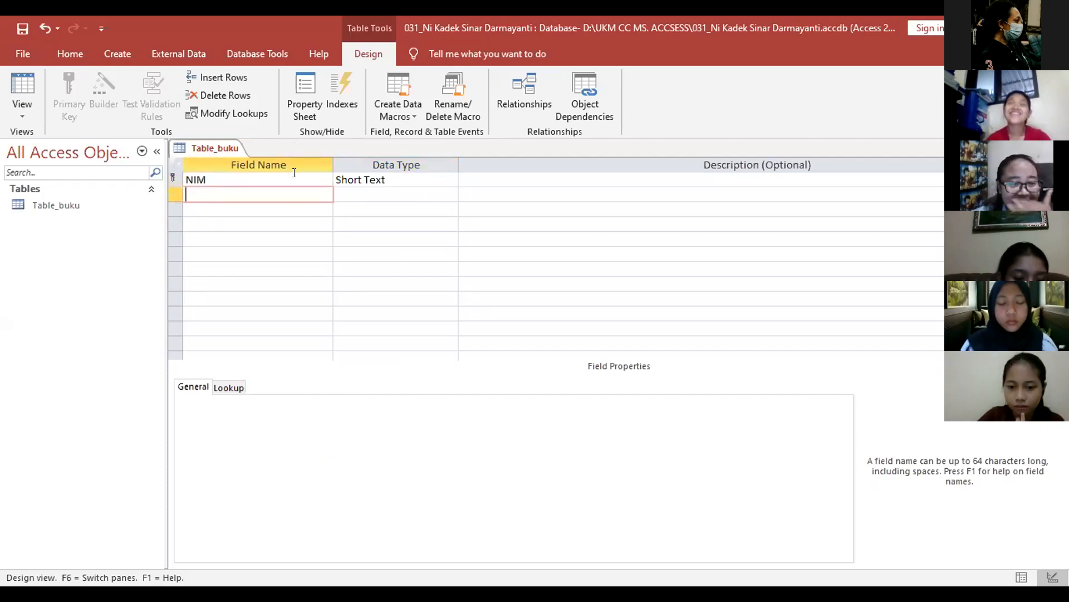
key("Up")
key("BackSpace")
key("BackSpace")
key("BackSpace")
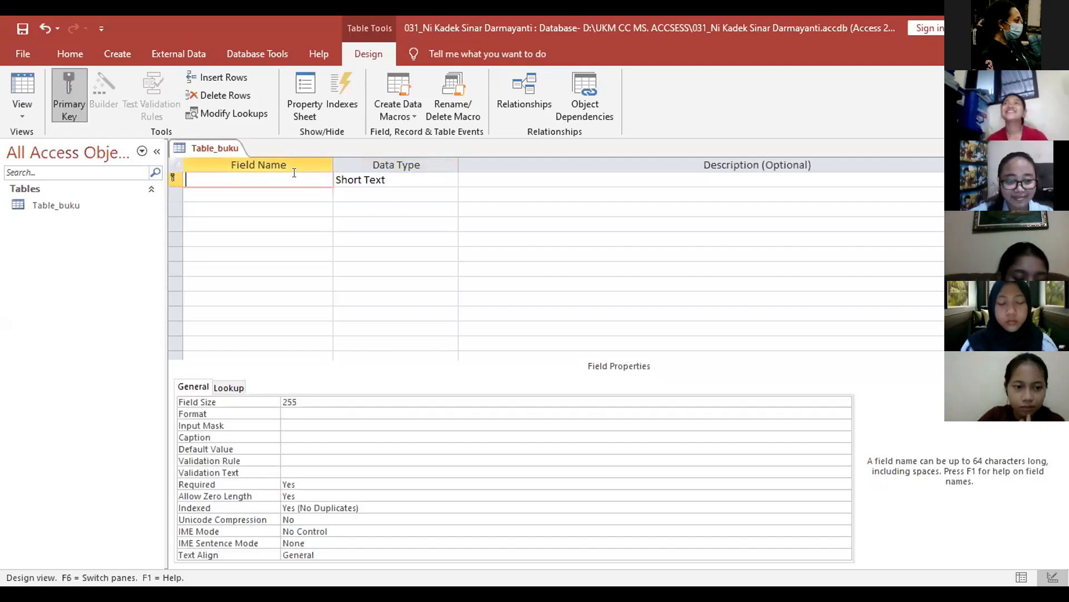
type("Kode")
key("Caps_Lock")
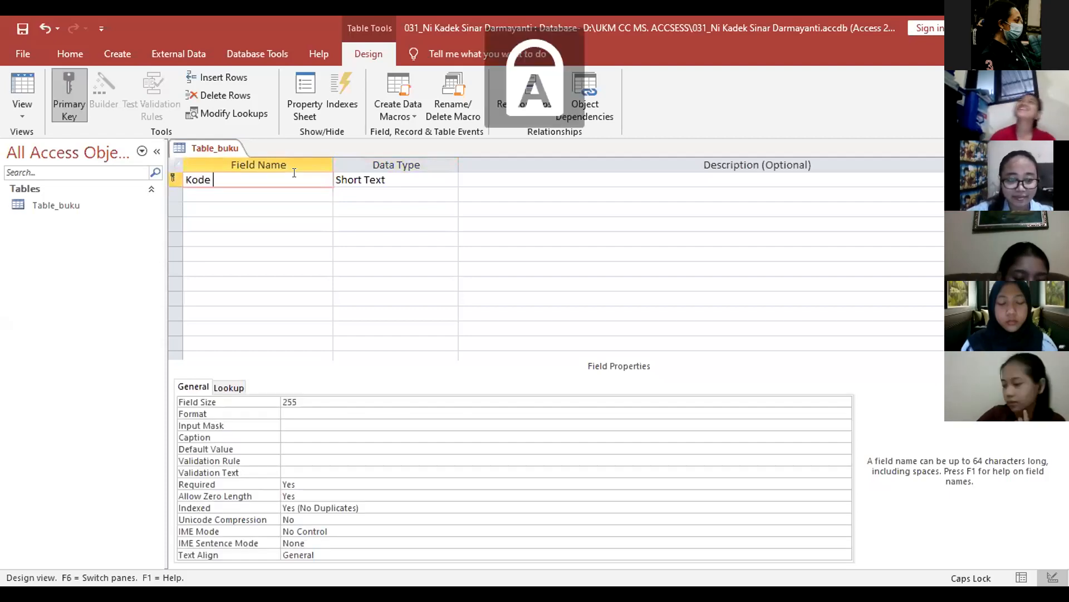
key("Caps_Lock")
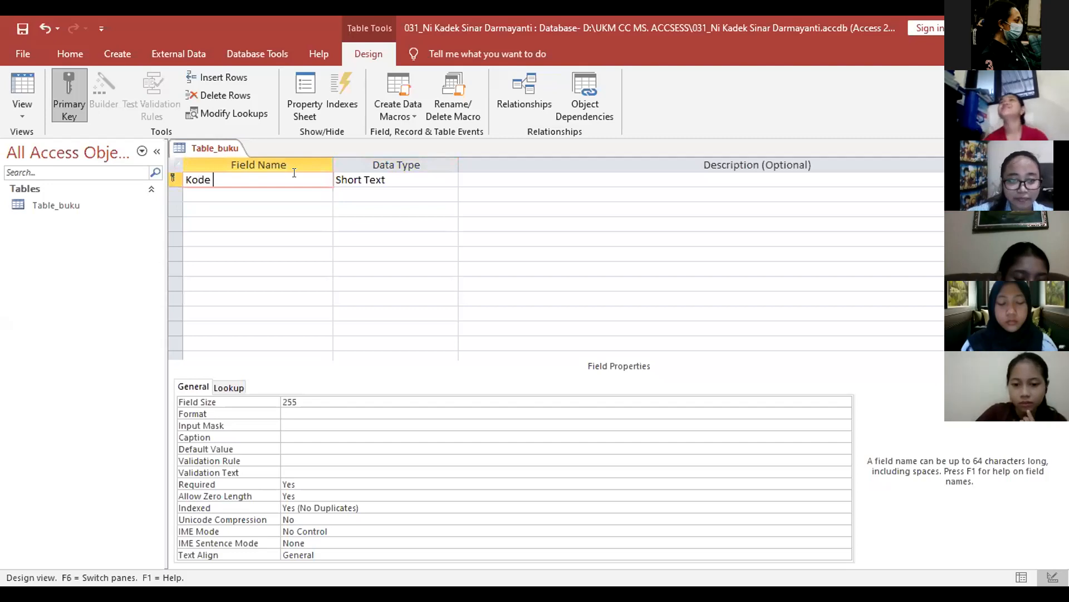
type("buku")
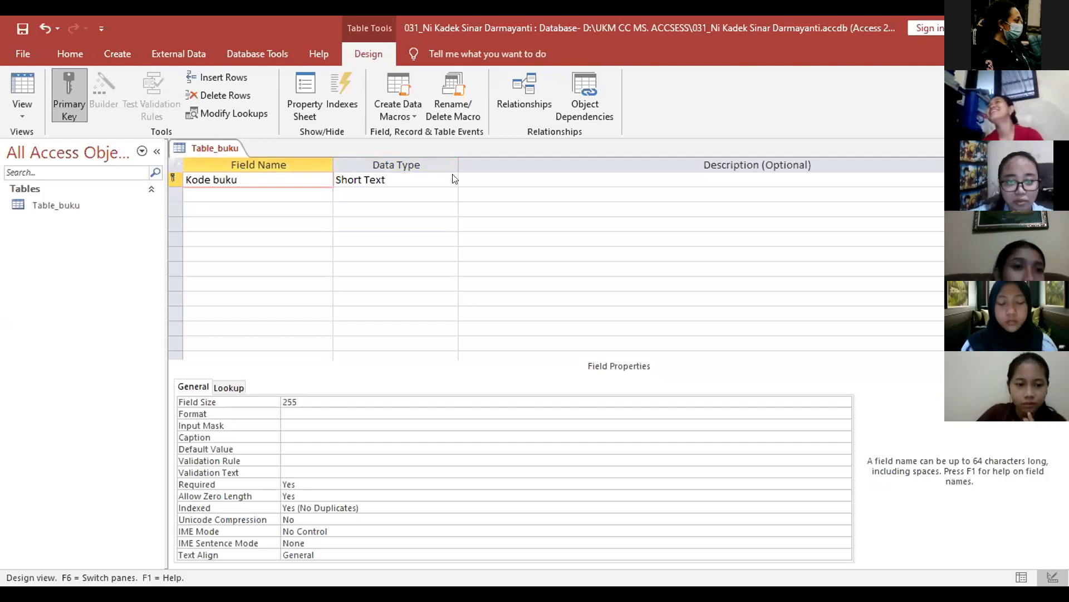
key("Tab")
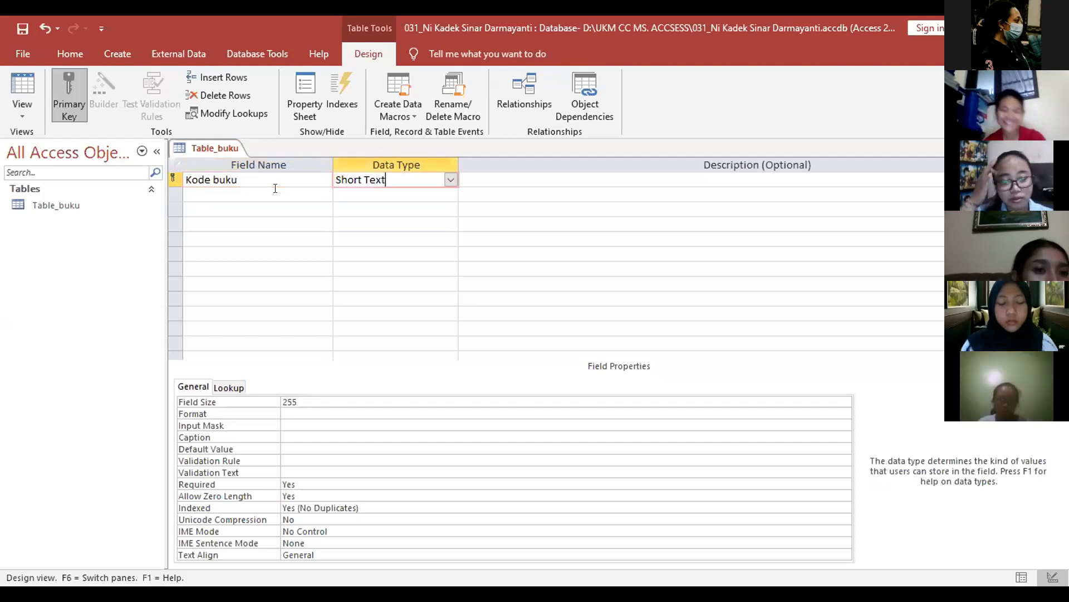
Step: Add a Judul buku field below and keep both fields as Short Text
left_click(276, 190)
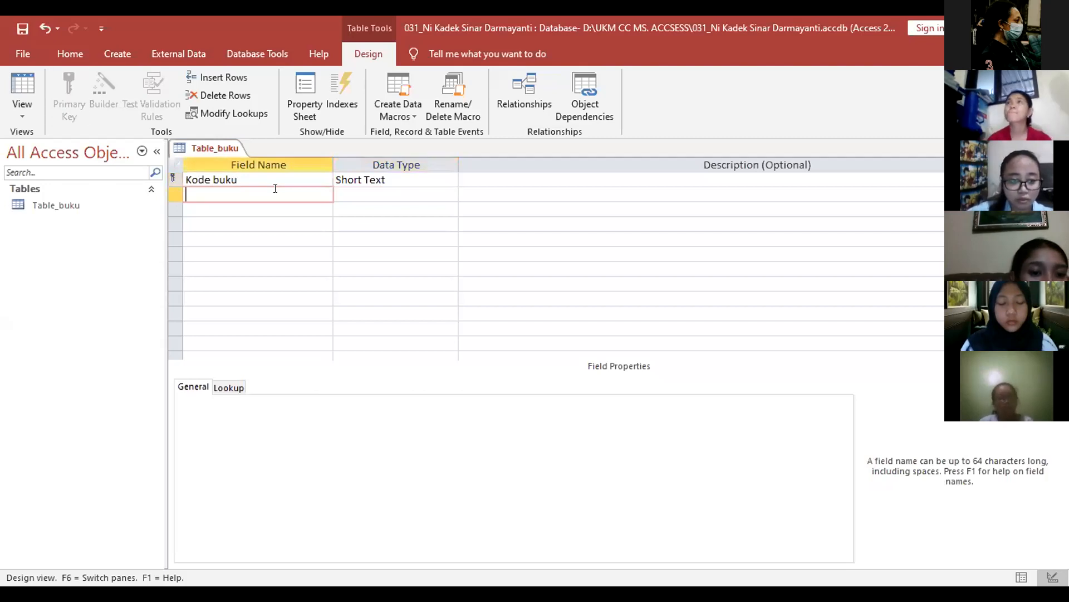
type("Judul buku")
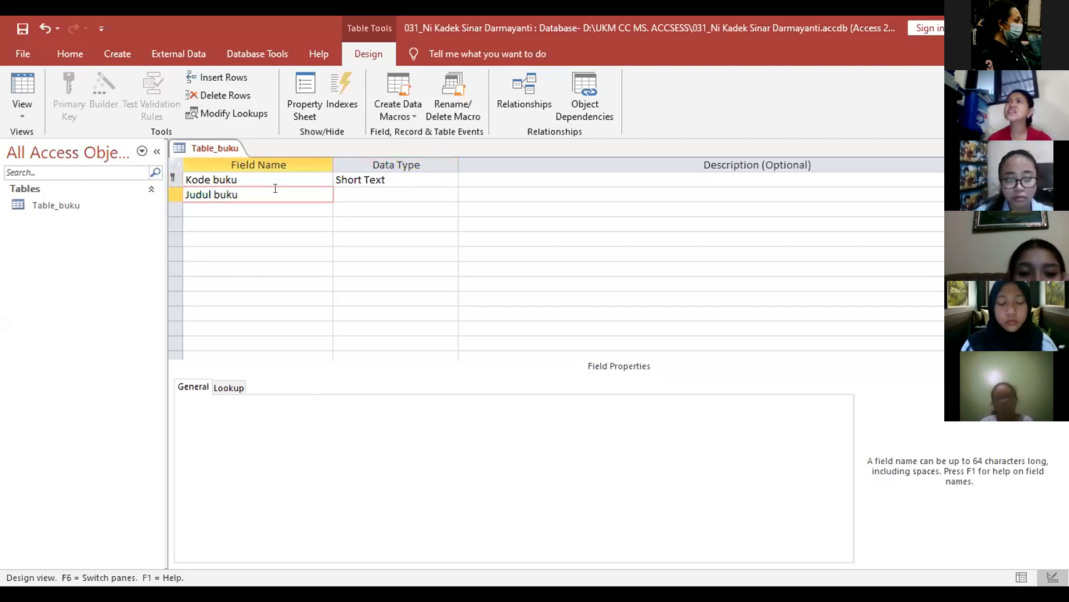
key("Down")
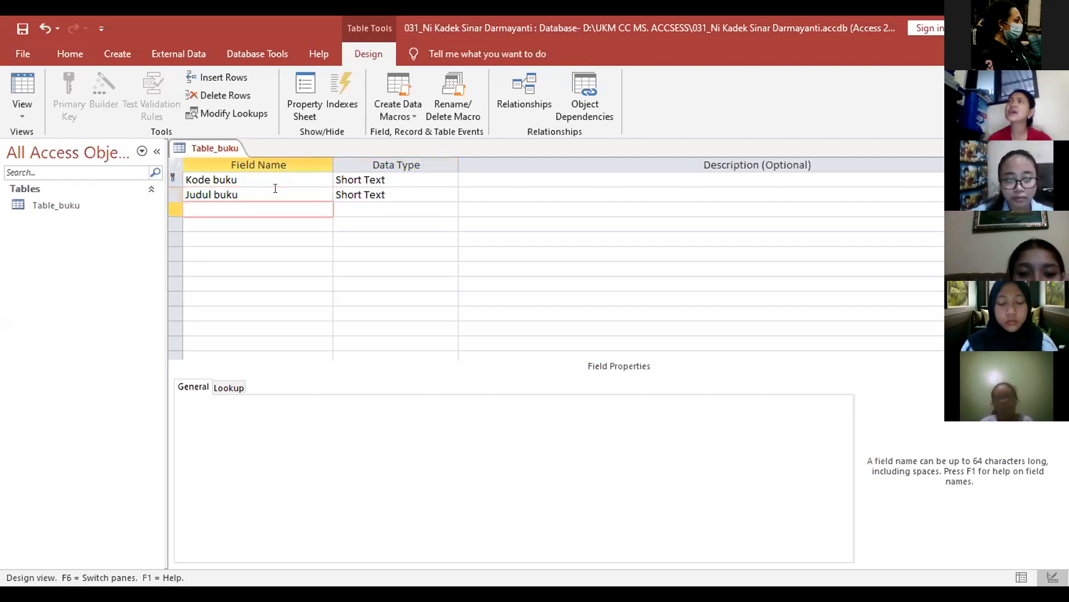
left_click(426, 193)
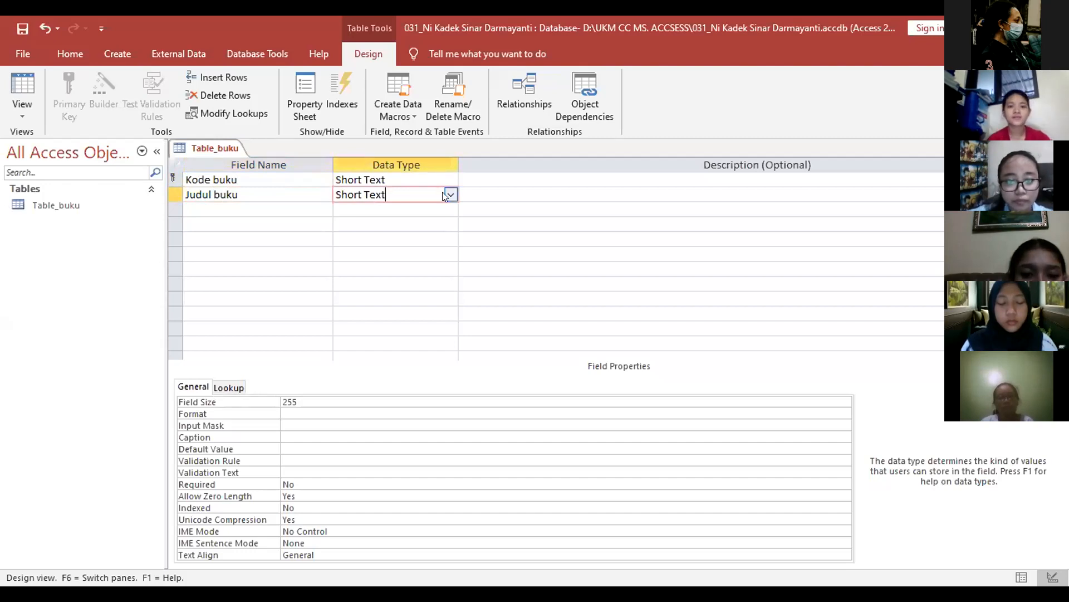
left_click(444, 182)
left_click(437, 192)
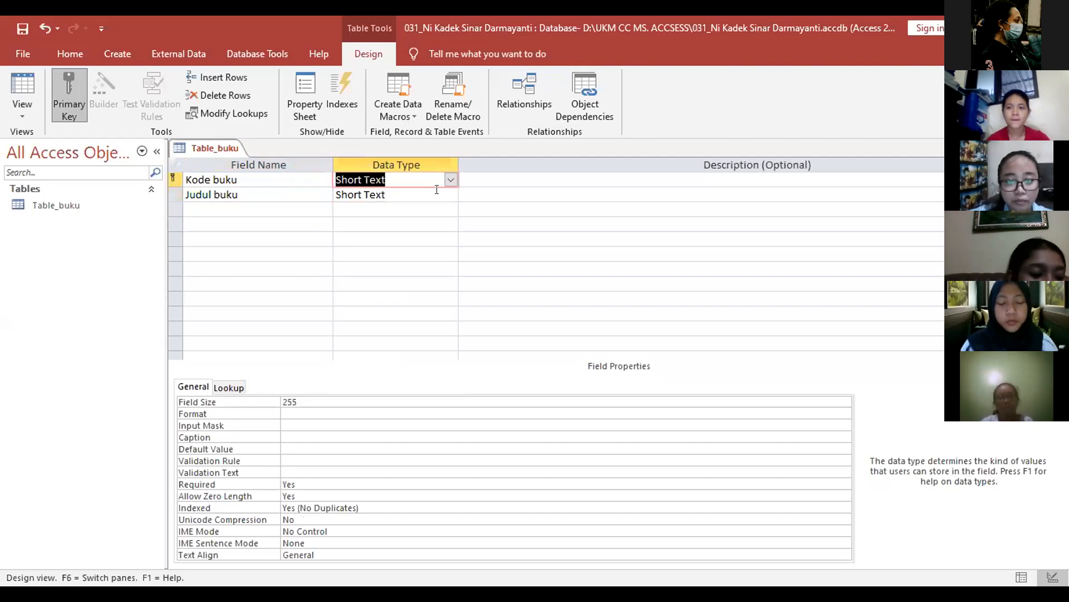
left_click(451, 195)
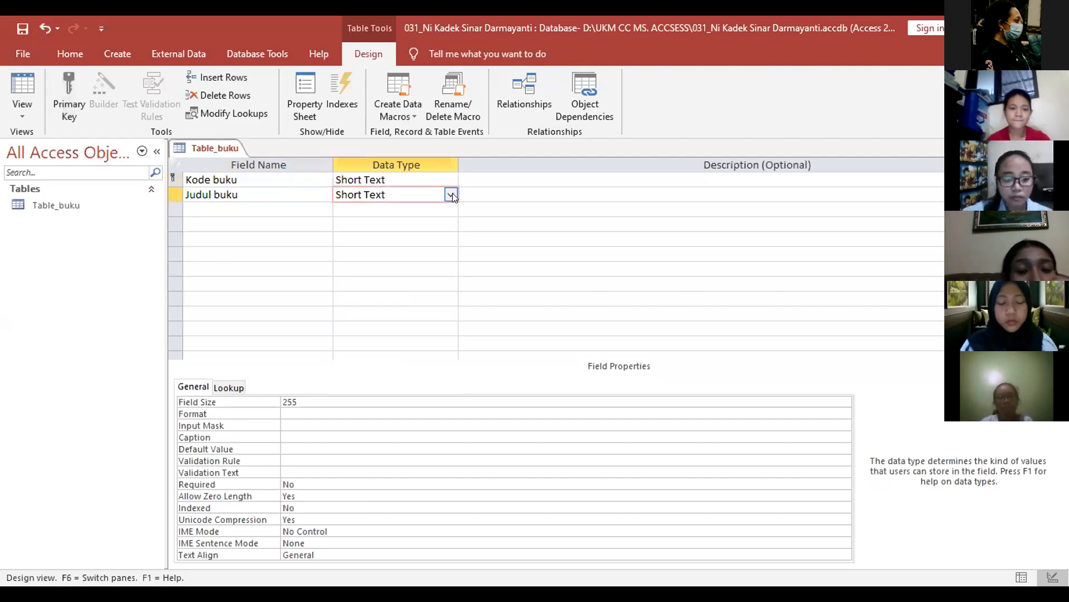
left_click(370, 178)
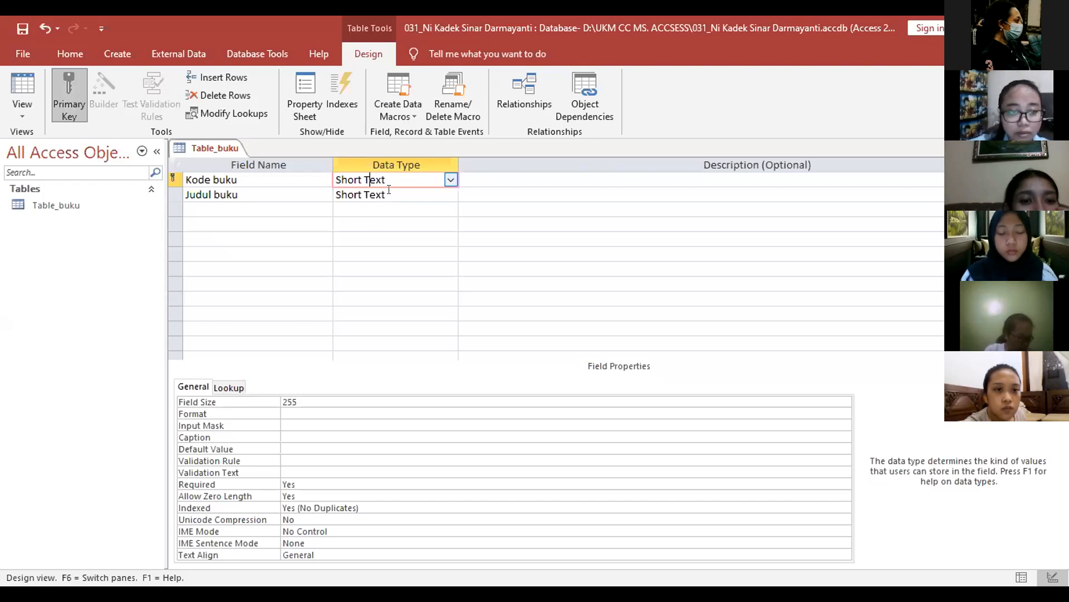
key("Down")
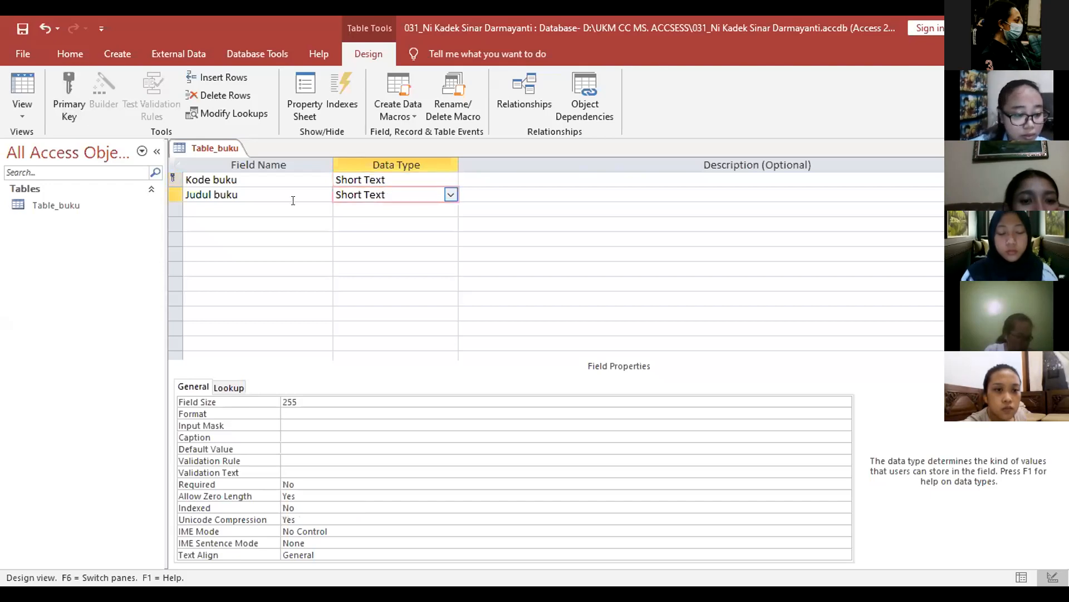
Step: Insert underscores so the fields read Kode_ buku and Judul_ buku
left_click(212, 175)
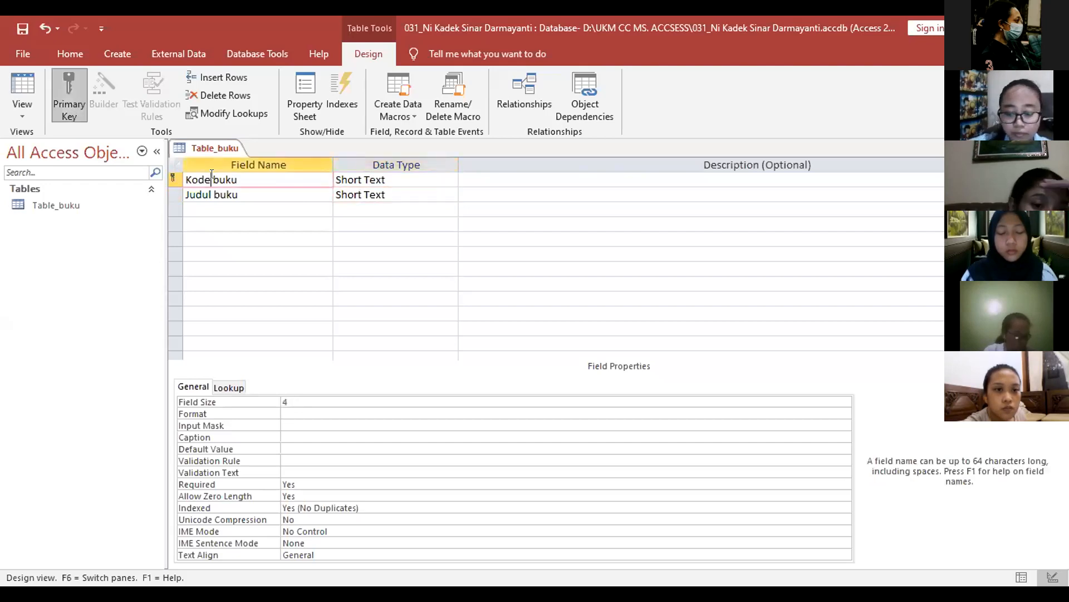
type("_")
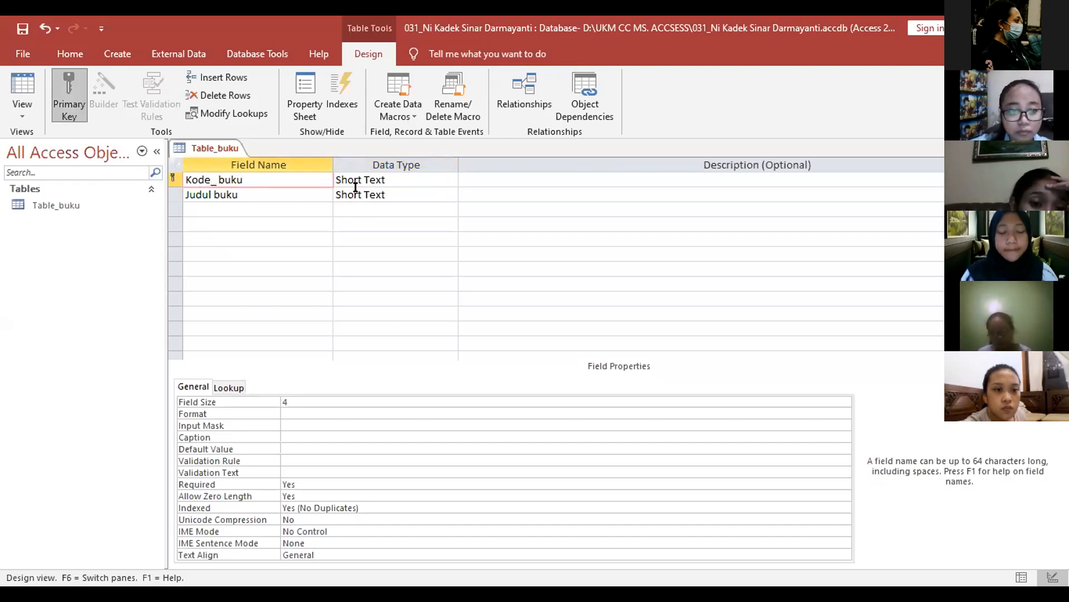
key("Down")
type("_")
left_click(437, 191)
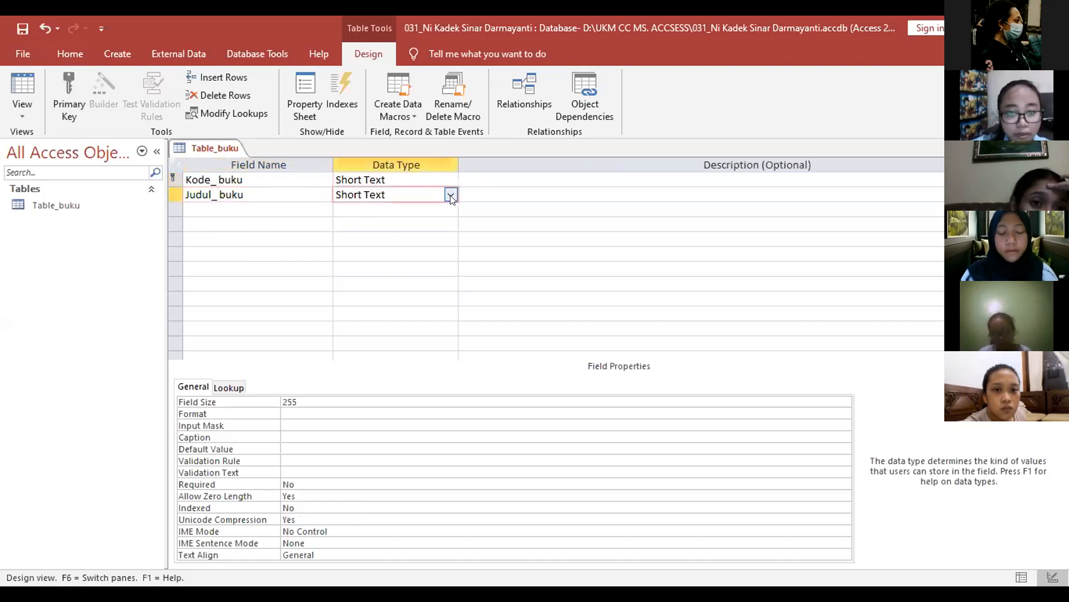
Step: Make Judul_ buku a lookup field with typed values Sejarah and Ekonomi
left_click(452, 195)
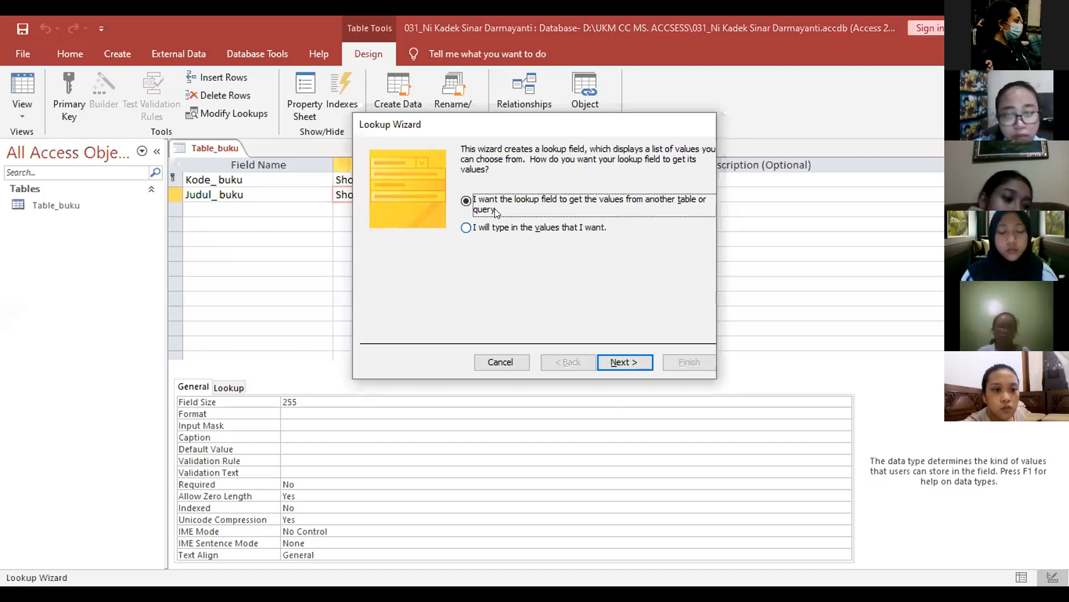
left_click(496, 227)
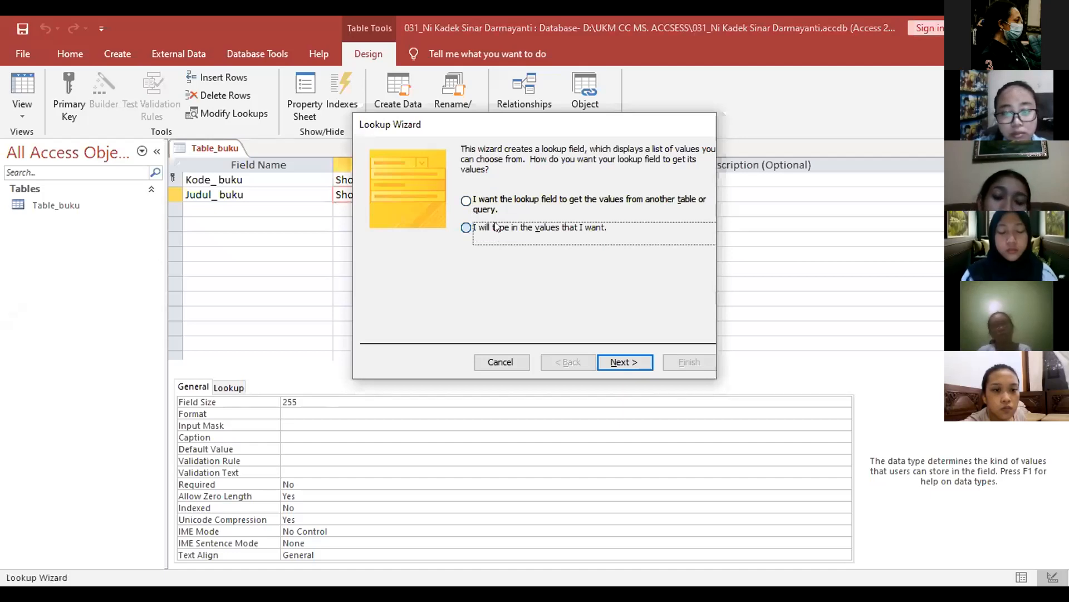
left_click(598, 365)
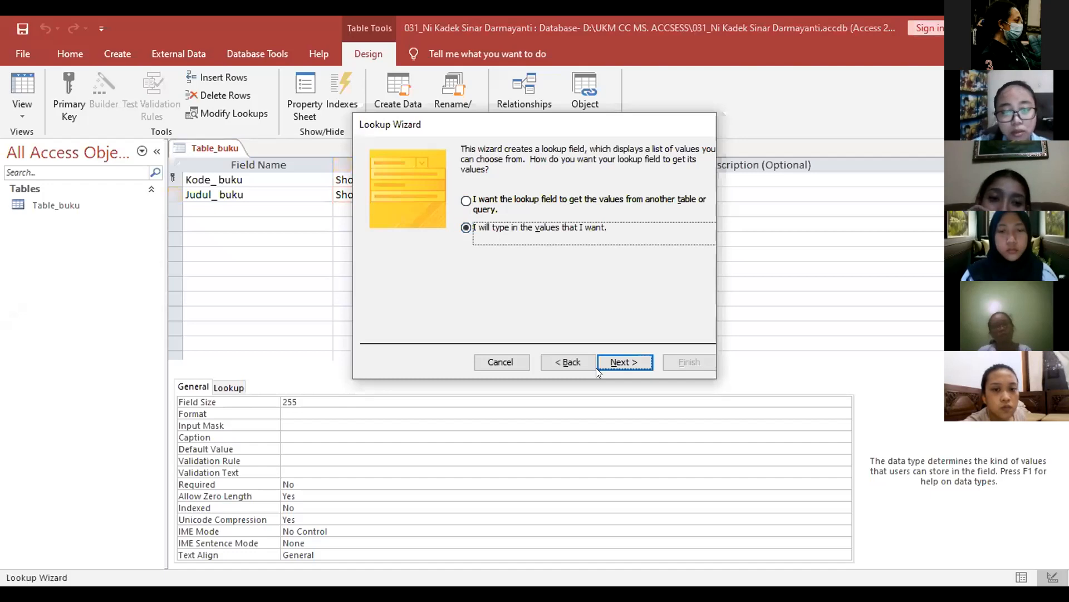
left_click(400, 240)
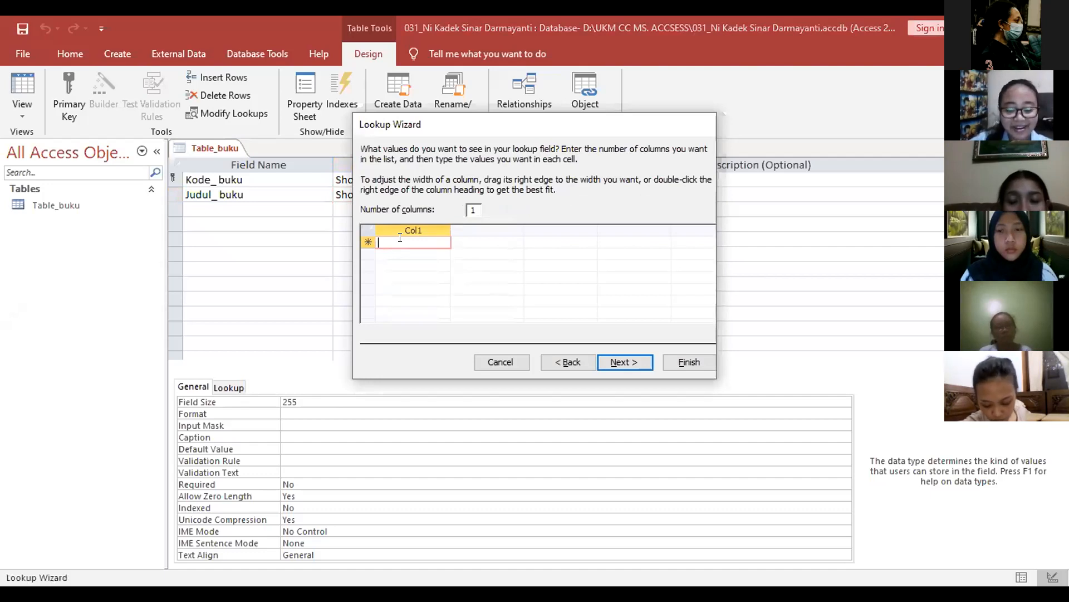
key("Caps_Lock")
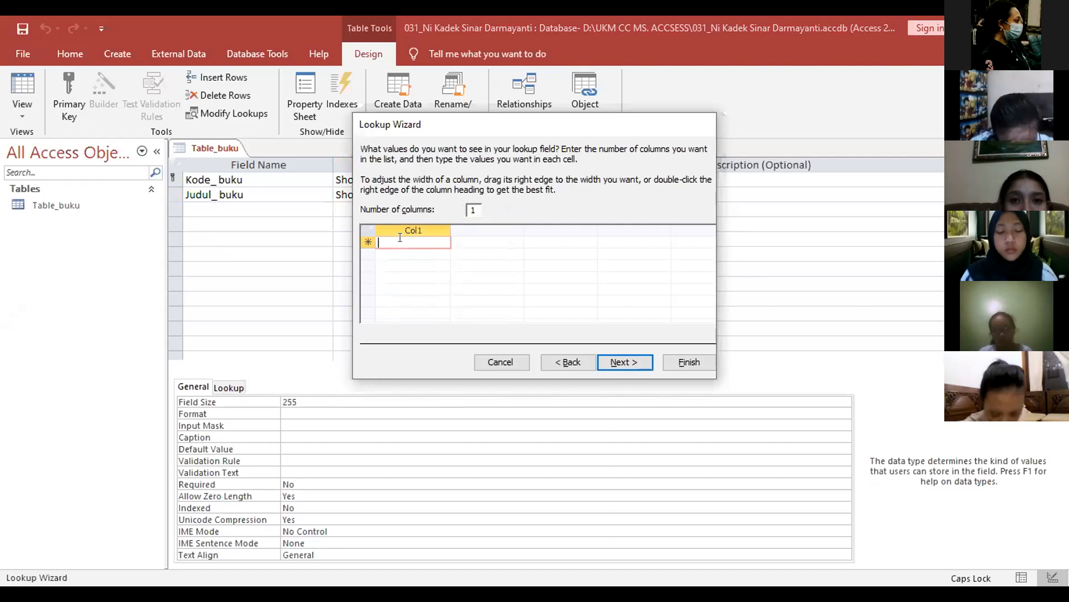
type("S")
key("Caps_Lock")
type("ejarah")
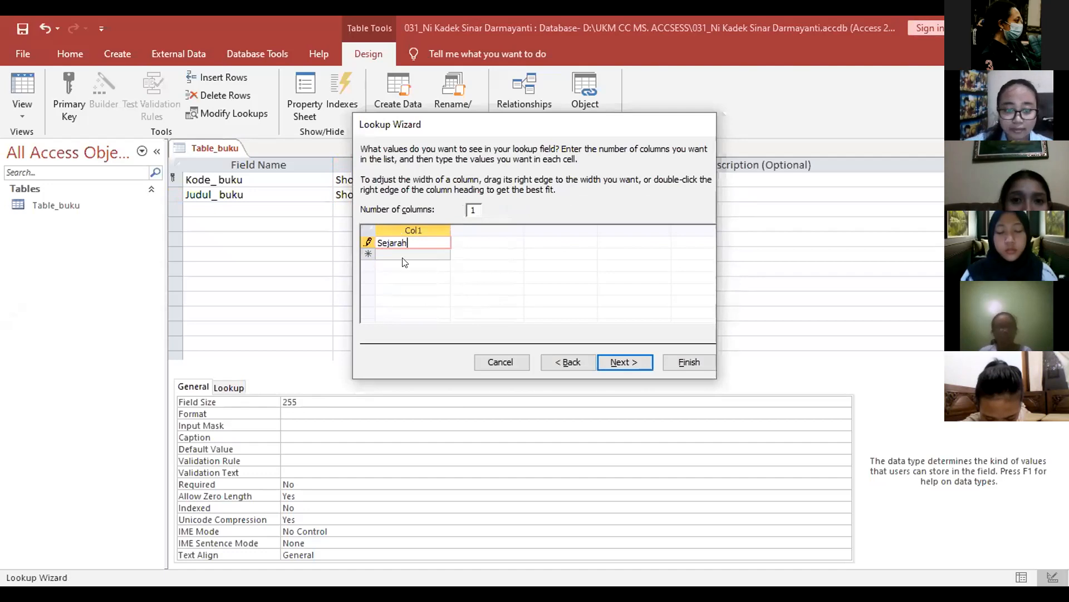
left_click(400, 252)
type("Ekonomi")
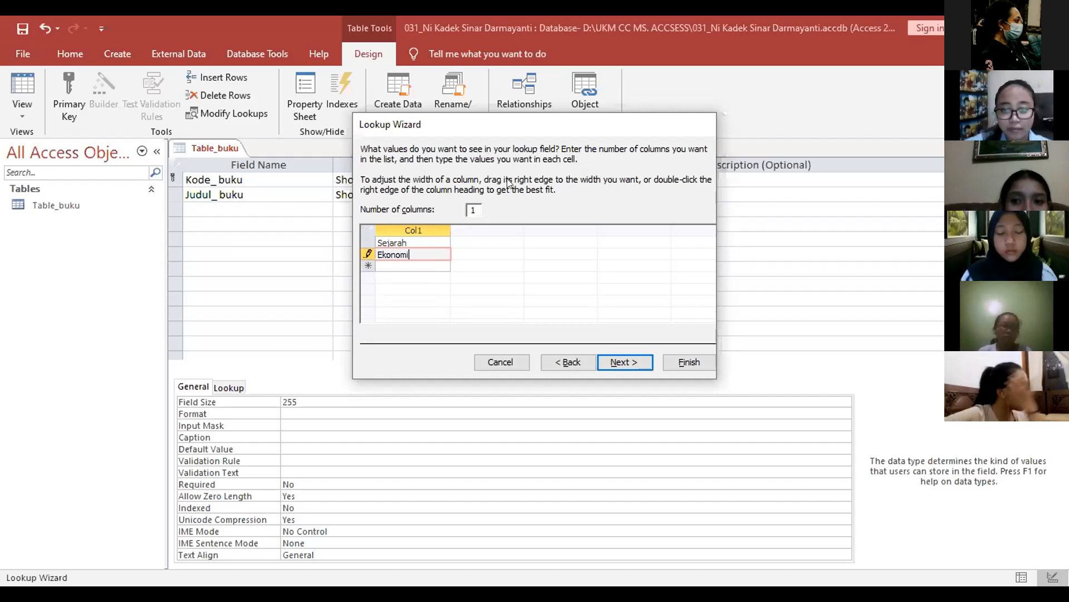
key("Return")
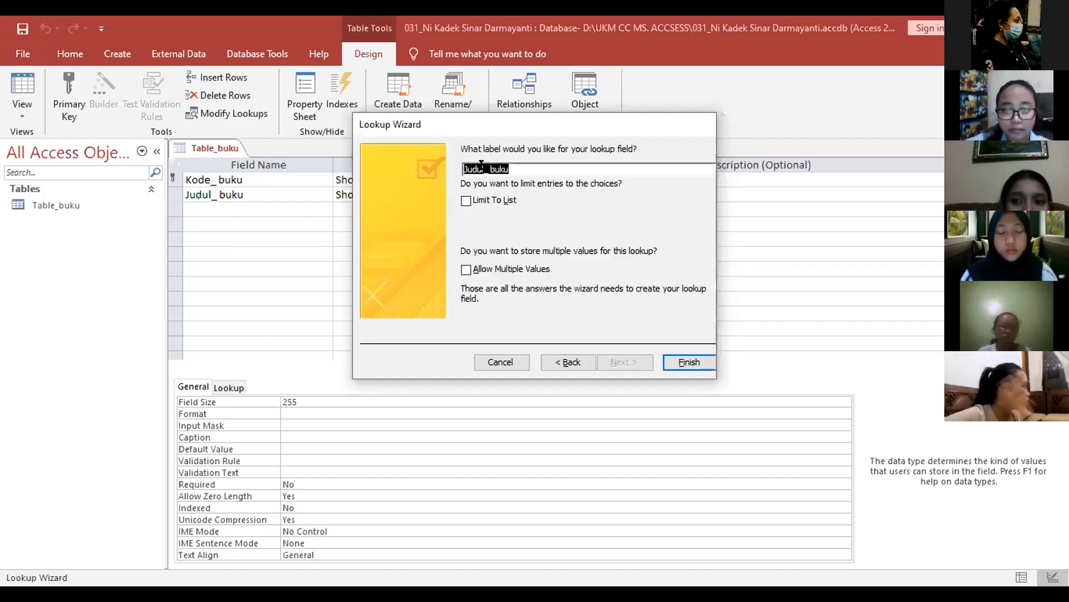
Step: Change the lookup label to Jenis_ buku and finish the Lookup Wizard
left_click(481, 167)
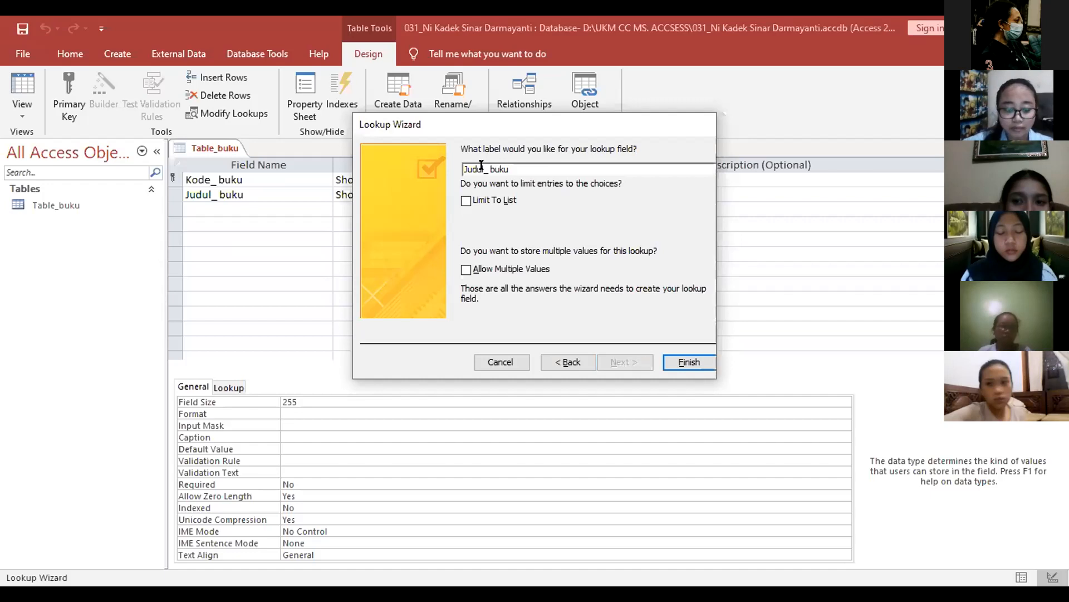
key("BackSpace")
key("BackSpace")
key("BackSpace")
key("BackSpace")
type("enis")
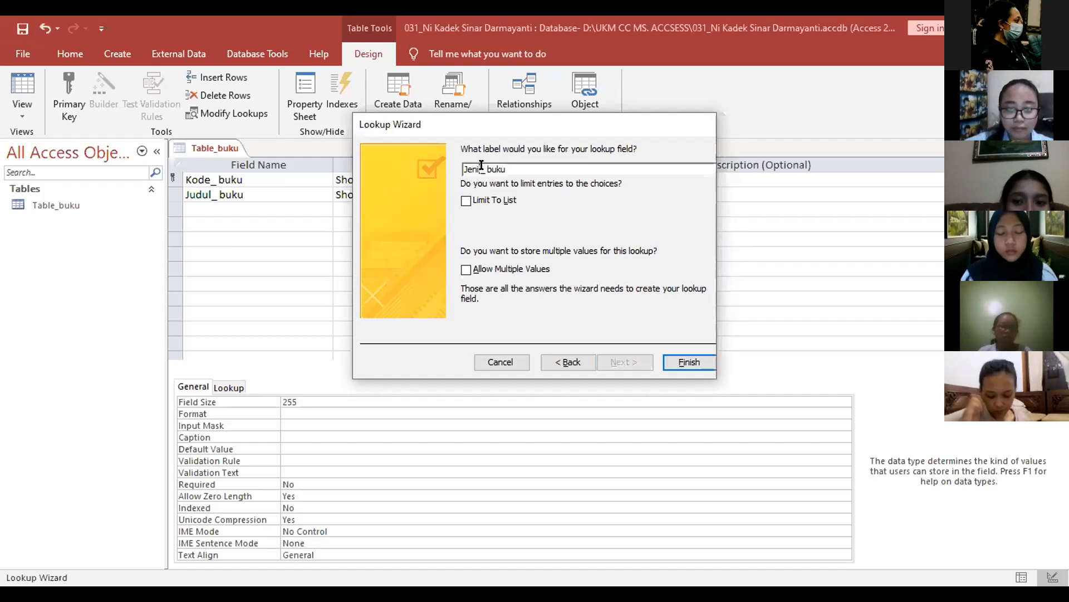
type("s")
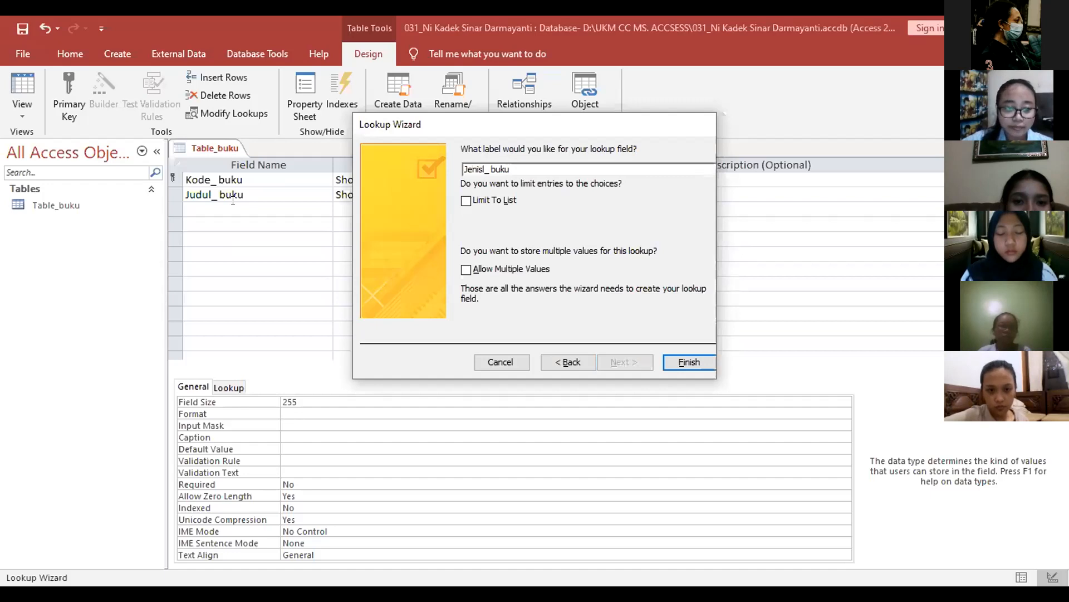
key("Return")
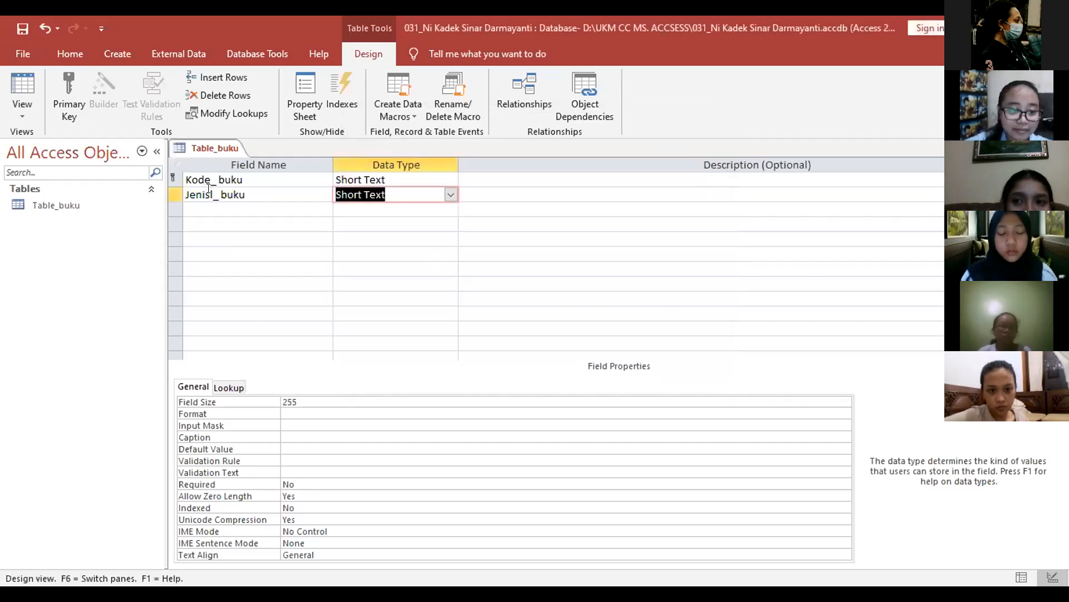
Step: Set the Jenis_buku field size to 30
left_click(210, 192)
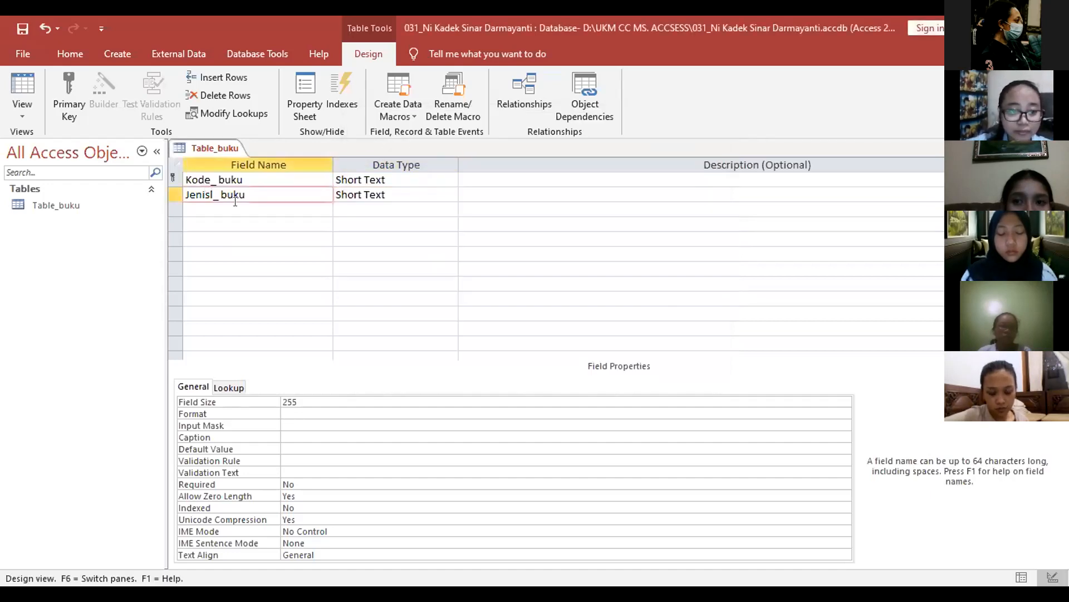
left_click(235, 202)
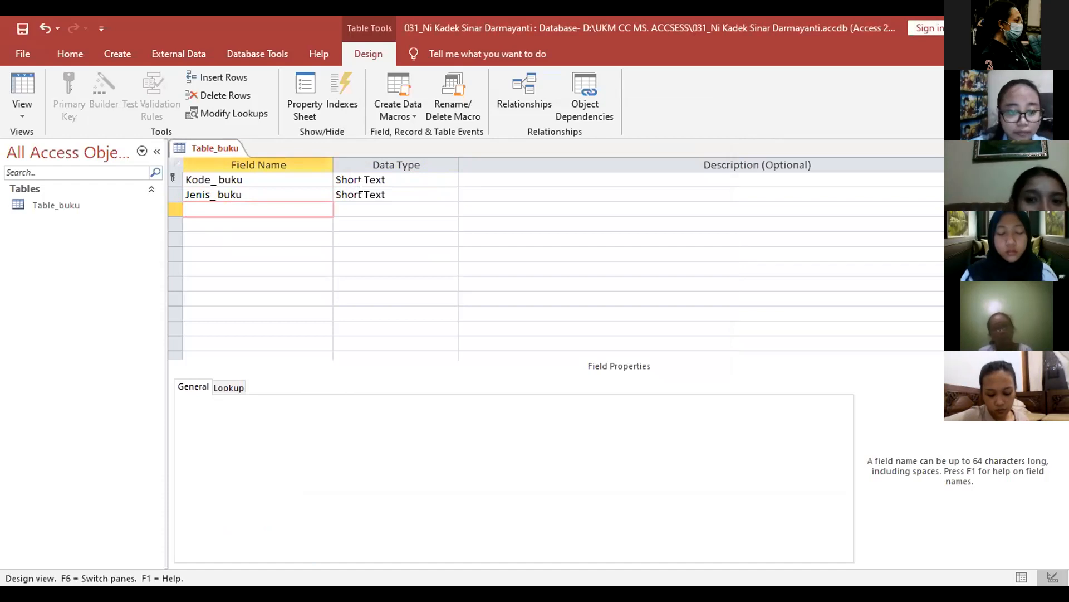
left_click(384, 396)
type("30")
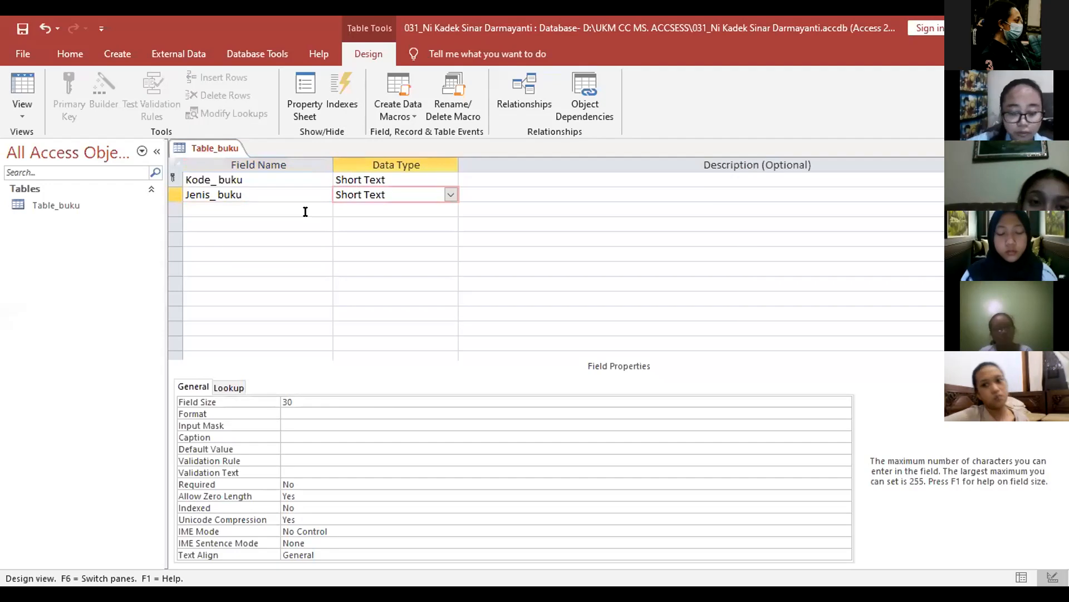
Step: Add a Short Text field Judul_buku with field size 50, then name the next field Pengarang
left_click(305, 211)
type("Jud")
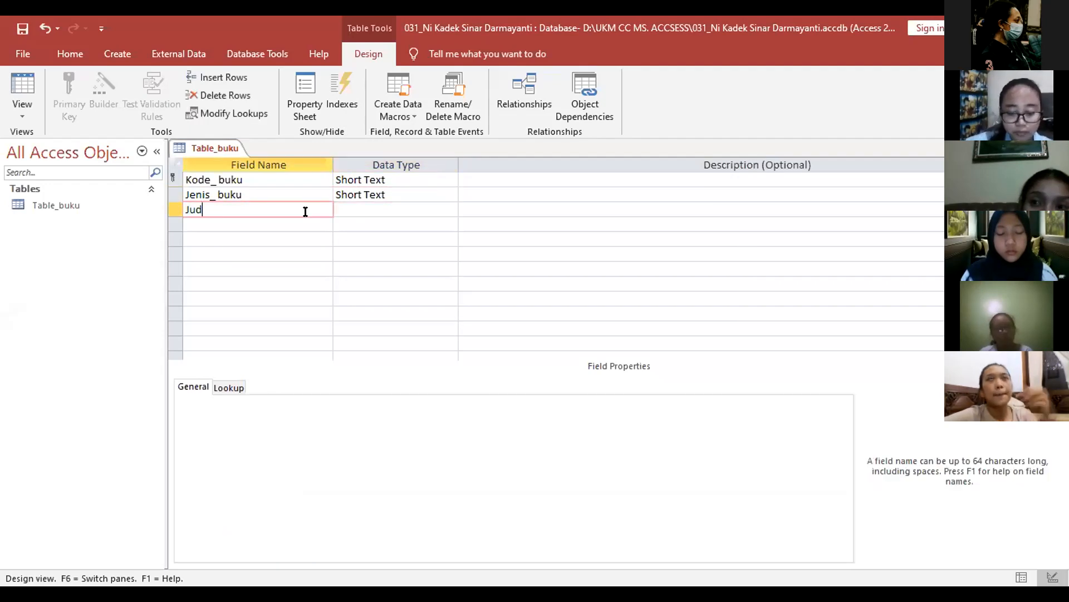
type("ul_buku")
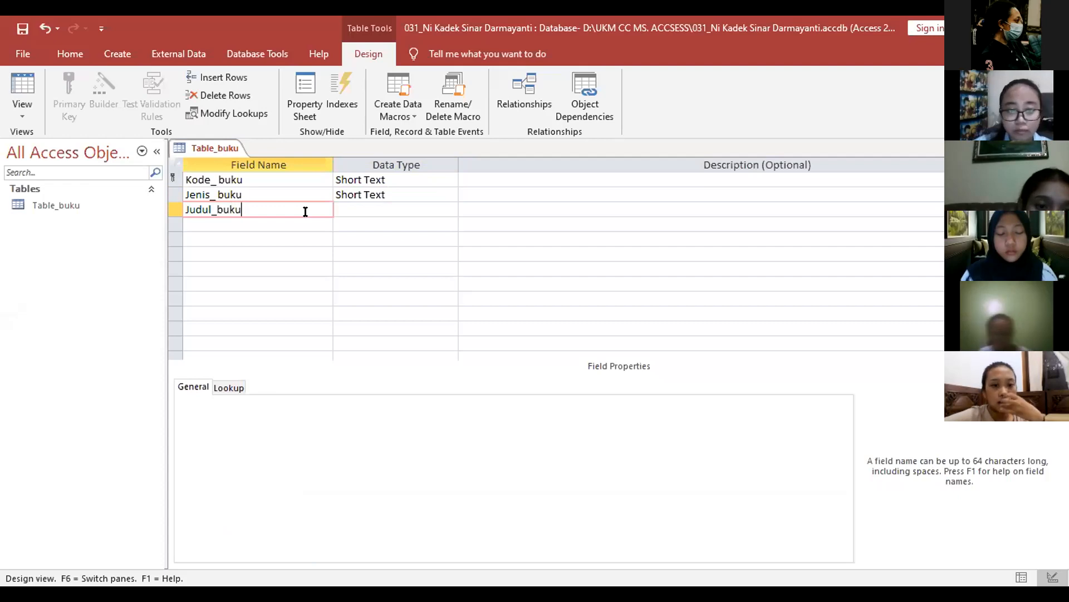
key("Tab")
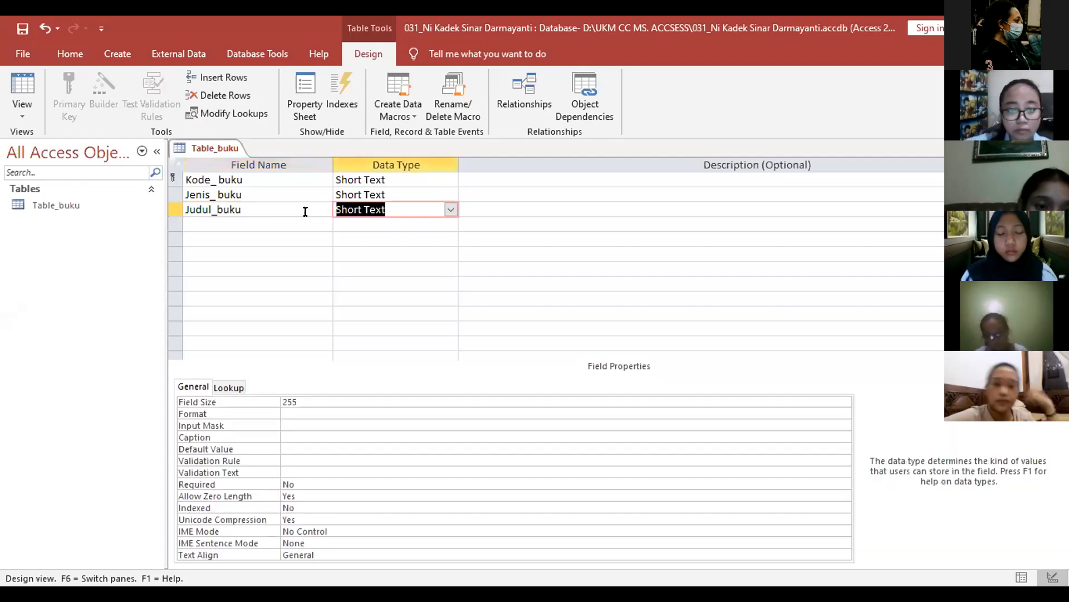
left_click(305, 211)
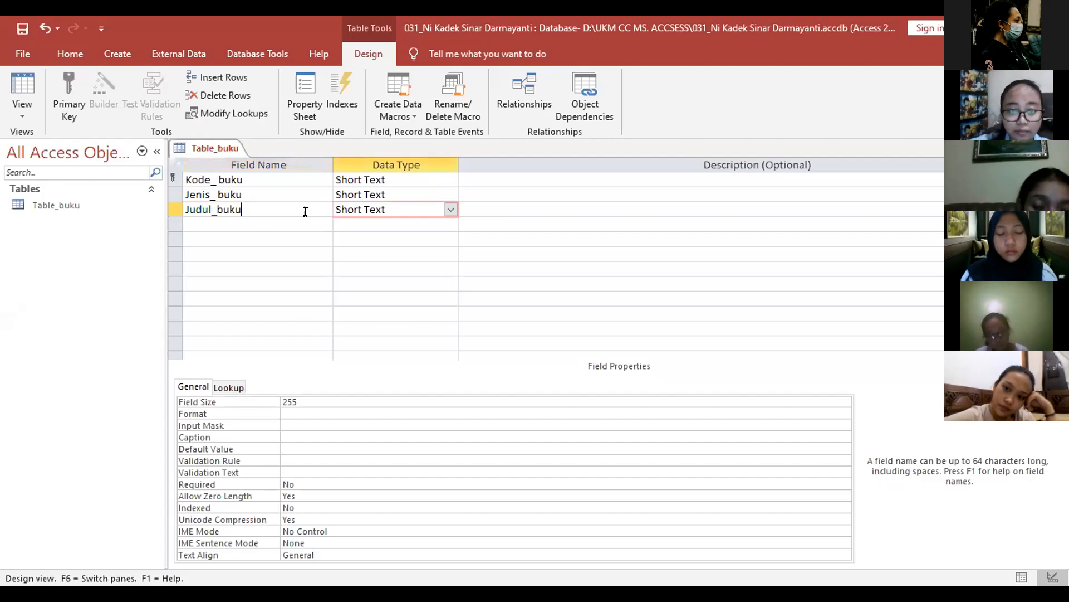
key("Tab")
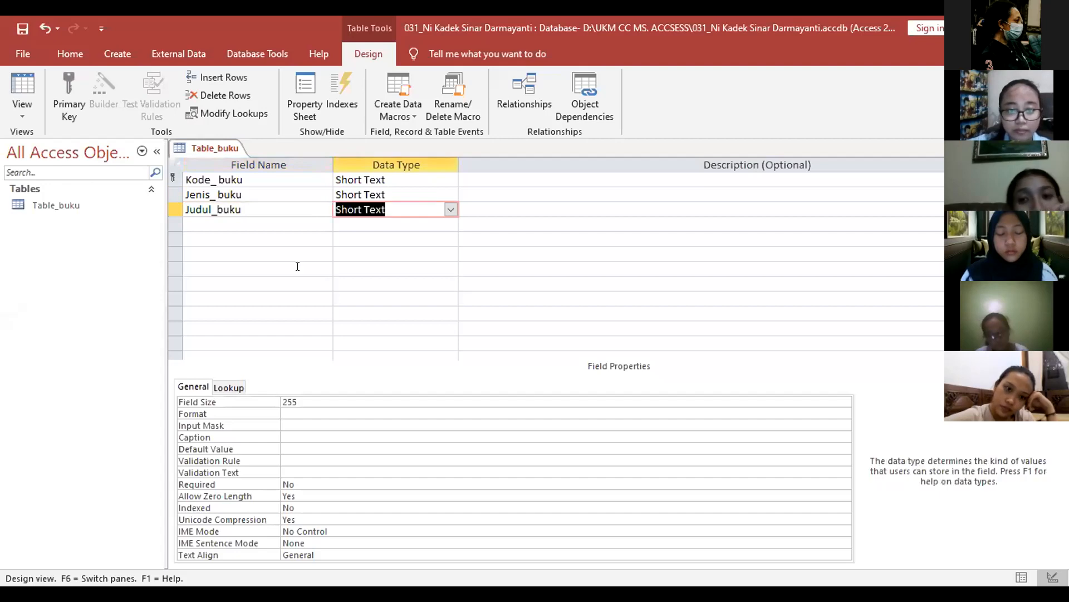
left_click(449, 209)
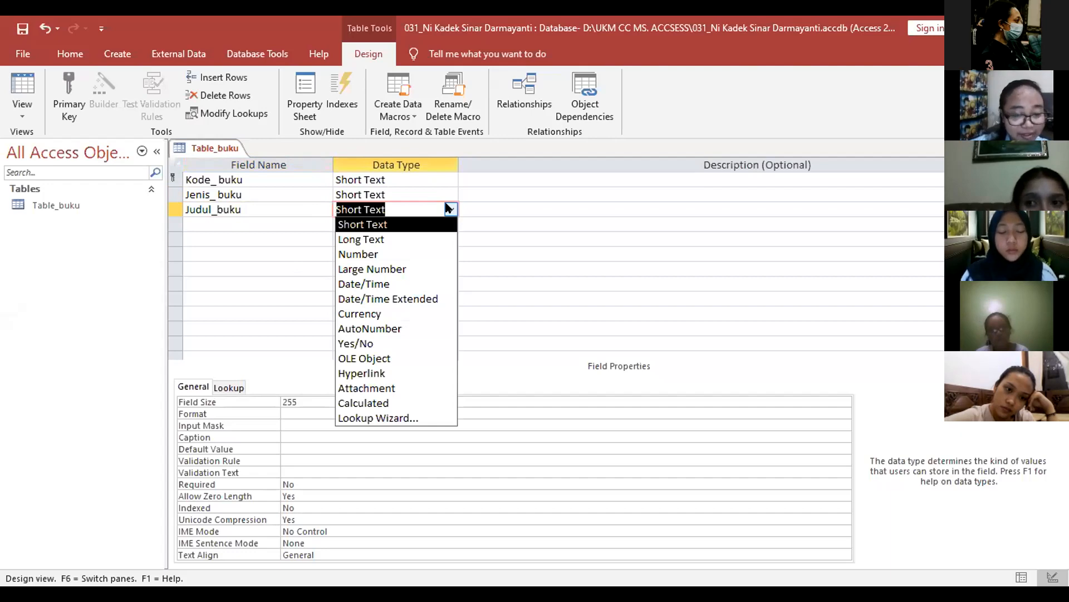
left_click(289, 328)
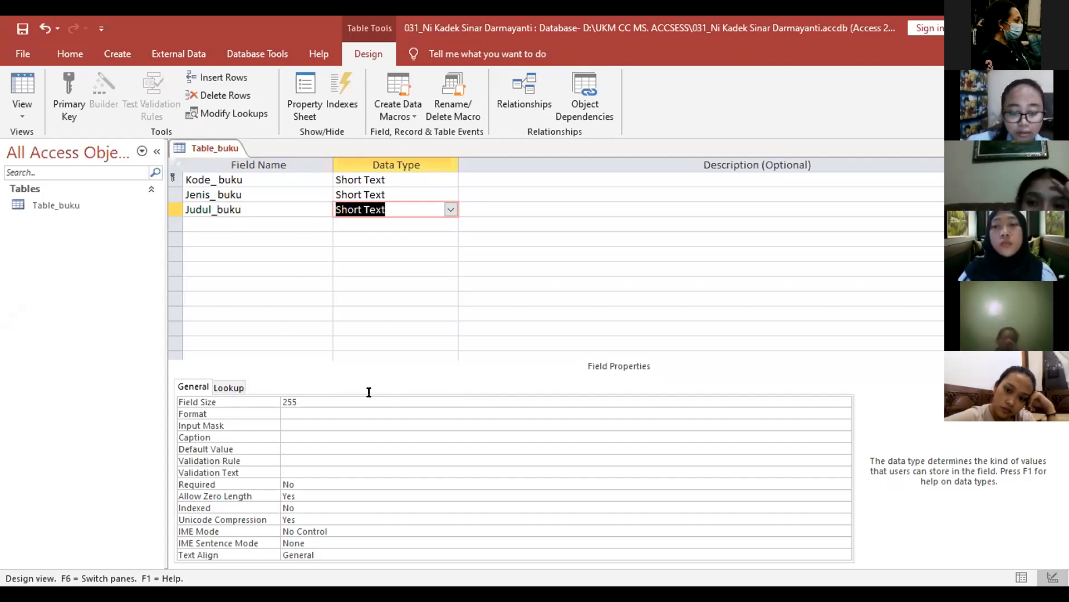
key("F6")
type("50")
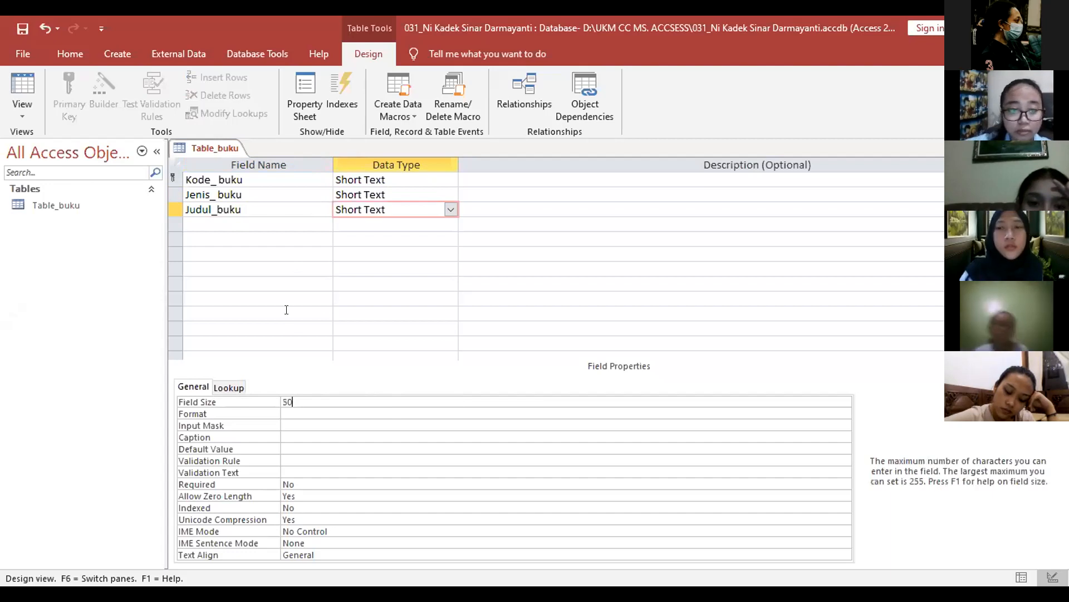
left_click(275, 216)
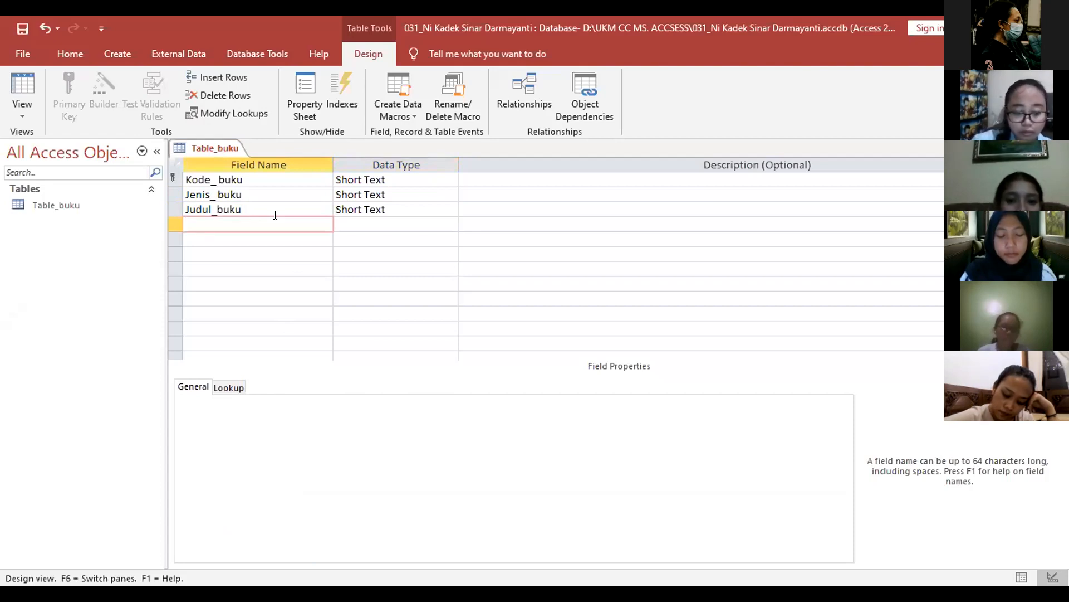
type("P")
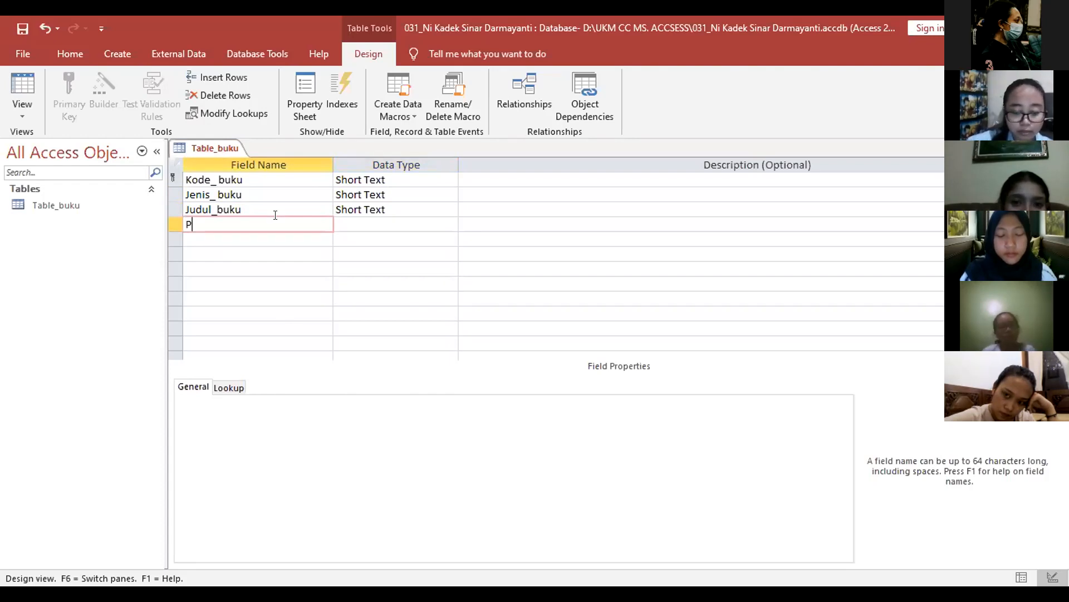
type("engarang")
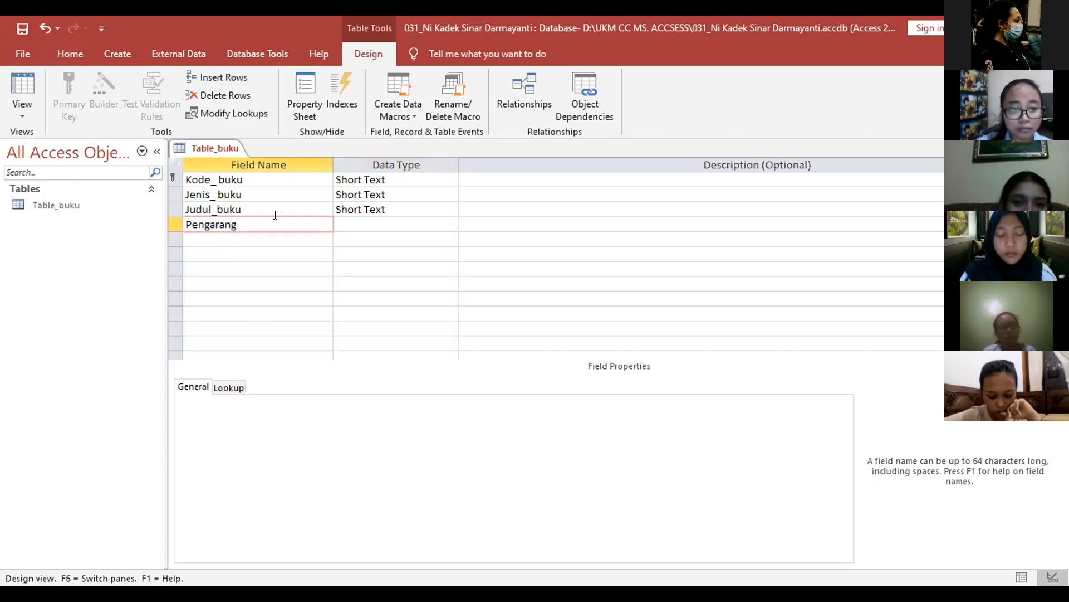
Step: Keep Pengarang as Short Text with a field size of 30
key("Tab")
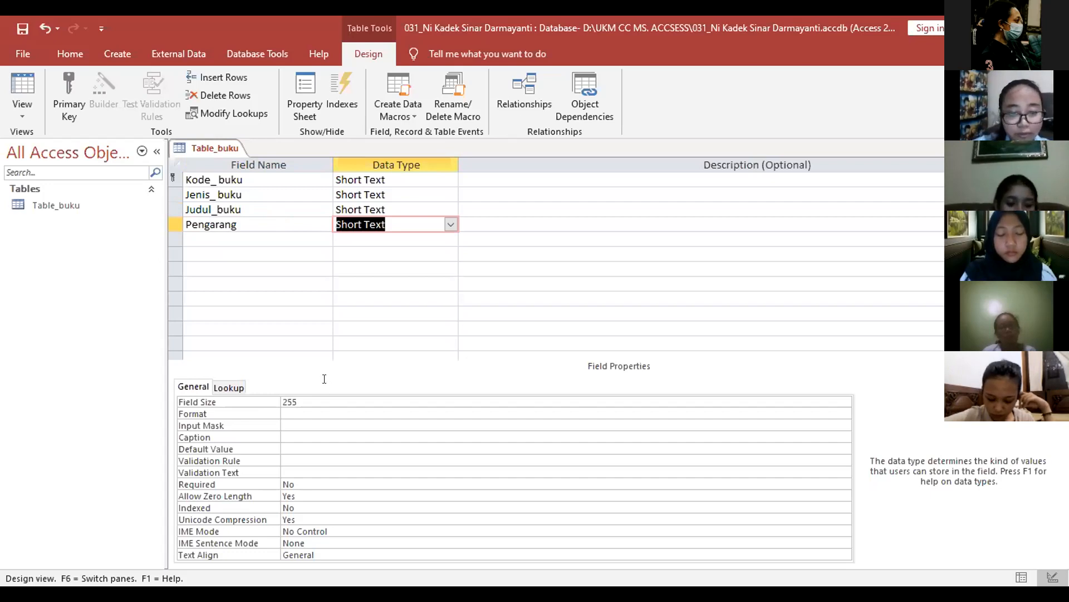
left_click(344, 399)
key("BackSpace")
key("BackSpace")
key("BackSpace")
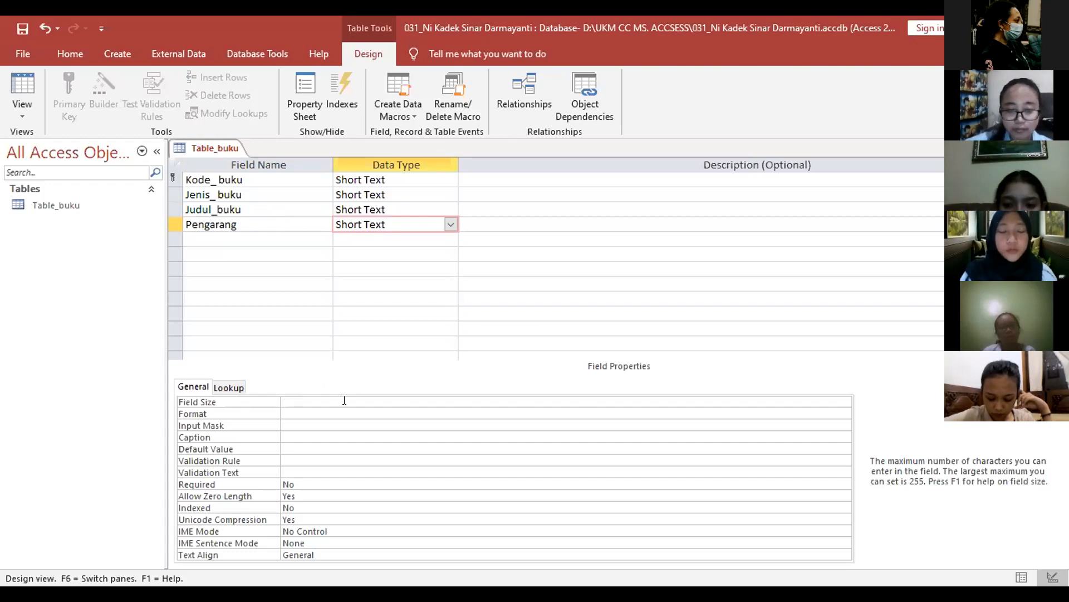
type("30")
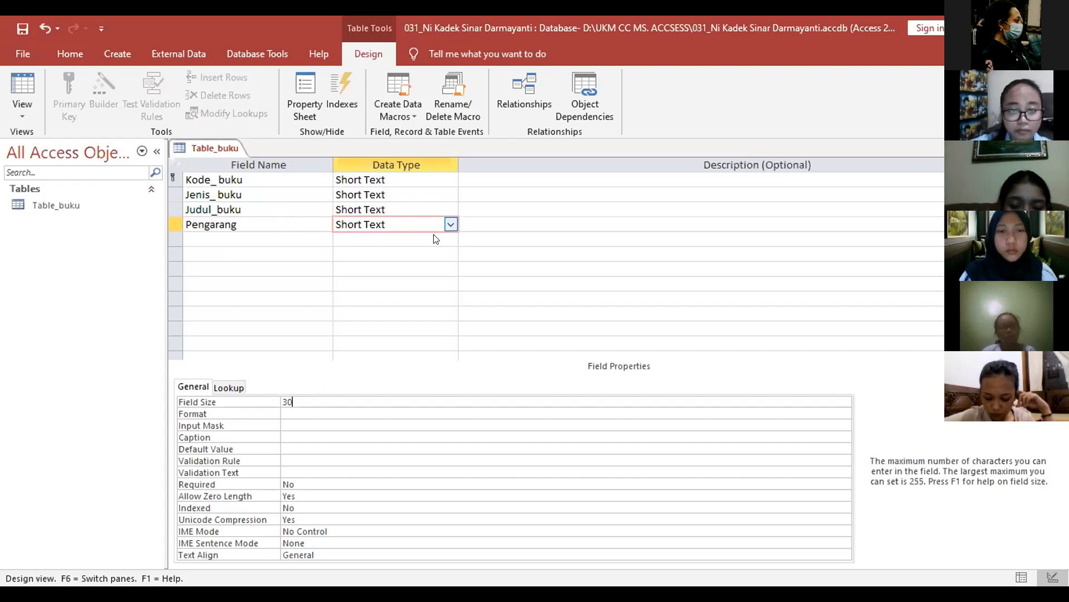
left_click(452, 224)
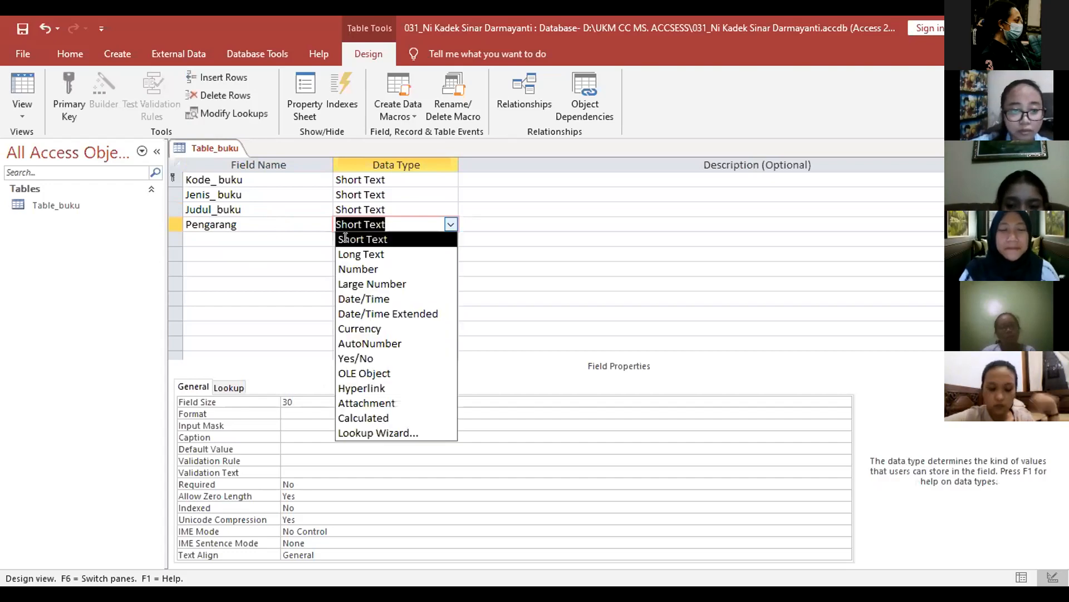
left_click(293, 240)
left_click(293, 239)
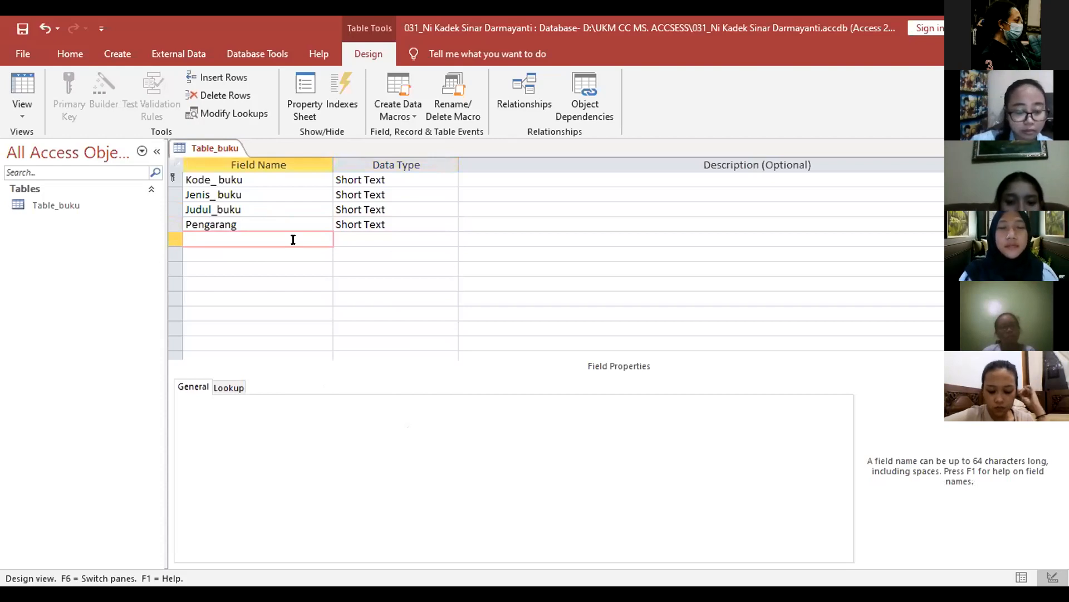
Step: Add Tahun_terbit as a Short Text field with field size 4
type("Tahun ")
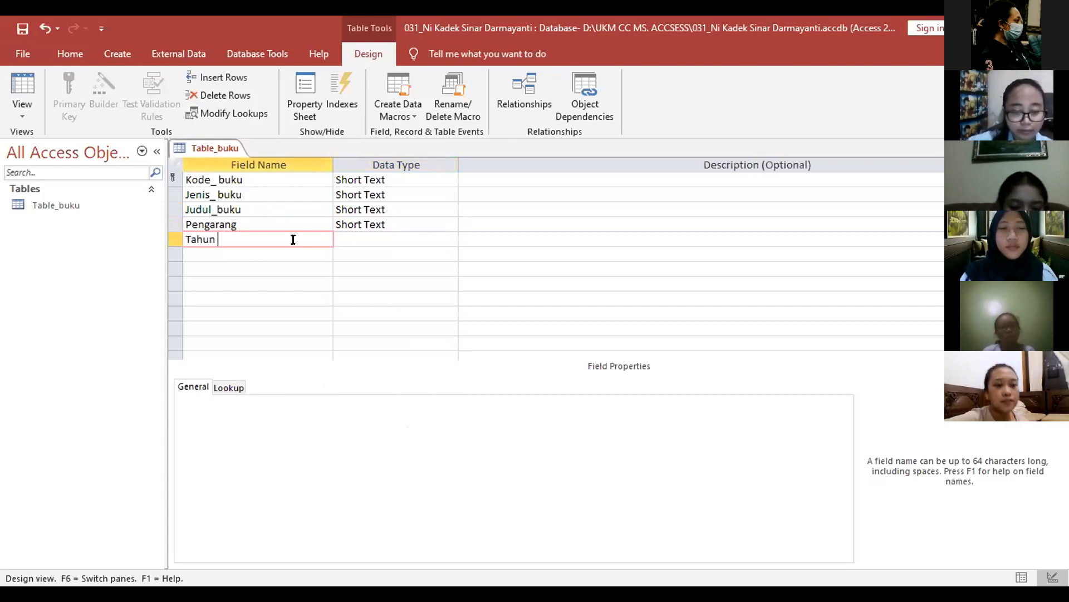
type("_terbi")
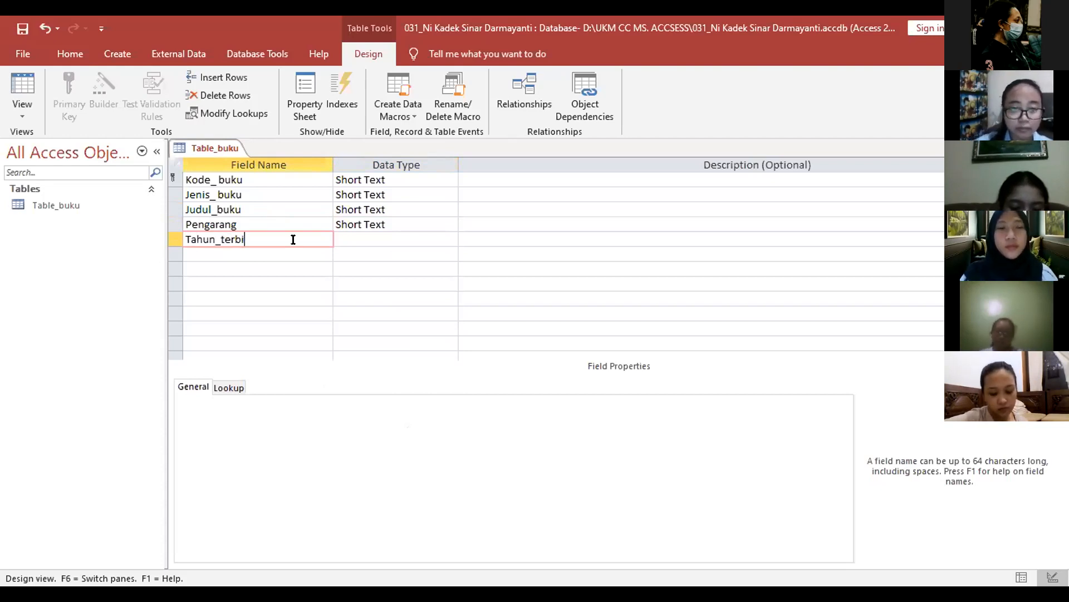
type("t")
key("Tab")
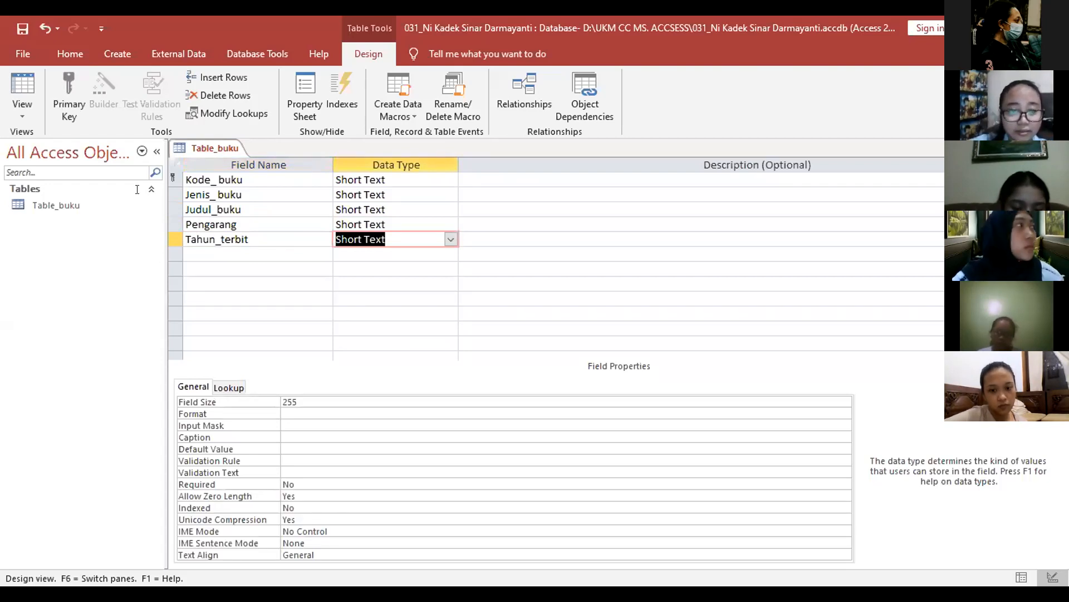
left_click(81, 189)
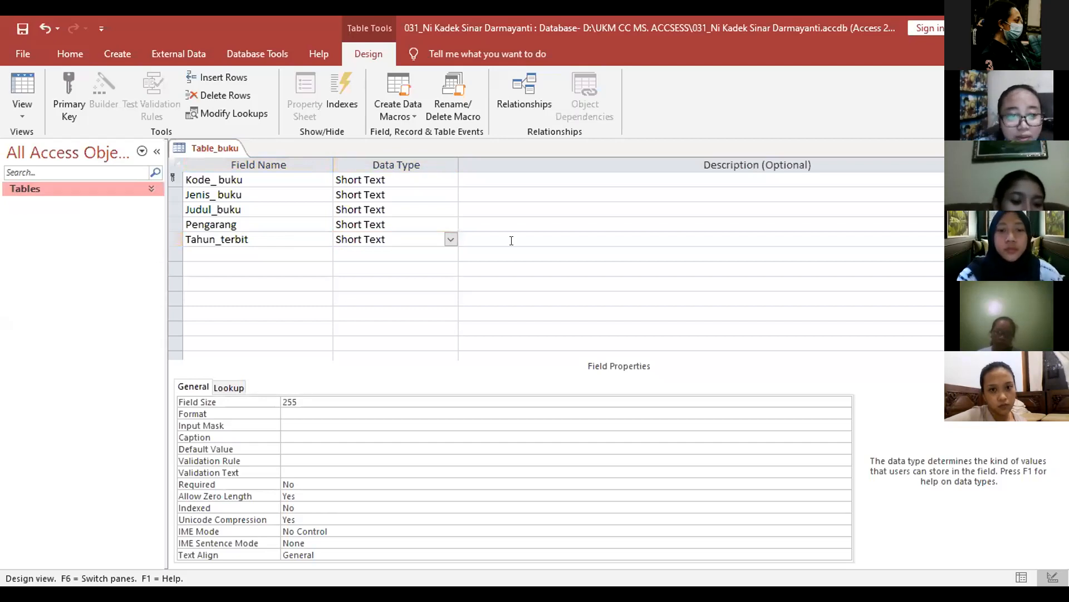
left_click(338, 400)
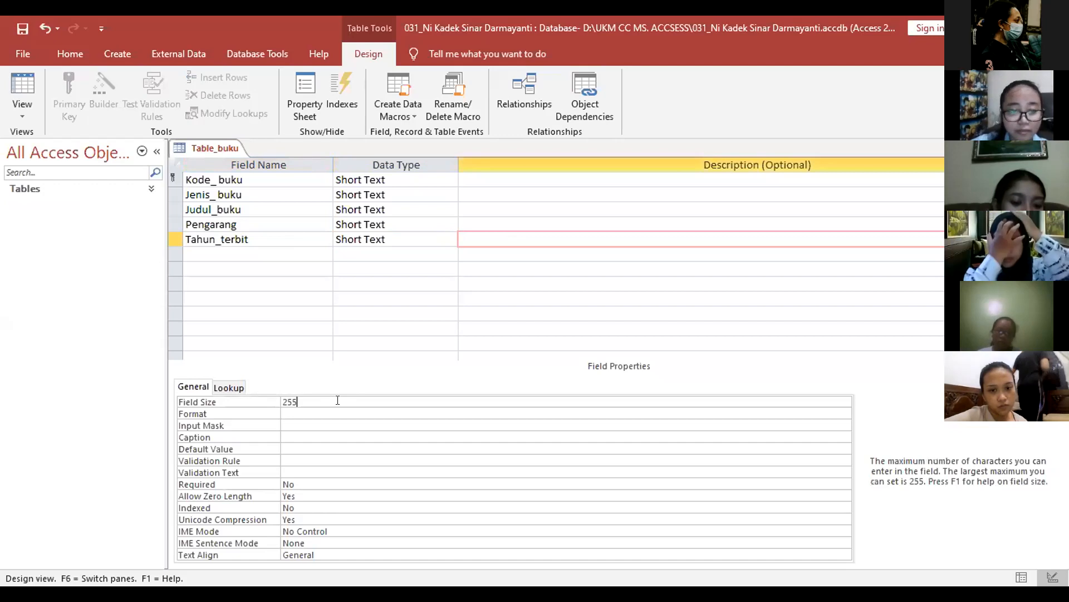
key("BackSpace")
key("BackSpace")
key("BackSpace")
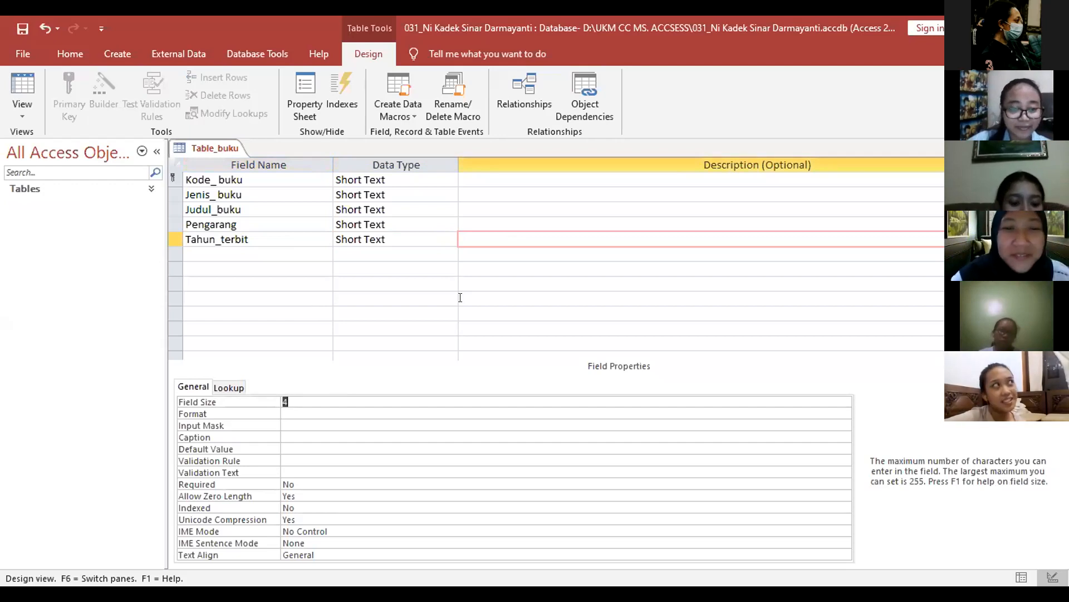
left_click(389, 254)
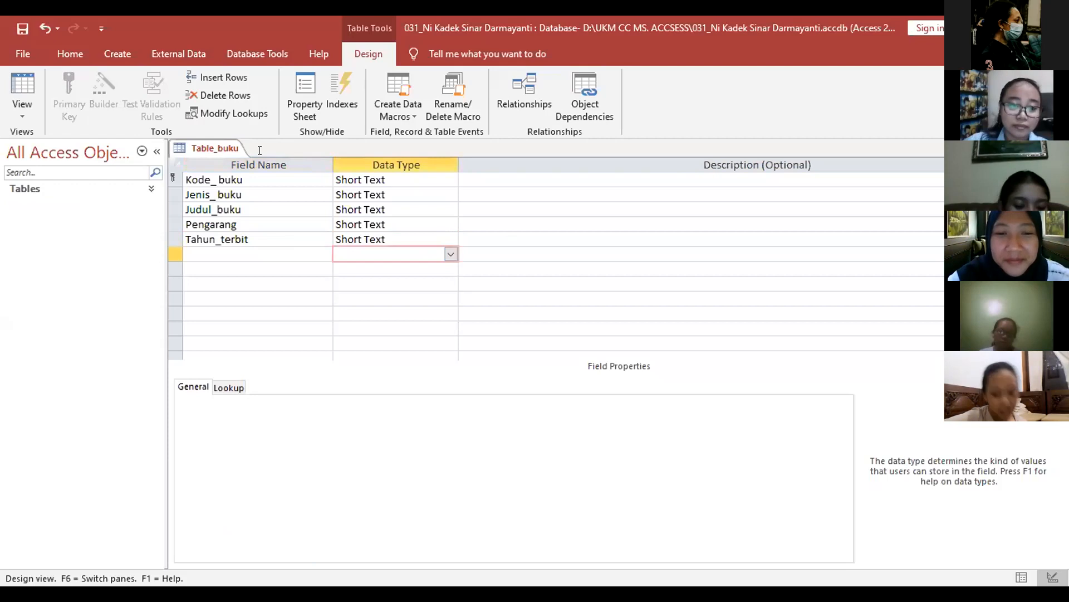
left_click(385, 239)
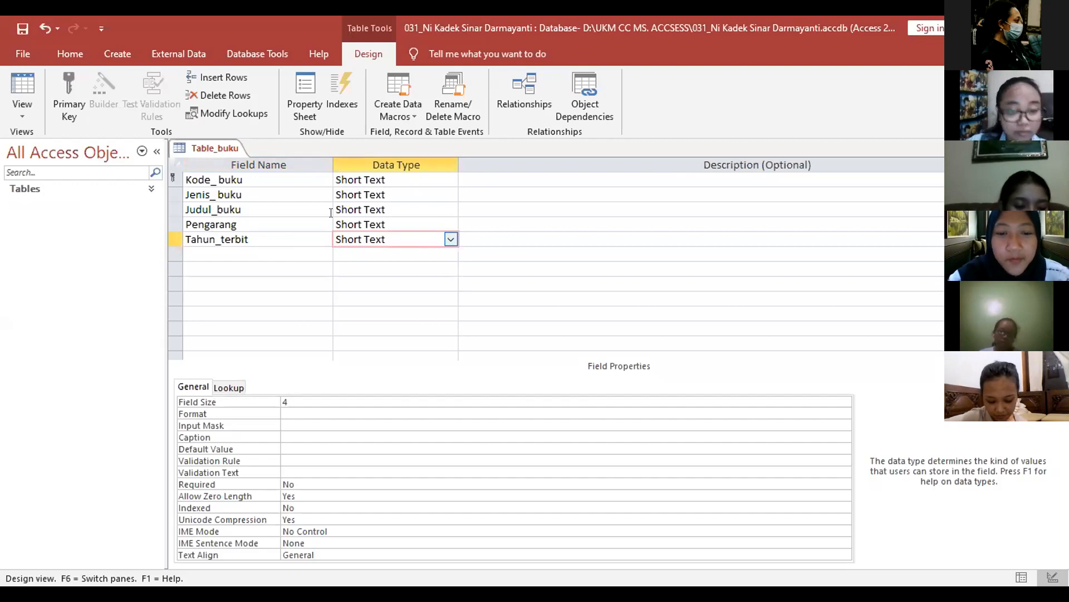
left_click(219, 148)
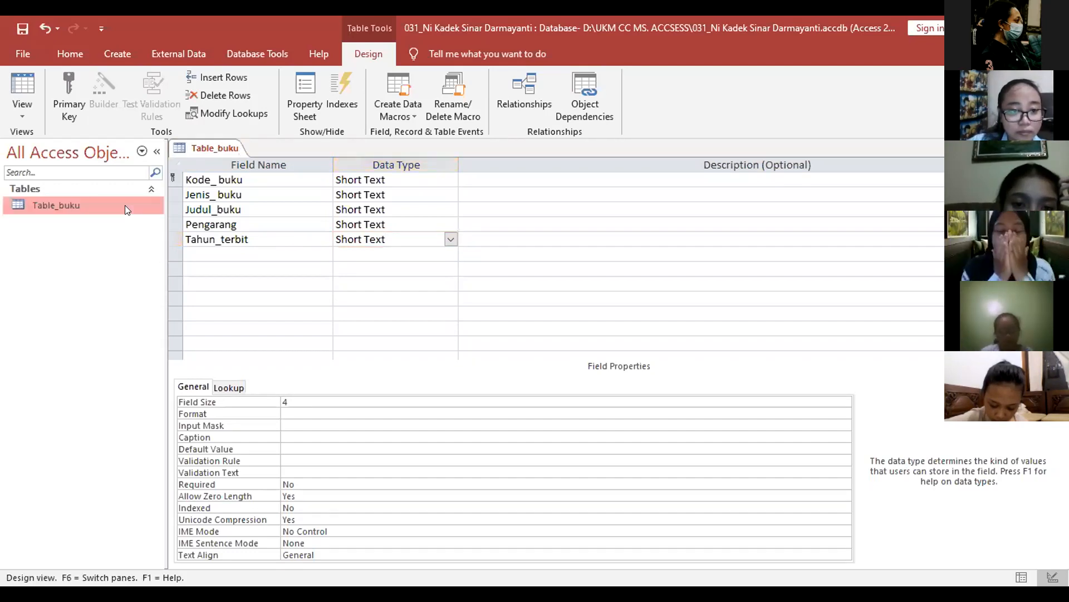
Step: Open Table_buku's datasheet and enter book code 0076 with type Sejarah
double_click(124, 204)
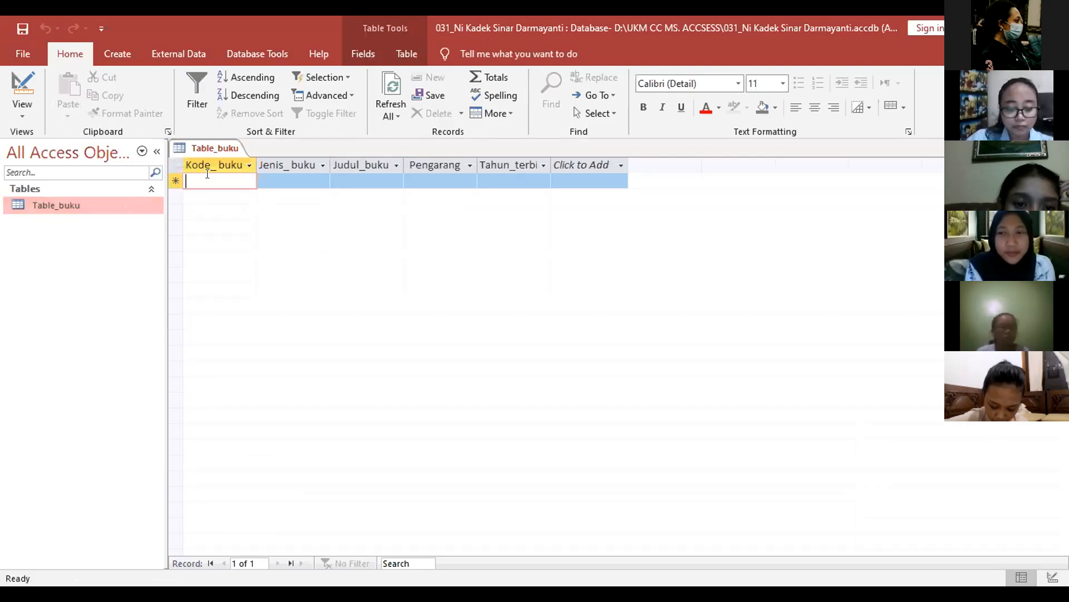
type("0076")
key("Tab")
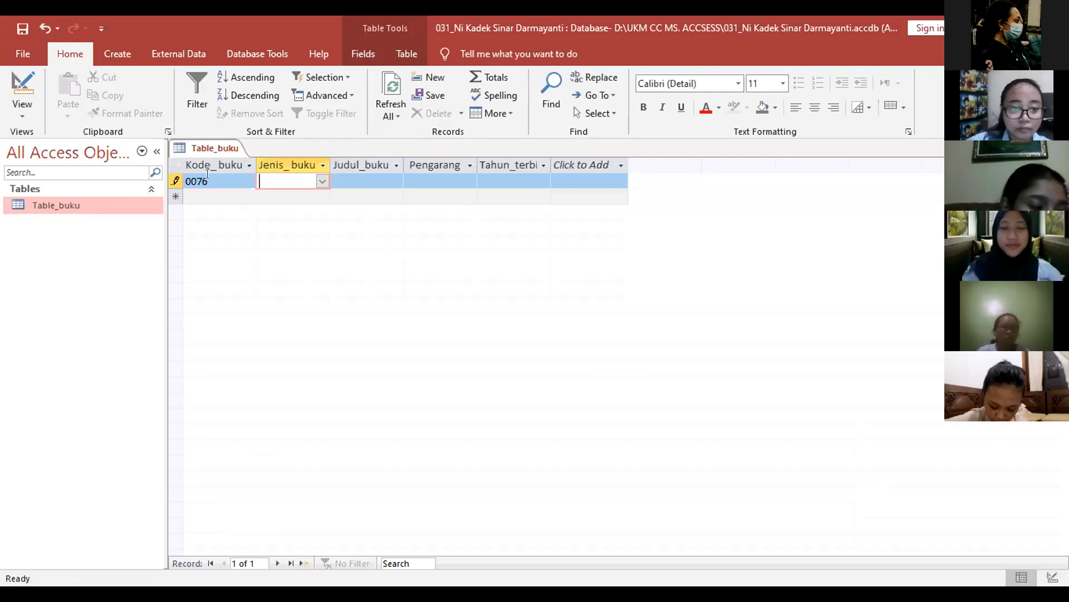
key("Caps_Lock")
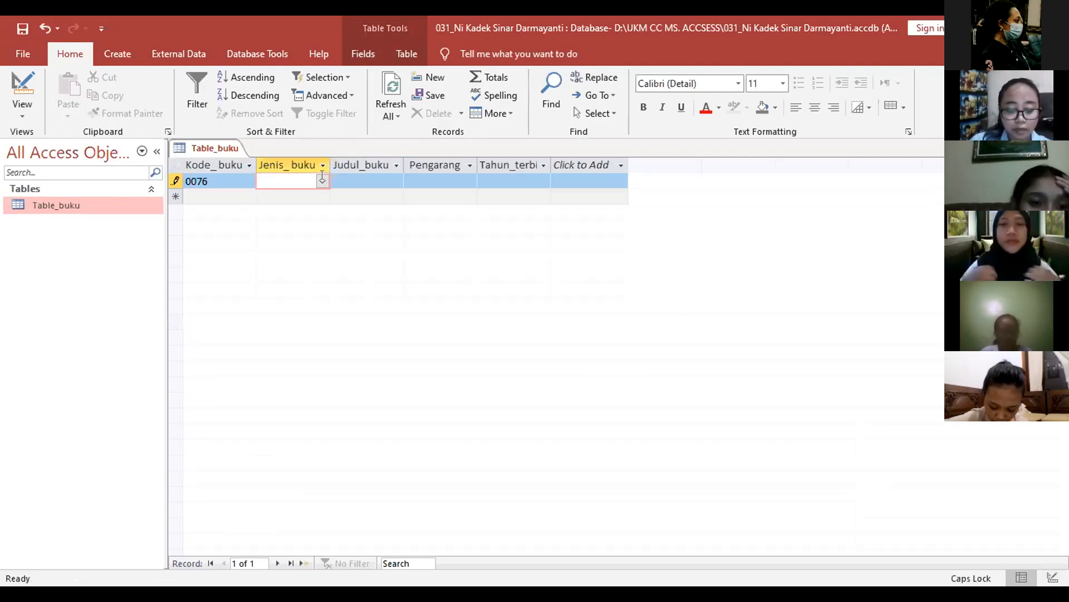
type("Sejarah")
key("Tab")
Step: Enter the book title 'History Java'
type("h")
key("BackSpace")
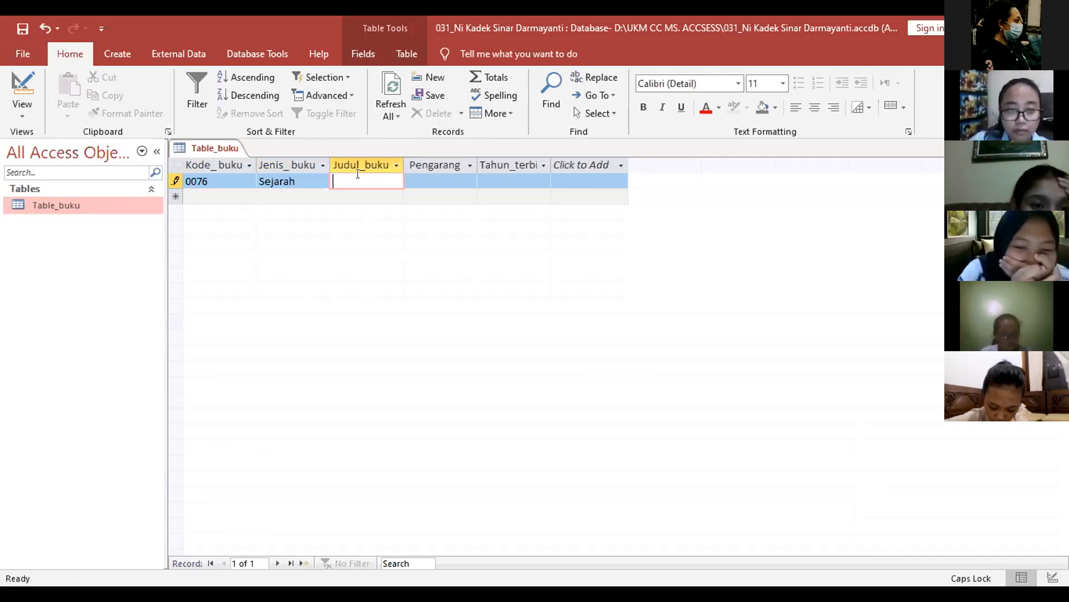
type("H")
key("Caps_Lock")
type("istor")
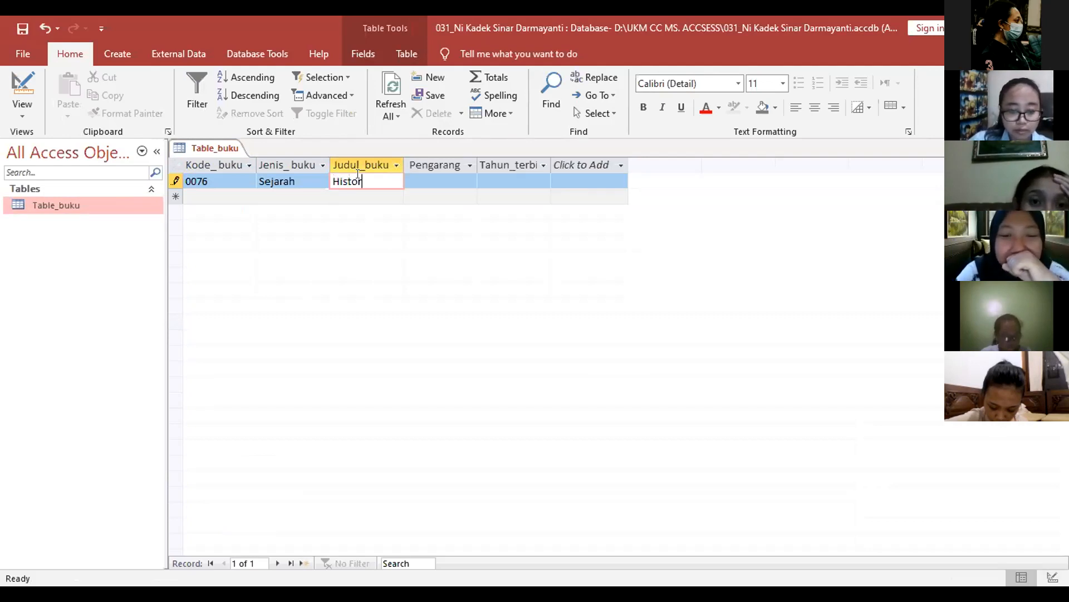
type("y Ja")
key("Caps_Lock")
type("VA")
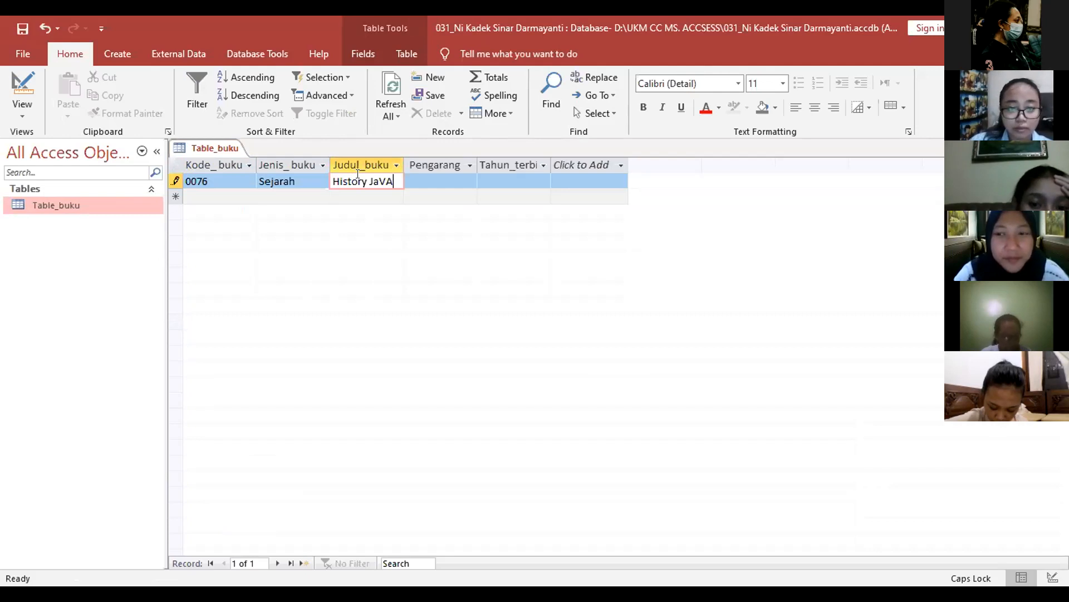
key("Caps_Lock")
key("BackSpace")
key("BackSpace")
key("BackSpace")
key("BackSpace")
key("BackSpace")
key("BackSpace")
key("BackSpace")
key("BackSpace")
key("BackSpace")
key("BackSpace")
key("BackSpace")
key("BackSpace")
key("Caps_Lock")
type("H")
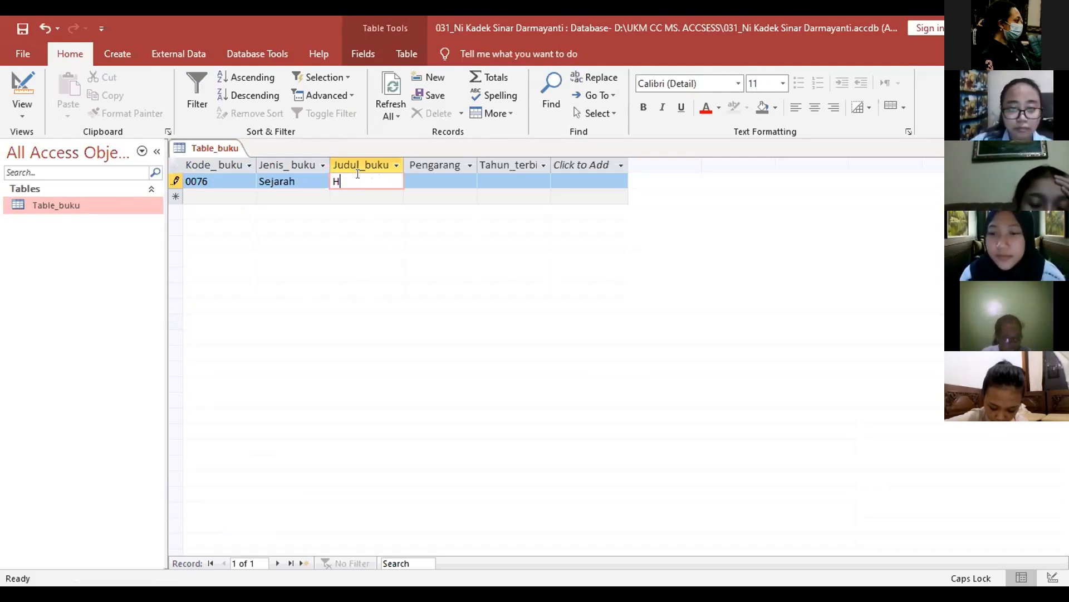
key("Caps_Lock")
type("istory Java")
key("Tab")
Step: Fill in the author's name and publication year 1897, saving the first record
key("Caps_Lock")
type("T")
key("Caps_Lock")
type("ho")
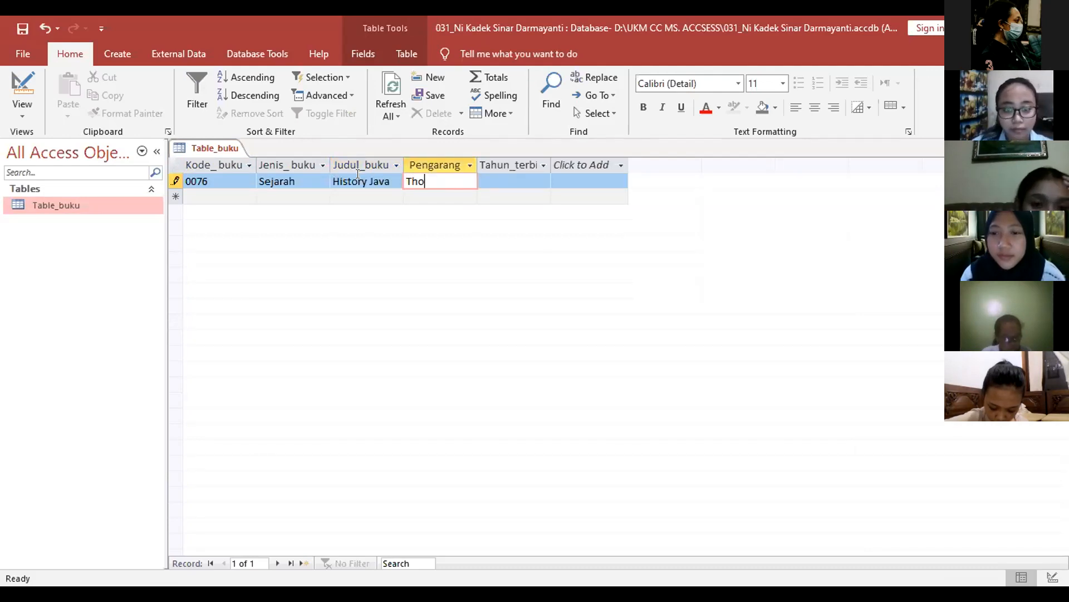
type("mas")
key("Tab")
type("1")
type("9")
key("BackSpace")
type("897")
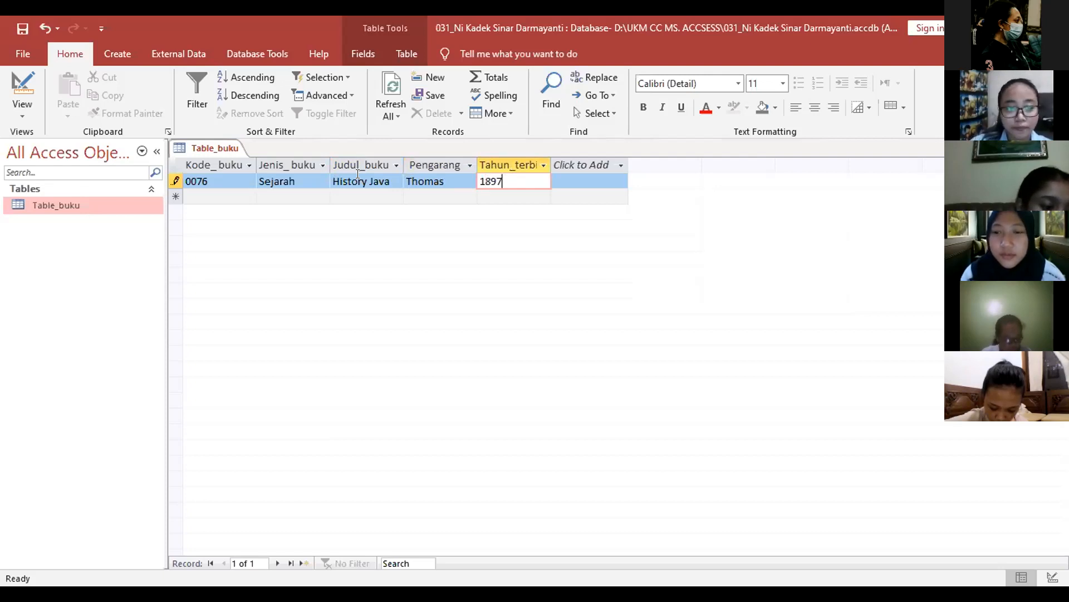
key("Return")
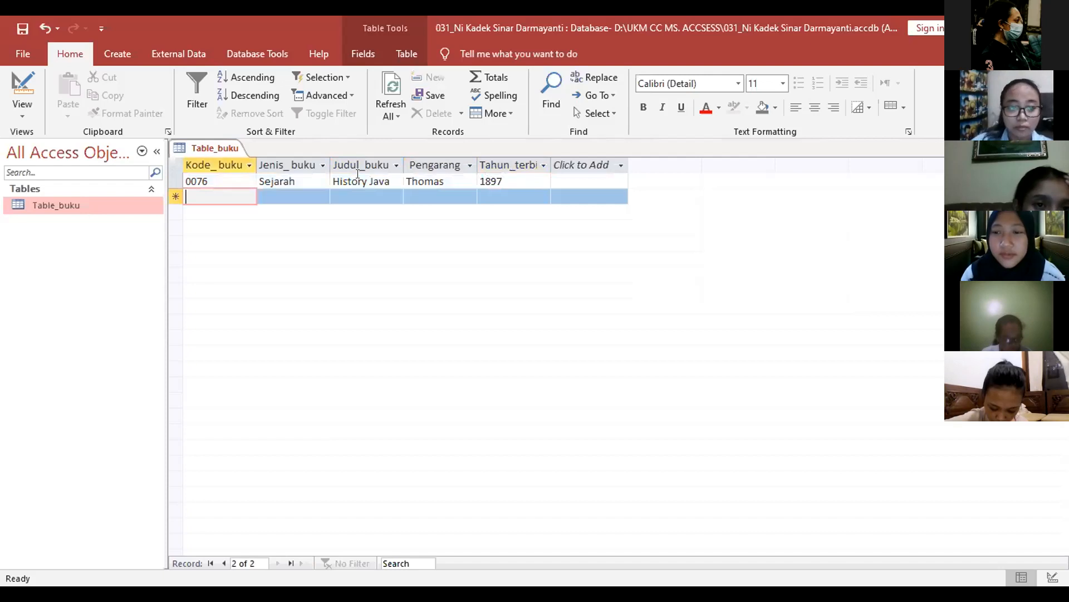
Step: Enter code 9876, type Ekonomi and title 'Ekonomi Makro' for the second book
type("9876")
key("Tab")
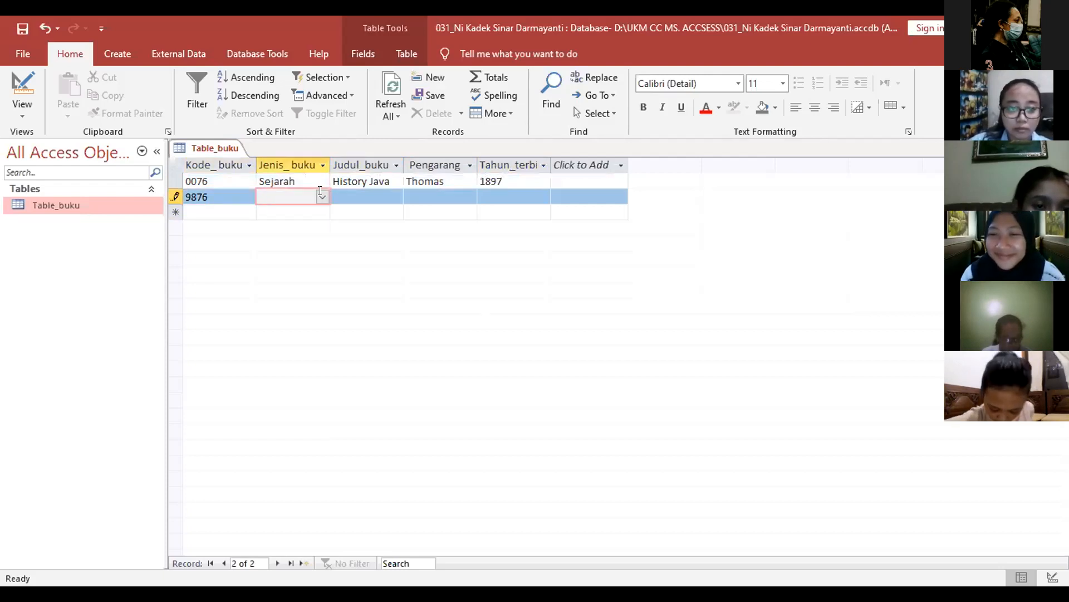
type("Ekonomi")
key("Tab")
key("Caps_Lock")
type("E")
key("Caps_Lock")
type("konomi")
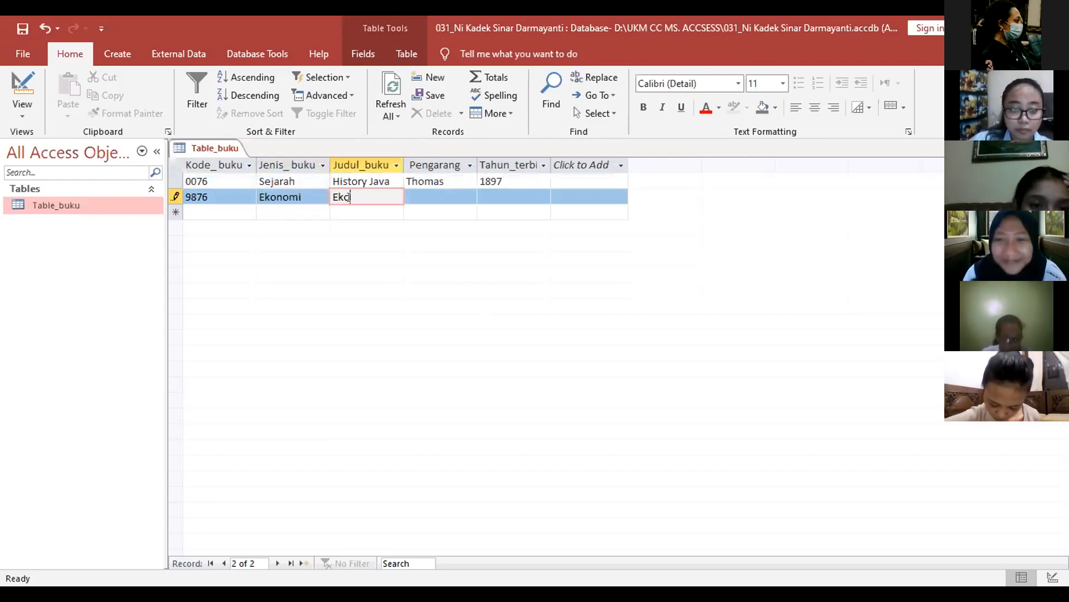
type(" Makro")
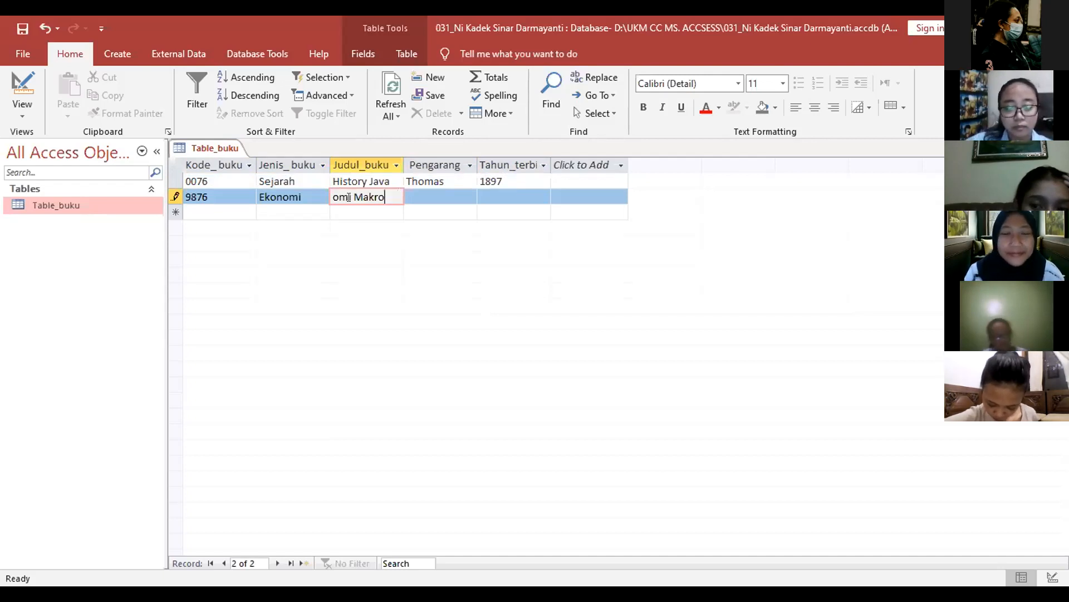
key("Tab")
Step: Fill in the second book's author name and its publication year
key("Caps_Lock")
key("Caps_Lock")
type("Bamb")
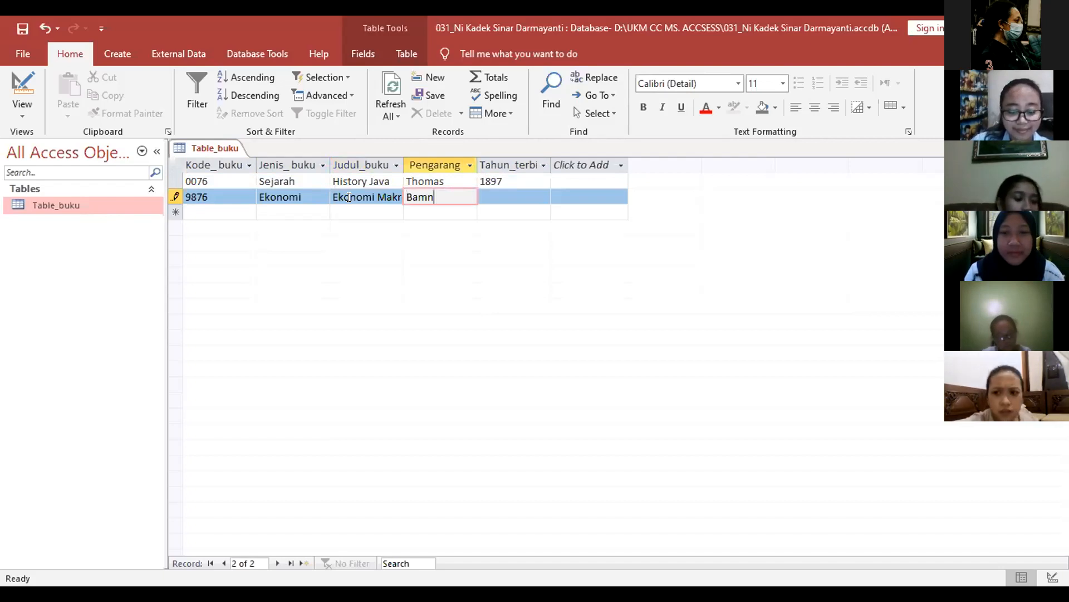
type("ang")
key("Tab")
type("1")
type("017")
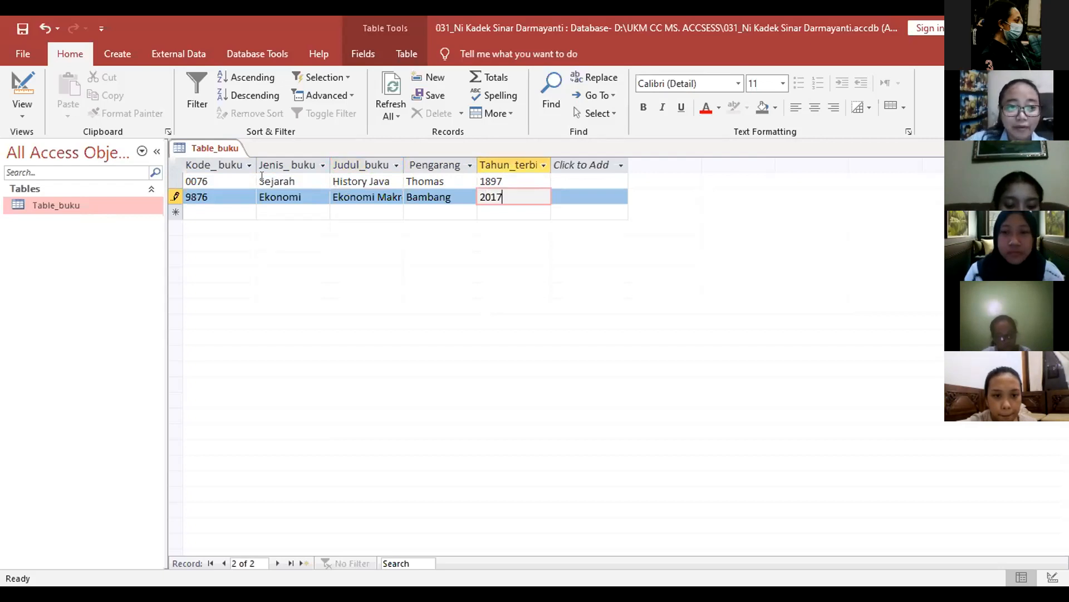
Step: Save the Table_buku records and close the table from its tab menu
right_click(244, 146)
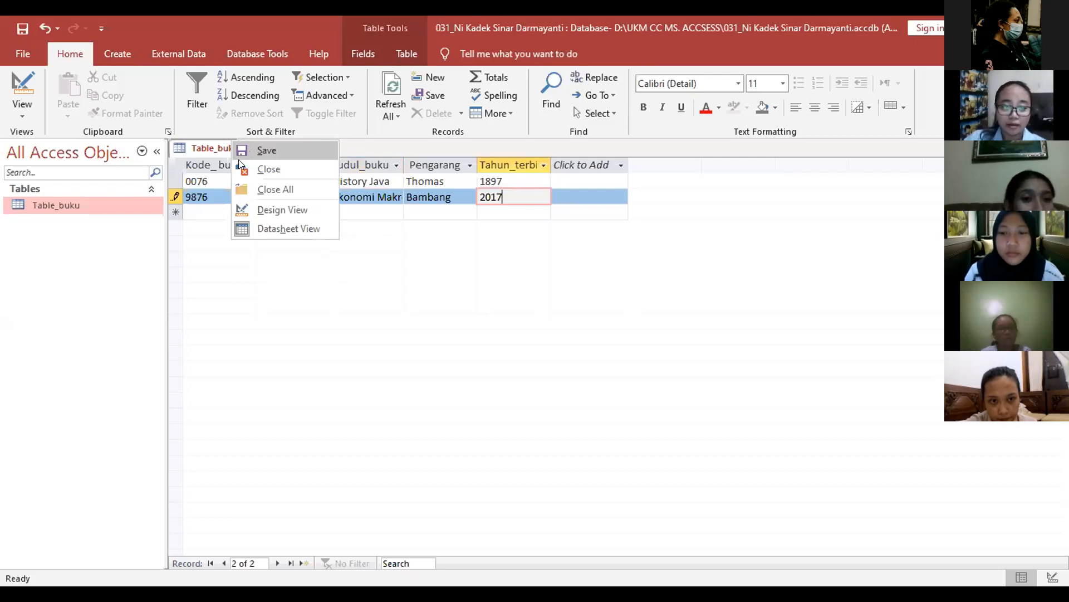
left_click(239, 159)
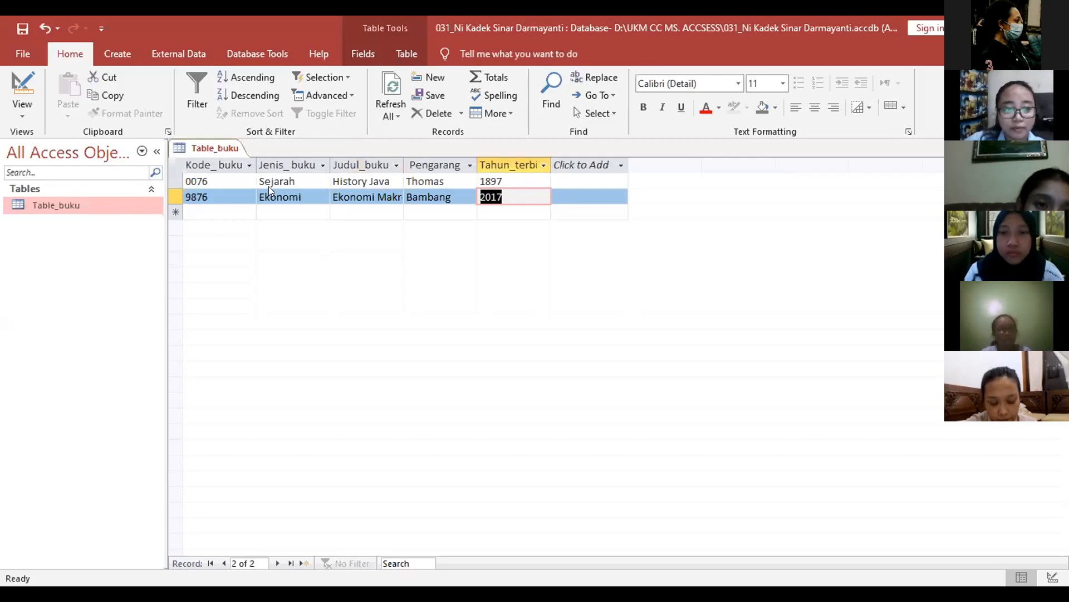
right_click(225, 148)
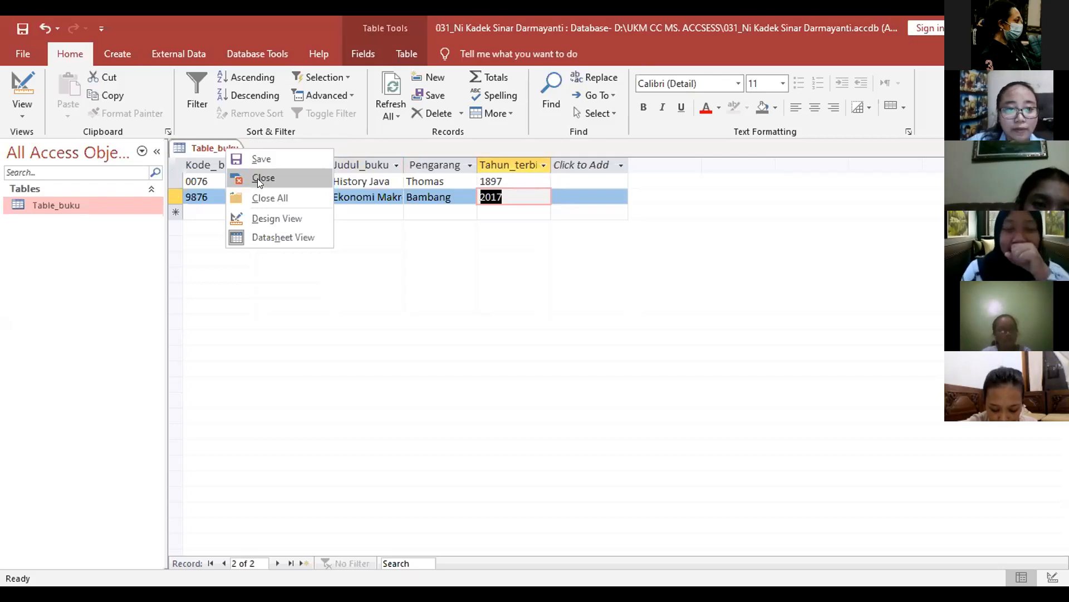
left_click(257, 178)
left_click(117, 54)
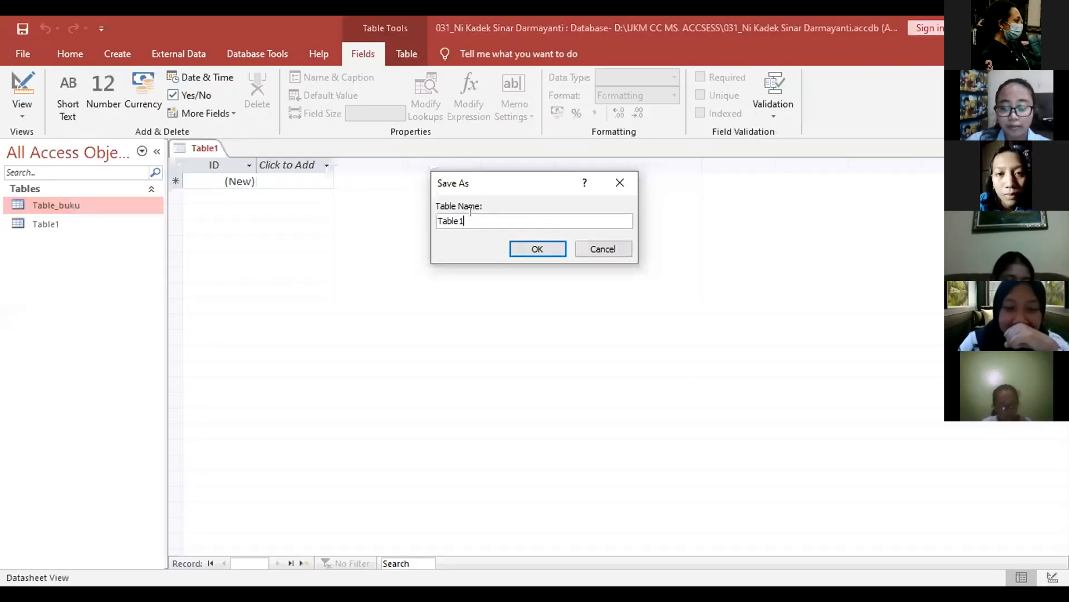
Step: Name the new table Table_mahasiswa in the Save As prompt and save it
key("BackSpace")
type("_")
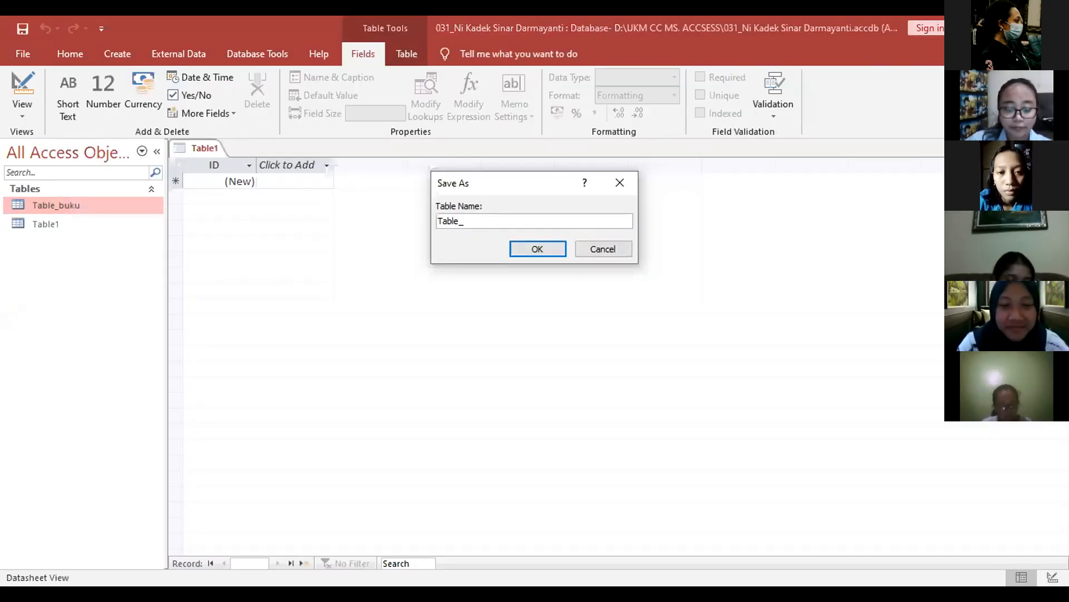
type("mahasis")
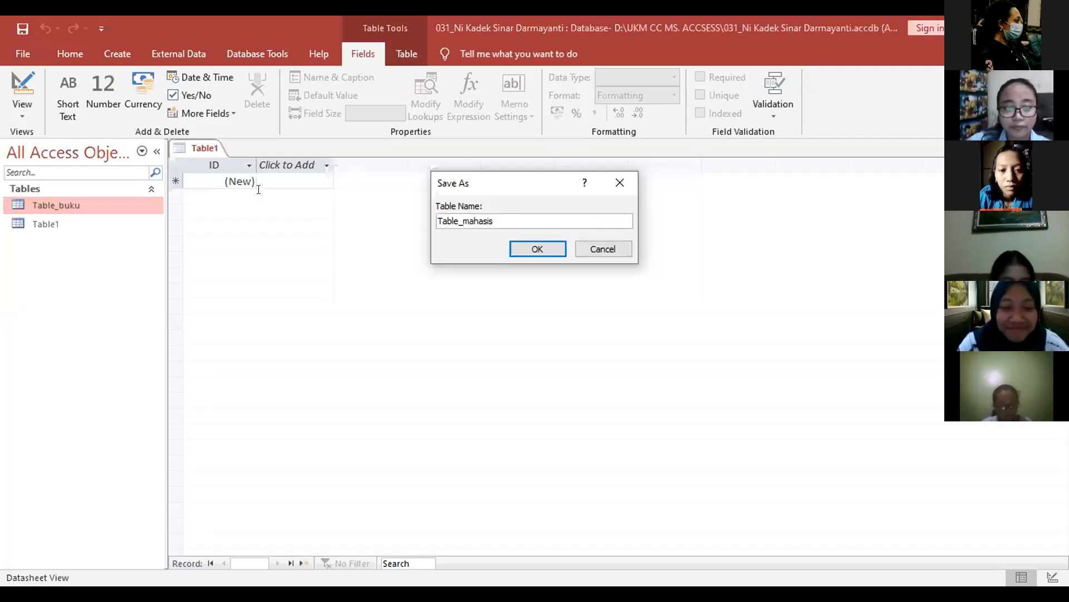
type("wa")
key("Return")
Step: Rename the default ID field to NIM, make it Short Text, and edit its field size
key("BackSpace")
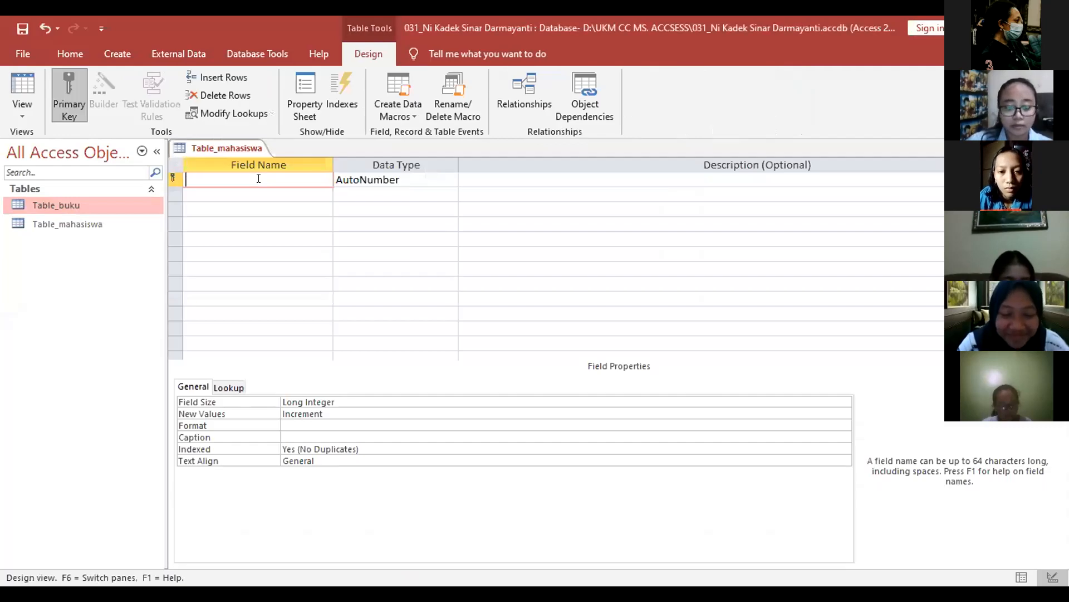
key("Caps_Lock")
type("N")
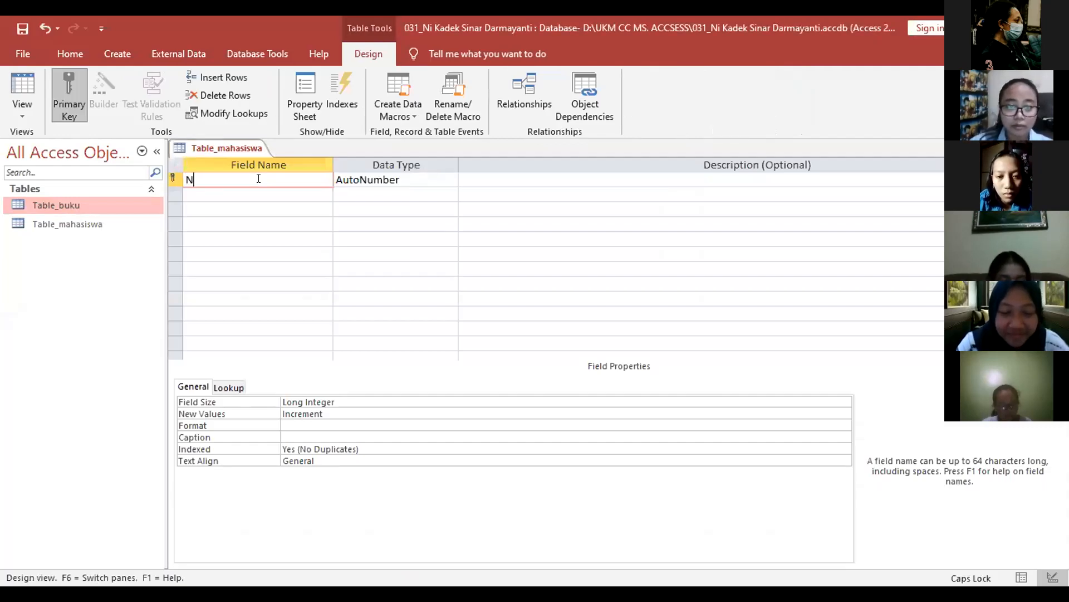
type("IM")
key("Tab")
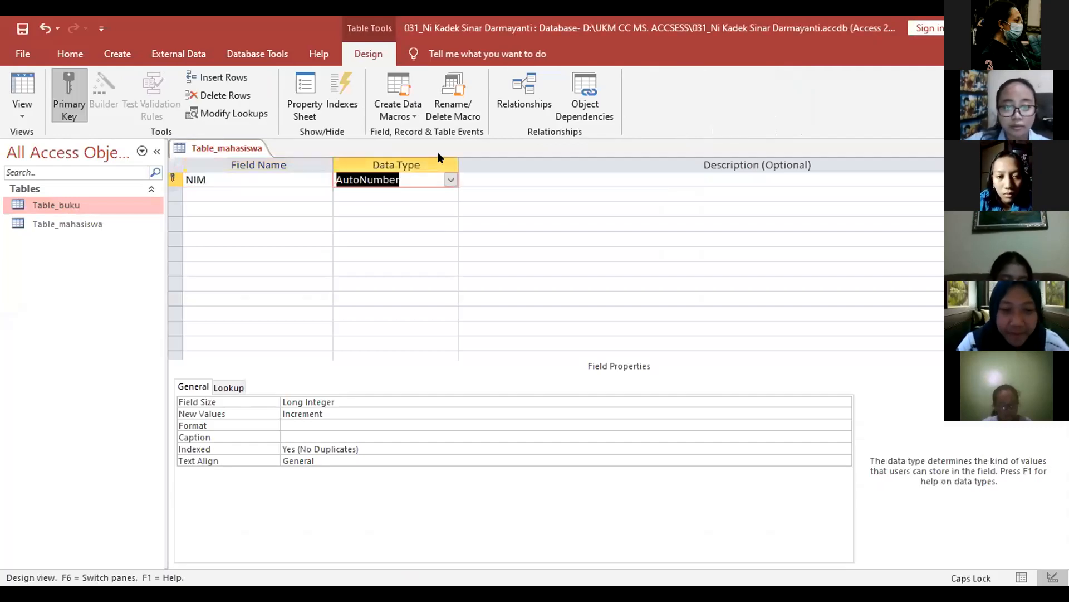
left_click(451, 179)
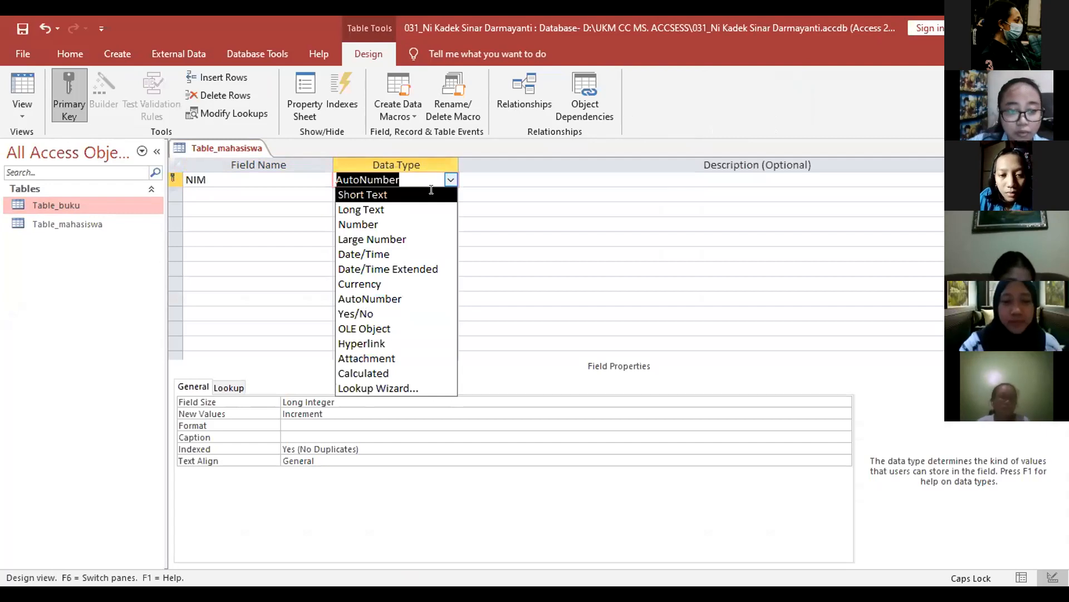
left_click(420, 197)
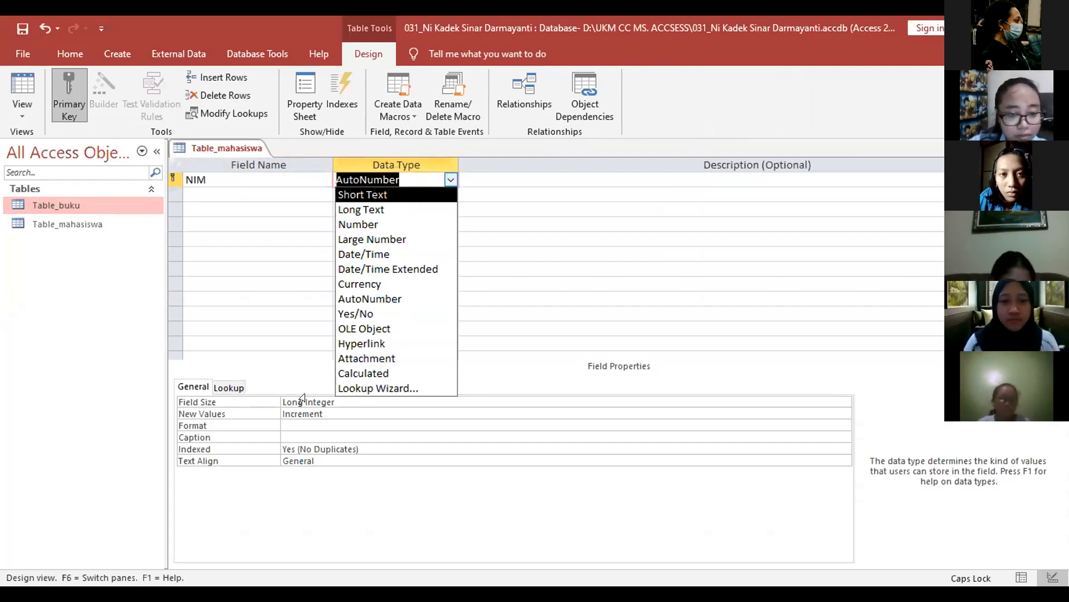
double_click(302, 398)
key("BackSpace")
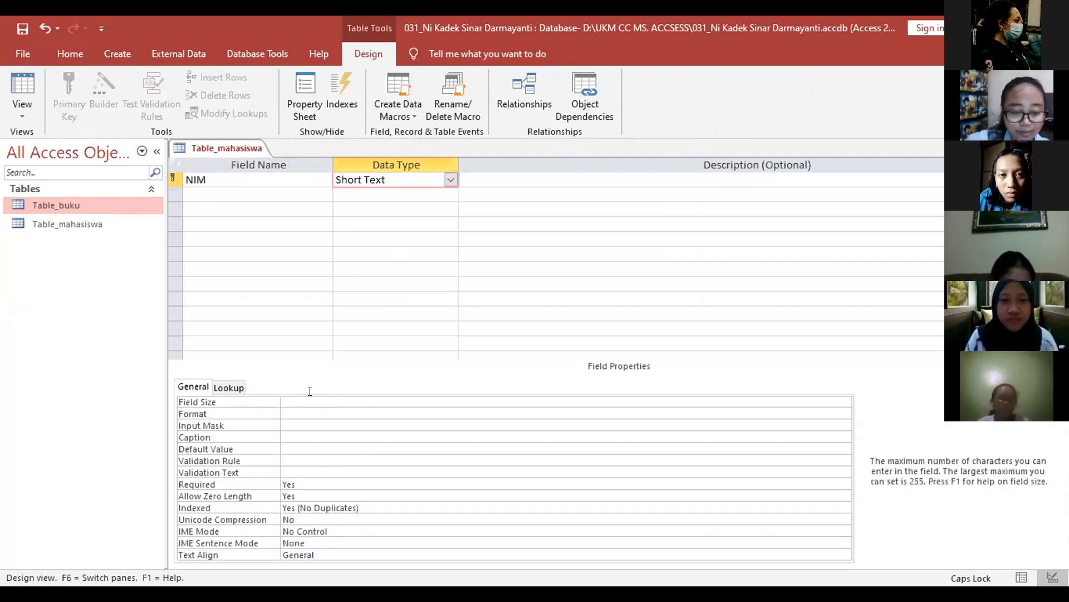
type("1")
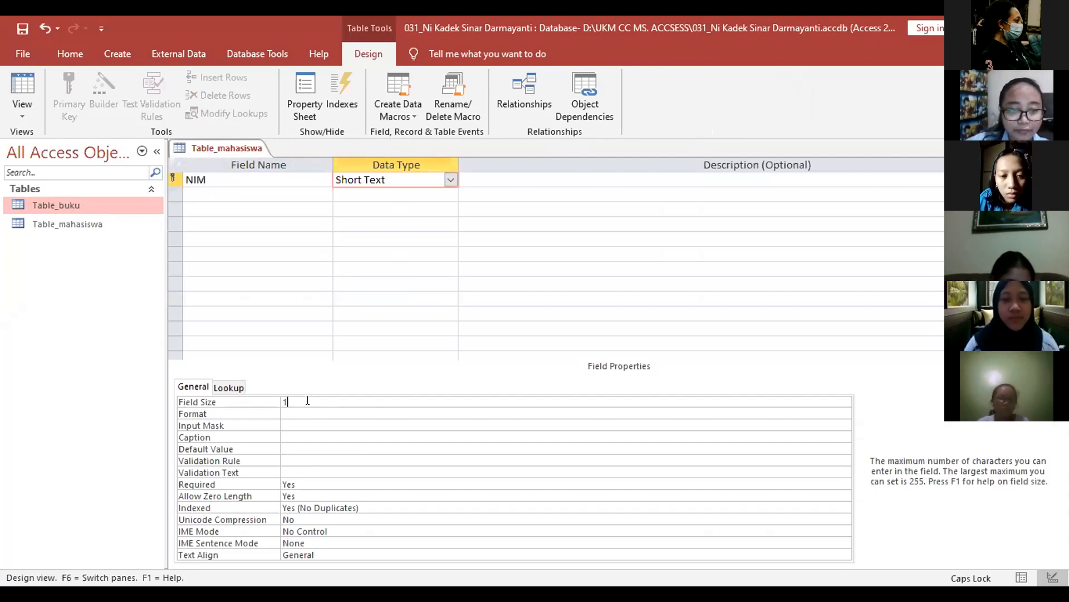
Step: Add a second field Nama with a field size of 30
left_click(293, 192)
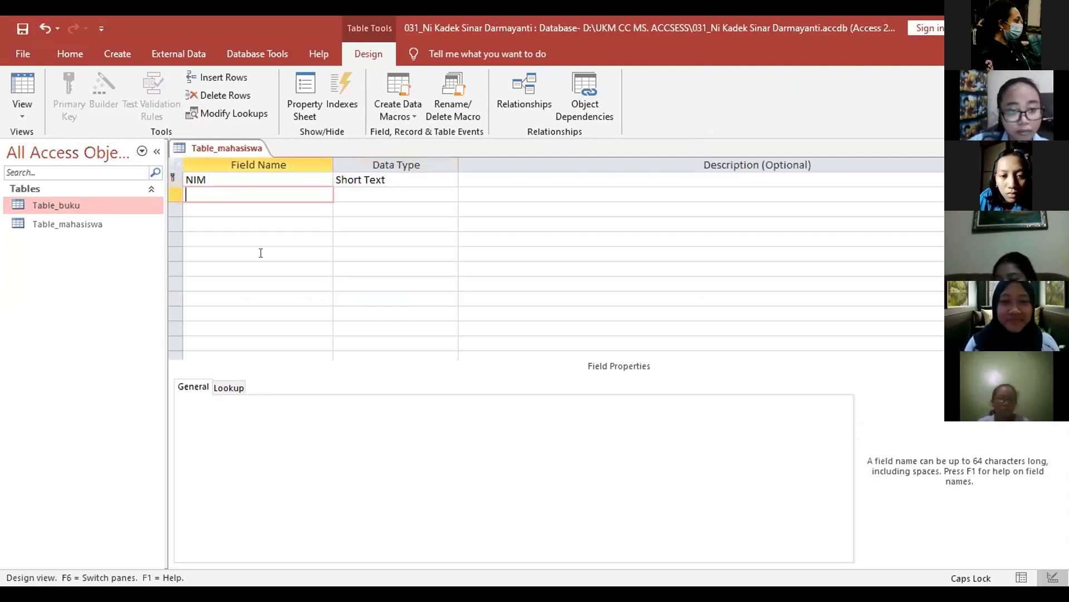
key("Caps_Lock")
type("n")
key("BackSpace")
key("Caps_Lock")
type("N")
key("Caps_Lock")
type("am")
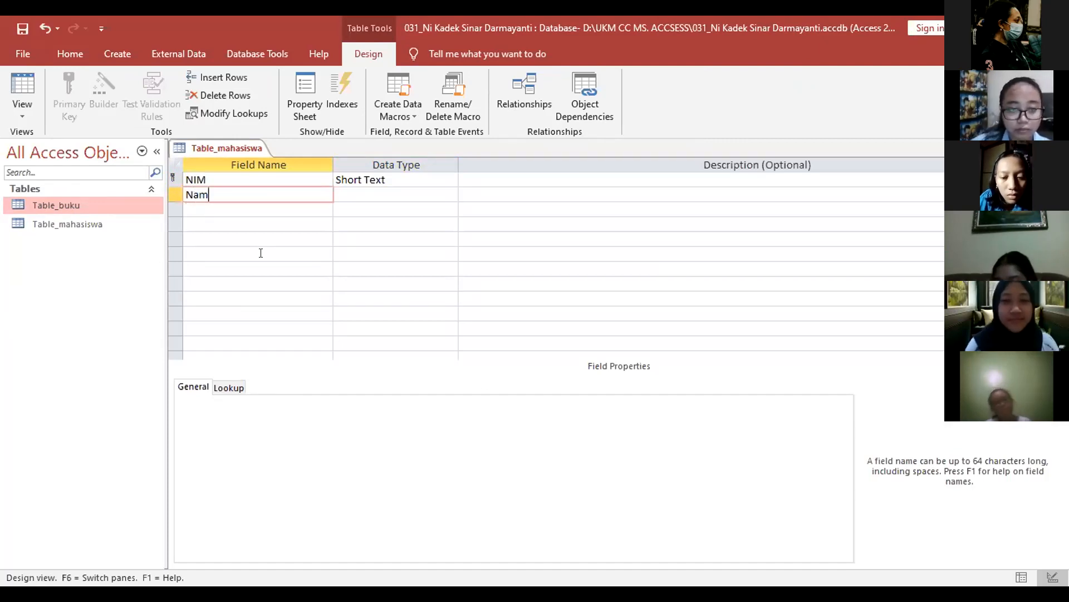
type("a")
key("Tab")
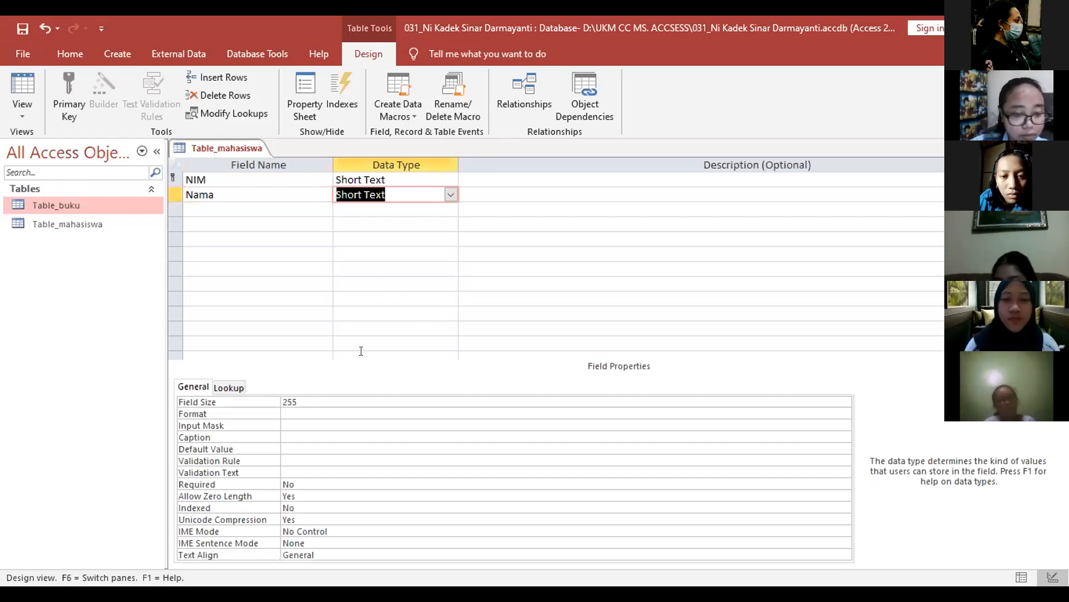
left_click(382, 398)
key("BackSpace")
key("BackSpace")
type("30")
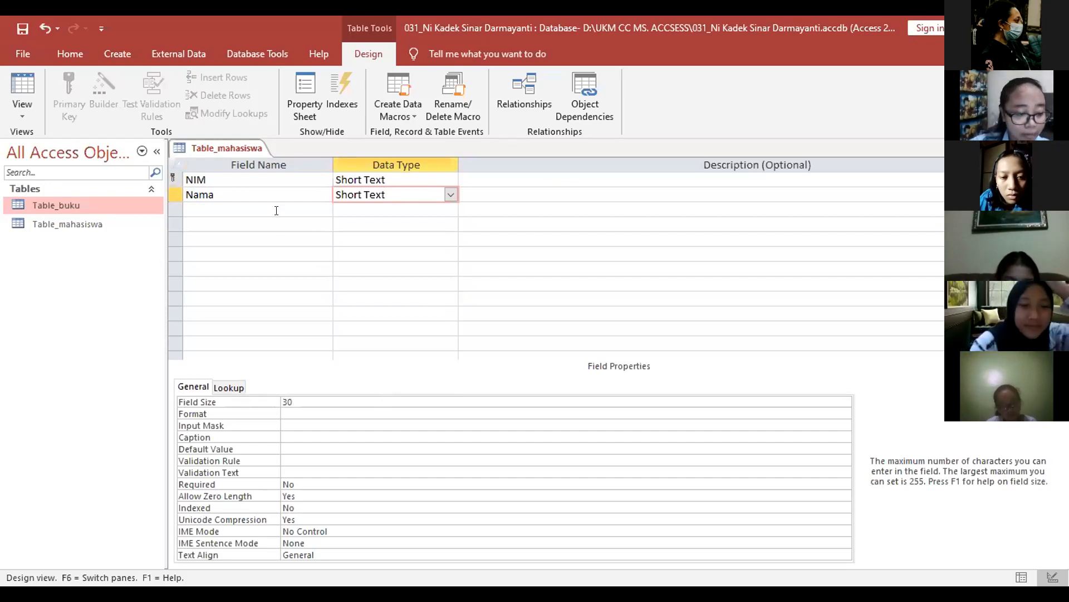
Step: Type Jurusan as the third field name
left_click(276, 210)
key("Caps_Lock")
type("J")
key("Caps_Lock")
type("urusan")
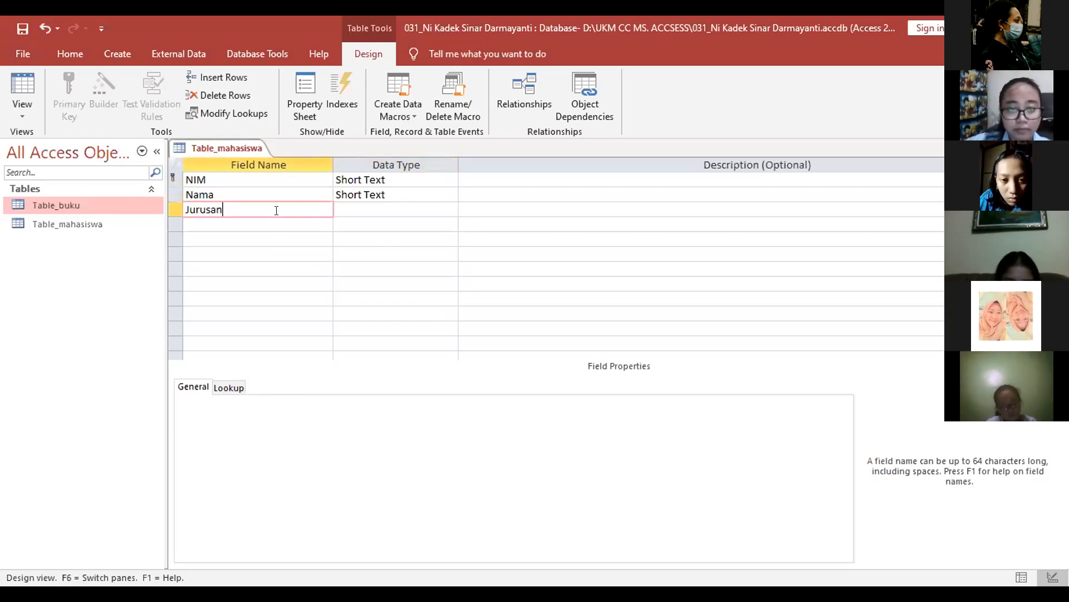
Step: Start the Lookup Wizard for Jurusan, choosing to type in the values yourself
left_click(446, 210)
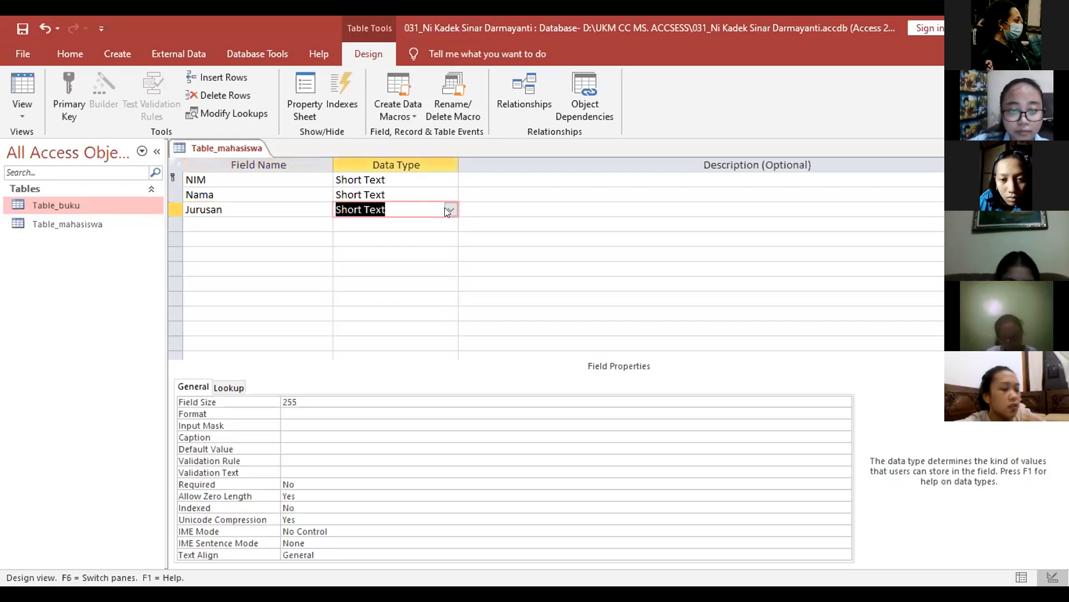
left_click(450, 210)
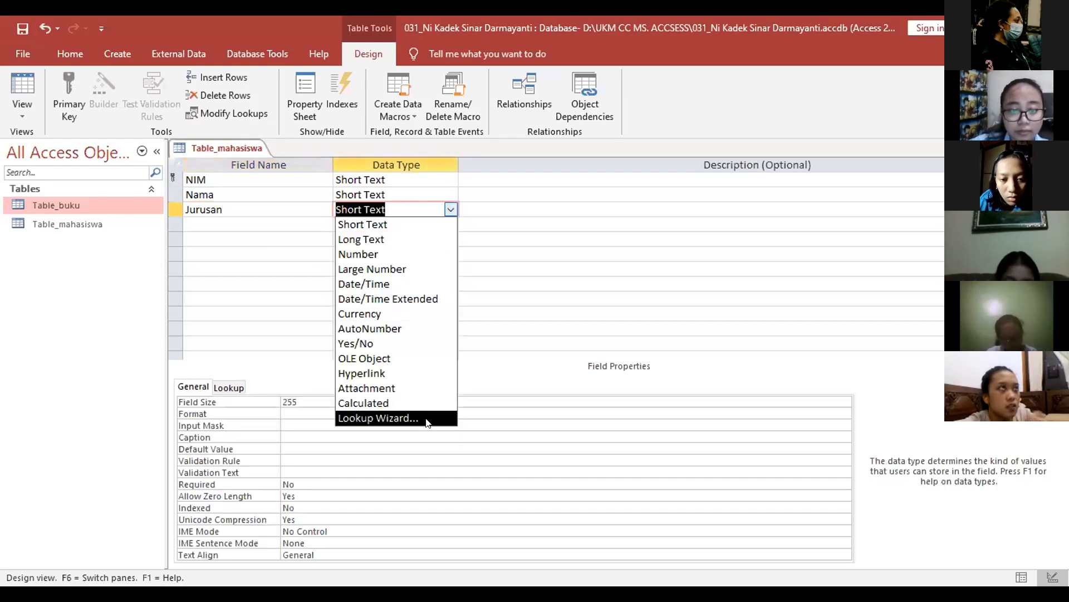
left_click(421, 417)
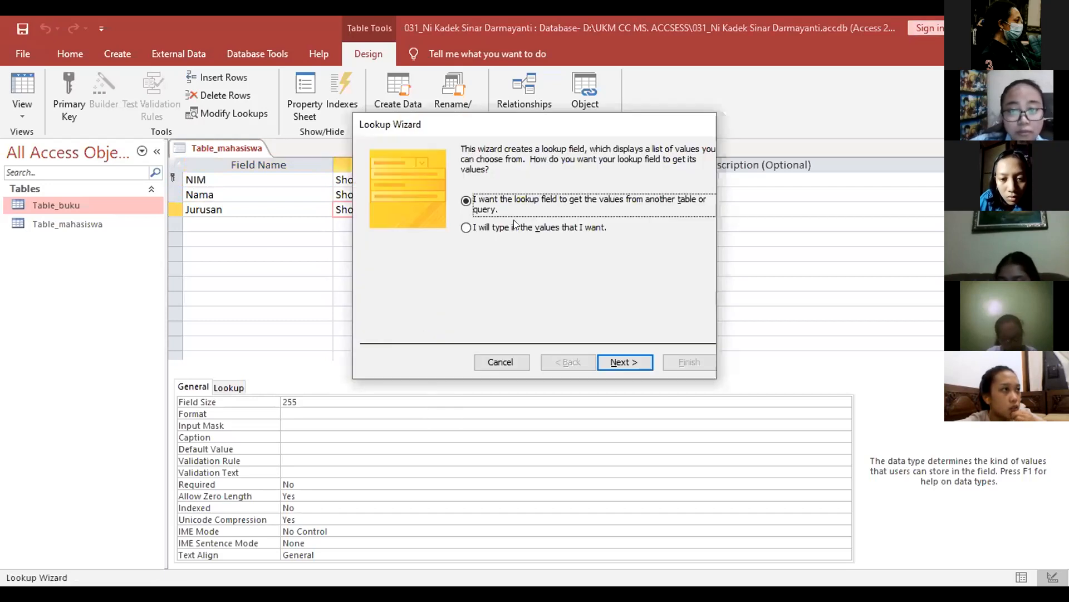
left_click(516, 225)
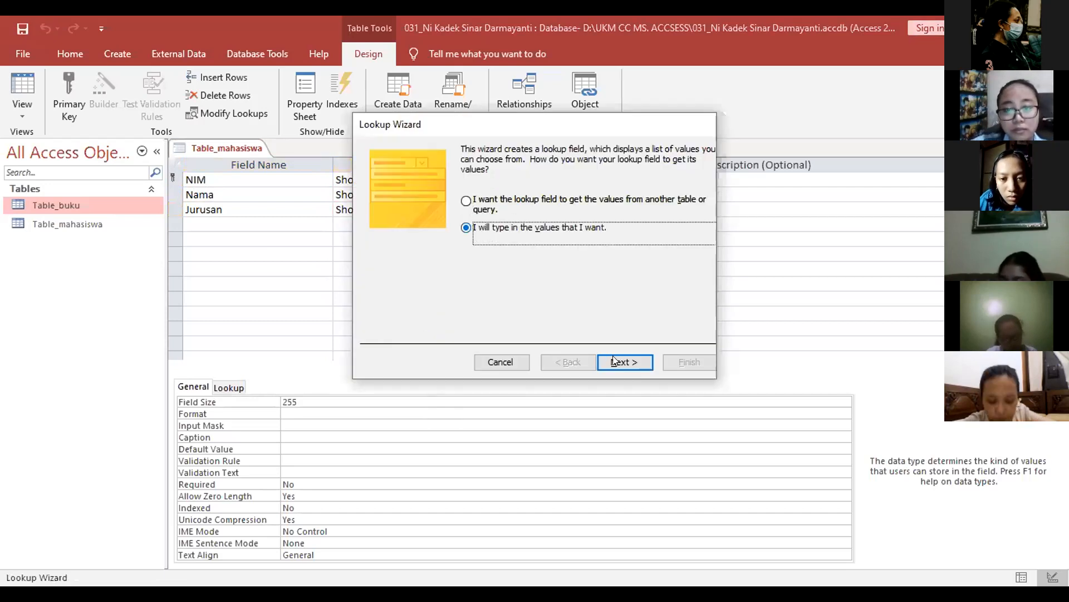
left_click(618, 361)
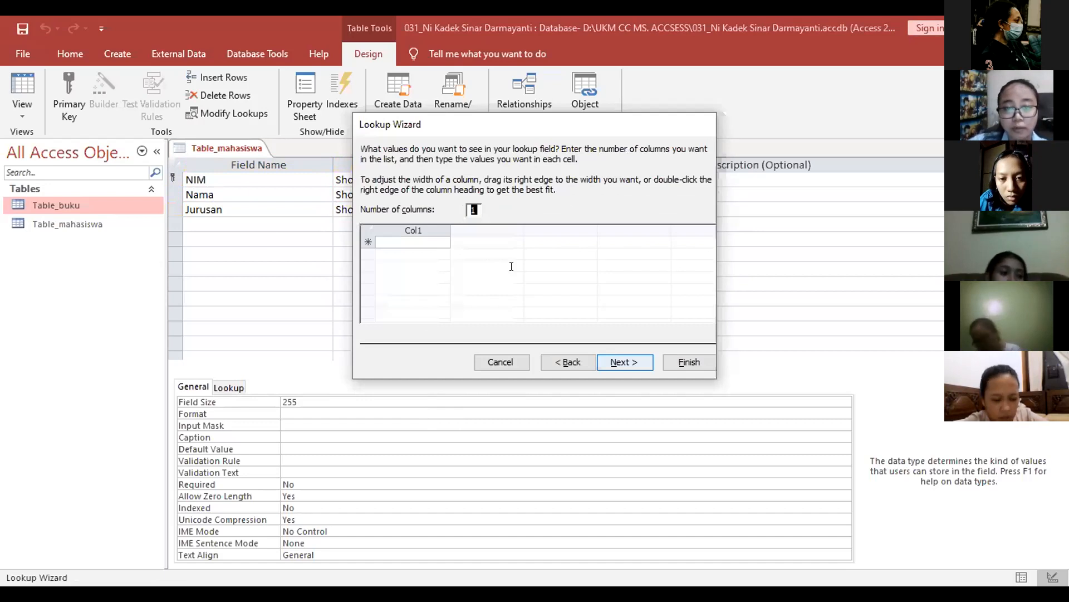
Step: Enter Akuntansi and Administrasi Niaga as the lookup values and finish the wizard
left_click(432, 240)
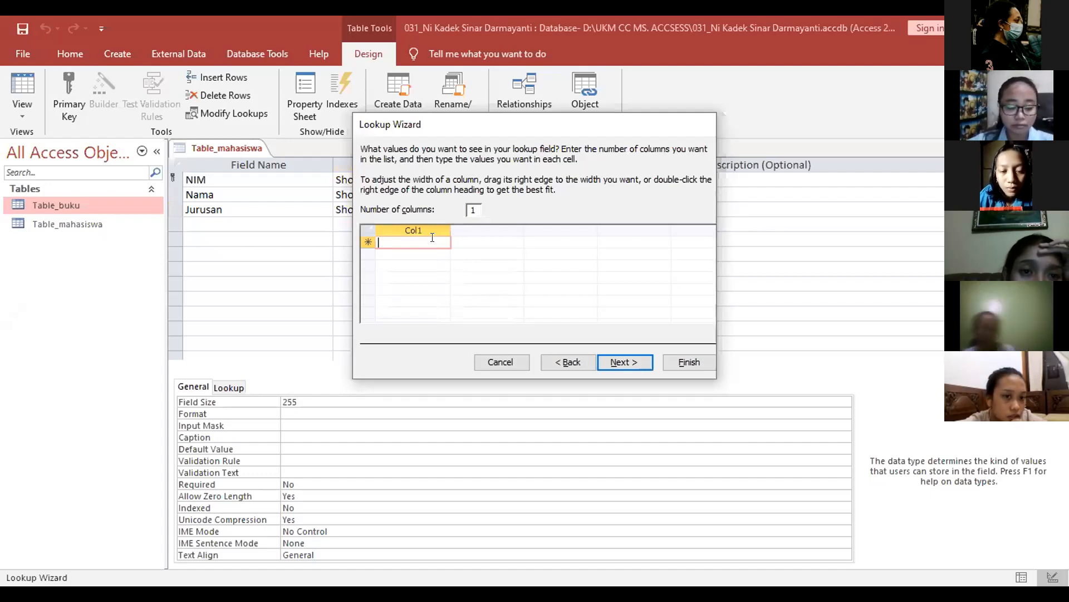
key("Caps_Lock")
type("A")
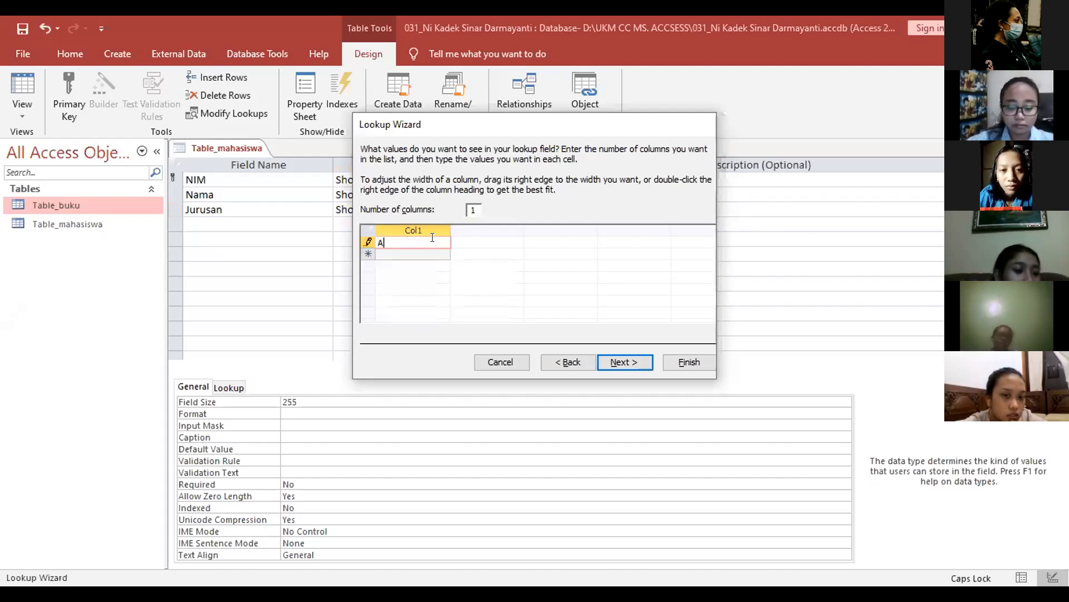
key("Caps_Lock")
type("ky\\")
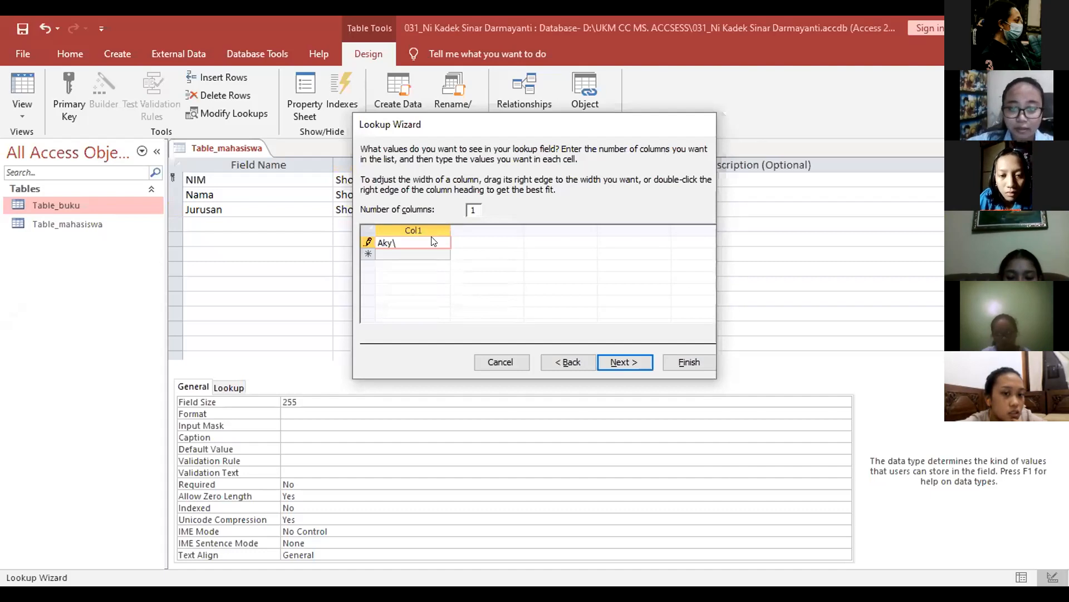
key("Return")
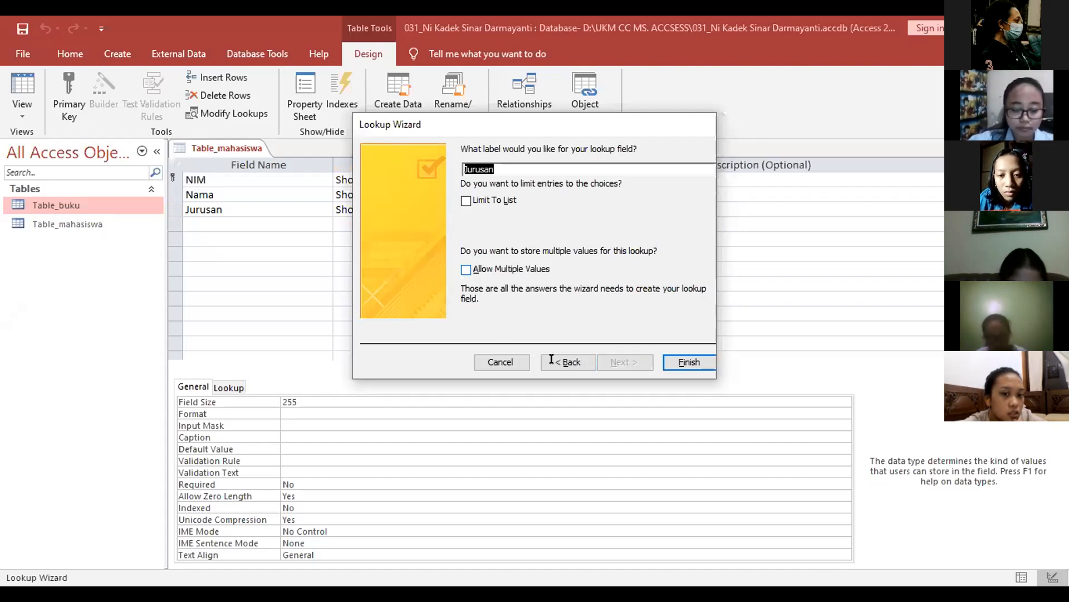
left_click(567, 362)
type("tra")
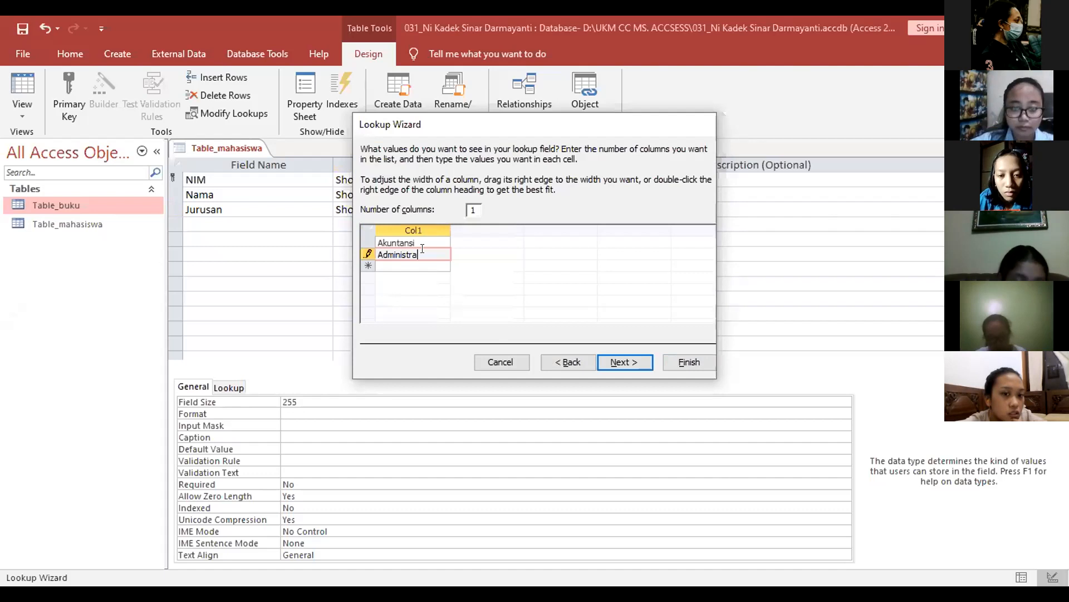
type("si Niagar")
key("BackSpace")
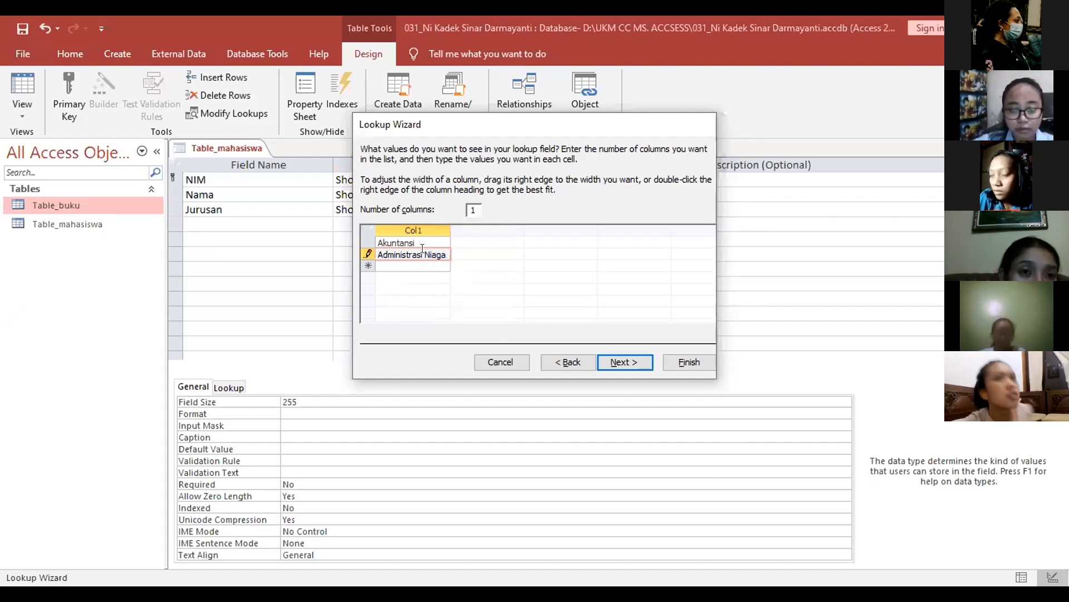
left_click(616, 362)
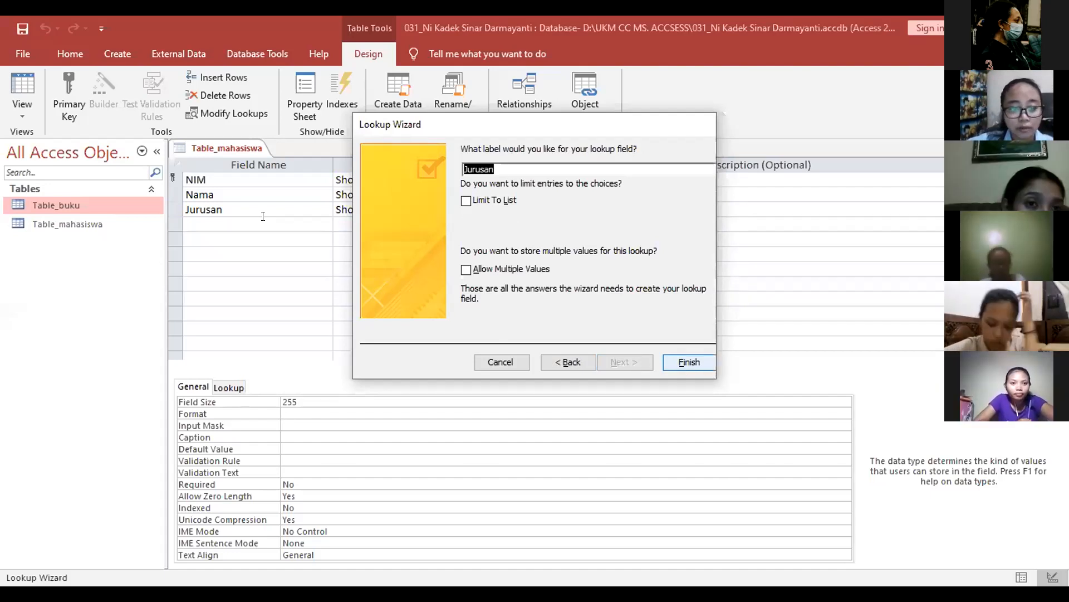
left_click(347, 401)
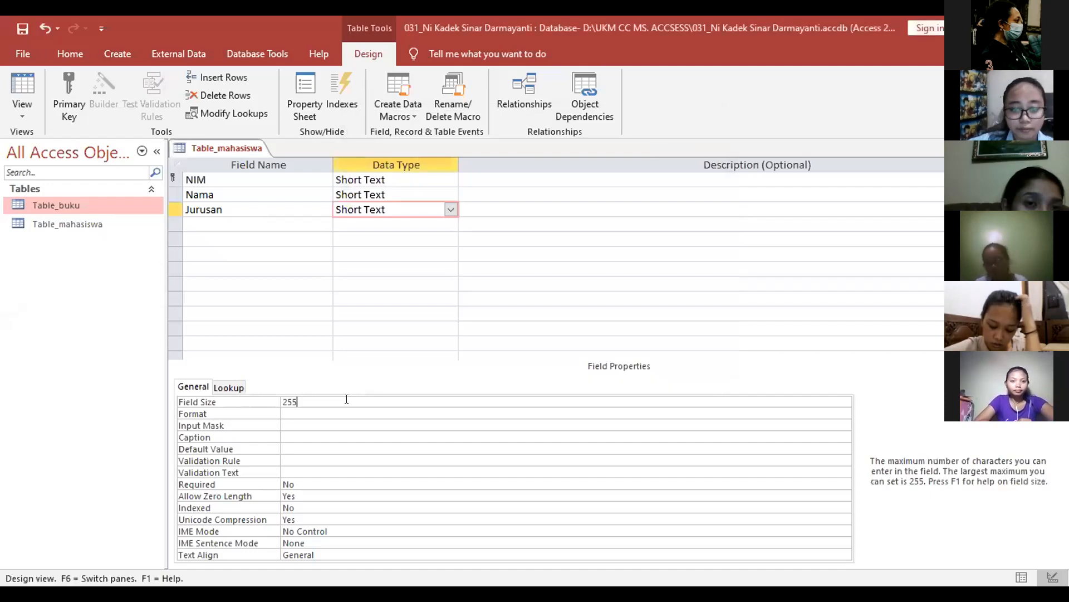
Step: Change Jurusan's field size from 255 to 20, then name the next field Jenis_kelamin
key("BackSpace")
key("BackSpace")
key("BackSpace")
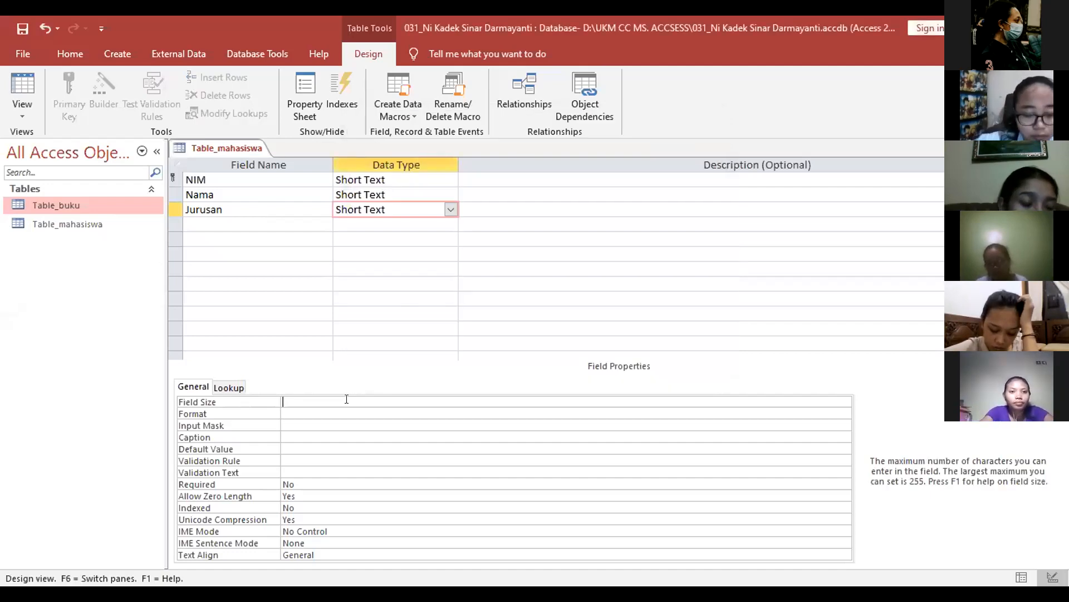
type("2")
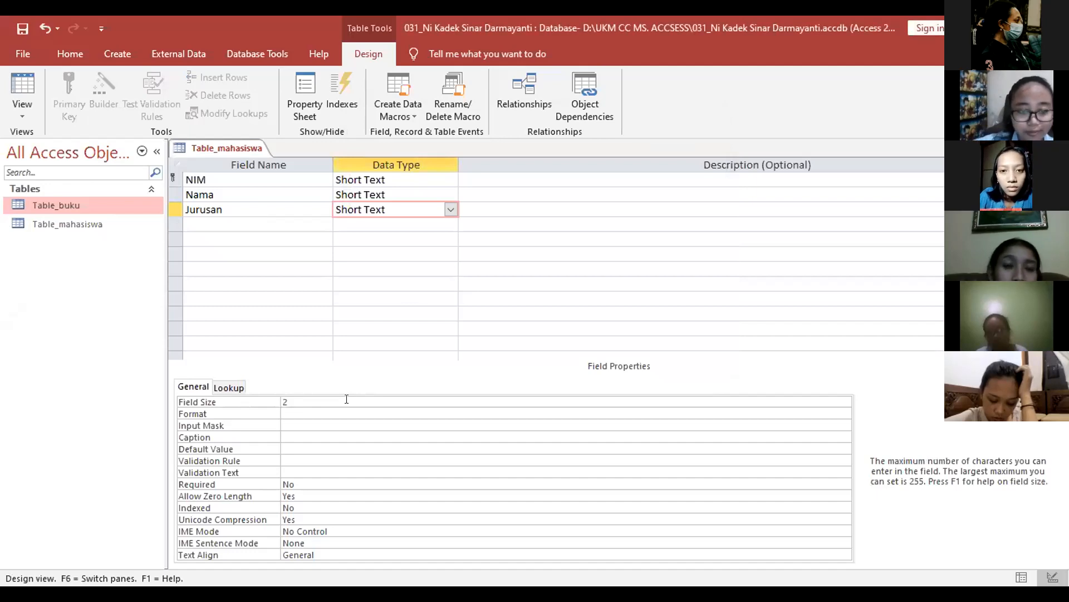
type("0")
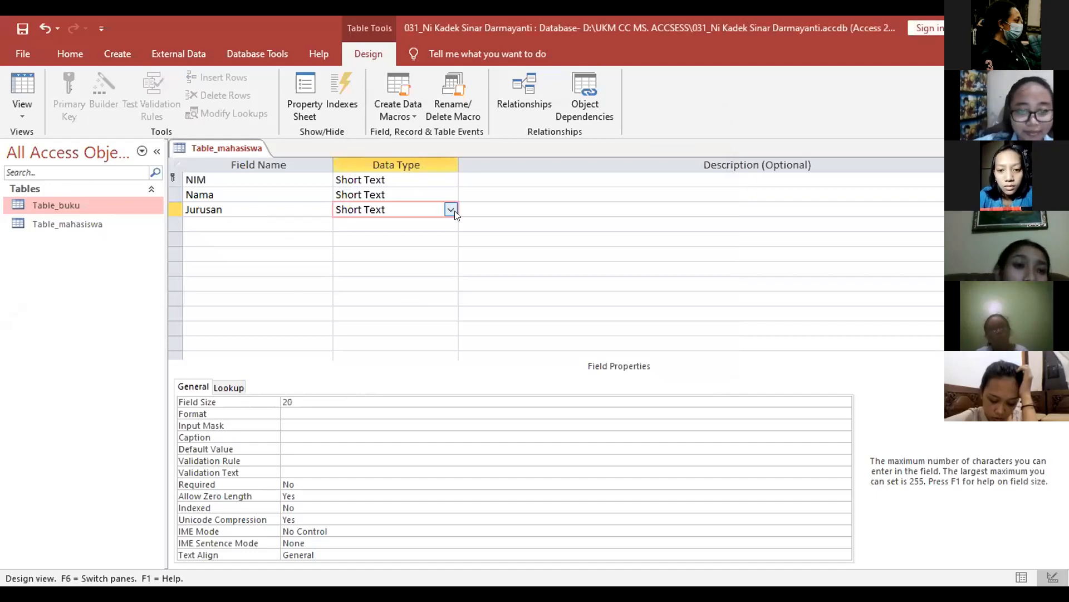
key("Tab")
key("Tab")
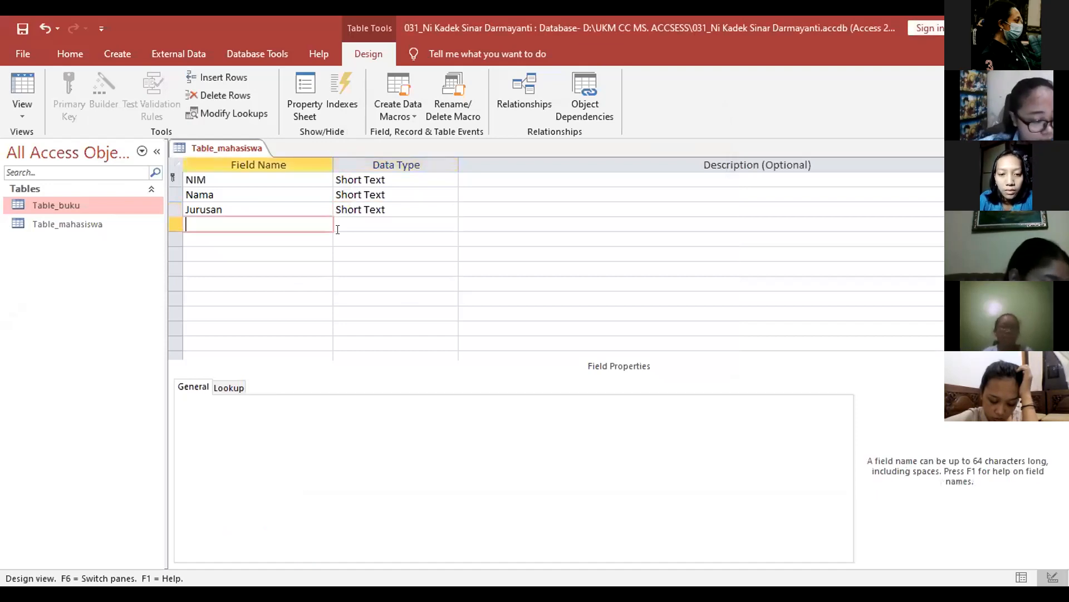
key("Caps_Lock")
type("J")
key("Caps_Lock")
type("e")
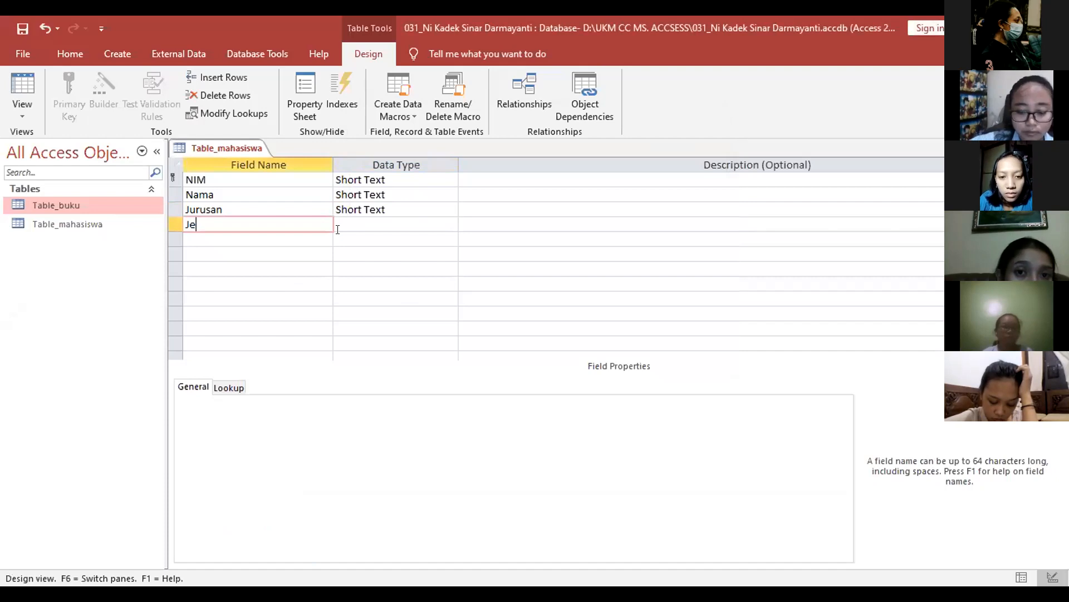
type("nis_")
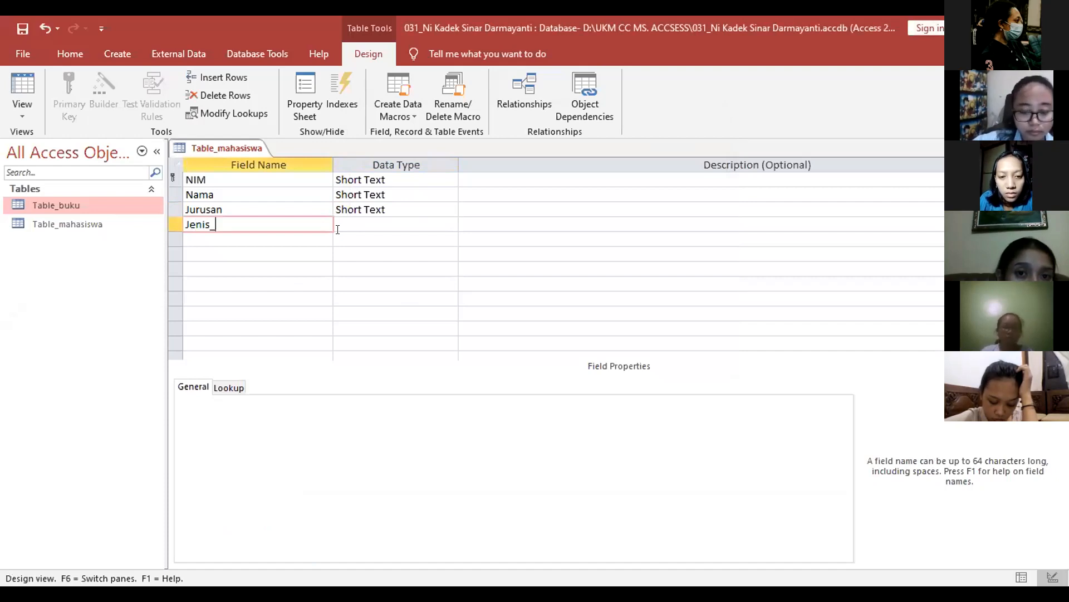
type("kelamin")
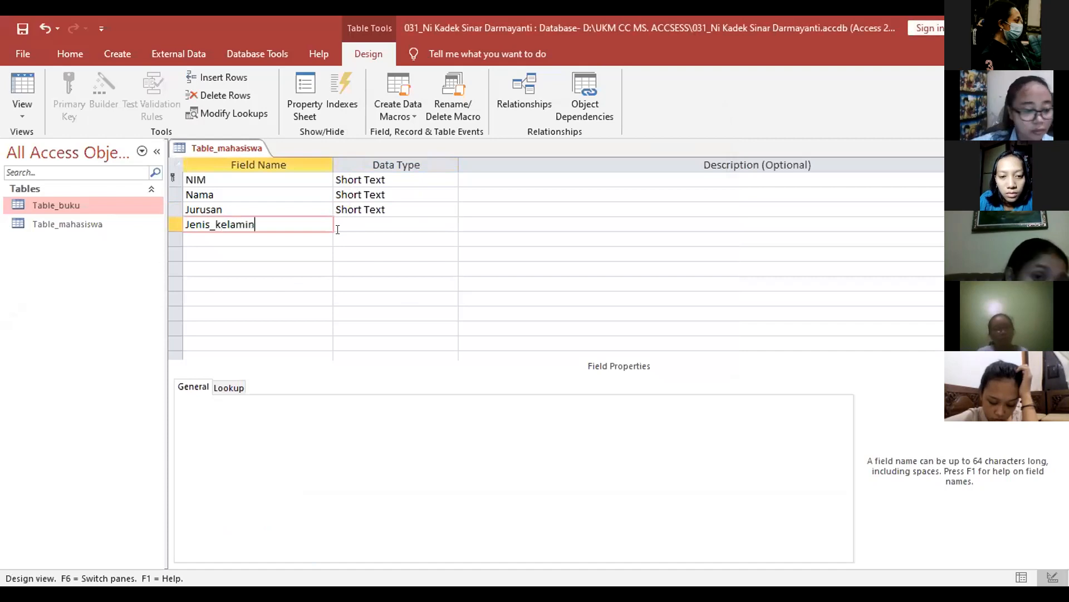
key("Tab")
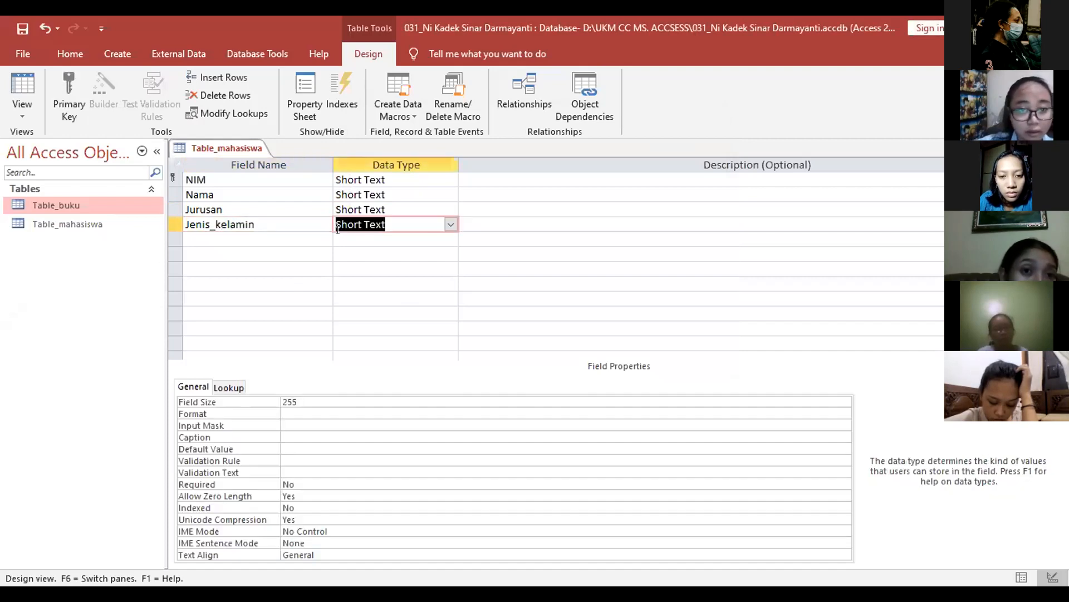
Step: Start the Lookup Wizard for Jenis_kelamin with hand-typed values
left_click(450, 224)
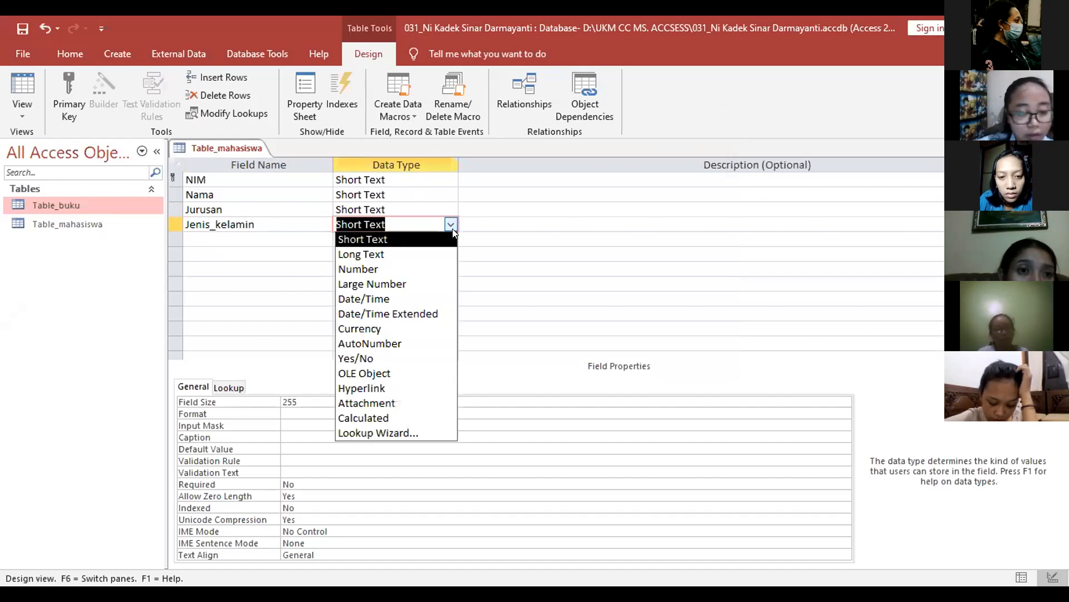
left_click(432, 433)
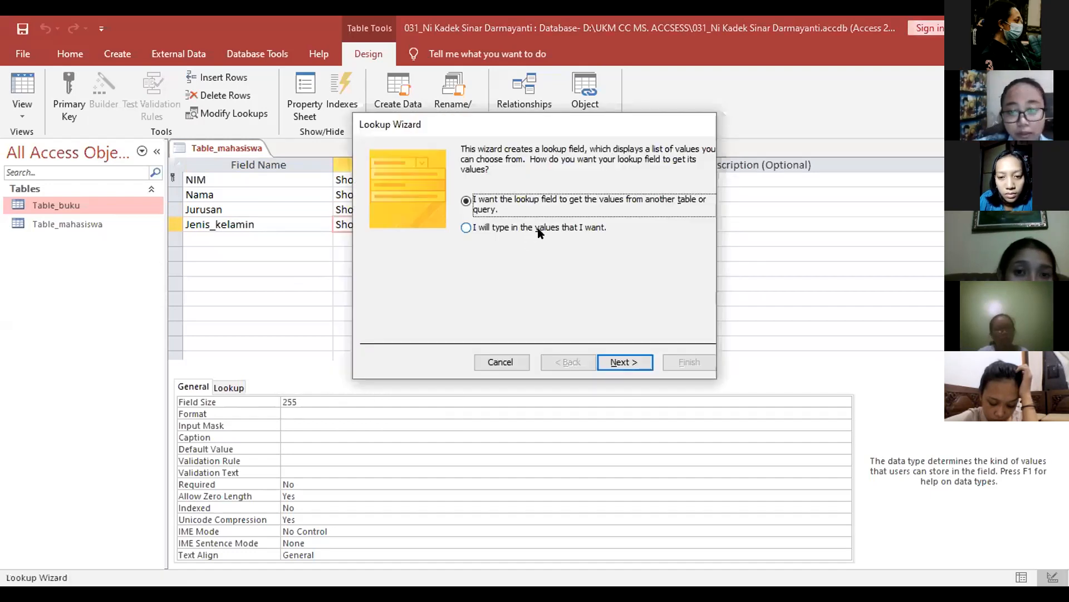
key("Down")
left_click(626, 361)
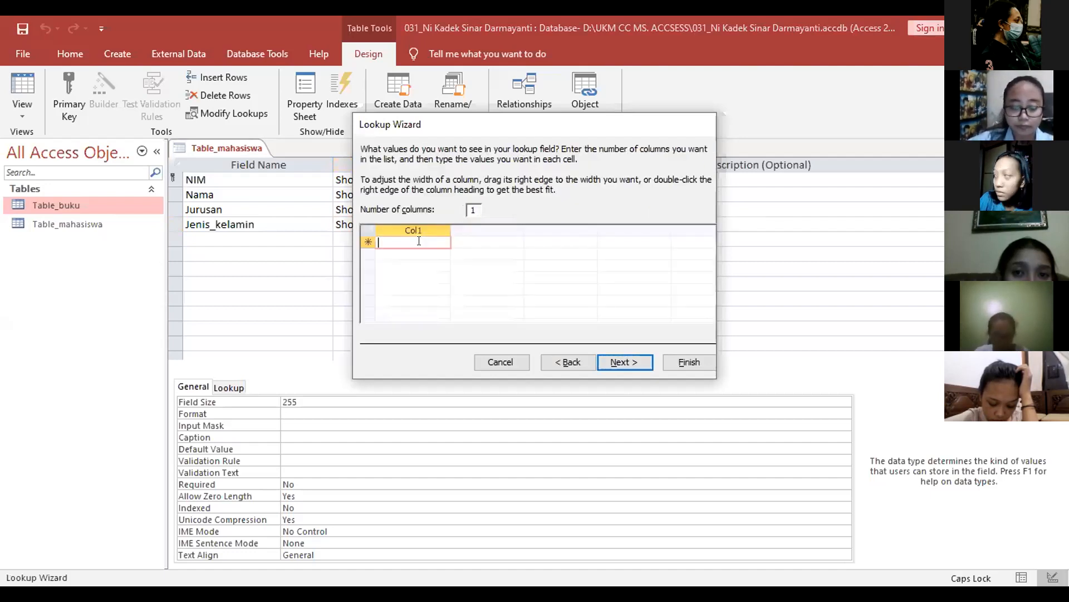
Step: Enter Laki-laki and Perempuan as choices, finish the wizard, and clear the field size
type("Laki-laki")
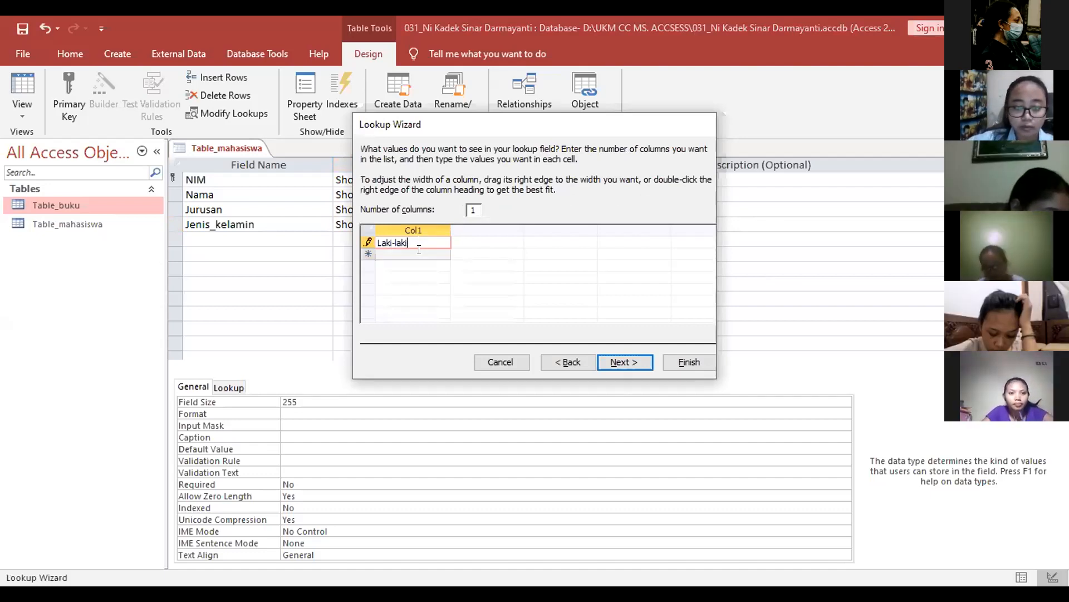
key("Return")
type("Pe")
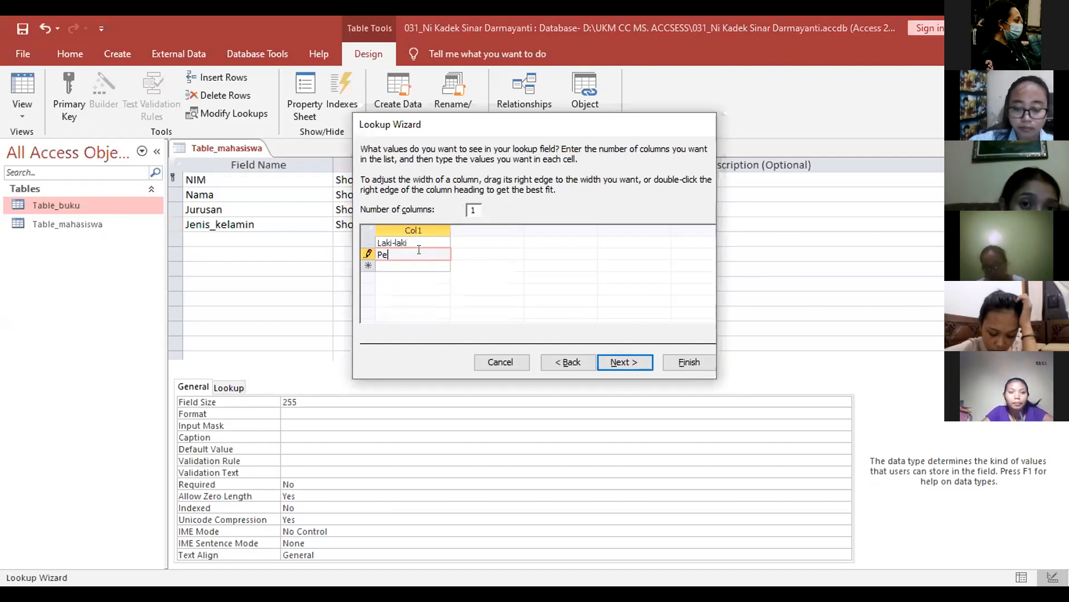
type("rempuan")
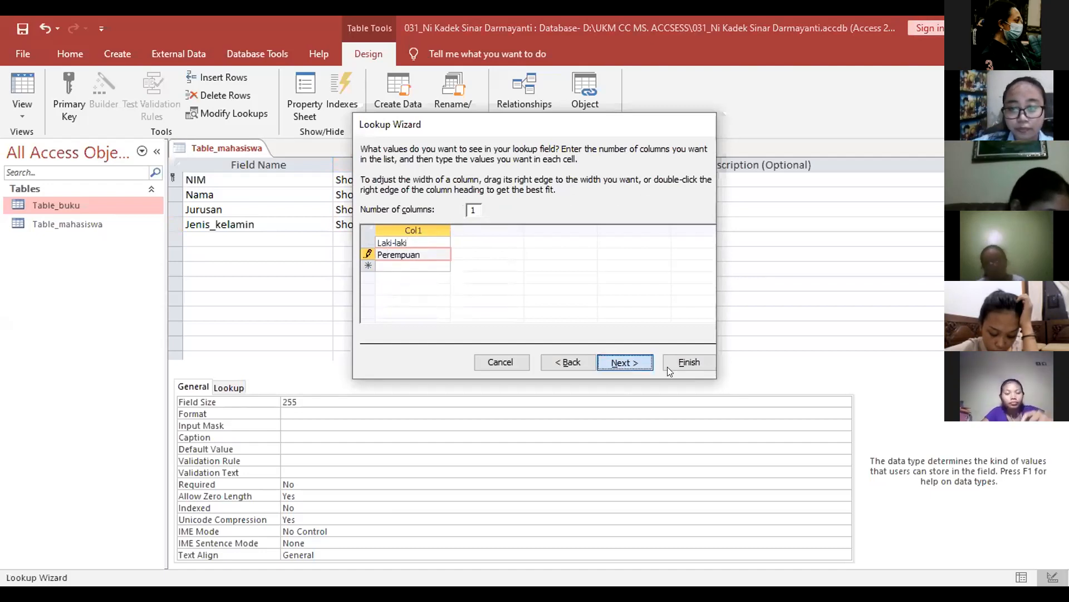
key("Return")
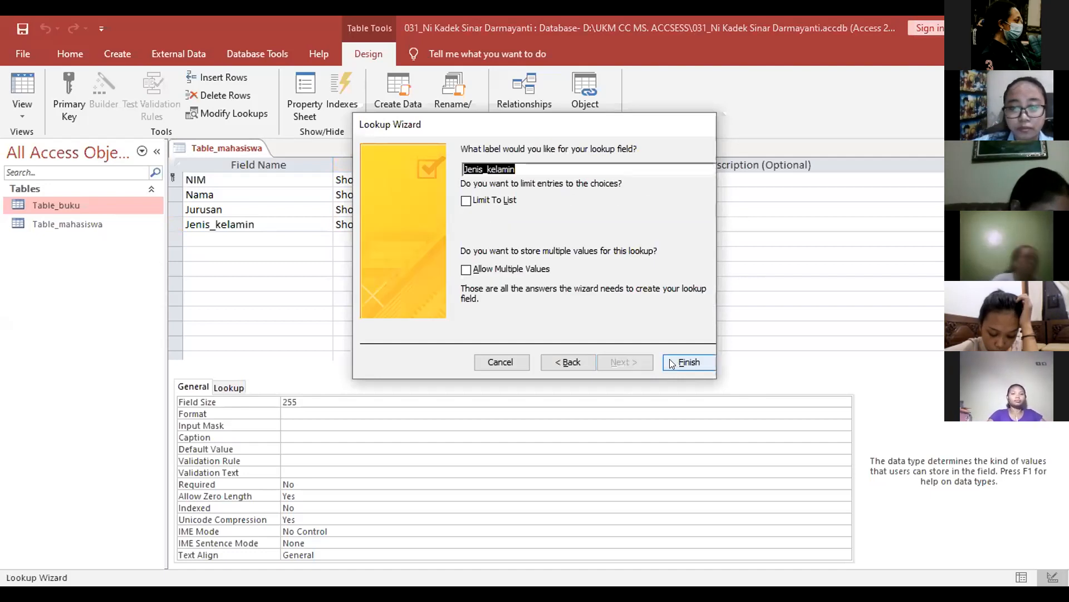
key("Return")
left_click(345, 400)
key("BackSpace")
key("BackSpace")
key("BackSpace")
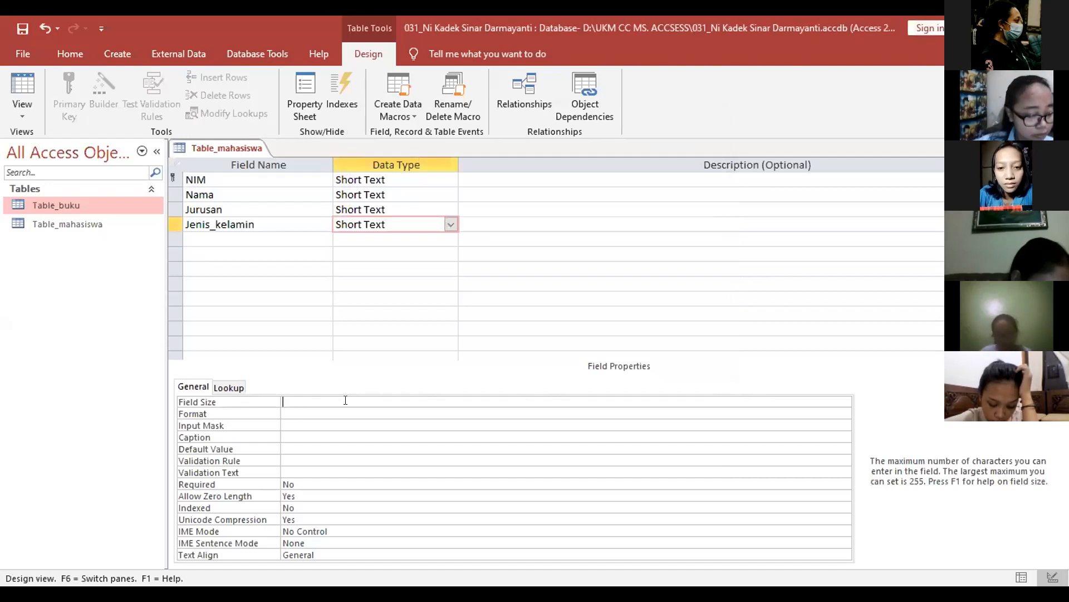
Step: Set Jenis_kelamin's field size to 10, then add Alamat as Short Text sized 30
type("1")
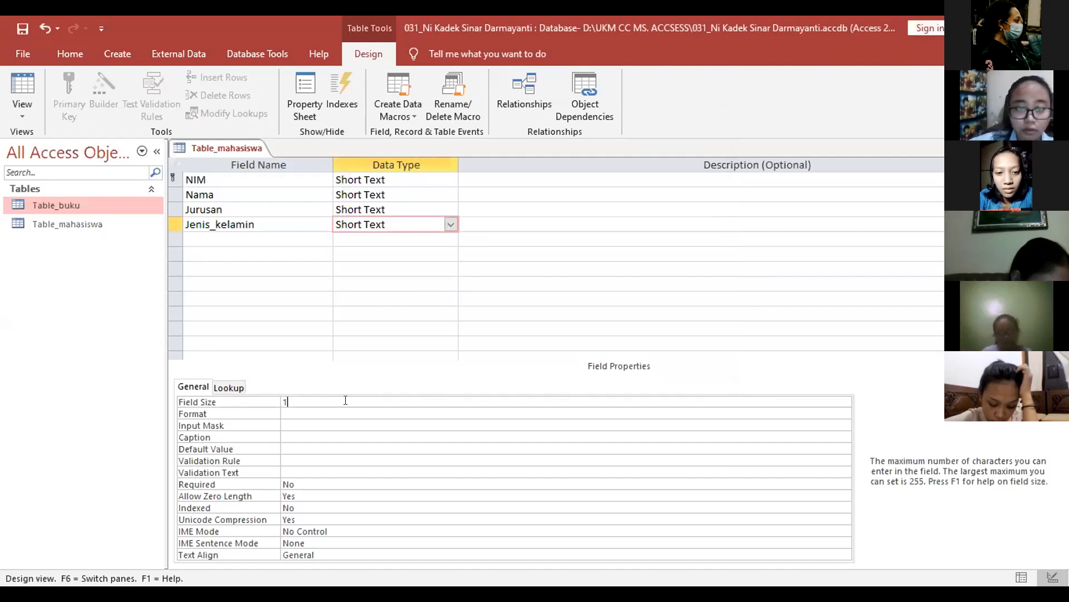
type("0")
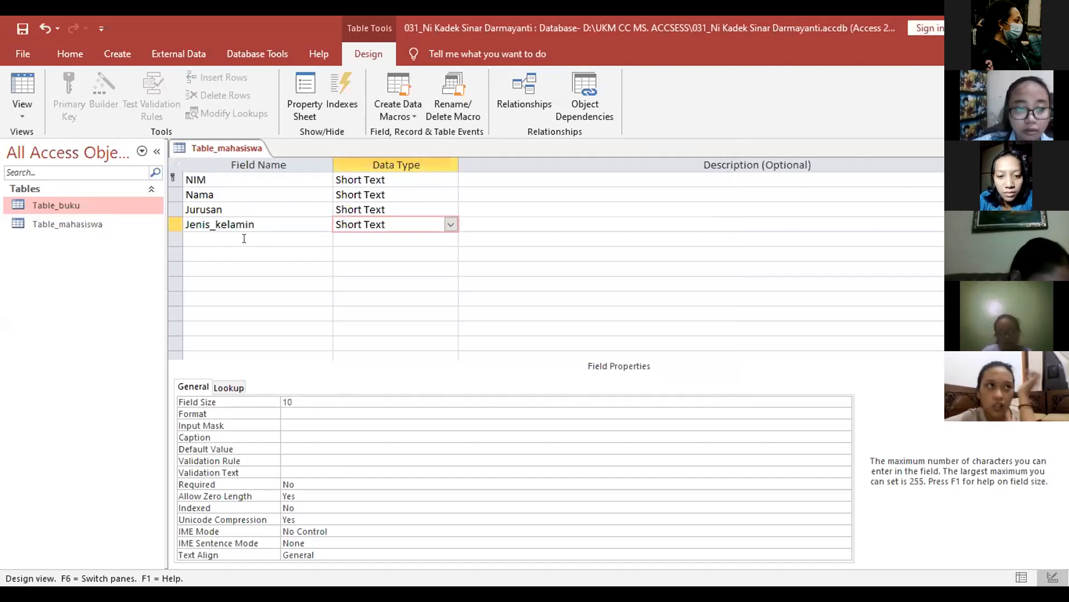
left_click(244, 239)
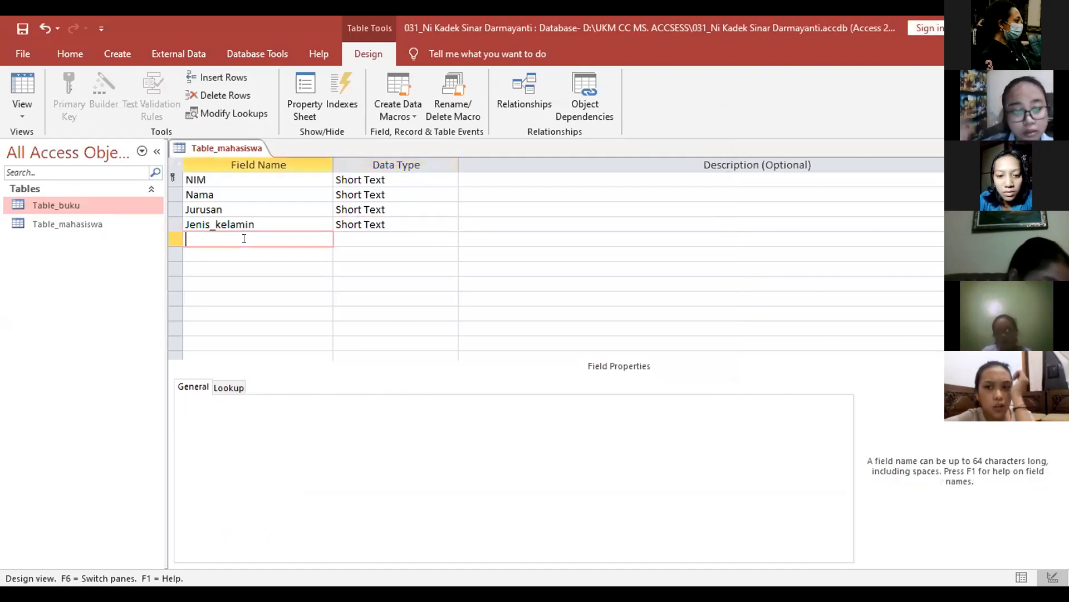
type("Alama")
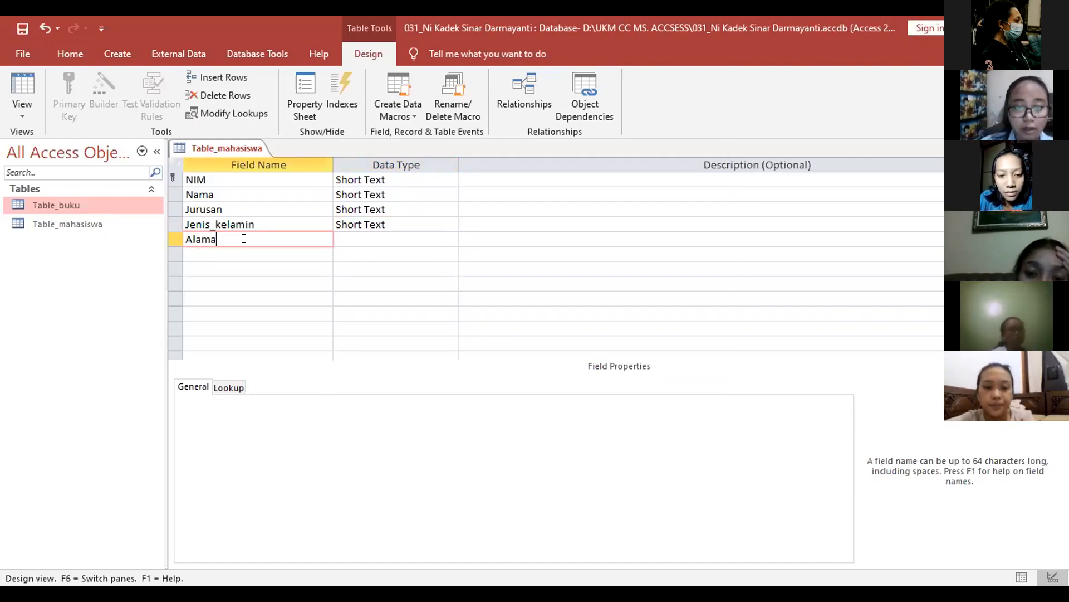
type("t")
key("Tab")
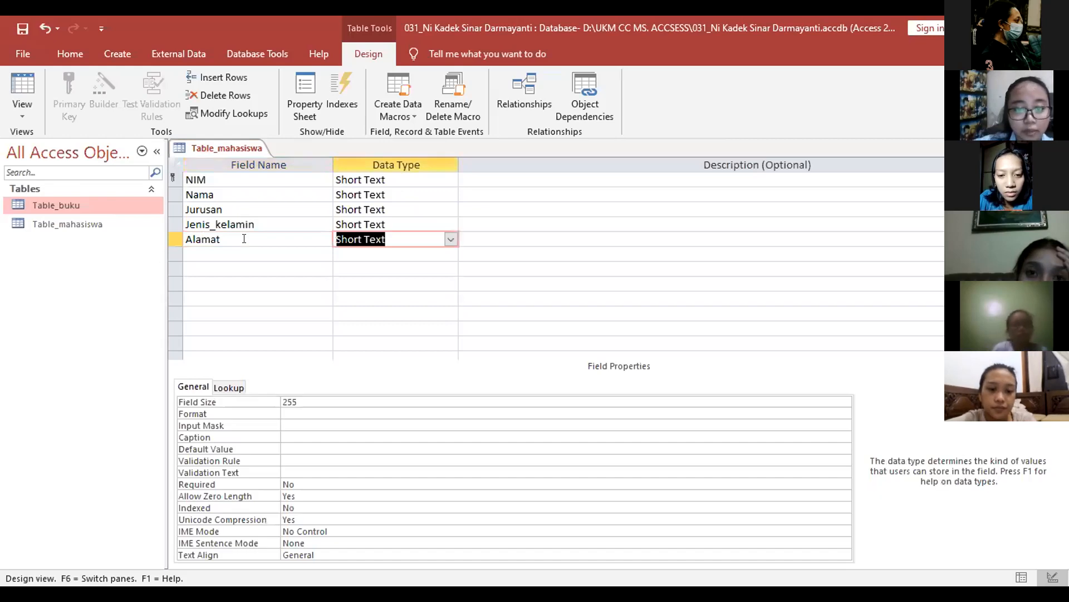
left_click(451, 239)
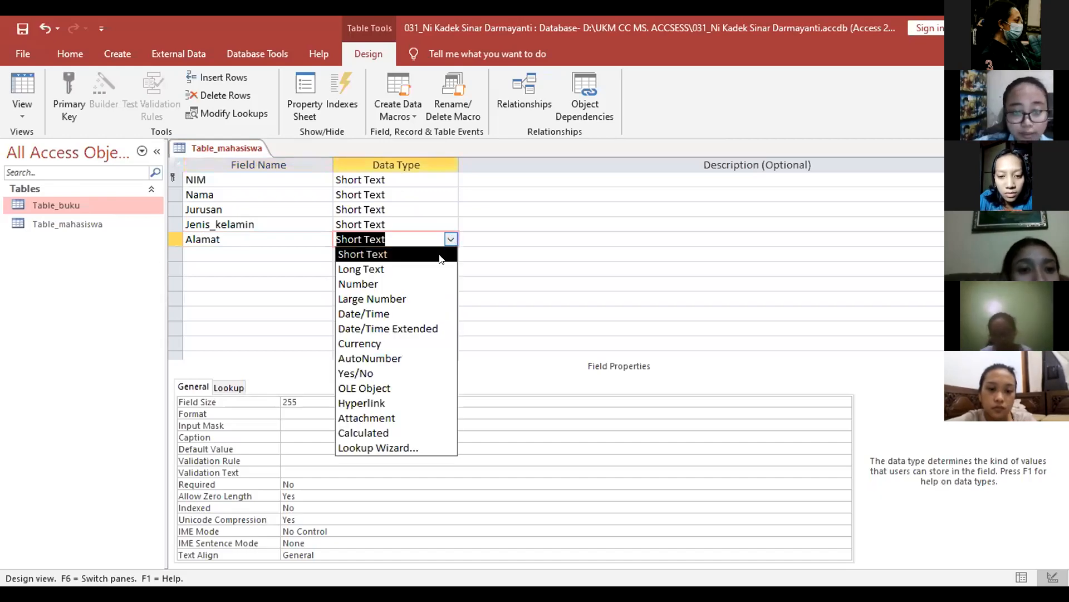
left_click(439, 256)
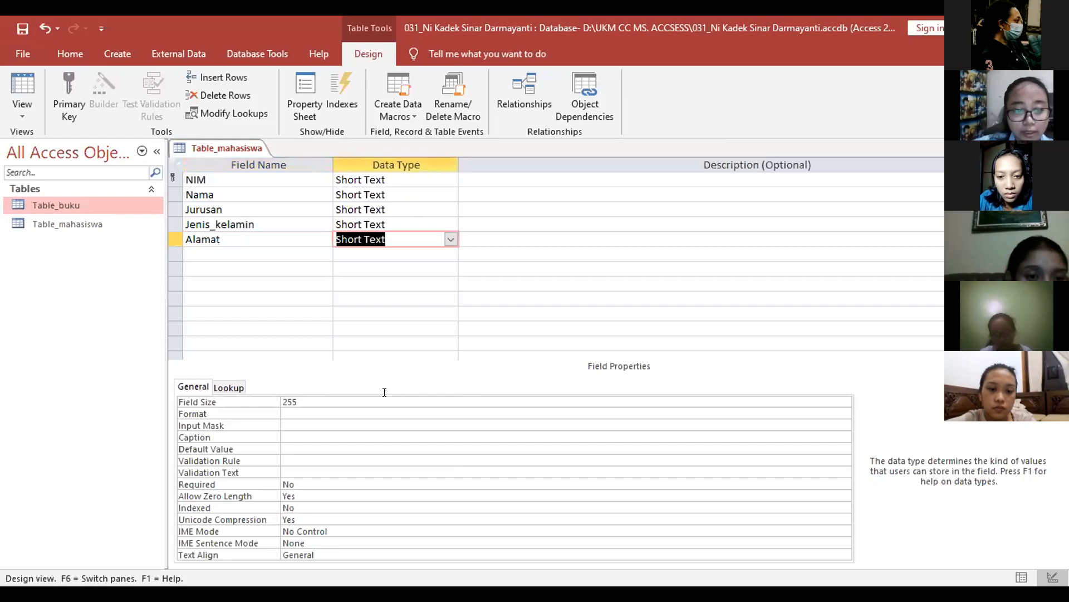
left_click(371, 398)
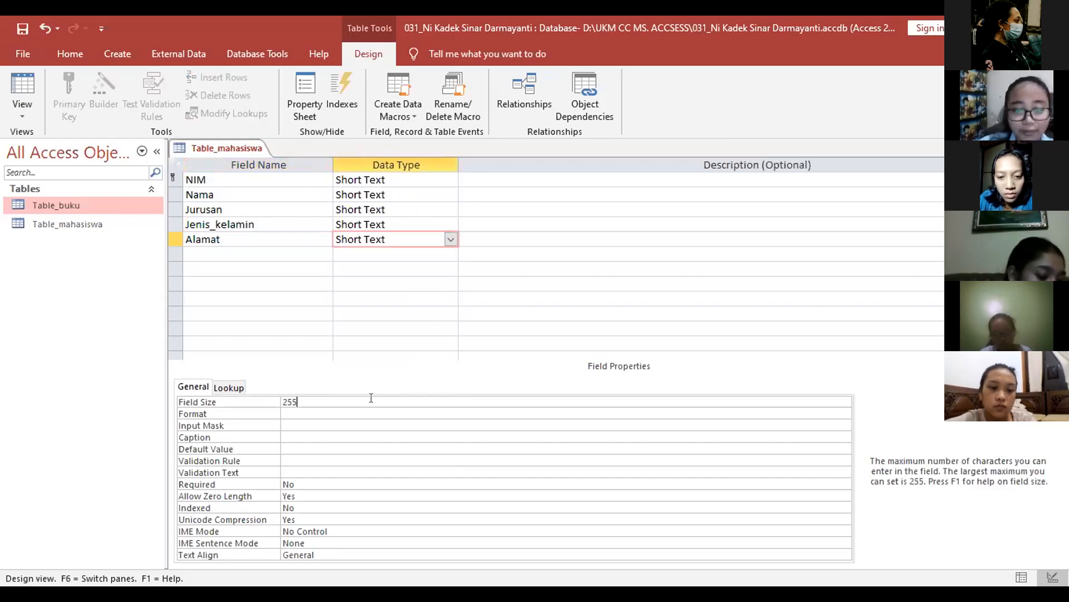
key("BackSpace")
key("BackSpace")
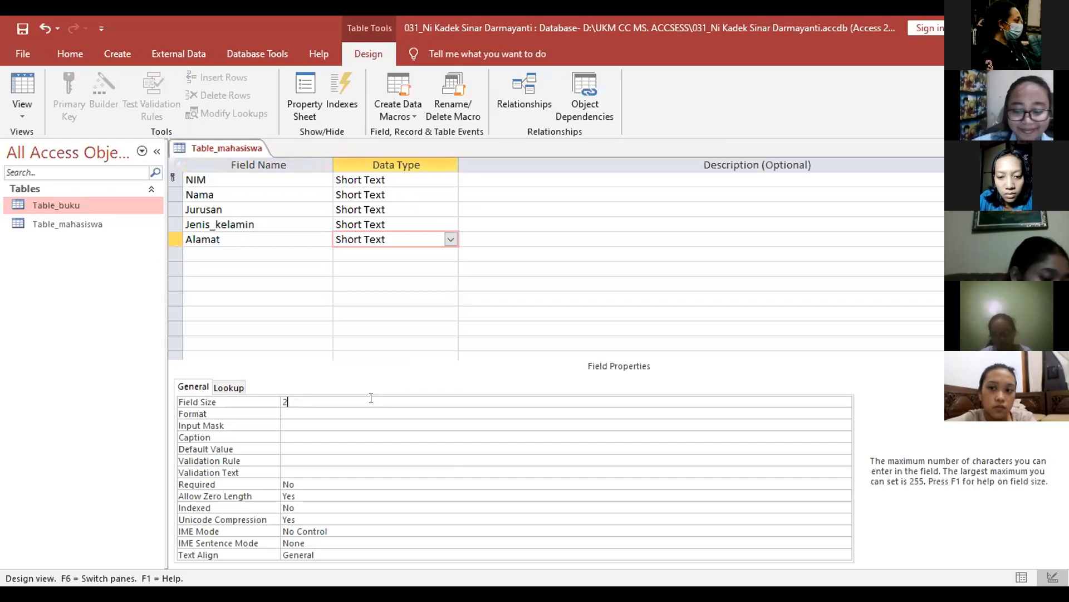
type("30")
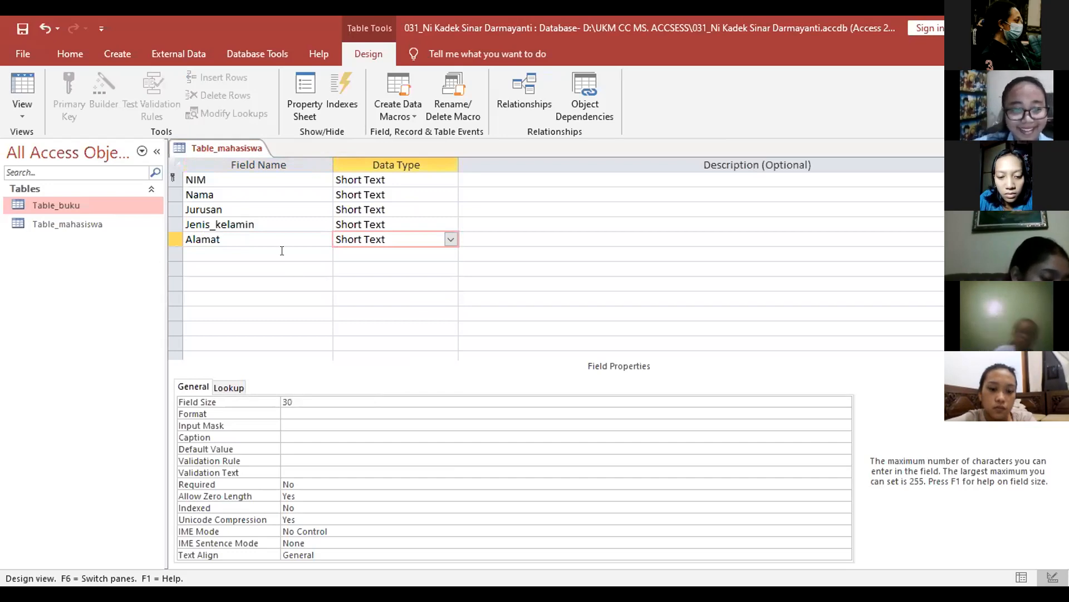
left_click(282, 251)
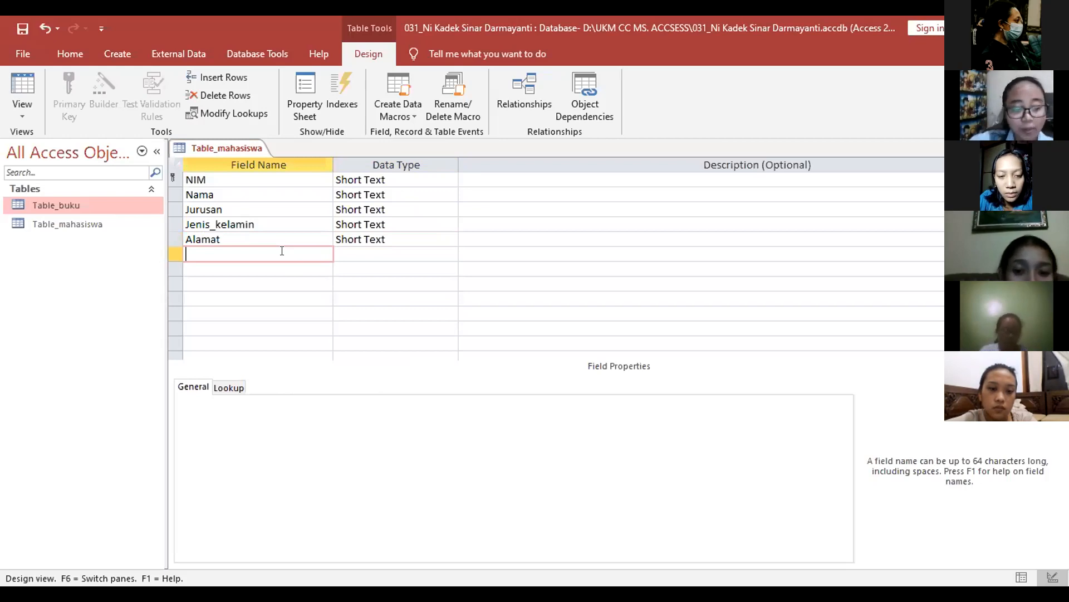
Step: Name the sixth field No_Telepon
type("n")
key("BackSpace")
key("Caps_Lock")
type("N")
key("Caps_Lock")
type("o_")
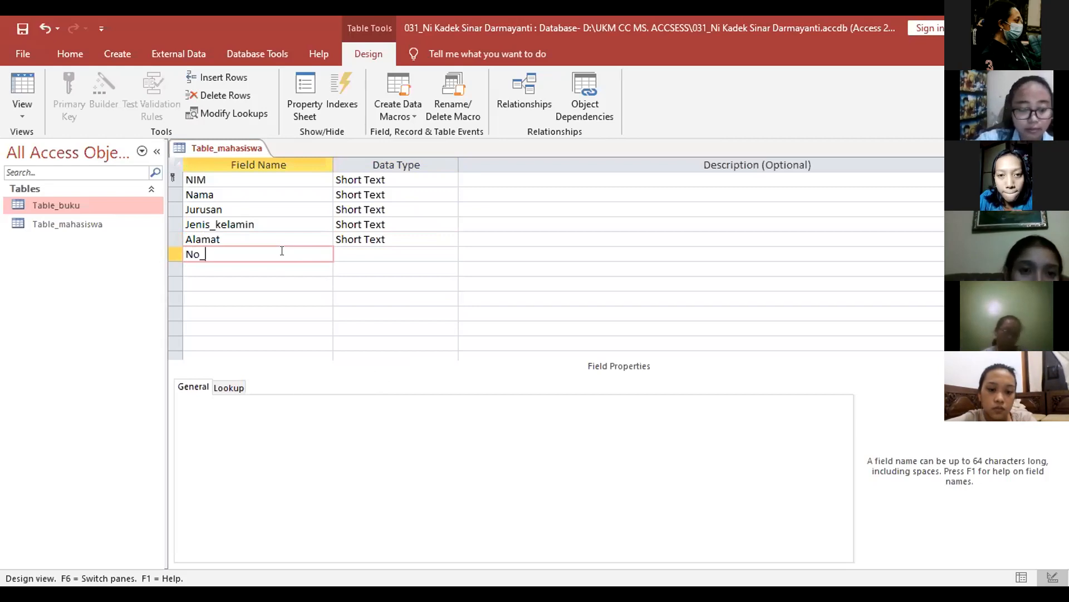
key("Caps_Lock")
type("TE")
key("BackSpace")
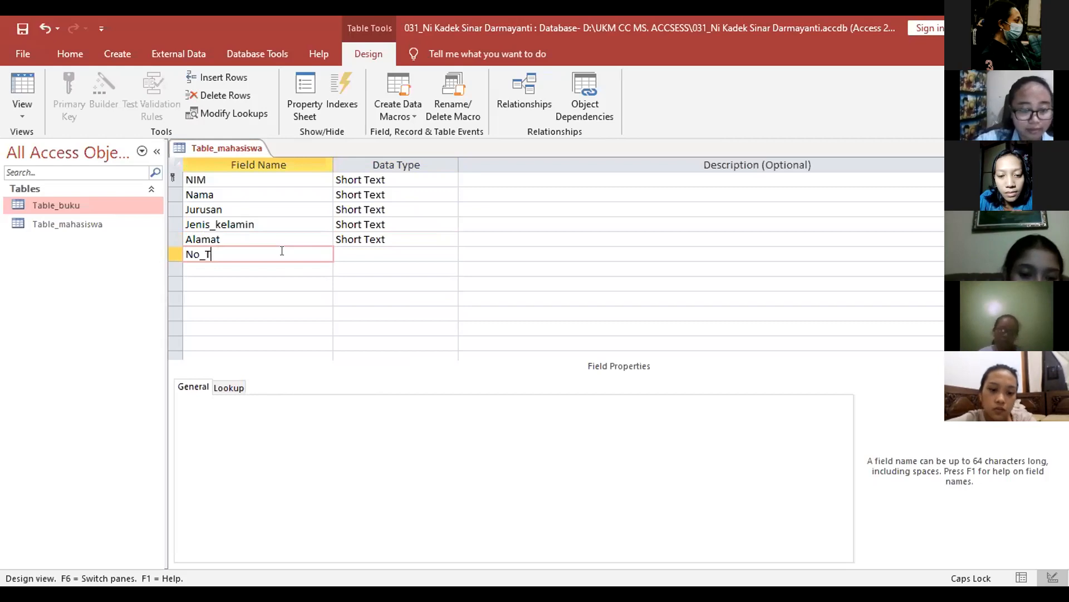
key("Caps_Lock")
type("elepo")
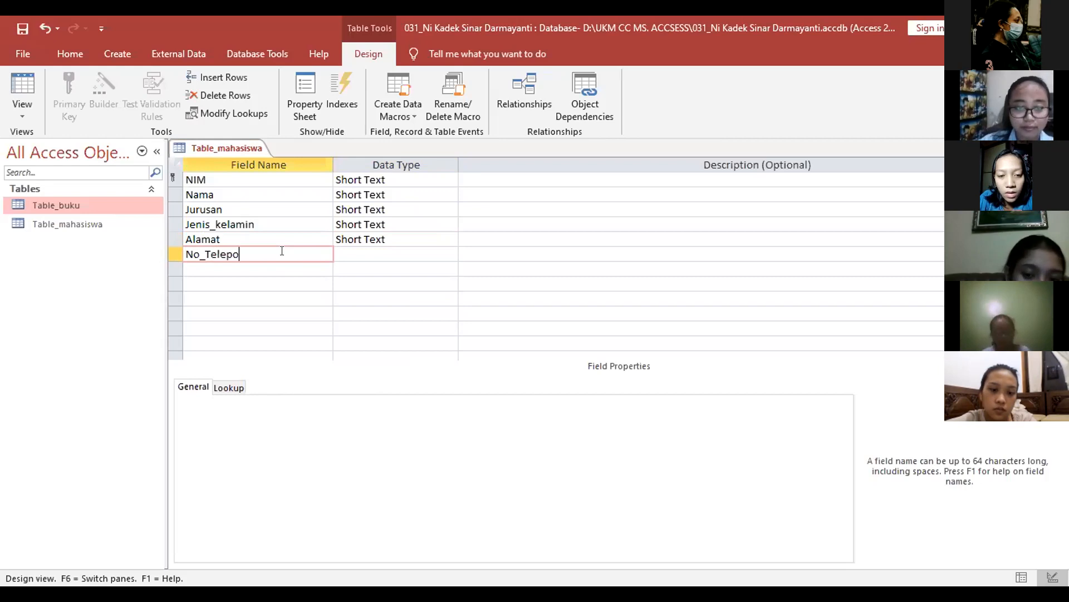
type("n")
key("Tab")
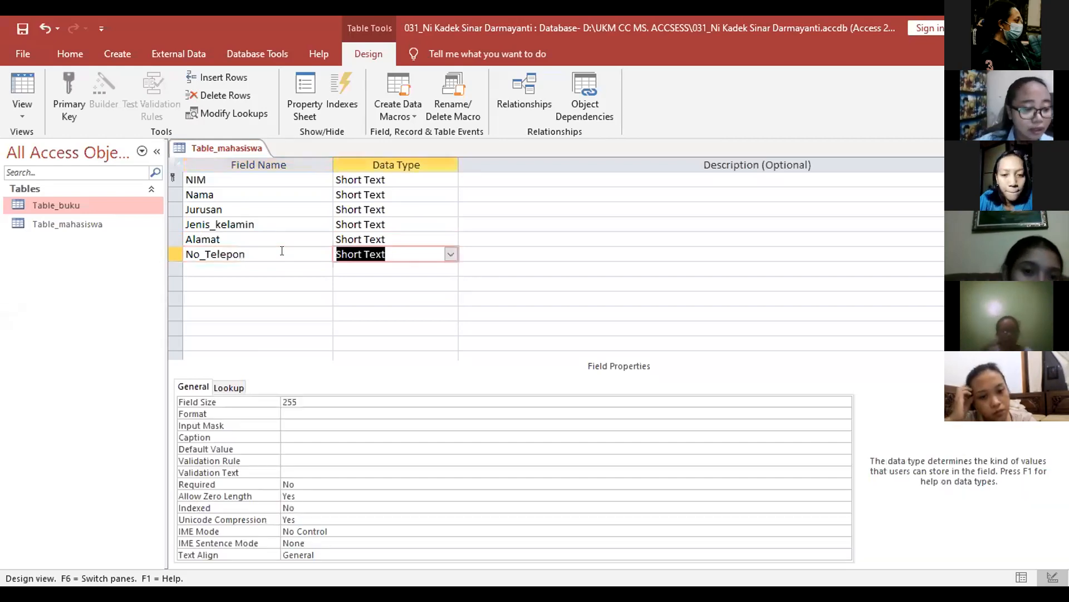
Step: Keep No_Telepon as Short Text and set its field size to 15
left_click(450, 255)
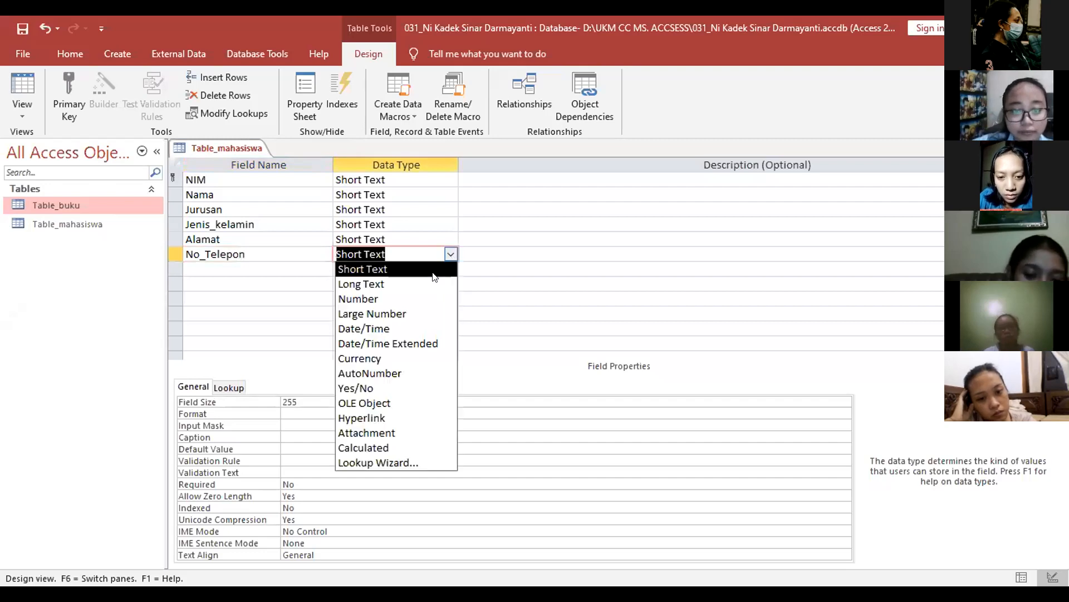
key("Escape")
left_click(371, 396)
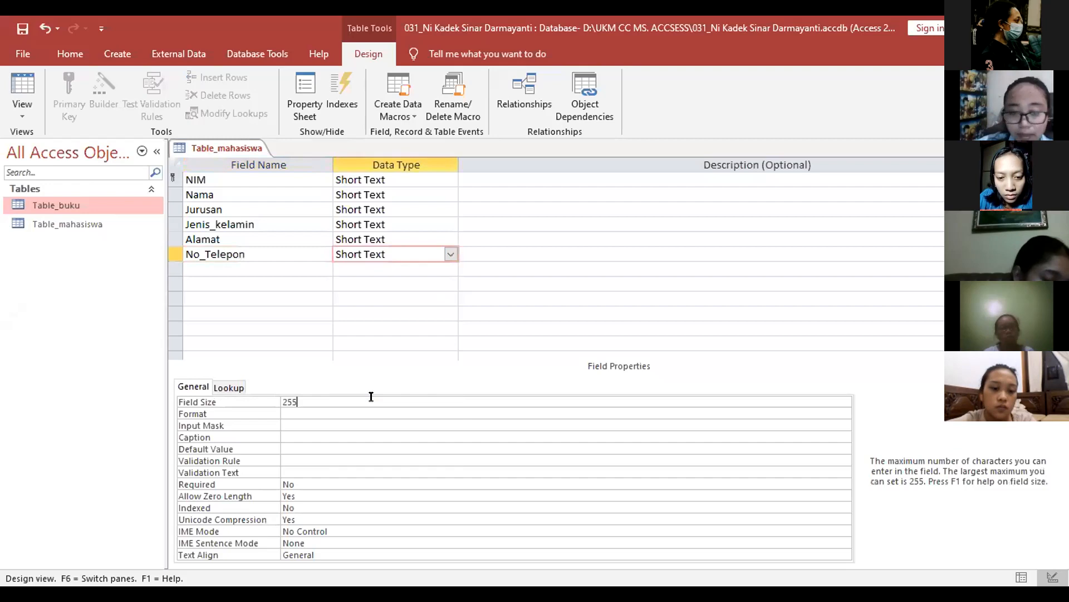
key("BackSpace")
key("BackSpace")
key("BackSpace")
type("15")
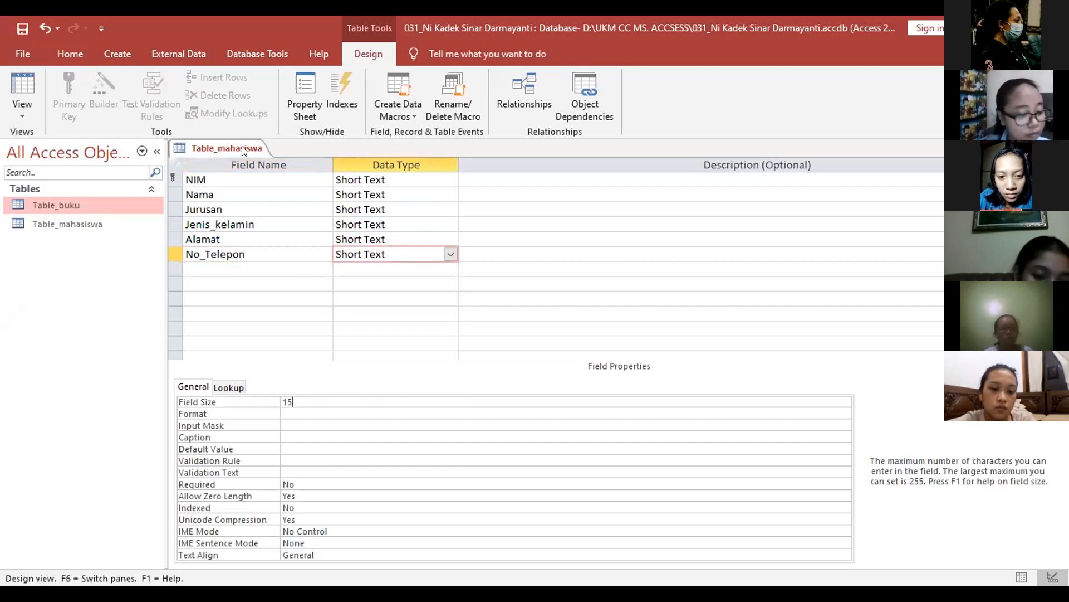
Step: Switch Table_mahasiswa to Datasheet View and enter the first student's NIM and name
right_click(255, 157)
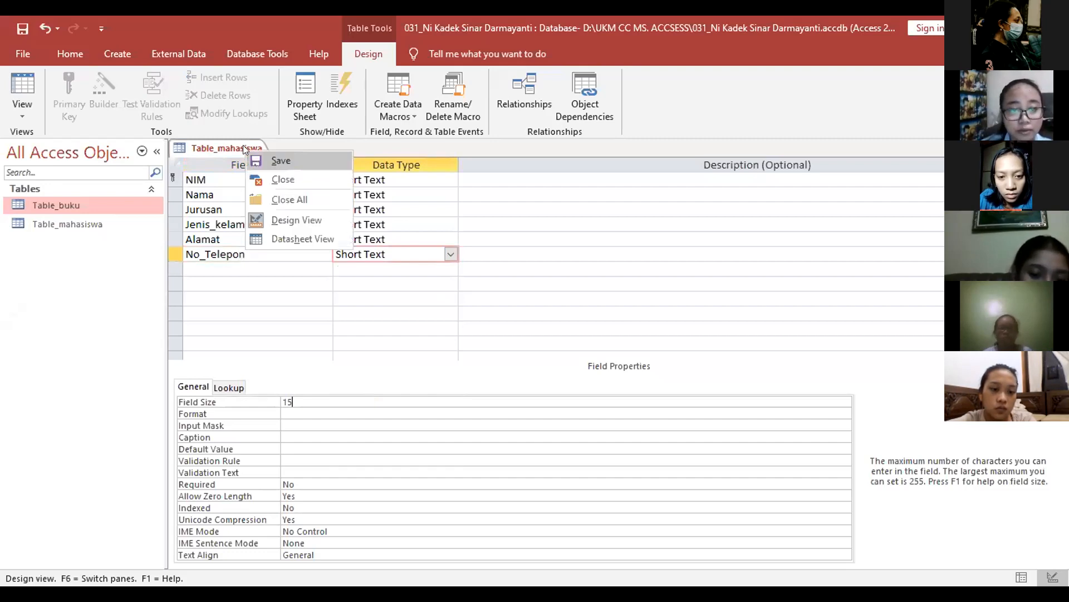
double_click(96, 224)
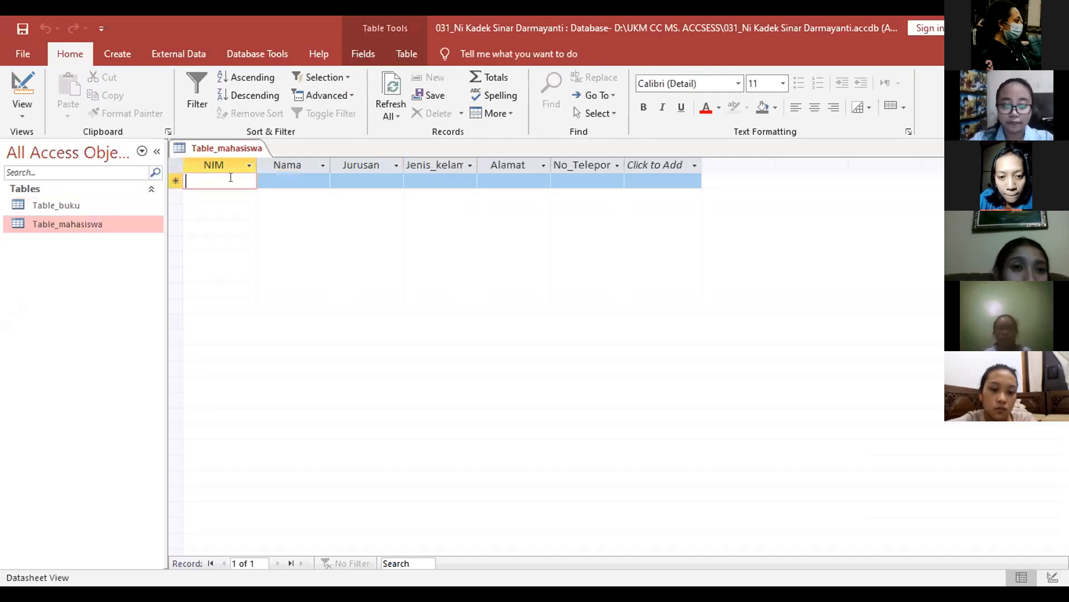
type("20")
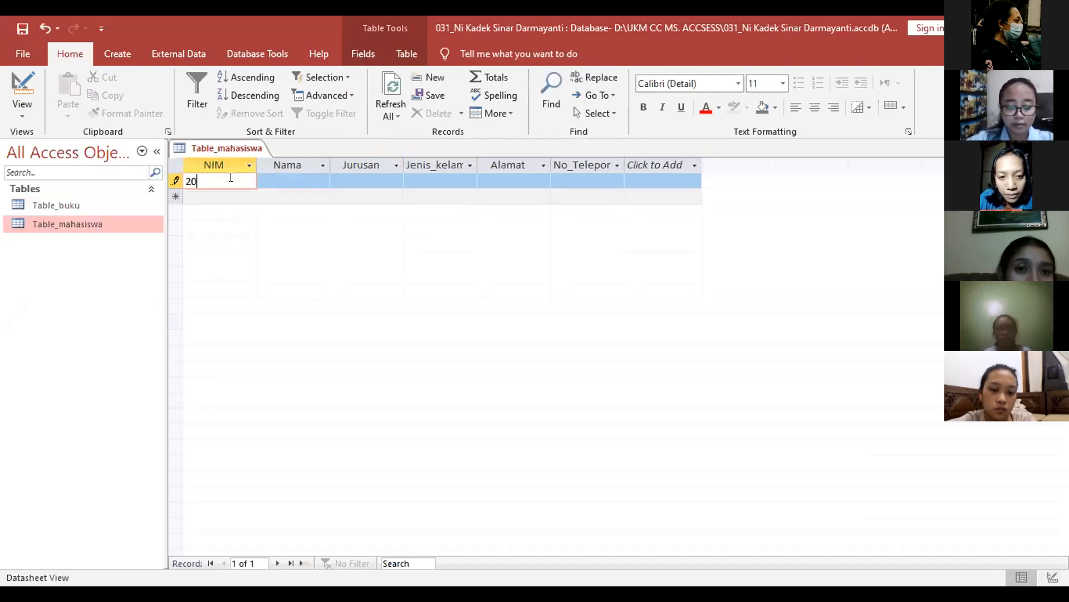
type("15613033")
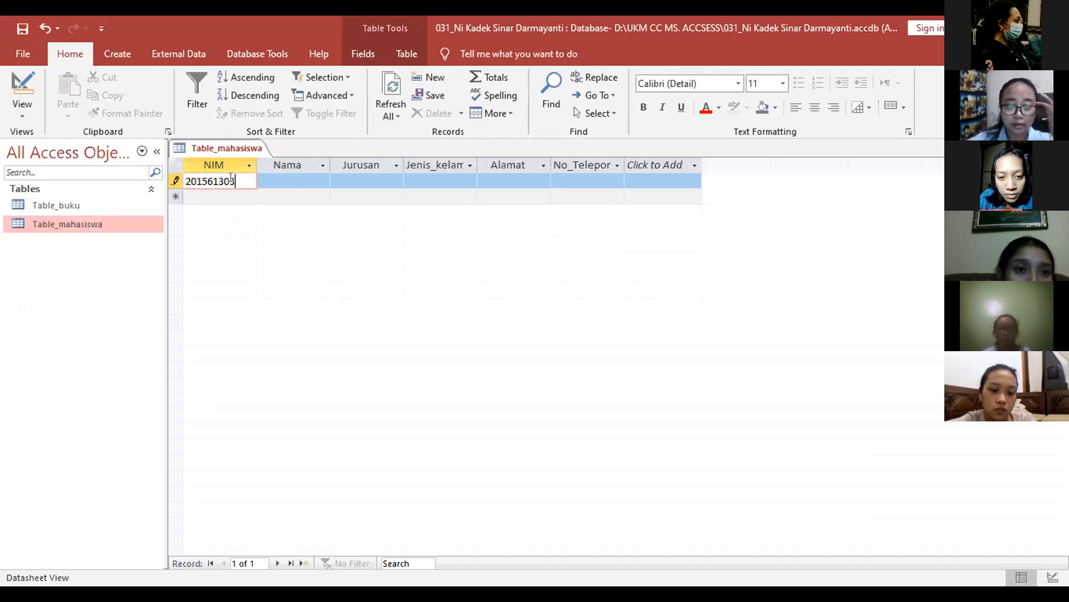
key("Tab")
type("Ni")
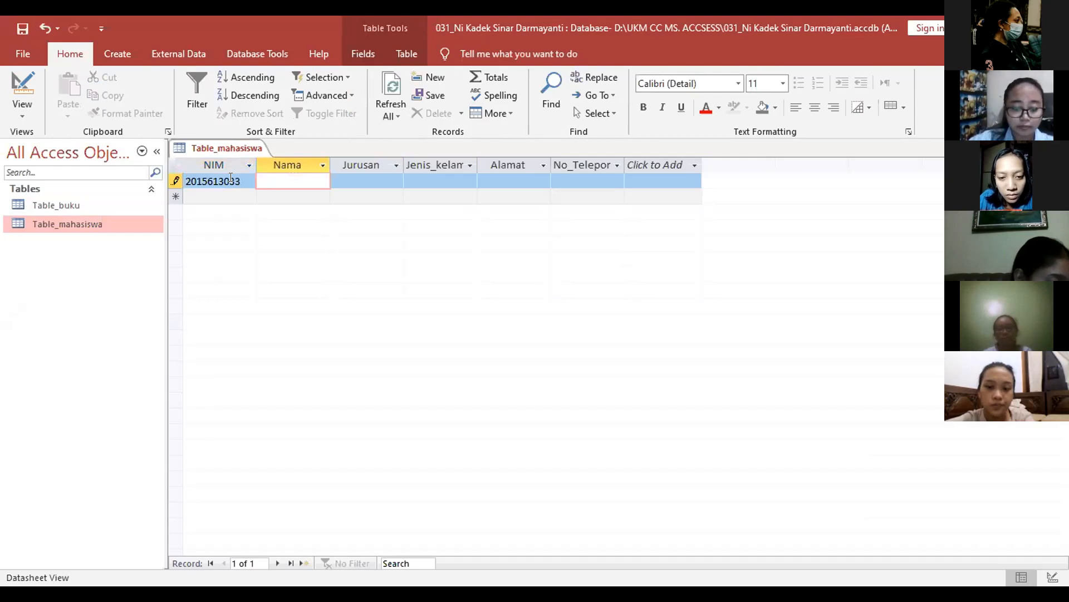
key("BackSpace")
key("BackSpace")
type("Sinar")
key("Tab")
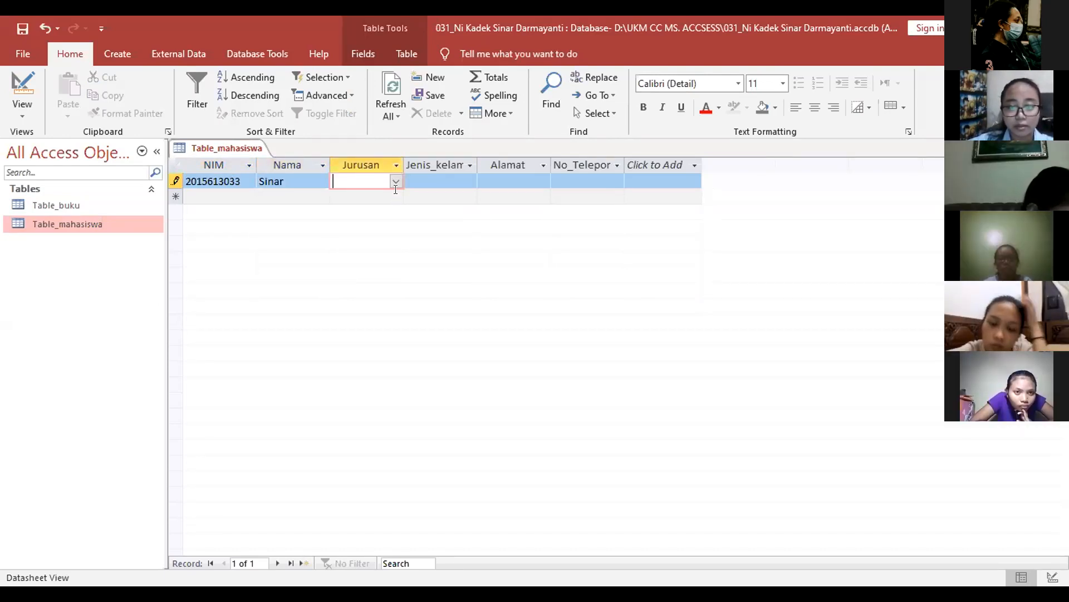
Step: Complete the first record with Akuntansi, Perempuan, an address and a phone number, then begin the second NIM
type("Akuntansi")
key("Tab")
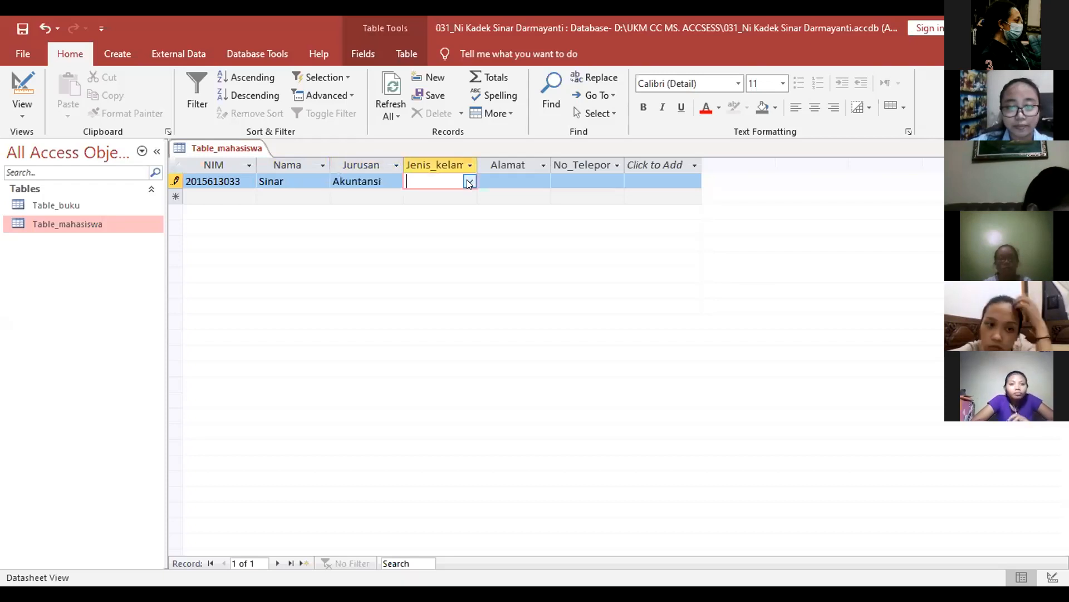
left_click(468, 180)
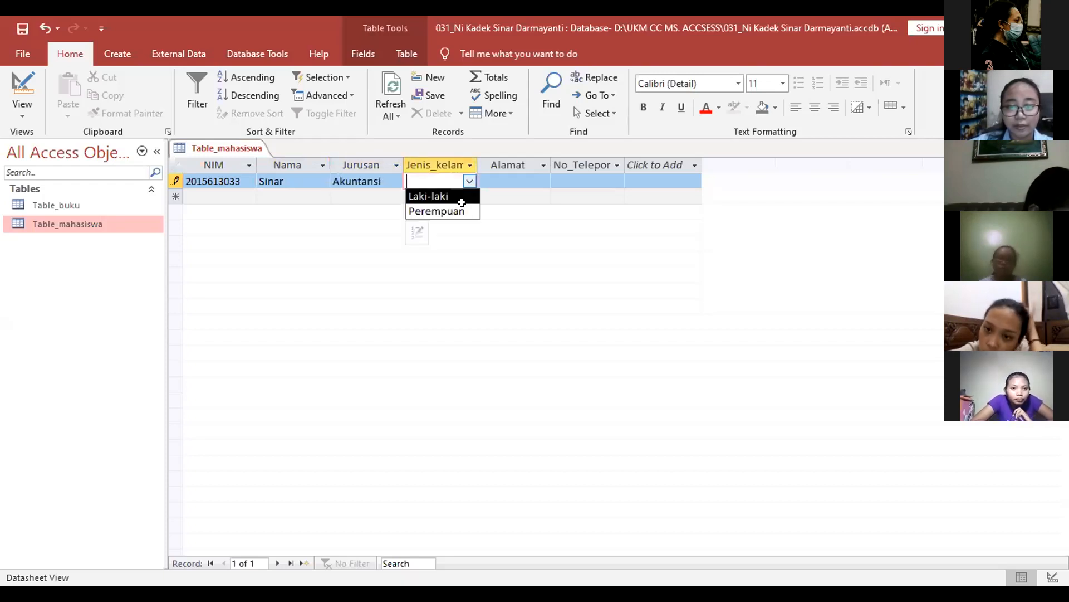
left_click(467, 210)
left_click(510, 176)
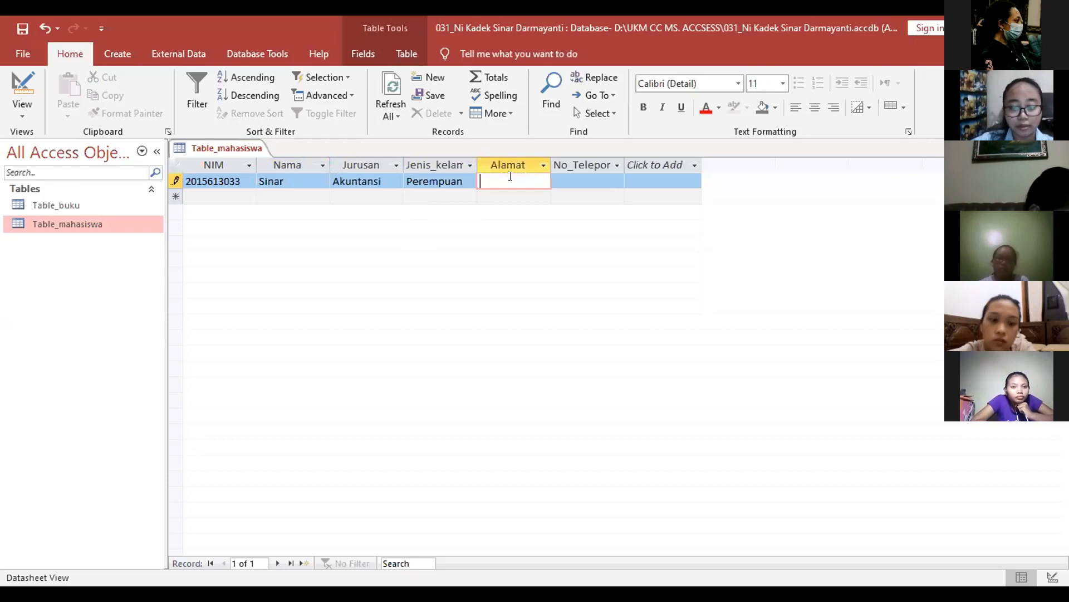
type("Klungkung")
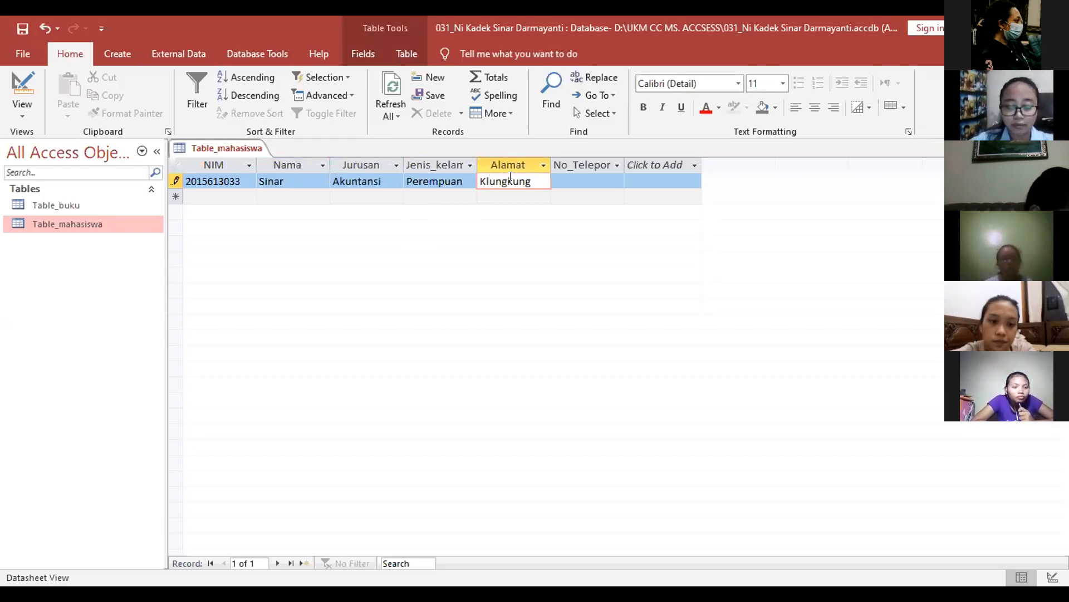
key("Tab")
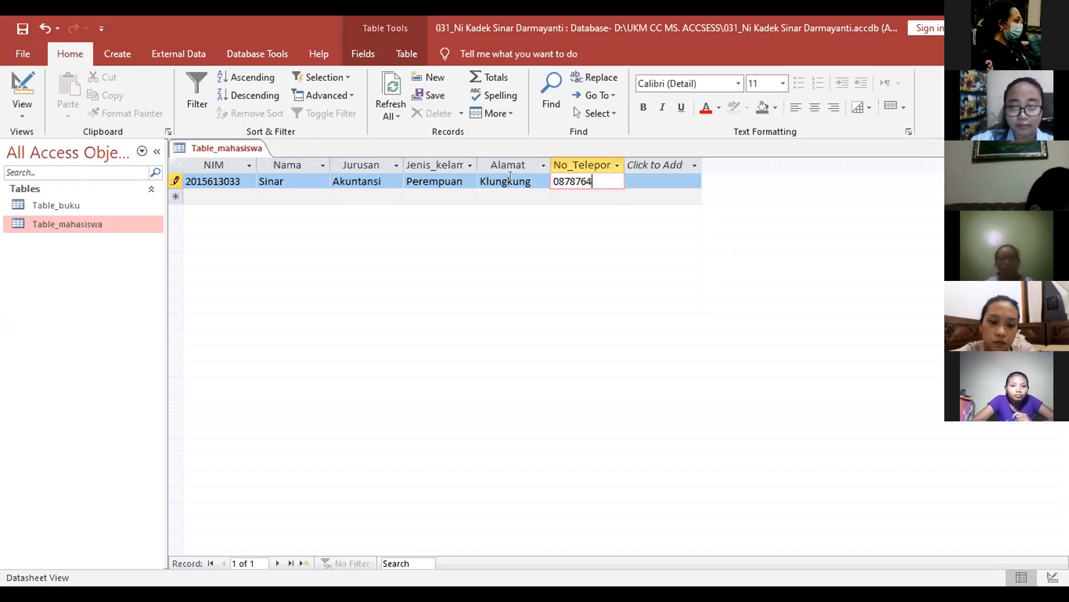
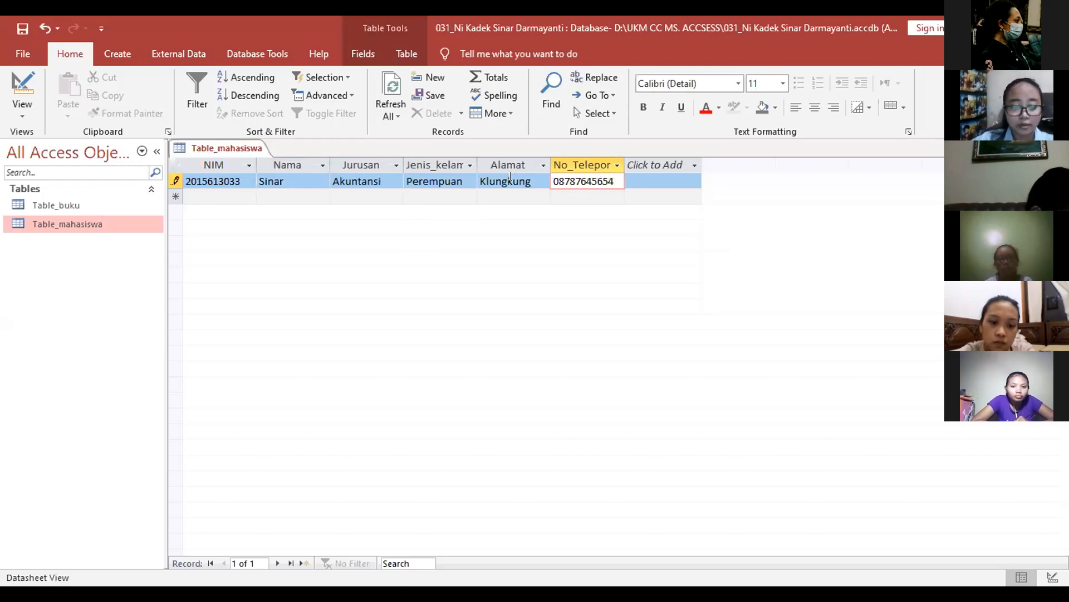
key("Tab")
type("201561102")
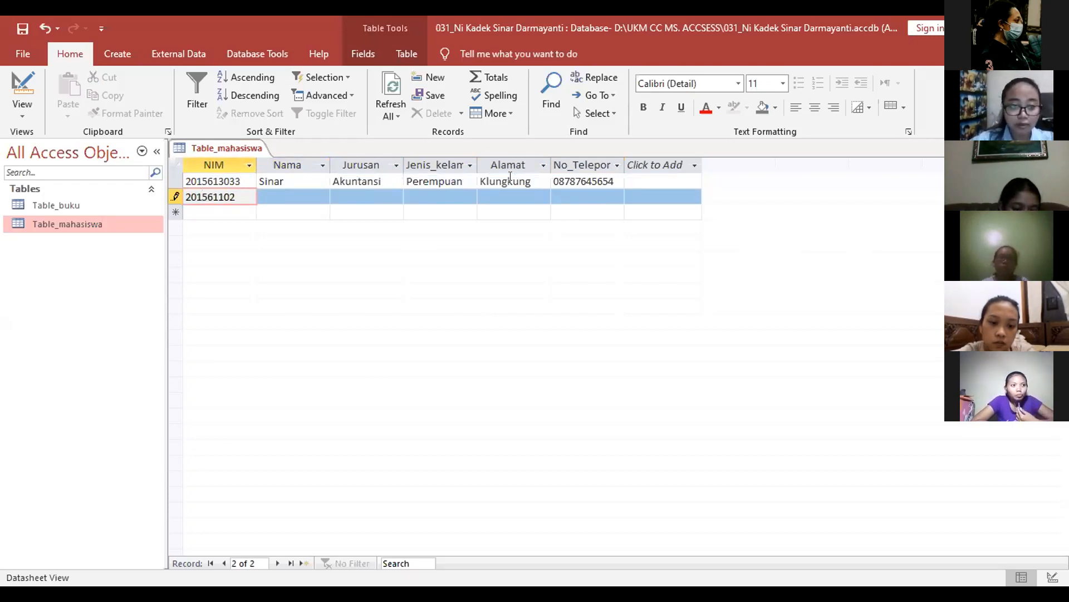
Step: Enter the second student's NIM, name, Administrasi Niaga, Perempuan, address and phone number
key("BackSpace")
key("BackSpace")
key("BackSpace")
type("3013")
key("Tab")
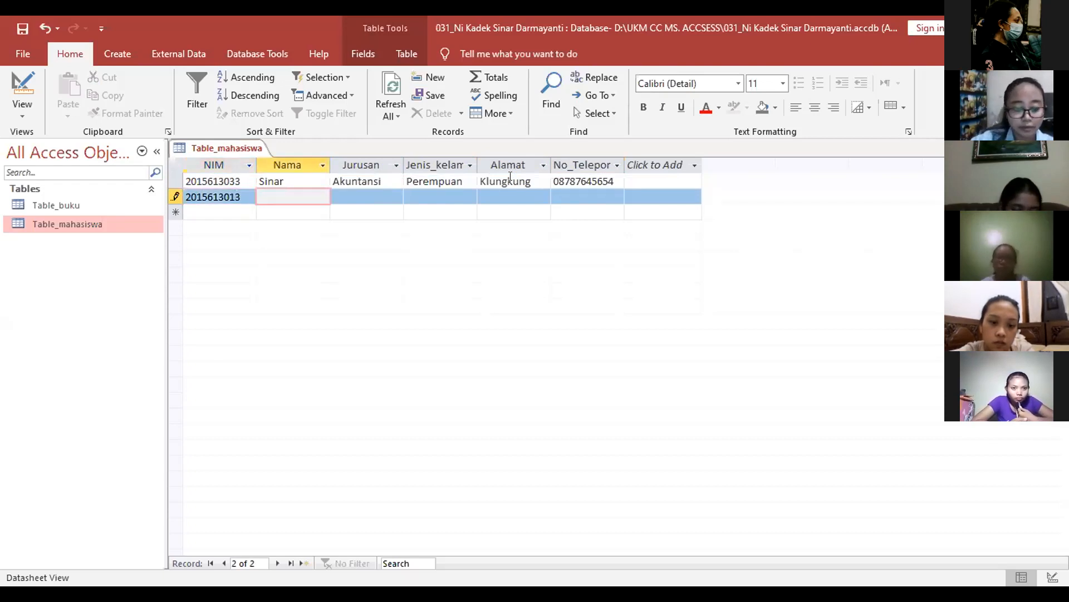
type("Inta")
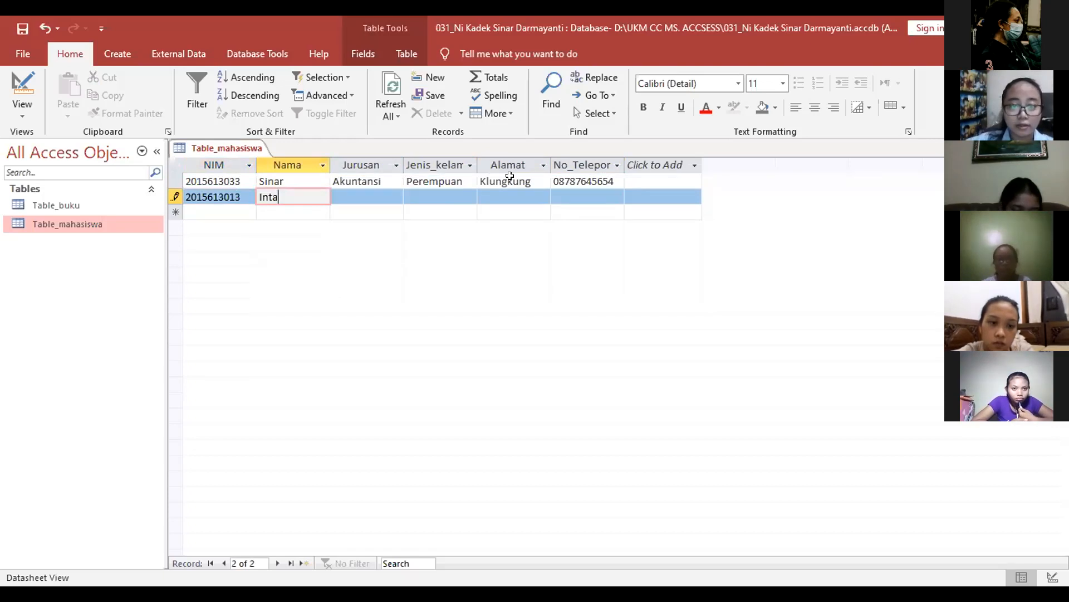
type("n")
key("Tab")
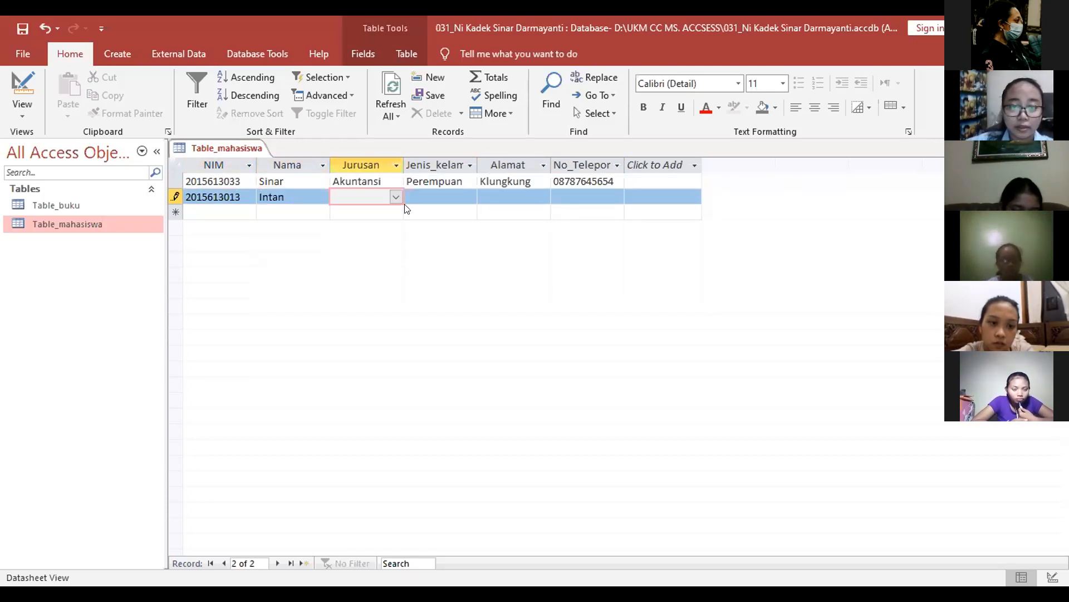
left_click(470, 196)
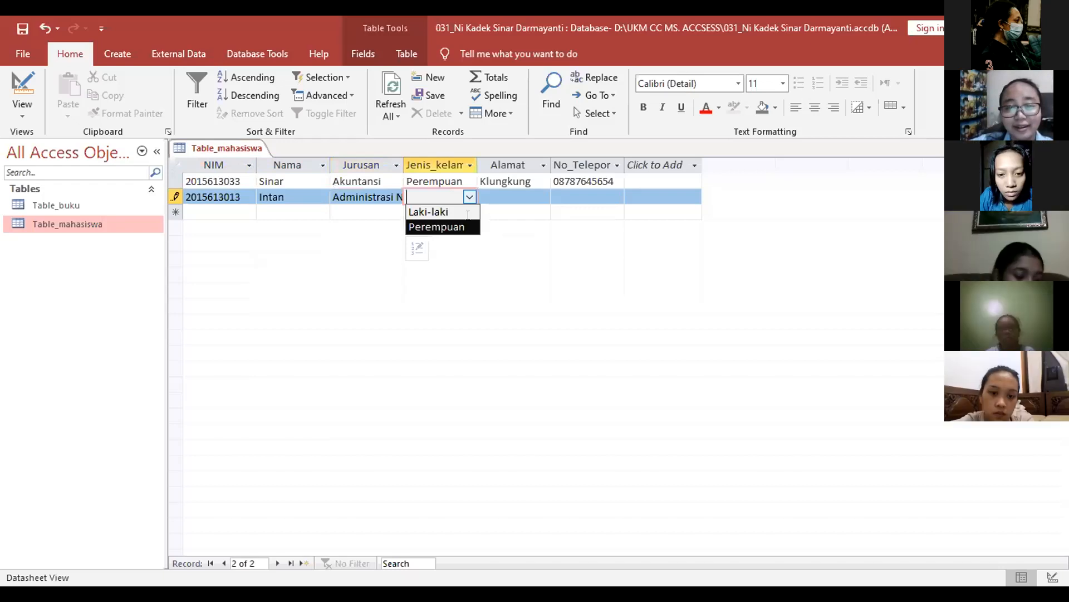
left_click(468, 226)
key("Tab")
type("Kuta")
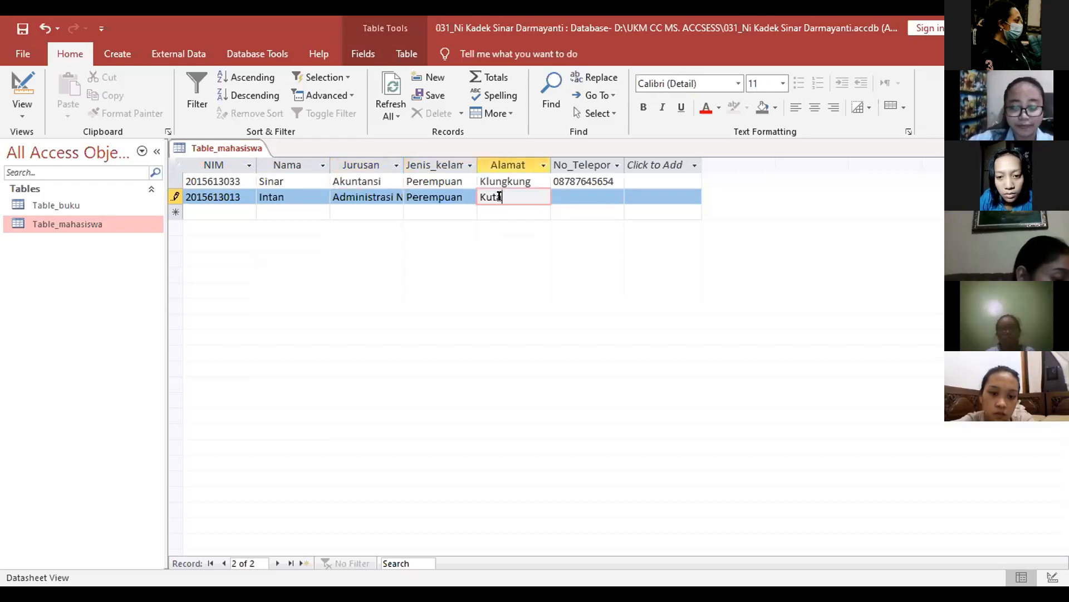
key("Tab")
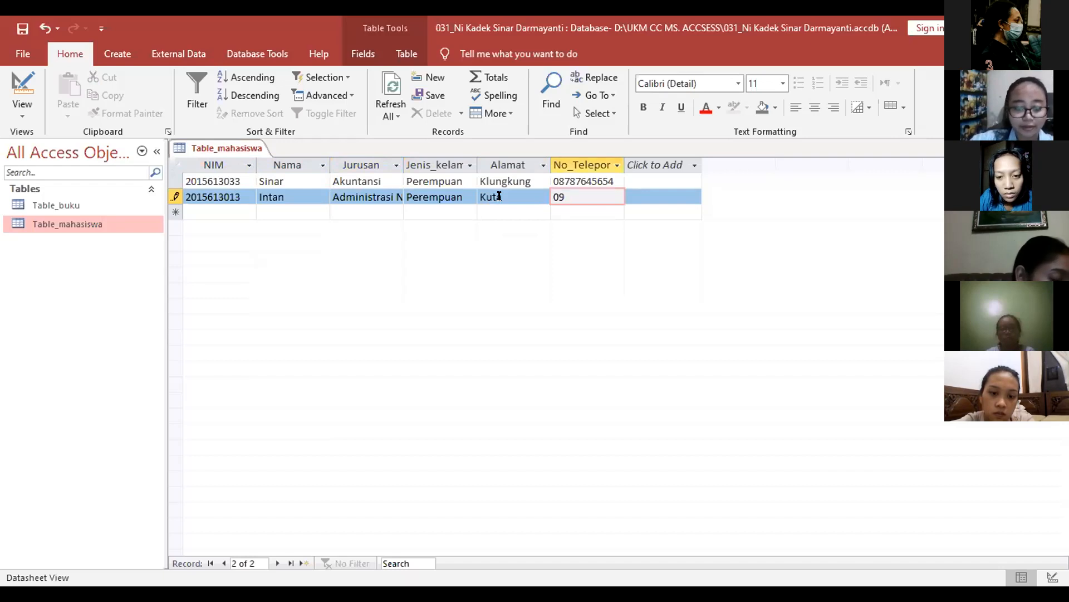
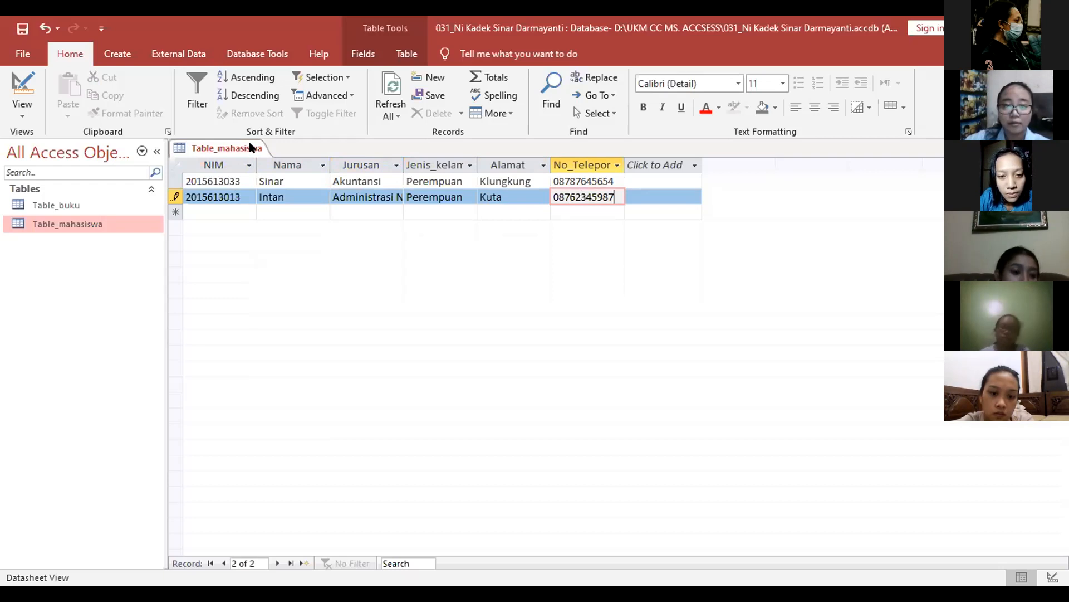
Step: Close Table_mahasiswa and create a new blank table
left_click(288, 181)
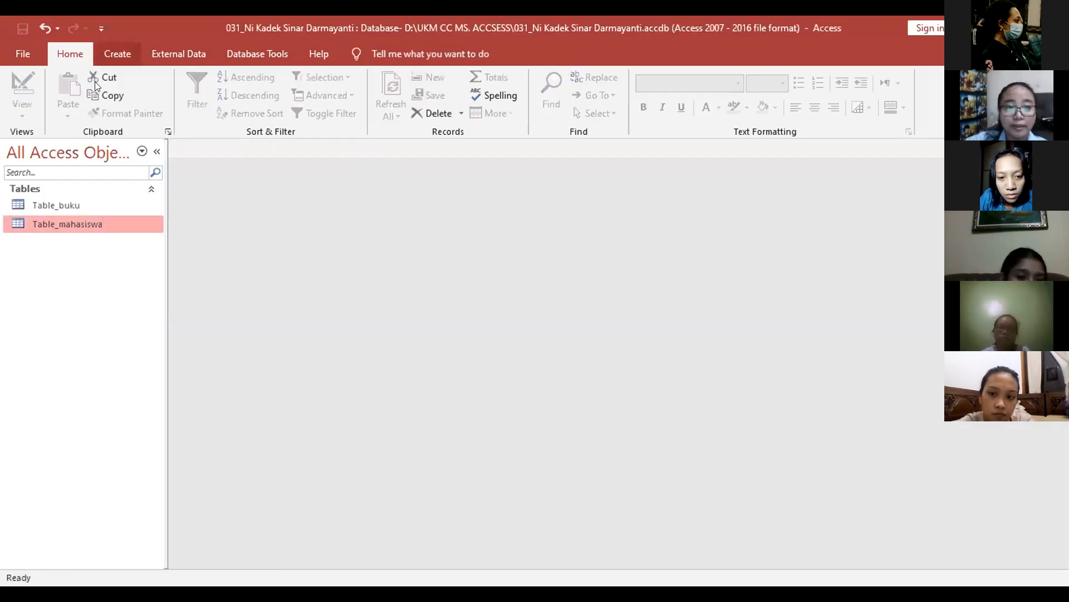
scroll(95, 81, "down", 1)
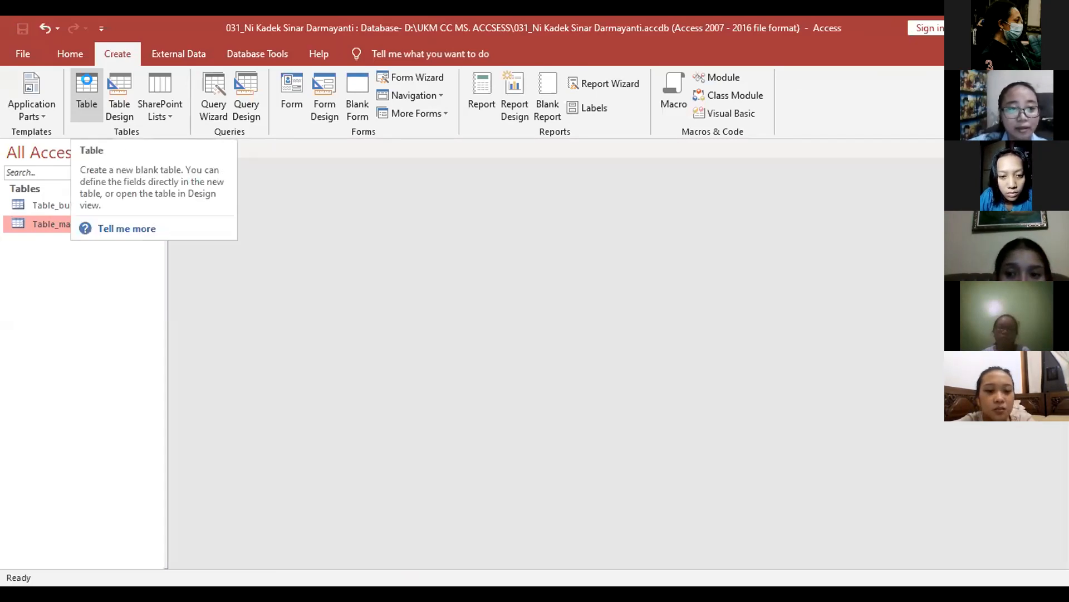
left_click(92, 86)
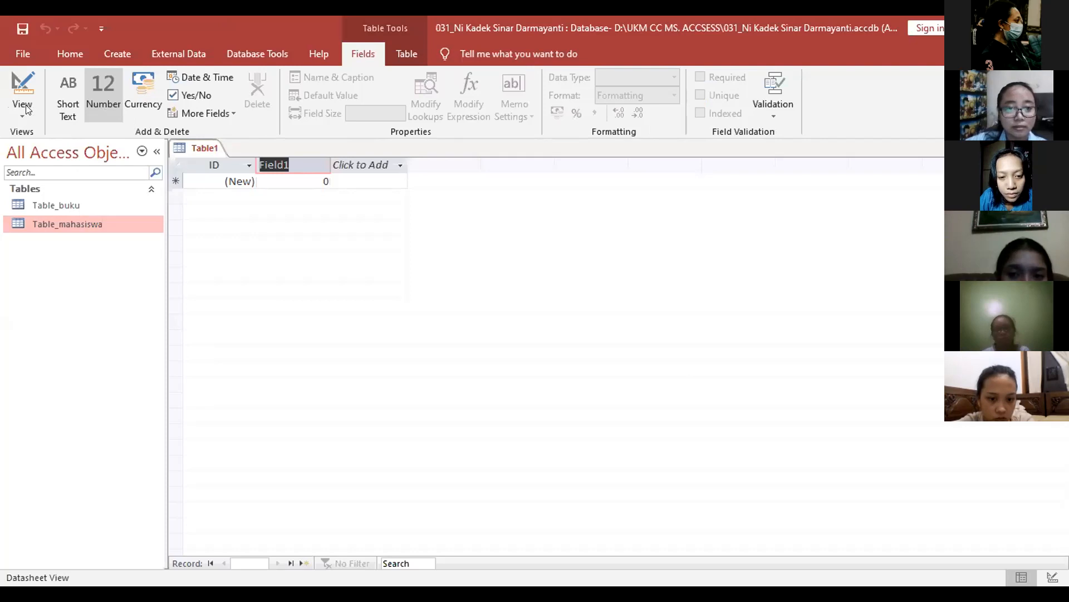
Step: Save the new table as Table_peminjaman
key("ctrl+s")
type("Table")
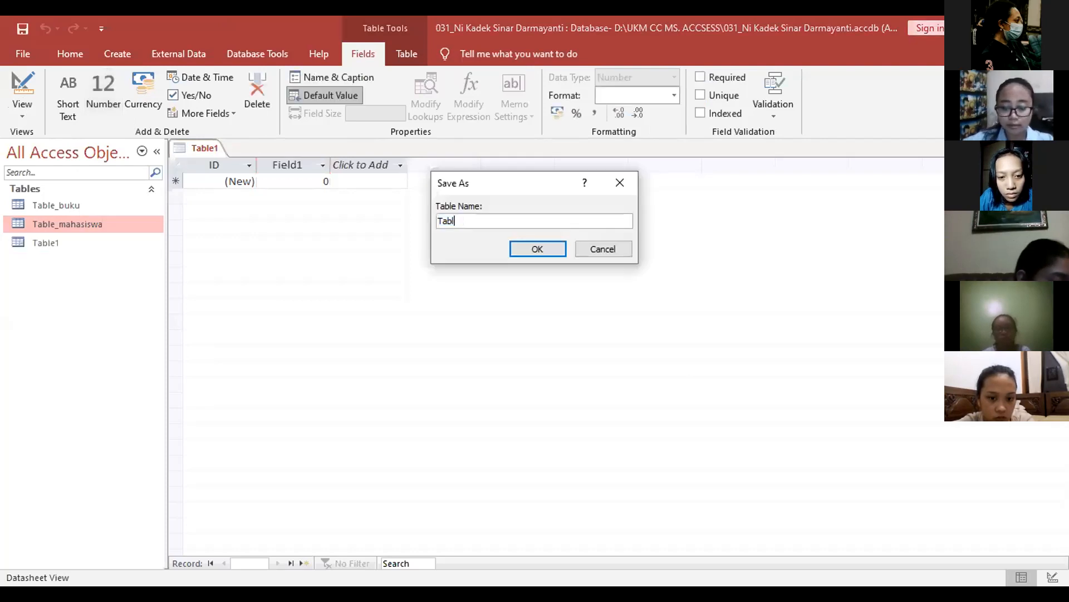
type("_")
key("Caps_Lock")
type("P")
key("Caps_Lock")
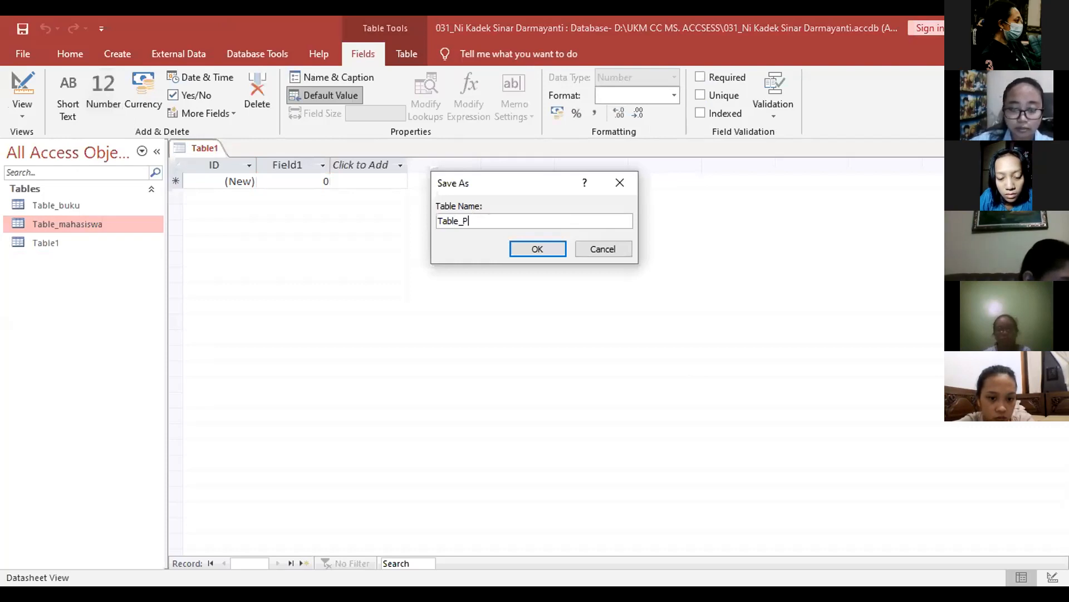
key("BackSpace")
type("pe")
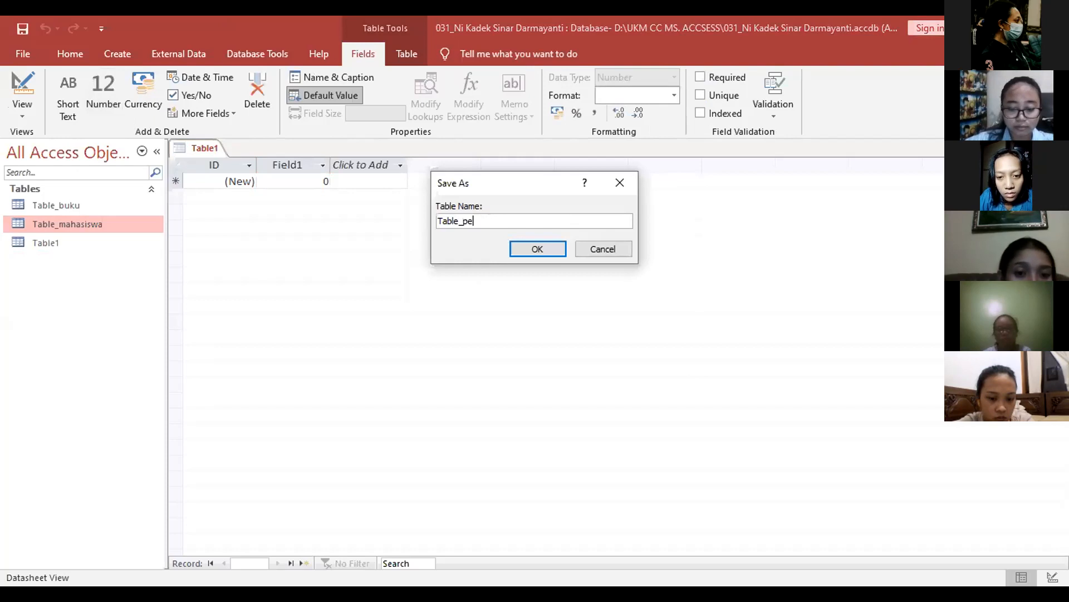
type("oi")
key("BackSpace")
key("BackSpace")
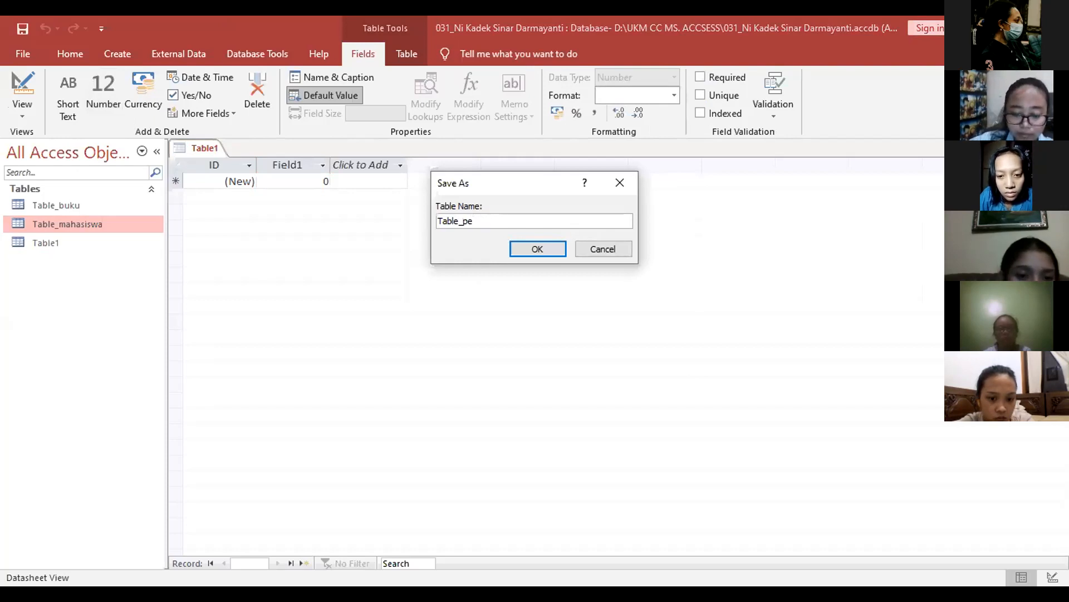
type("minjaman")
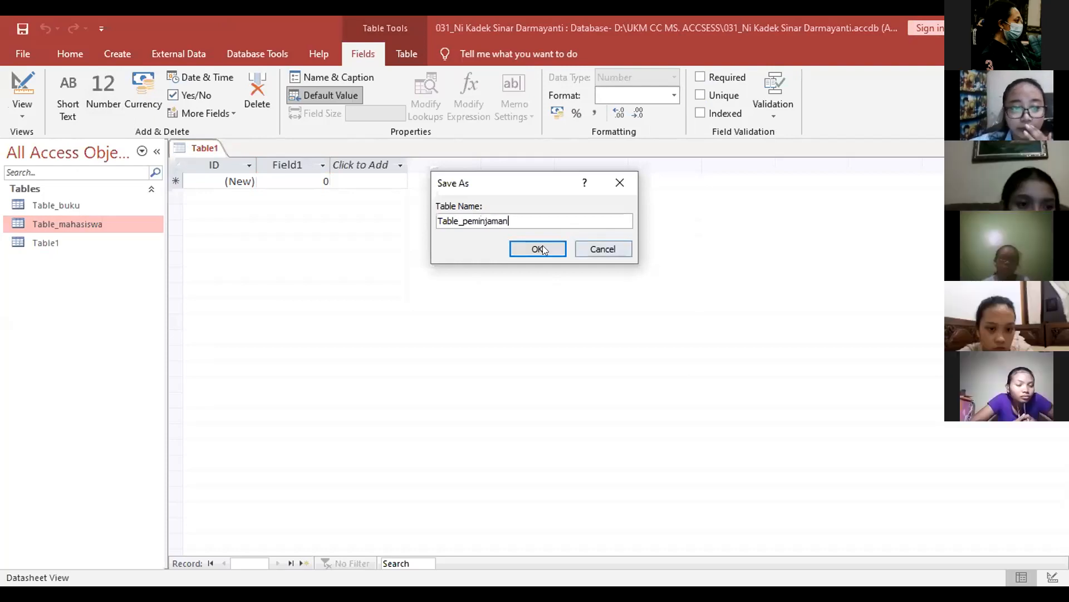
left_click(540, 249)
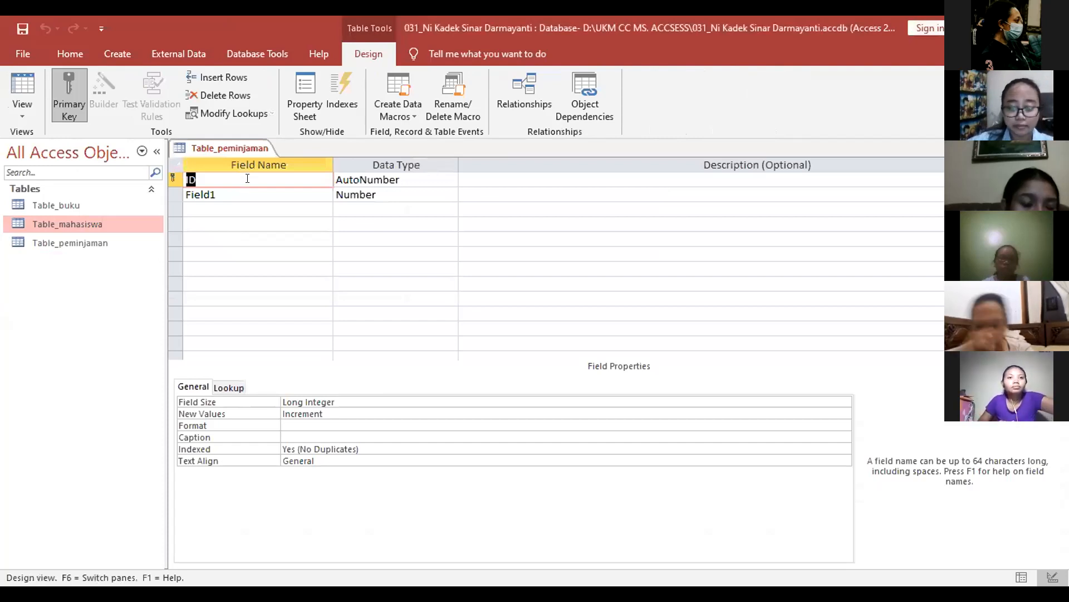
Step: Rename the ID field to NIM and try the Lookup Wizard type, dismissing its error
type("I")
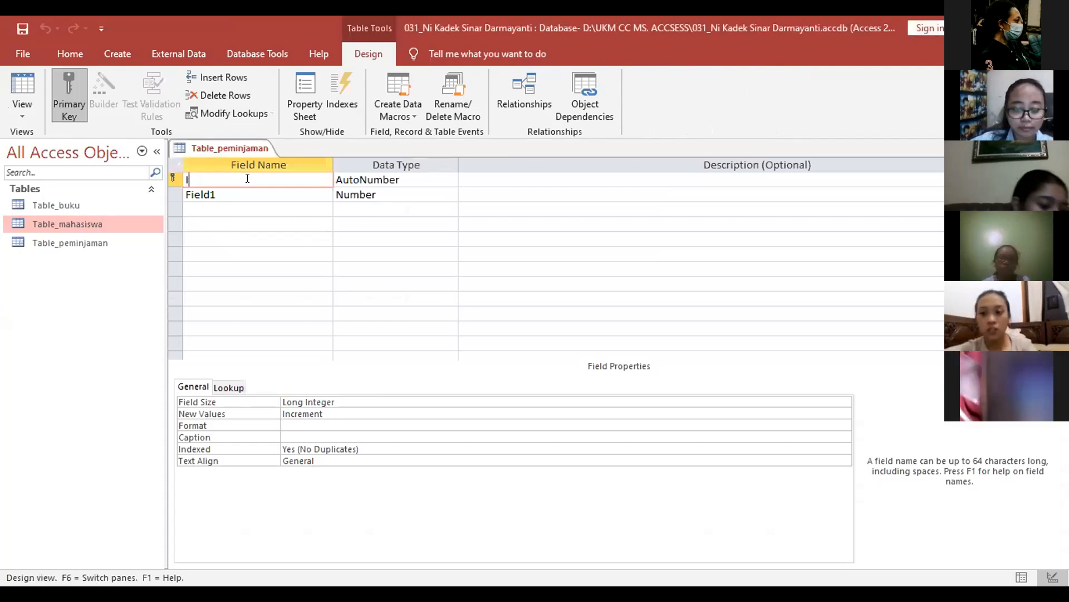
key("BackSpace")
key("Caps_Lock")
type("NIM")
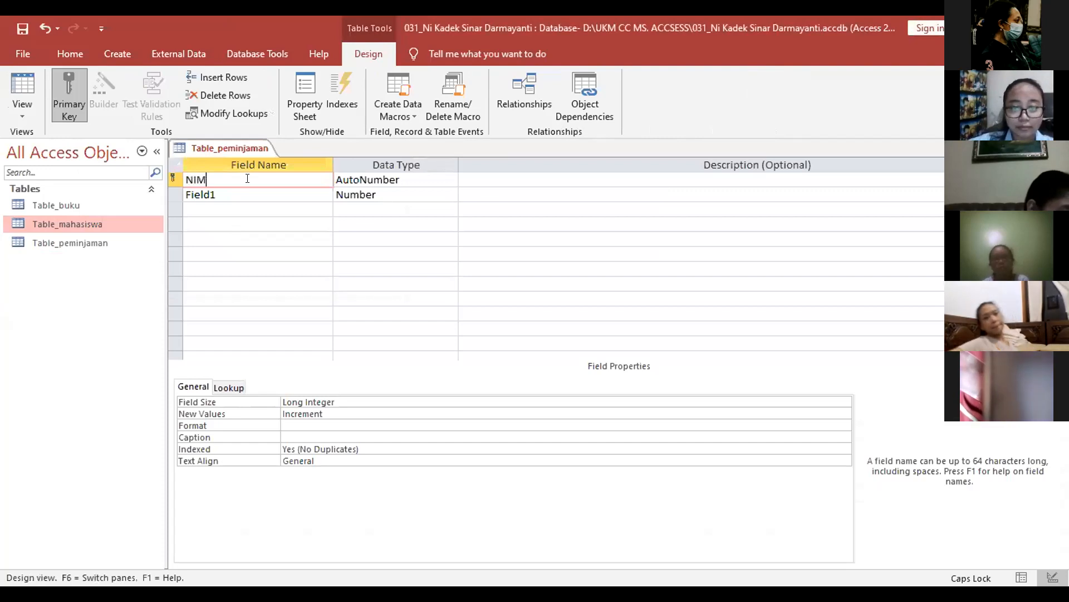
key("Tab")
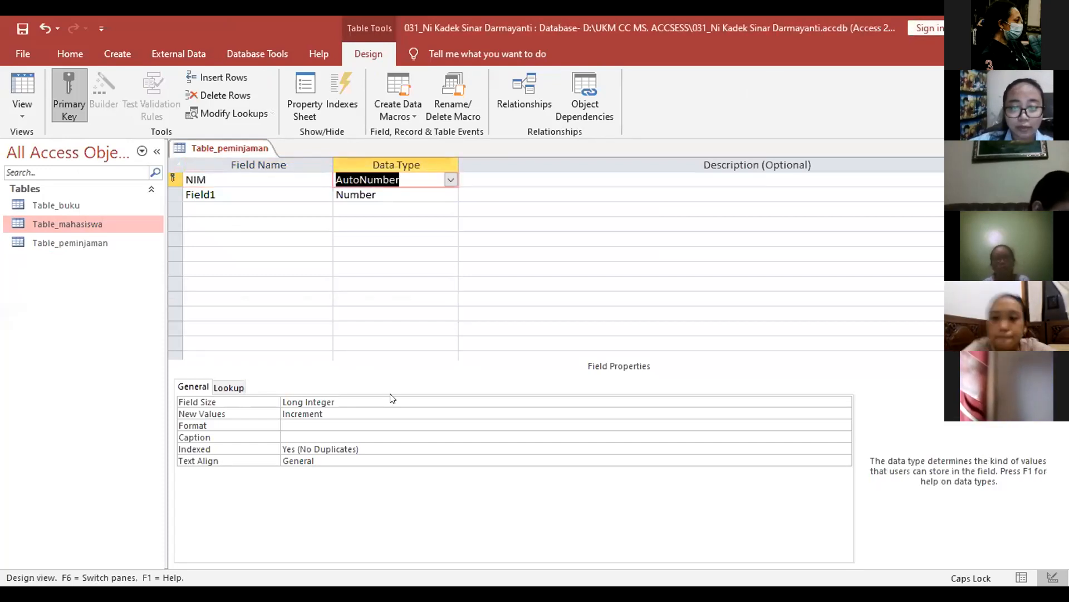
key("alt+Down")
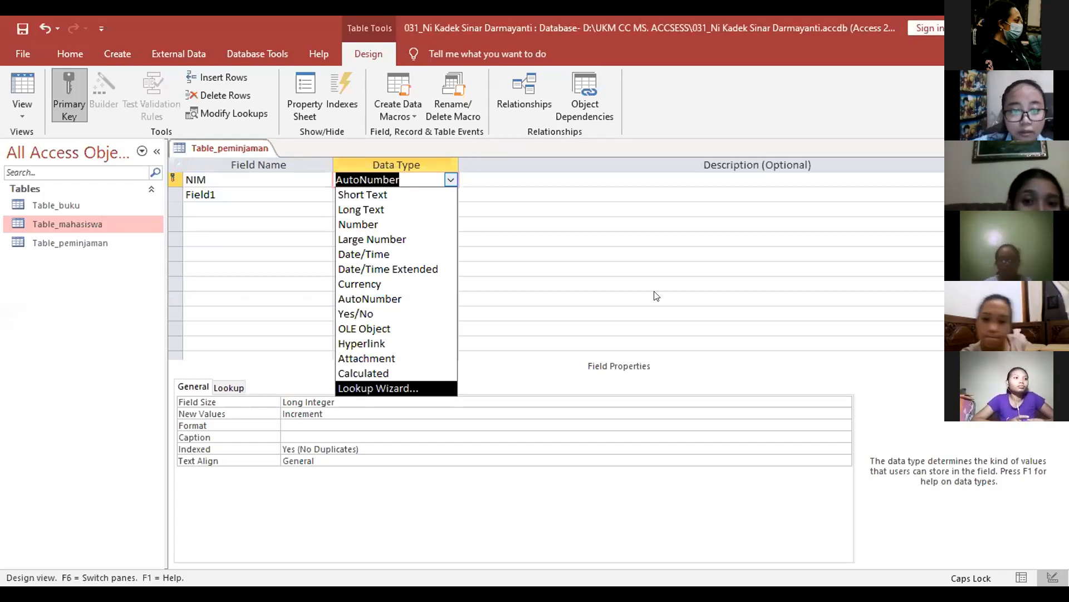
key("Return")
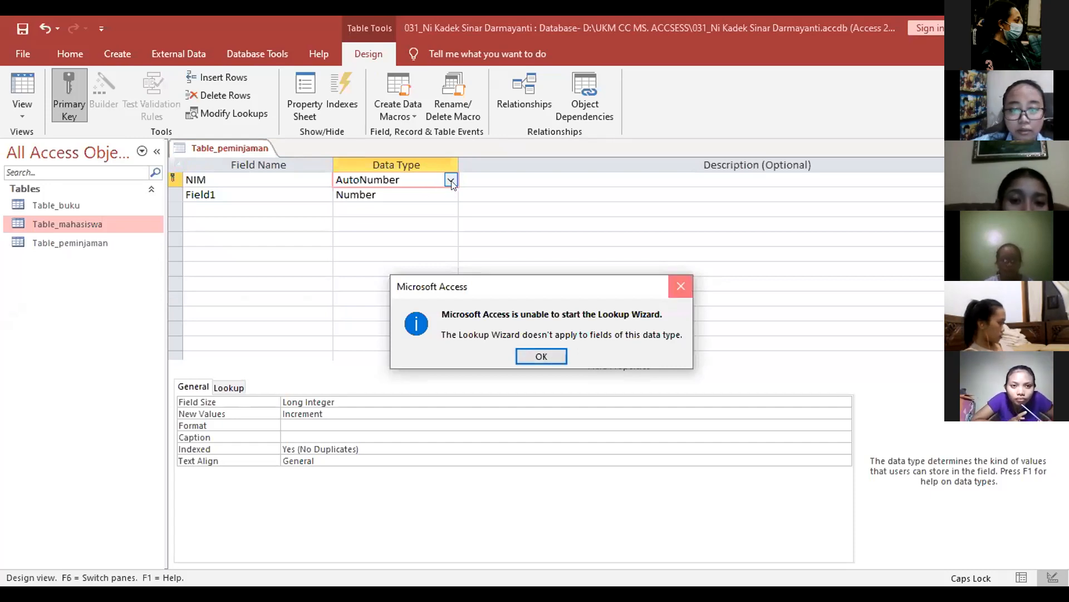
key("Return")
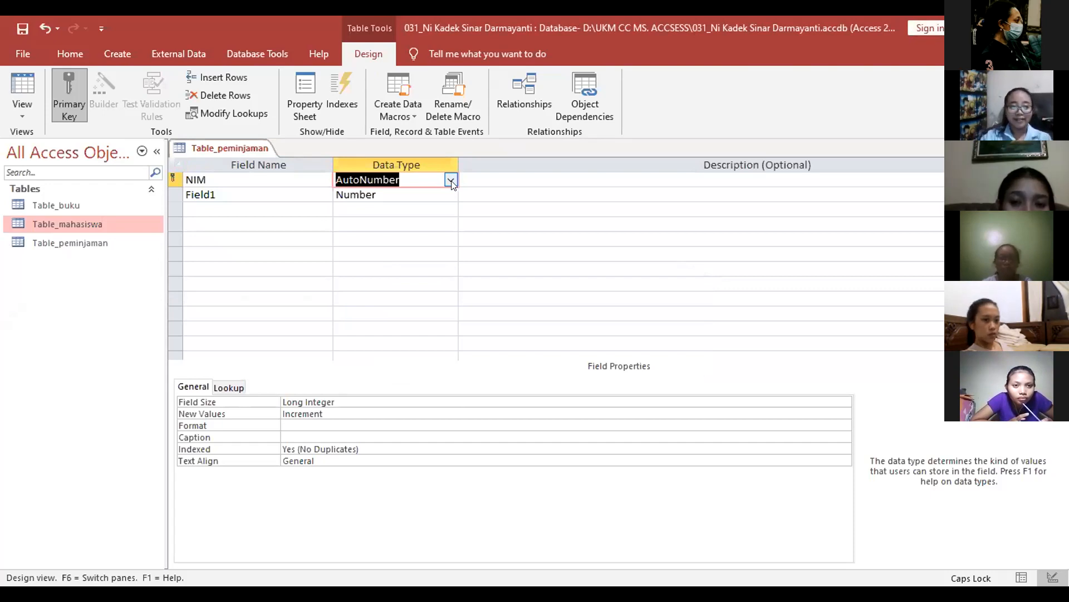
Step: Remove NIM's primary key and reopen its data type list
left_click(68, 96)
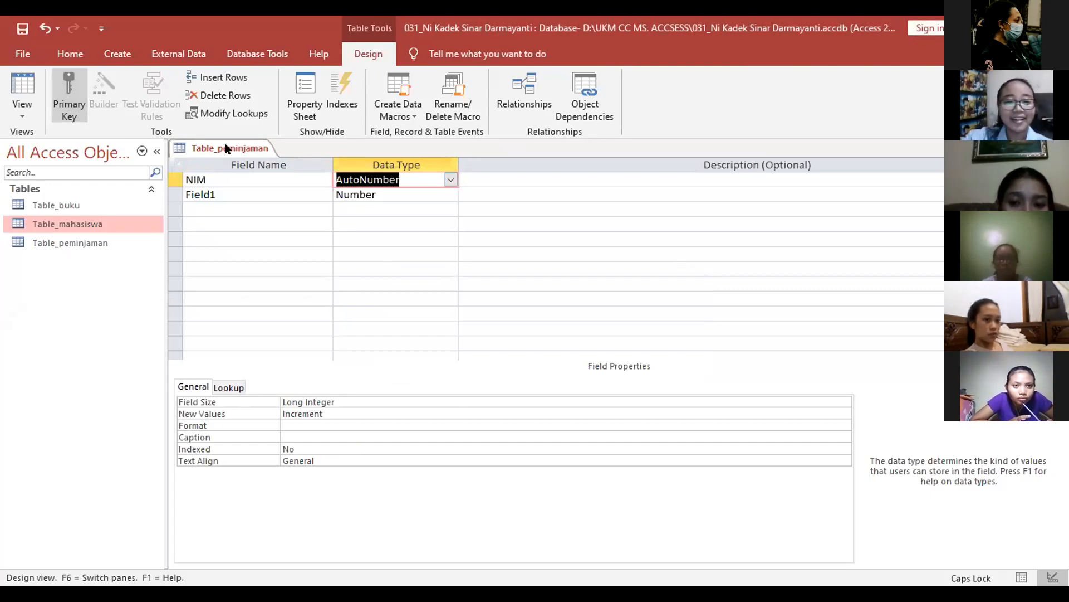
left_click(450, 181)
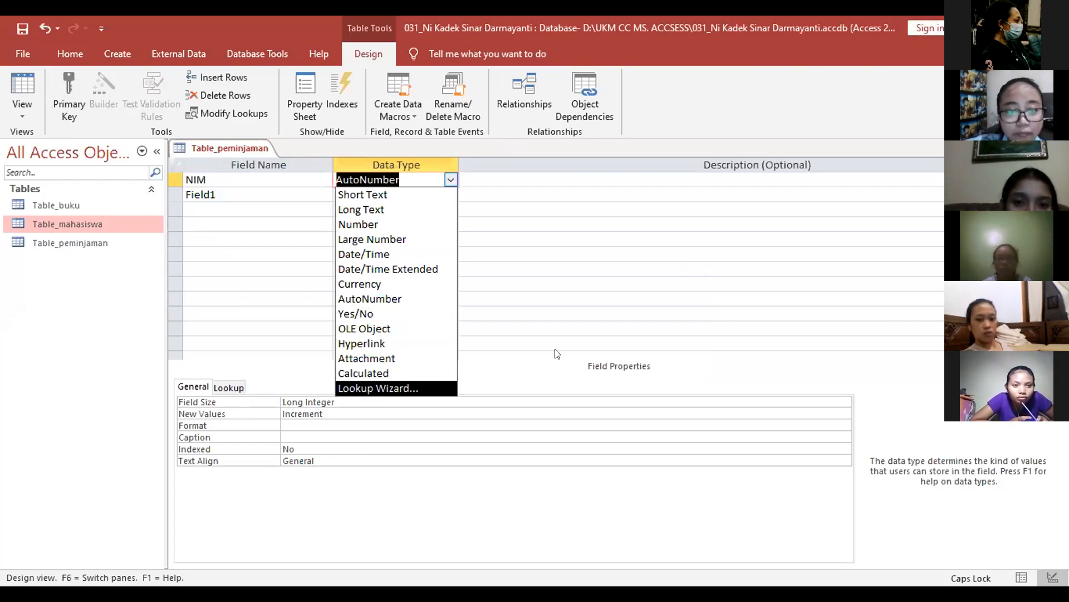
left_click(452, 180)
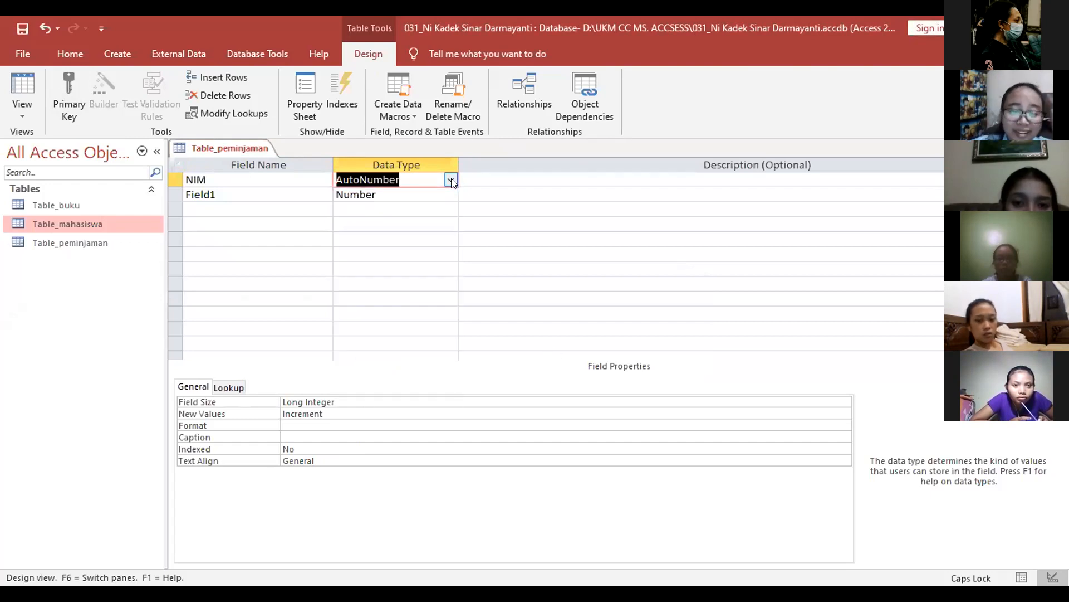
left_click(451, 179)
Step: Make NIM Short Text and build a lookup from Table_mahasiswa's NIM column
left_click(438, 193)
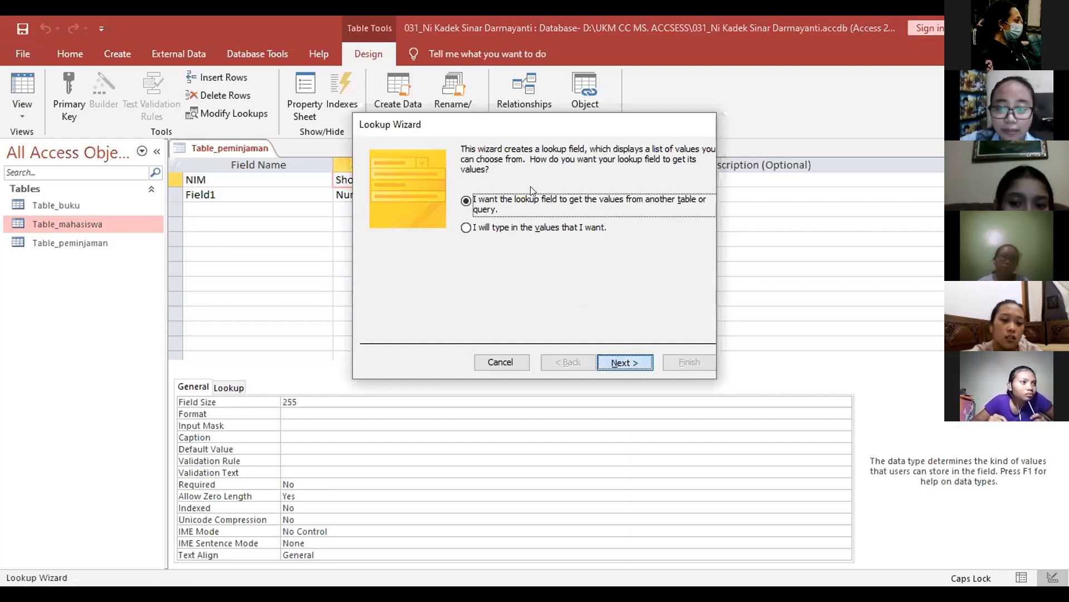
key("Return")
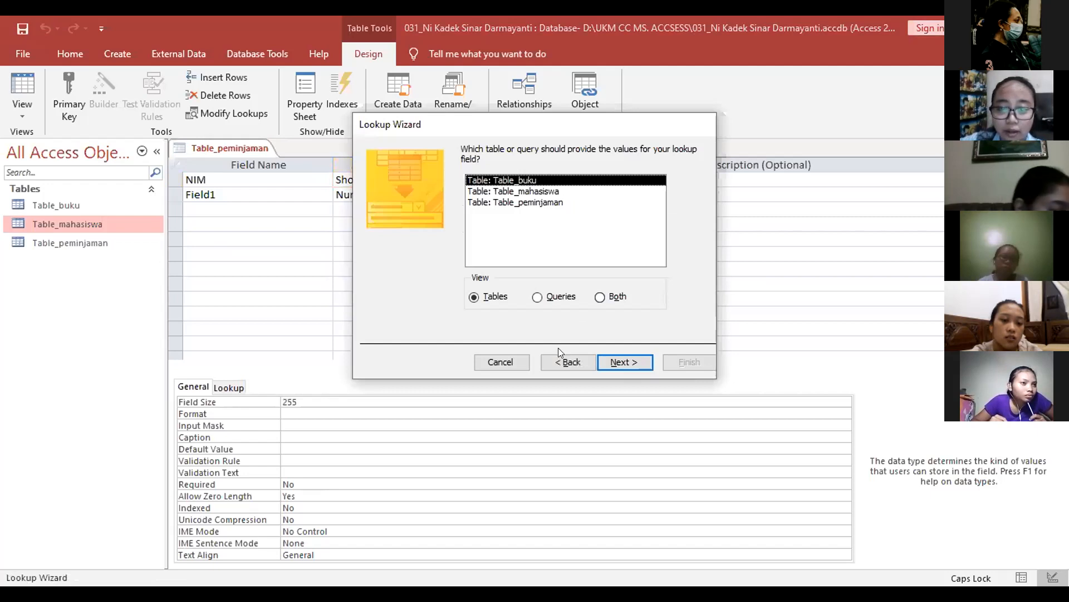
key("Down")
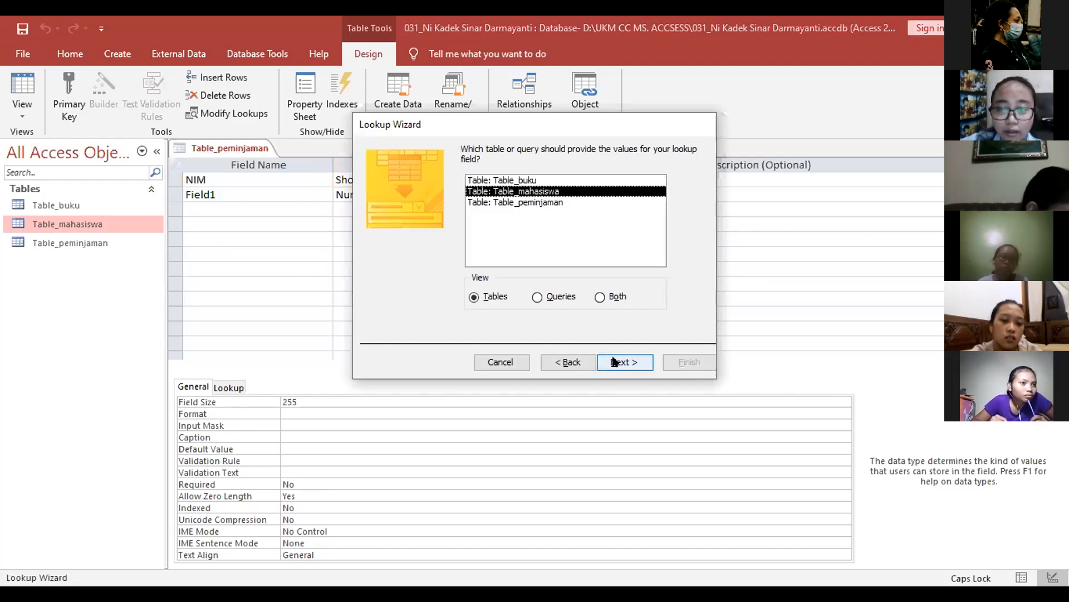
left_click(616, 361)
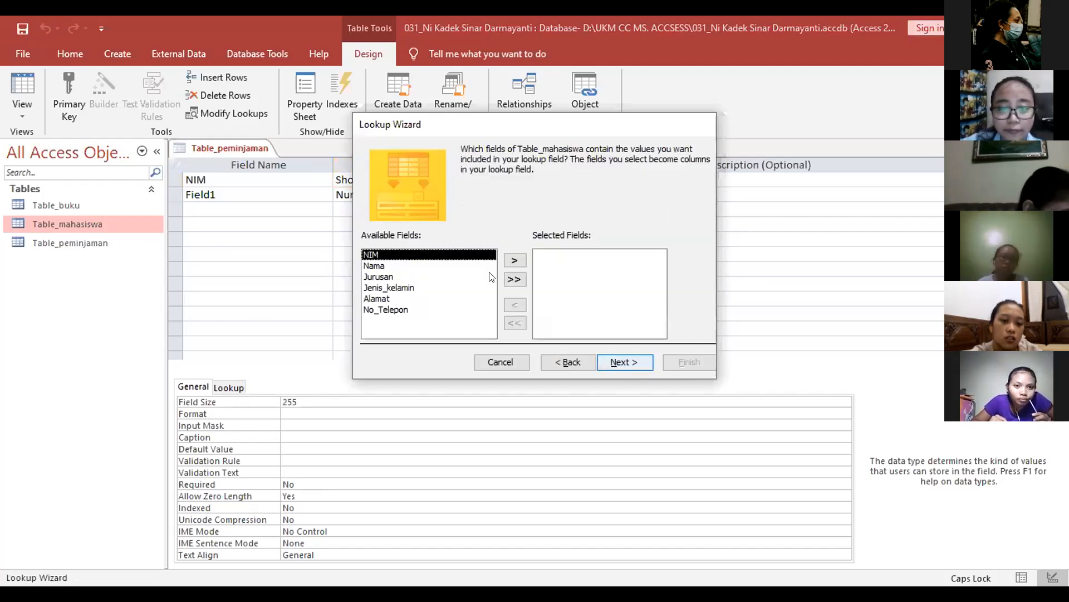
left_click(517, 257)
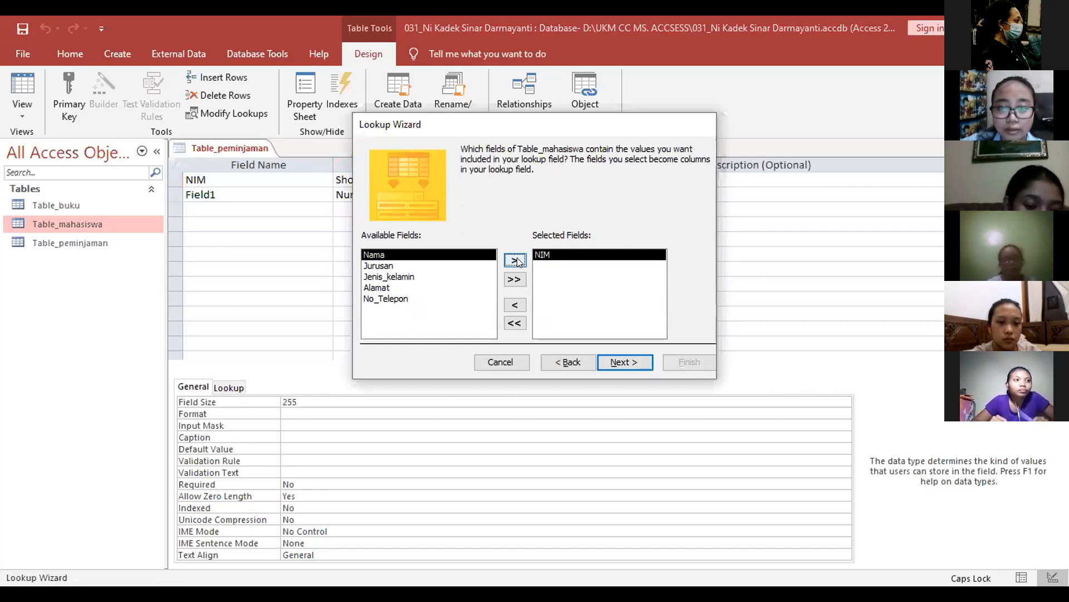
Step: Sort the NIM lookup descending, finish the wizard and save the table
key("Return")
left_click(490, 200)
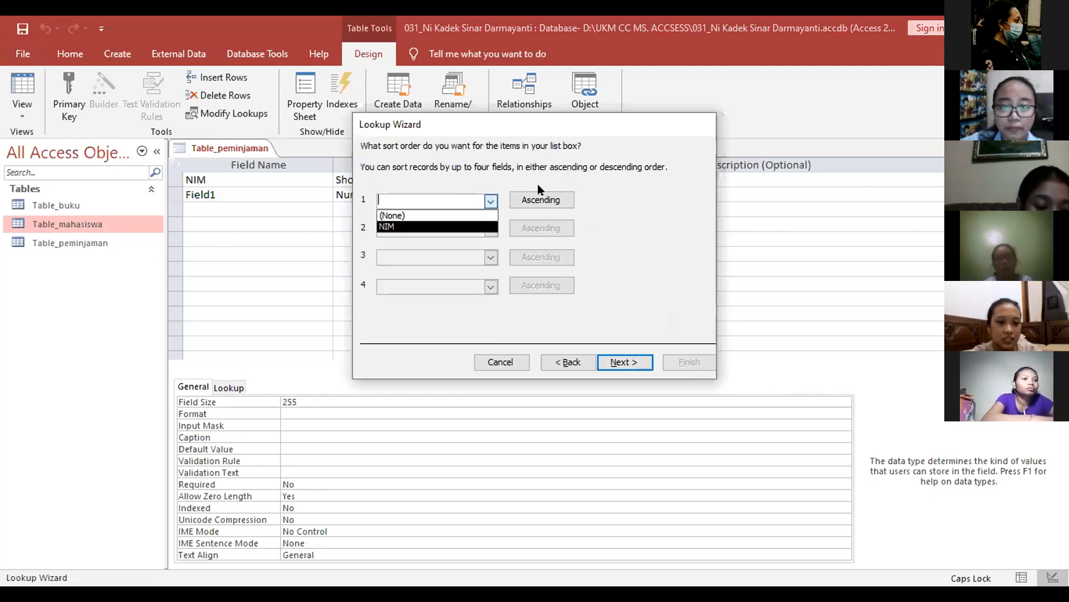
key("Return")
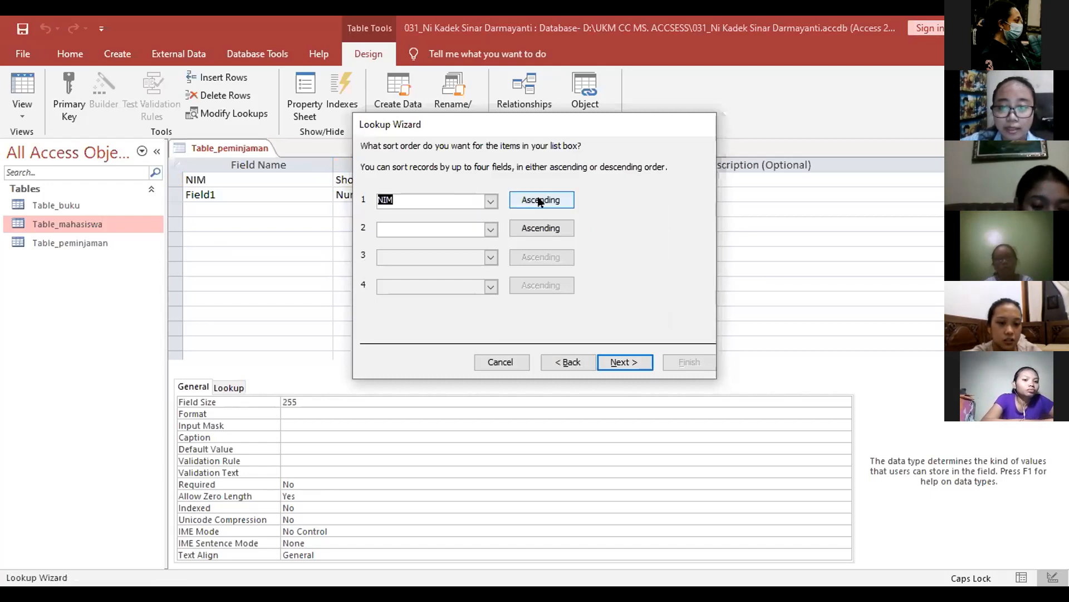
left_click(539, 201)
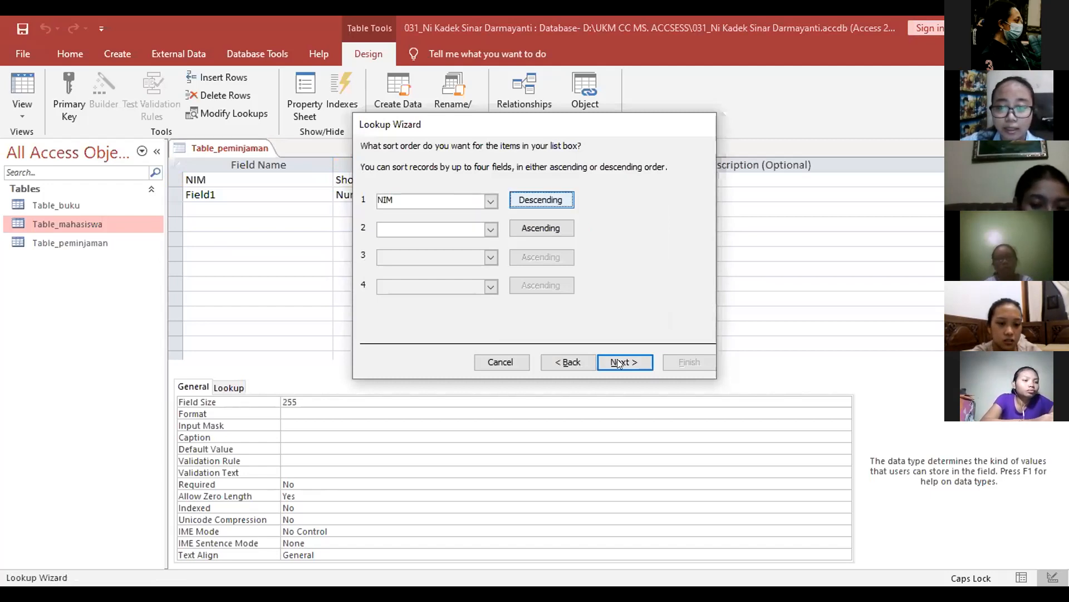
left_click(618, 363)
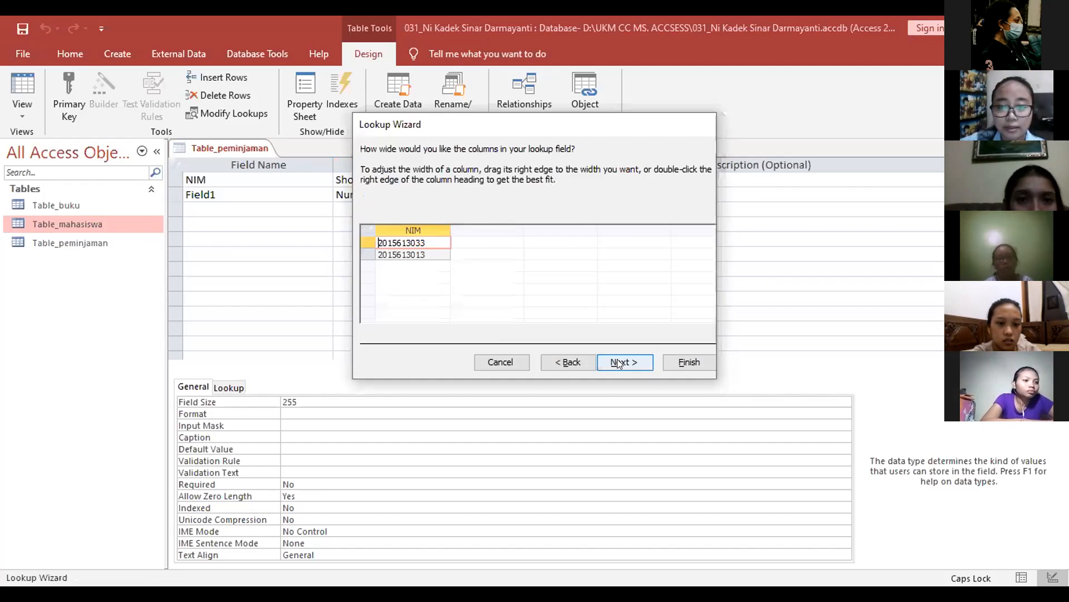
left_click(665, 363)
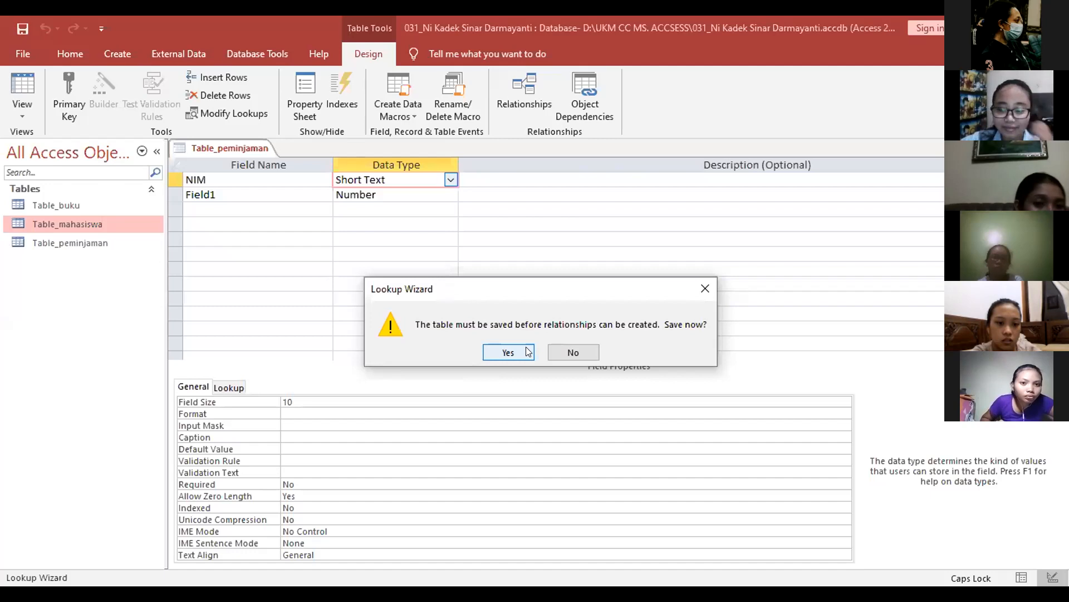
left_click(527, 352)
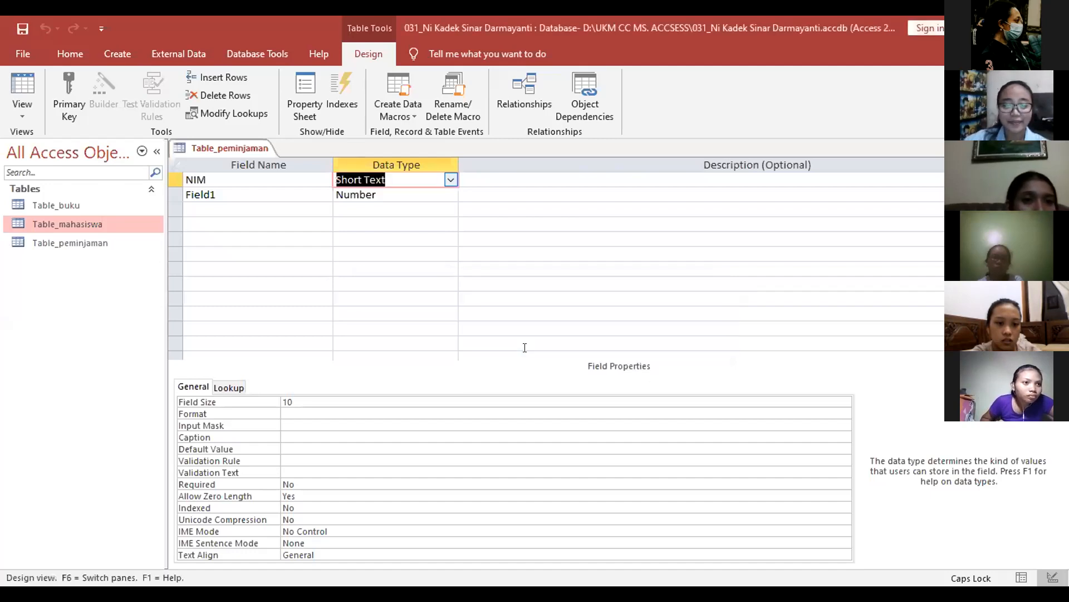
Step: Rename Field1 to Kode_buku
left_click(301, 197)
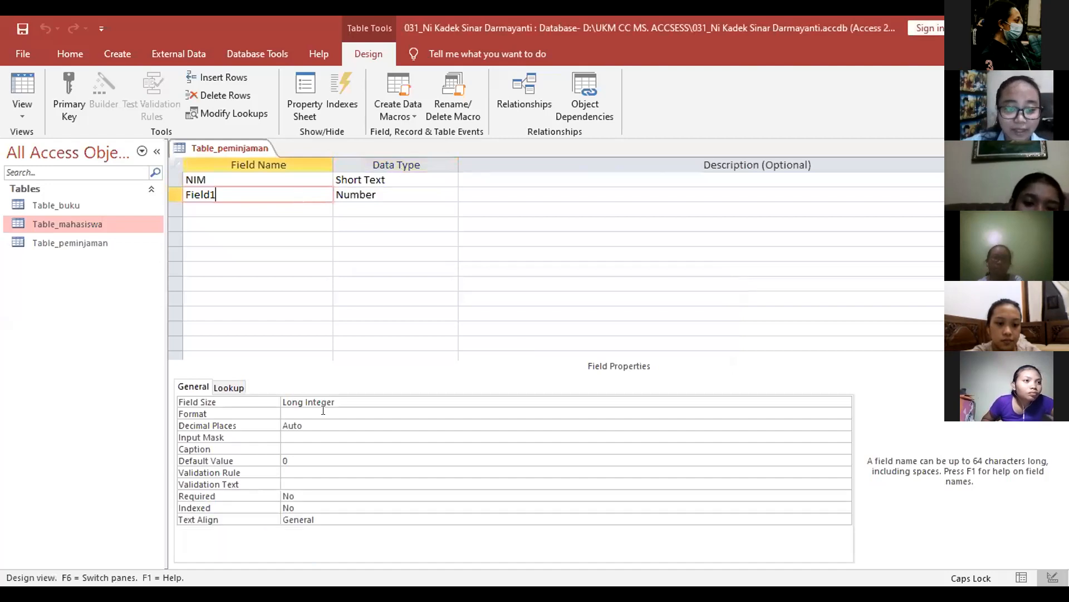
left_click(350, 400)
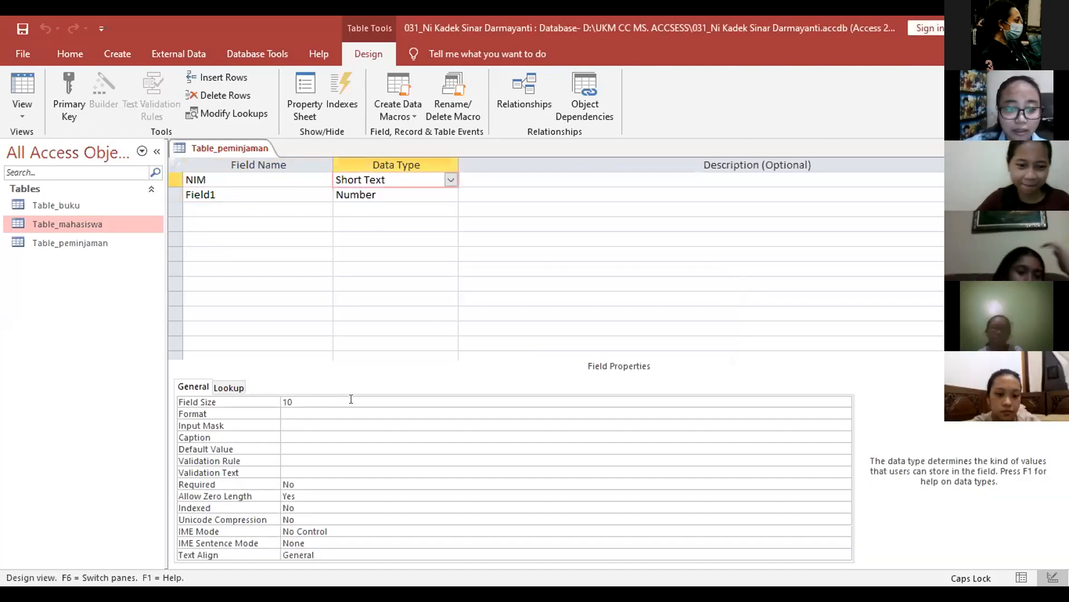
left_click(245, 192)
key("BackSpace")
key("BackSpace")
key("BackSpace")
key("BackSpace")
key("BackSpace")
key("BackSpace")
type("k")
key("BackSpace")
key("Caps_Lock")
type("K")
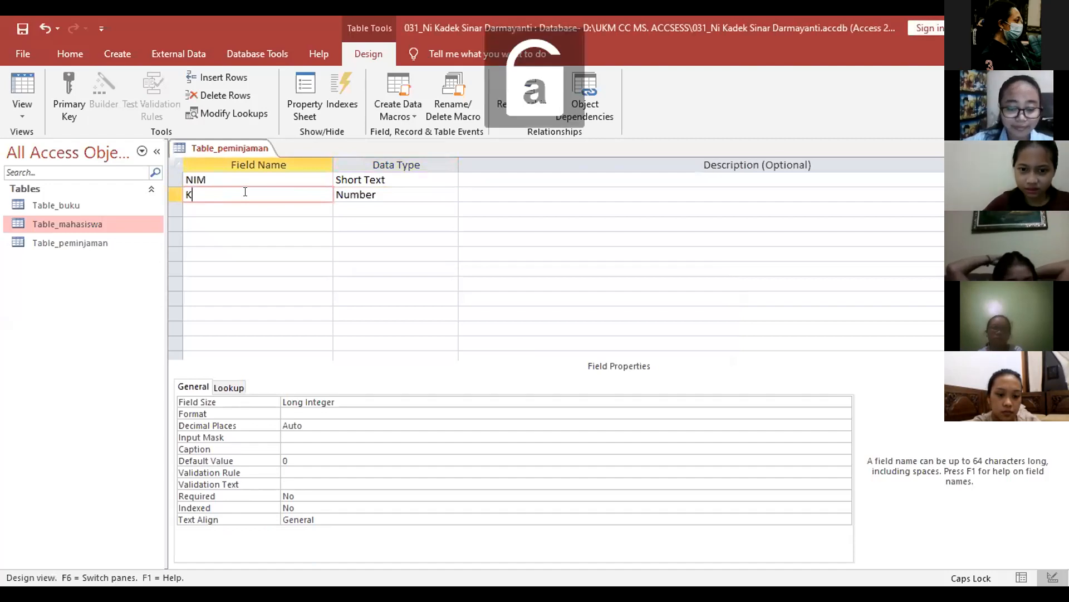
type("ode")
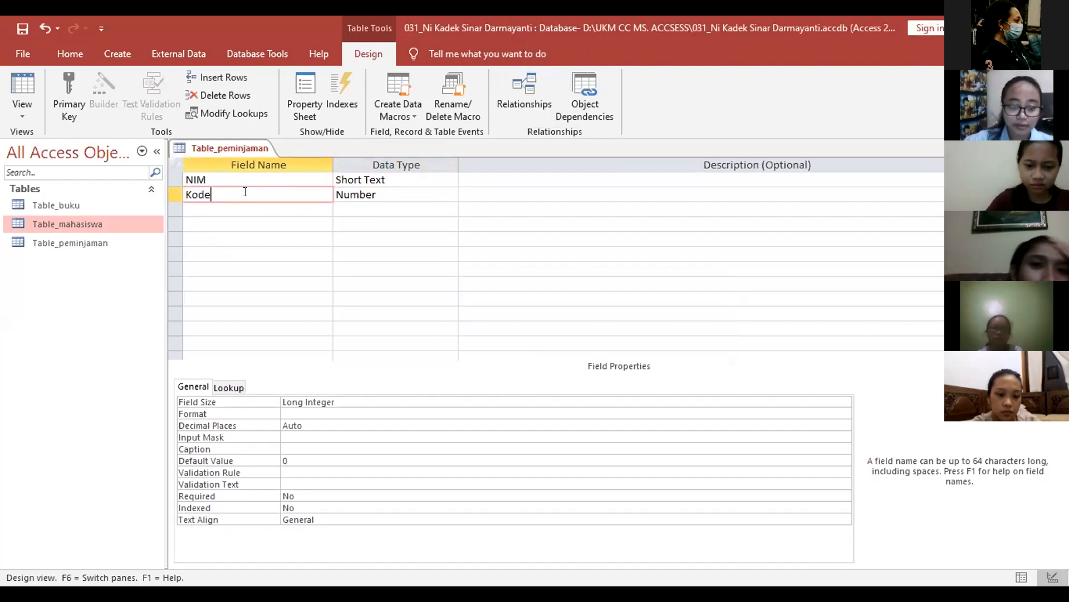
type("_bu")
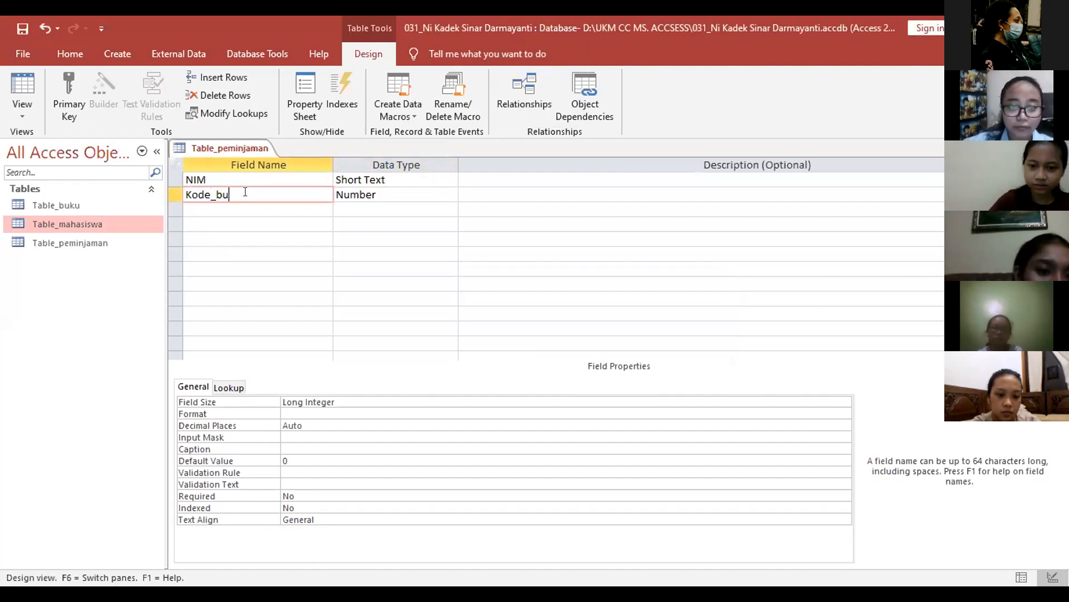
type("ku")
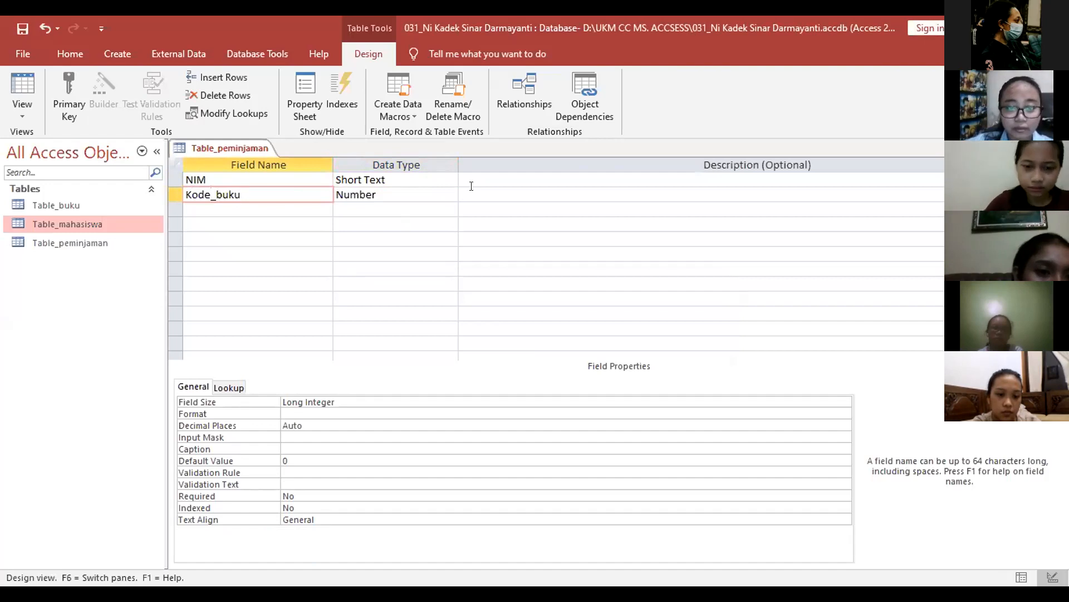
key("Down")
key("Down")
key("Right")
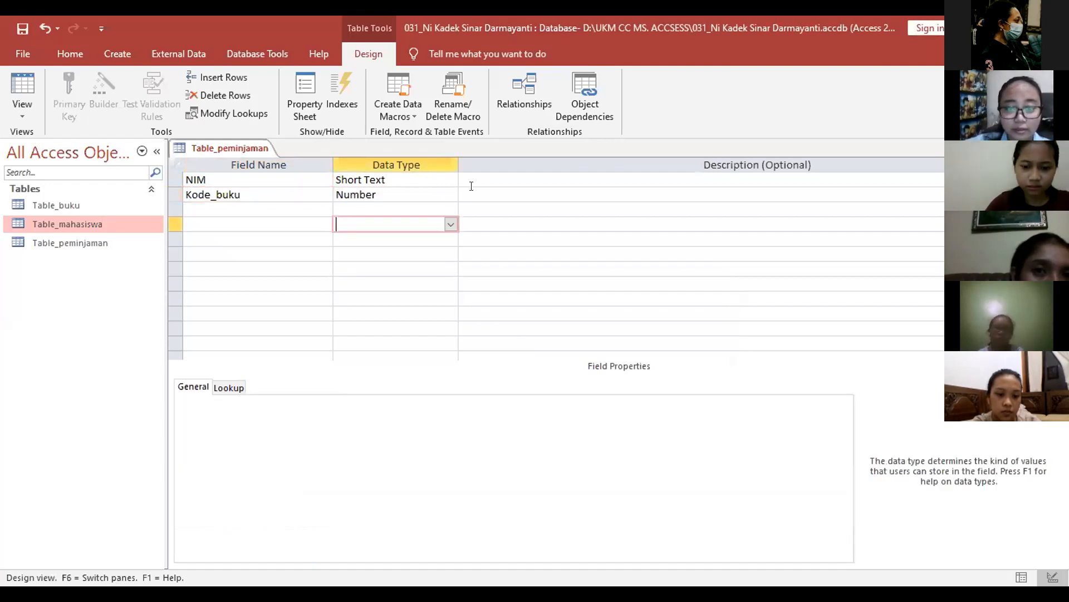
Step: Set Kode_buku's data type to Short Text
left_click(522, 190)
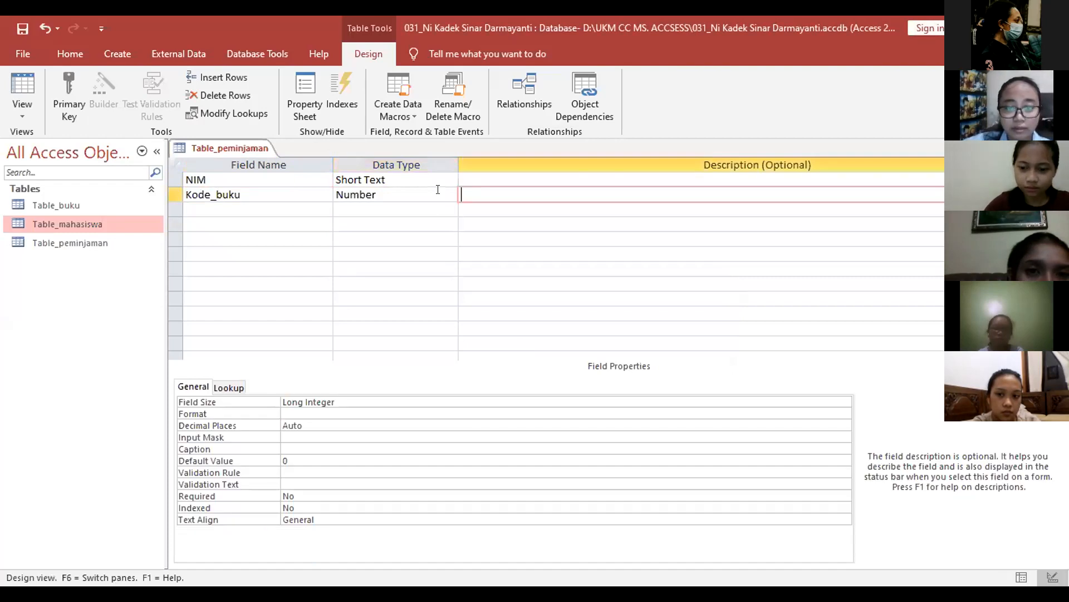
double_click(437, 190)
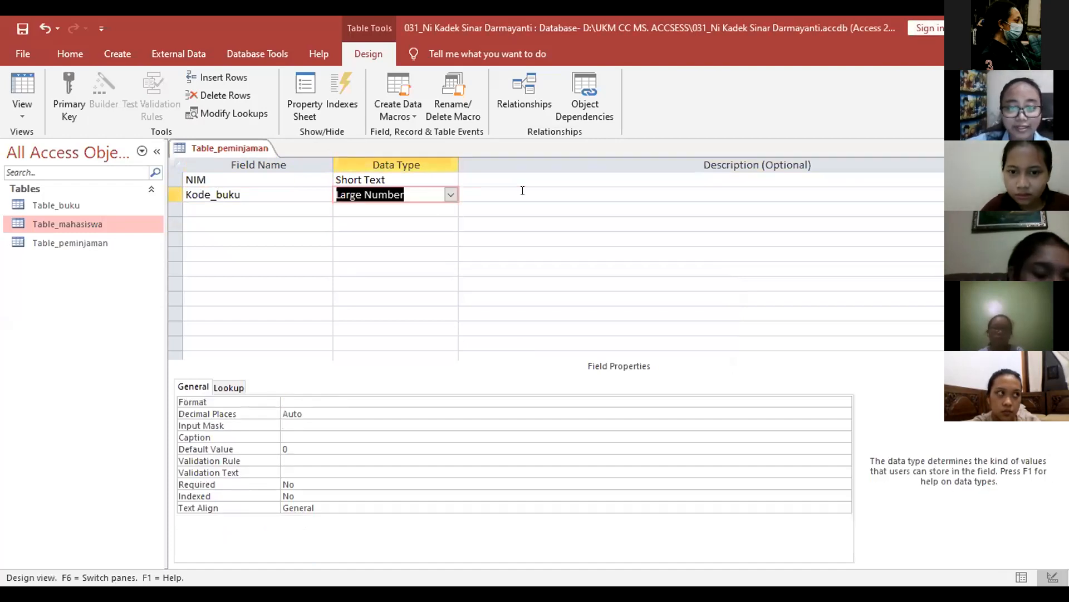
left_click(451, 194)
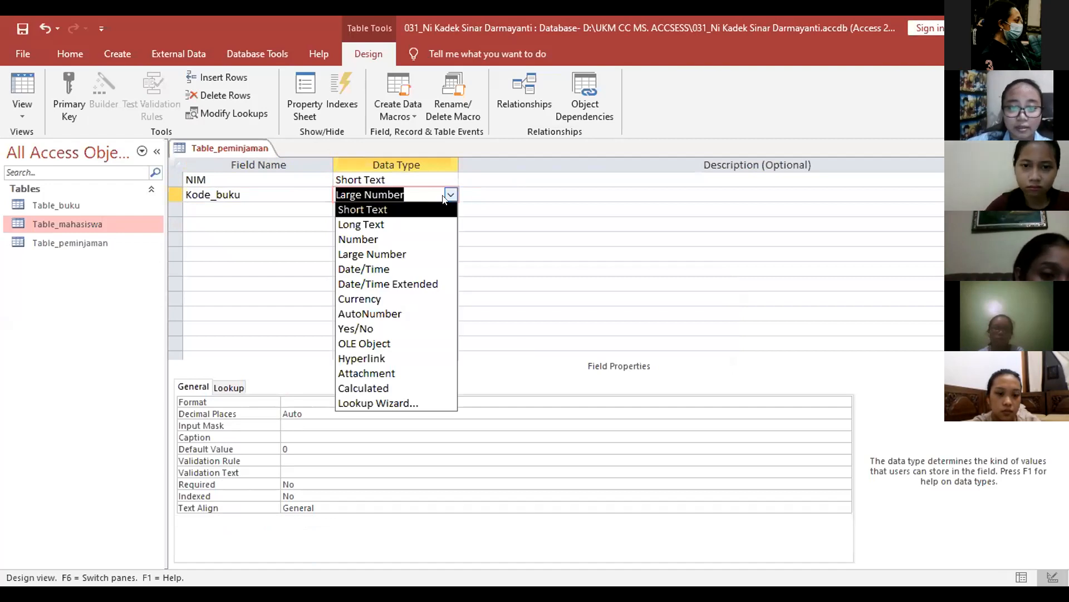
left_click(395, 402)
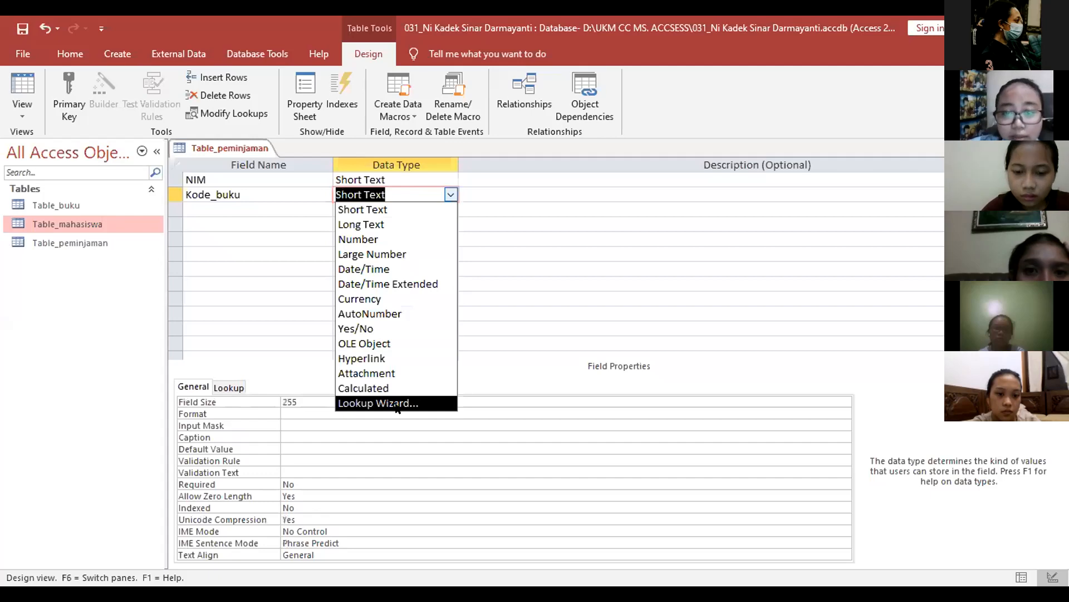
Step: Start a Kode_buku lookup from Table_buku and add its Kode_buku column
key("Return")
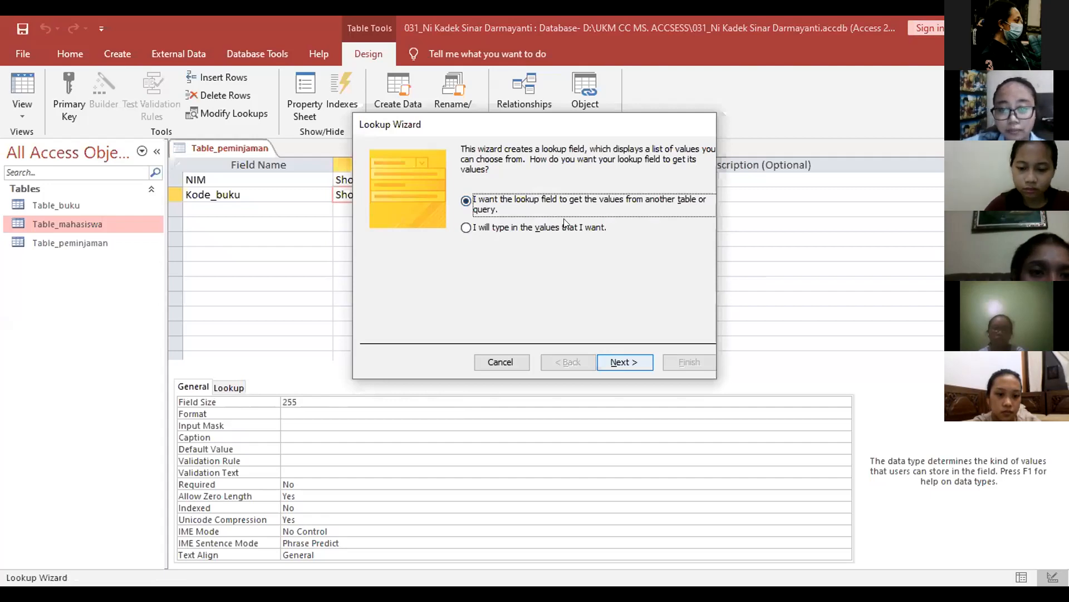
key("Return")
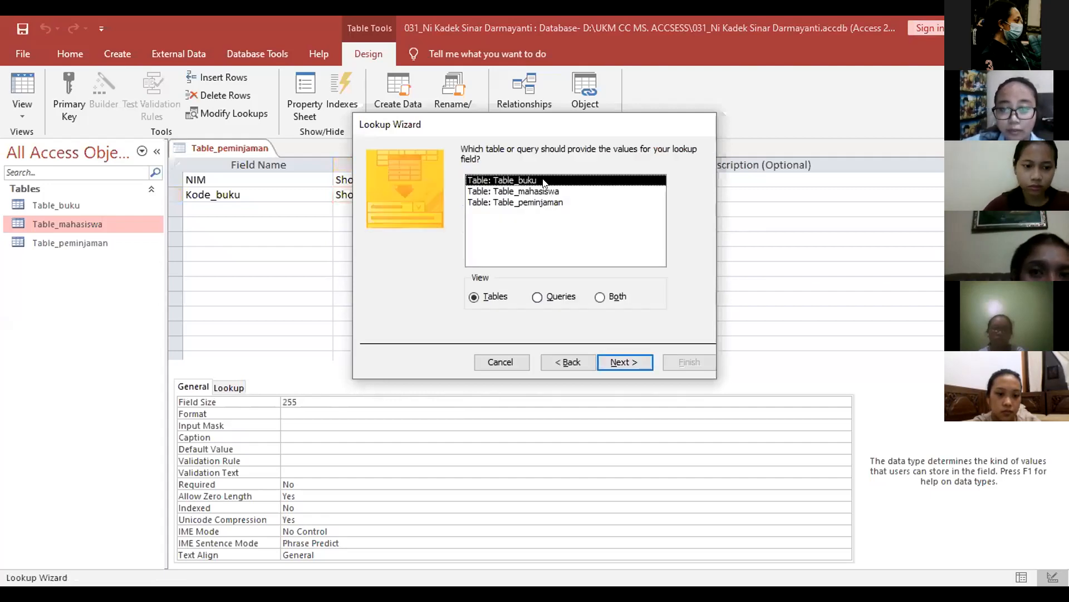
left_click(623, 359)
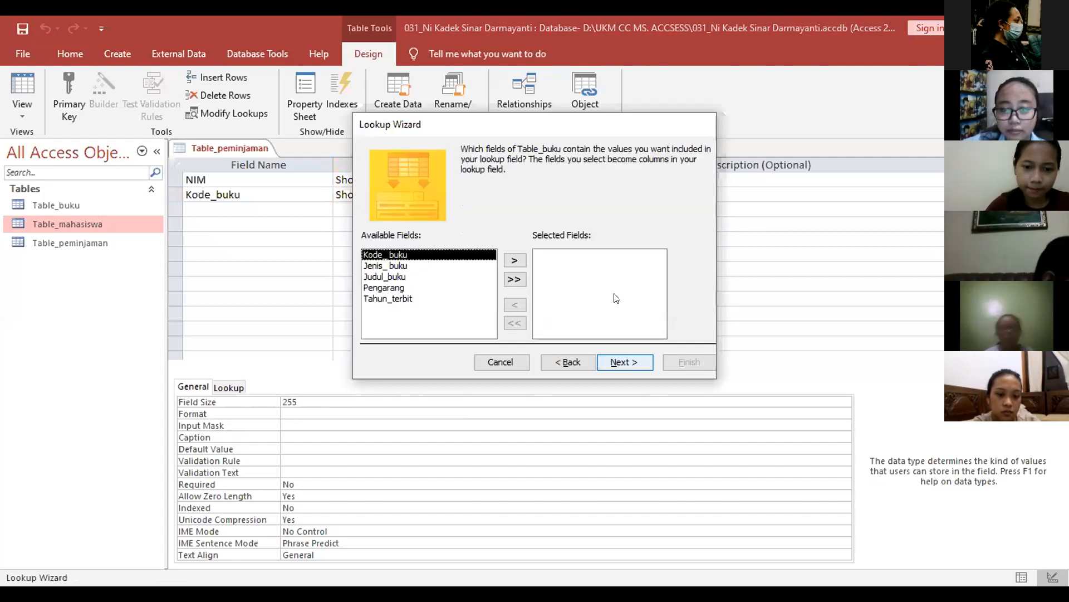
left_click(512, 260)
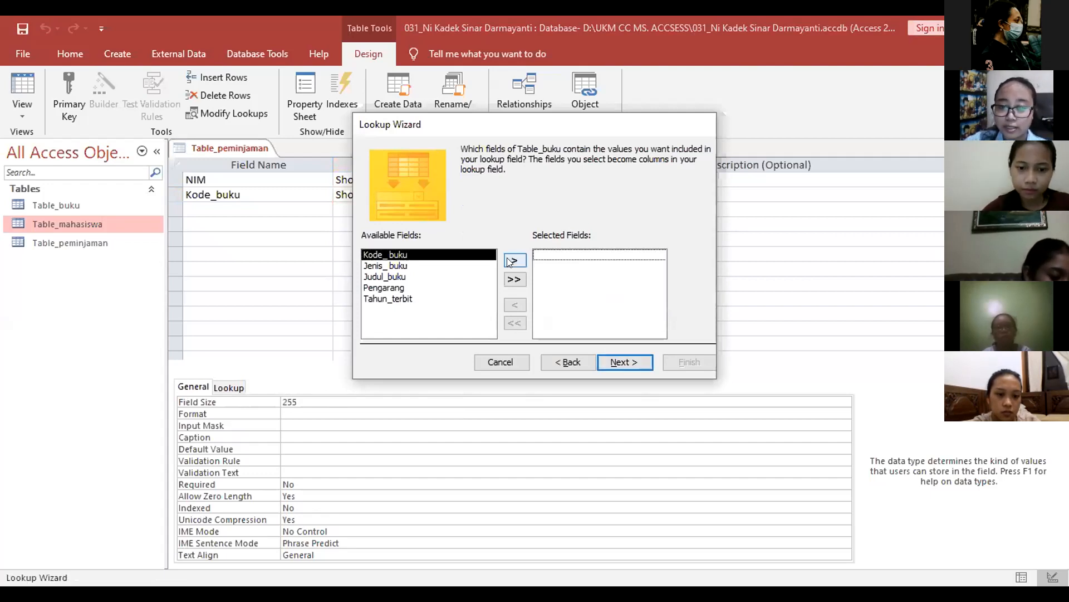
left_click(513, 260)
left_click(617, 363)
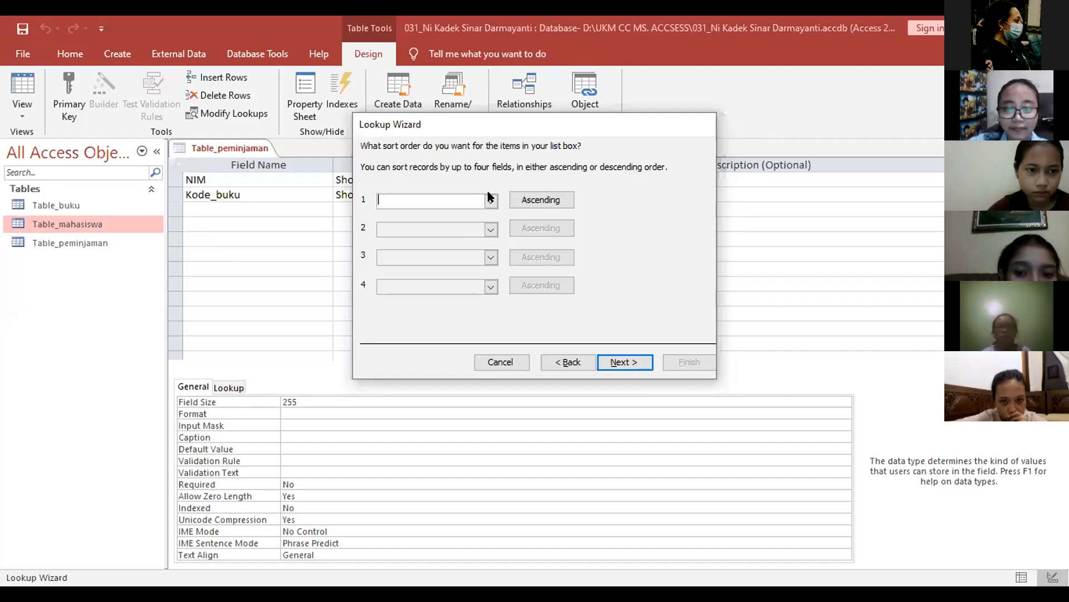
Step: Sort the Kode_buku lookup descending, finish the wizard and save the table
left_click(471, 223)
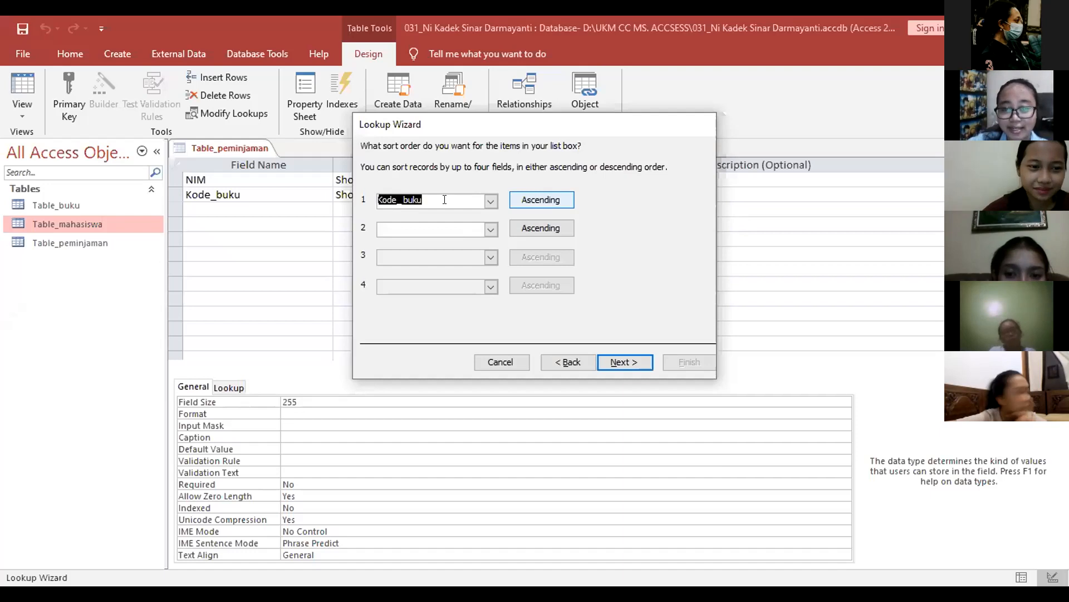
left_click(519, 203)
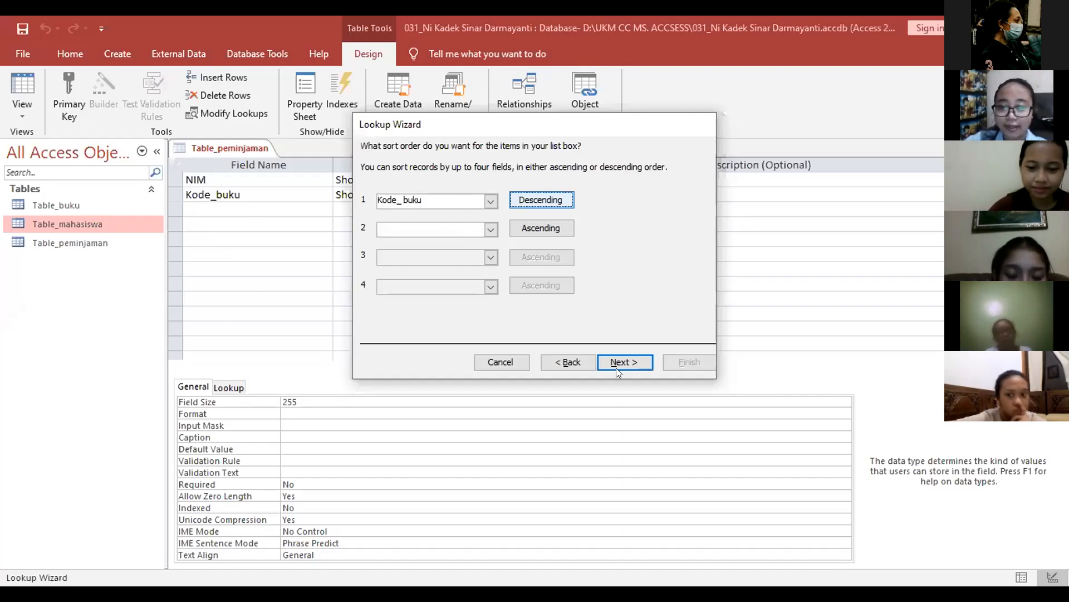
left_click(631, 357)
left_click(631, 359)
left_click(632, 361)
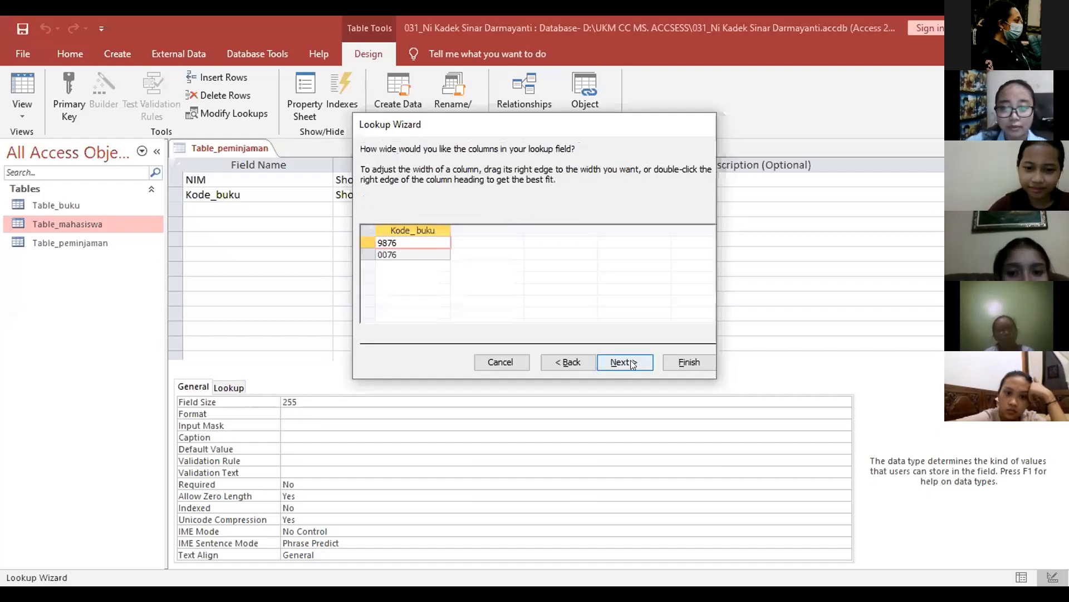
left_click(630, 360)
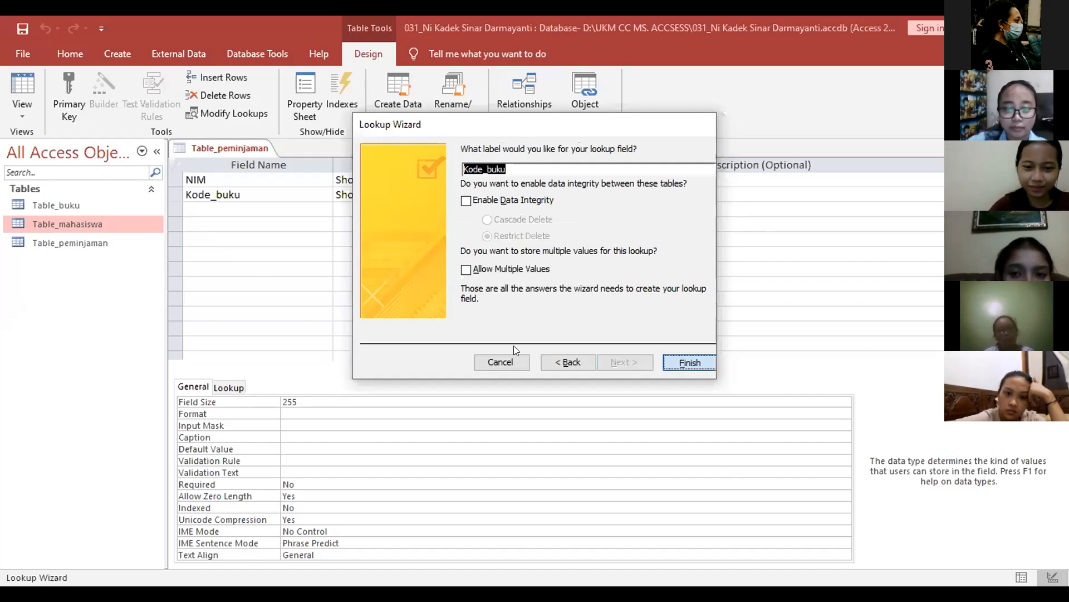
key("Return")
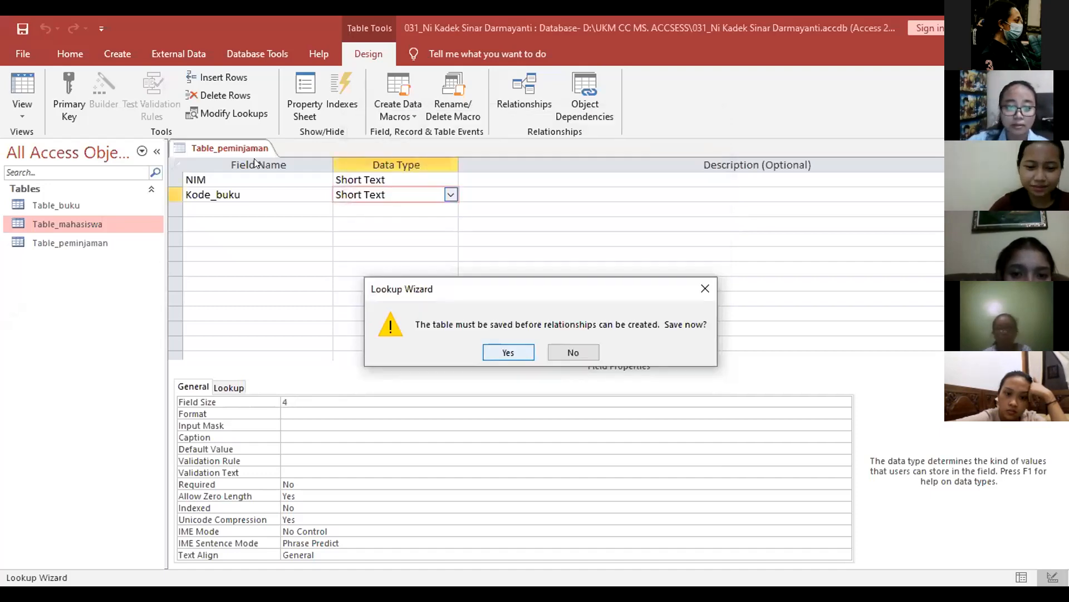
key("Return")
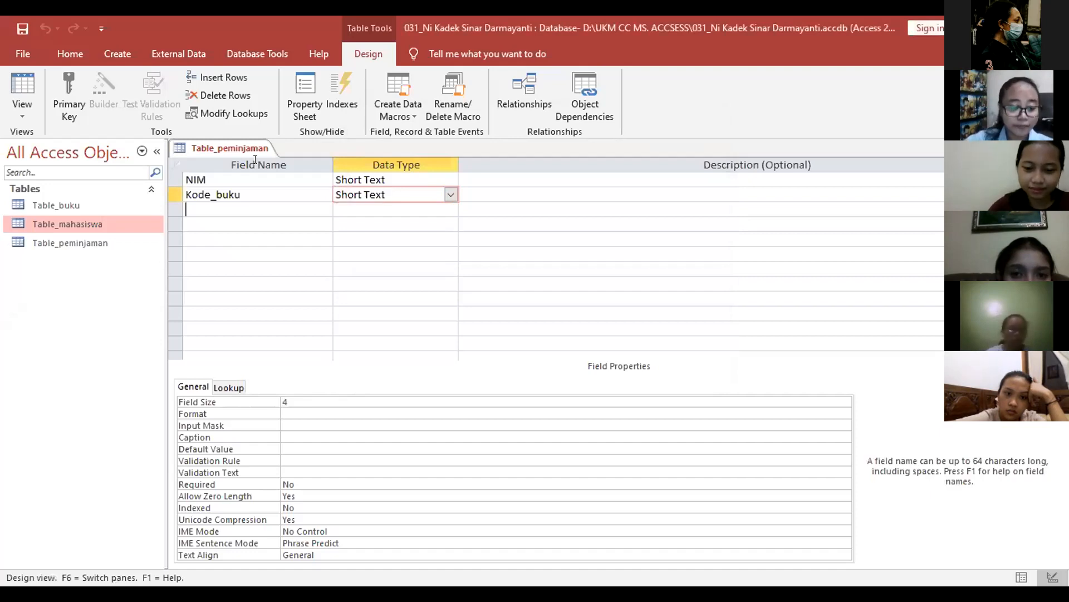
Step: Add a third field named Tanggal_pinjam
left_click(230, 211)
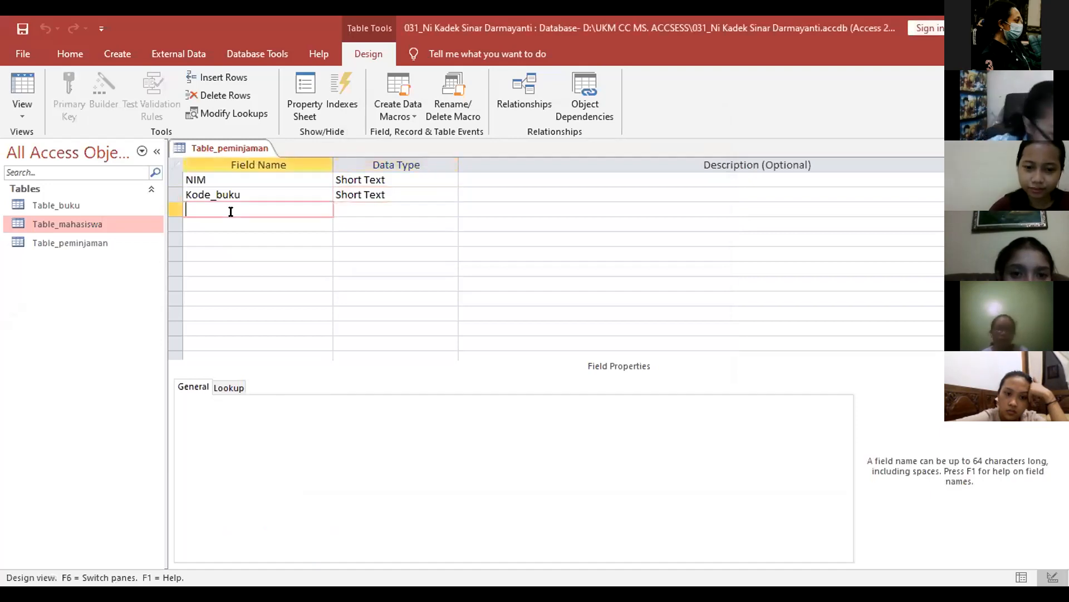
key("Caps_Lock")
type("T")
key("Caps_Lock")
type("anggal")
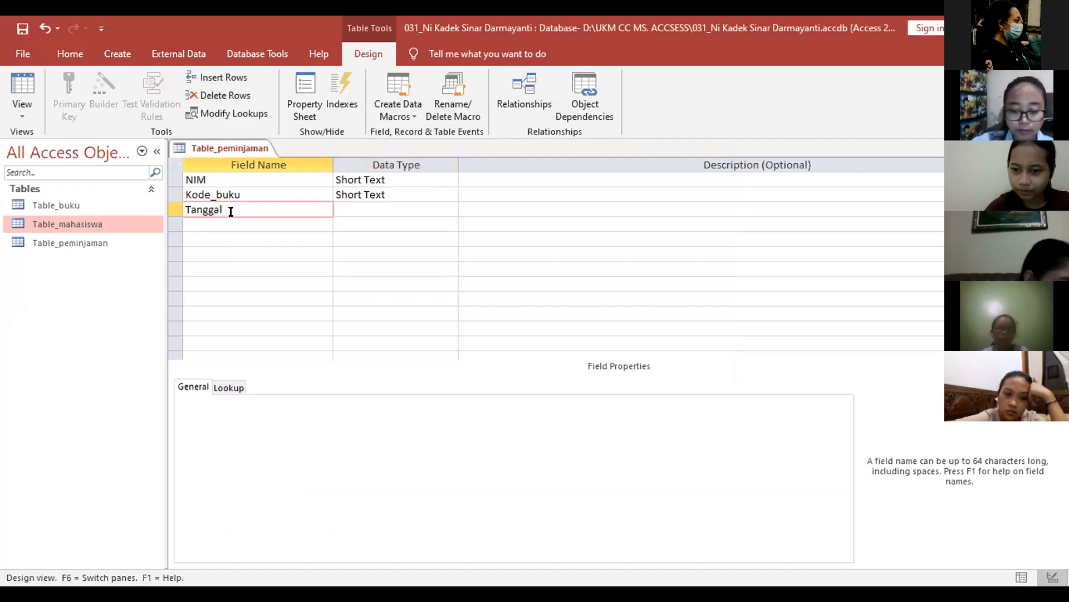
type("_pi")
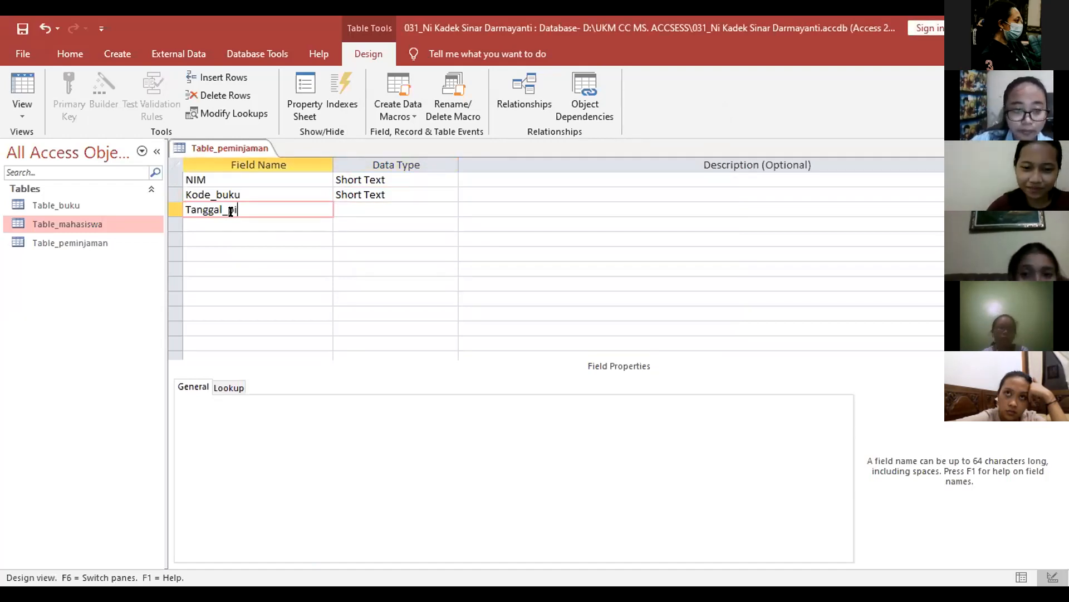
type("njam")
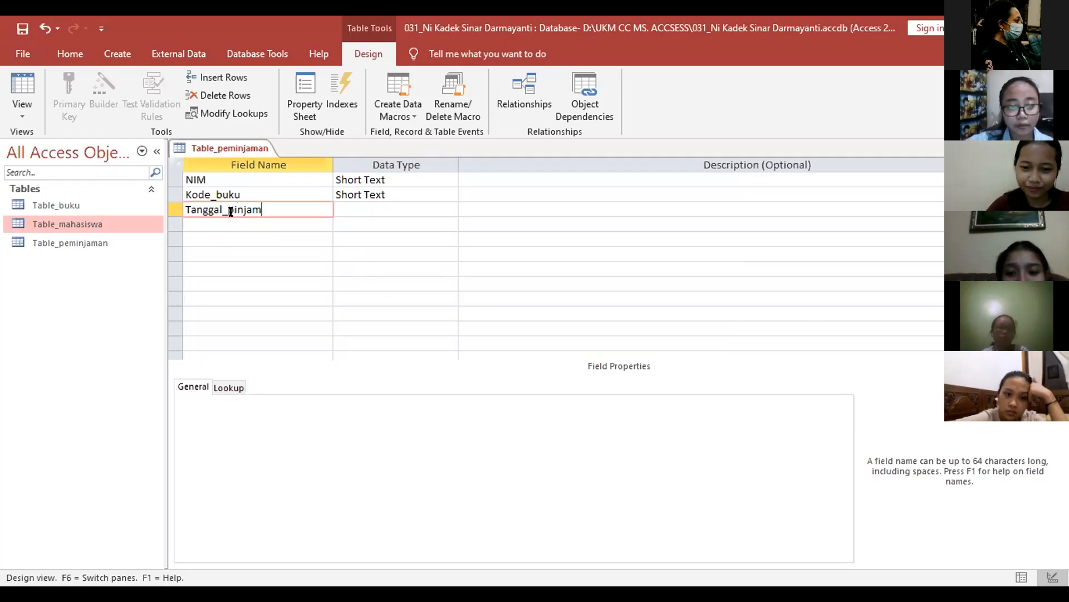
key("Tab")
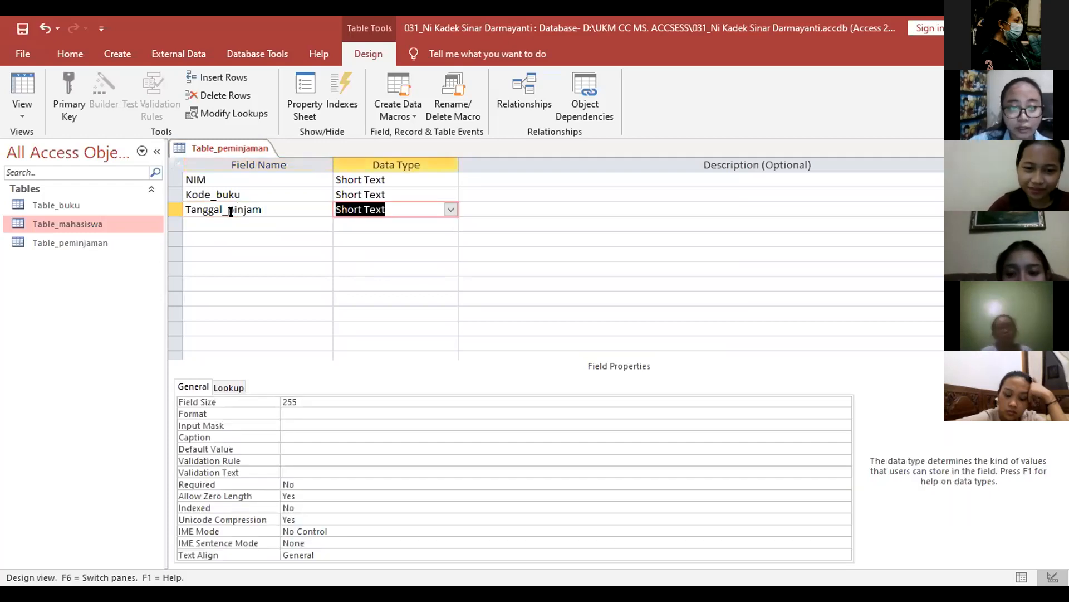
Step: Close the Data Macro Manager and make Tanggal_pinjam a Date/Time field
left_click(607, 328)
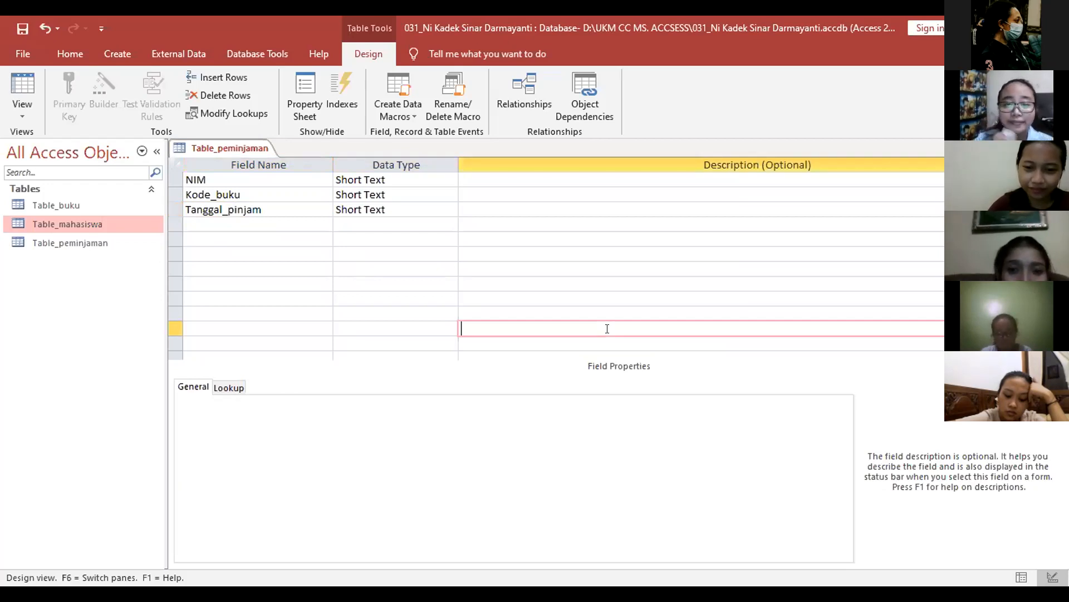
left_click(440, 113)
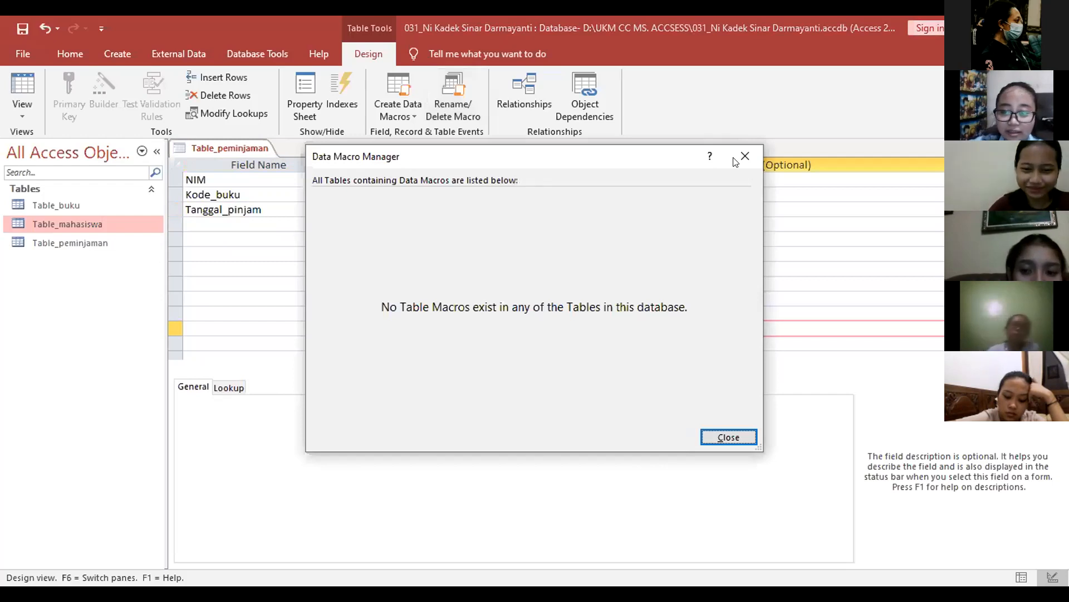
key("Escape")
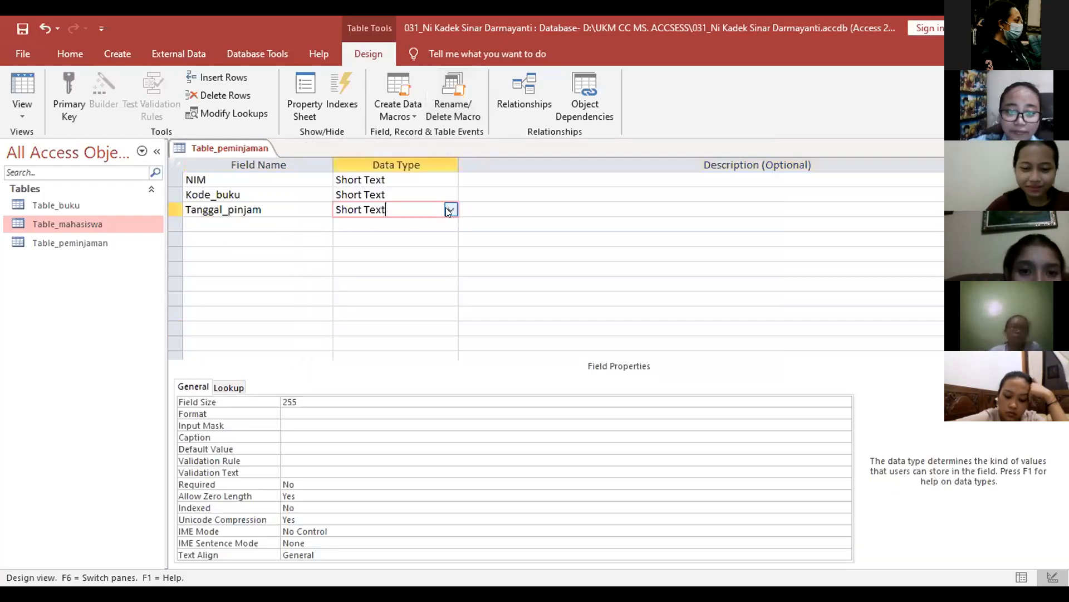
left_click(450, 209)
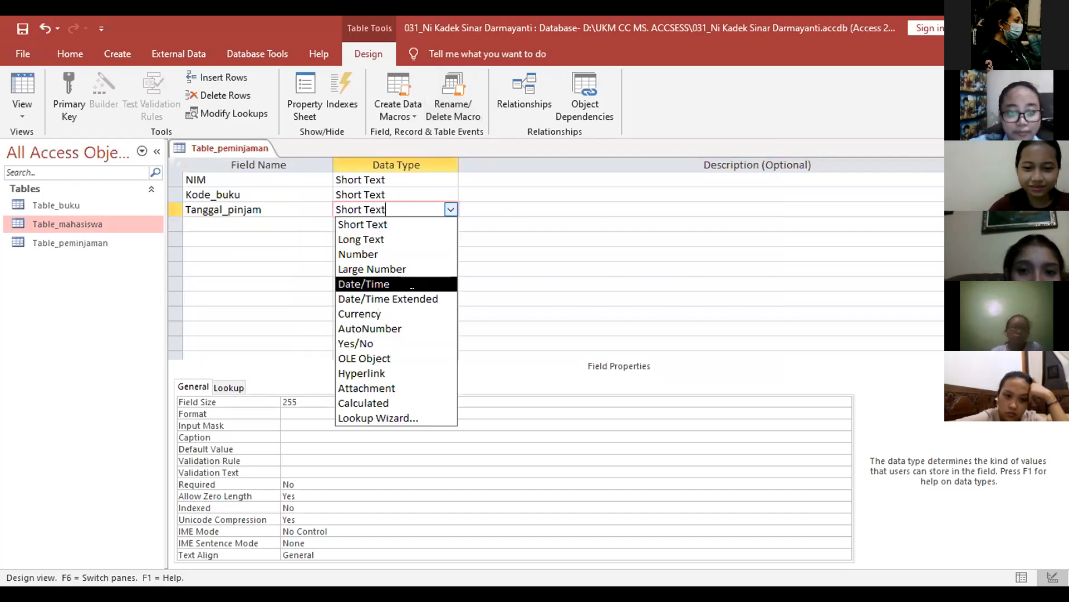
left_click(413, 284)
Step: Give Tanggal_pinjam the Long Date format
left_click(257, 222)
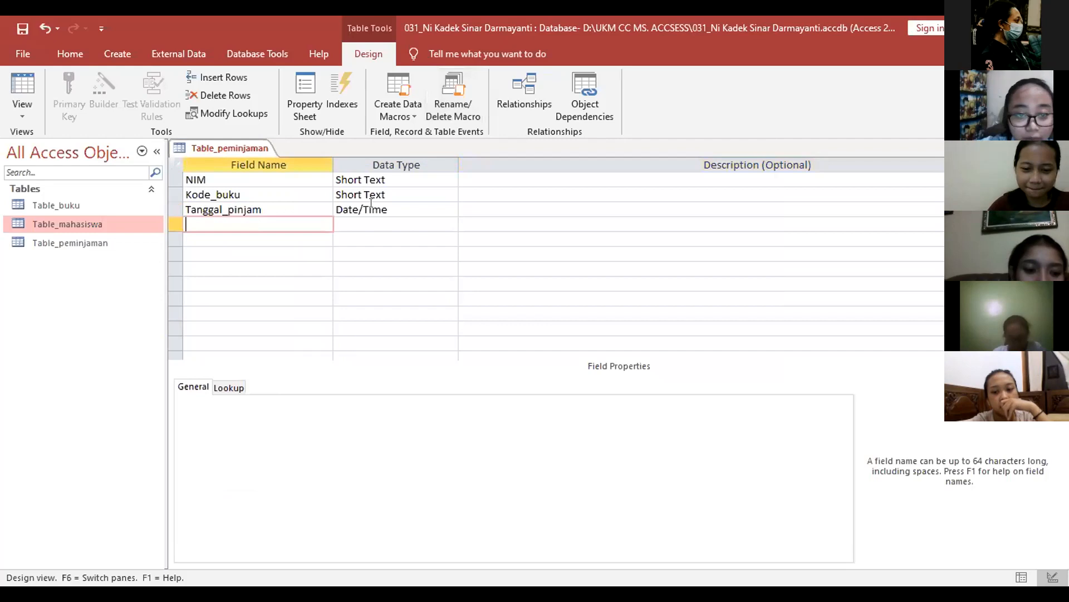
key("Up")
key("Right")
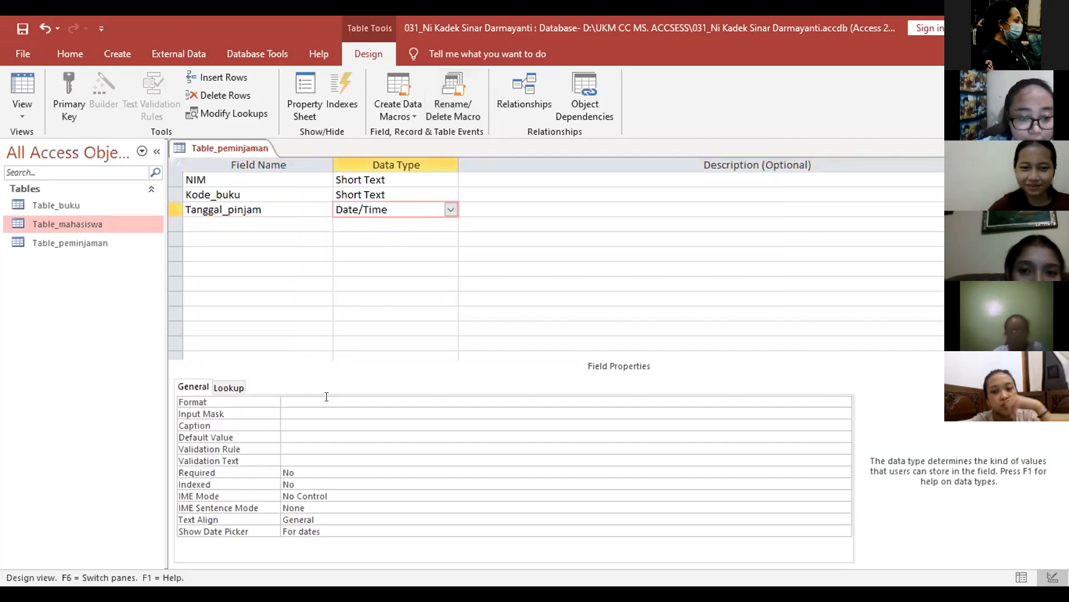
left_click(327, 396)
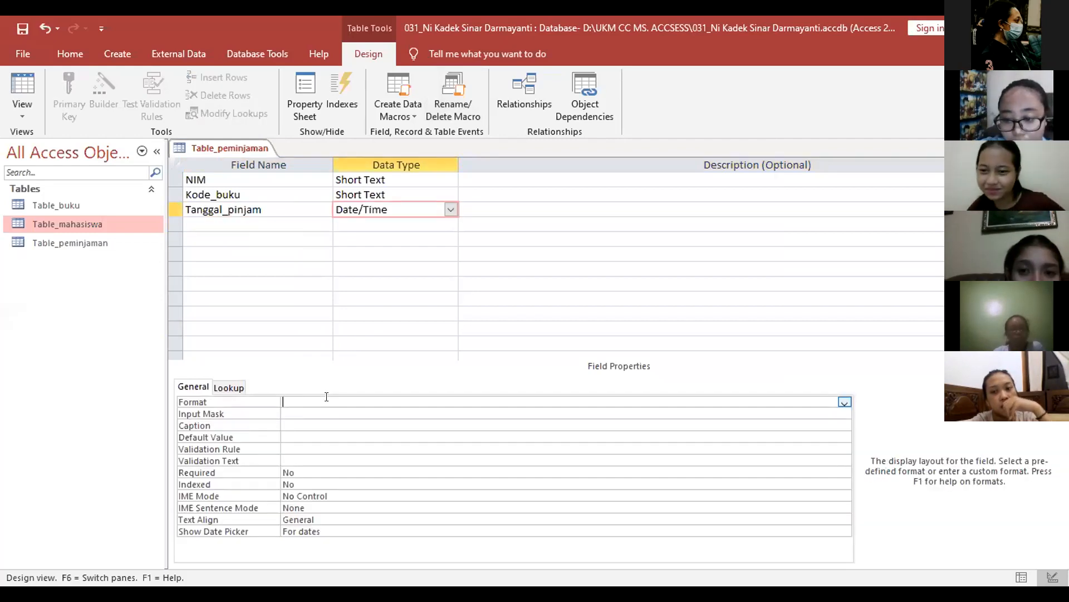
left_click(844, 401)
left_click(799, 423)
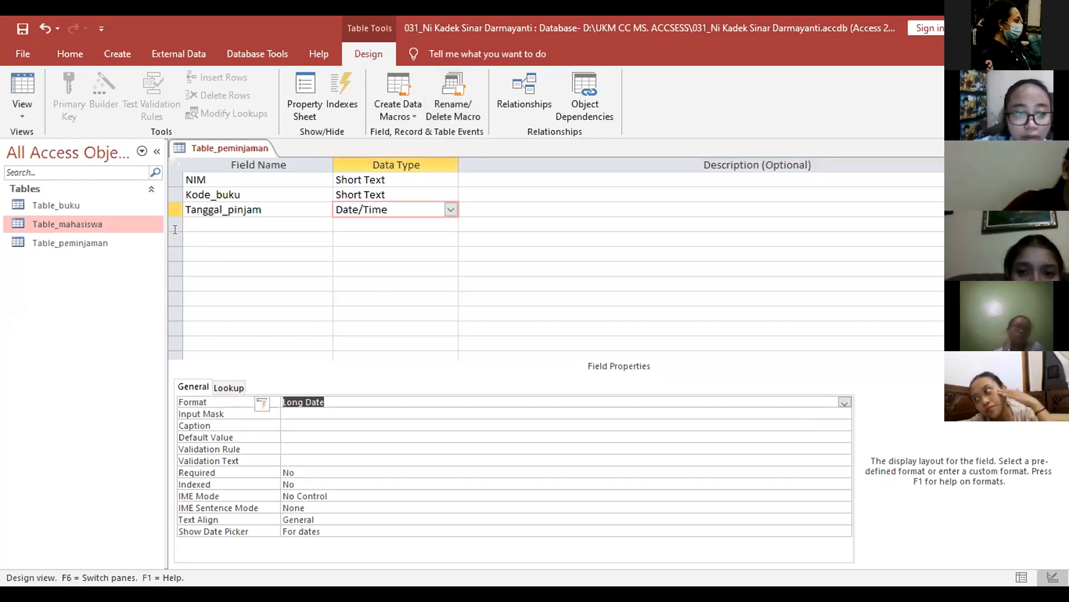
left_click(218, 221)
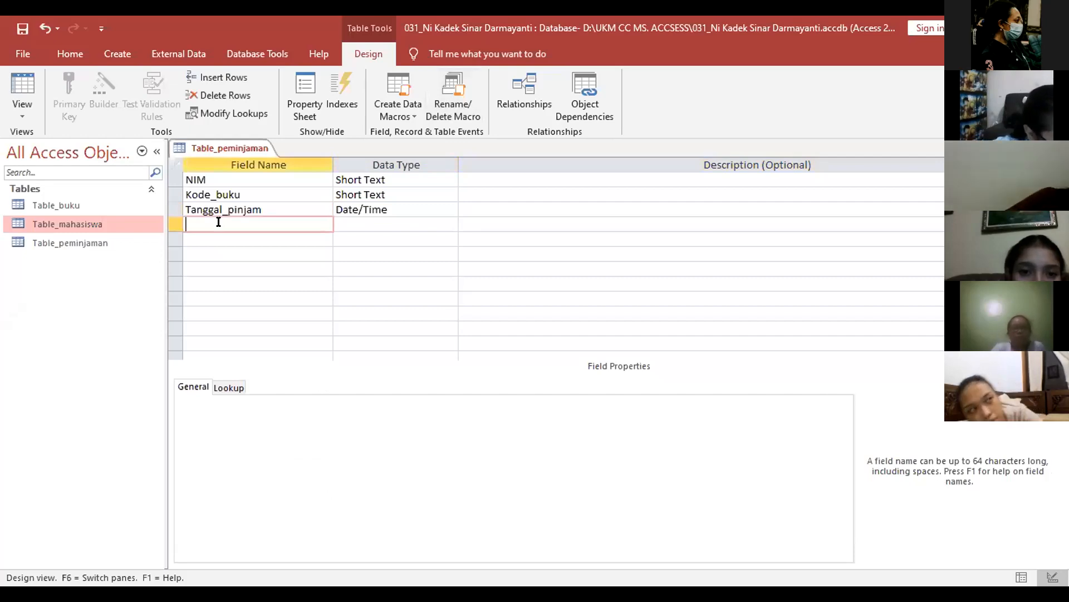
Step: Add a fourth field, Tanggal_kembali, with the Calculated data type
type("T")
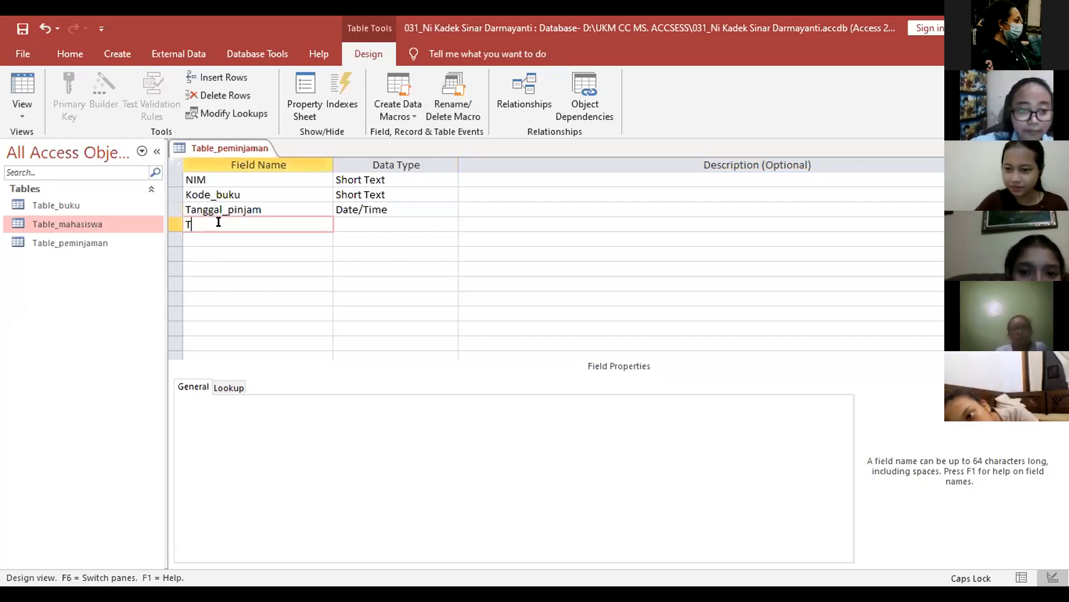
type("anggal")
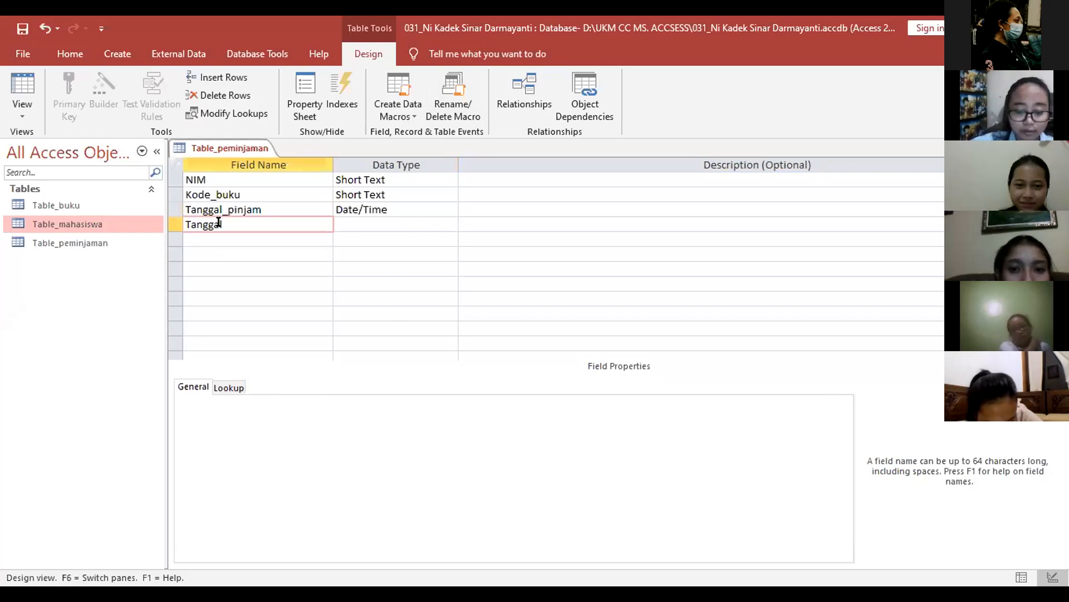
type("_kembal")
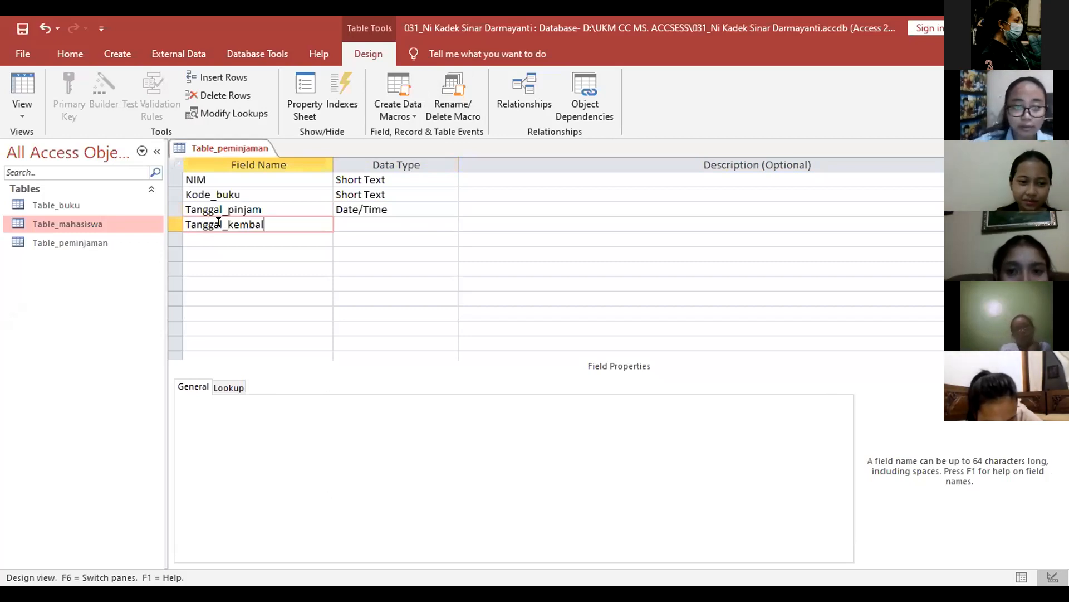
type("i")
key("Tab")
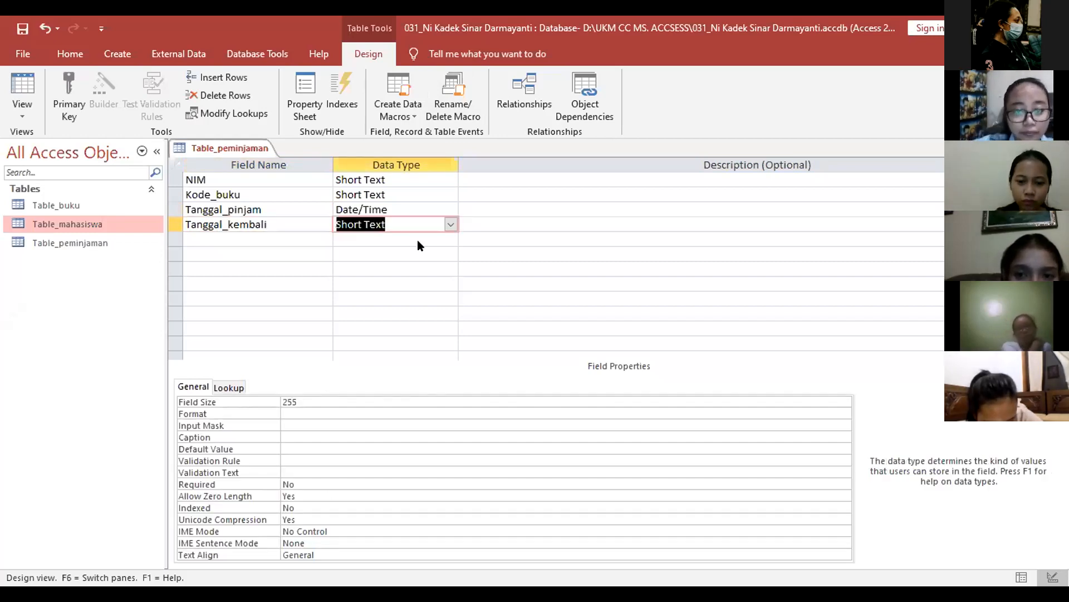
key("alt+Down")
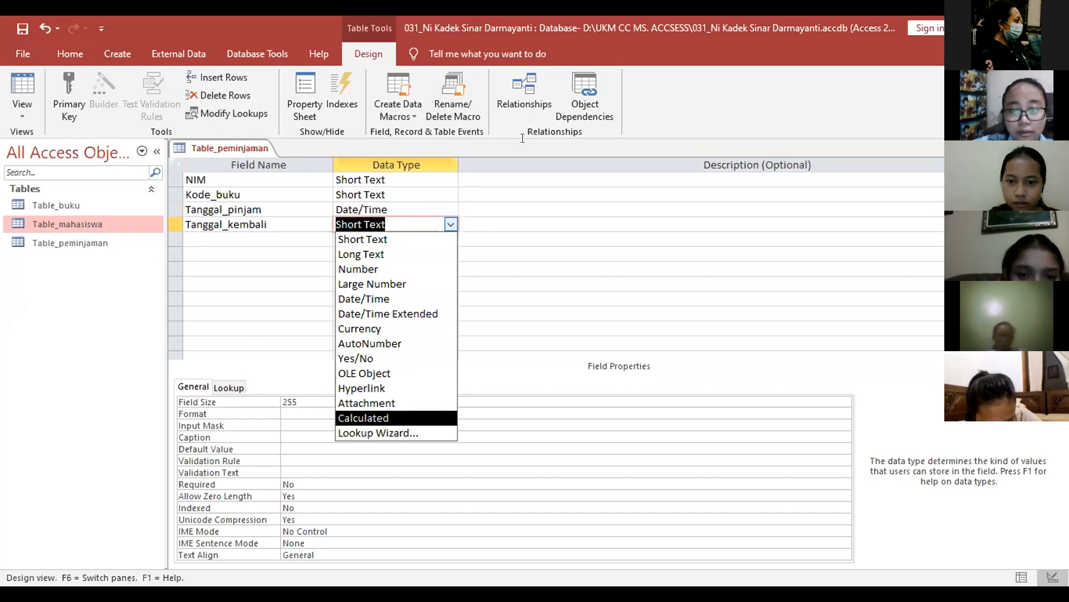
key("Return")
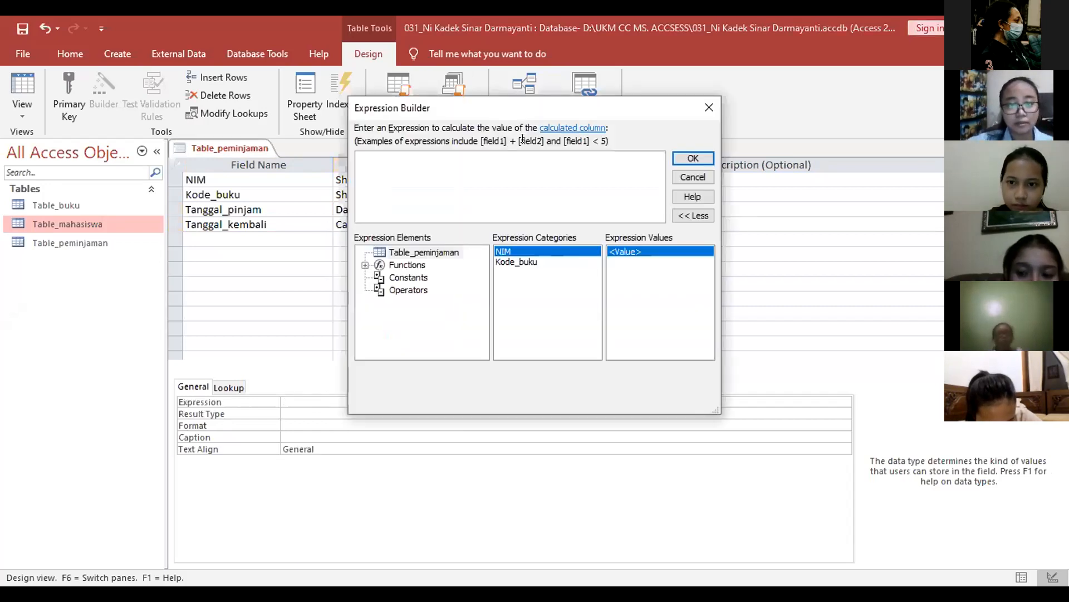
Step: Set Tanggal_kembali's expression to [Tanggal_pinjam]+7
left_click(460, 163)
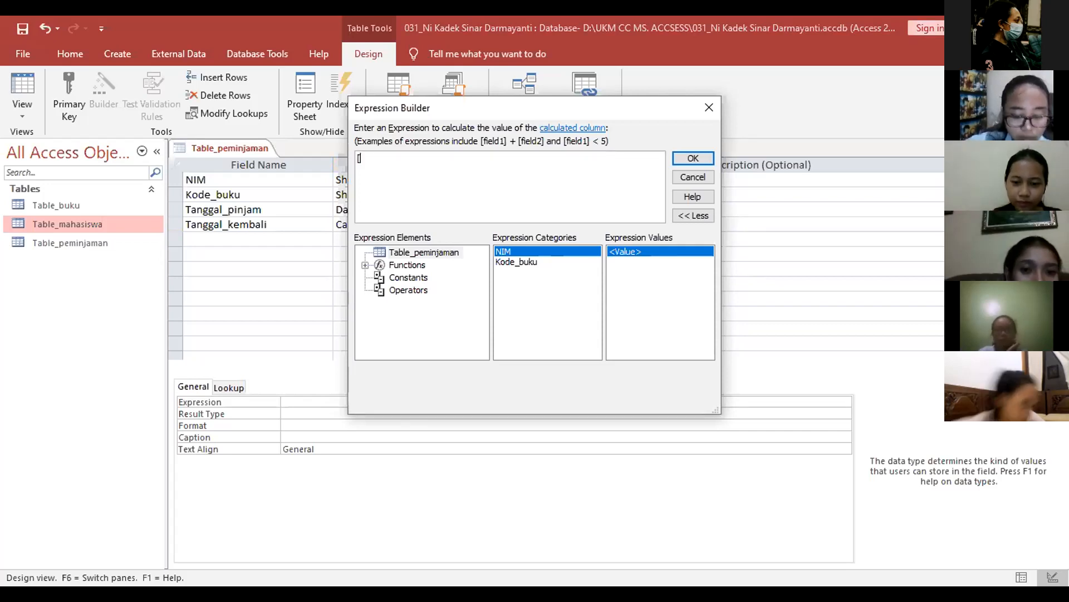
key("Caps_Lock")
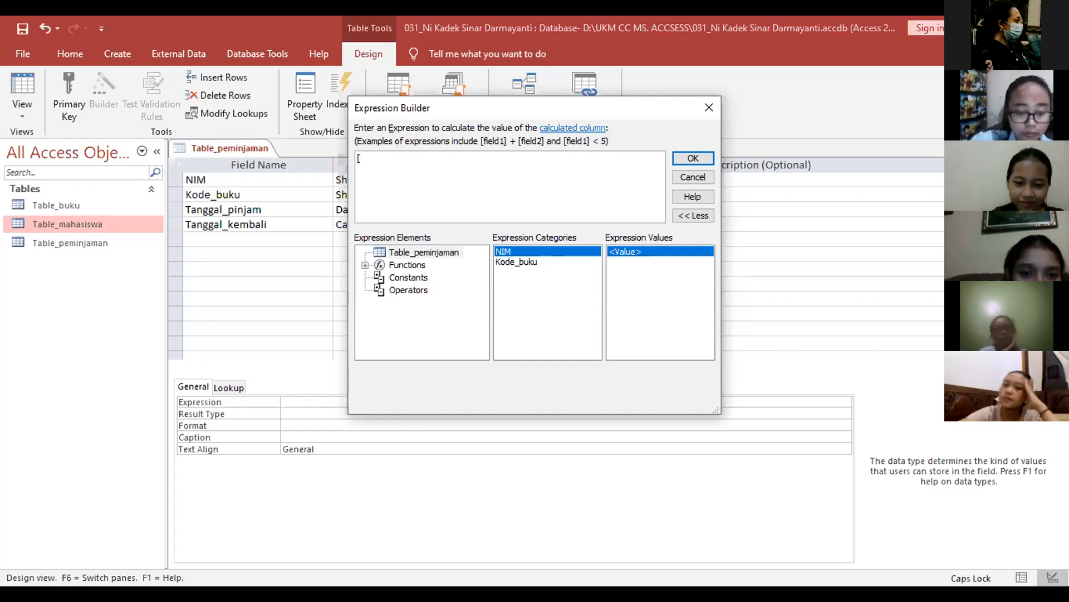
key("Caps_Lock")
type("Tanggal_pinjam] +7")
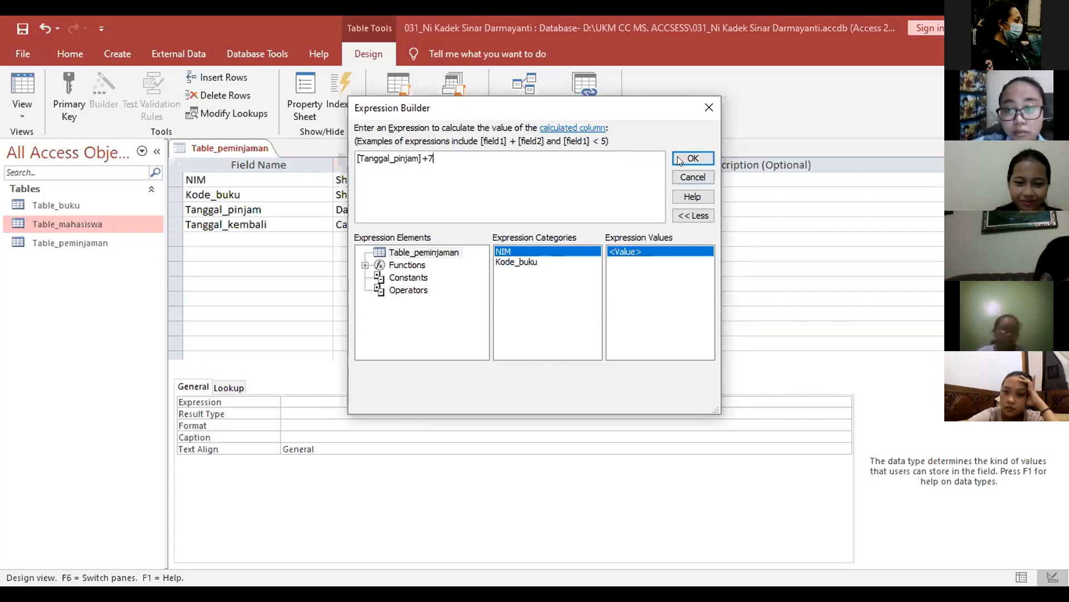
left_click(693, 158)
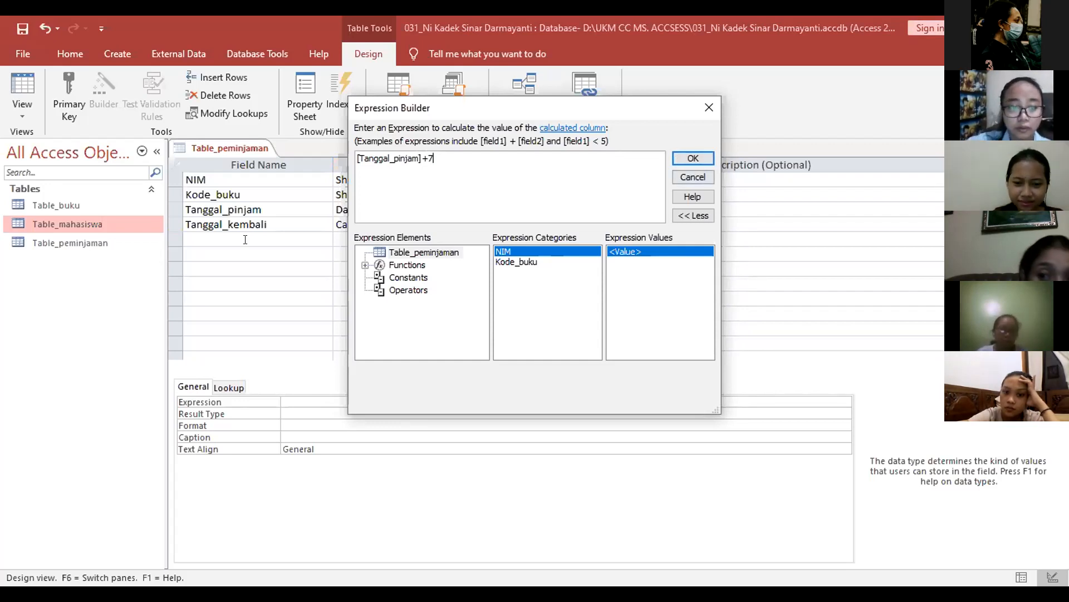
left_click(245, 239)
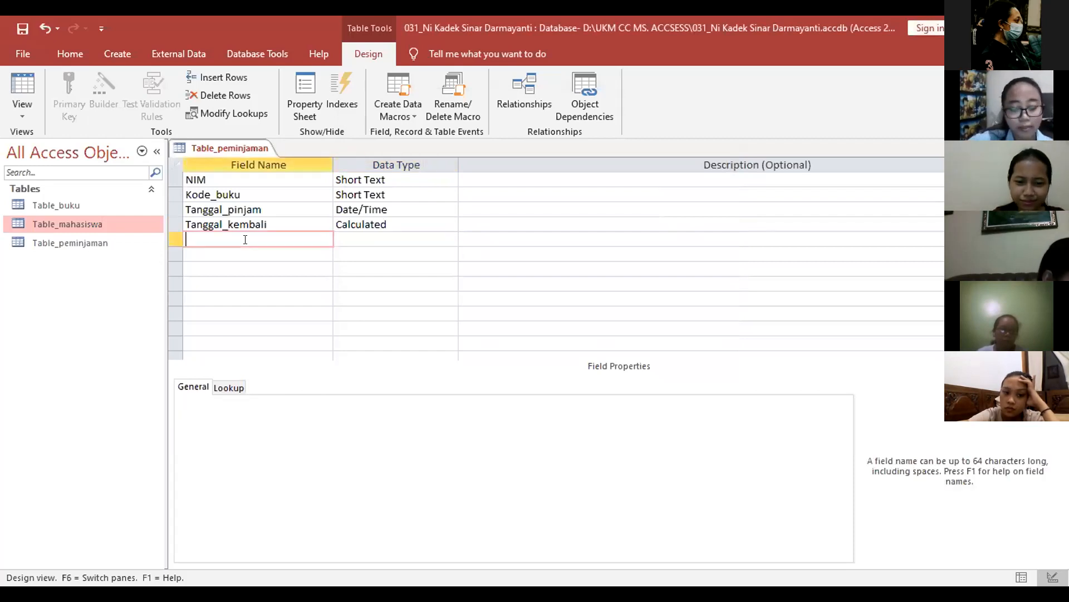
Step: Save Table_peminjaman using the Save command on its document tab
key("Caps_Lock")
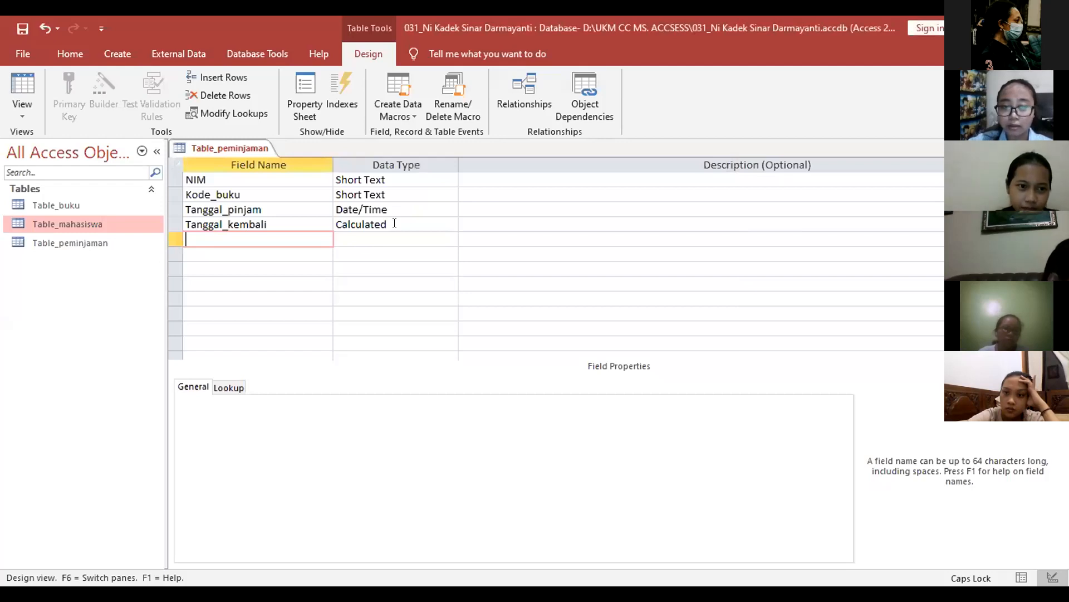
left_click(395, 223)
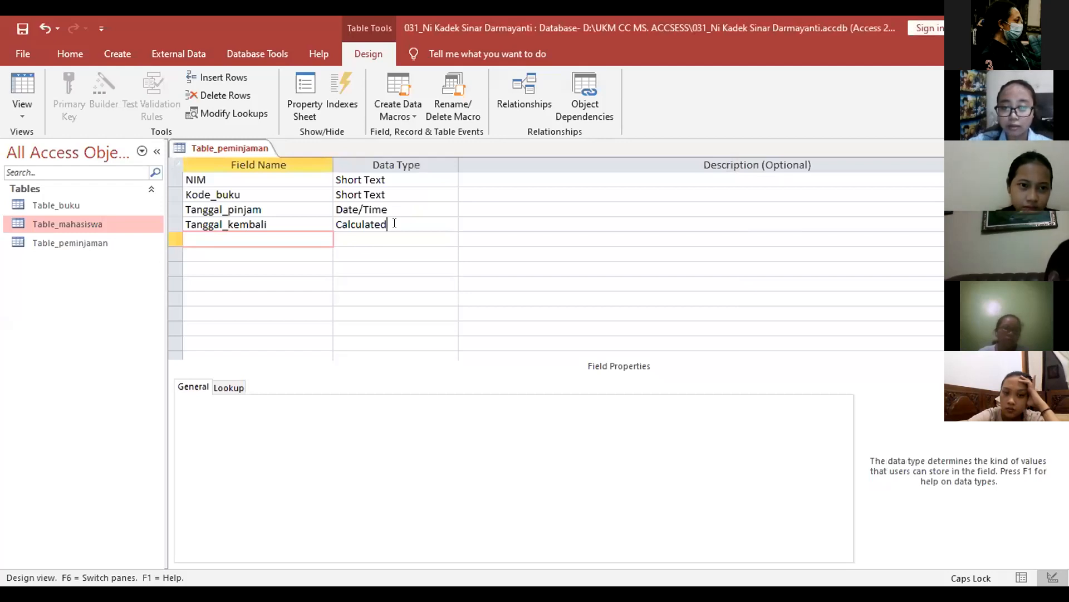
right_click(243, 152)
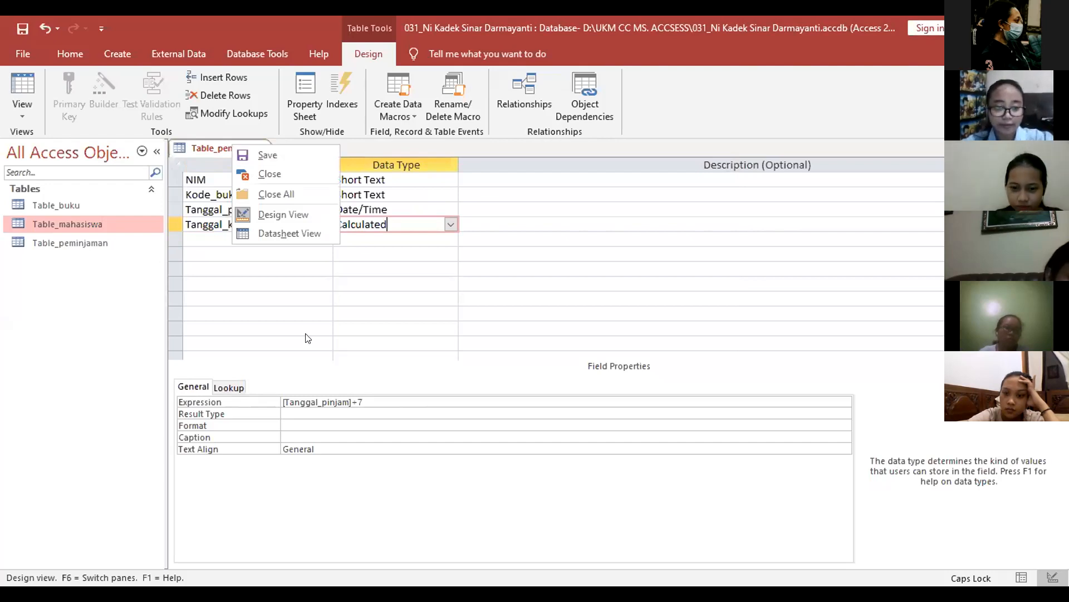
key("s")
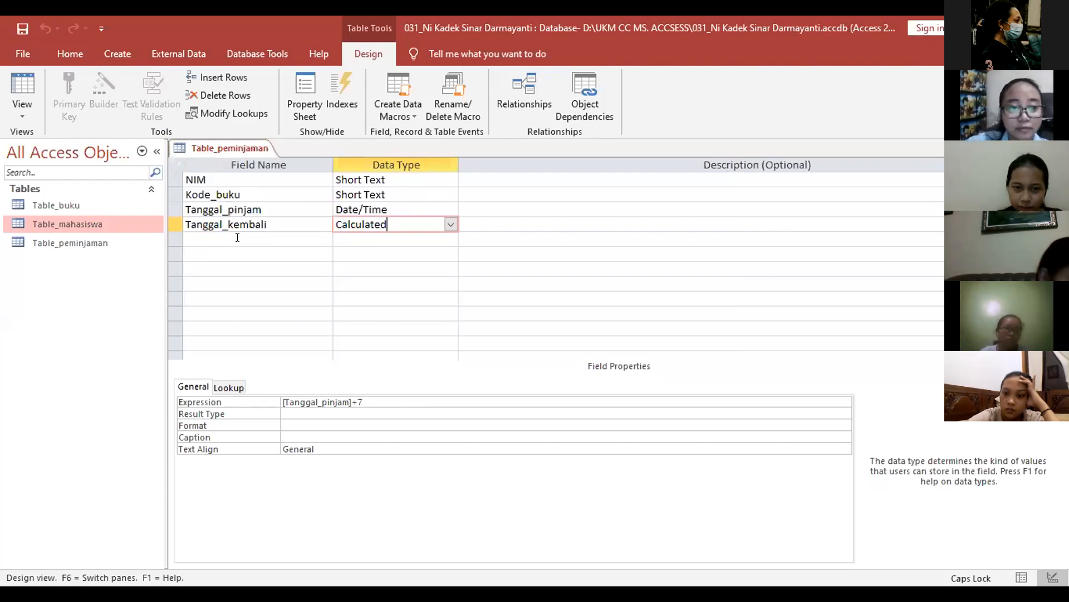
left_click(238, 237)
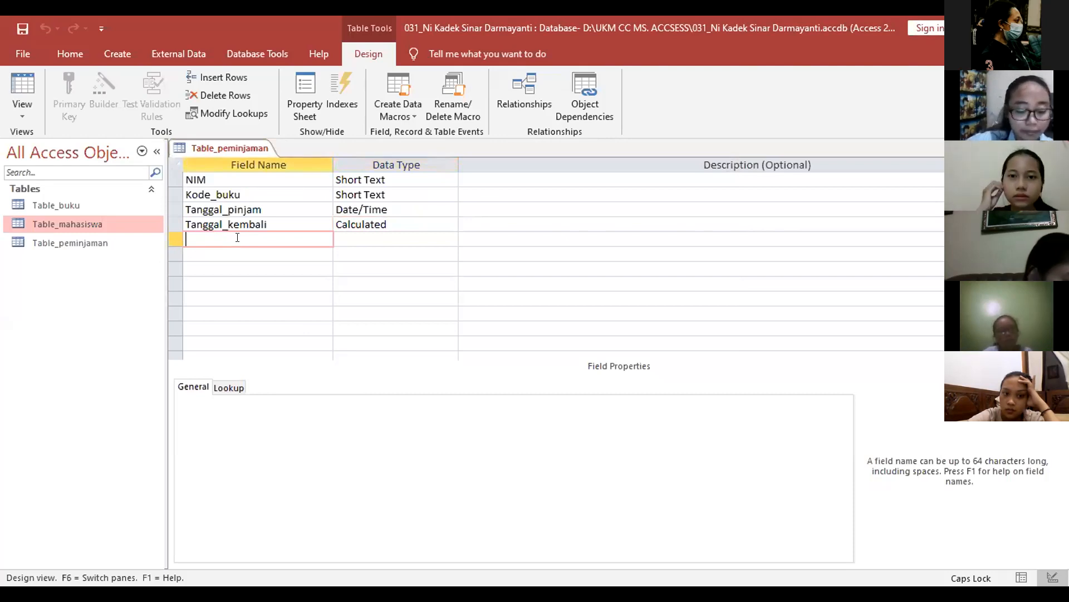
Step: Add a fifth field named Tanggal_dikembalikan with the Date/Time data type
type("T")
key("Caps_Lock")
type("anggal")
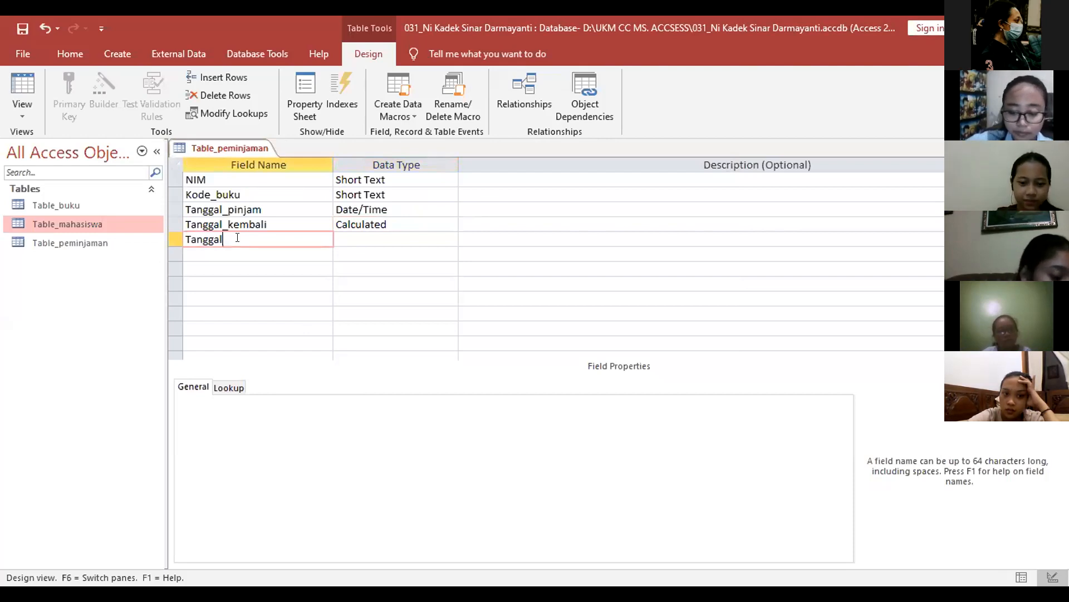
type("_dikembalikan")
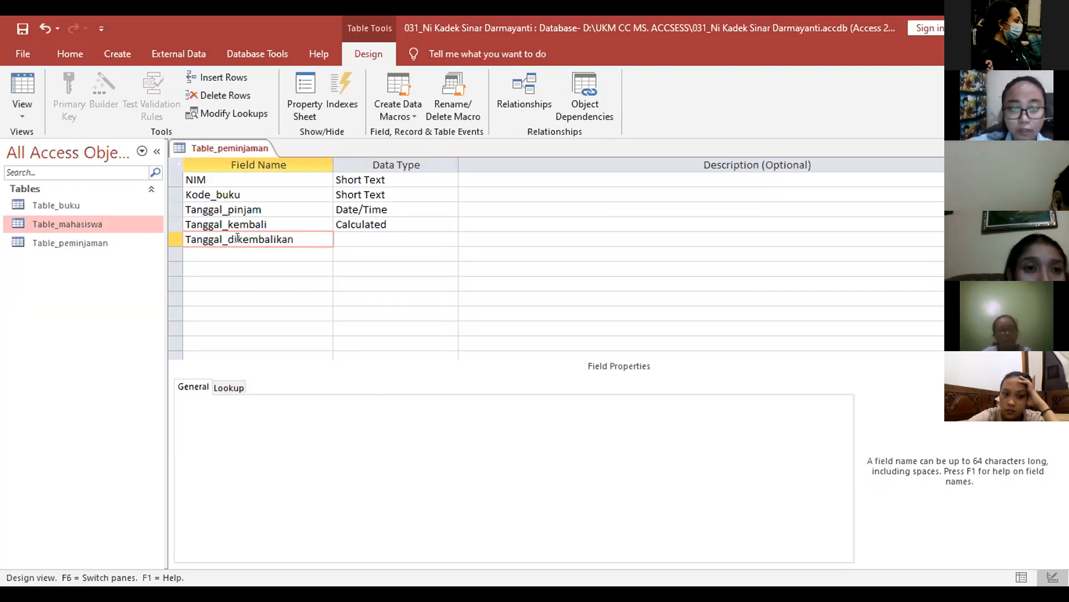
key("Tab")
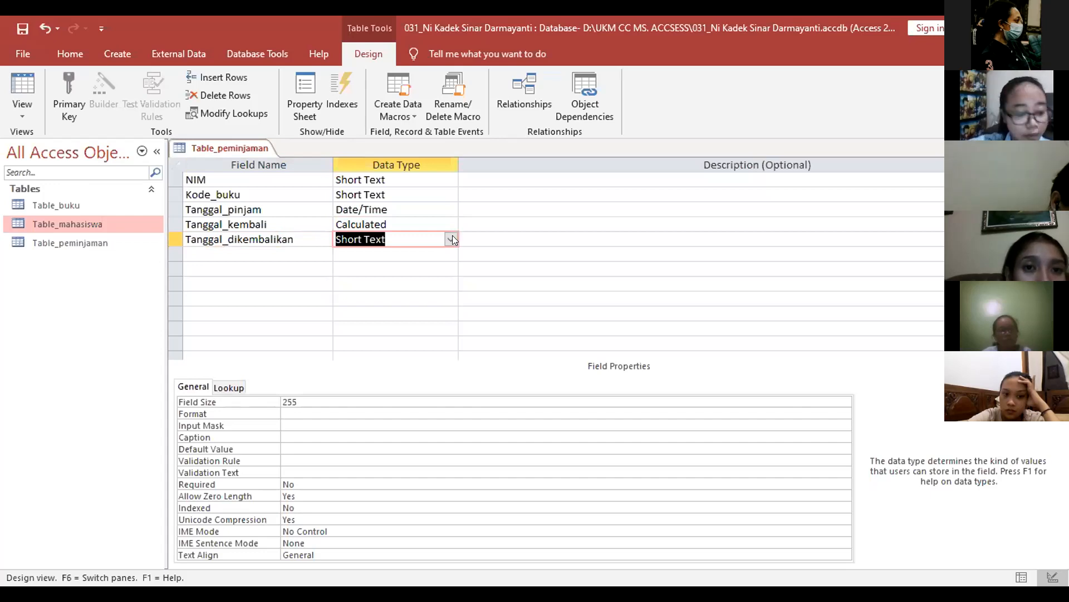
left_click(452, 239)
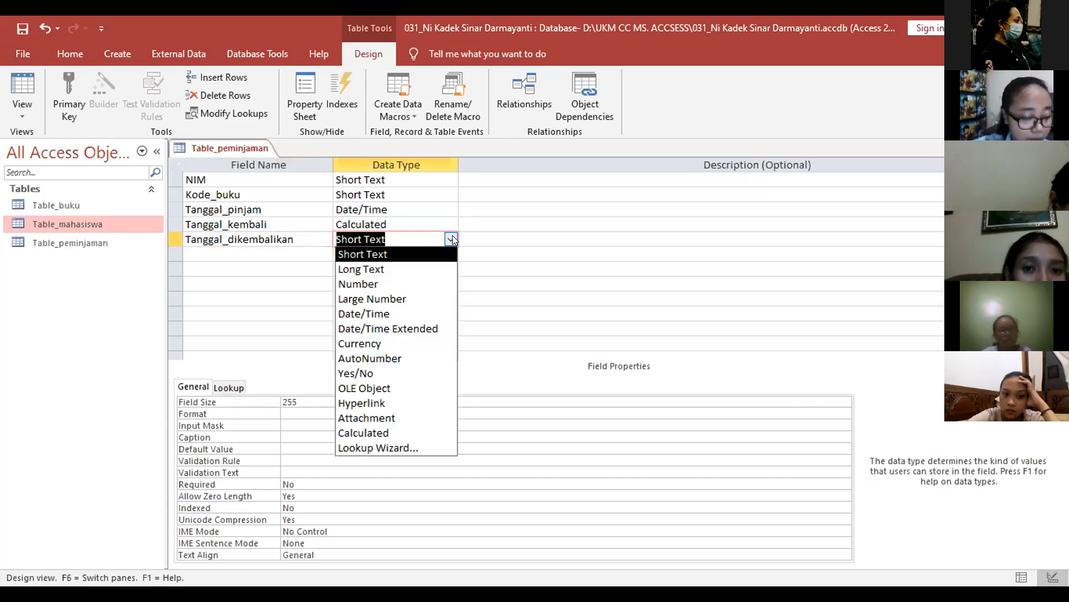
left_click(425, 312)
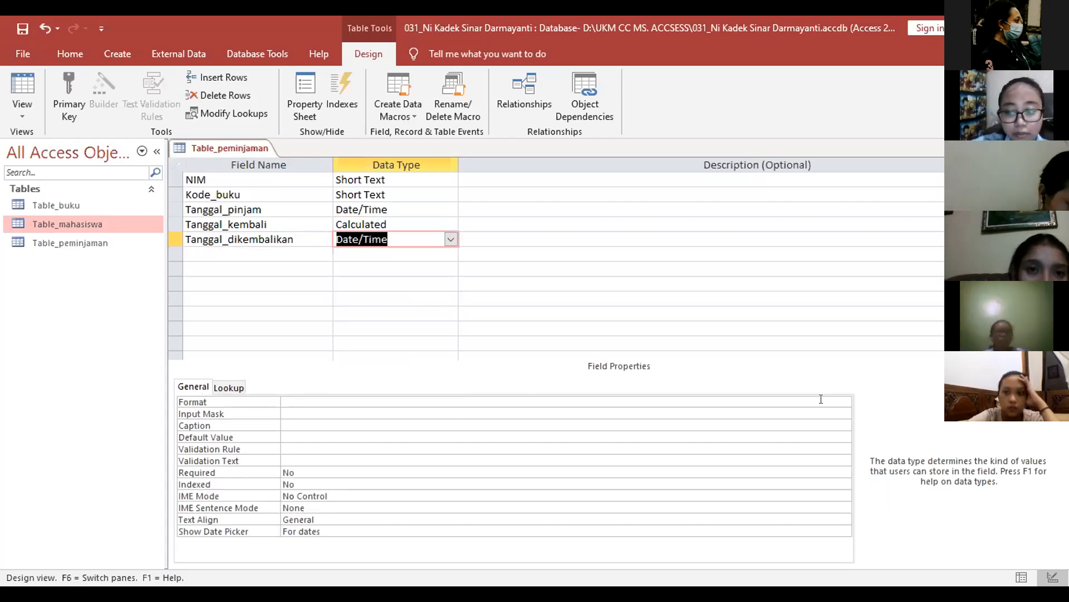
Step: Set the Format property of Tanggal_dikembalikan to Long Date
left_click(840, 402)
left_click(841, 402)
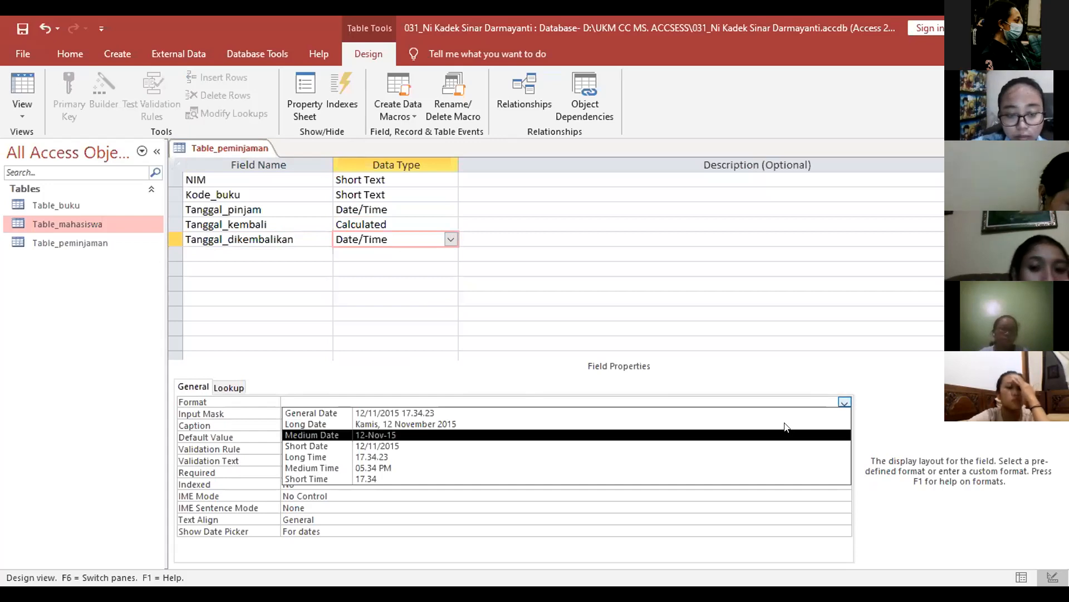
left_click(412, 424)
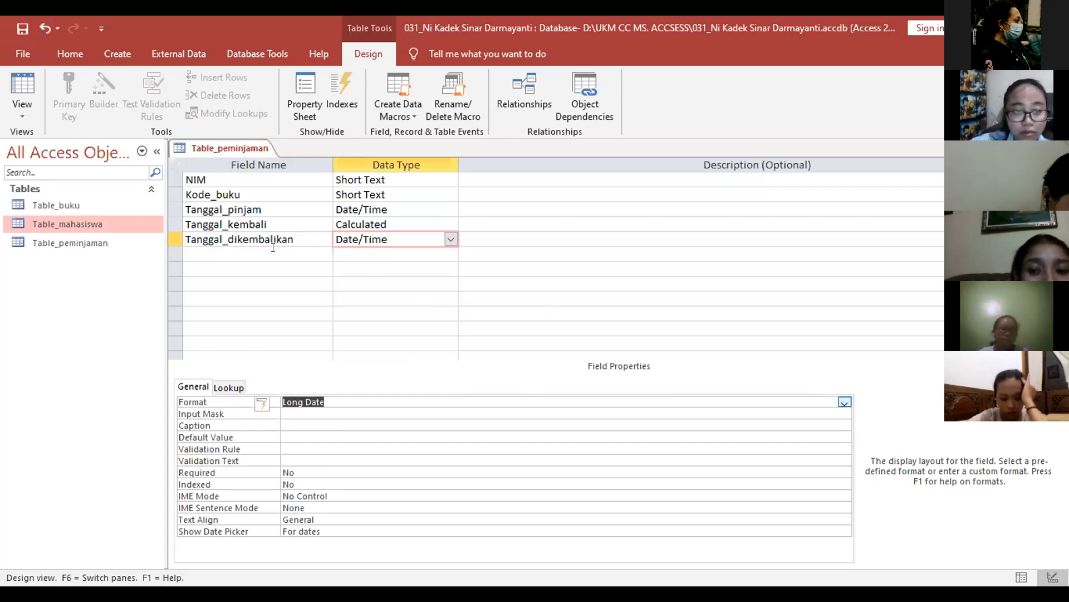
left_click(273, 247)
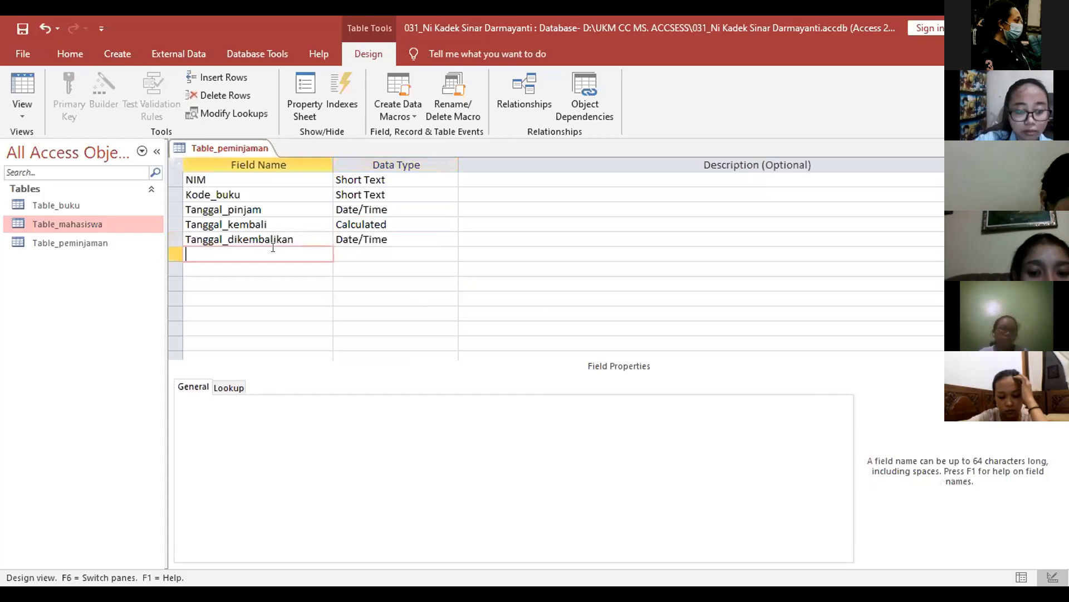
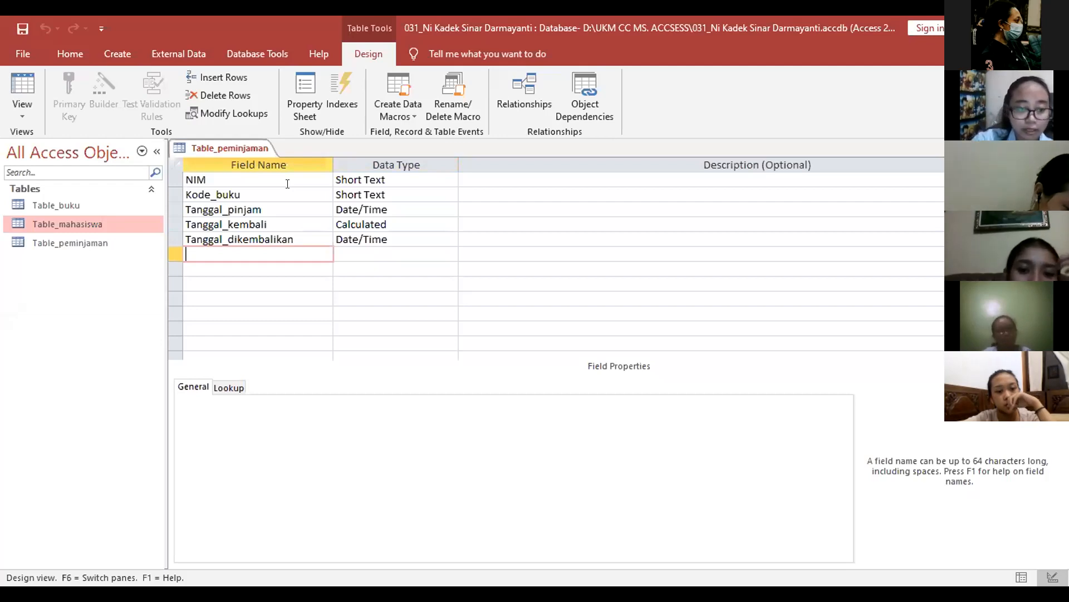
Step: Add a field named Denda with the Calculated data type, bringing up Expression Builder
type("d")
key("BackSpace")
key("Caps_Lock")
type("D")
key("Caps_Lock")
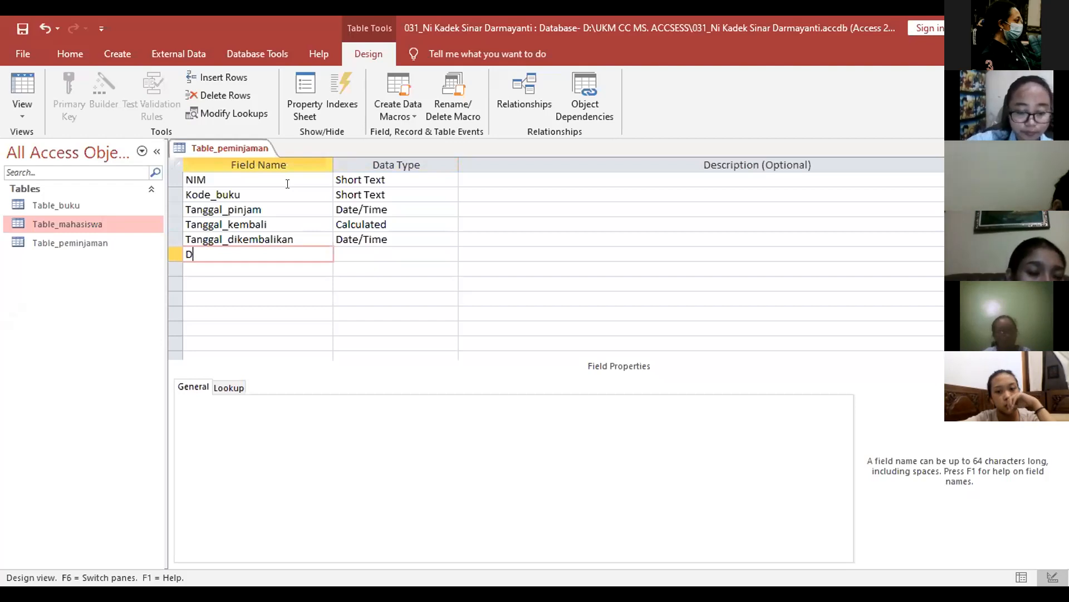
type("enda")
key("Tab")
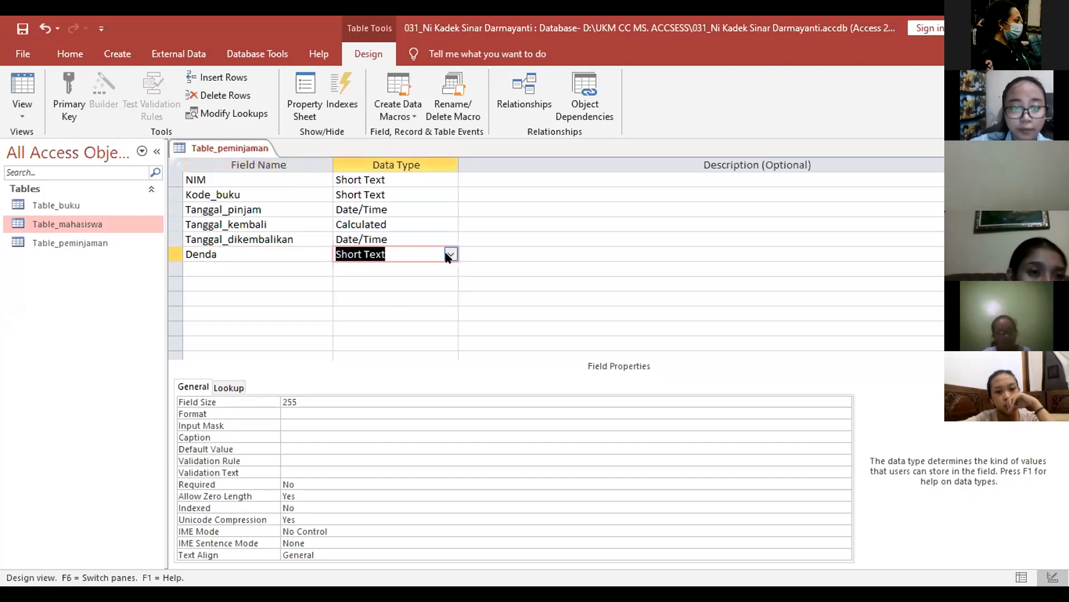
left_click(450, 254)
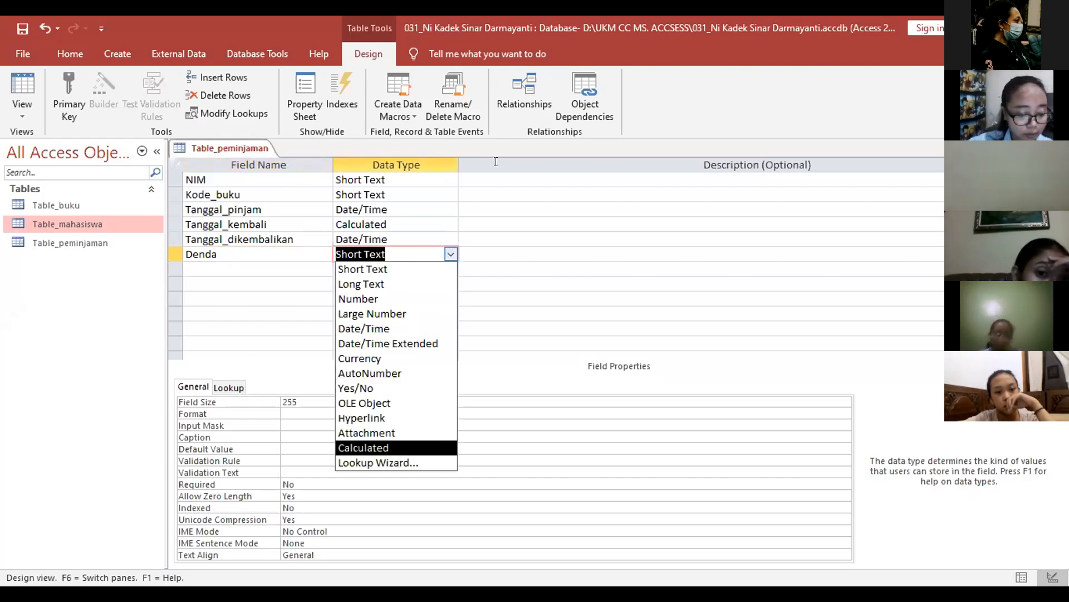
key("Return")
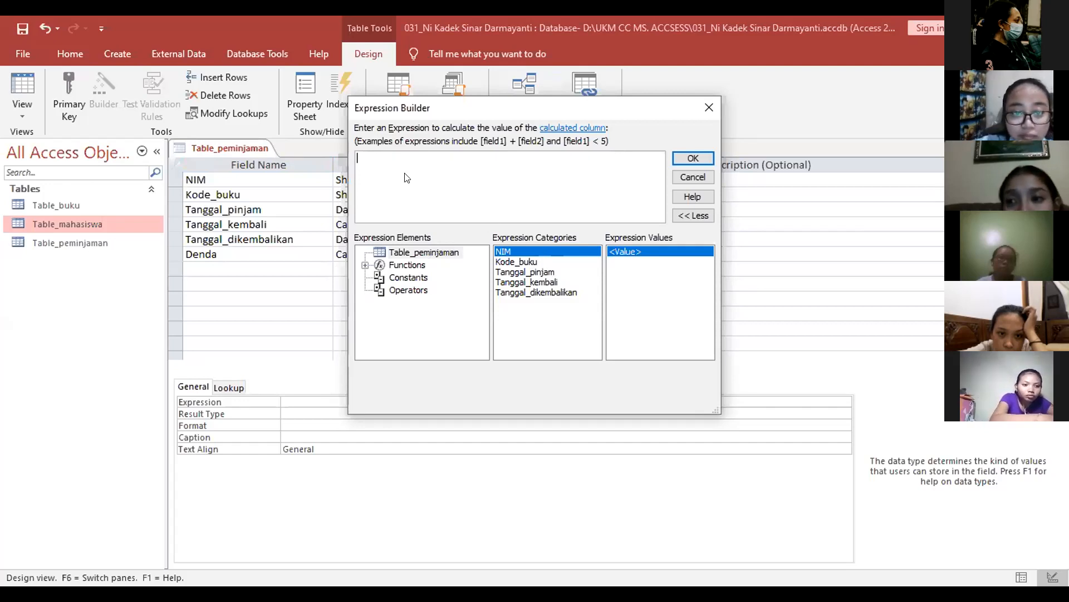
Step: Start the Denda expression by typing IIf((
key("Caps_Lock")
type("I")
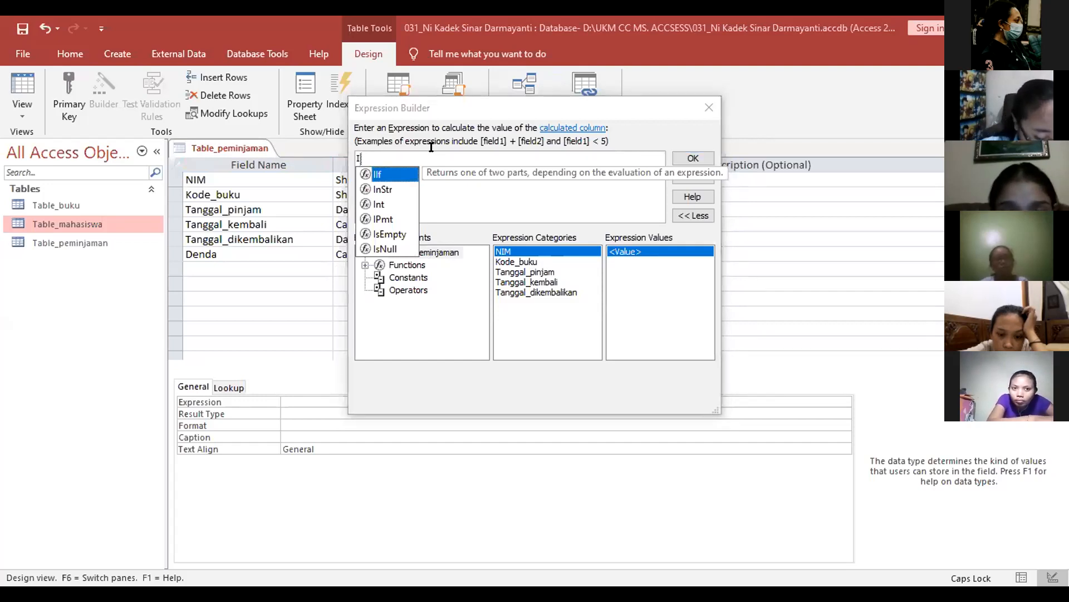
key("Caps_Lock")
type("i")
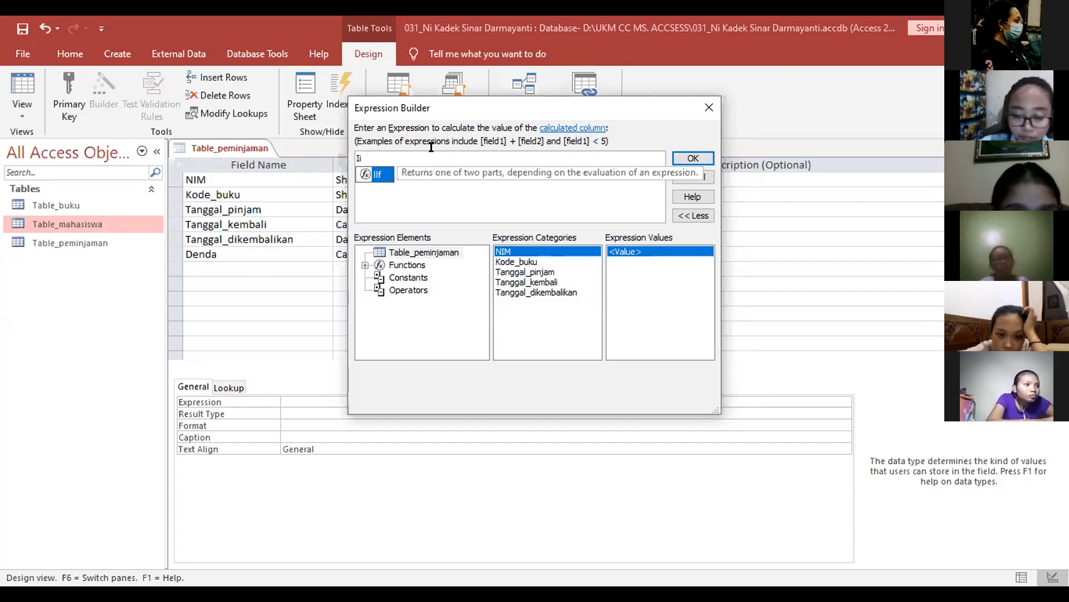
type("f")
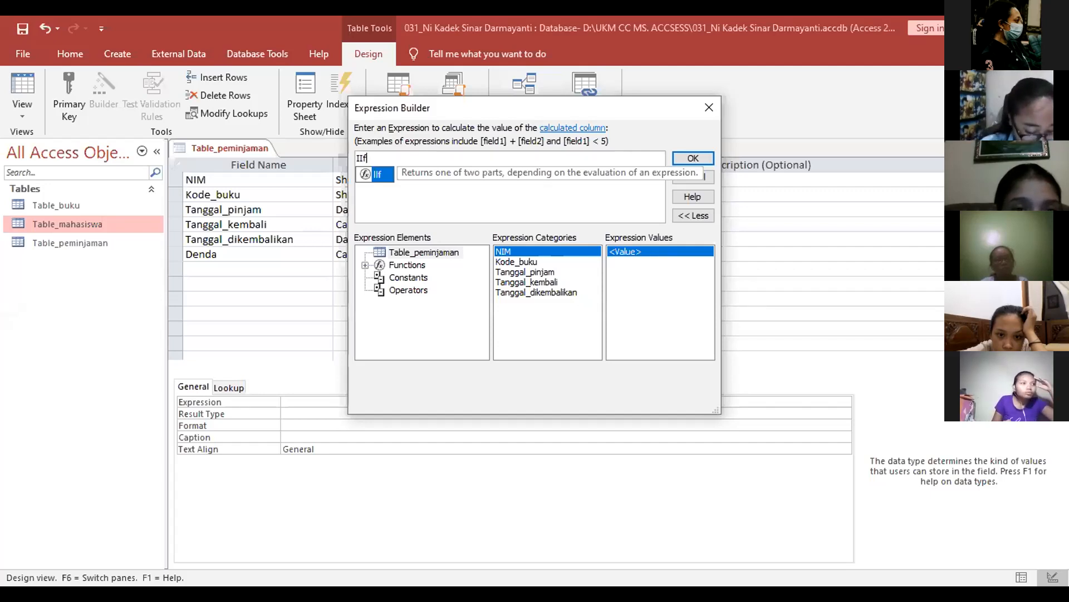
type("(([")
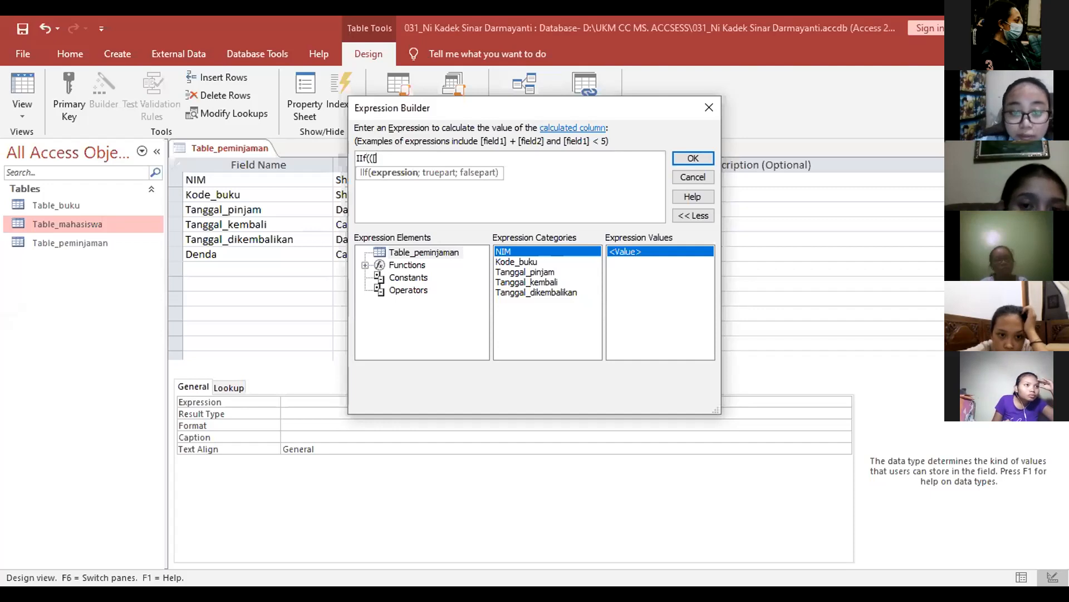
Step: Insert [Tanggal_dikembalikan], remove the stray bracket and space, and add a minus sign
left_click(543, 289)
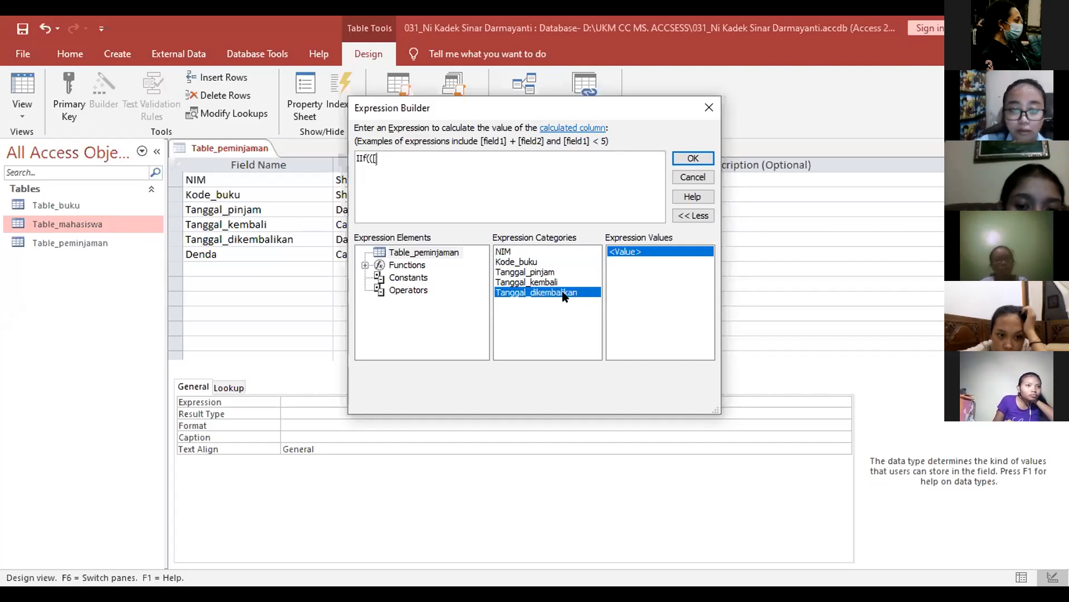
double_click(562, 293)
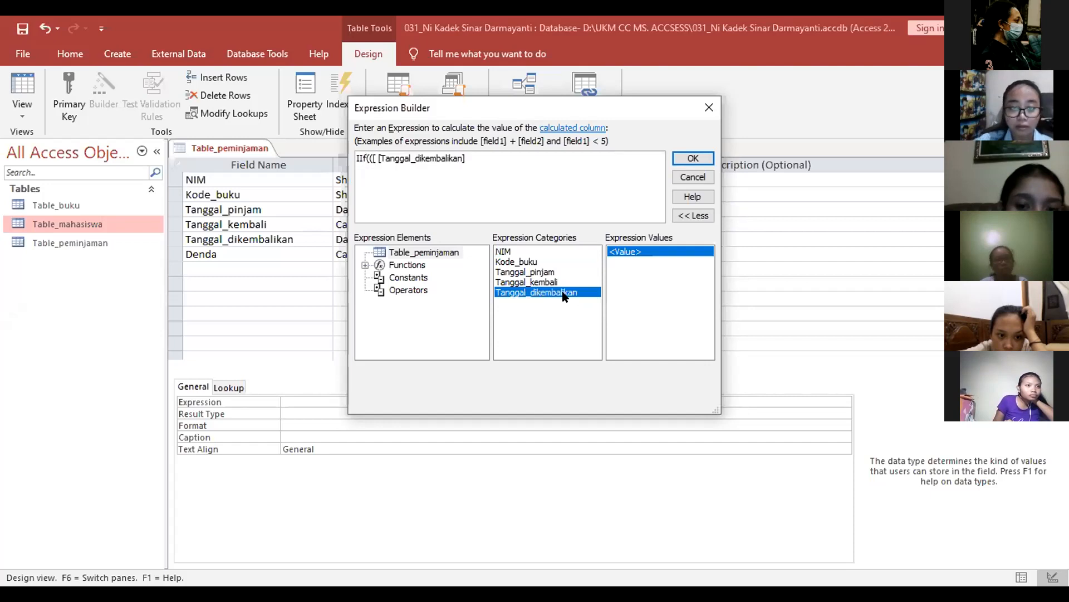
left_click(372, 151)
key("BackSpace")
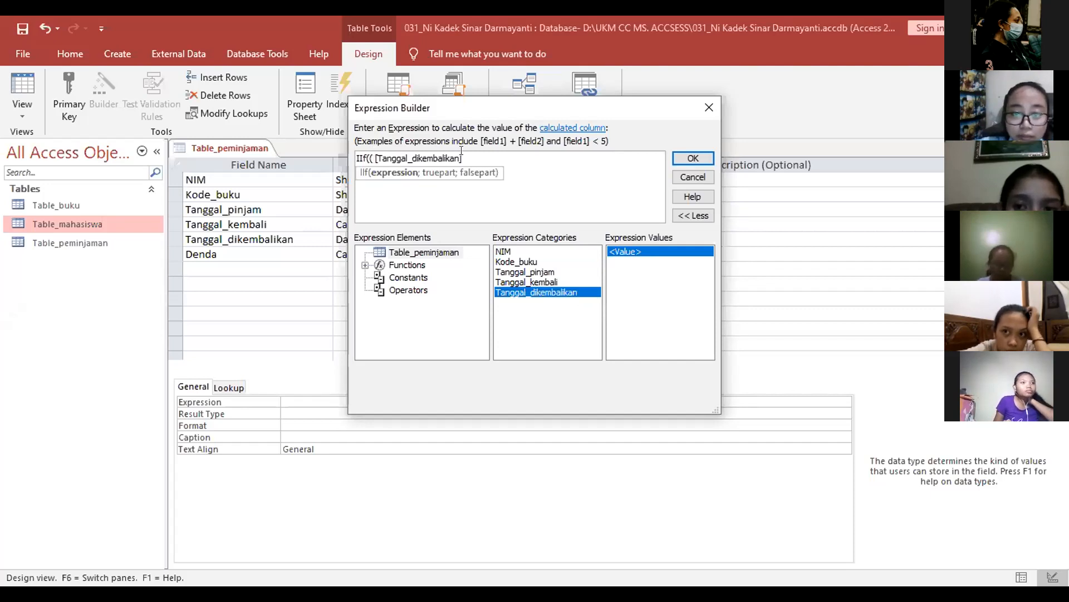
key("Delete")
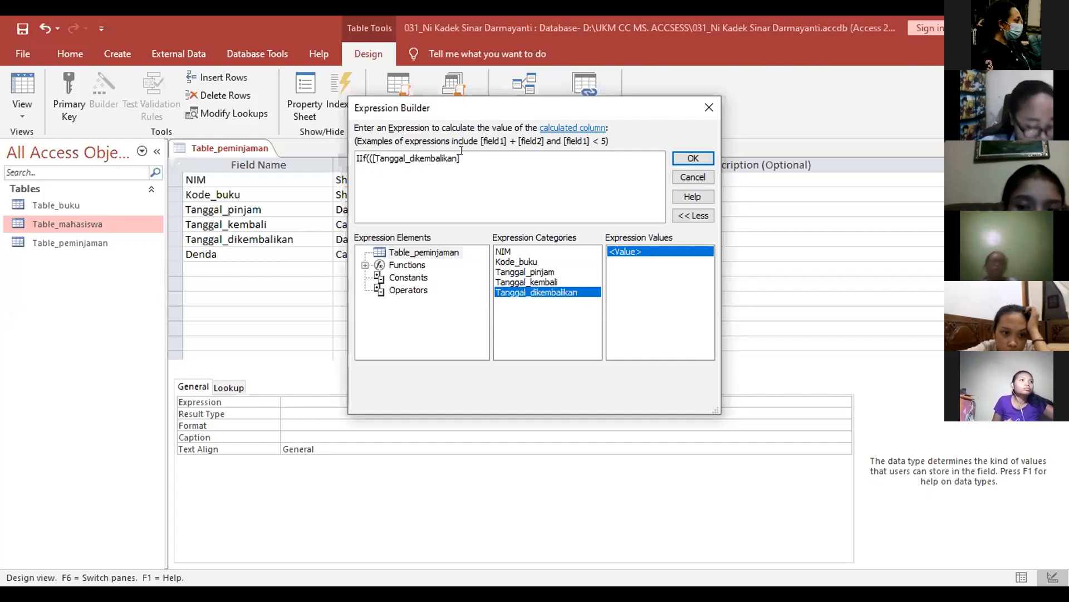
left_click(461, 150)
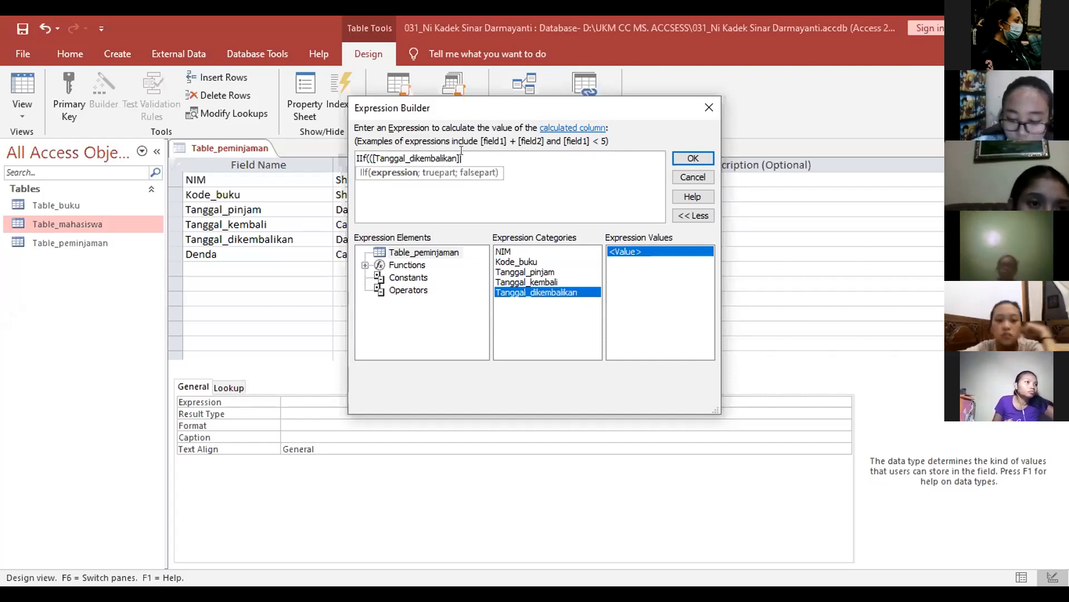
type("-")
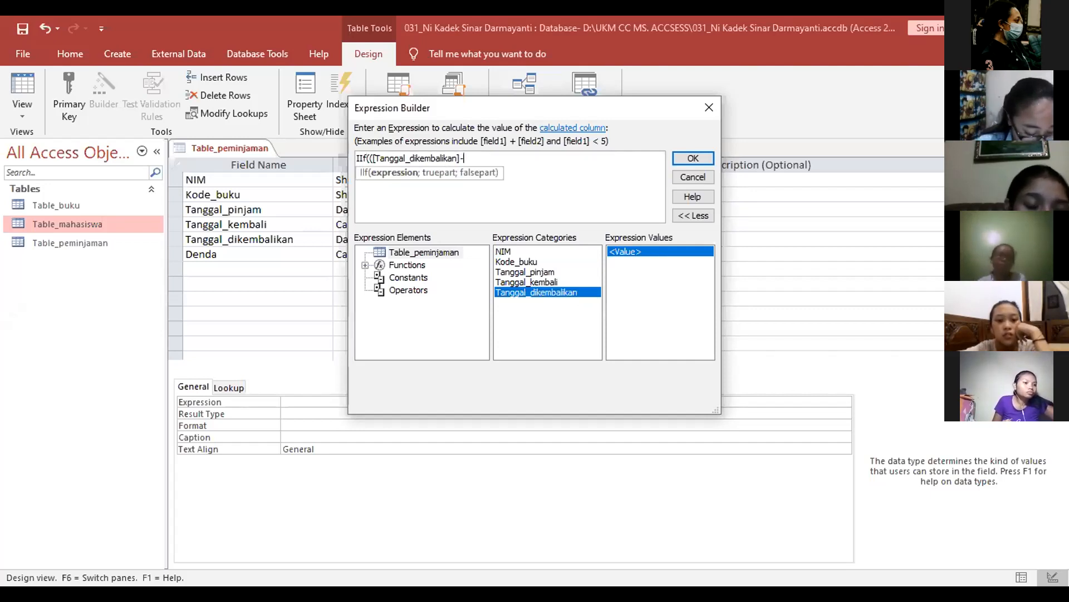
Step: Insert [Tanggal_kembali] after the minus and close the condition with )>0;(
left_click(528, 278)
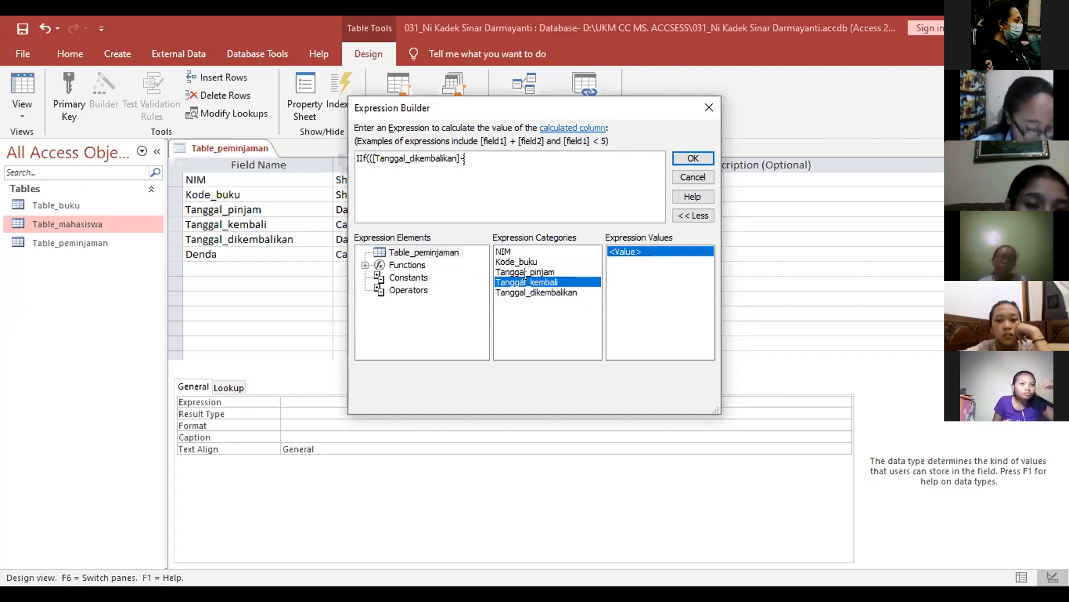
double_click(525, 276)
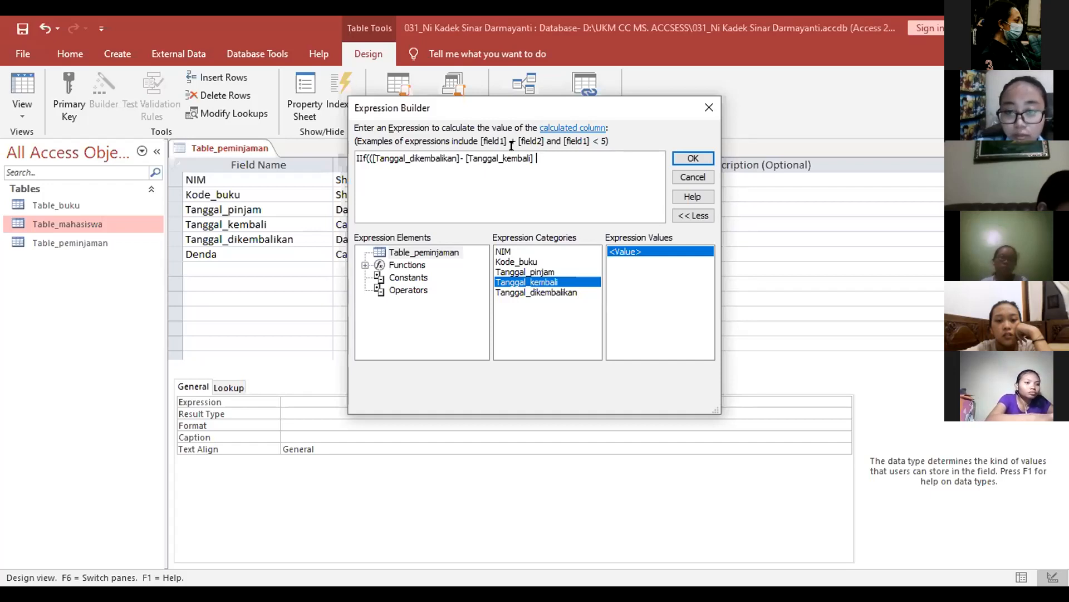
type(">")
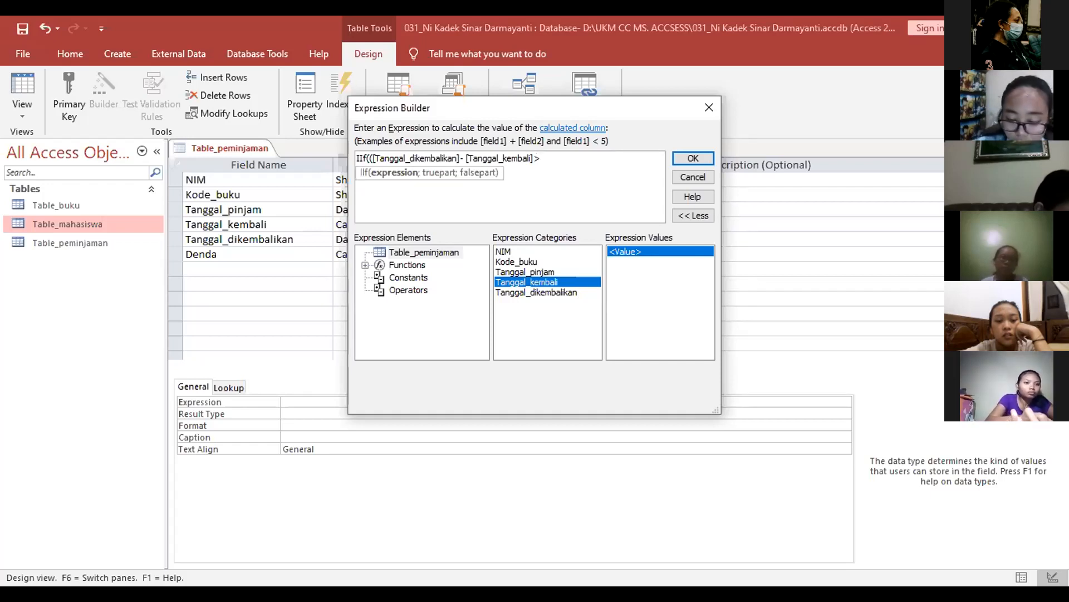
type("0")
key("BackSpace")
key("BackSpace")
type(")")
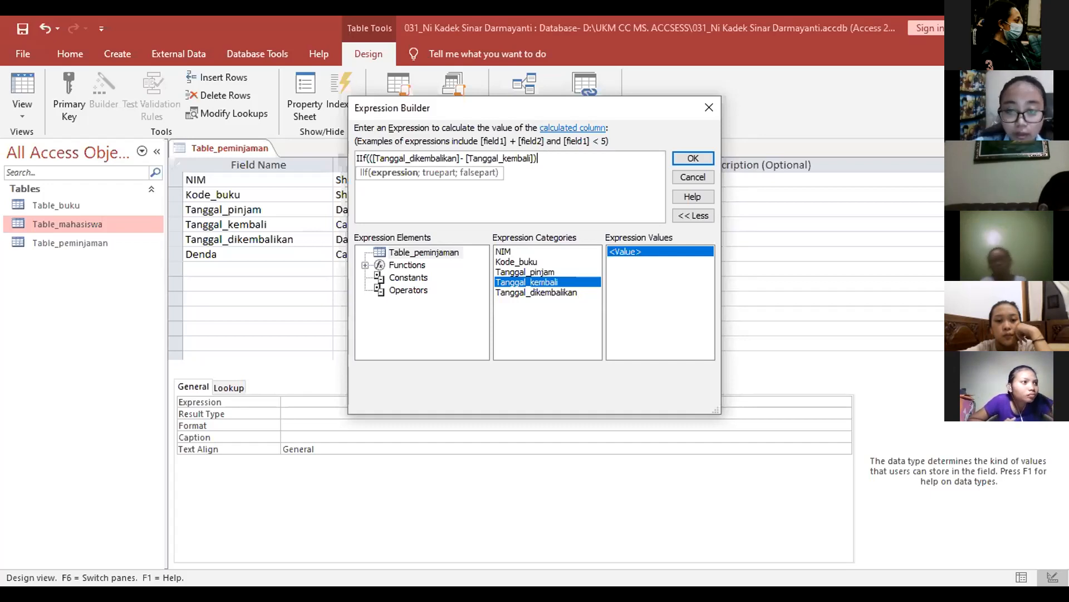
type(">0;")
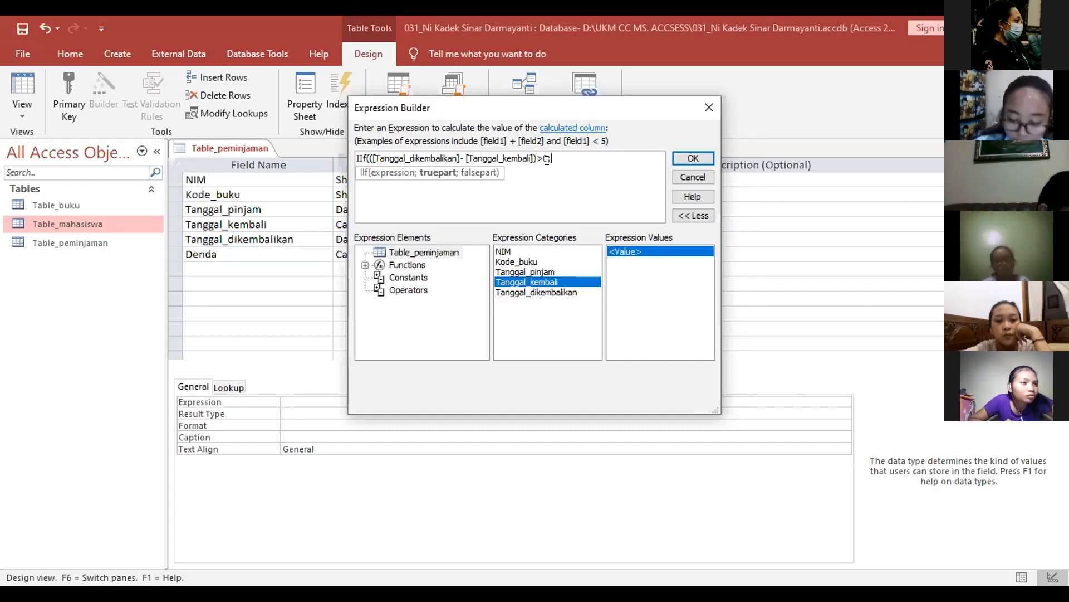
type("(")
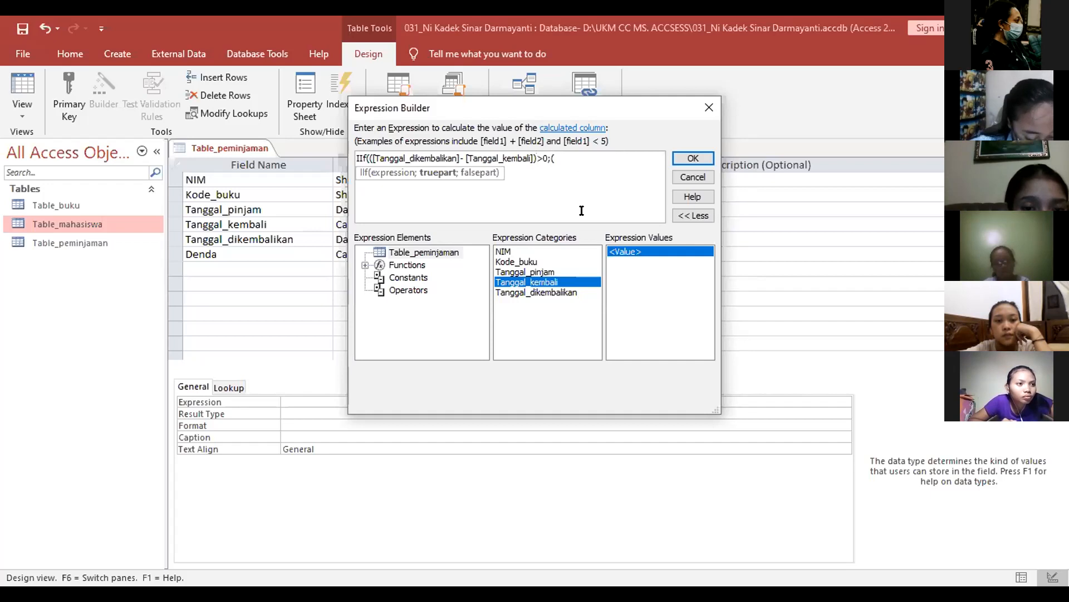
Step: Finish the expression with ([Tanggal_dikembalikan]-[Tanggal_kembali])*1000 as the true part and 0 otherwise, then confirm
double_click(579, 293)
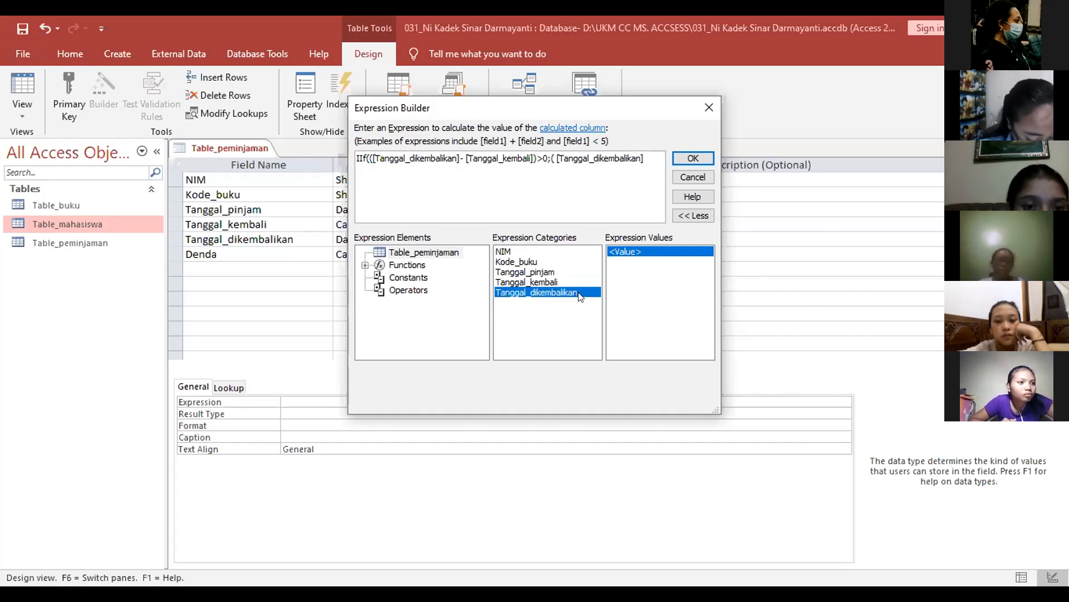
type("-")
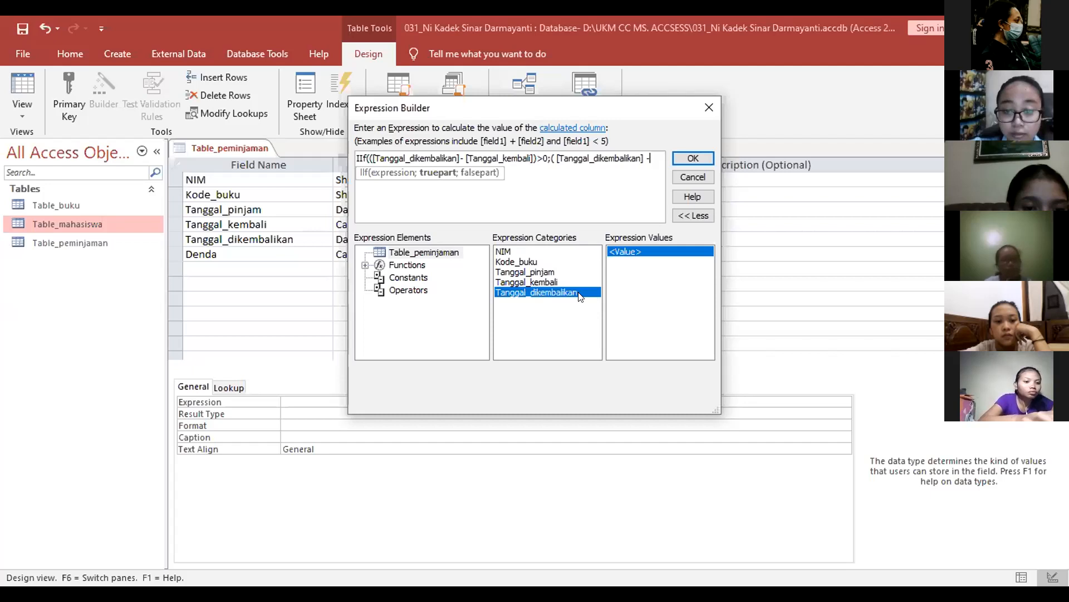
left_click(567, 279)
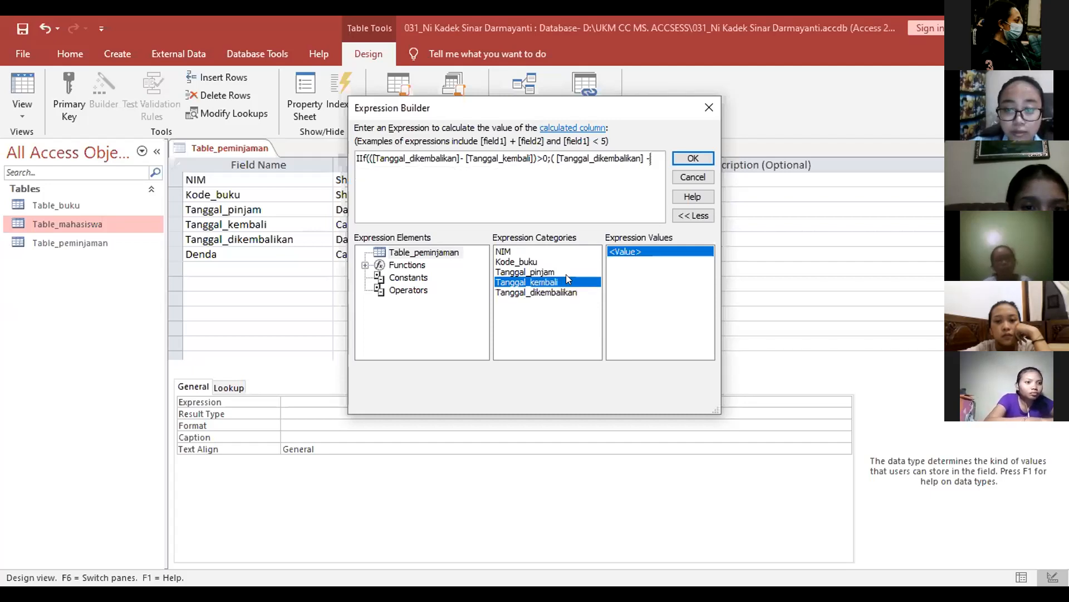
double_click(566, 274)
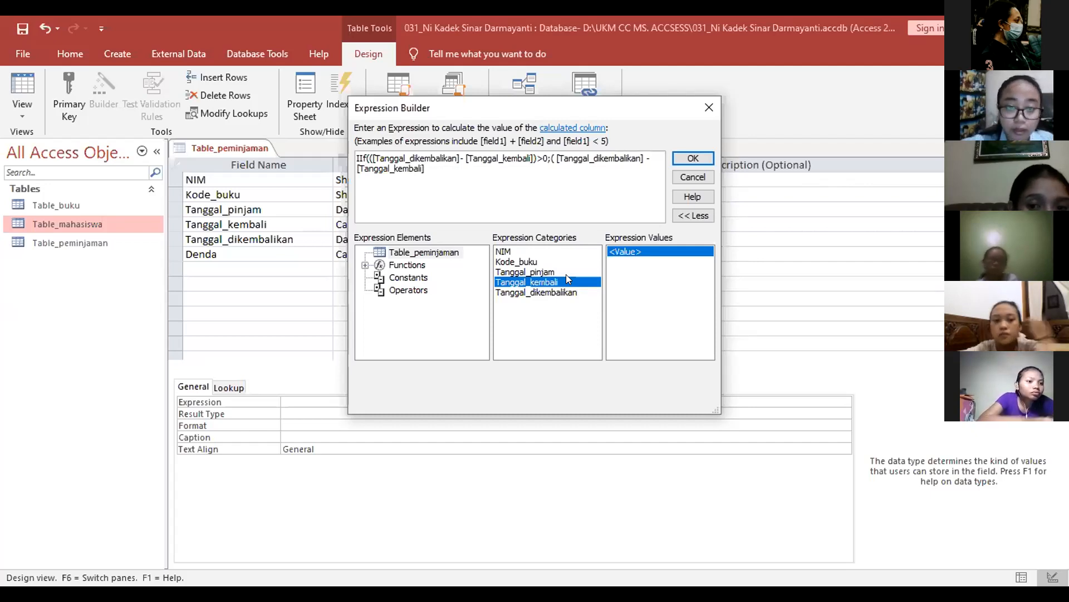
type(")*")
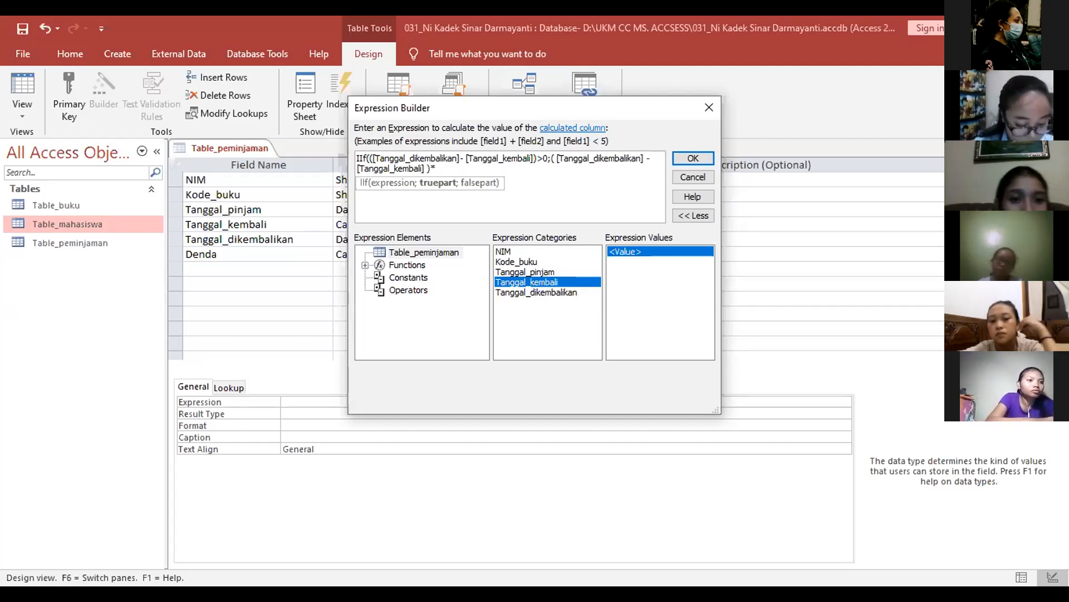
type("1")
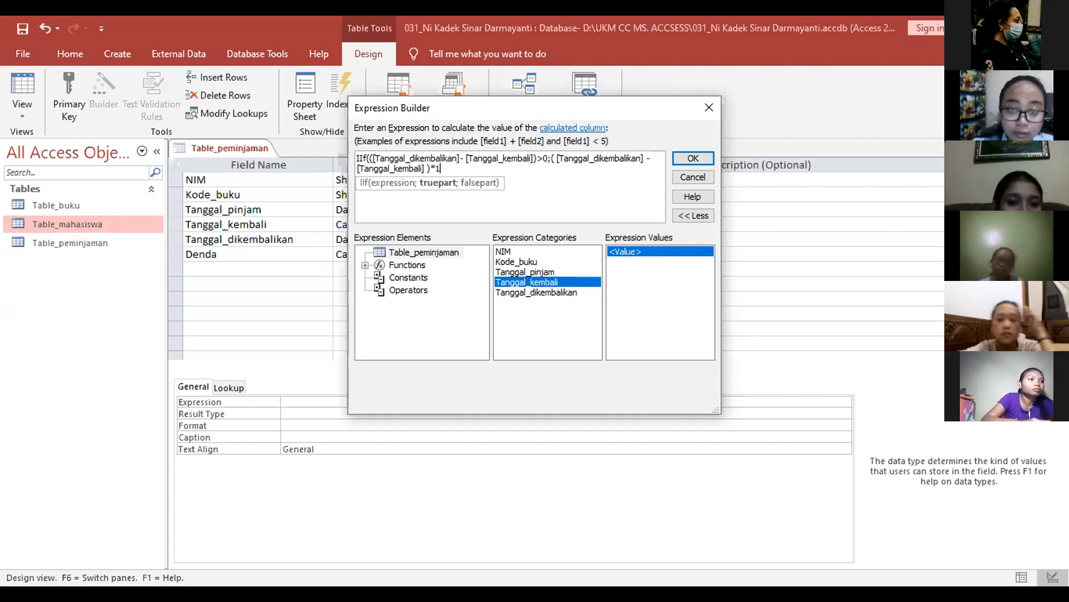
type("000")
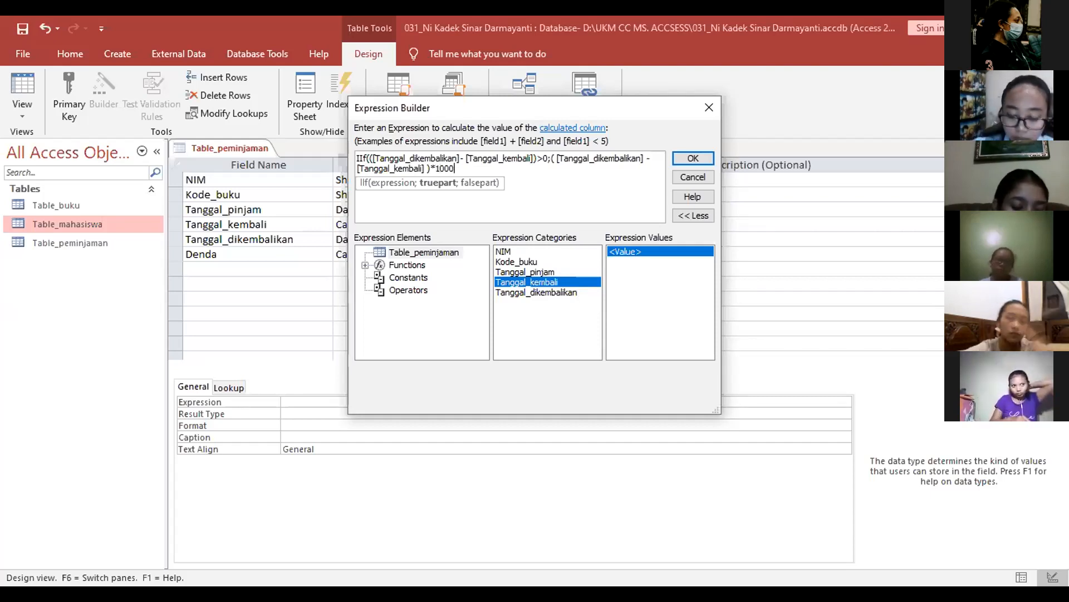
type(";0")
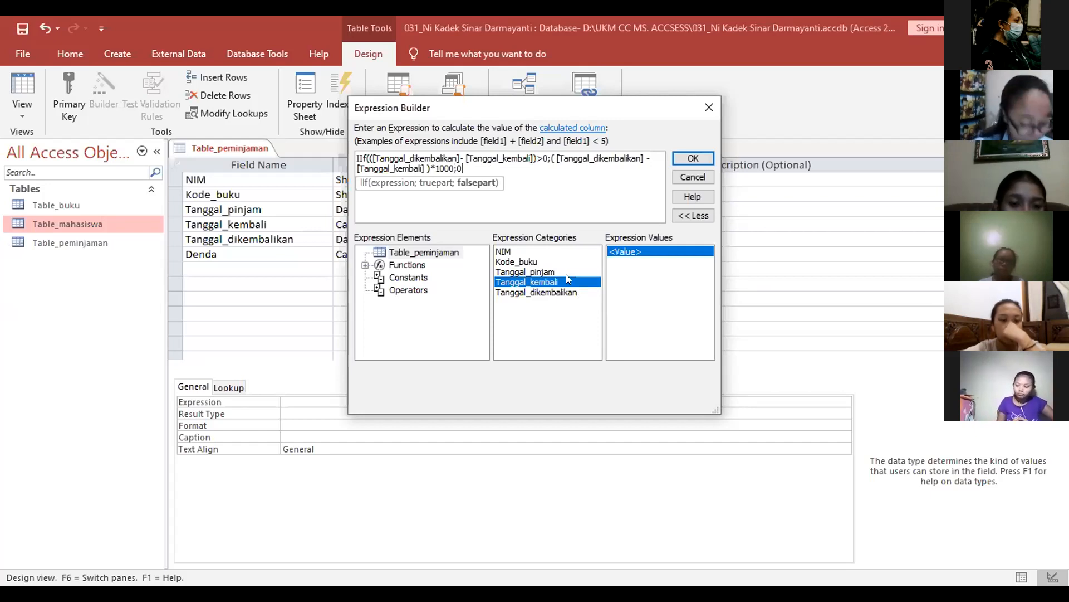
type(")")
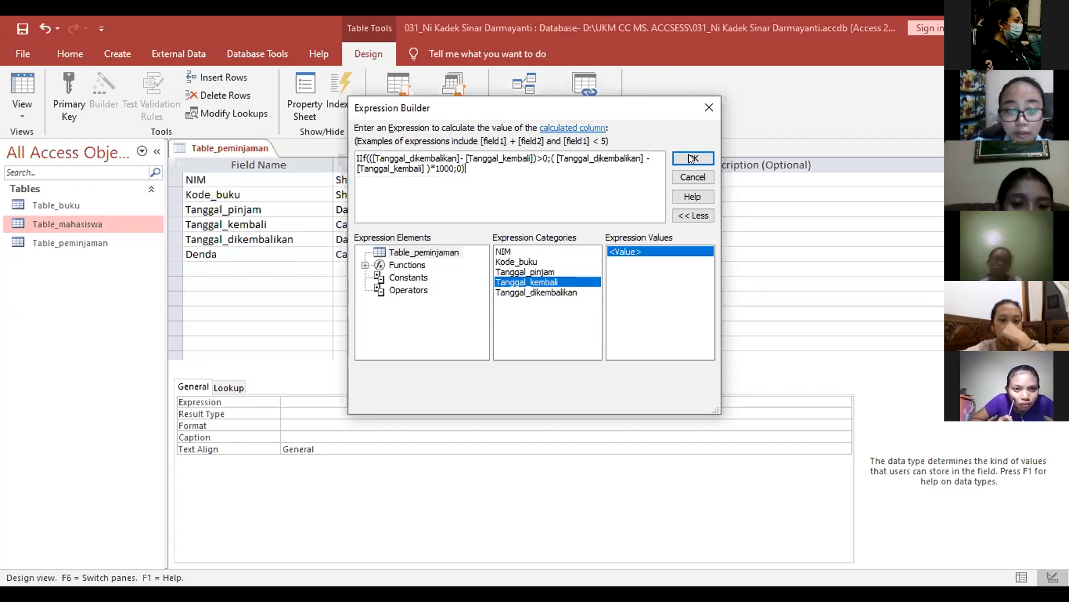
key("Return")
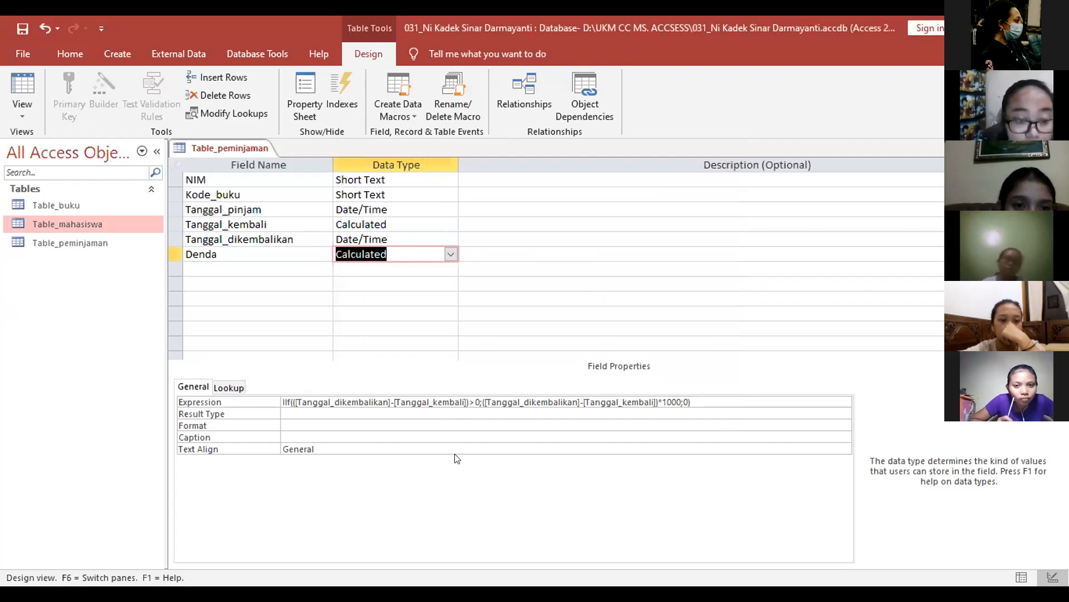
Step: Set Denda's Result Type to Decimal with 2 decimal places
left_click(394, 413)
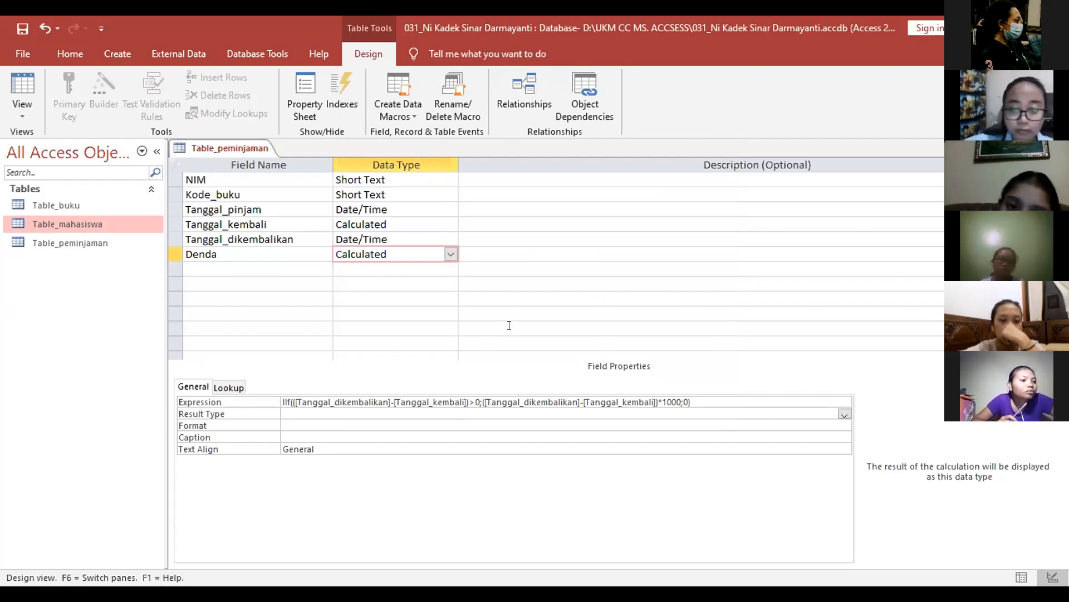
left_click(843, 413)
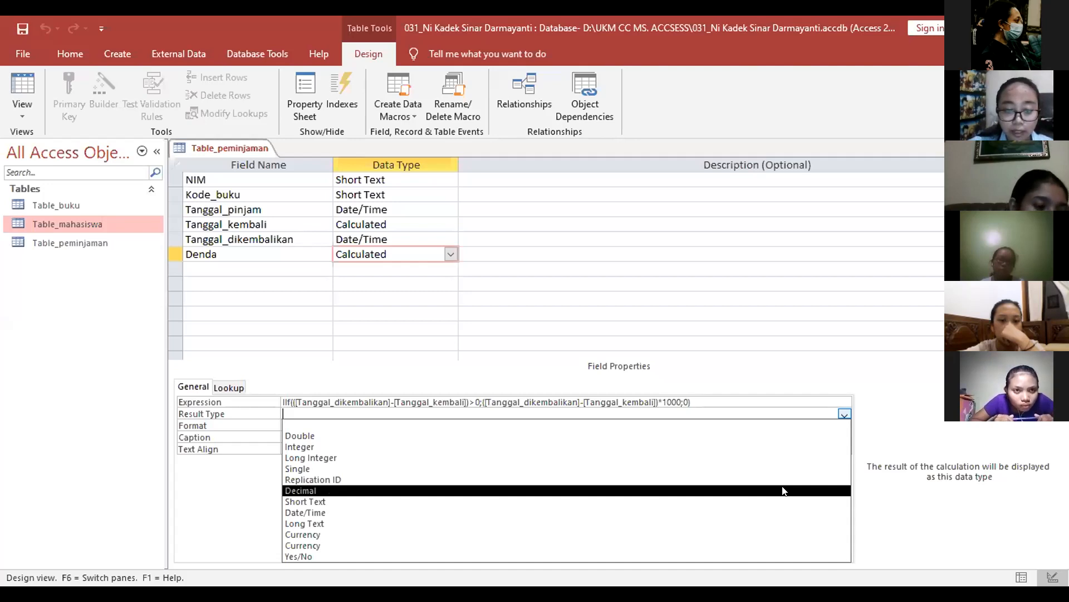
left_click(782, 490)
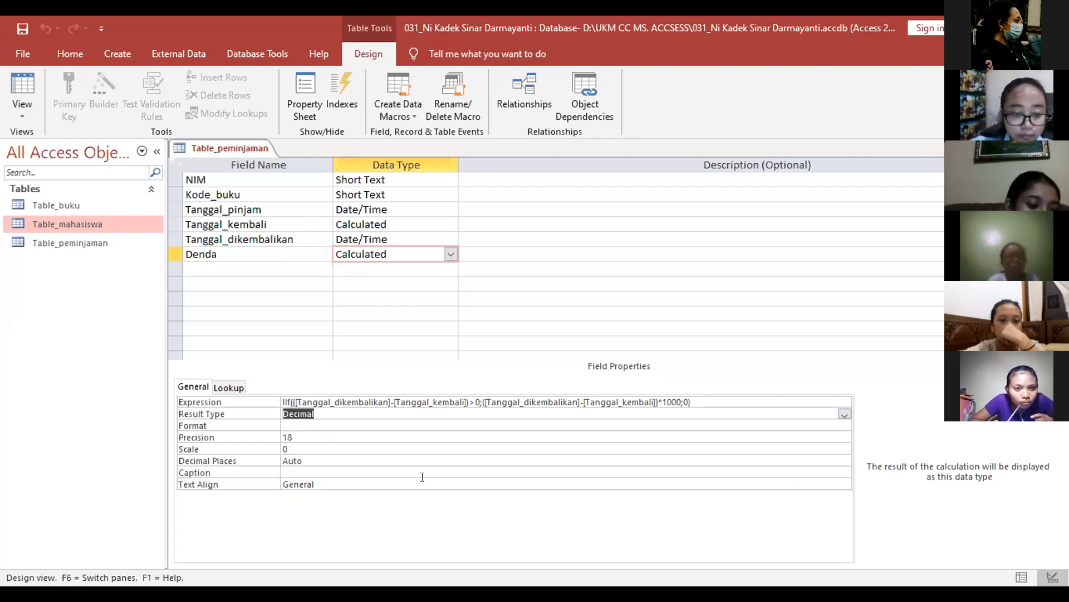
left_click(384, 458)
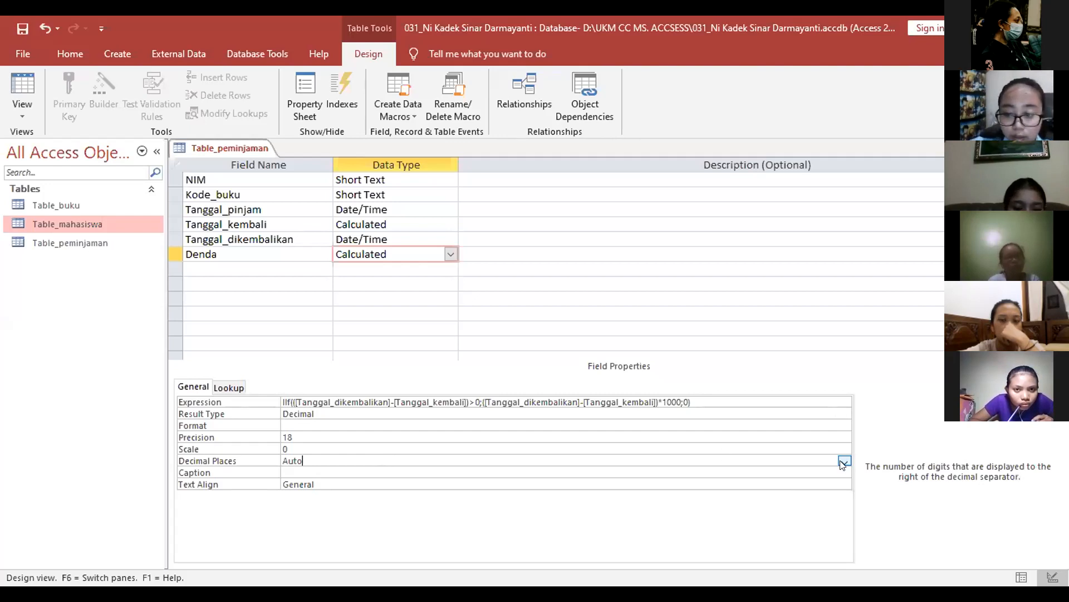
left_click(844, 461)
left_click(782, 315)
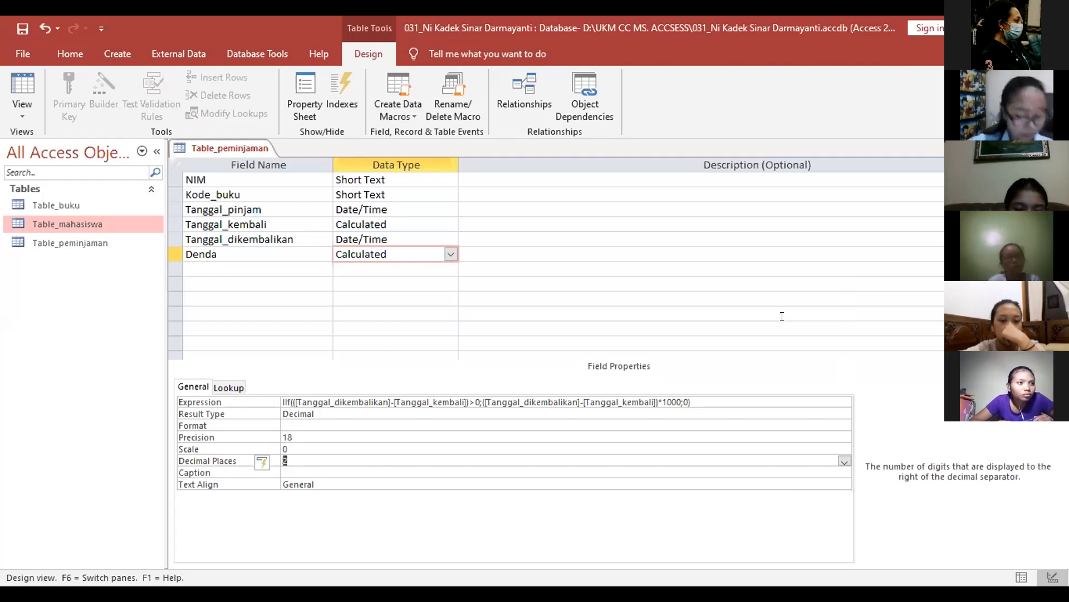
Step: Format Denda as Currency, then save and close the table design
left_click(394, 426)
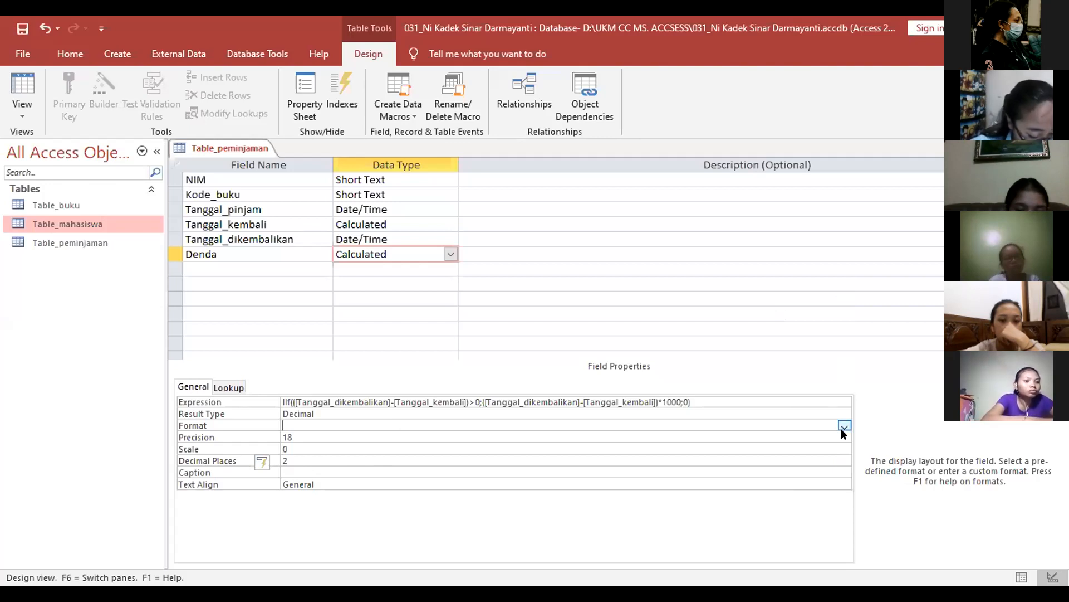
left_click(844, 425)
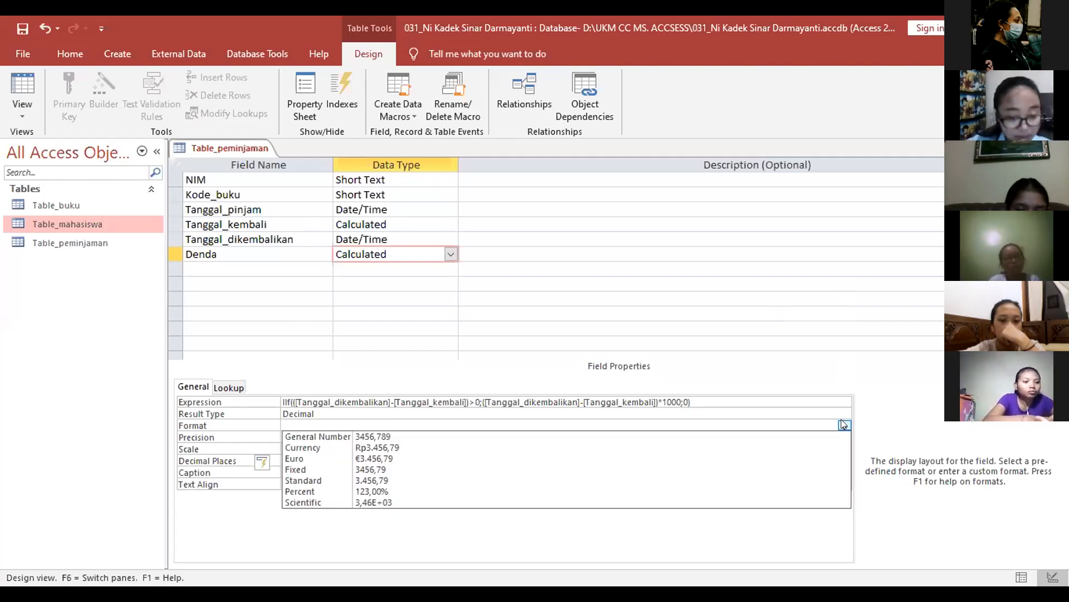
left_click(611, 449)
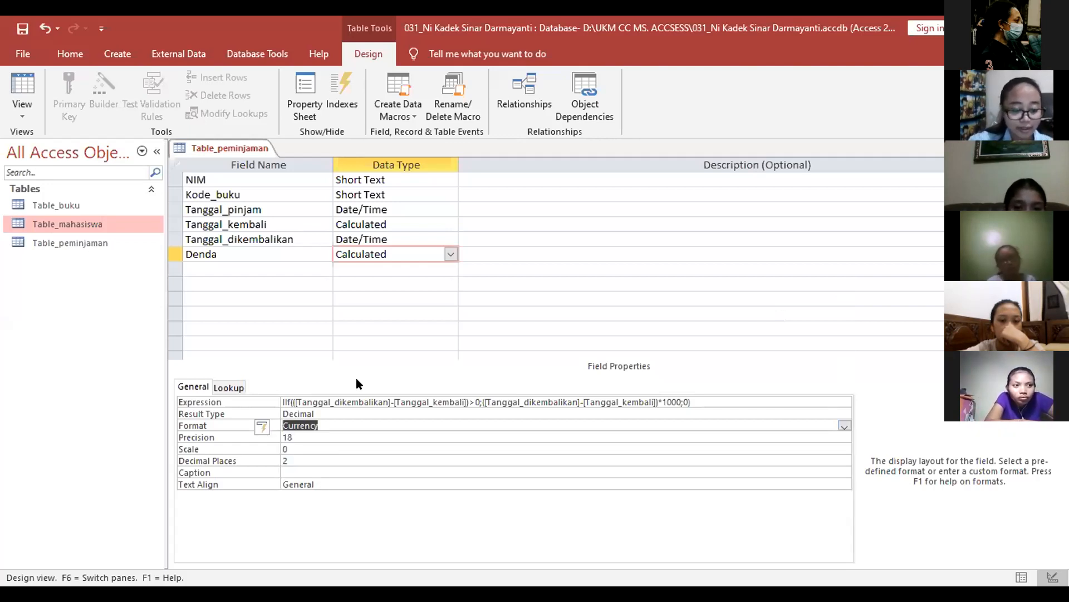
key("ctrl+s")
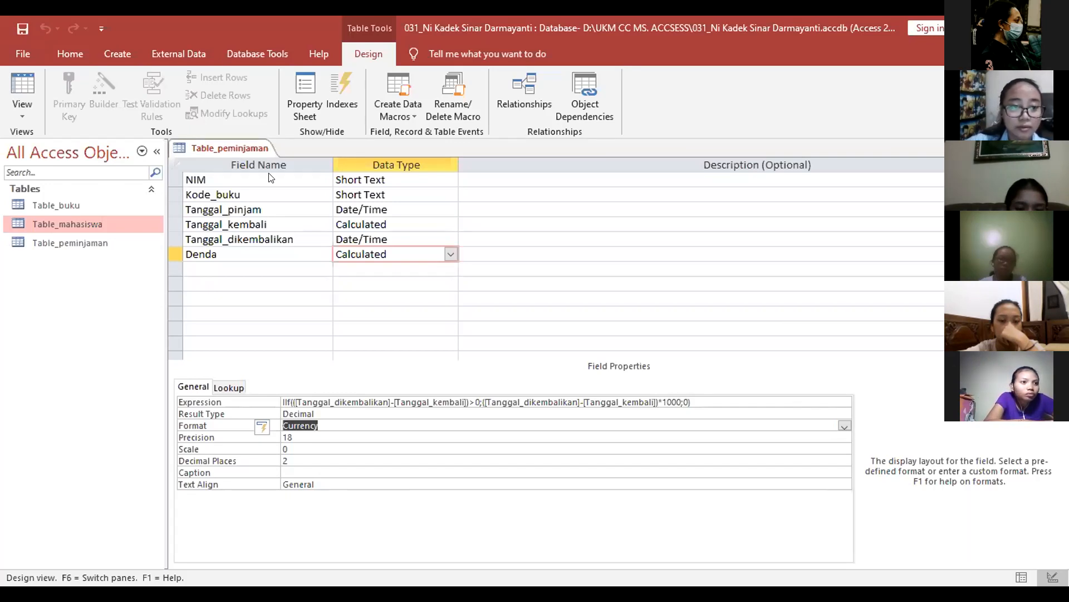
key("ctrl+w")
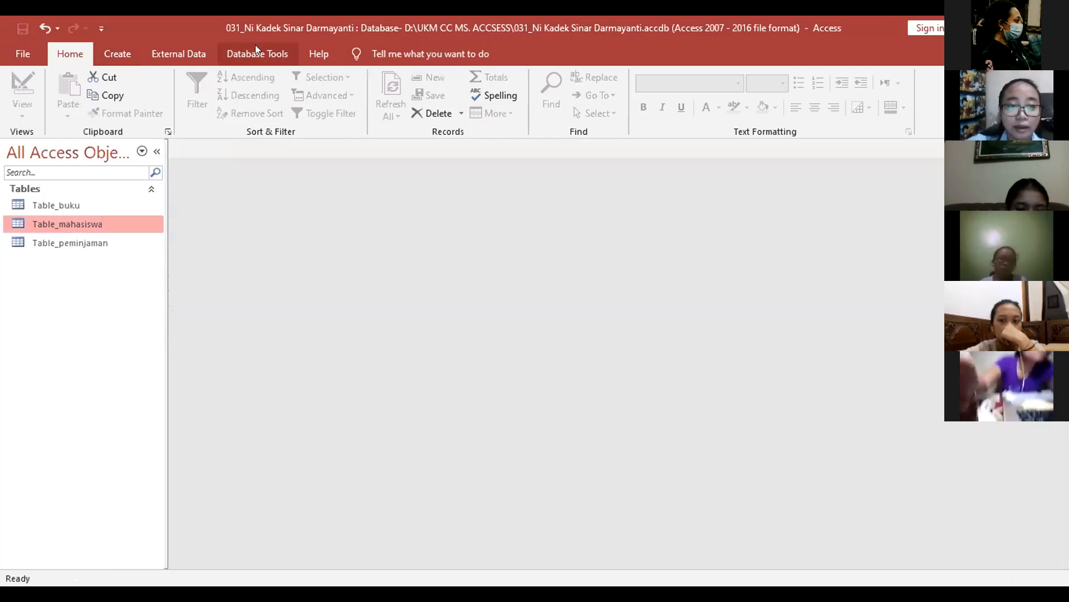
Step: Open the Table_peminjaman datasheet and pick the second listed student's NIM for a new record
double_click(139, 206)
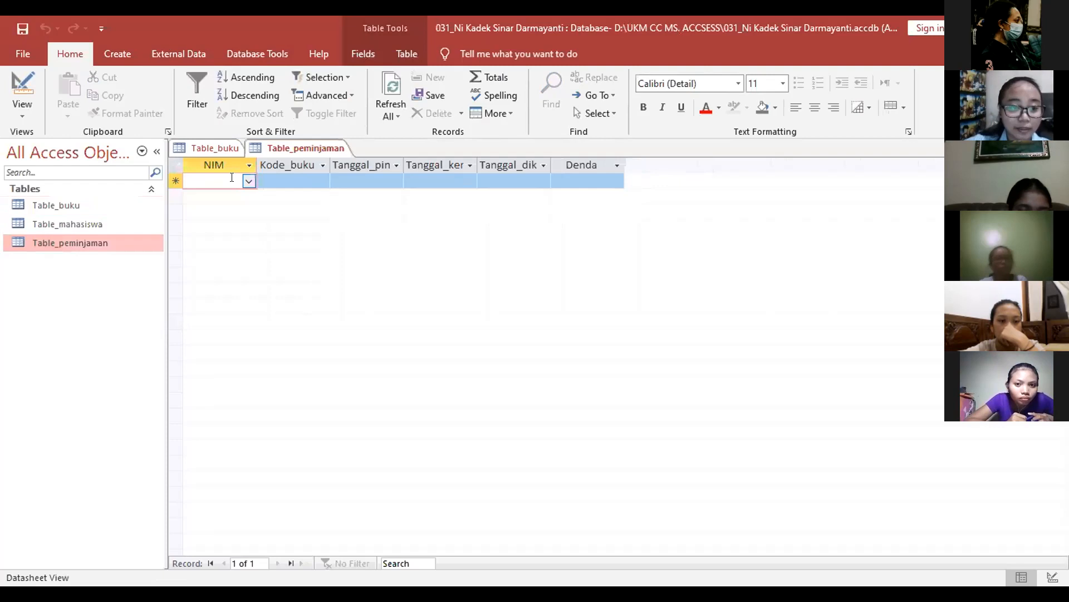
left_click(249, 180)
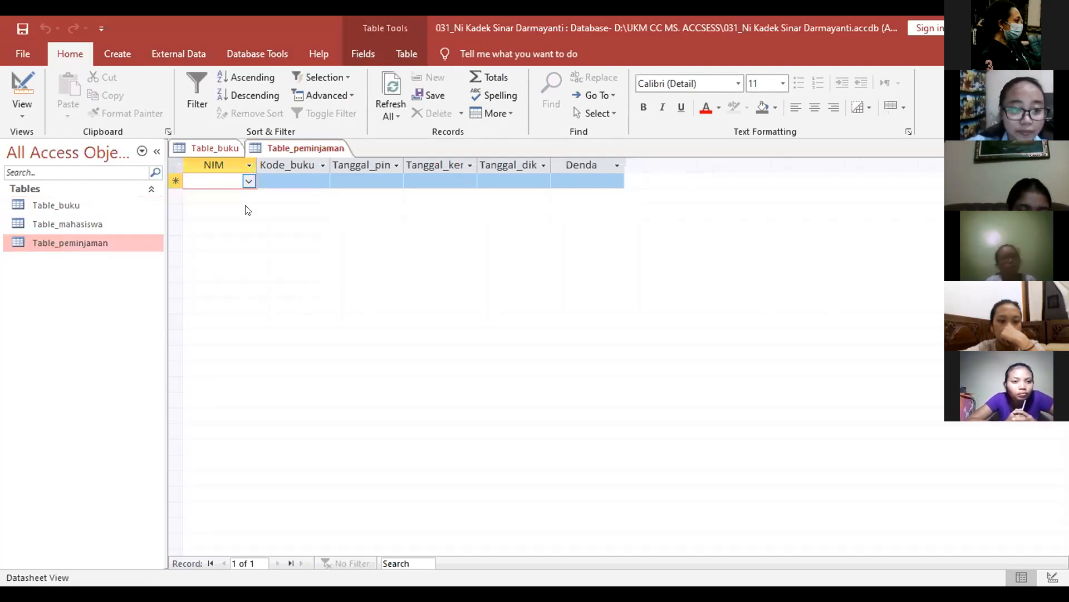
left_click(245, 210)
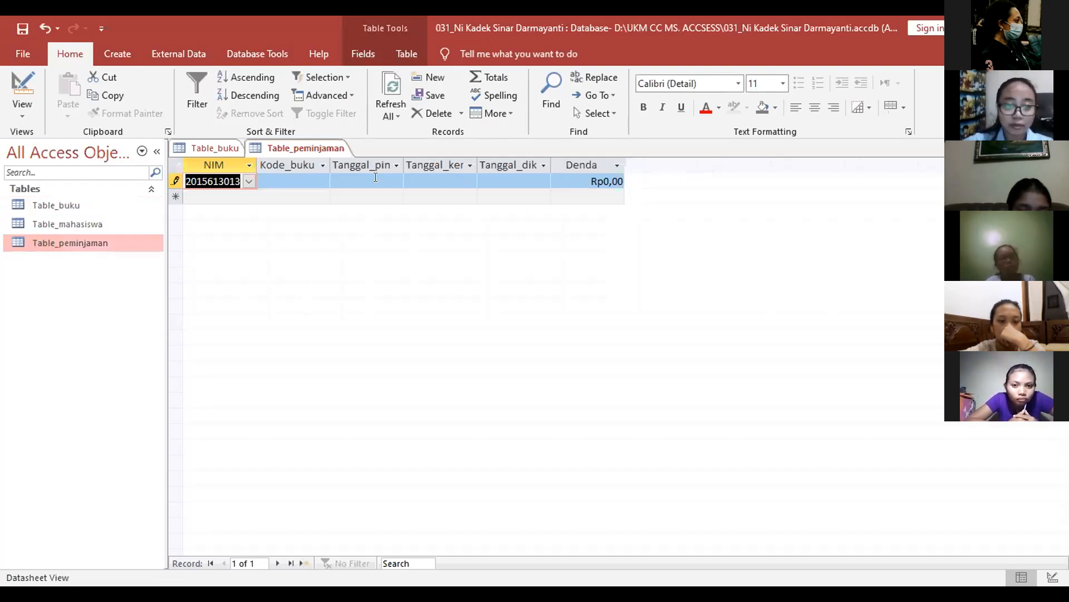
Step: Enter book code 0076 and loan date Senin, 5 April, widening the Tanggal_pinjam column to show it
key("Tab")
type("0076")
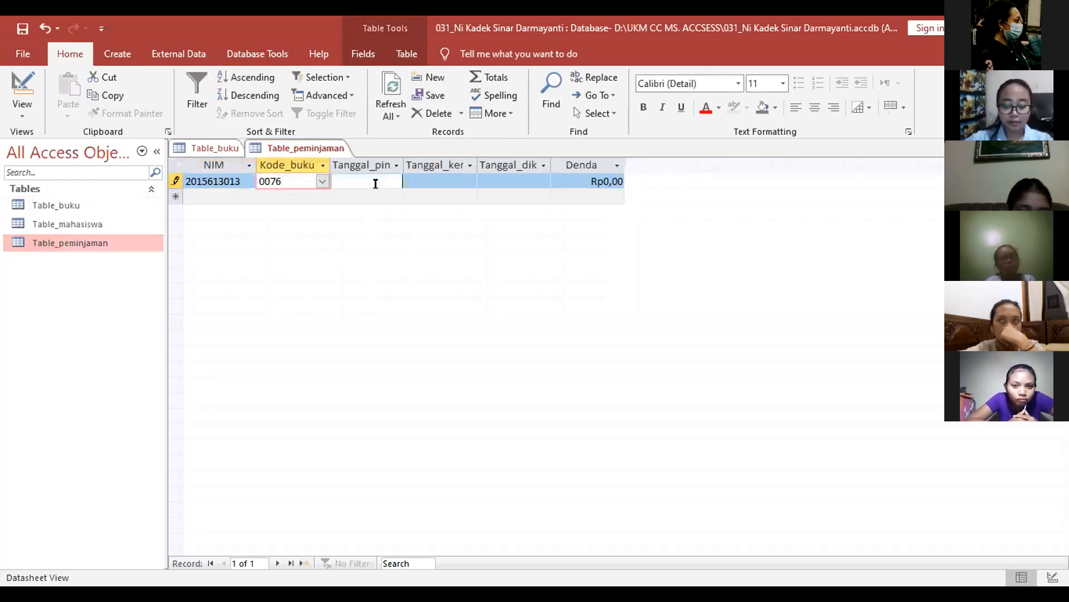
left_click(376, 183)
key("Caps_Lock")
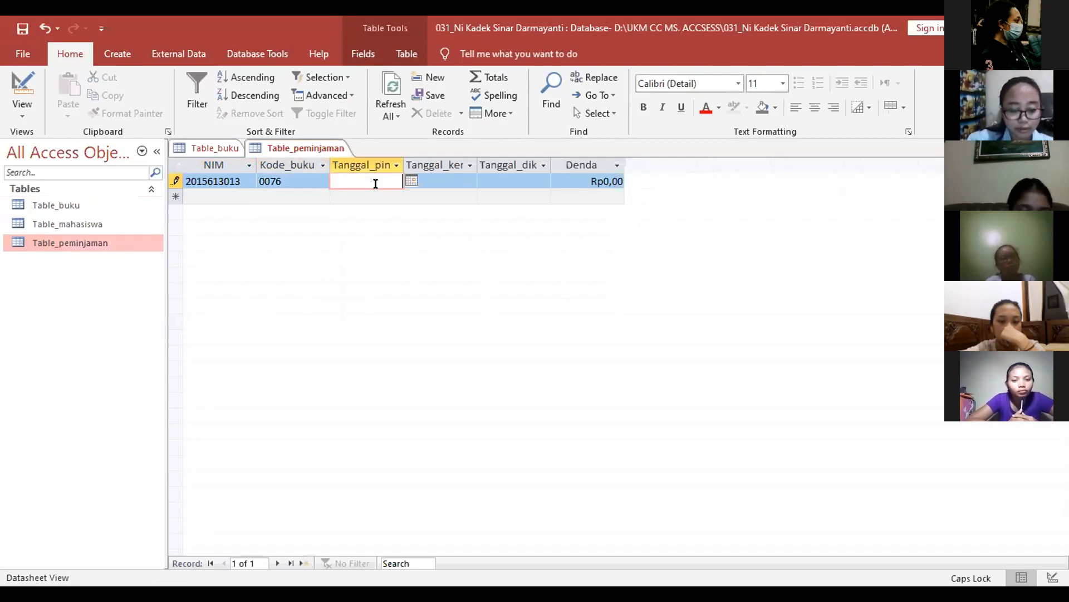
type("S")
key("Caps_Lock")
type("enin, ")
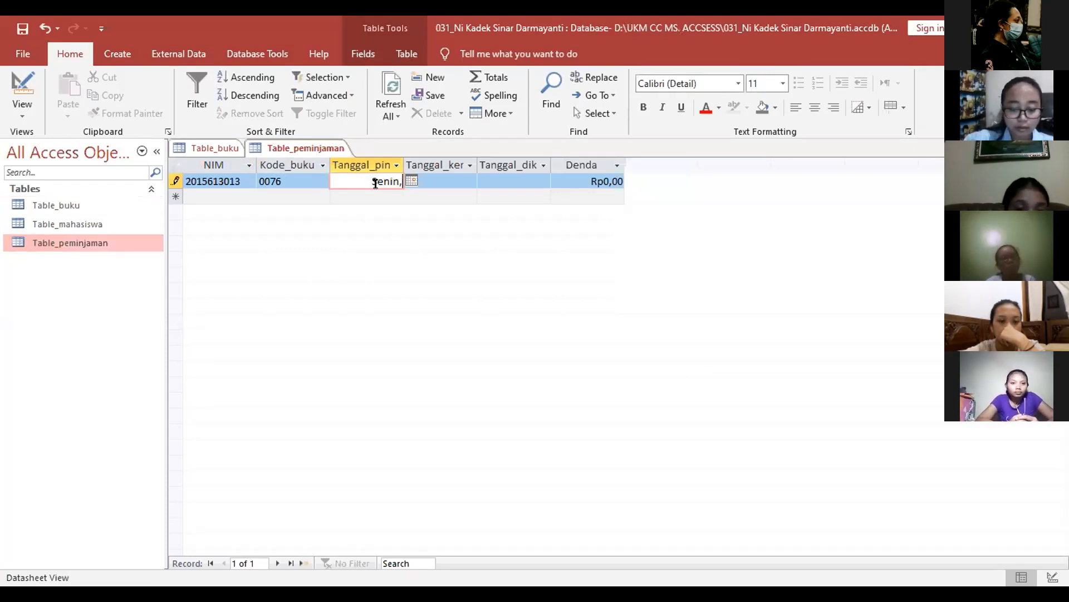
type("5")
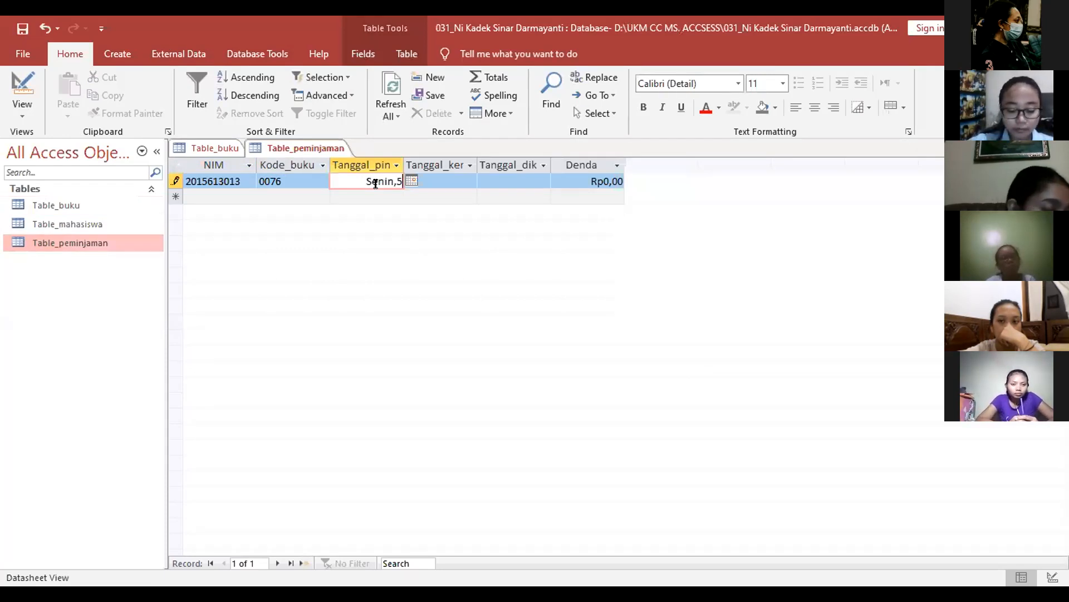
type(" Apr")
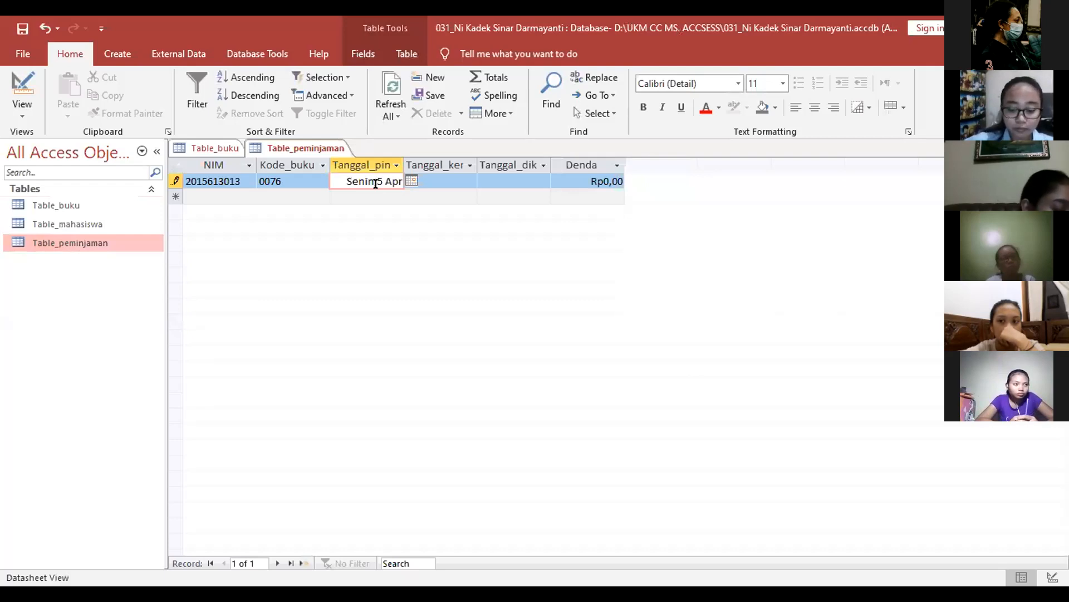
type("il")
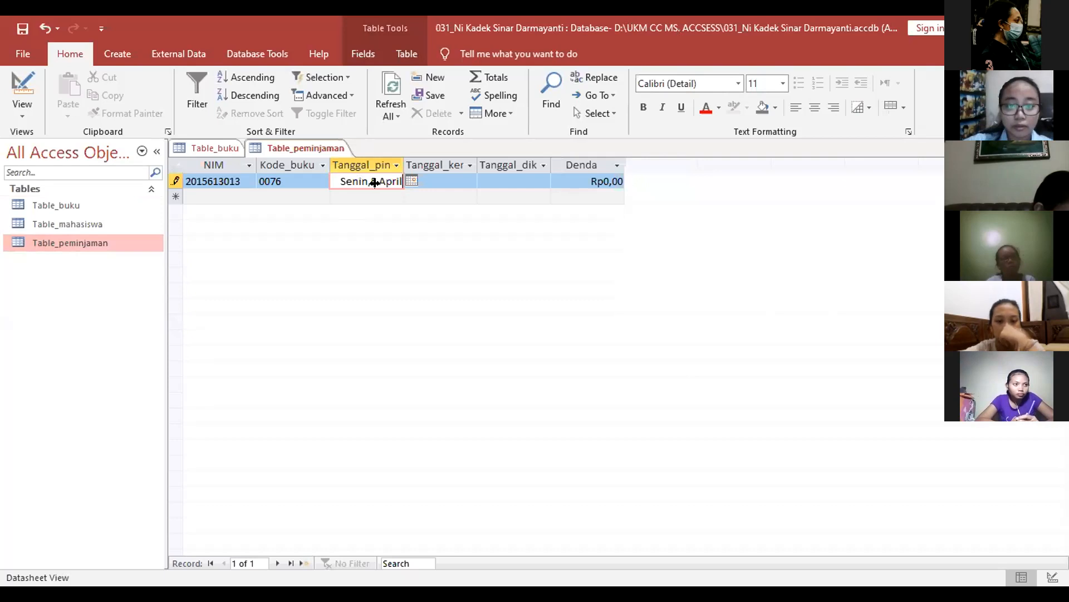
key("Tab")
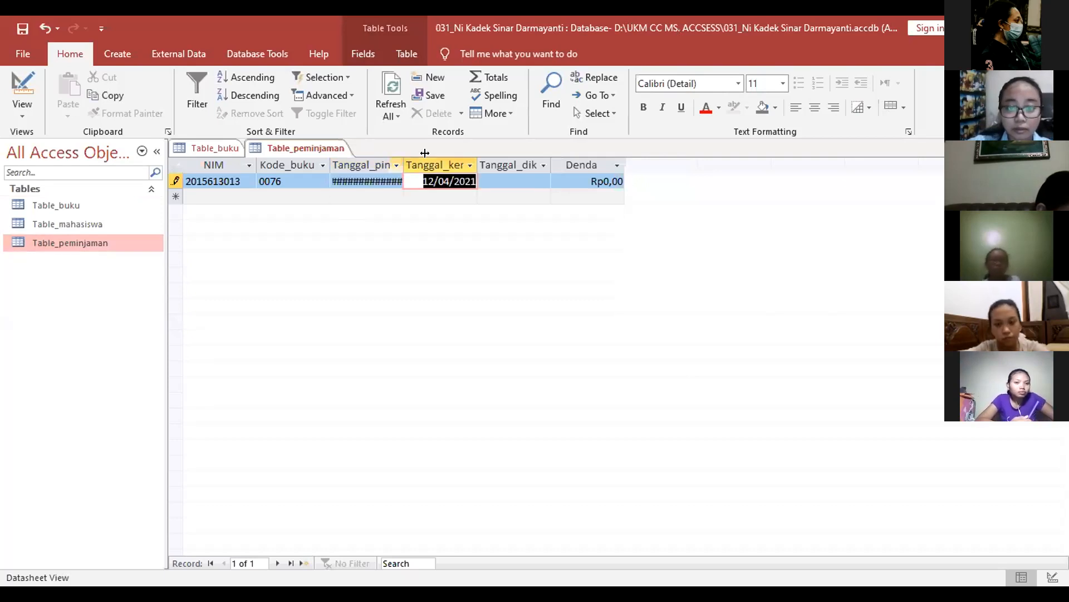
left_click_drag(404, 164, 425, 153)
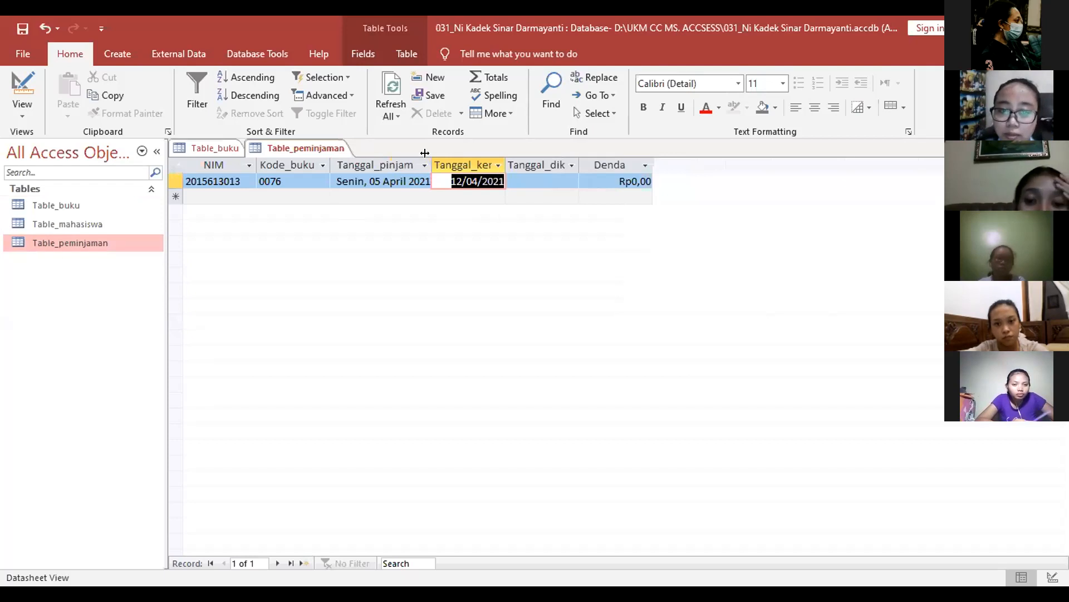
left_click_drag(425, 153, 438, 153)
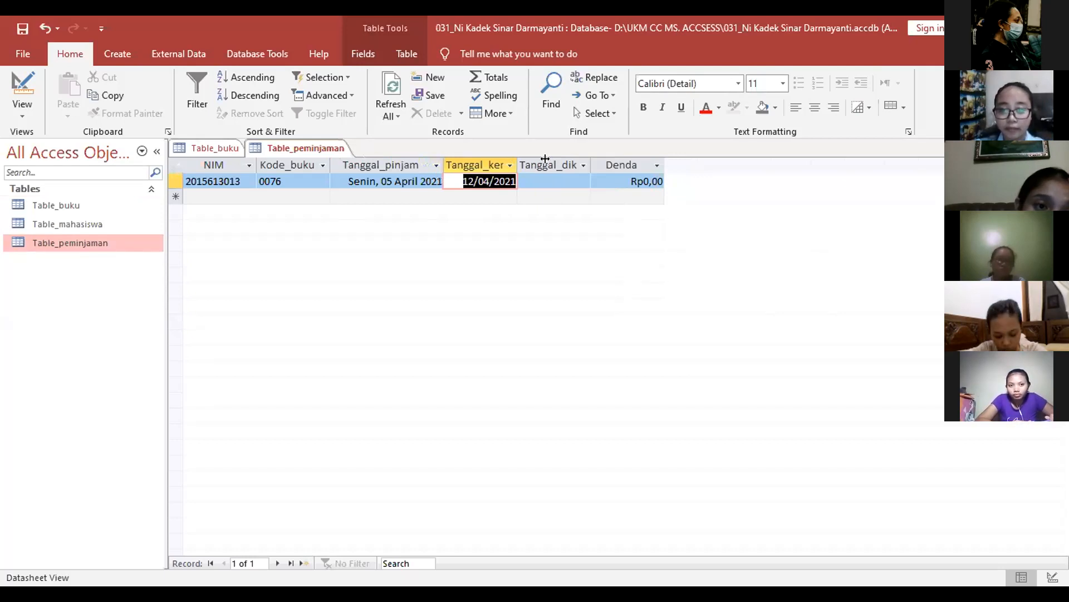
Step: Enter return date 10-04-2021 in Tanggal_dikembalikan, widening the date columns to read fully
left_click_drag(545, 159, 549, 159)
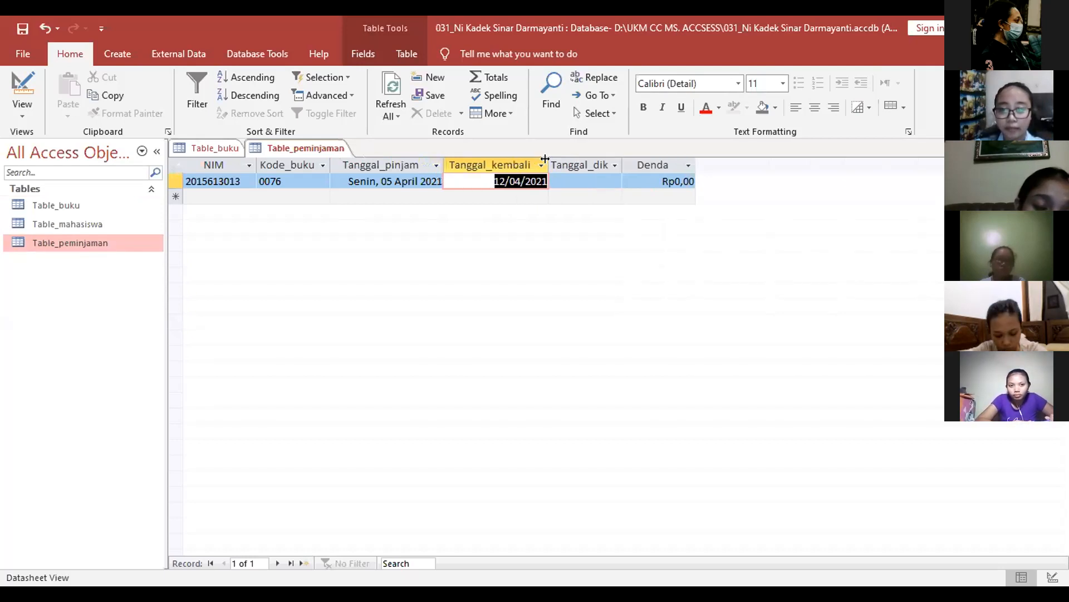
left_click(574, 179)
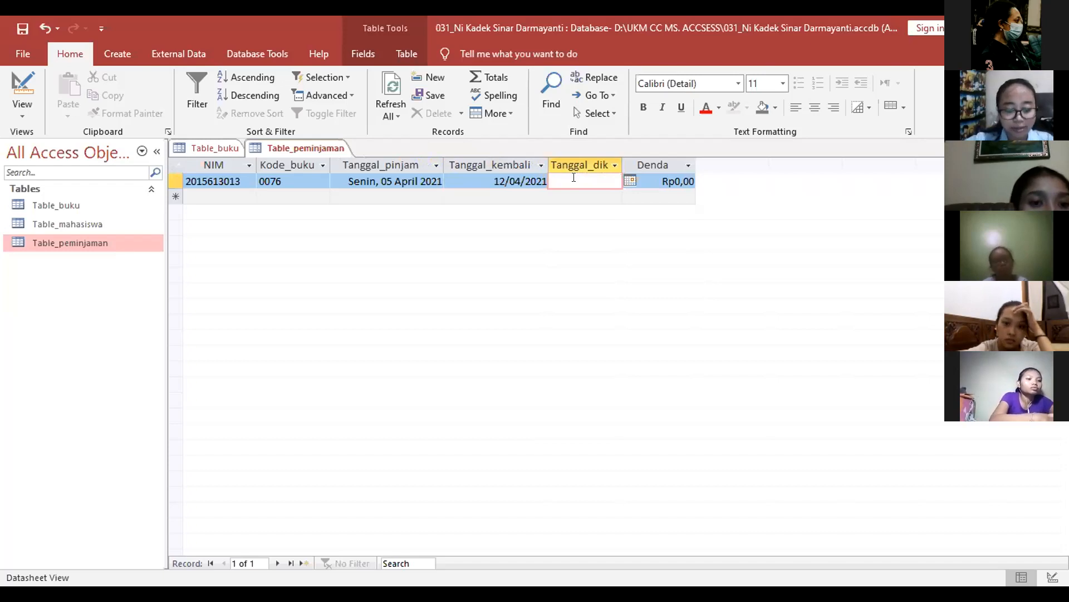
type("10")
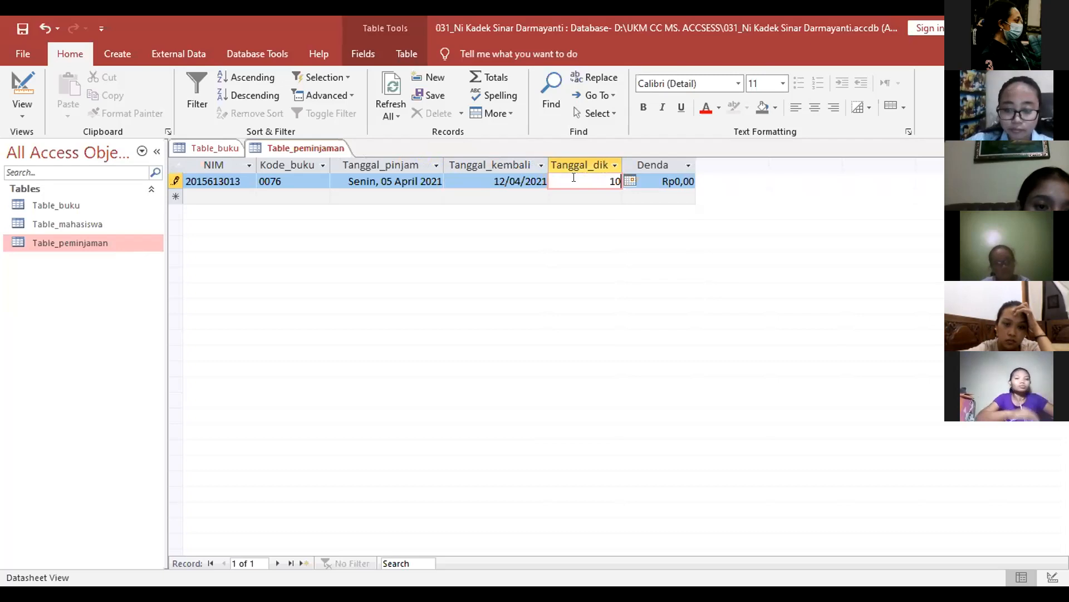
type("-")
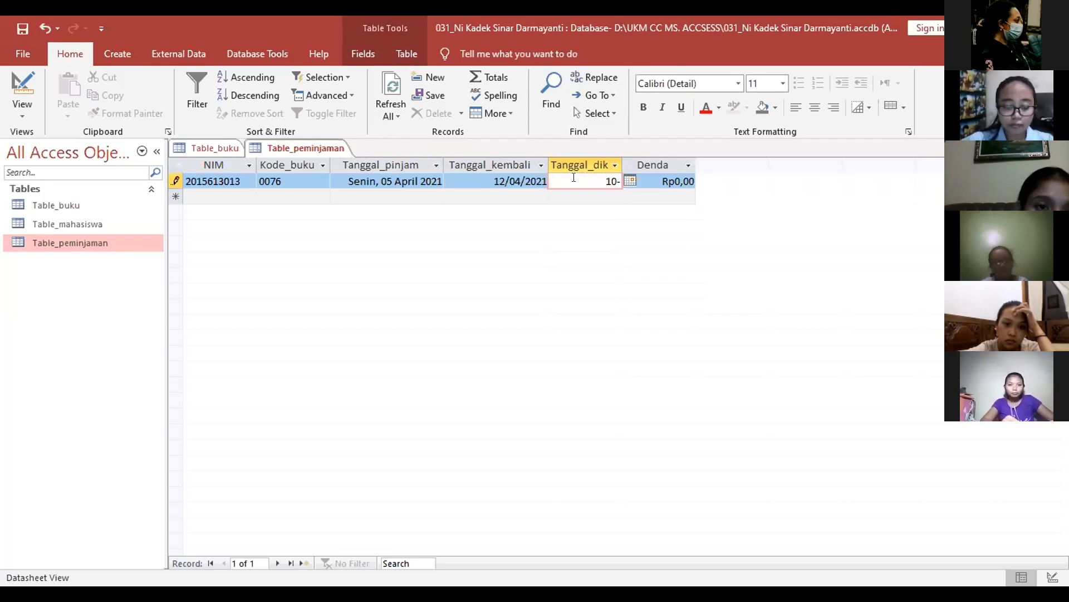
type("04")
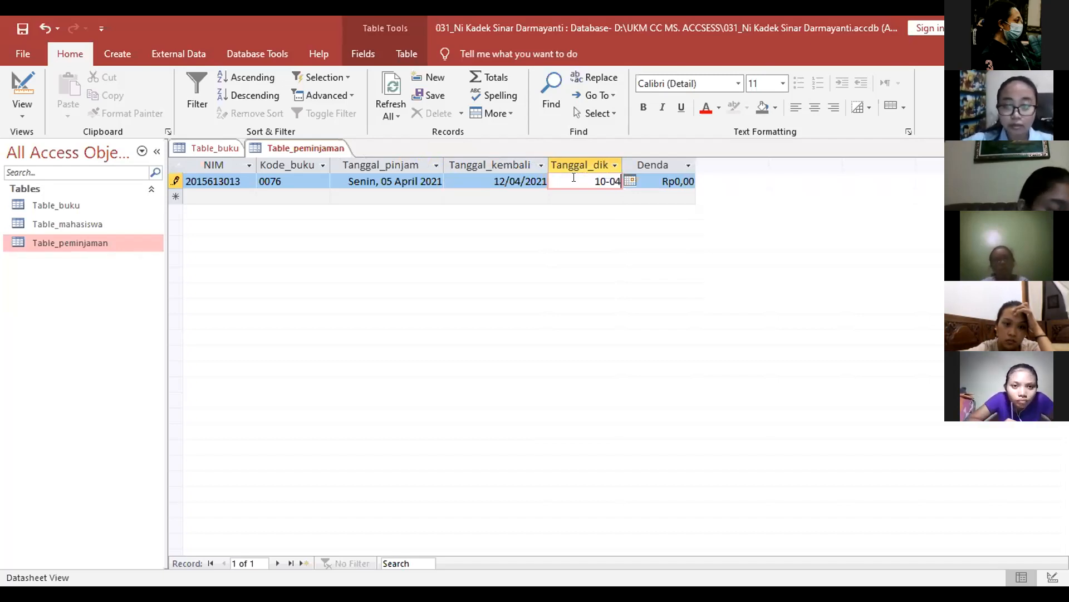
type("202")
key("BackSpace")
key("BackSpace")
key("BackSpace")
type("-2")
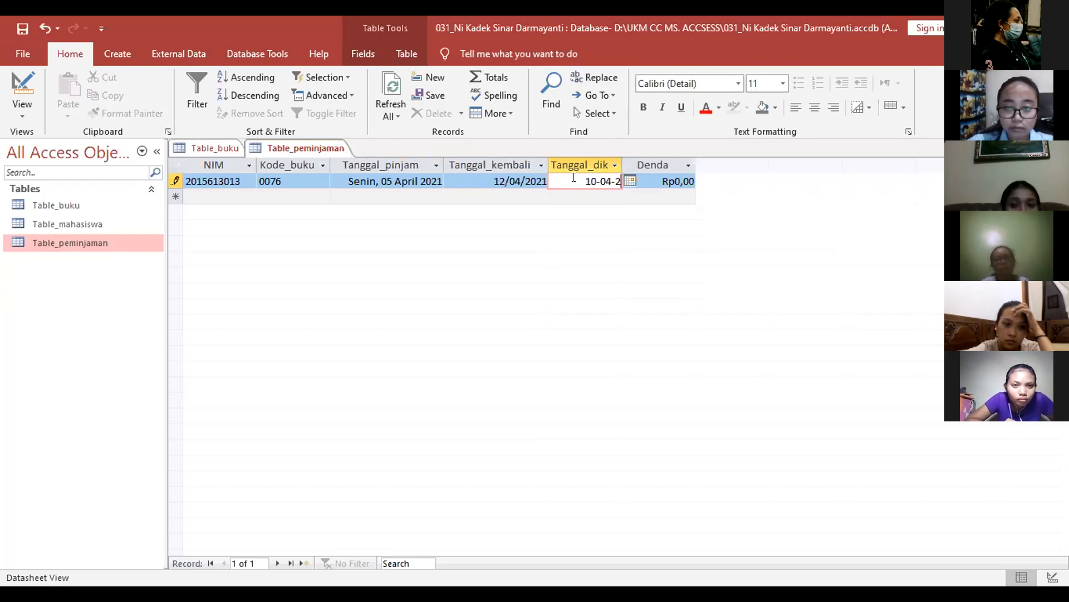
type("021")
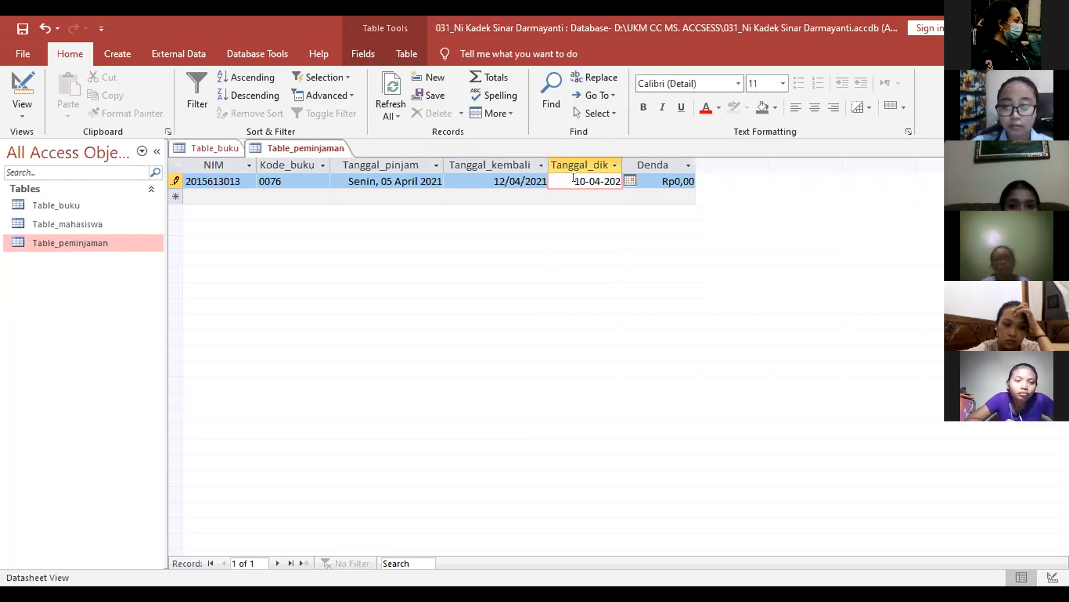
key("Tab")
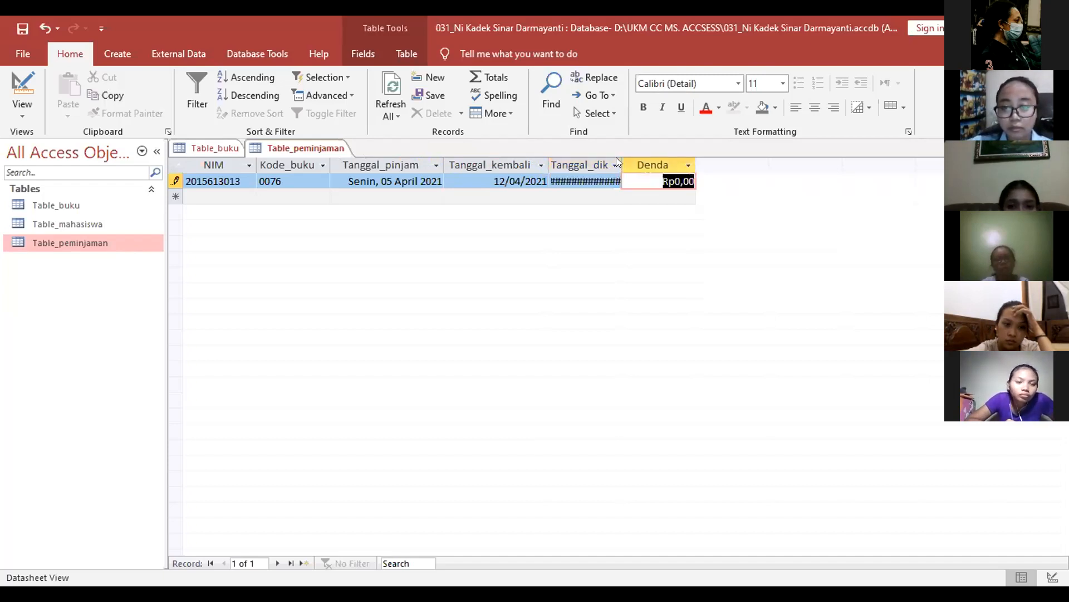
left_click_drag(620, 159, 652, 160)
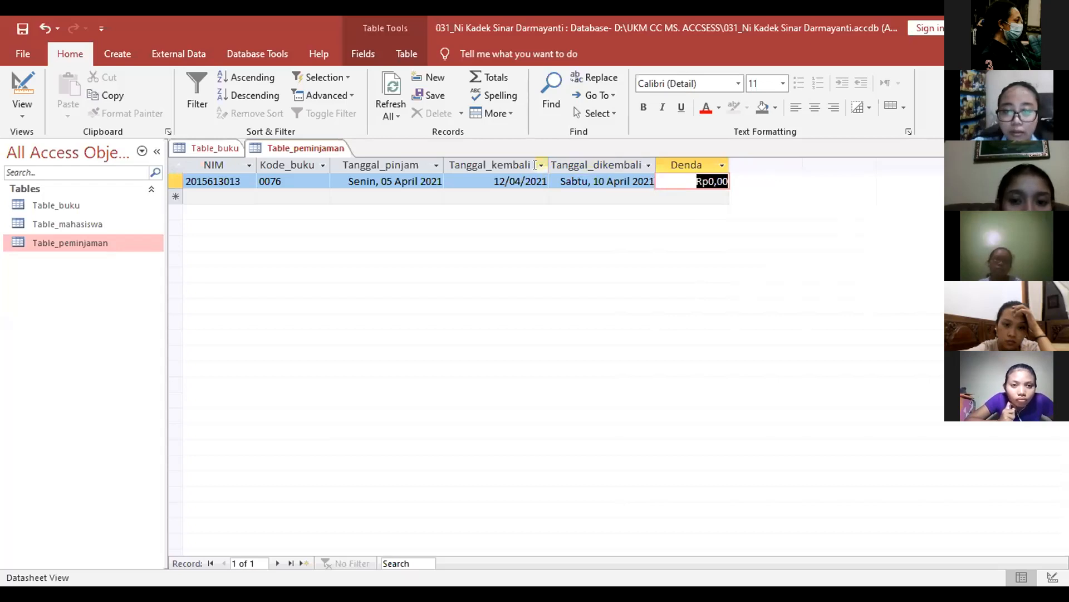
Step: Change the return date's day to 14 April 2021 and commit it so Denda recalculates
left_click(601, 184)
key("Delete")
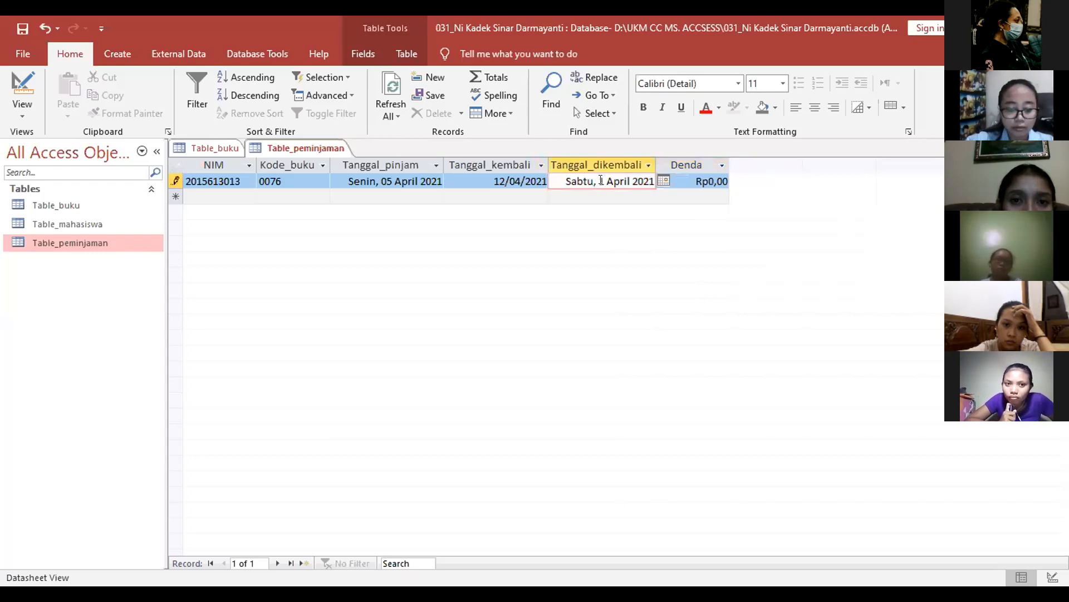
type("5")
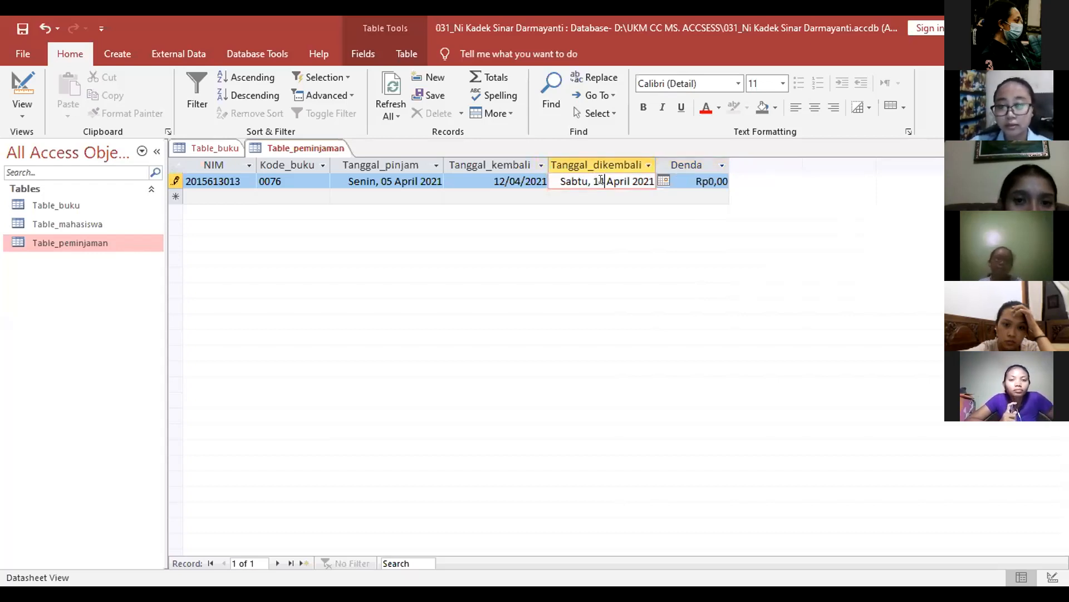
key("Tab")
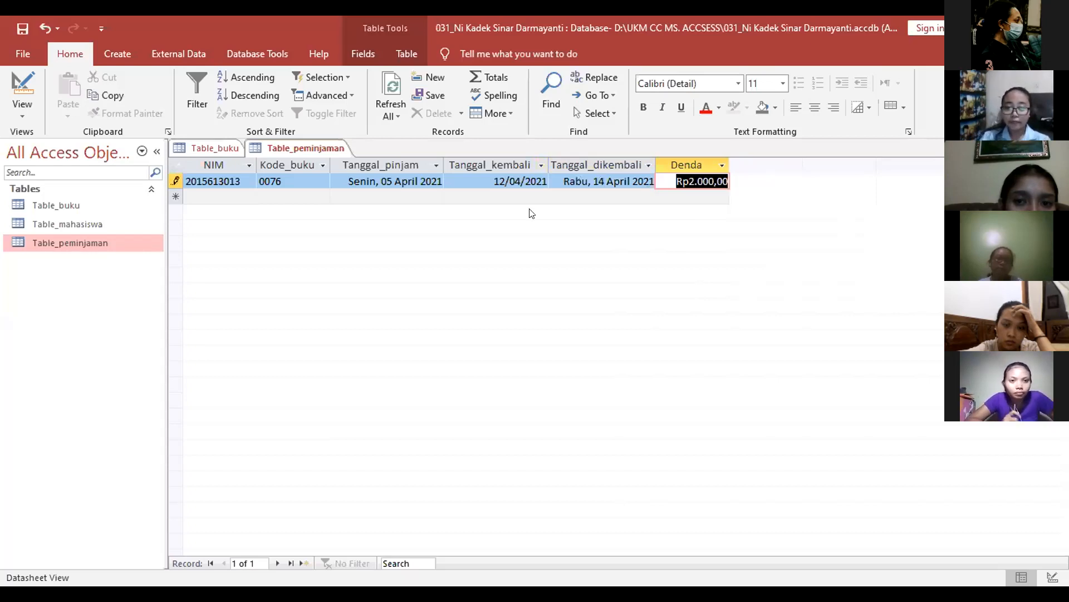
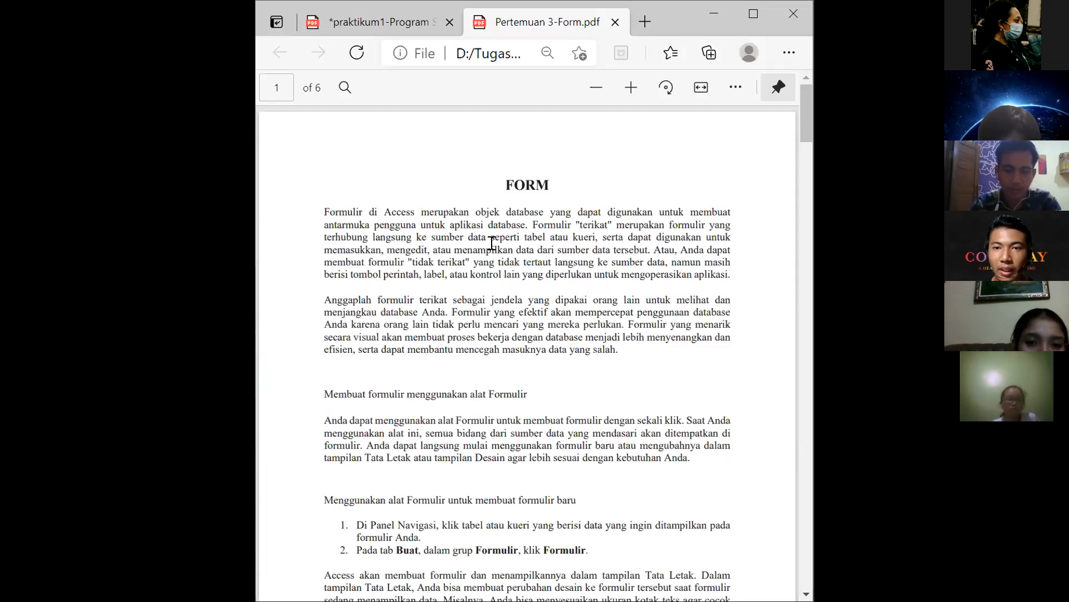
left_click_drag(595, 237, 525, 244)
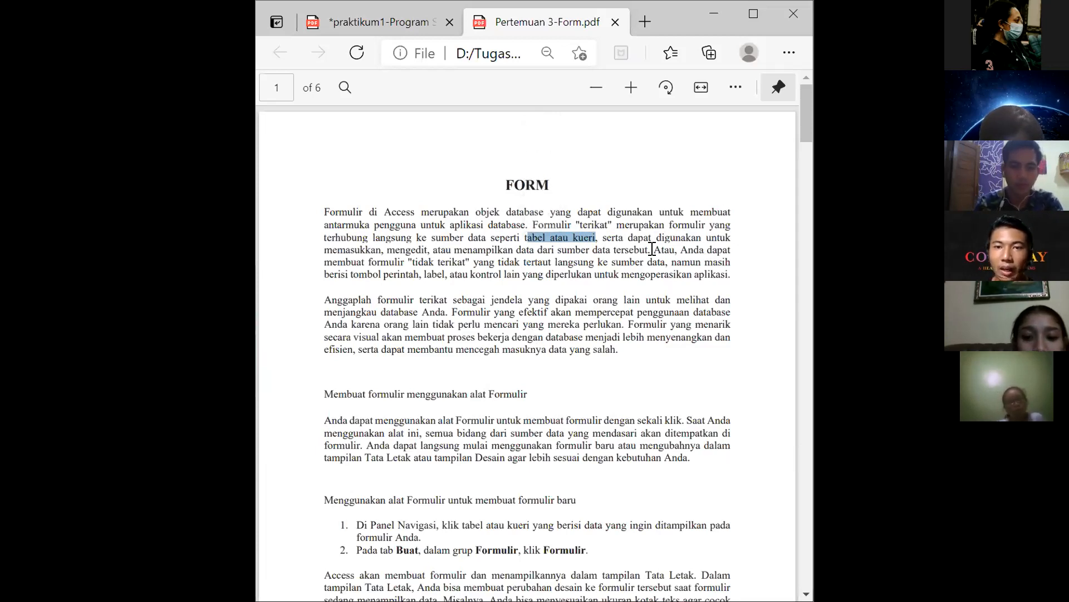
left_click_drag(392, 262, 471, 262)
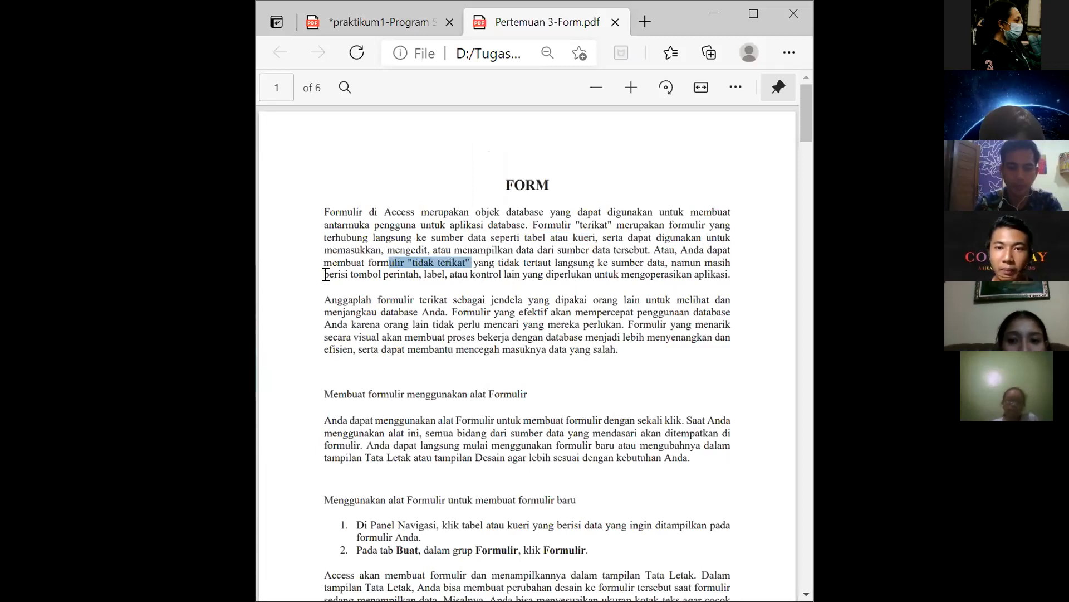
left_click_drag(332, 277, 338, 277)
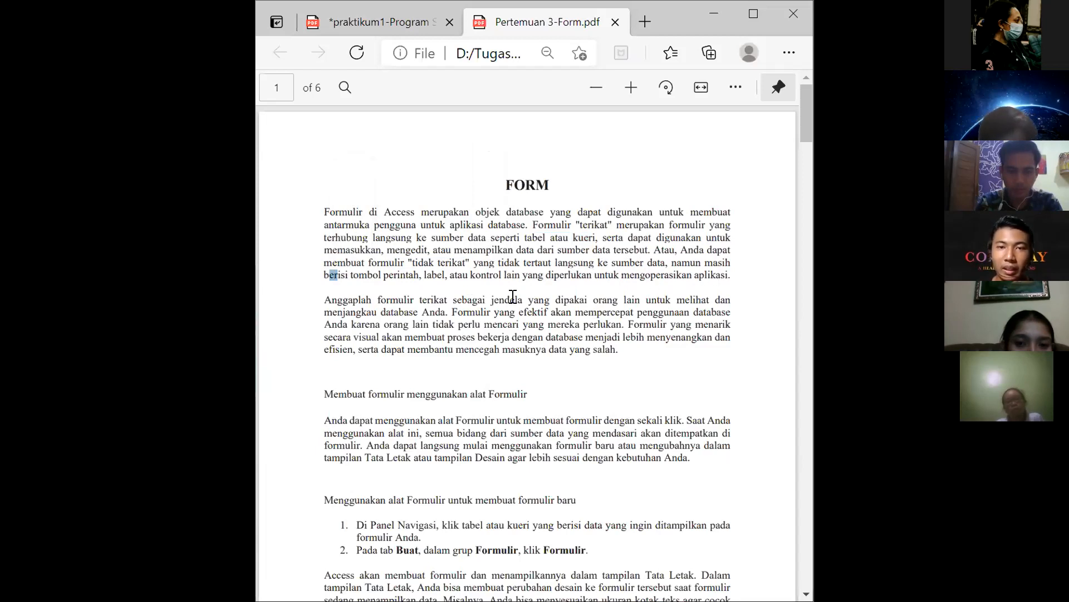
scroll(513, 296, "down", 1)
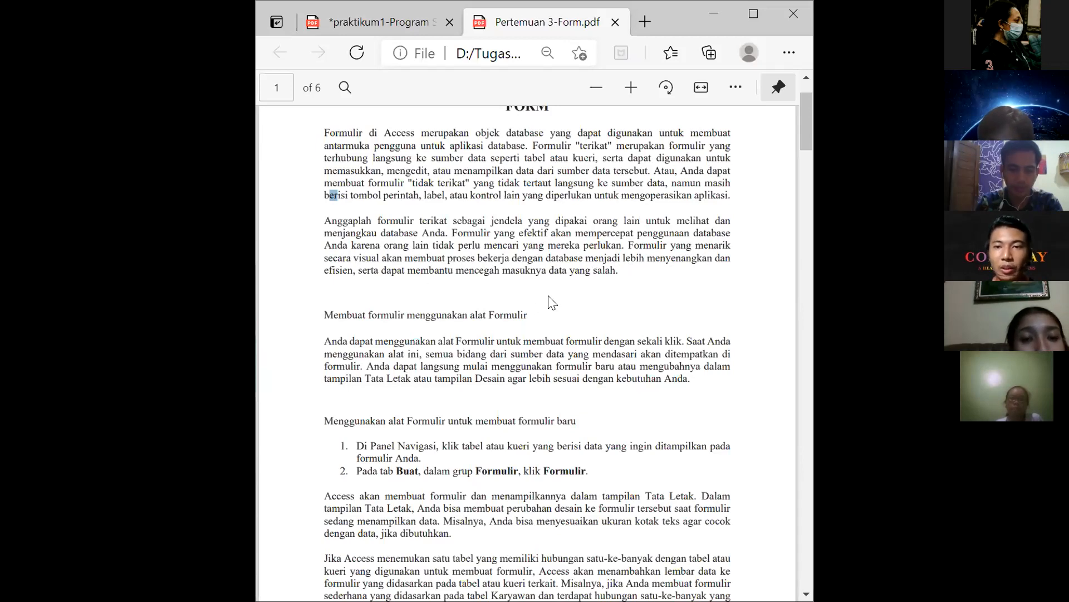
scroll(578, 441, "down", 1)
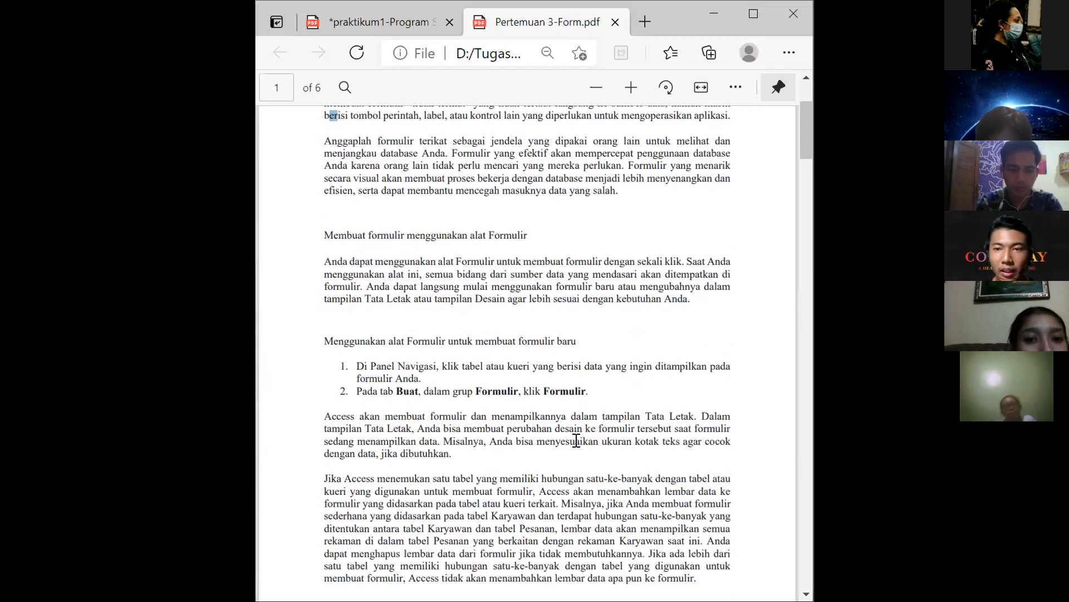
Step: Scroll through the rest of page 1 of the handout to the PRAKTIKUM FORM exercise on page 2
scroll(576, 441, "down", 1)
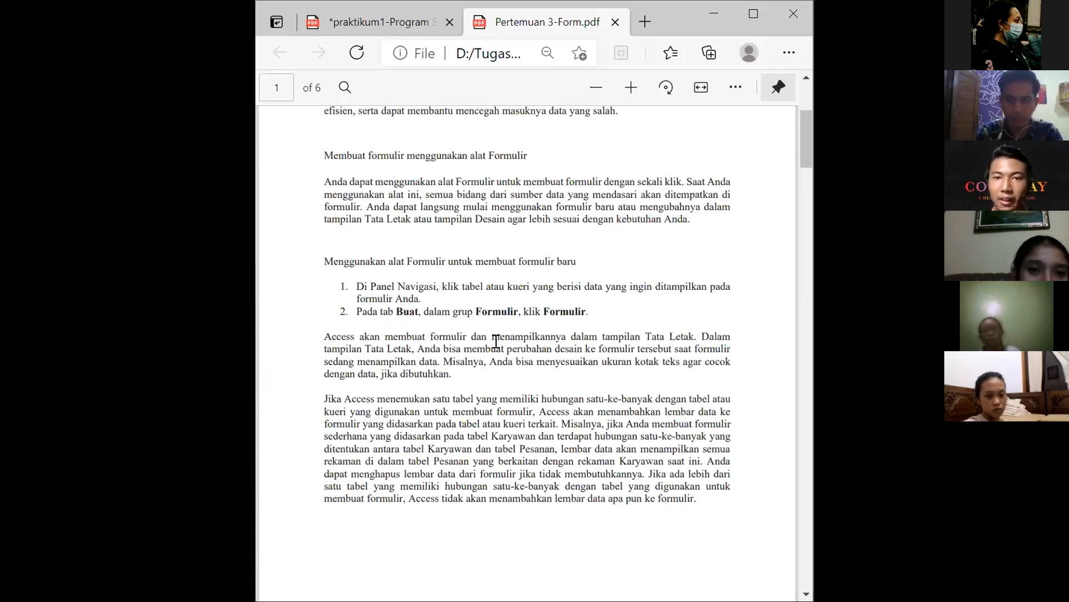
scroll(496, 340, "down", 3)
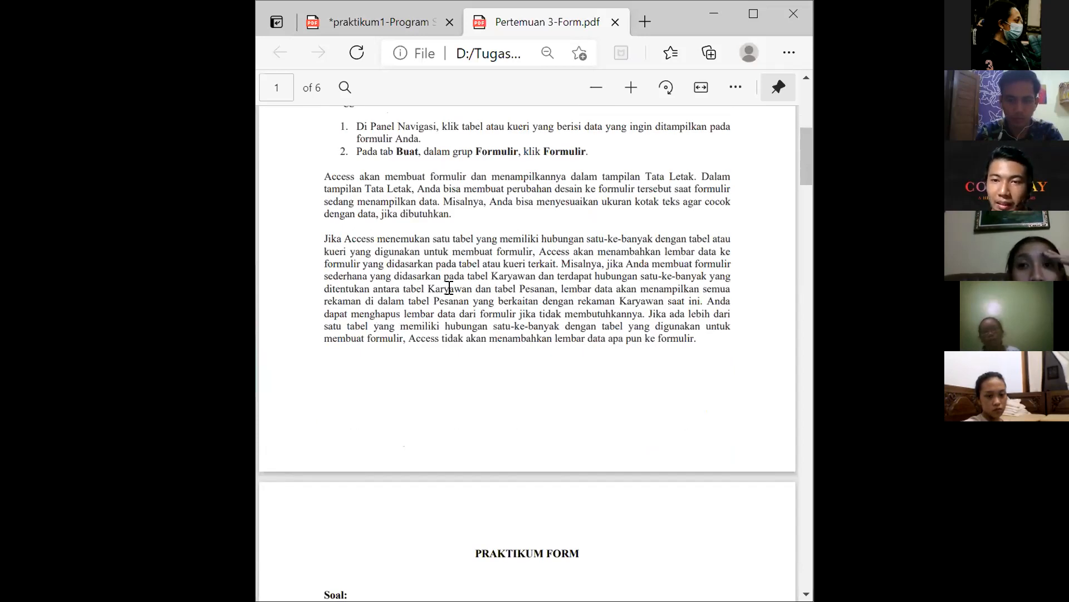
scroll(463, 282, "up", 2)
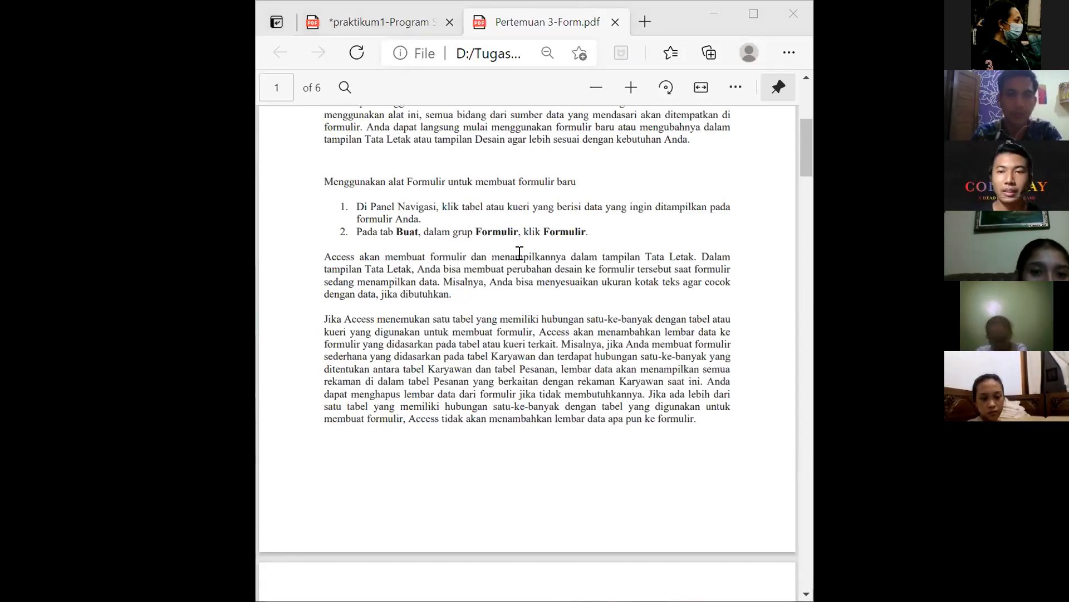
scroll(520, 253, "down", 5)
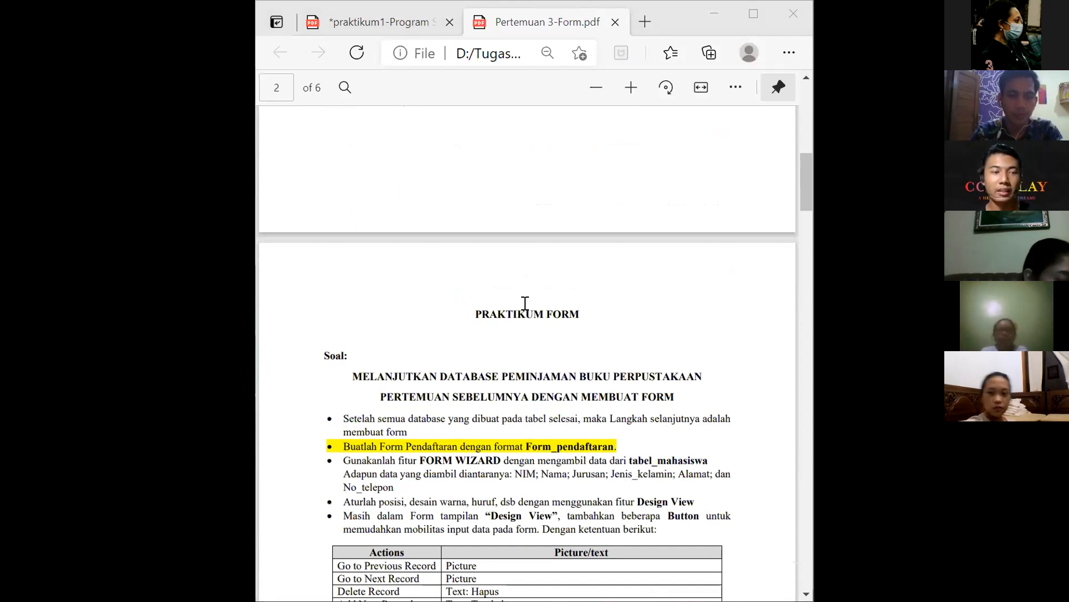
Step: Scroll page 2 to review the form buttons table and the sample PENDAFTARAN ANGGOTA form
scroll(524, 303, "down", 1)
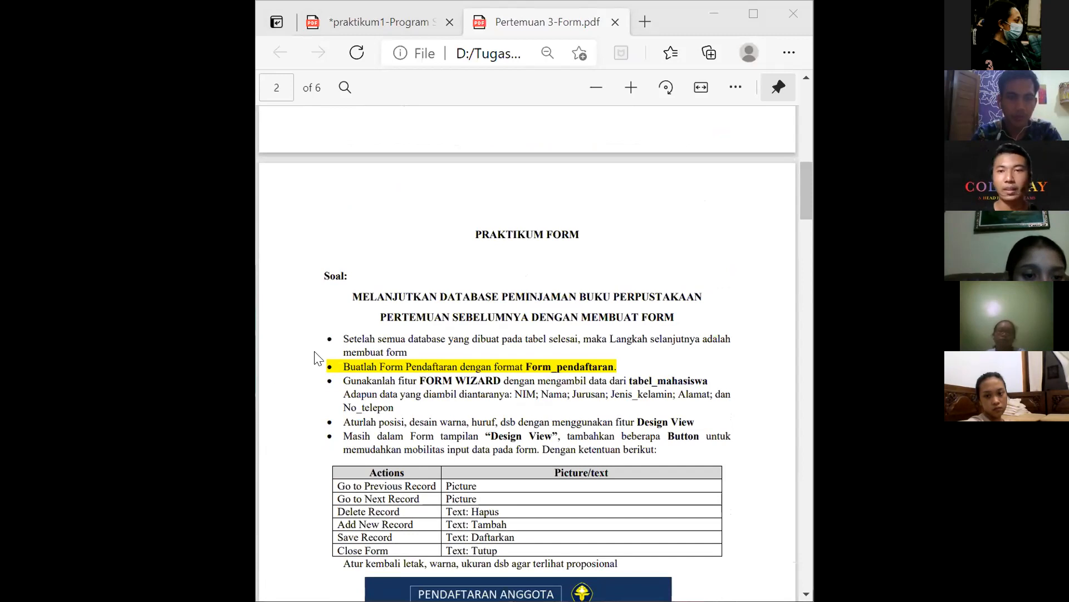
scroll(407, 347, "down", 3)
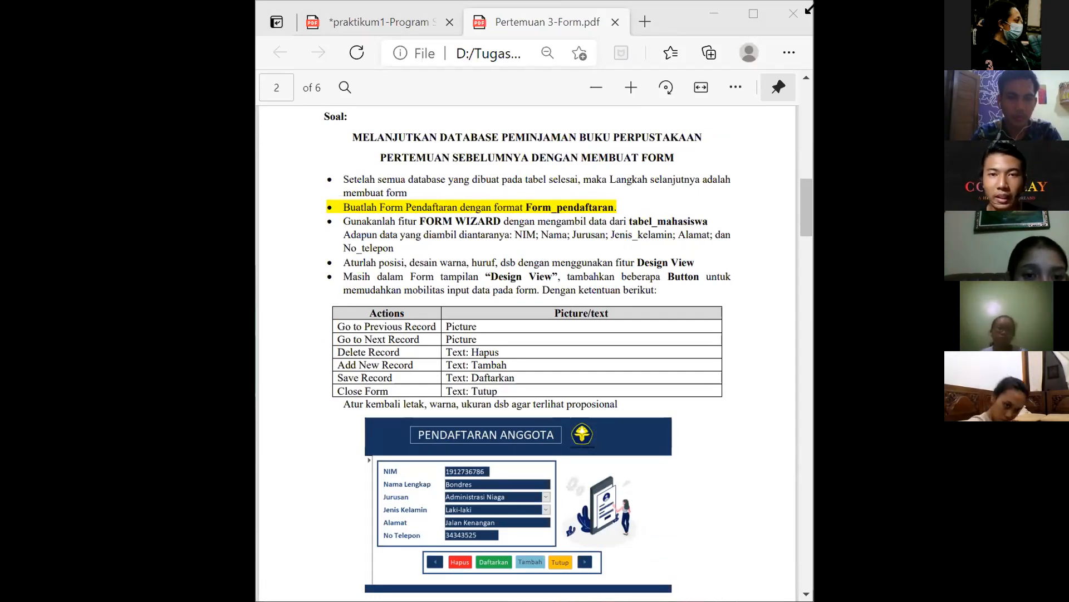
scroll(709, 154, "down", 3)
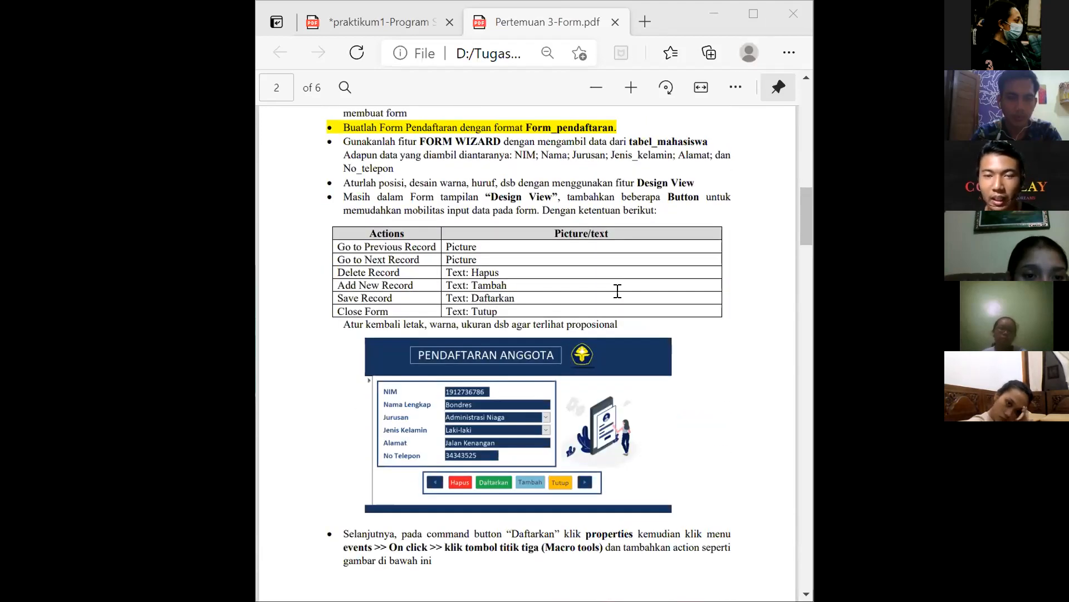
scroll(618, 291, "up", 6)
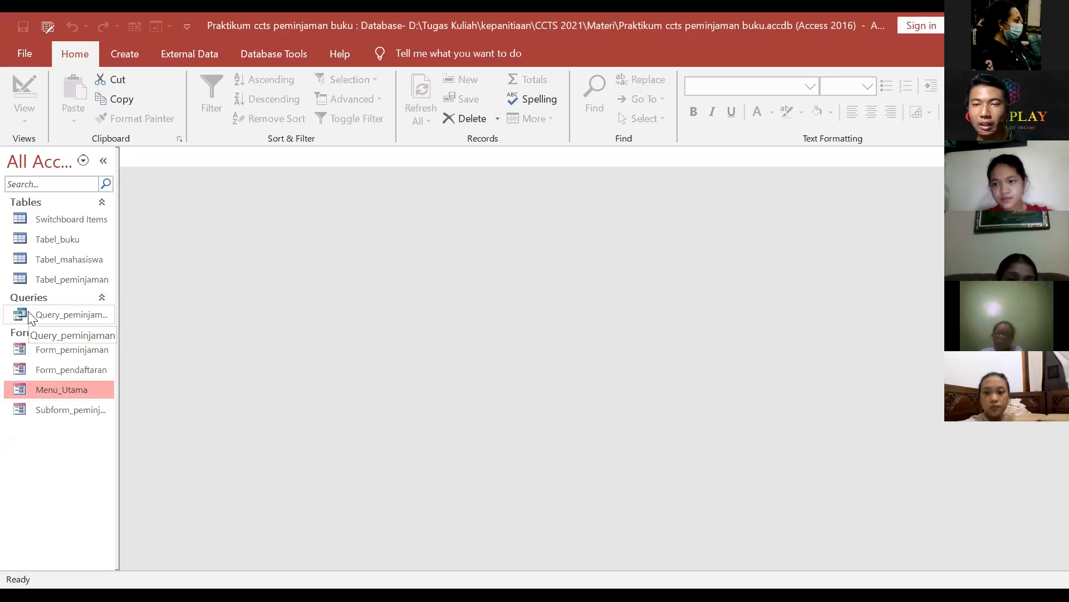
Step: Open Menu_Utama and launch the PENDAFTARAN ANGGOTA form from its Pendaftaran picture
double_click(76, 397)
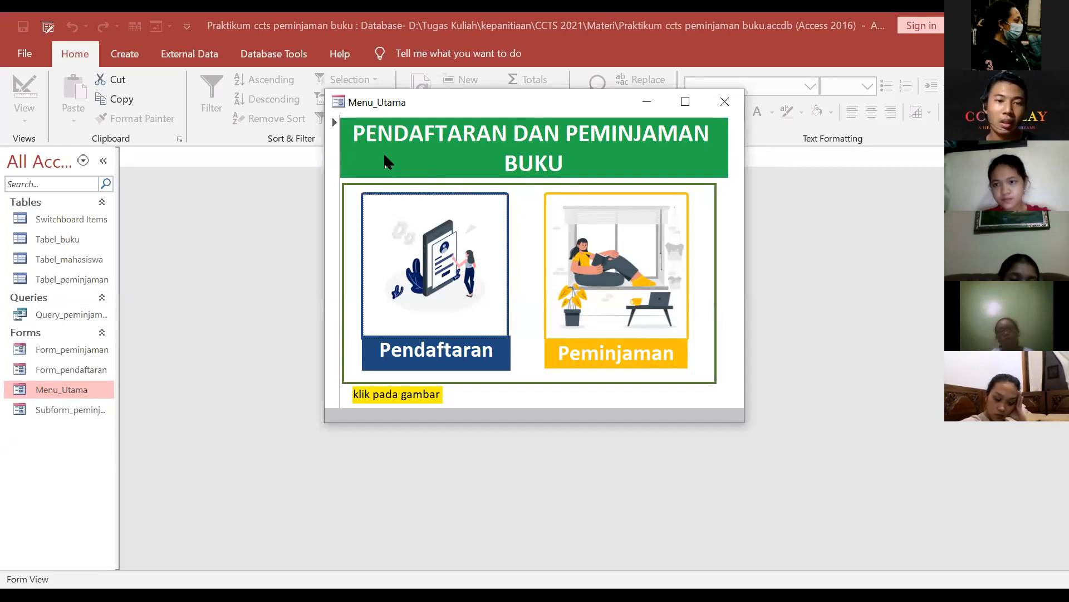
left_click(430, 268)
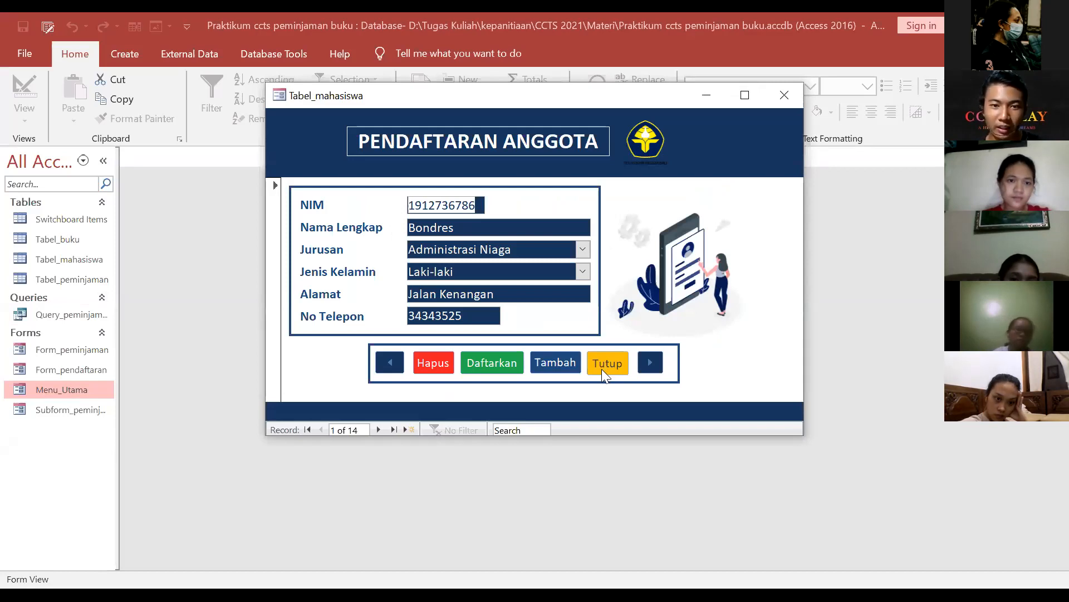
Step: Close the registration form, browse the PEMINJAMAN BUKU loan form, then close it back to Menu_Utama
left_click(616, 367)
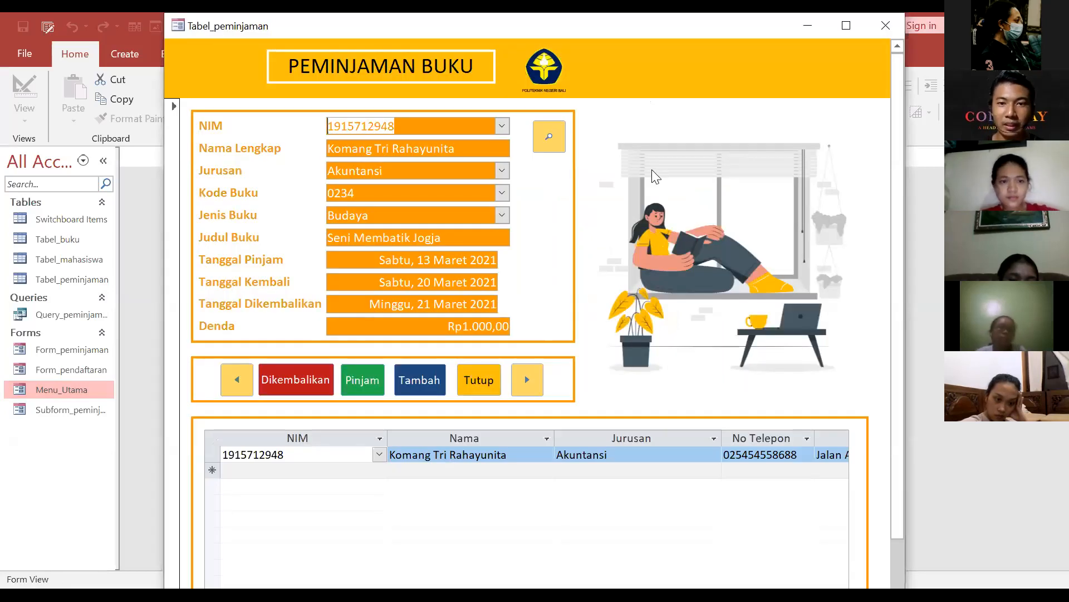
scroll(580, 448, "down", 1)
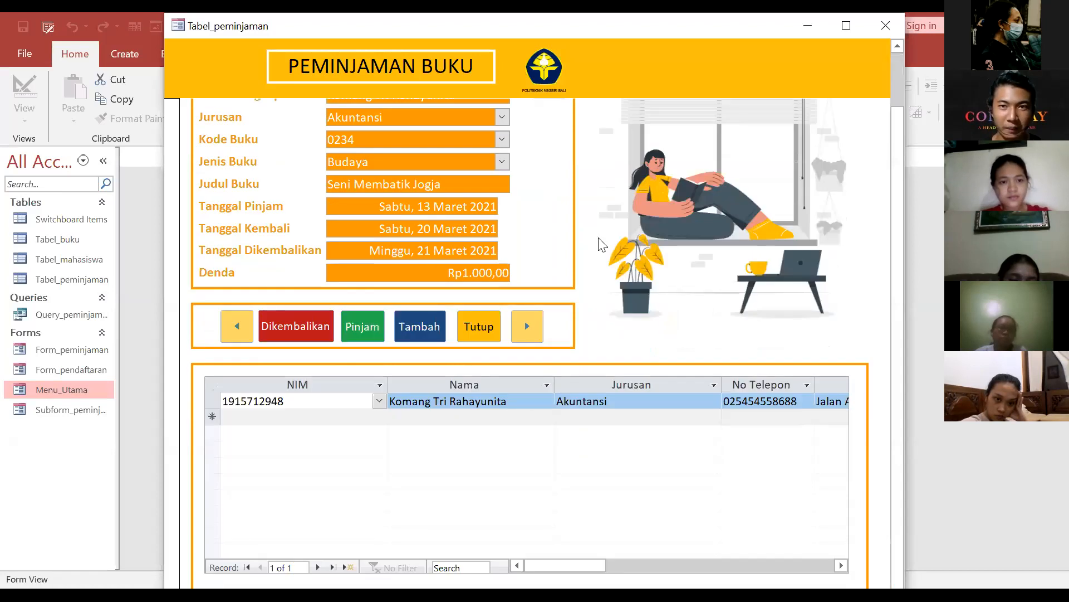
scroll(600, 244, "up", 1)
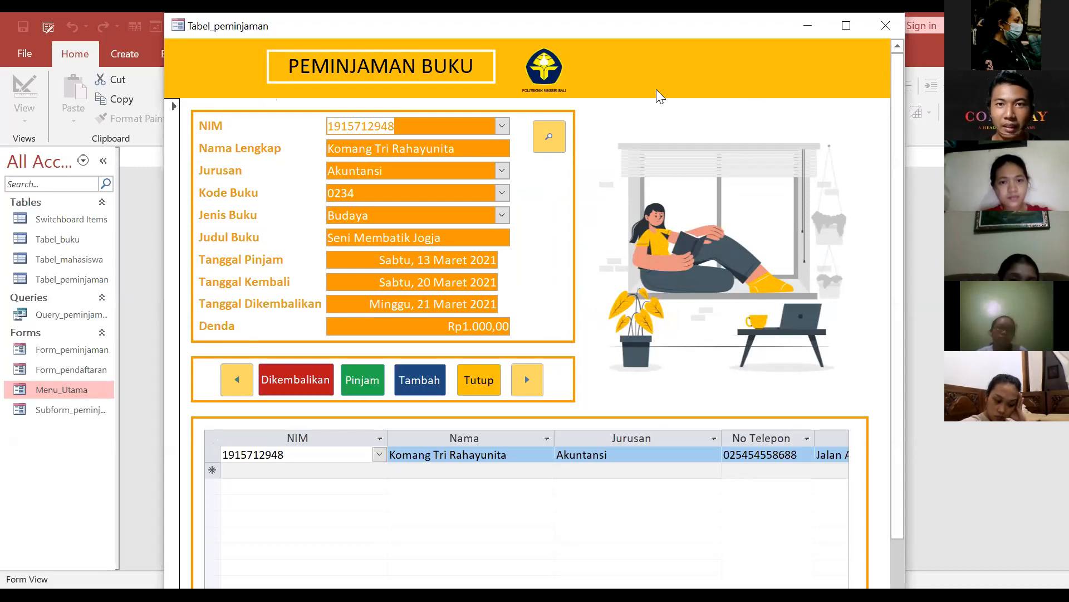
key("alt+Tab")
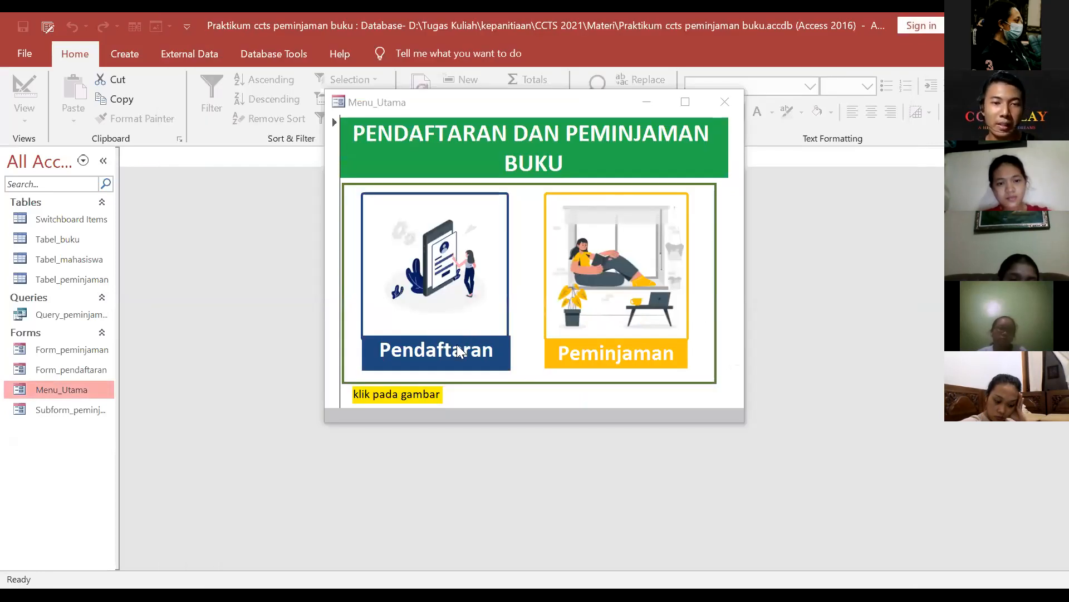
Step: Reopen the registration form, add new record 15, enter the student's NIM, and begin typing the member's full name
left_click(430, 331)
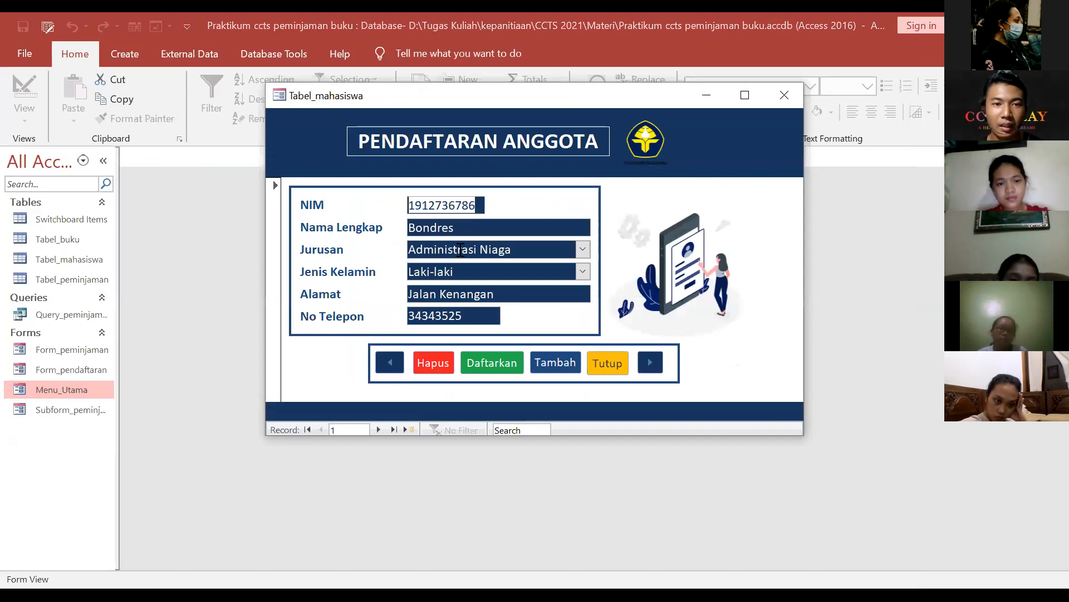
left_click(555, 361)
left_click(444, 205)
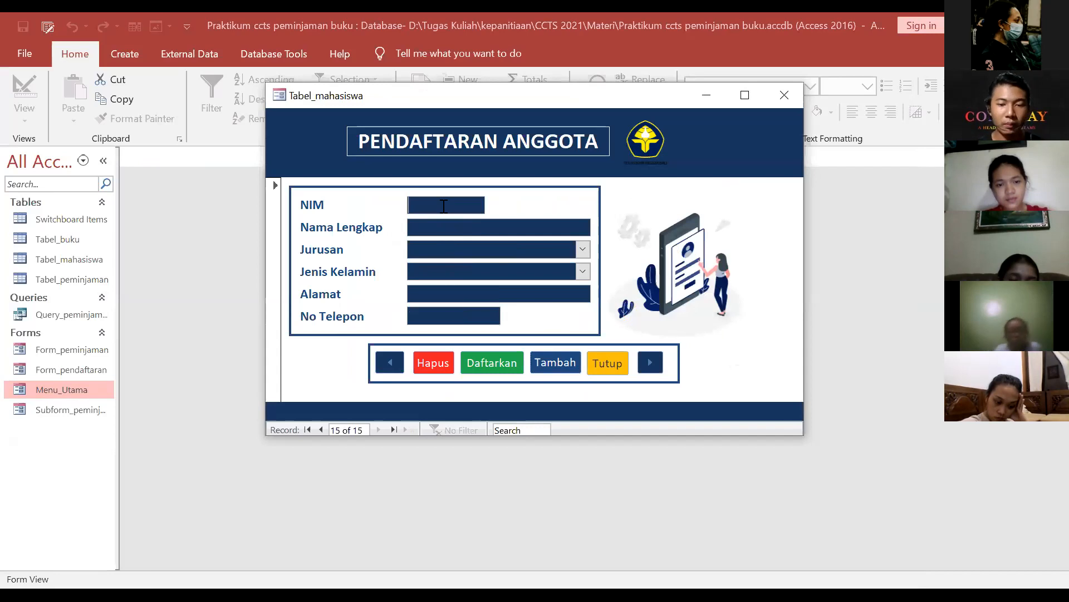
type("201")
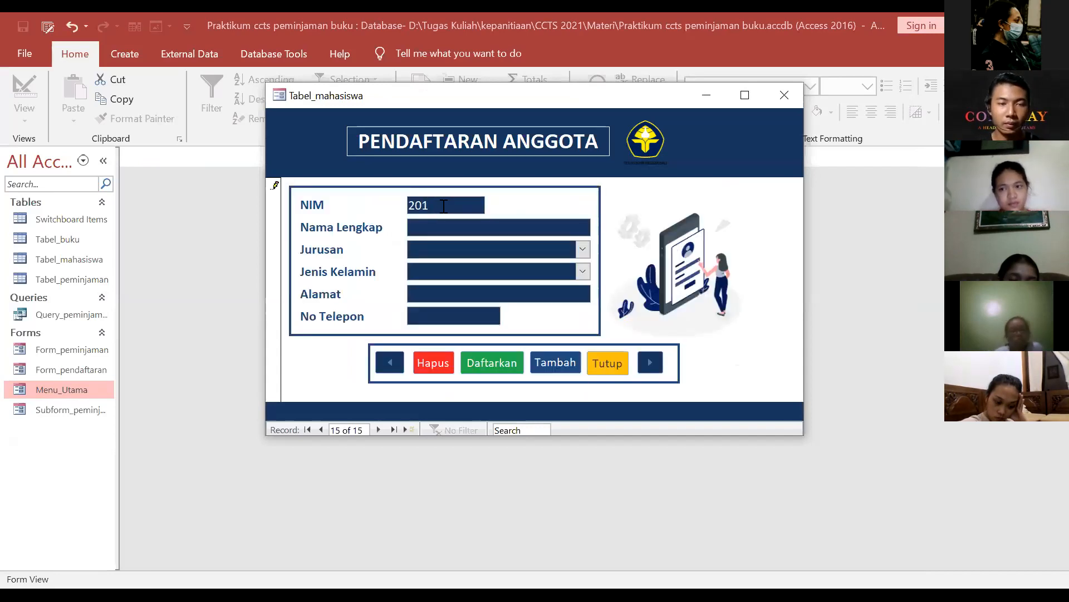
type("9173848")
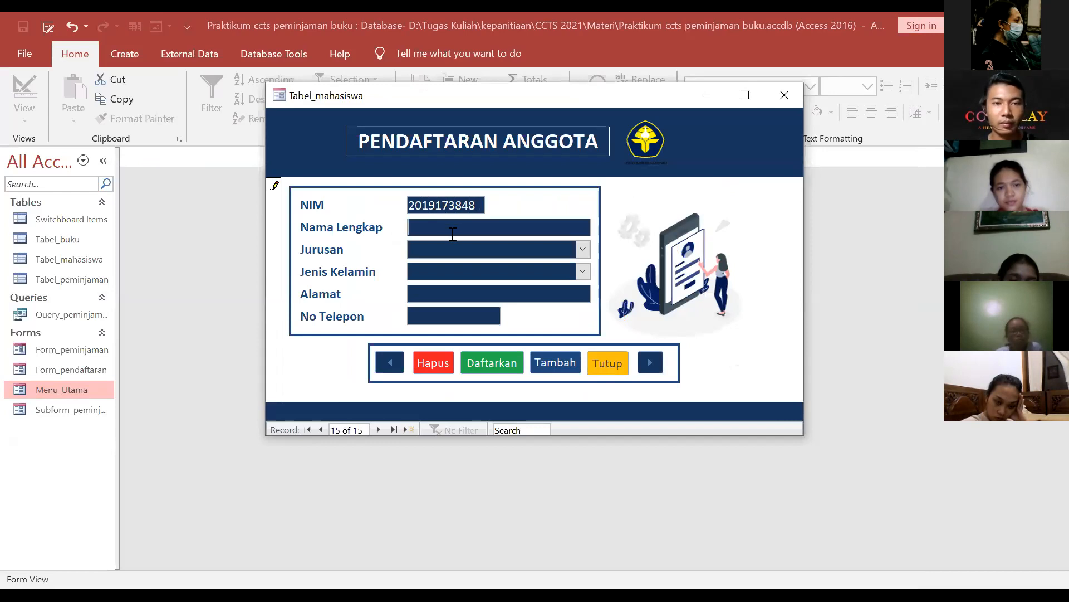
left_click(453, 233)
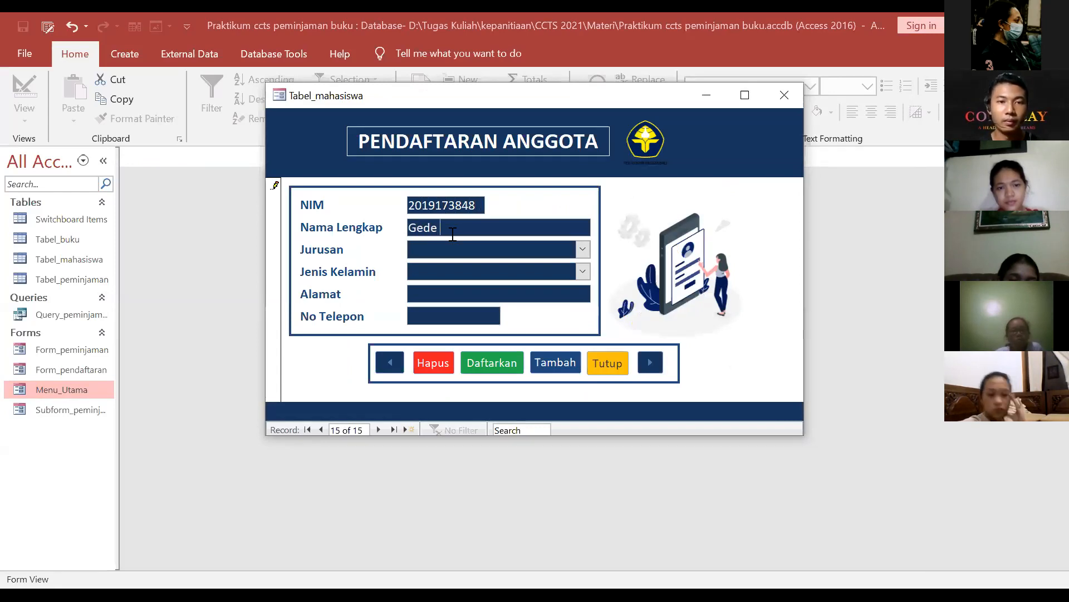
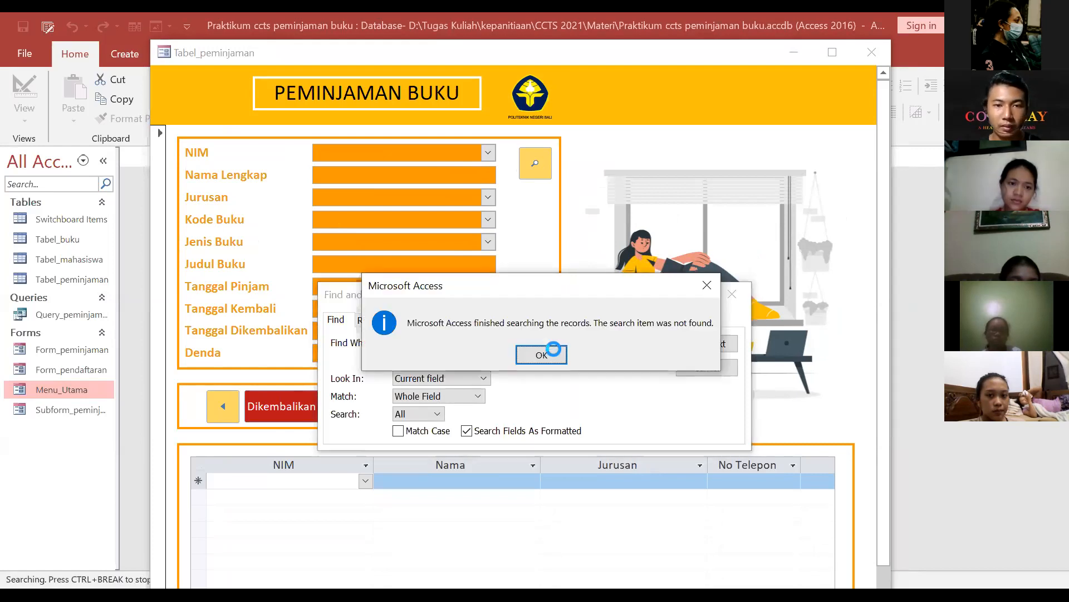
Step: Fix the misspelled borrower name in Find What, search again, and close the search after no match
key("Return")
left_click(440, 340)
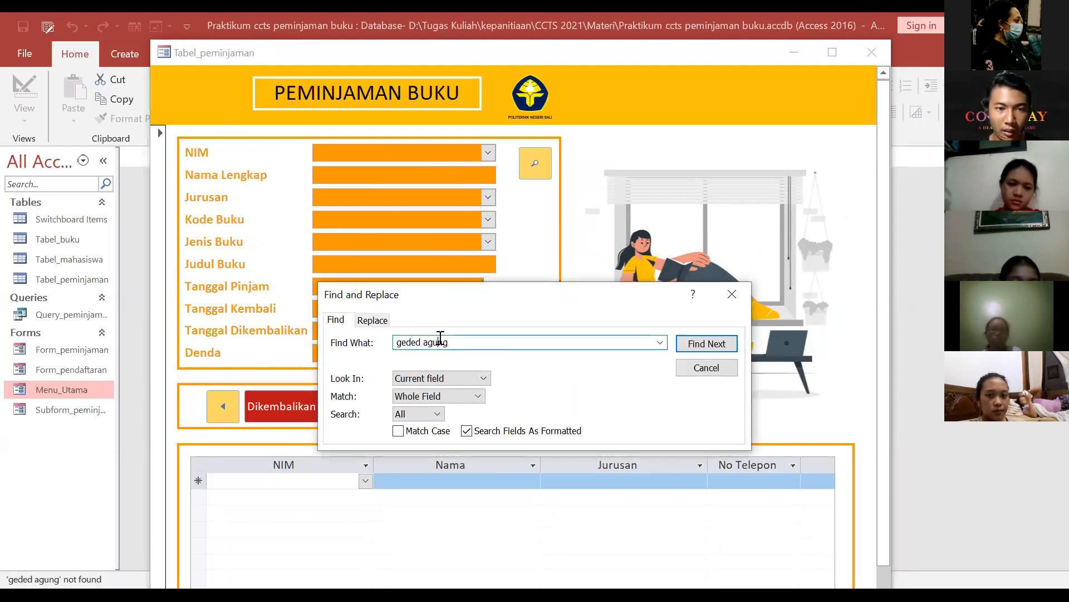
key("BackSpace")
key("BackSpace")
left_click(712, 343)
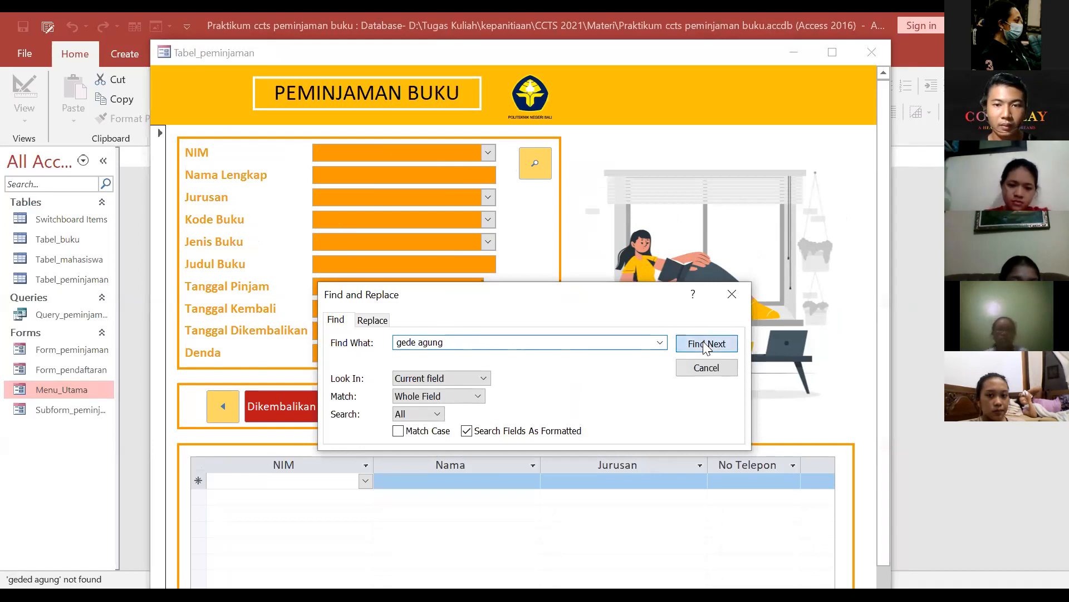
key("Return")
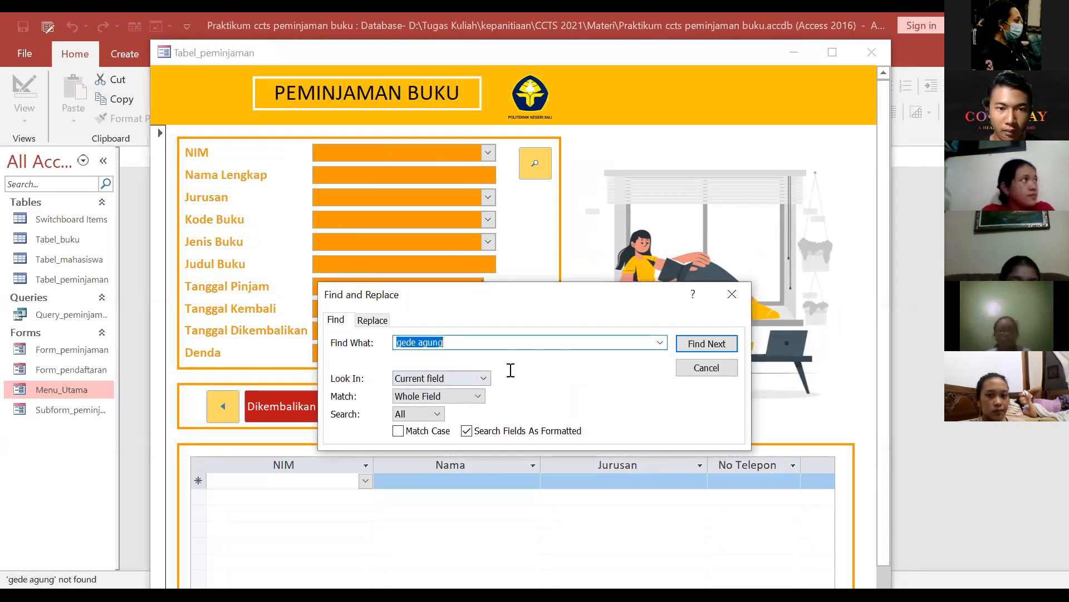
left_click(732, 294)
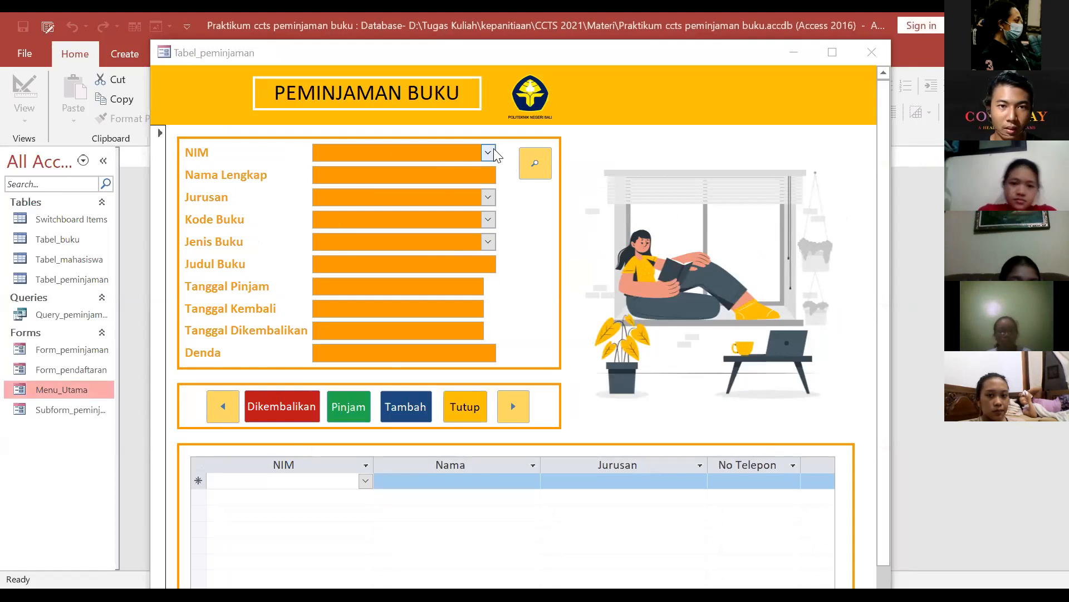
Step: Choose the borrowing student's NIM and book 1456, Perang Puputan Badung, for the loan
left_click(488, 153)
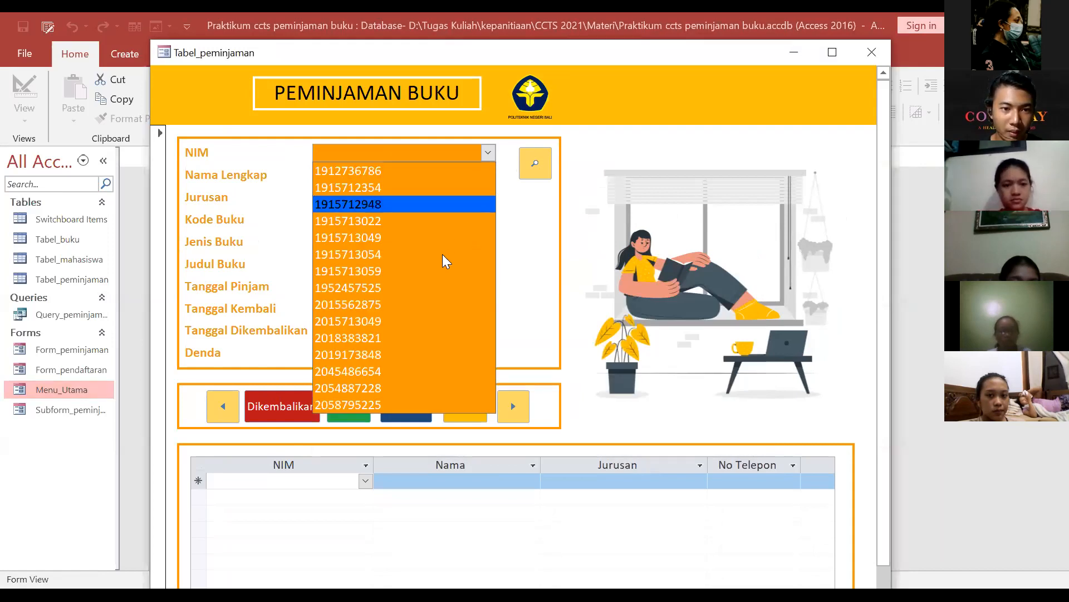
left_click(430, 348)
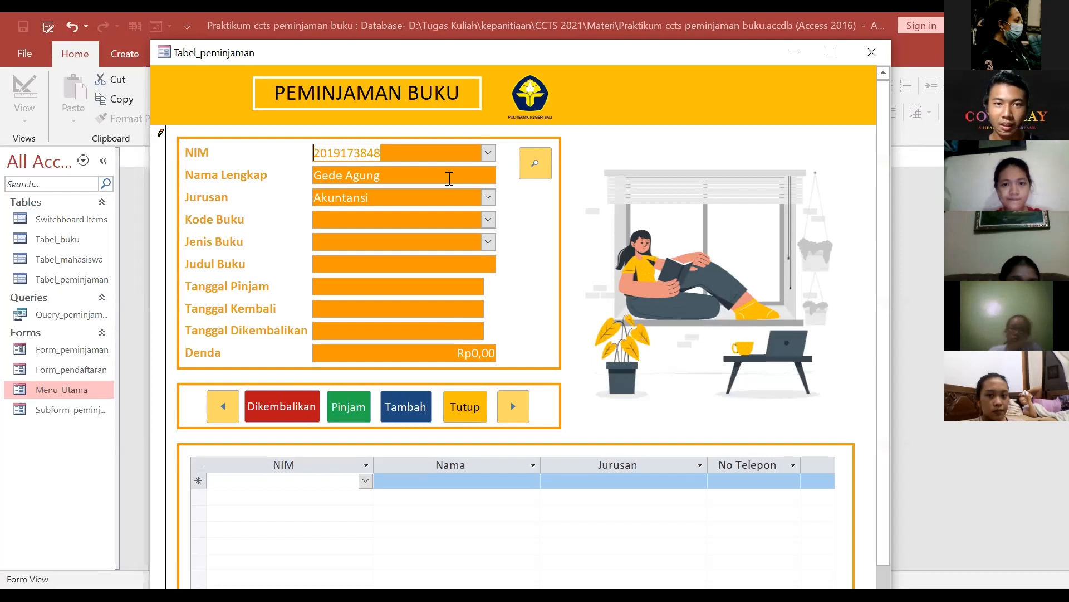
left_click(488, 219)
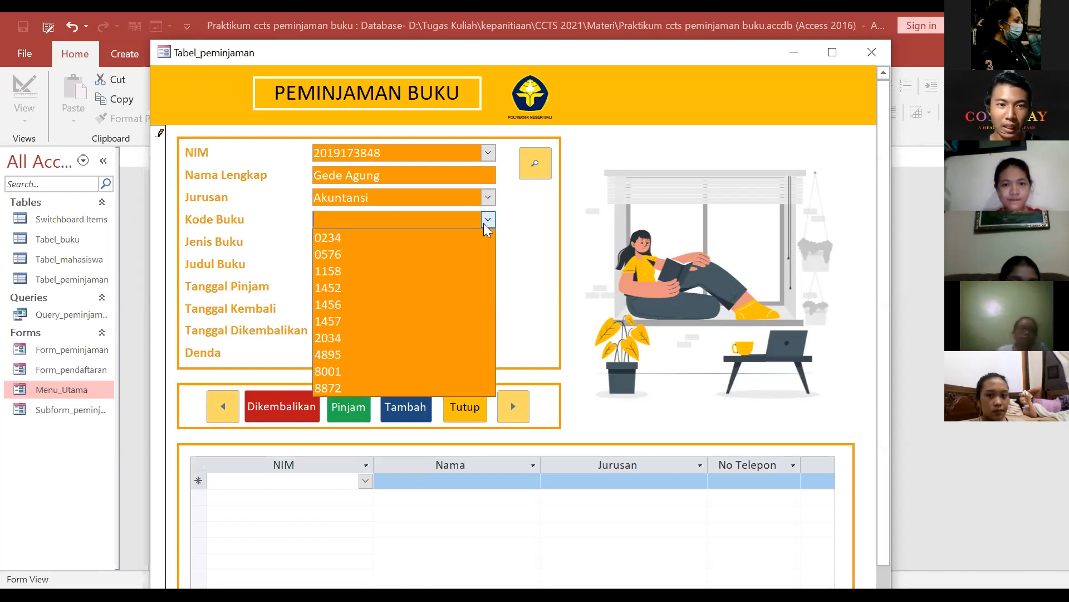
left_click(445, 307)
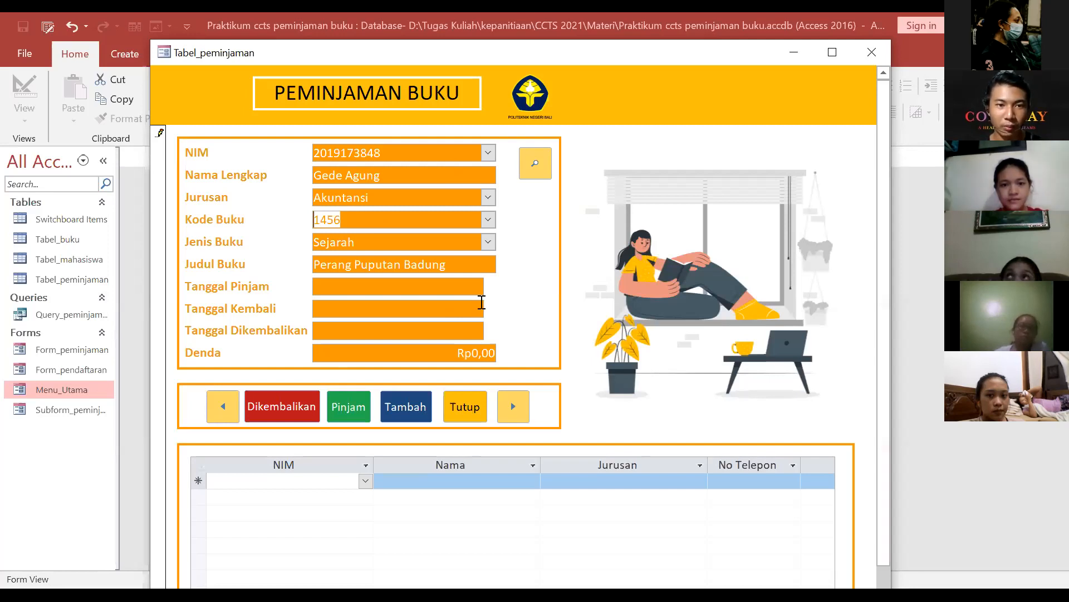
Step: Set the loan date to 15 April 2021, due 22 April 2021, and save the loan
left_click(467, 286)
left_click(492, 284)
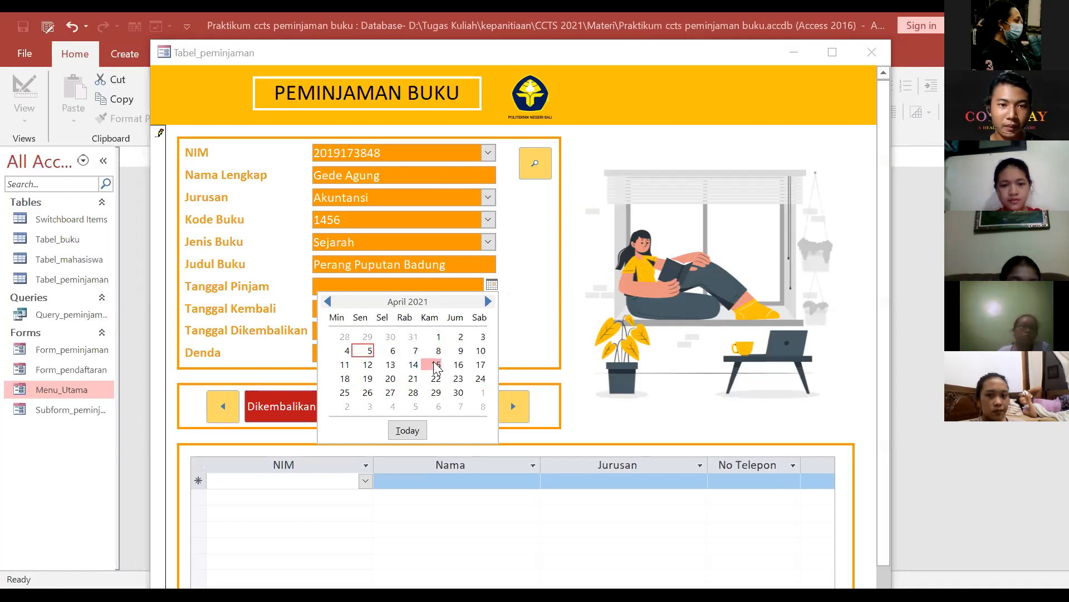
left_click(436, 365)
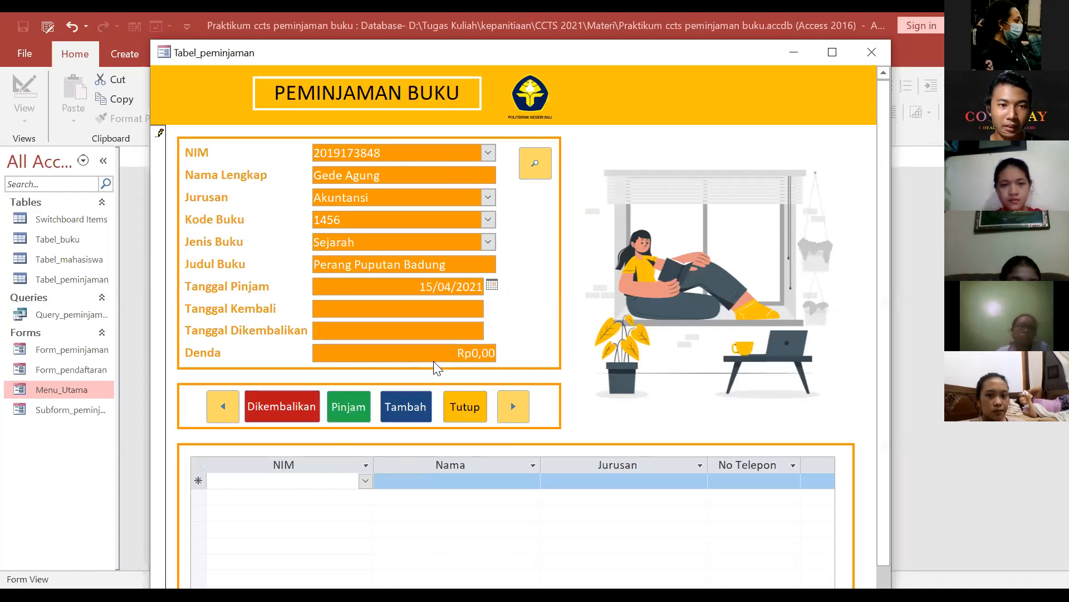
left_click(439, 312)
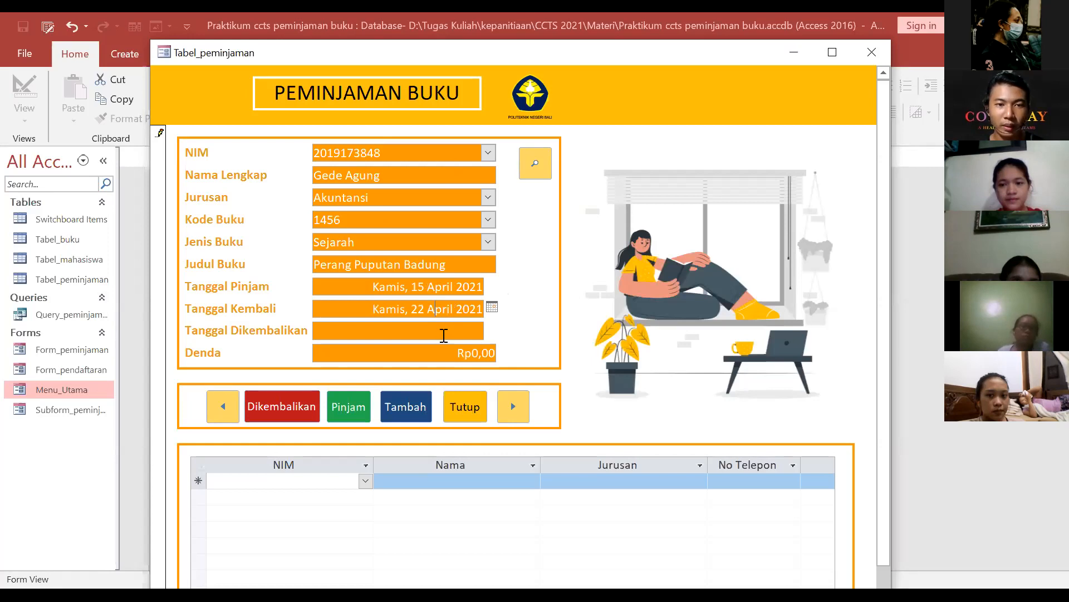
left_click(444, 334)
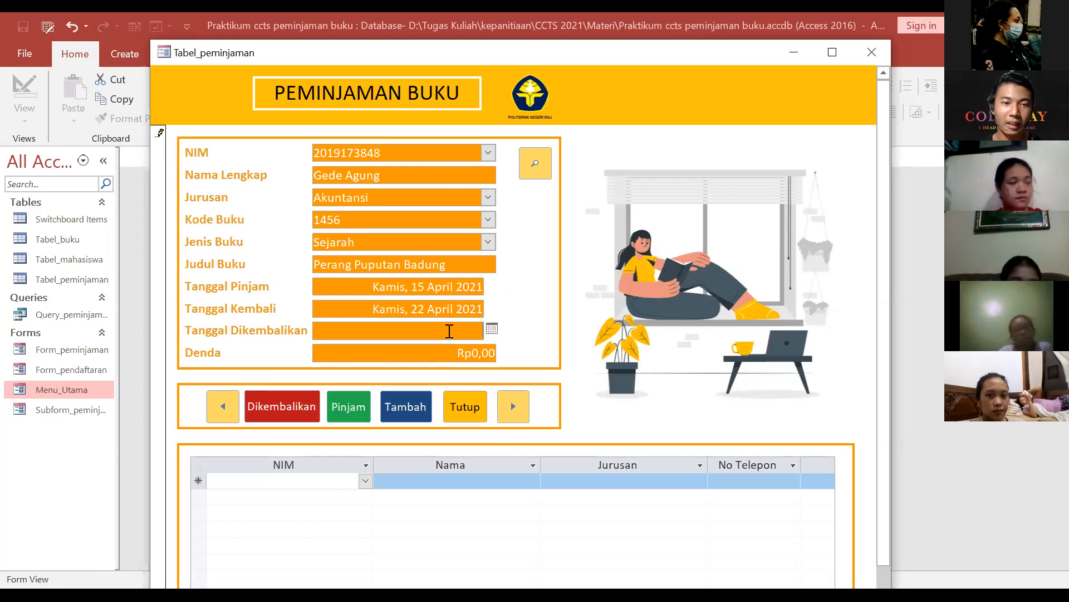
left_click(347, 408)
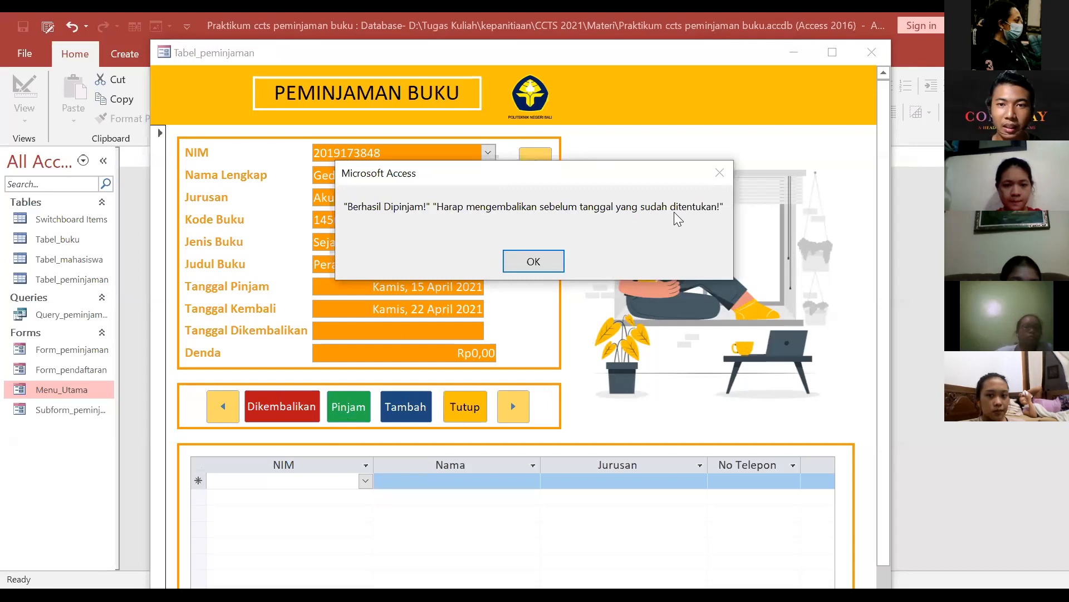
left_click(541, 263)
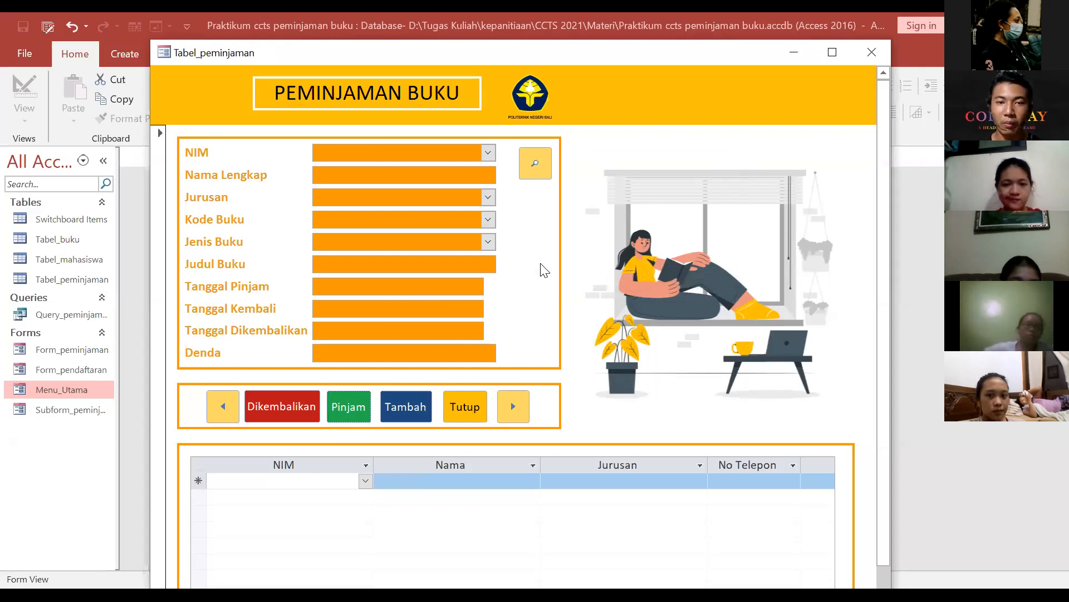
left_click(466, 410)
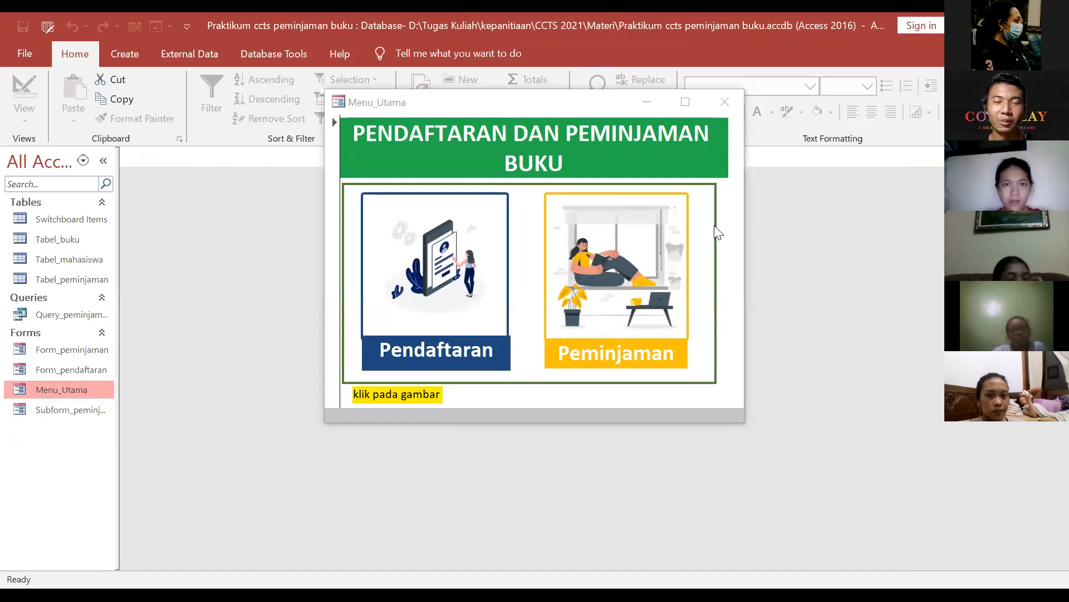
left_click(629, 272)
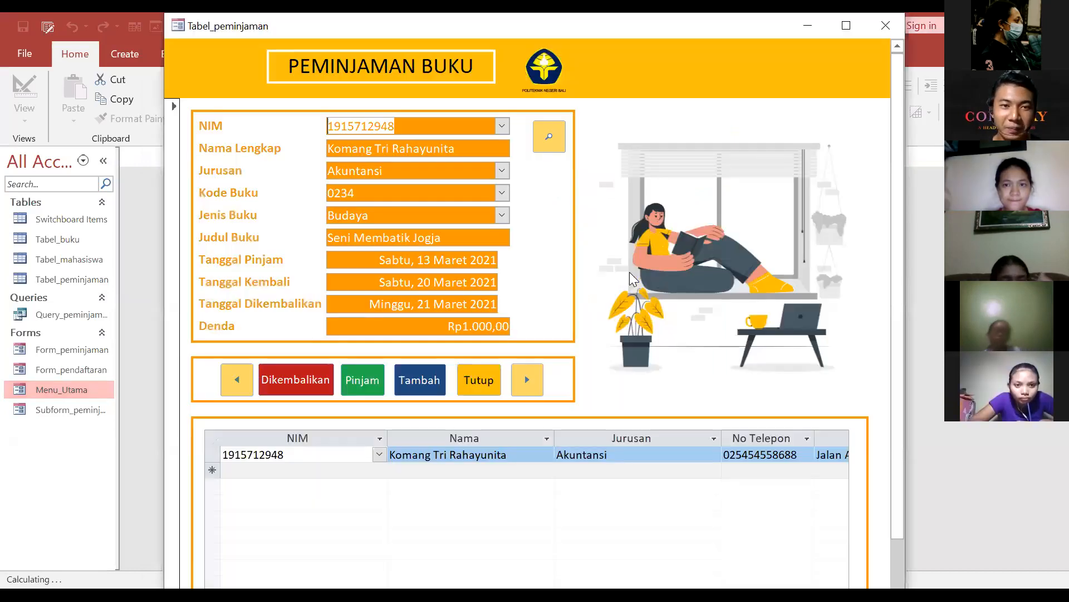
left_click_drag(487, 25, 467, 59)
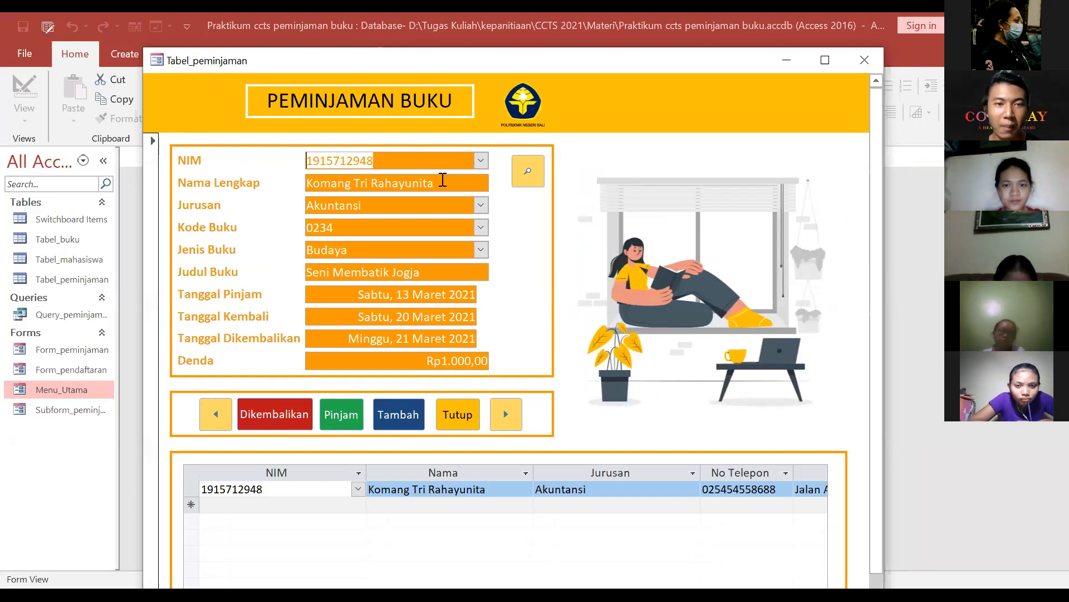
left_click(442, 160)
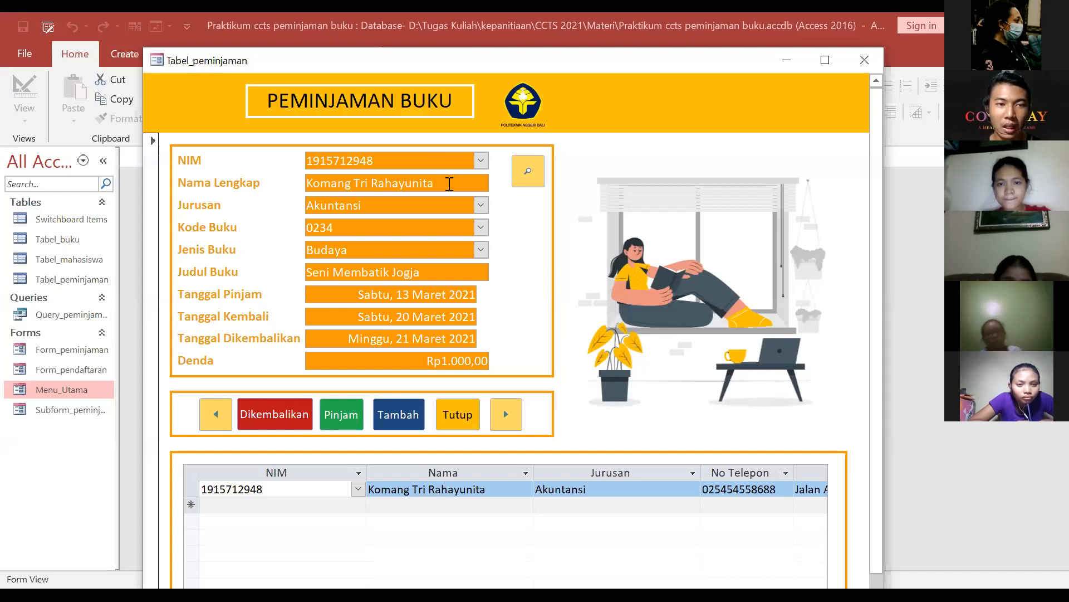
Step: Find the other student's loan record of Perang Puputan Badung by name
left_click(532, 177)
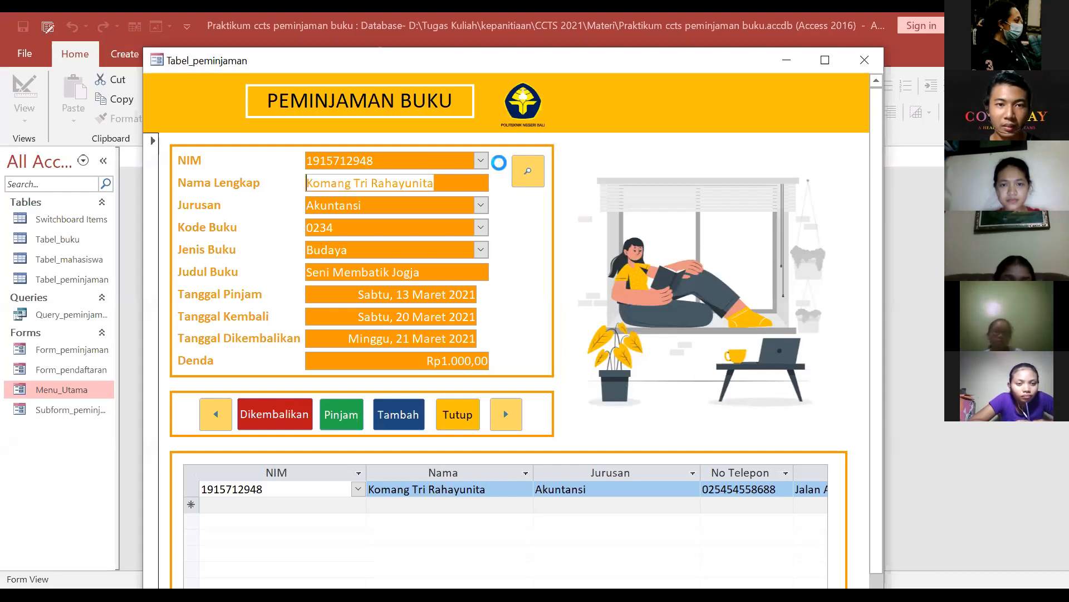
left_click(695, 345)
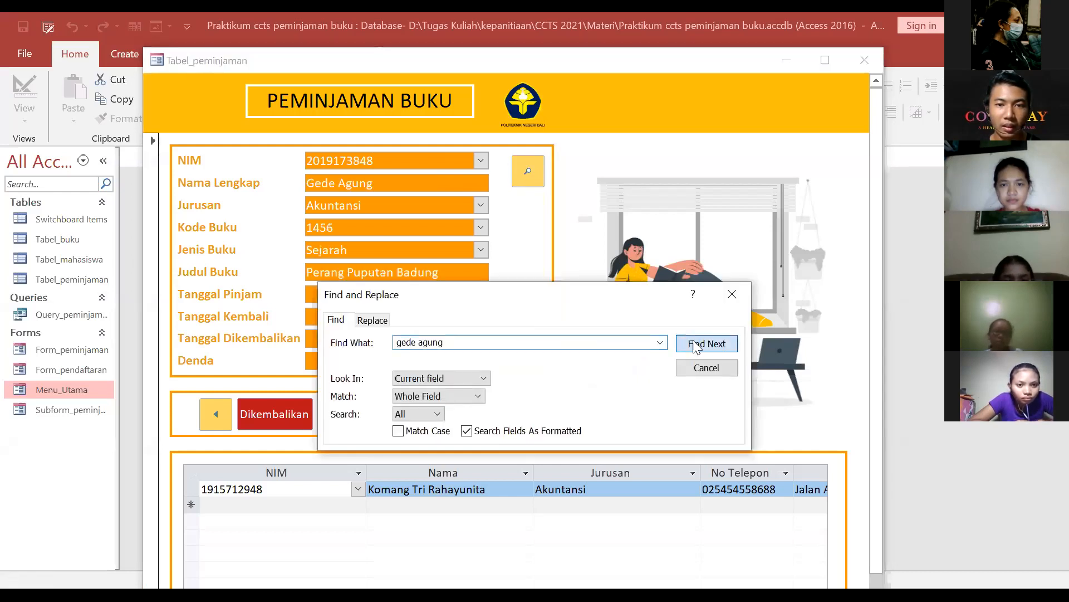
left_click(728, 298)
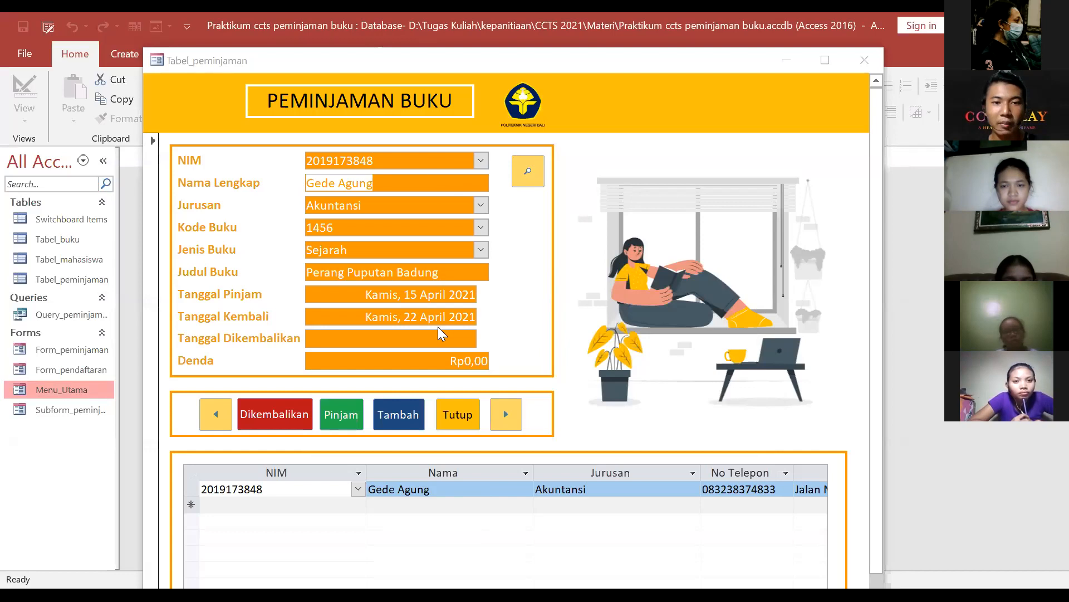
Step: Enter return date 23-04-21 so the Rp1.000,00 fine is calculated
left_click(424, 342)
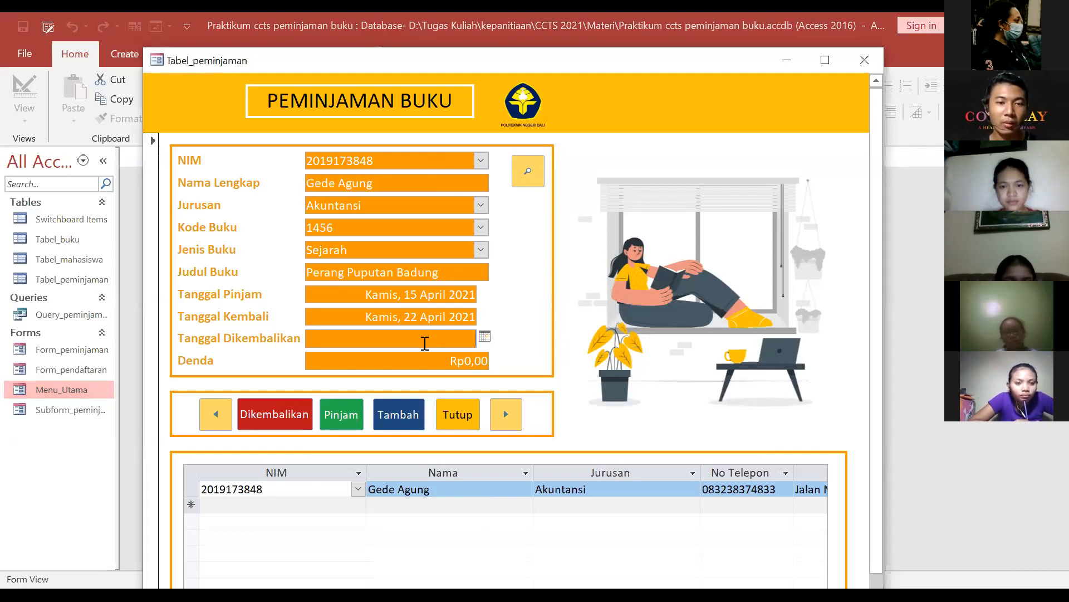
type("23-04-21")
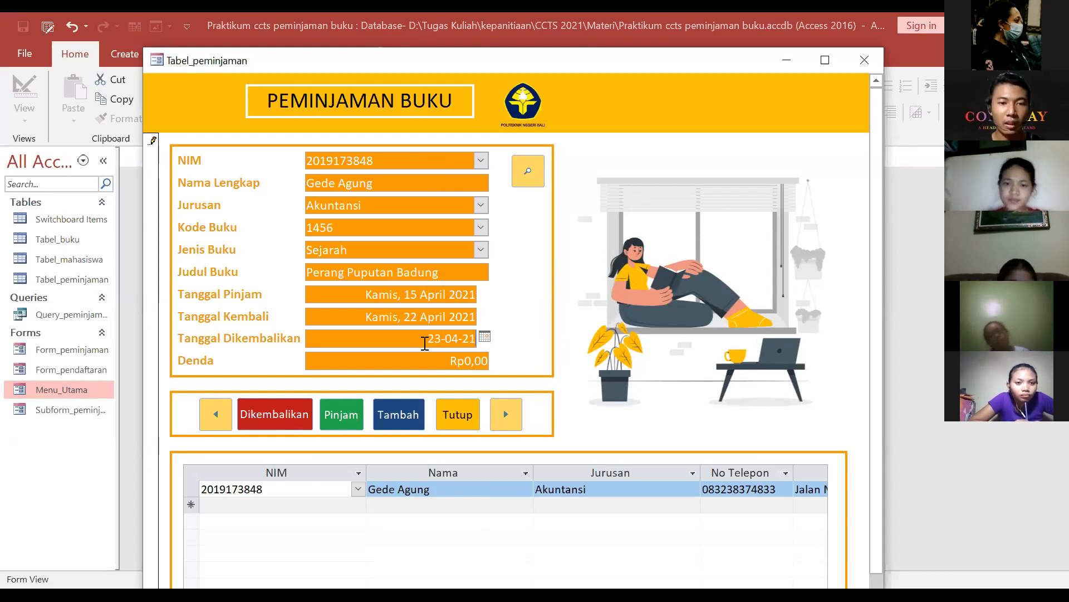
key("Tab")
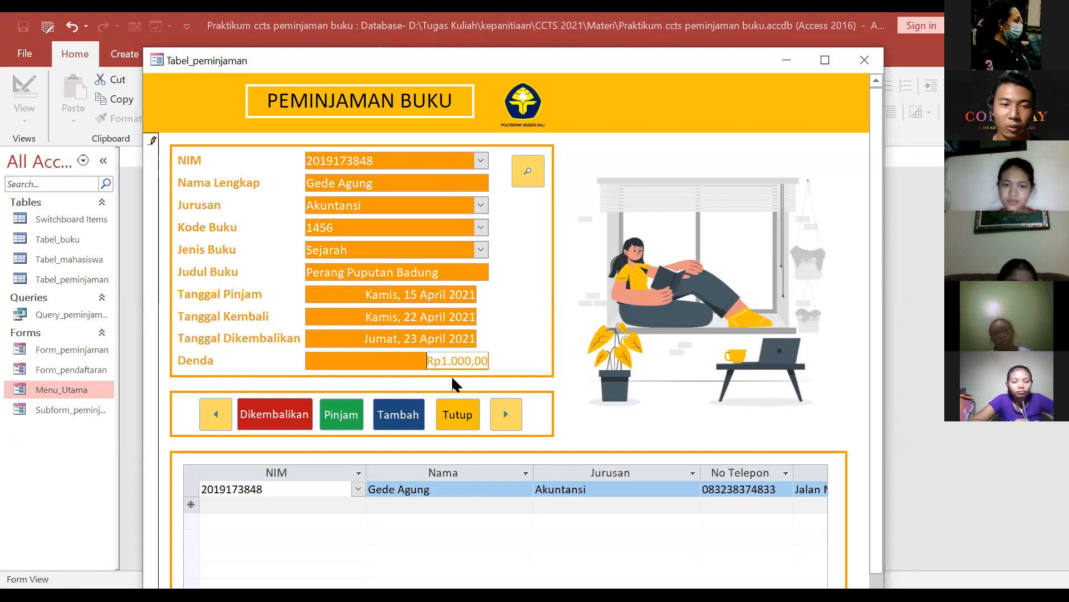
Step: Delete the returned loan record with Dikembalikan, confirm Yes, and close the loan form with Tutup
left_click(288, 413)
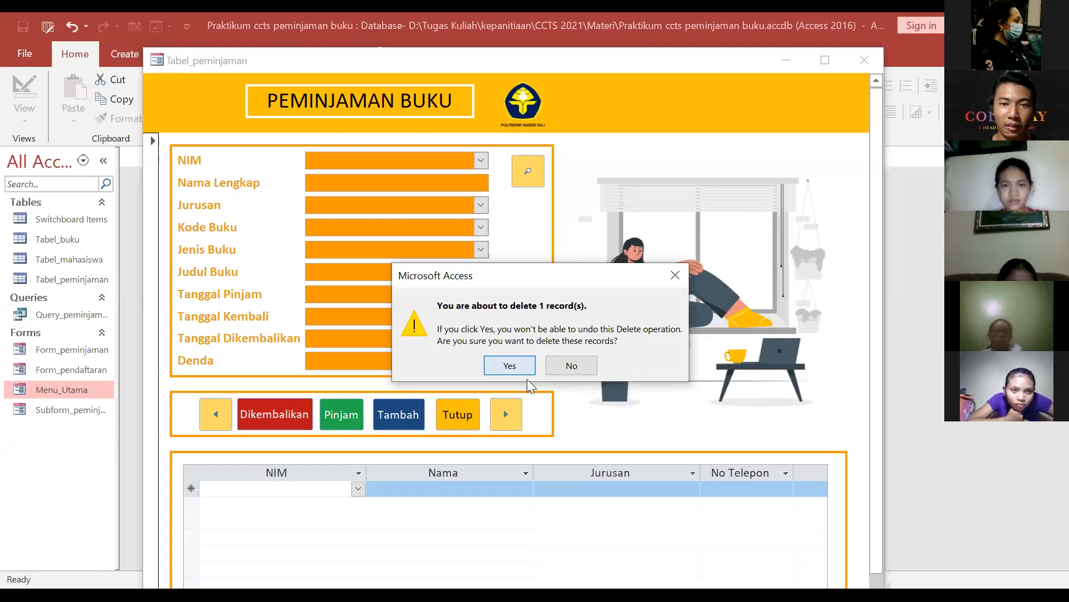
left_click(509, 366)
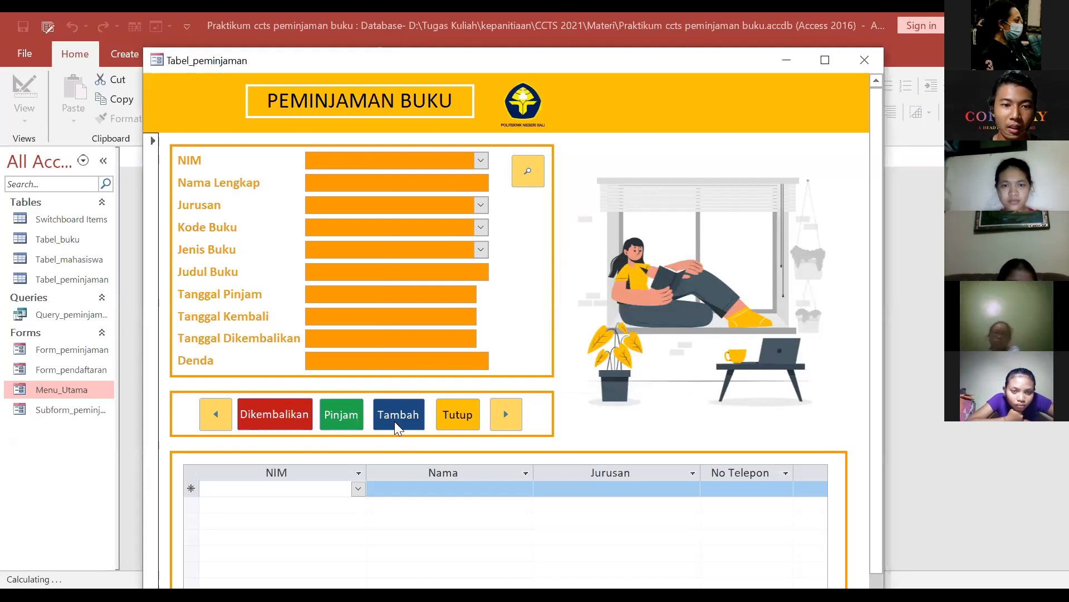
left_click(454, 414)
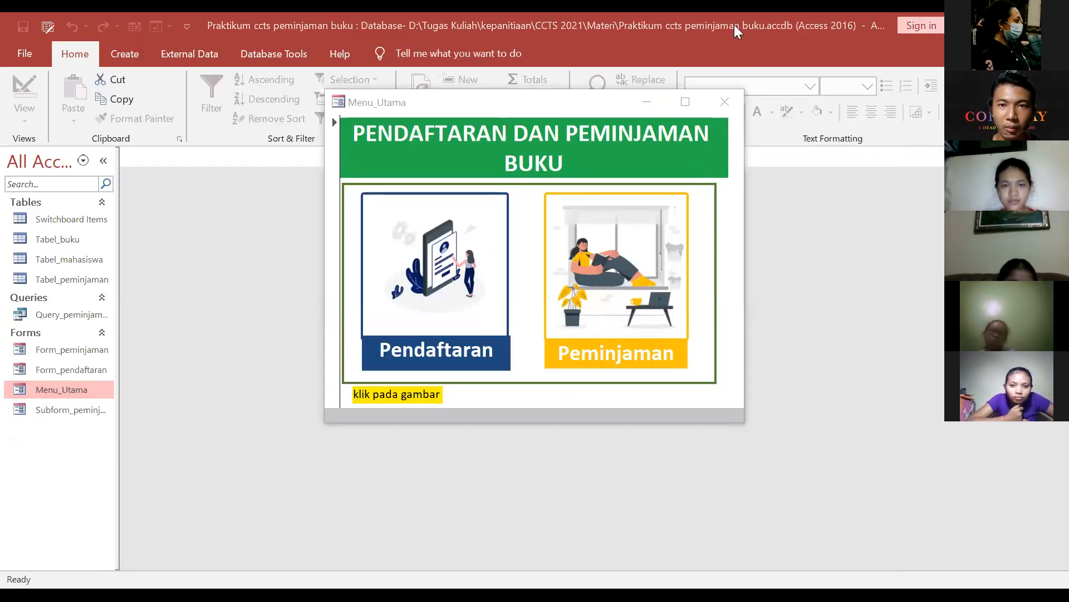
Step: Close the Menu_Utama main menu form, leaving no database objects open
left_click(450, 367)
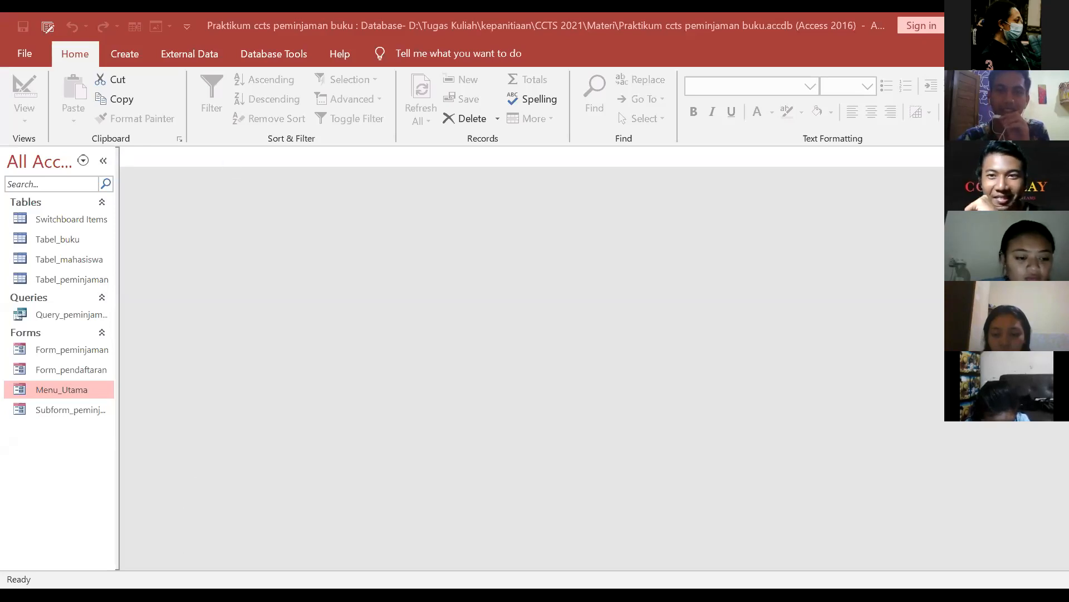
key("alt+Tab")
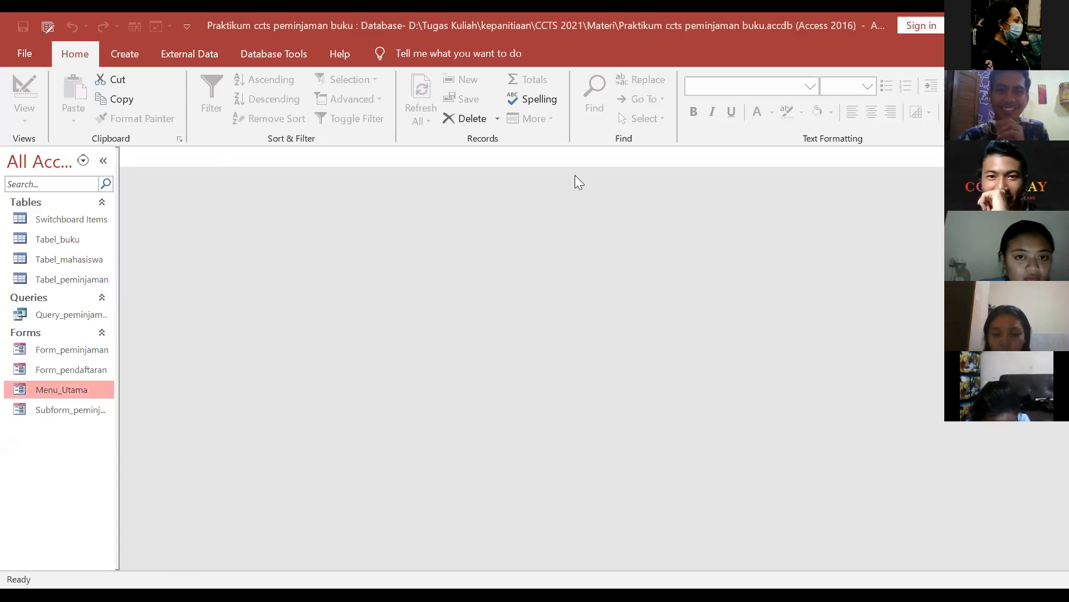
key("alt+Tab")
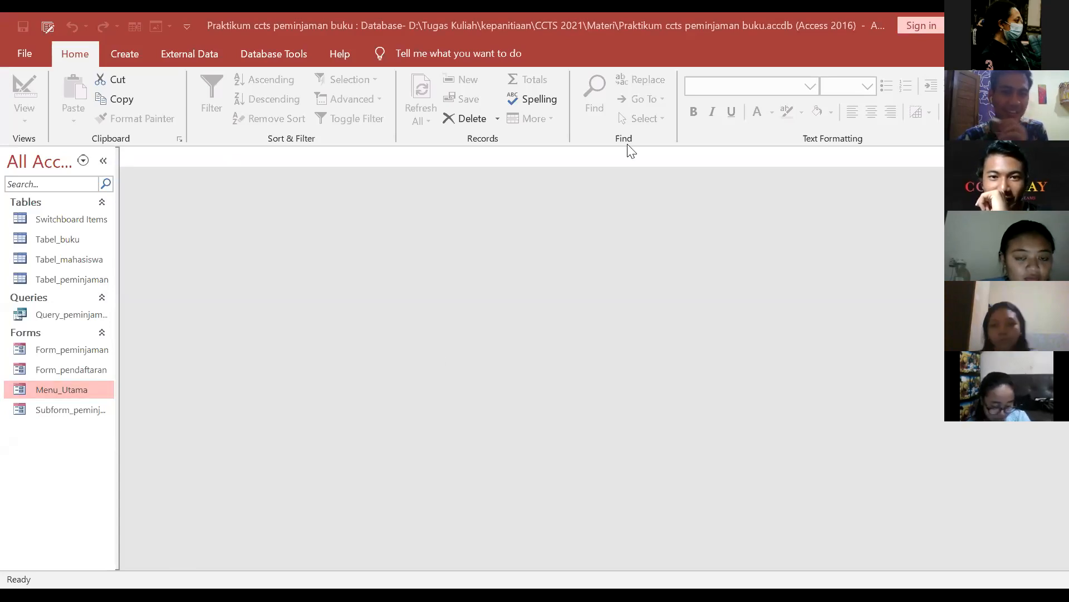
left_click(597, 138)
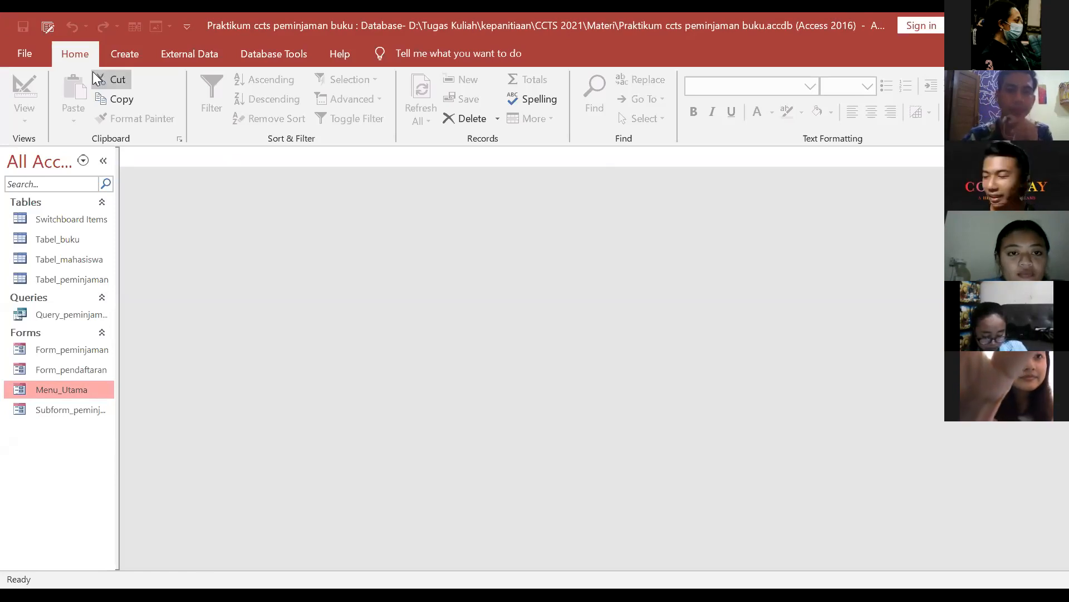
key("alt+Tab")
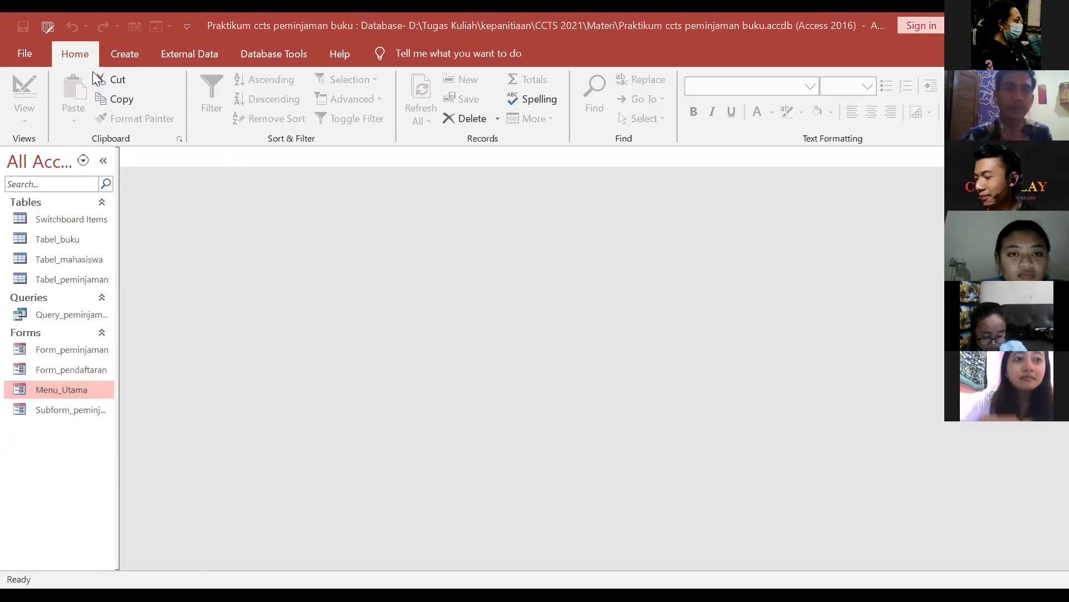
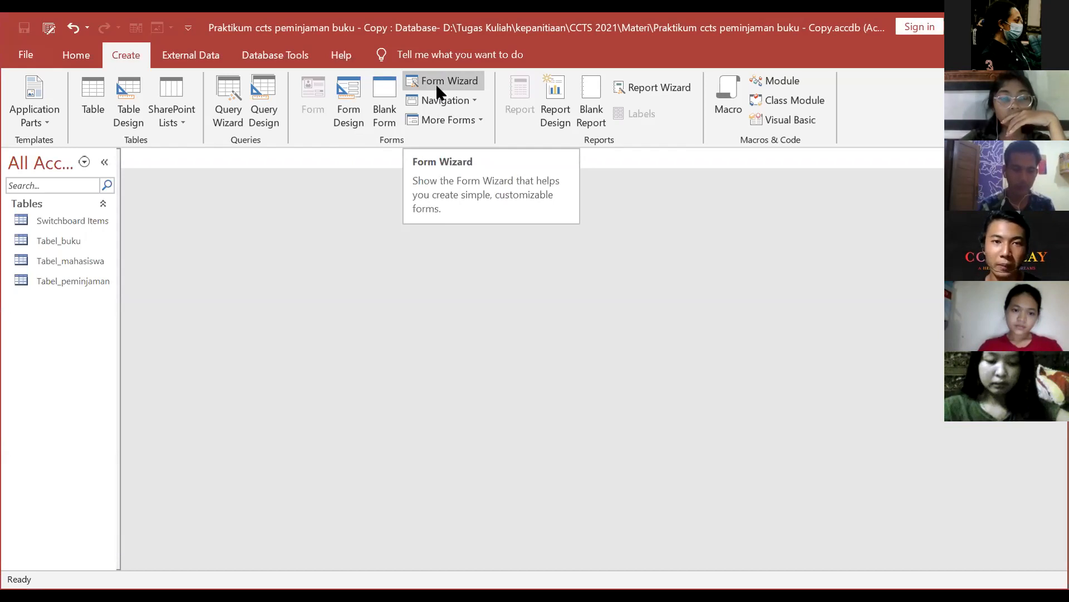
Step: Preview the Navigation and More Forms options, then select Tabel_mahasiswa in the navigation pane
left_click(472, 102)
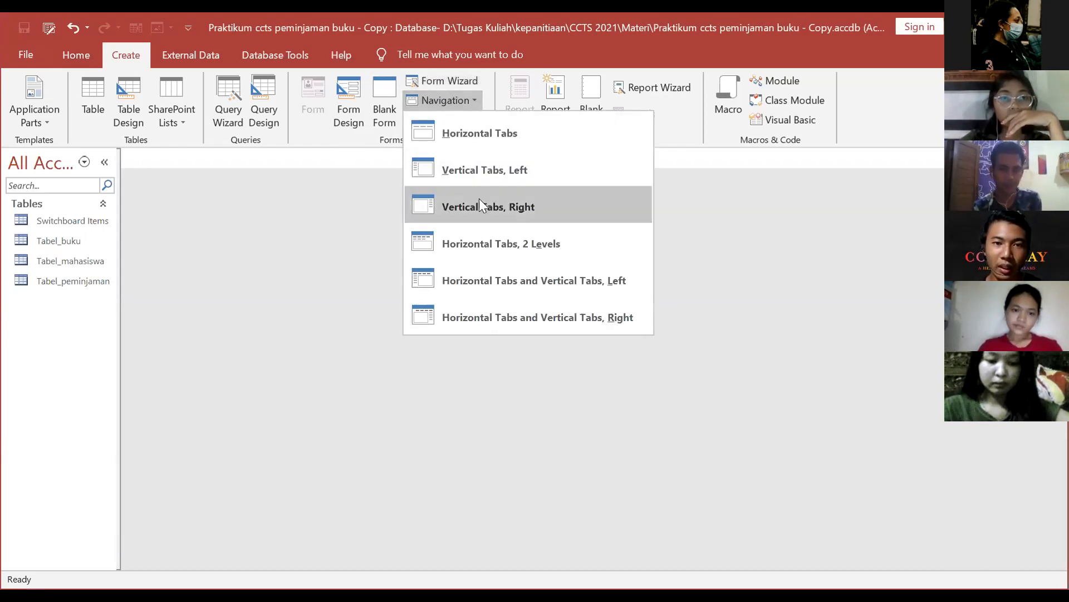
left_click(472, 101)
left_click(481, 121)
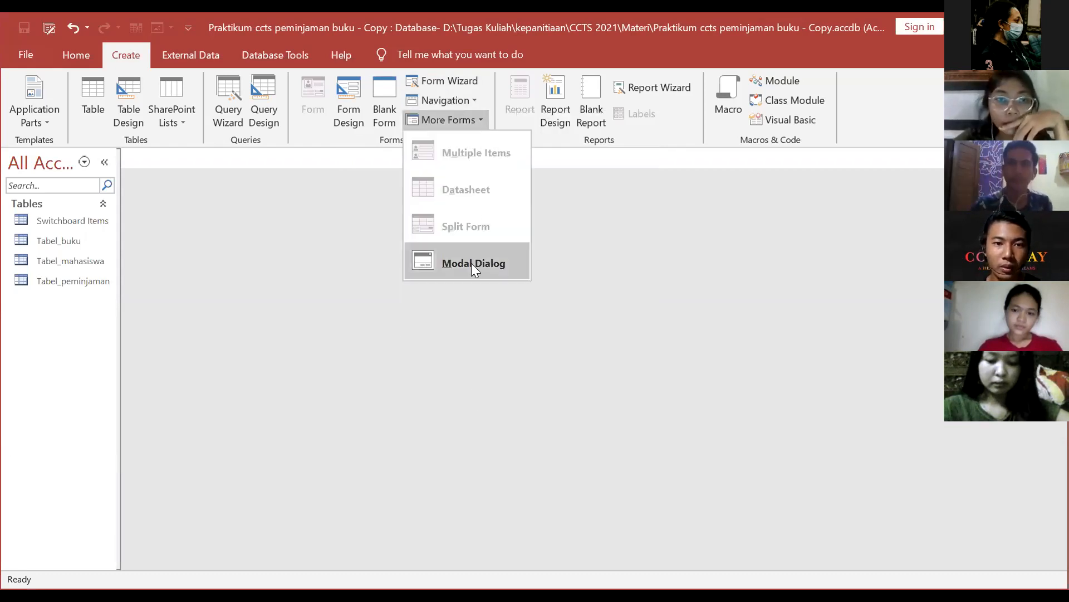
left_click(452, 384)
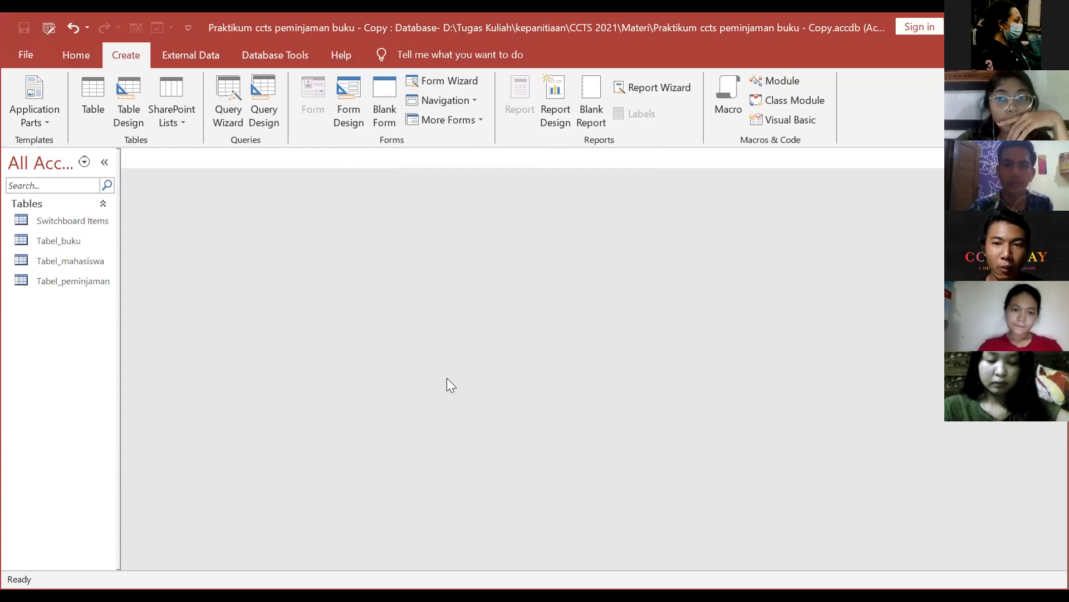
left_click(60, 257)
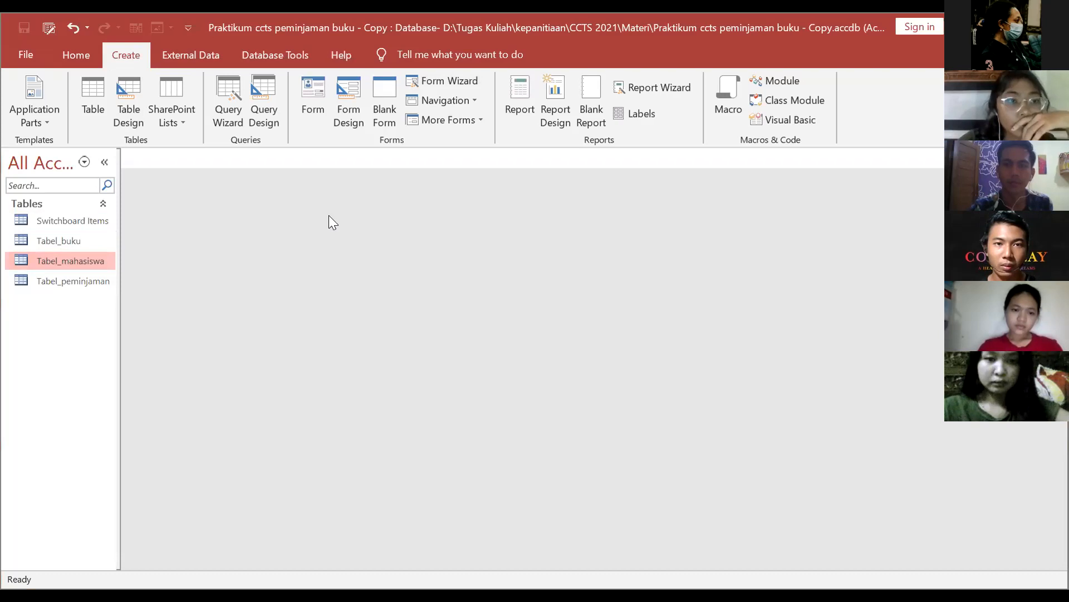
double_click(56, 266)
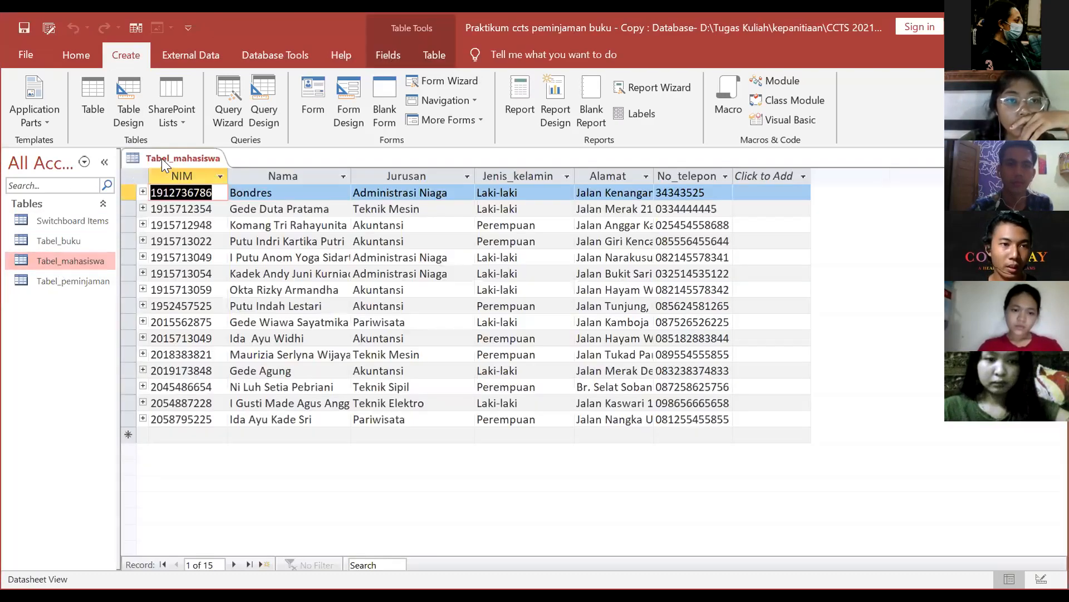
right_click(162, 158)
left_click(195, 191)
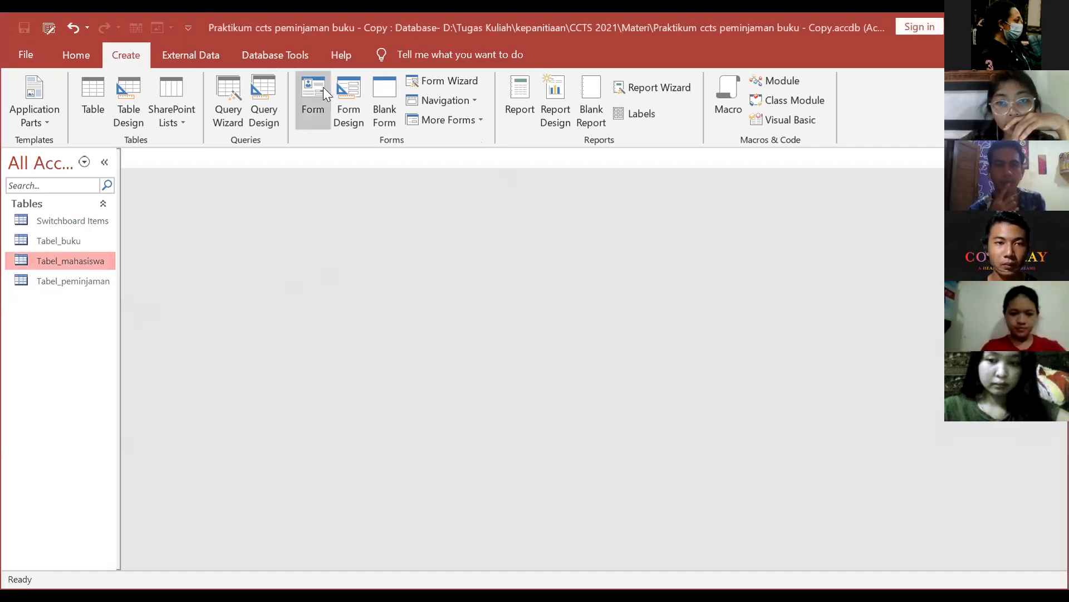
Step: In the Form Wizard, use Tabel_mahasiswa with all six fields and a Columnar layout
left_click(451, 81)
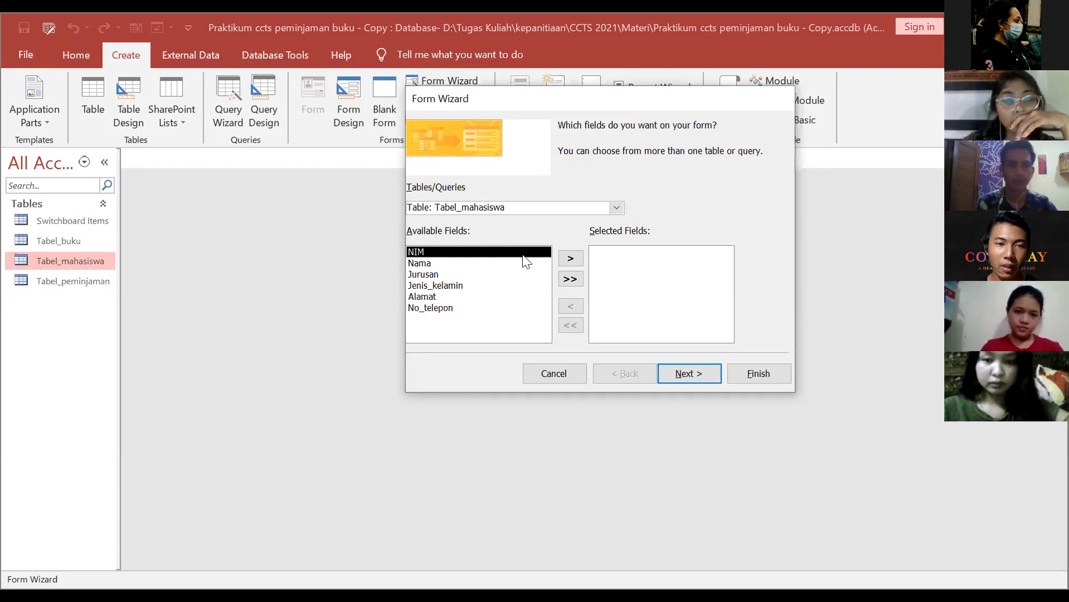
left_click(616, 208)
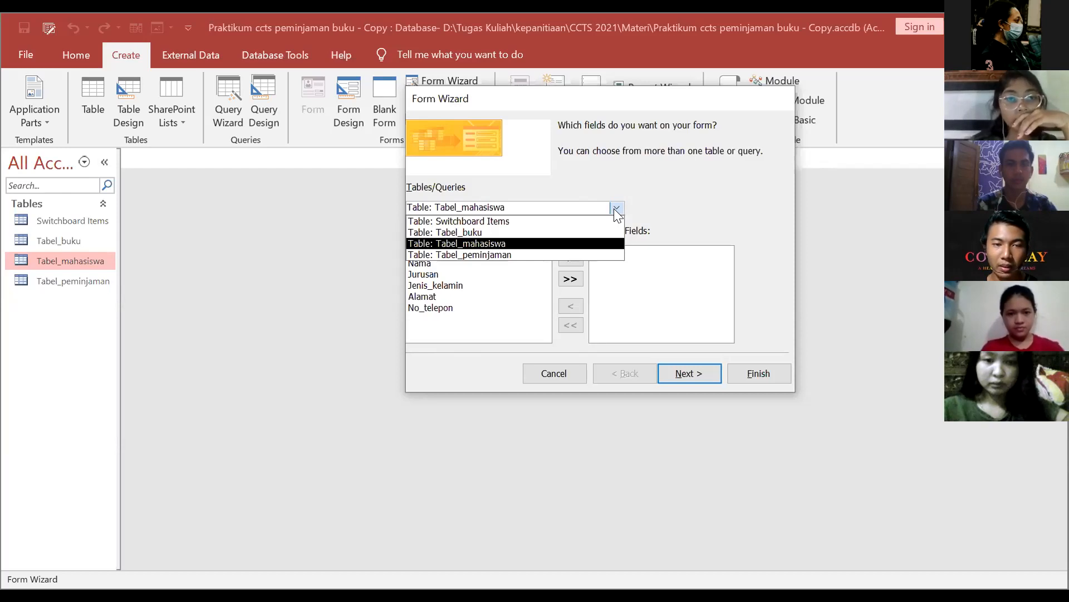
left_click(596, 243)
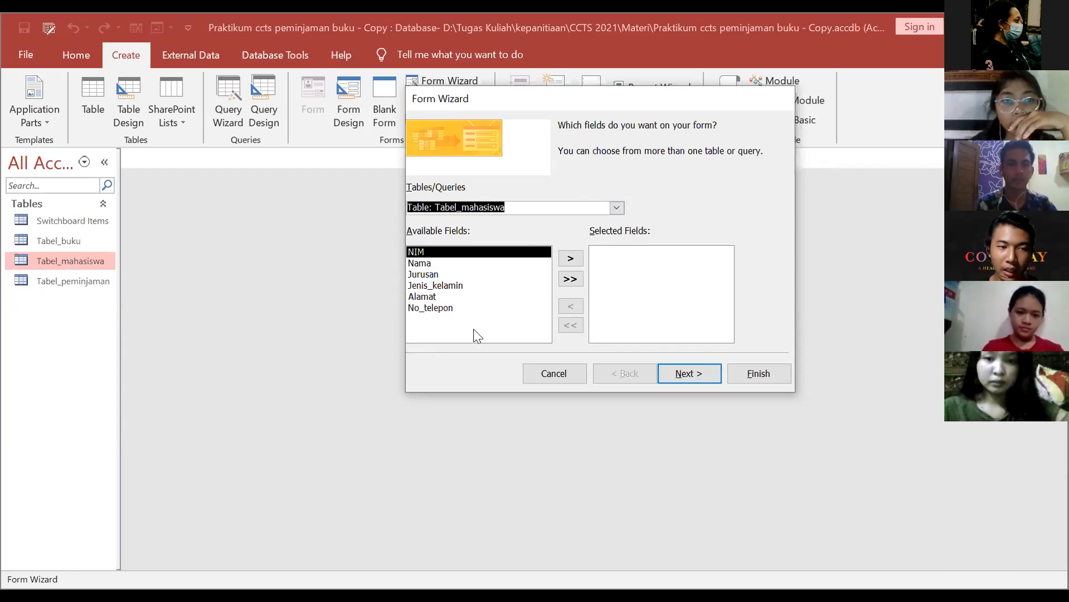
left_click(571, 279)
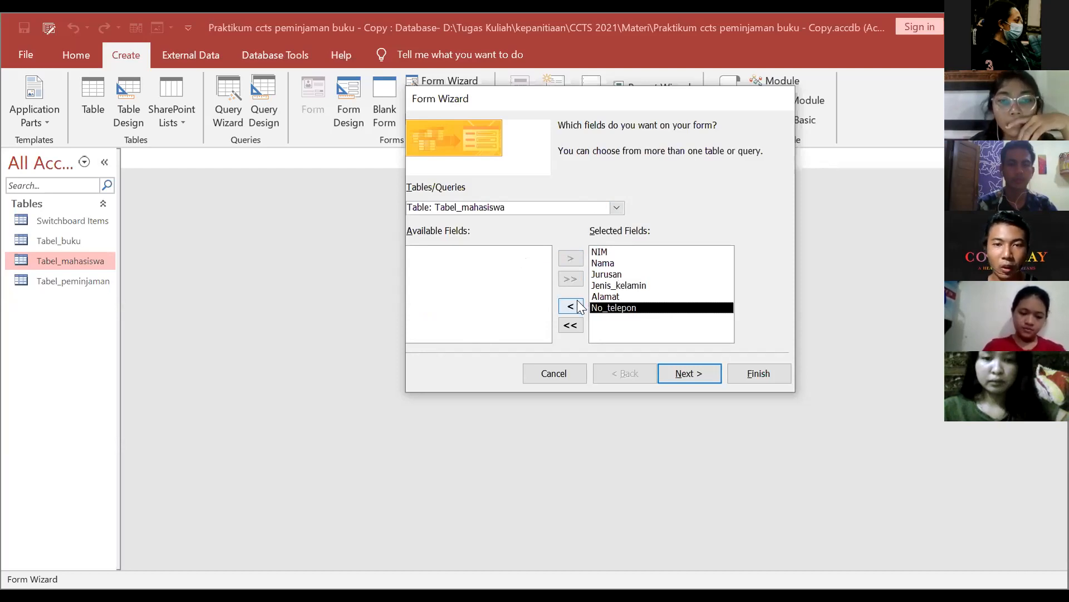
left_click(569, 324)
left_click(571, 260)
left_click(571, 260)
left_click(572, 260)
left_click(571, 260)
left_click(572, 260)
left_click(572, 260)
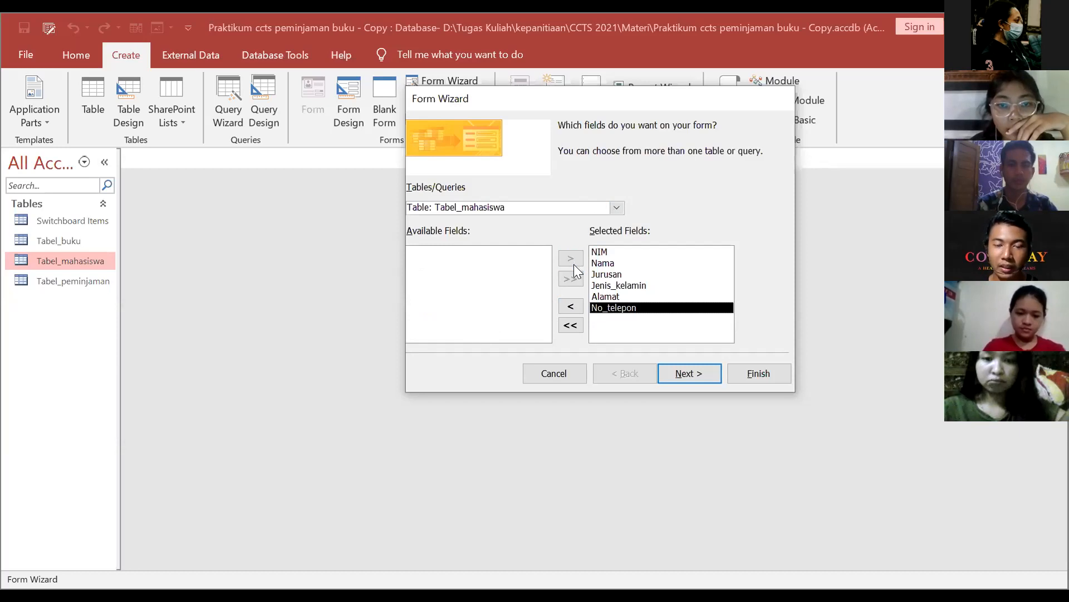
left_click(570, 325)
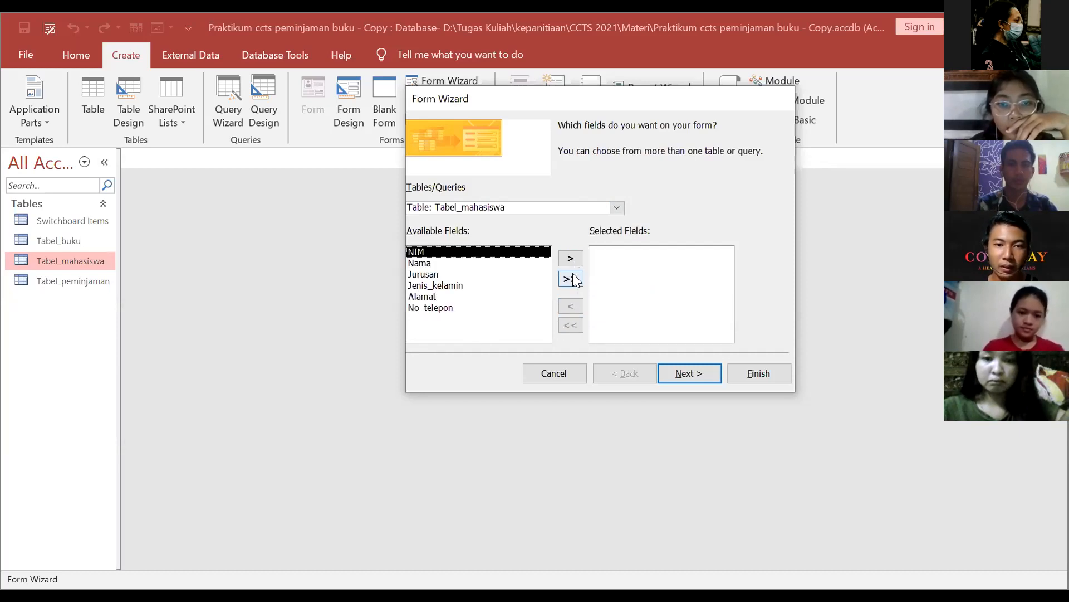
left_click(571, 278)
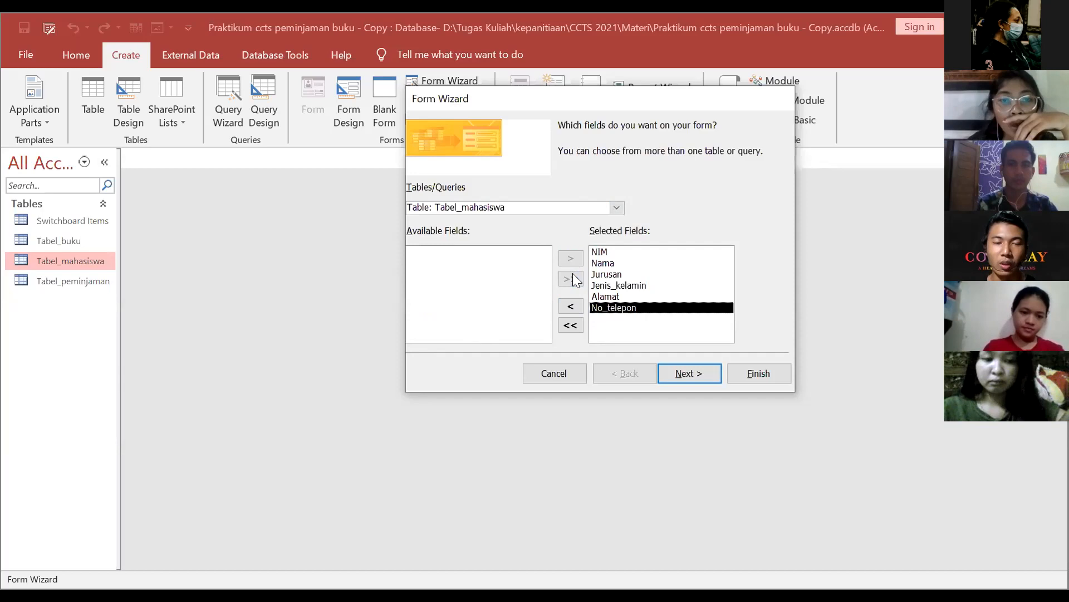
left_click(686, 374)
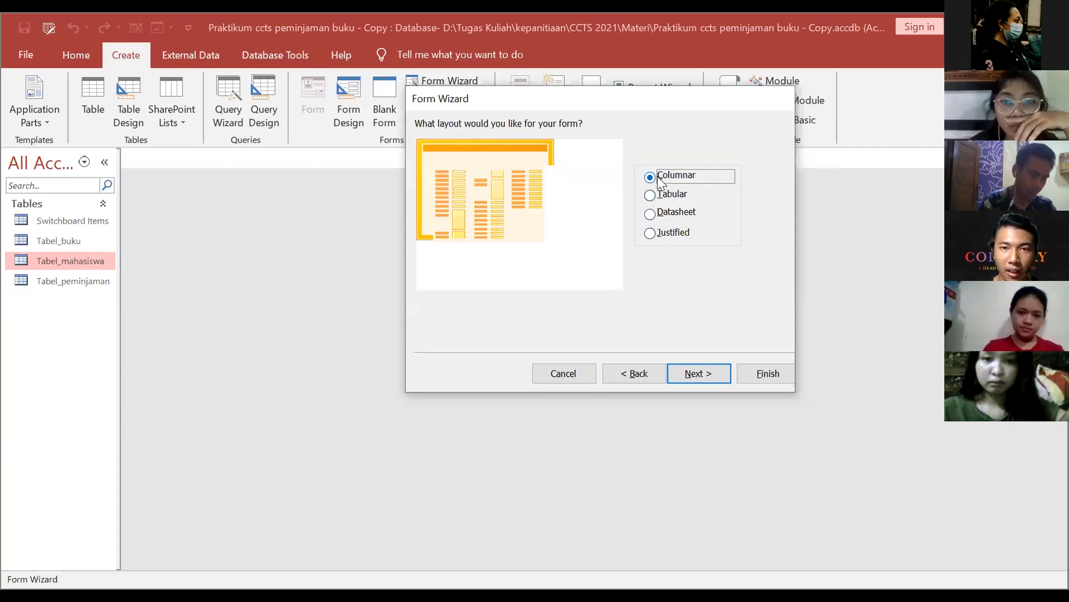
left_click(687, 370)
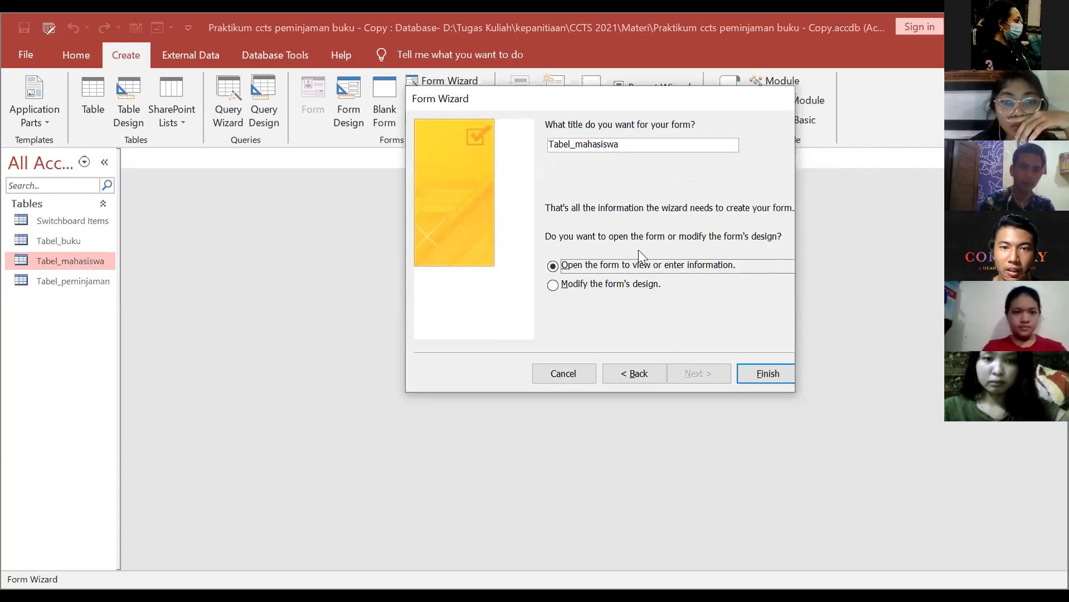
Step: Title the new form Form_pendaftaran and finish the wizard
left_click(627, 143)
left_click_drag(628, 144, 513, 148)
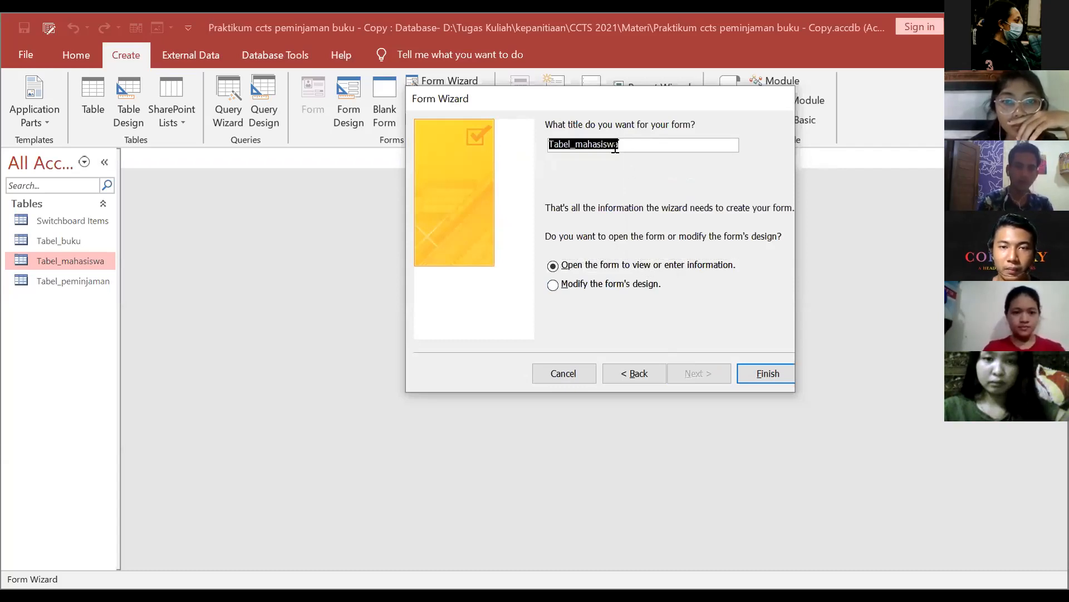
key("BackSpace")
type("Fo")
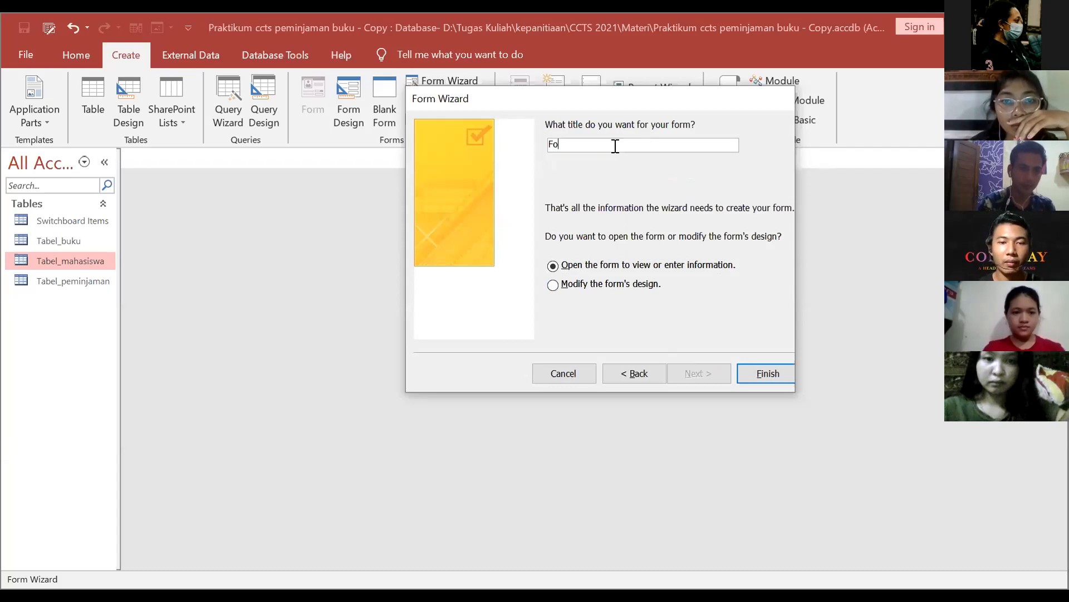
type("rm_penja")
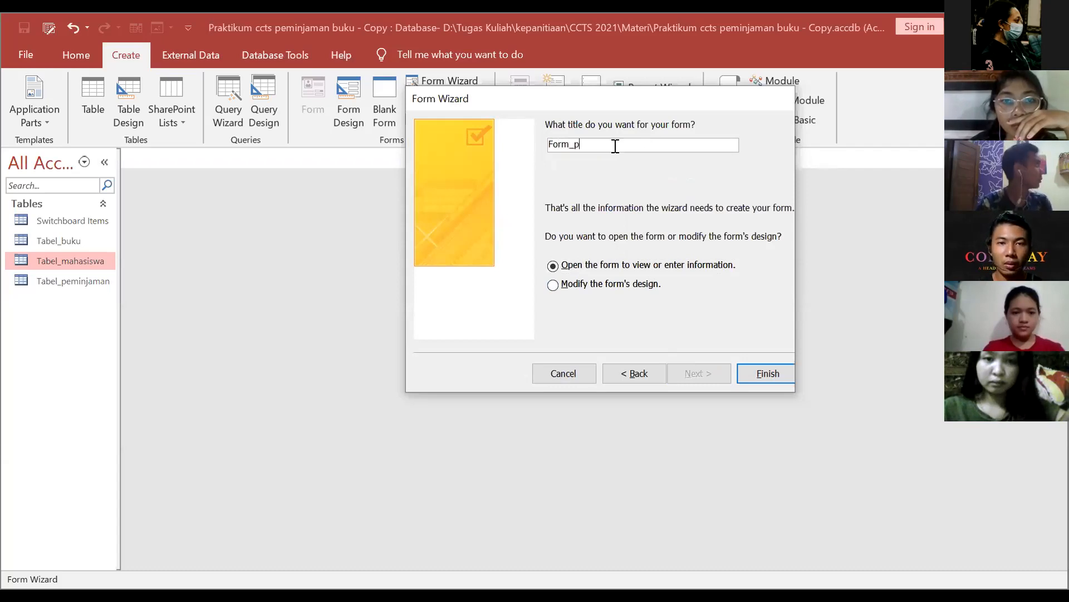
key("BackSpace")
key("BackSpace")
type("daft")
key("BackSpace")
key("BackSpace")
key("BackSpace")
type("aftara")
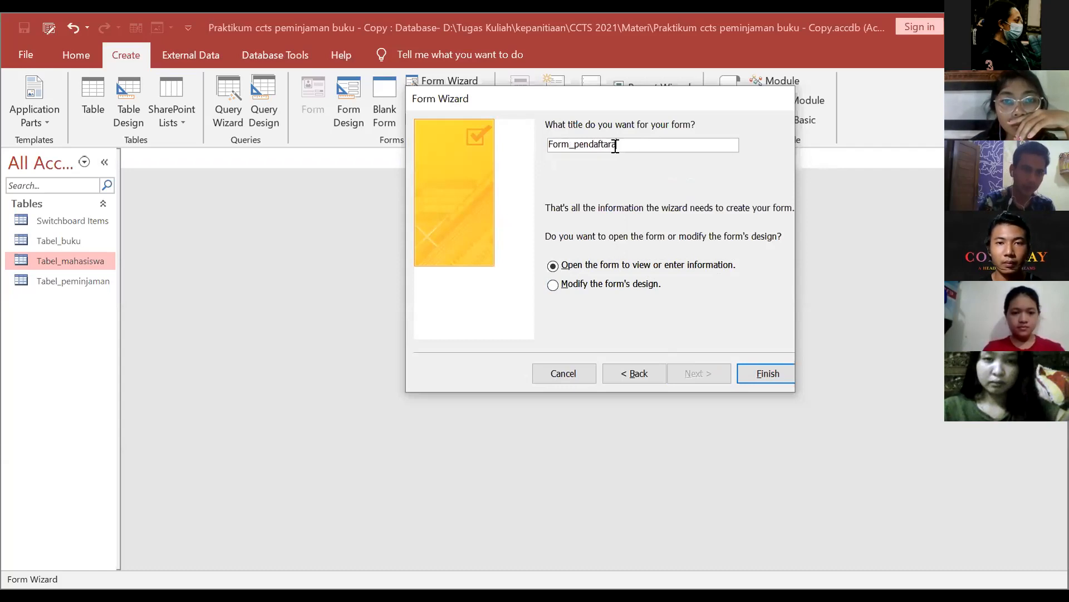
type("n")
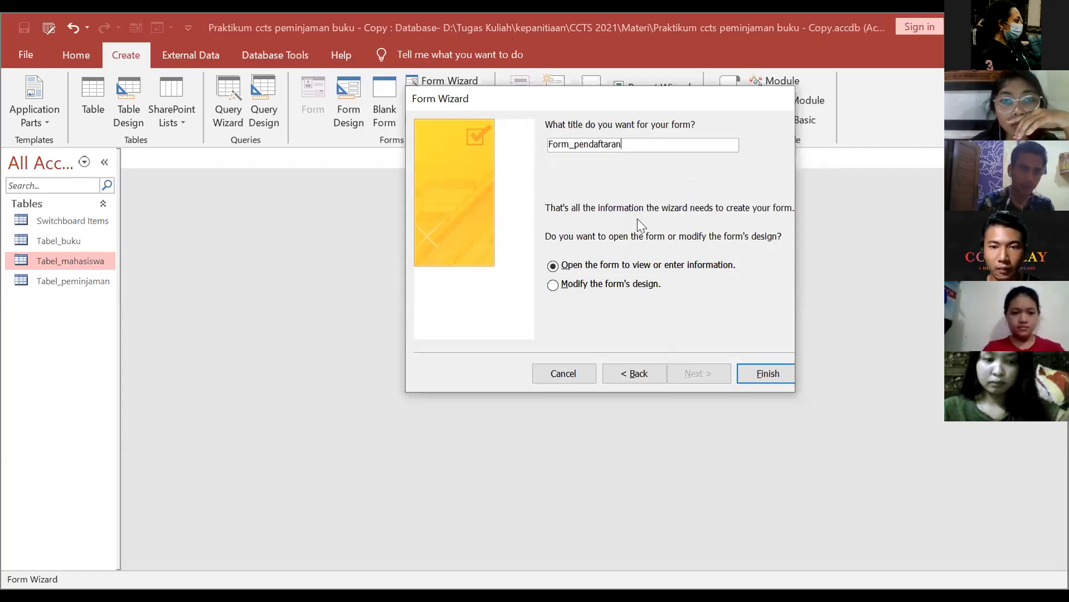
left_click(752, 371)
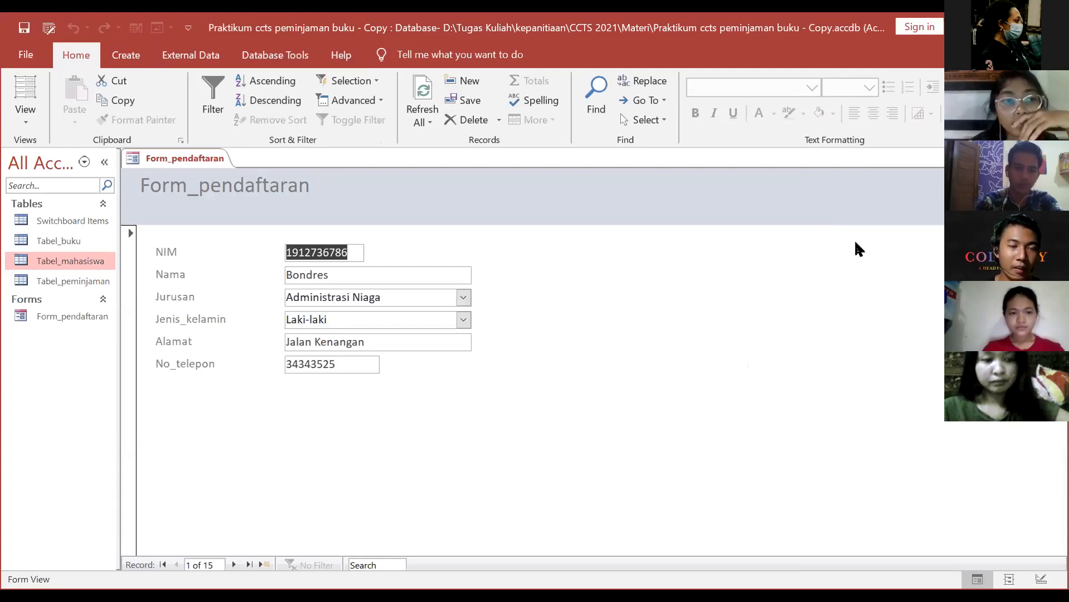
Step: Switch Form_pendaftaran to Design View with the Property Sheet showing
left_click(22, 115)
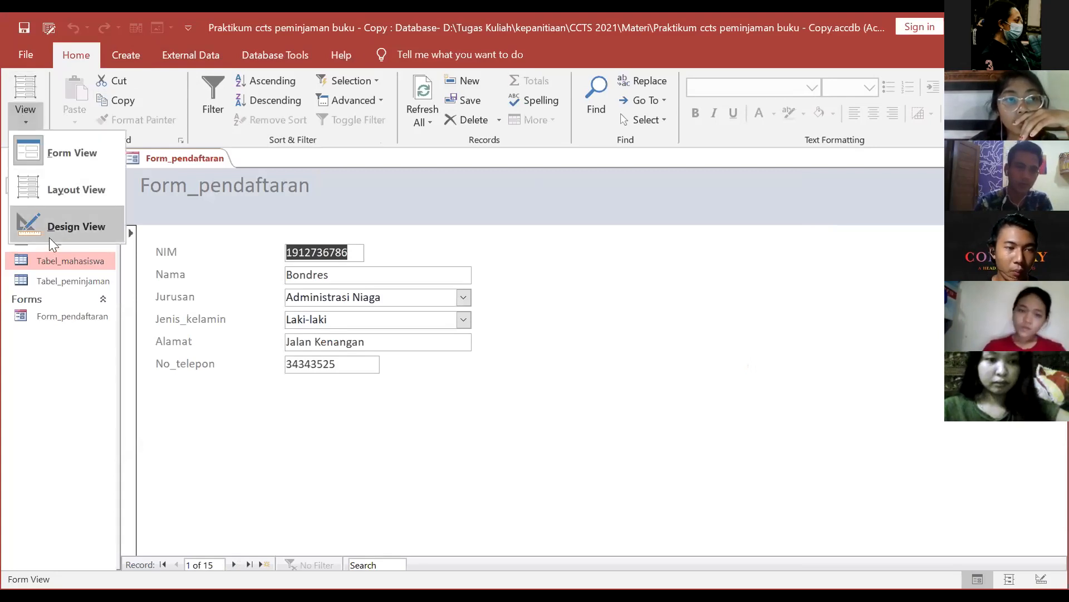
right_click(200, 161)
left_click(252, 277)
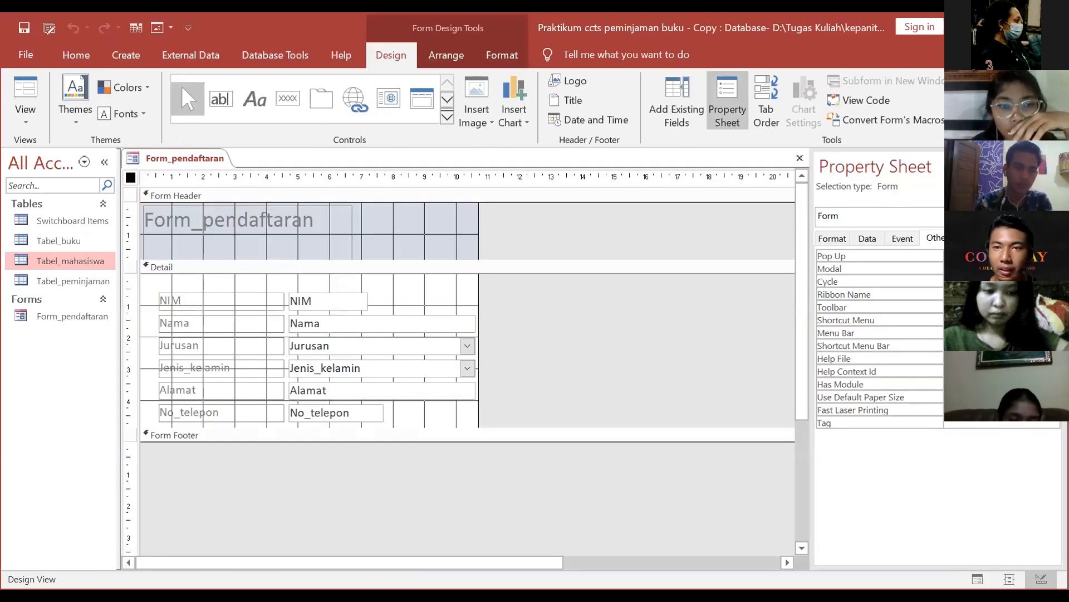
left_click(1051, 166)
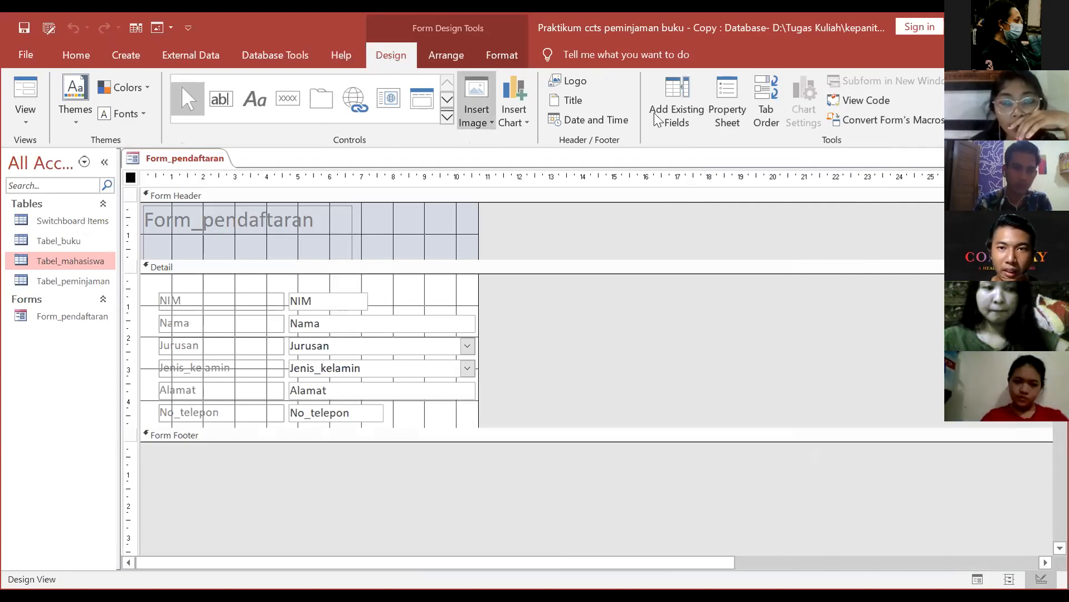
left_click(735, 101)
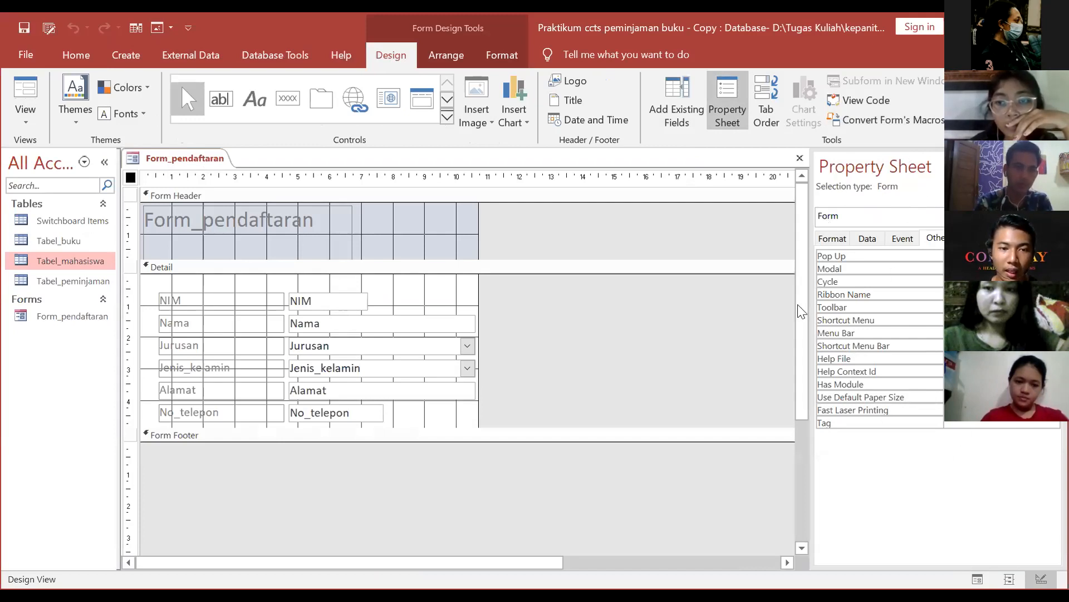
Step: Drag the Form Footer bar down to enlarge the Detail section, then select the header title
left_click_drag(517, 433, 518, 449)
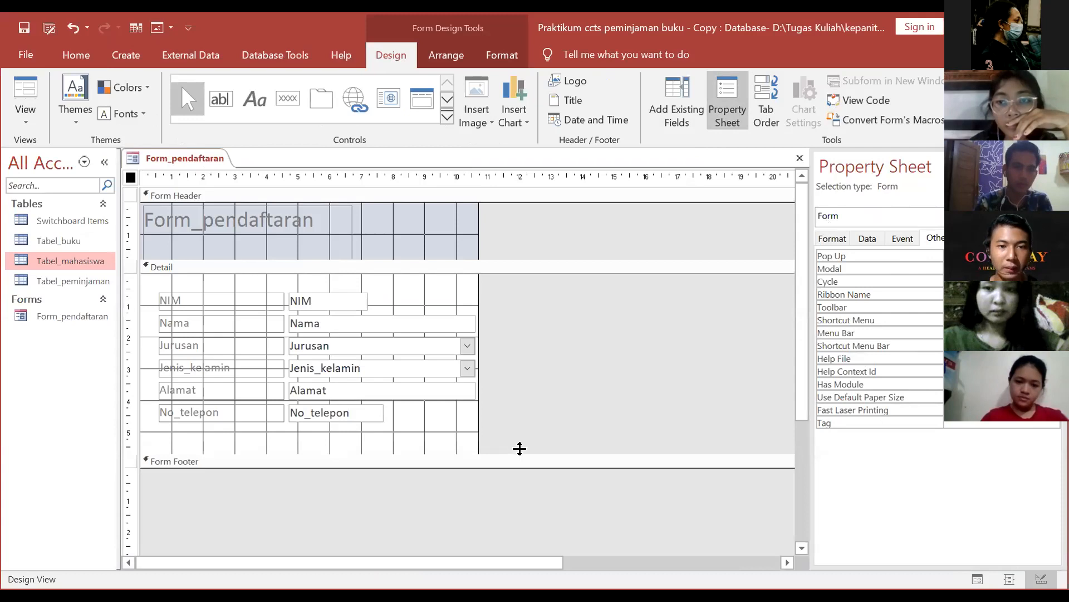
left_click(304, 223)
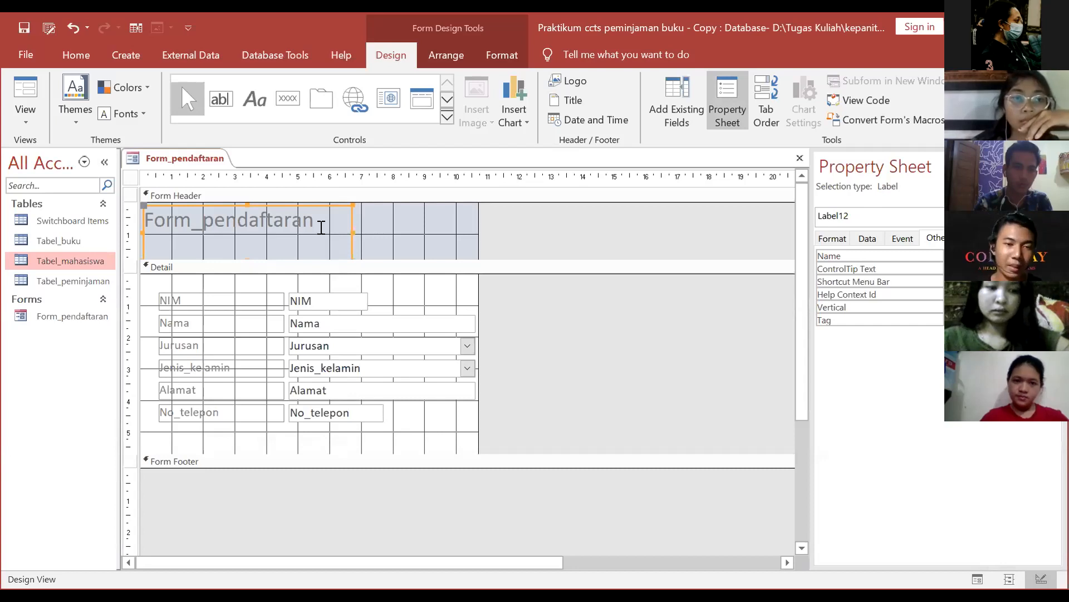
left_click(447, 117)
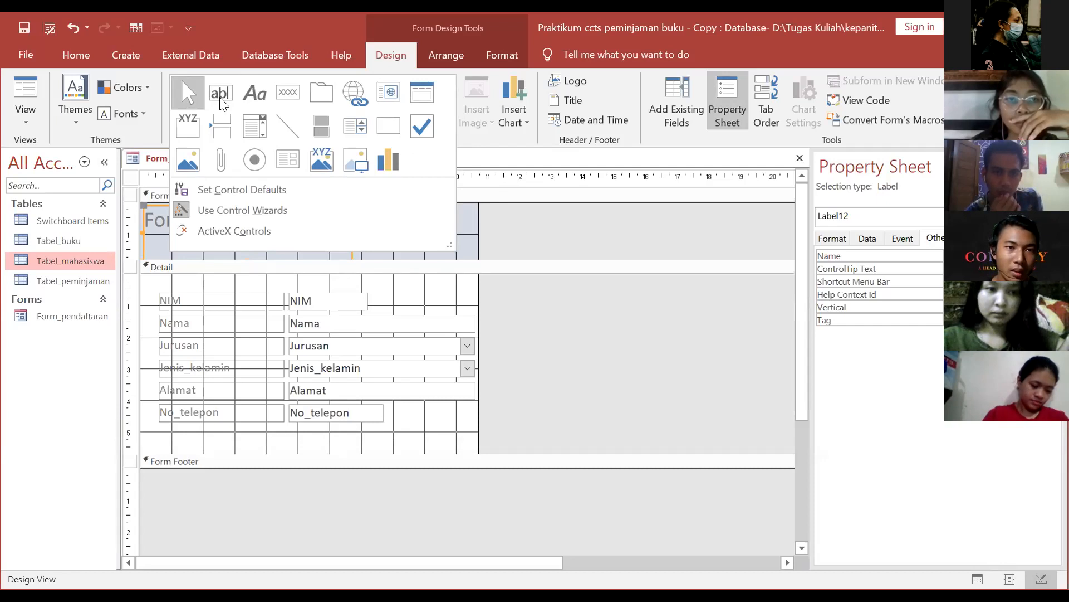
left_click(471, 117)
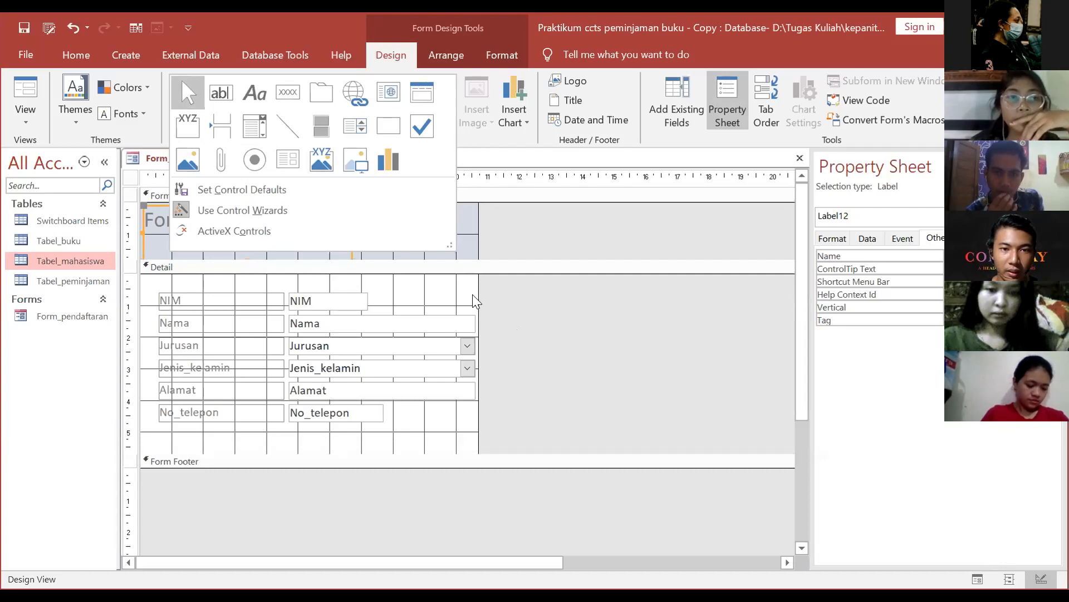
left_click_drag(481, 294, 515, 295)
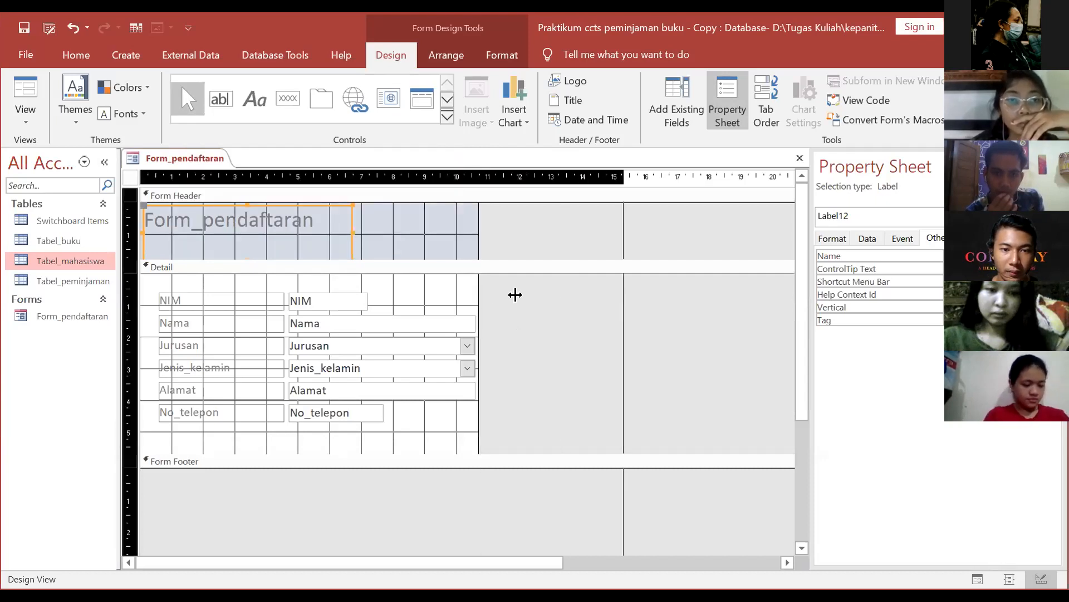
left_click_drag(466, 520, 466, 523)
left_click(221, 99)
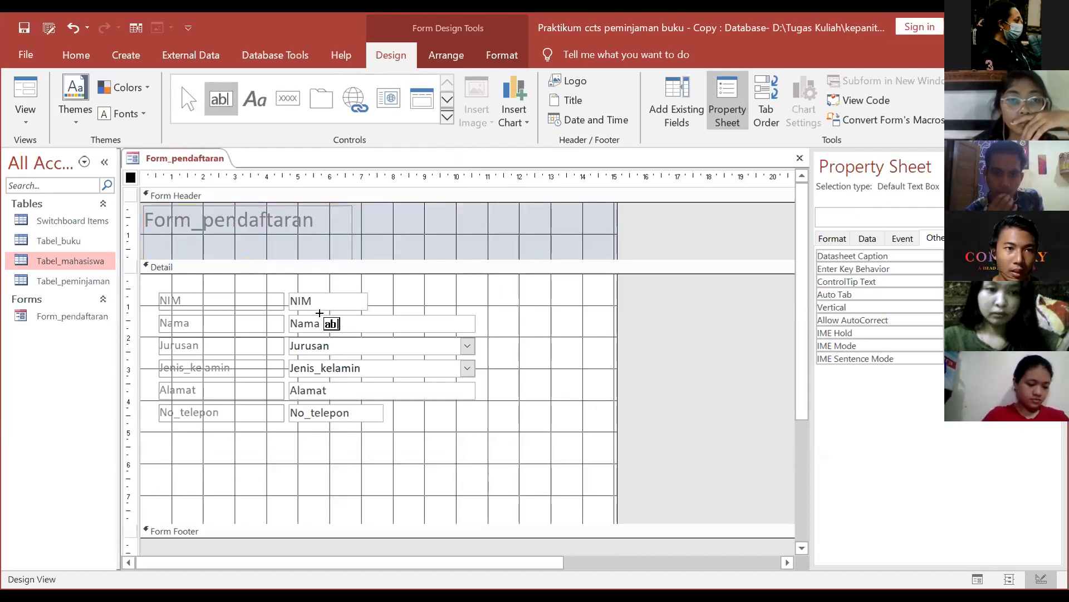
left_click_drag(468, 472, 301, 460)
left_click(234, 469)
left_click(324, 470)
left_click(329, 468)
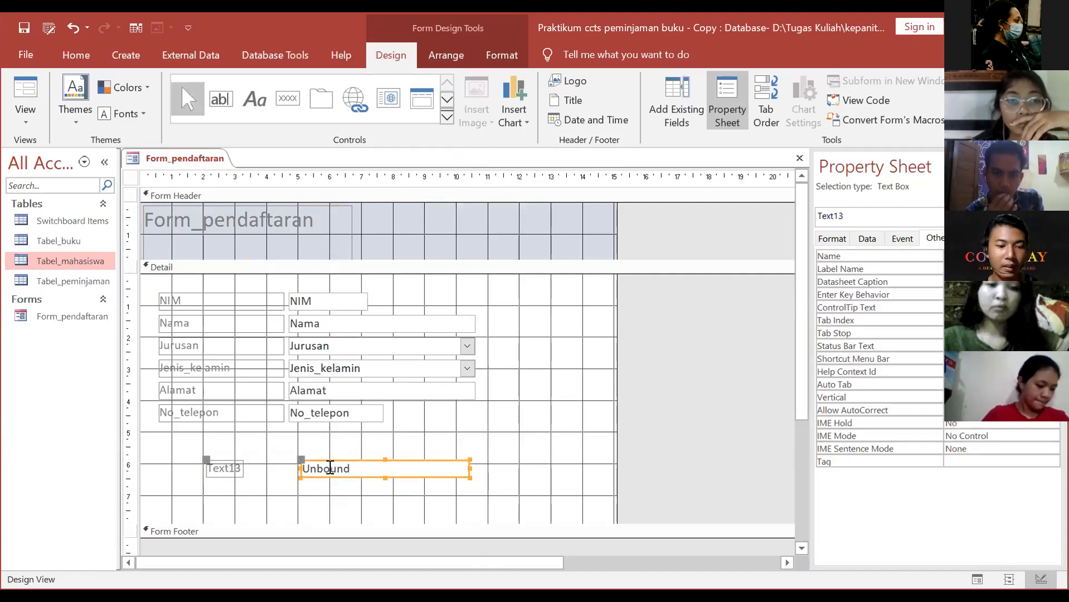
key("ctrl+z")
left_click(257, 101)
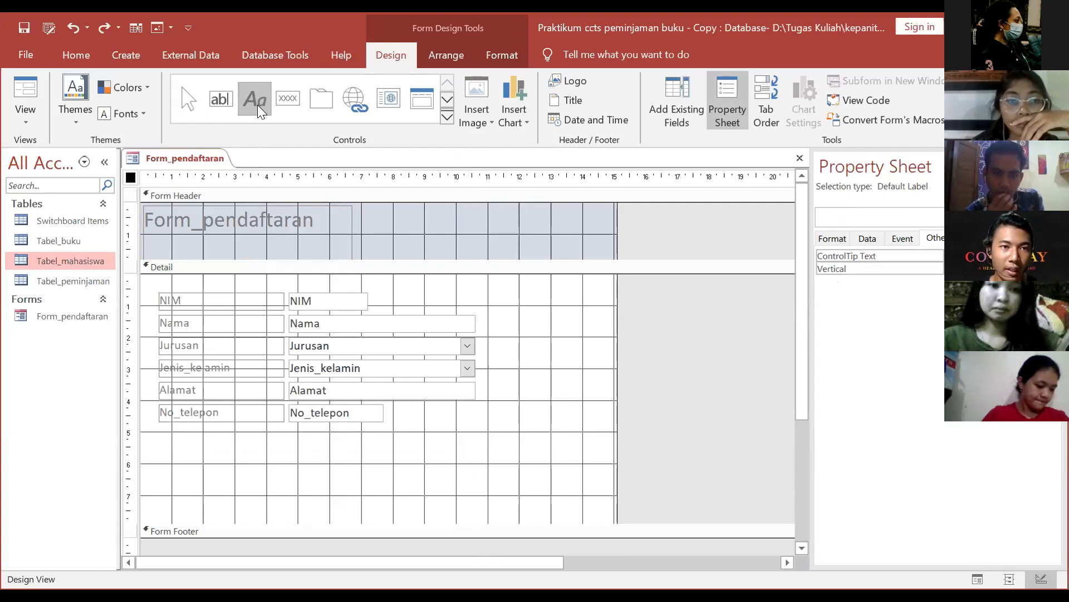
left_click_drag(300, 459, 427, 491)
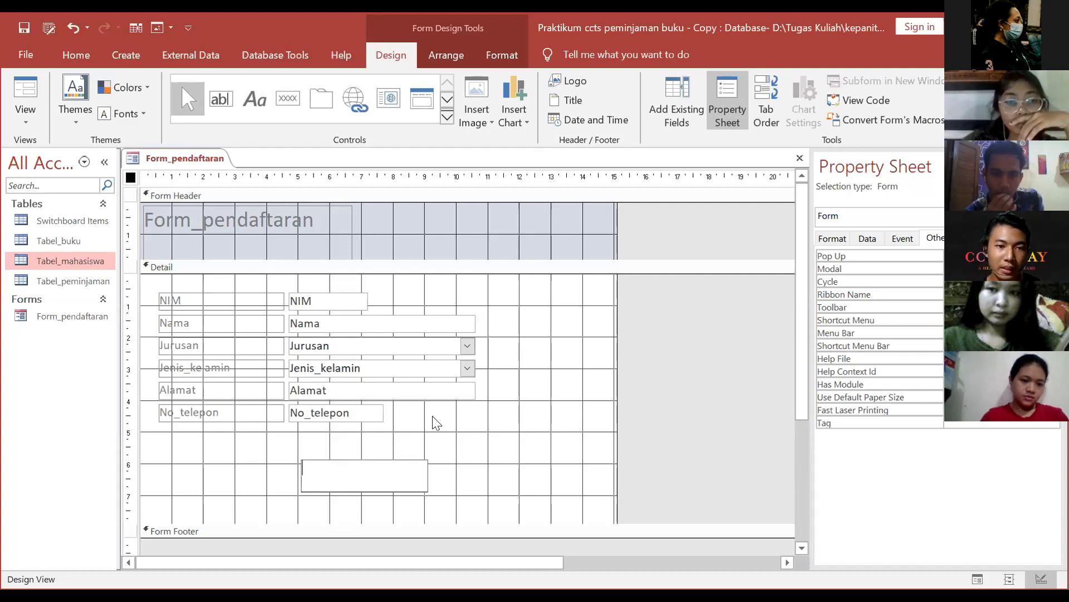
left_click(389, 101)
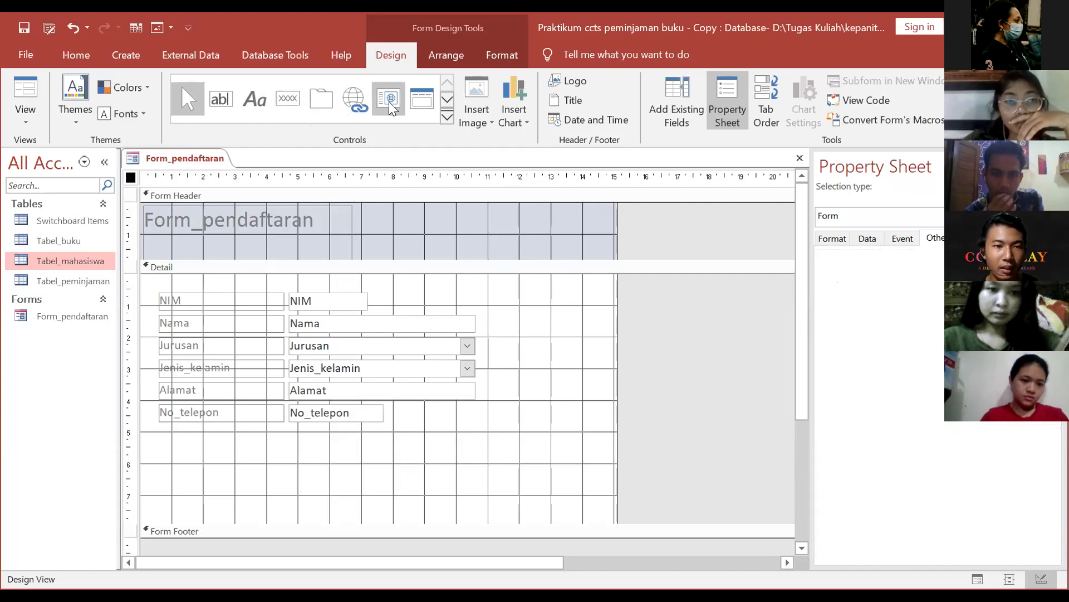
left_click(448, 114)
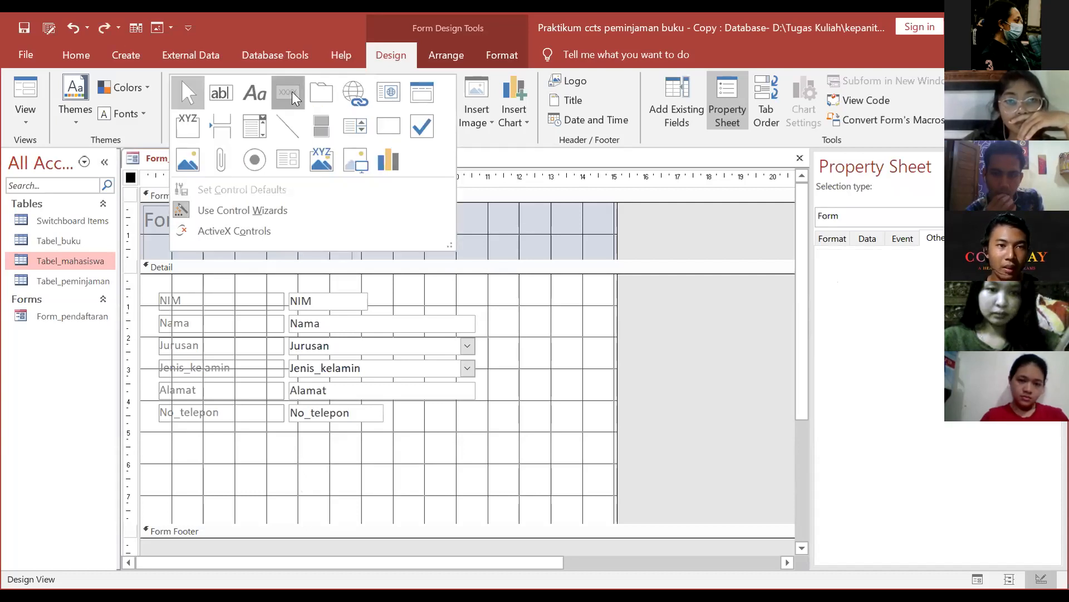
left_click(291, 91)
left_click_drag(417, 427, 480, 464)
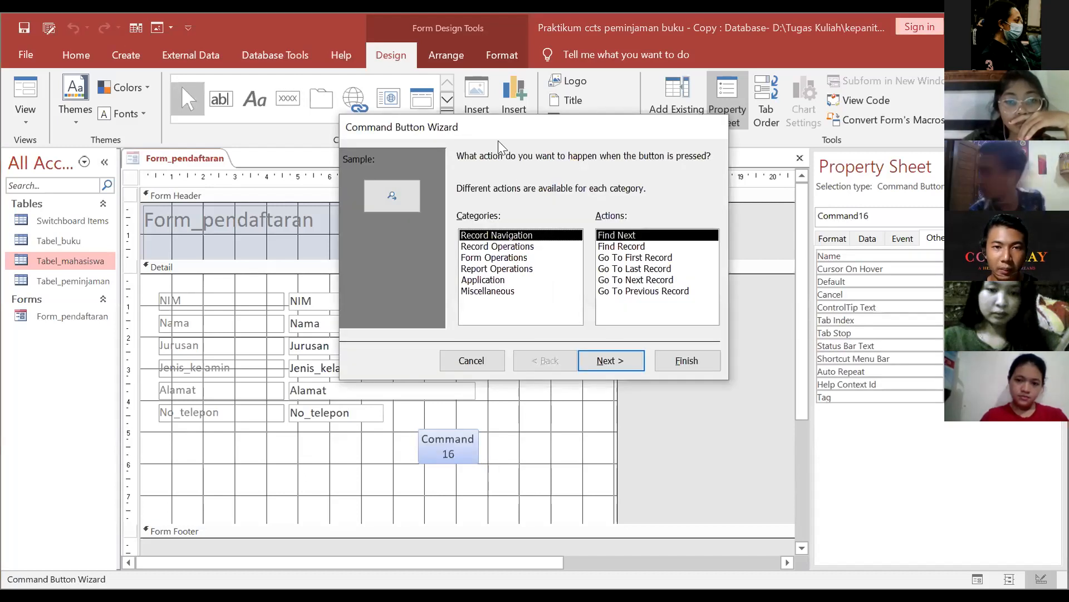
left_click_drag(460, 125, 357, 118)
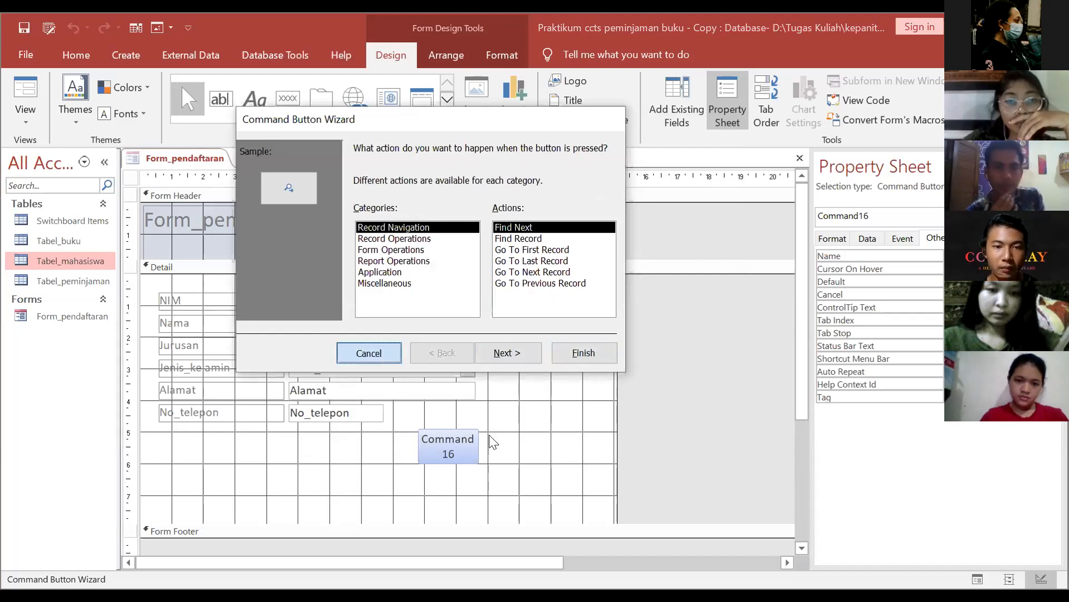
left_click(366, 353)
left_click(331, 110)
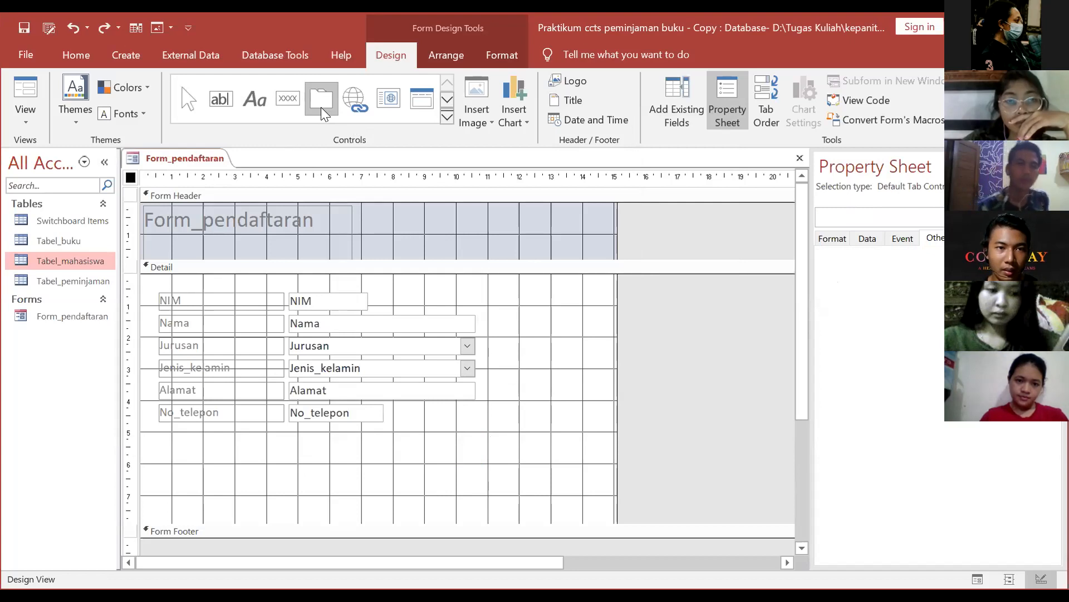
right_click(321, 107)
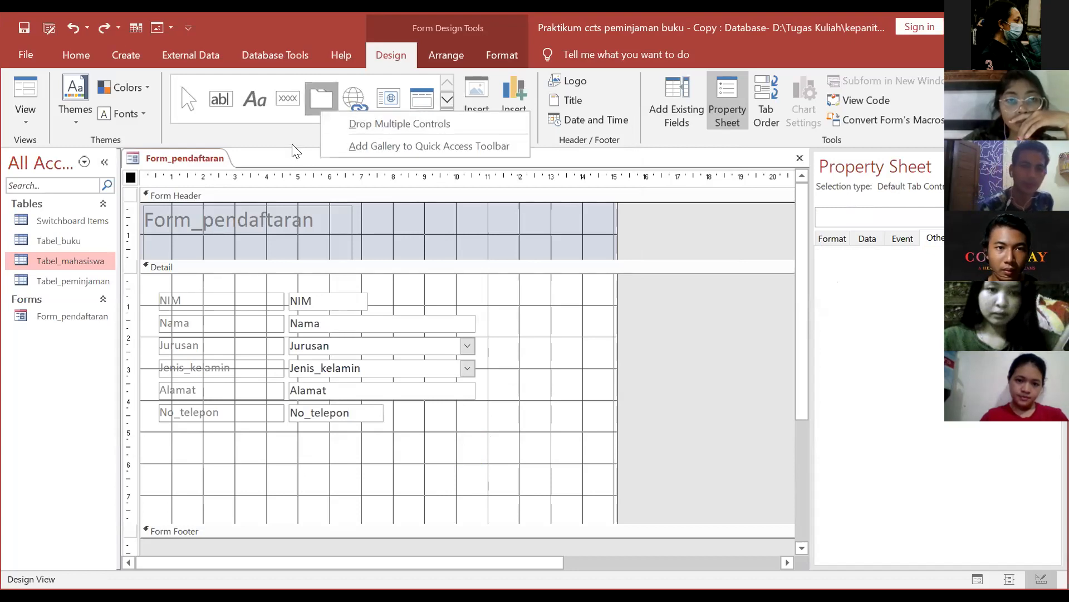
left_click(442, 126)
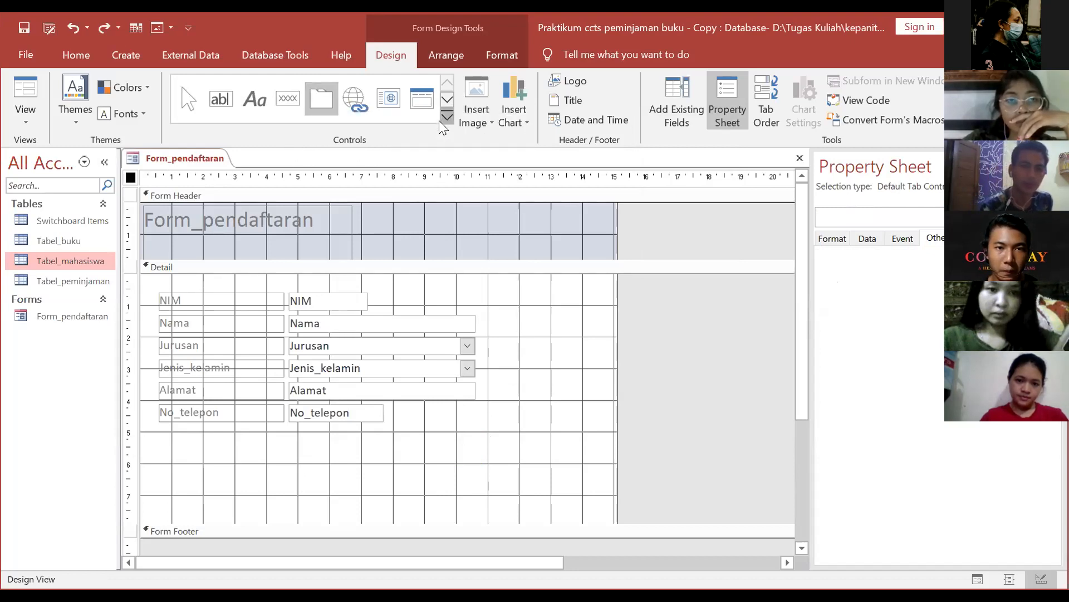
left_click(319, 101)
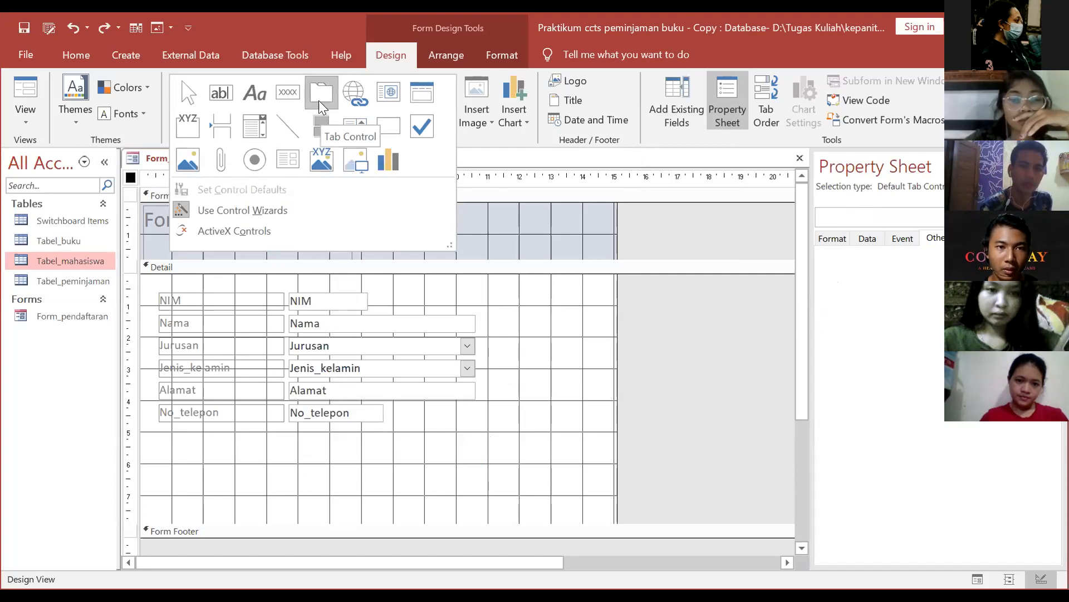
left_click(328, 106)
left_click_drag(430, 418, 490, 477)
left_click(463, 434)
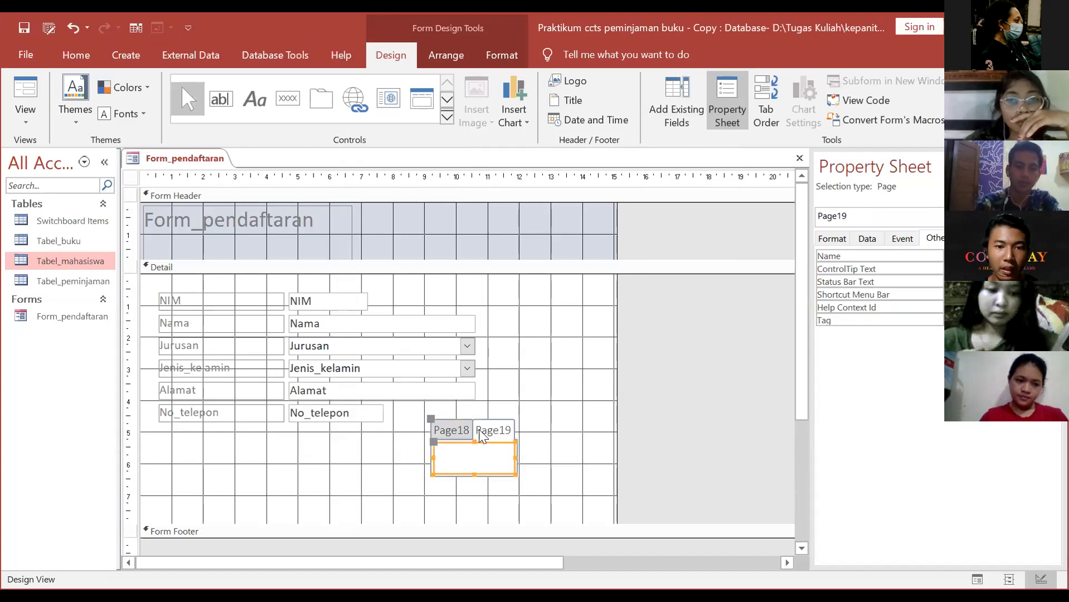
left_click(486, 433)
left_click_drag(485, 432, 492, 322)
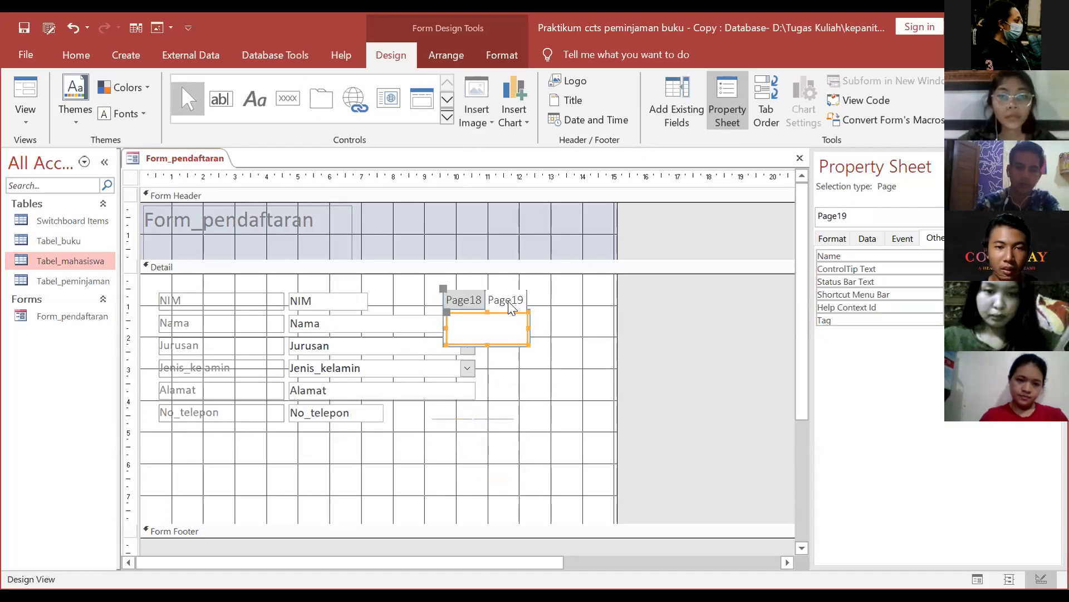
left_click(467, 298)
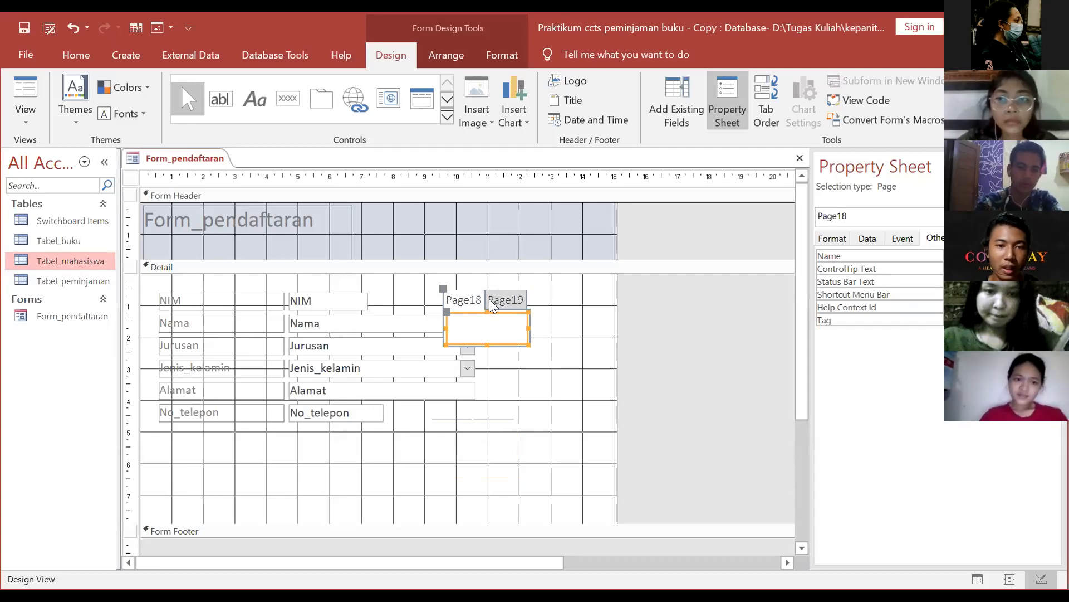
key("ctrl+z")
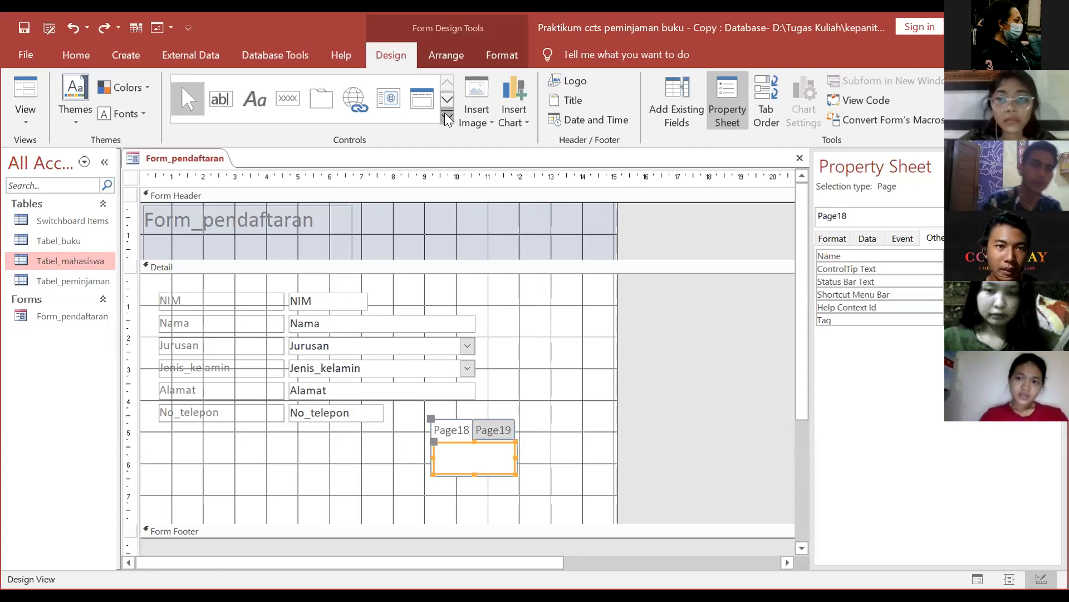
left_click(446, 118)
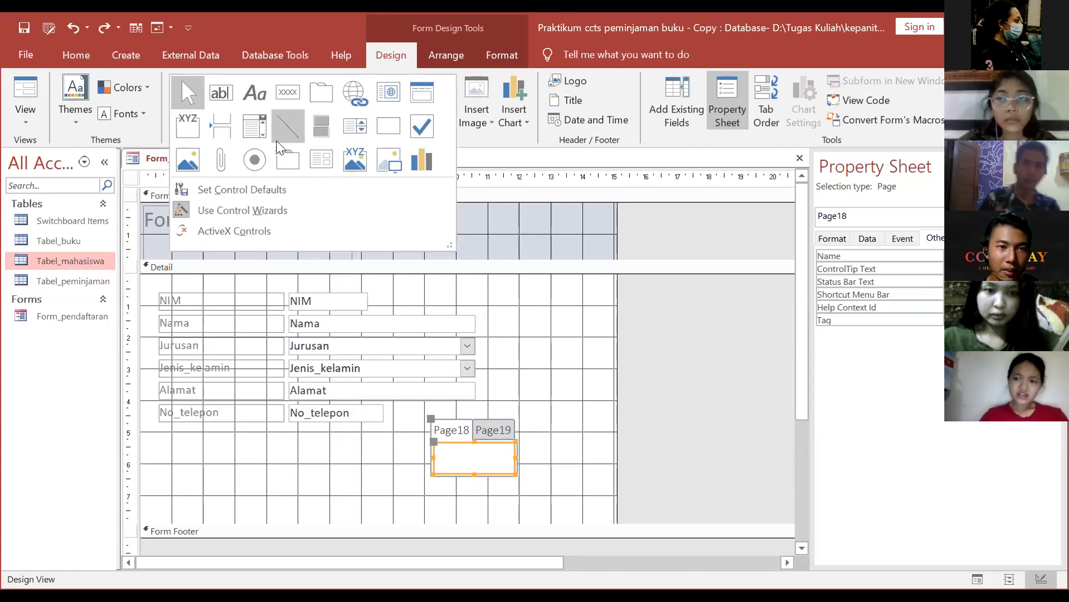
left_click(514, 231)
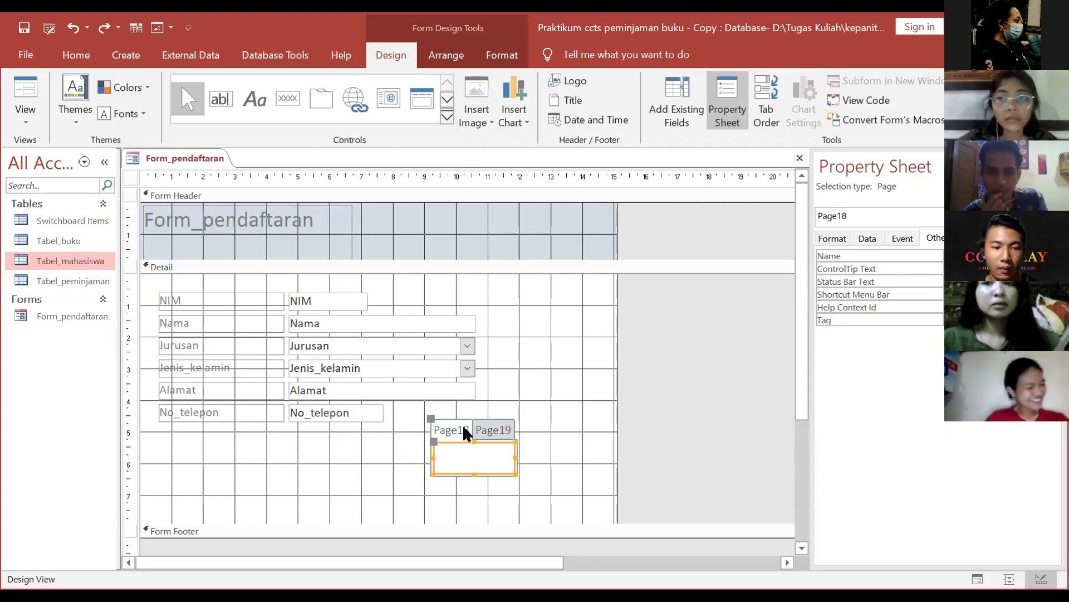
key("Delete")
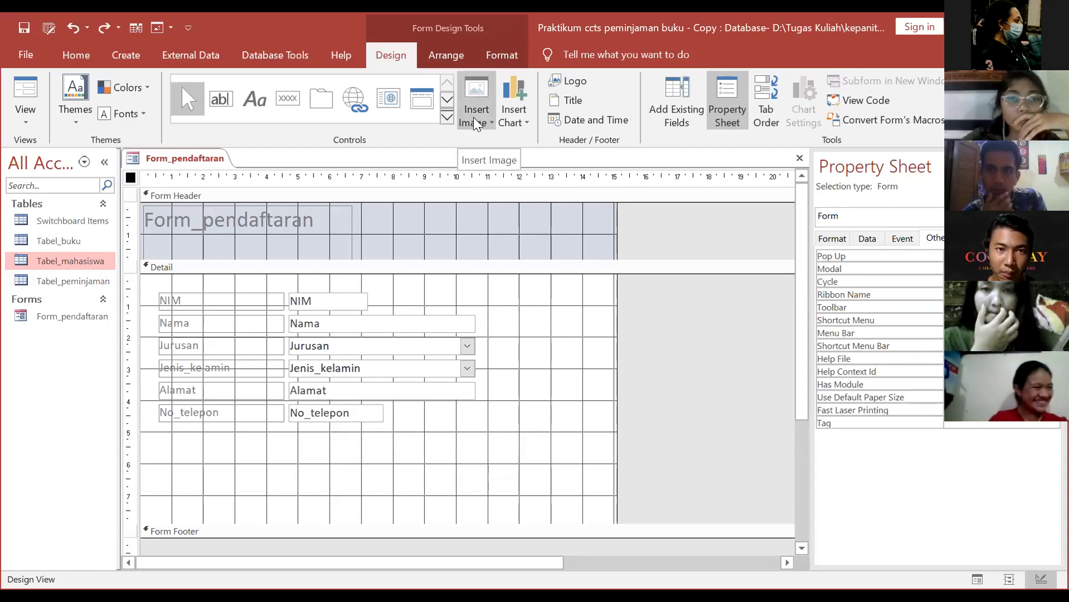
left_click(503, 332)
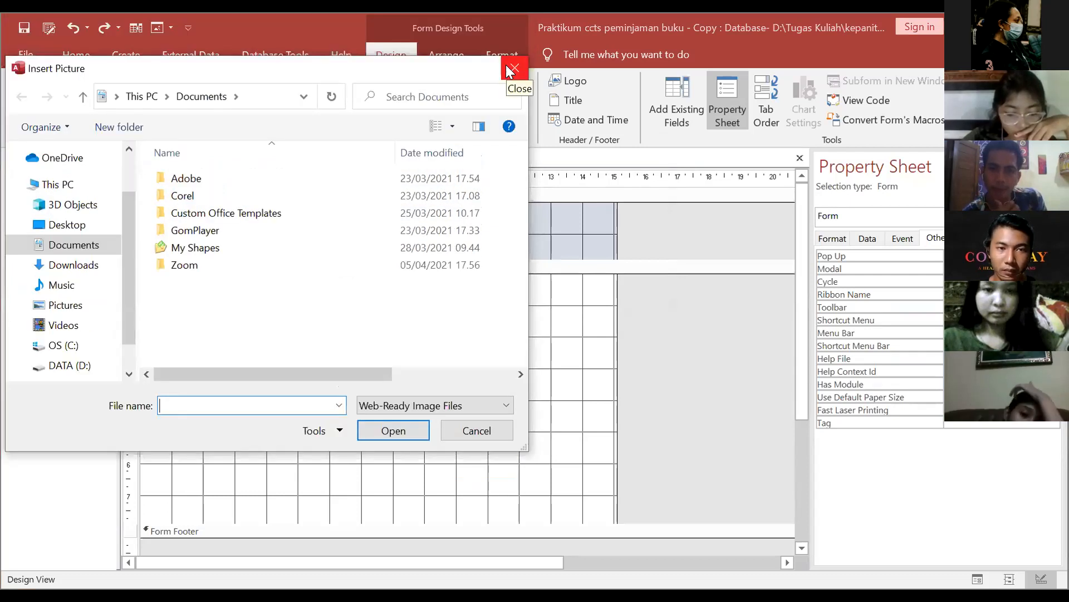
left_click(505, 64)
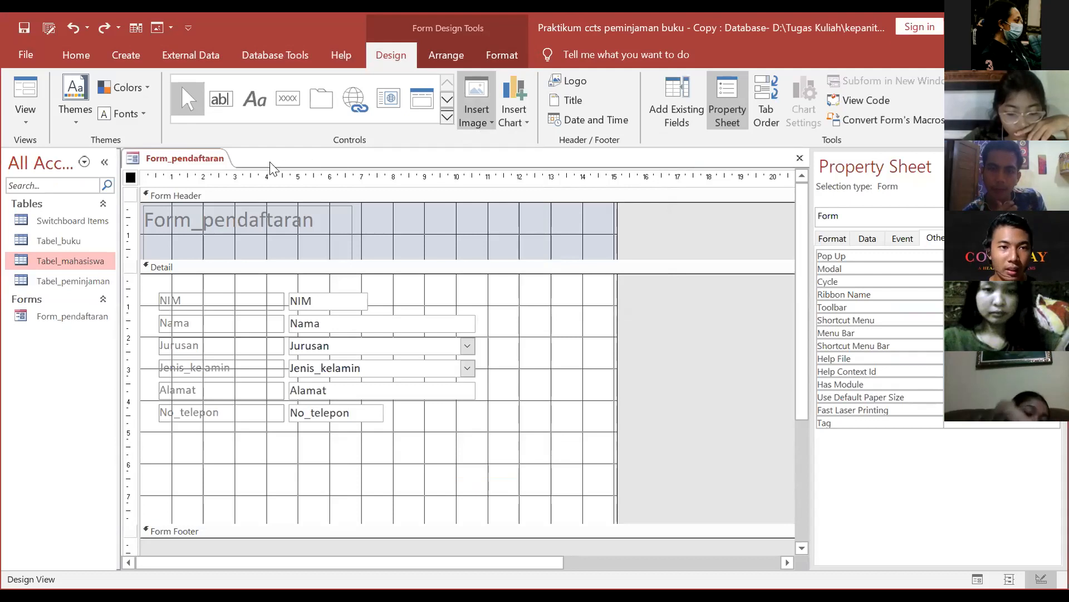
left_click(447, 117)
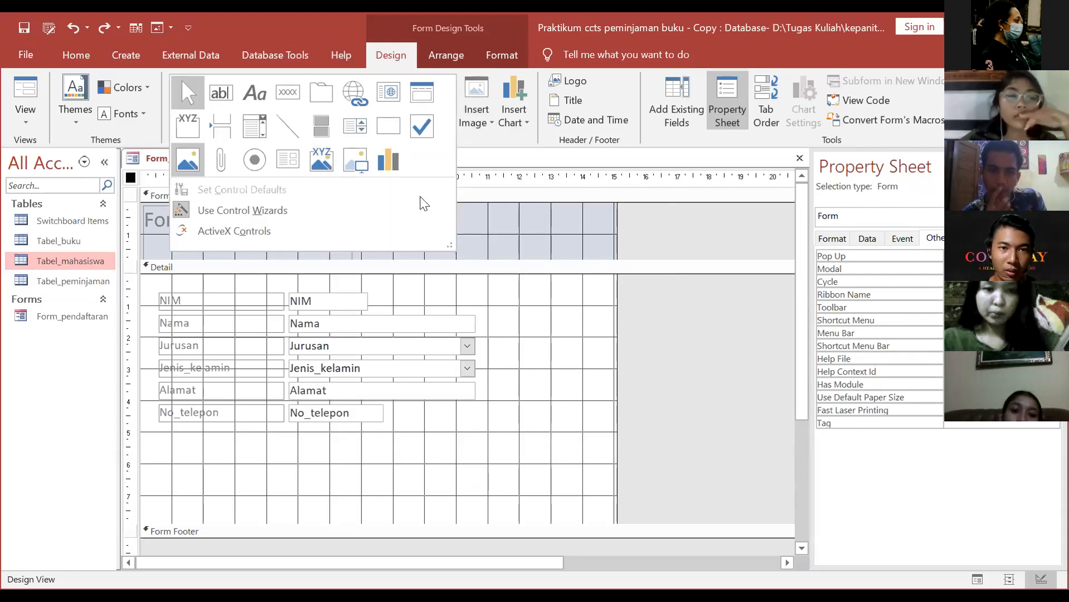
left_click(475, 119)
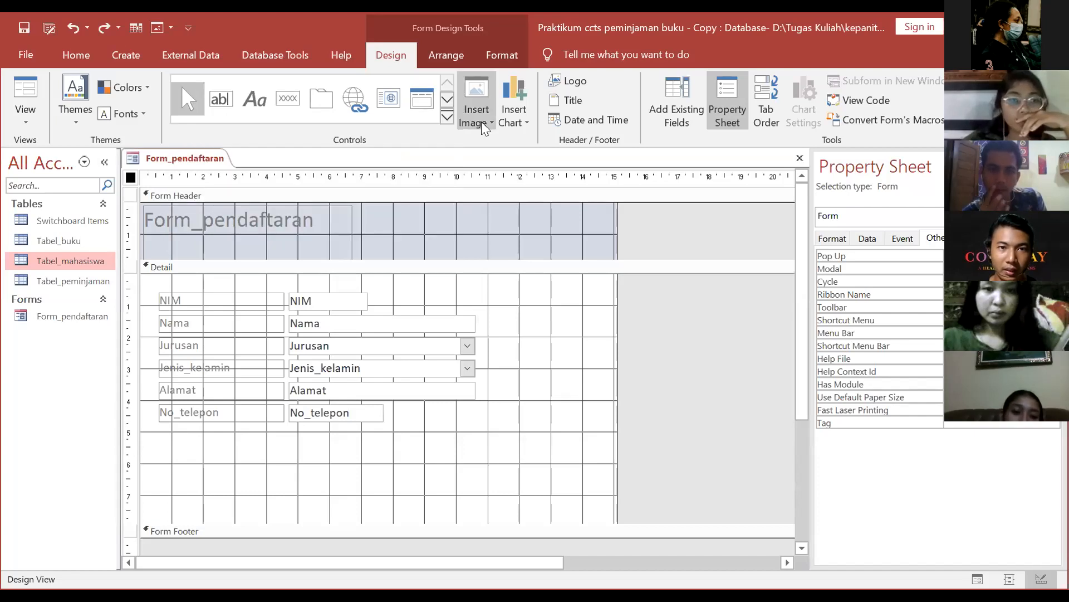
left_click(514, 117)
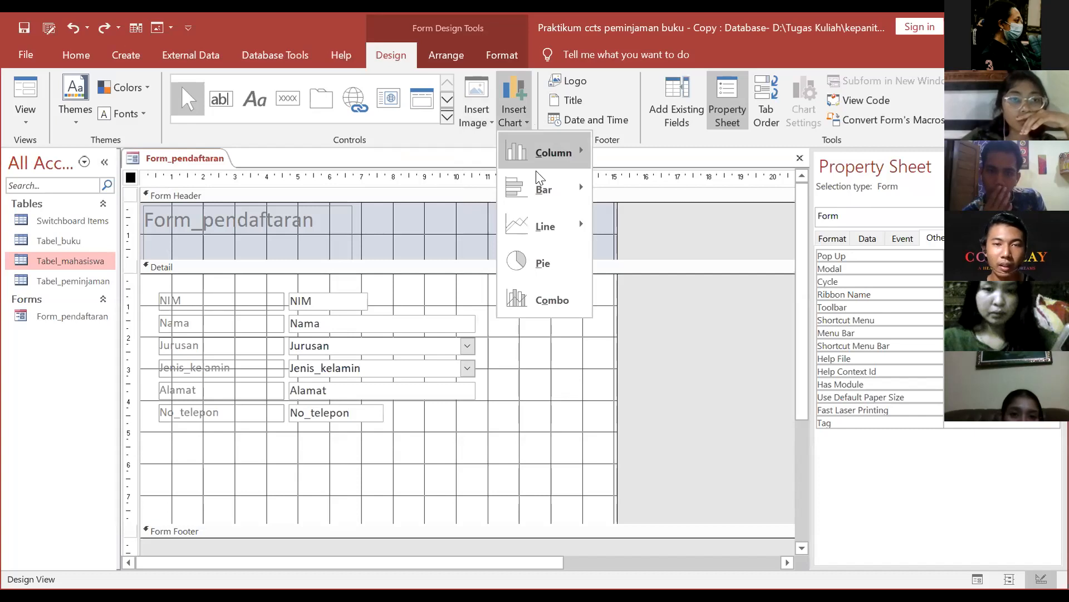
mouse_move(546, 188)
left_click(554, 365)
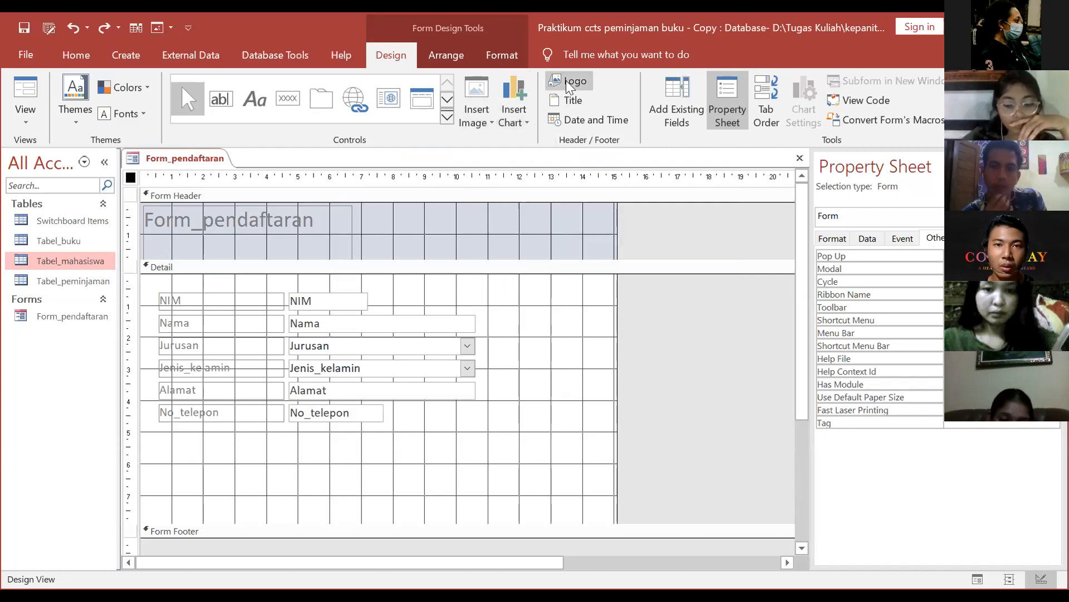
left_click(566, 80)
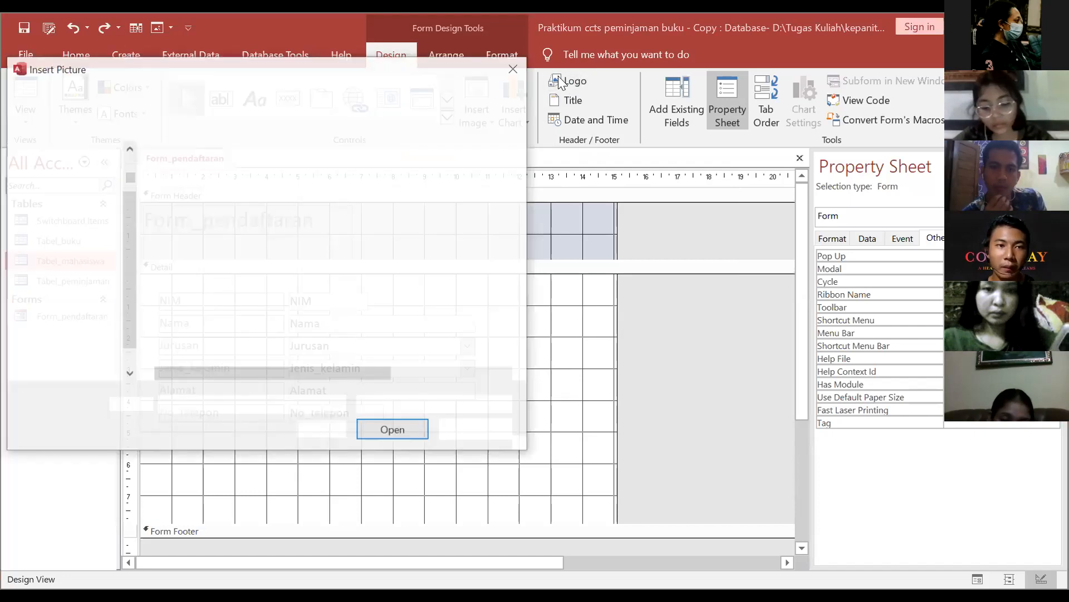
left_click(470, 397)
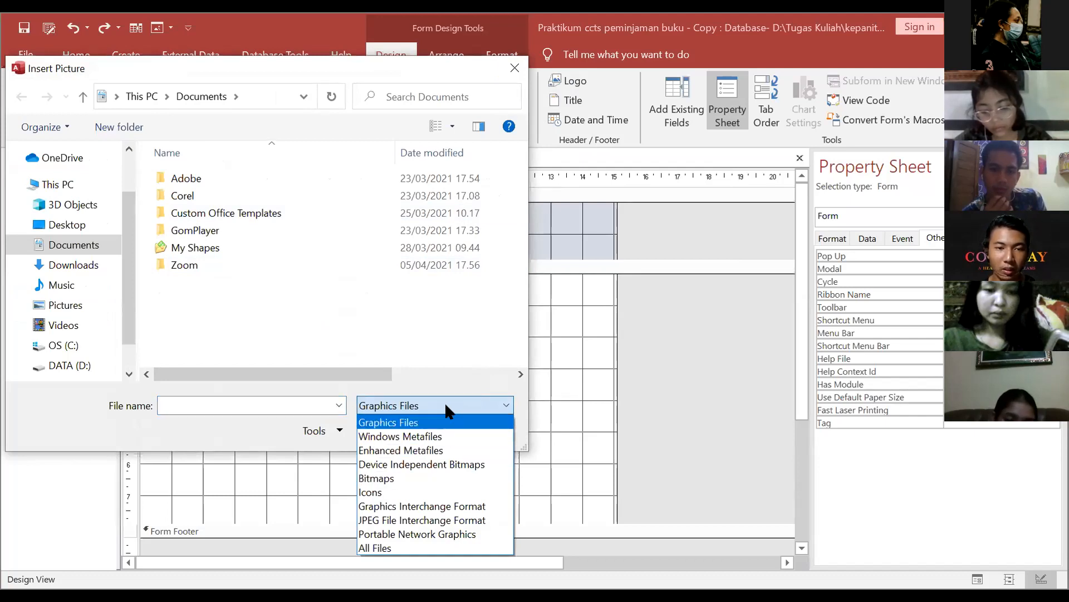
left_click(518, 64)
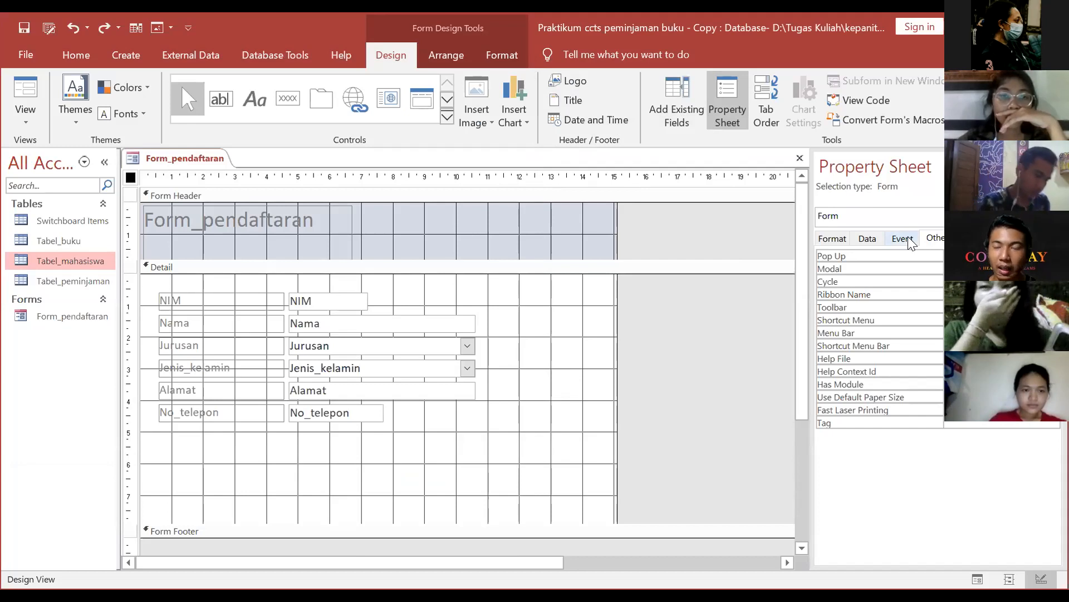
left_click(662, 119)
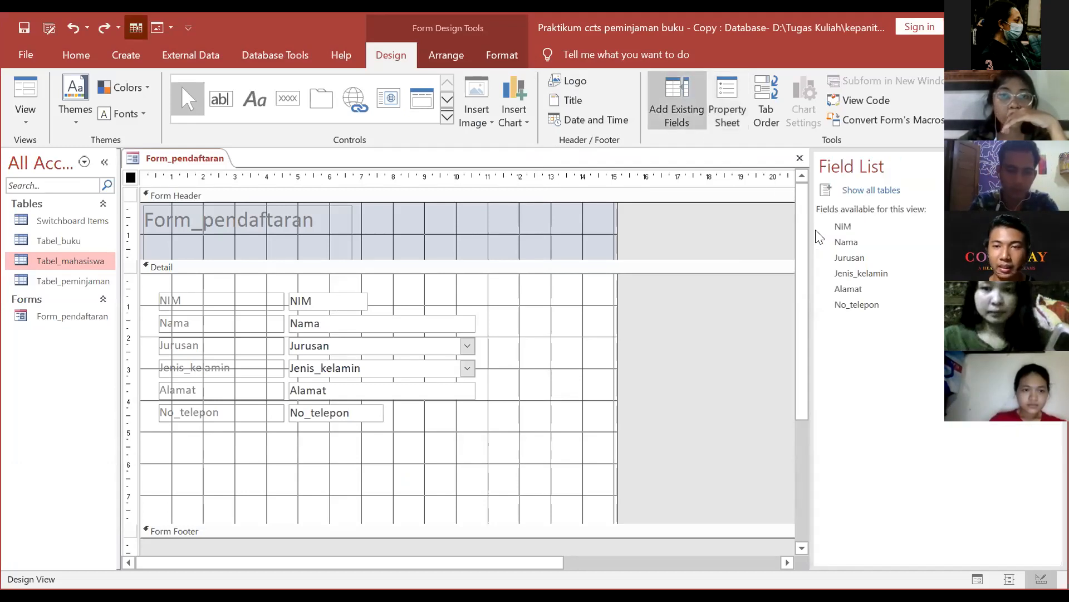
left_click(908, 261)
left_click_drag(908, 260, 373, 447)
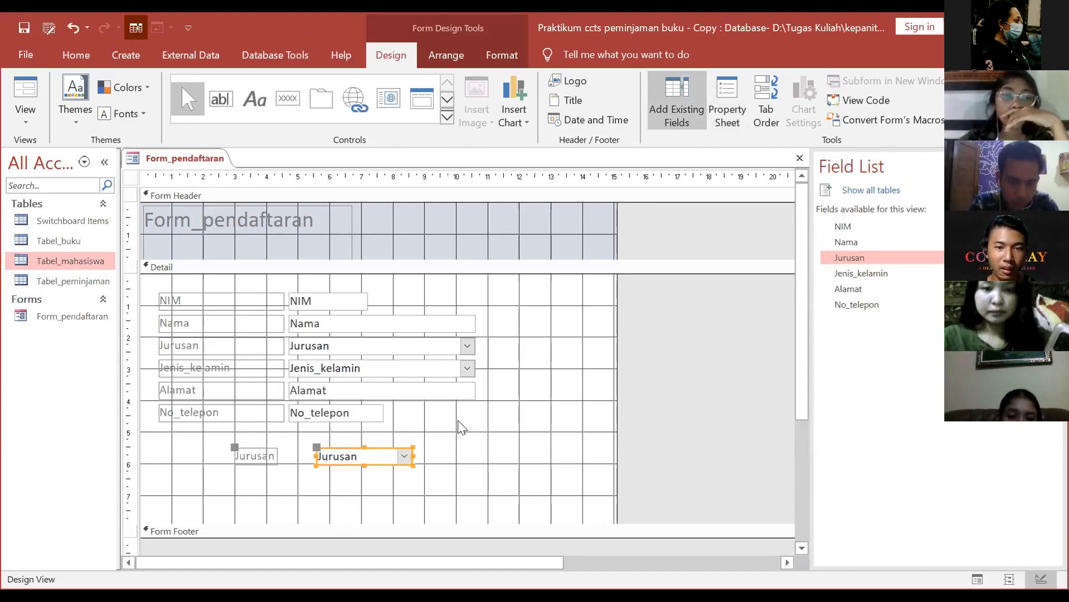
key("Delete")
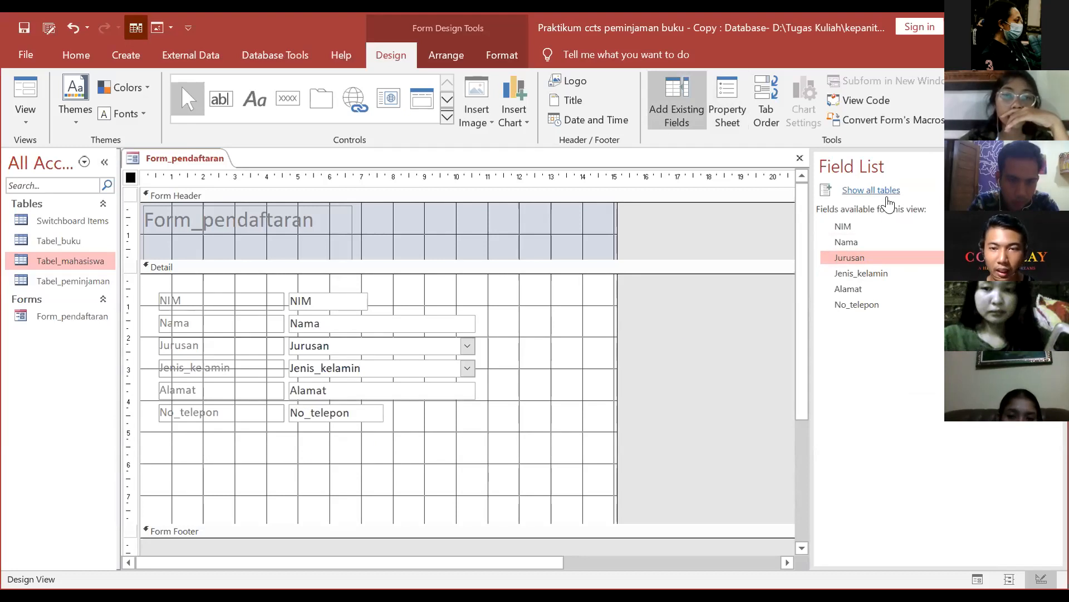
left_click(885, 192)
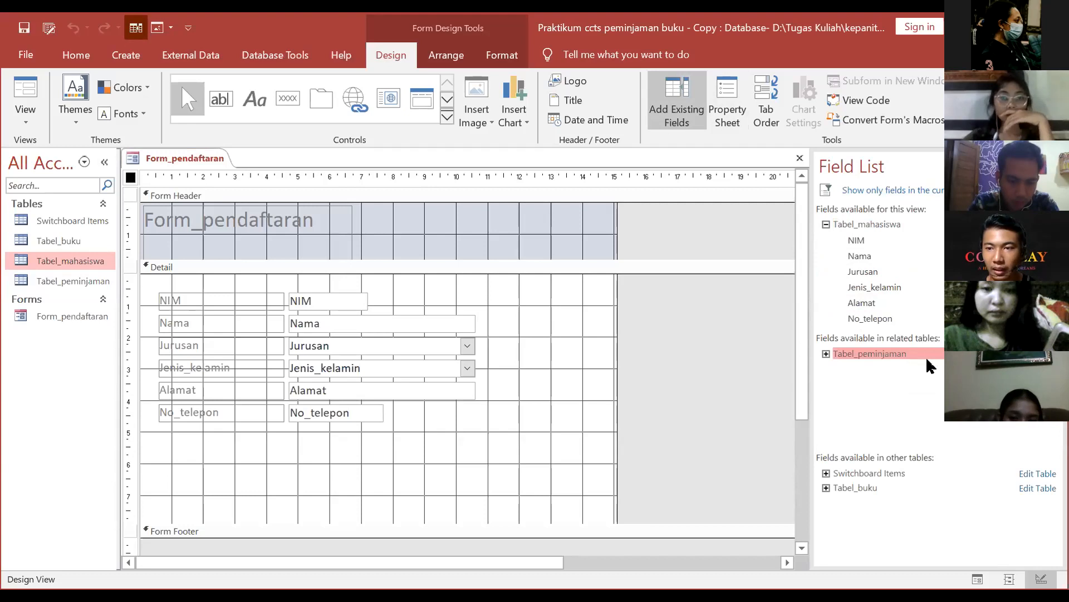
double_click(880, 355)
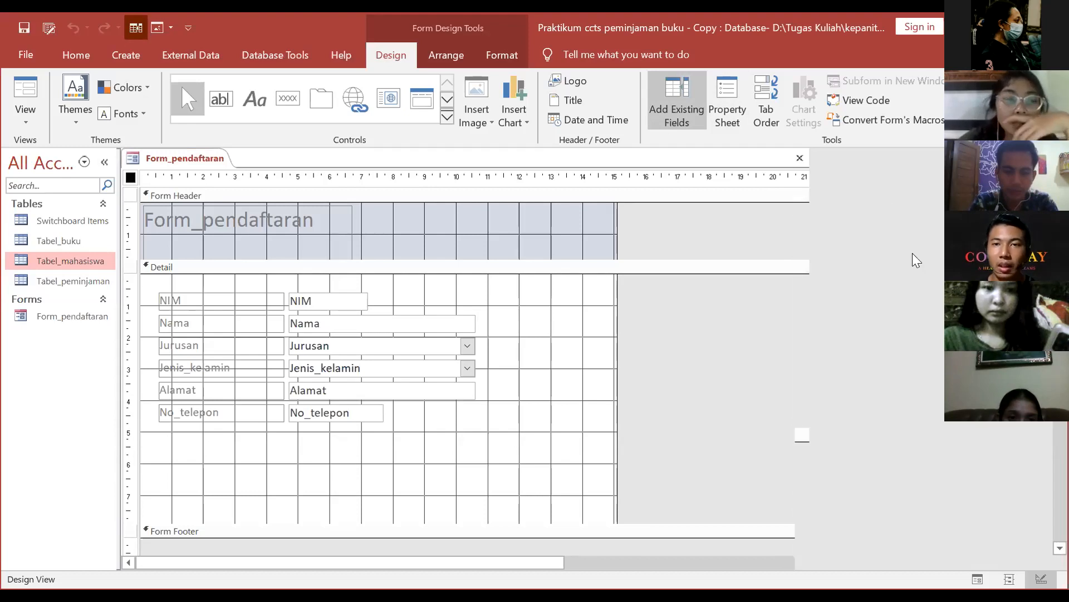
key("F4")
left_click(832, 238)
left_click(895, 241)
left_click(931, 239)
left_click(963, 238)
left_click(929, 235)
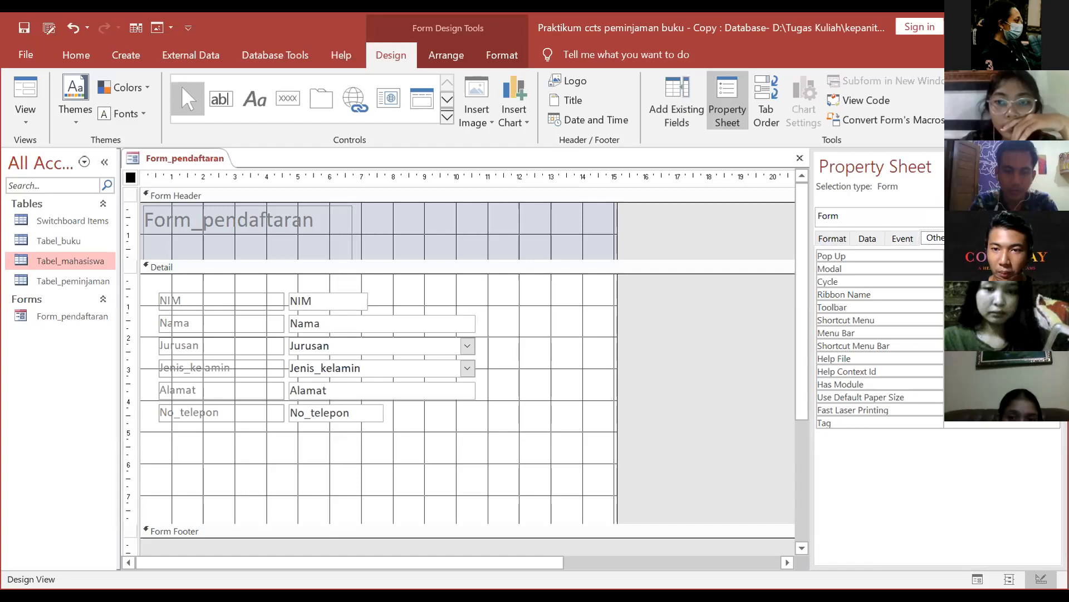
Step: Check the On Current event builder, cancel it, and hide the Property Sheet
left_click(900, 239)
left_click(997, 256)
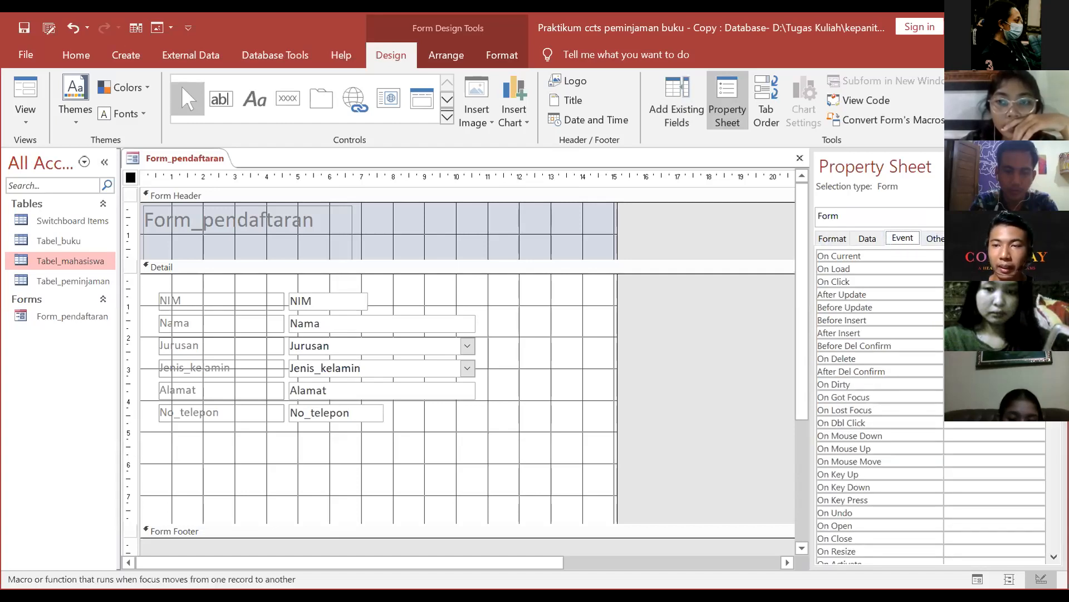
left_click(1039, 257)
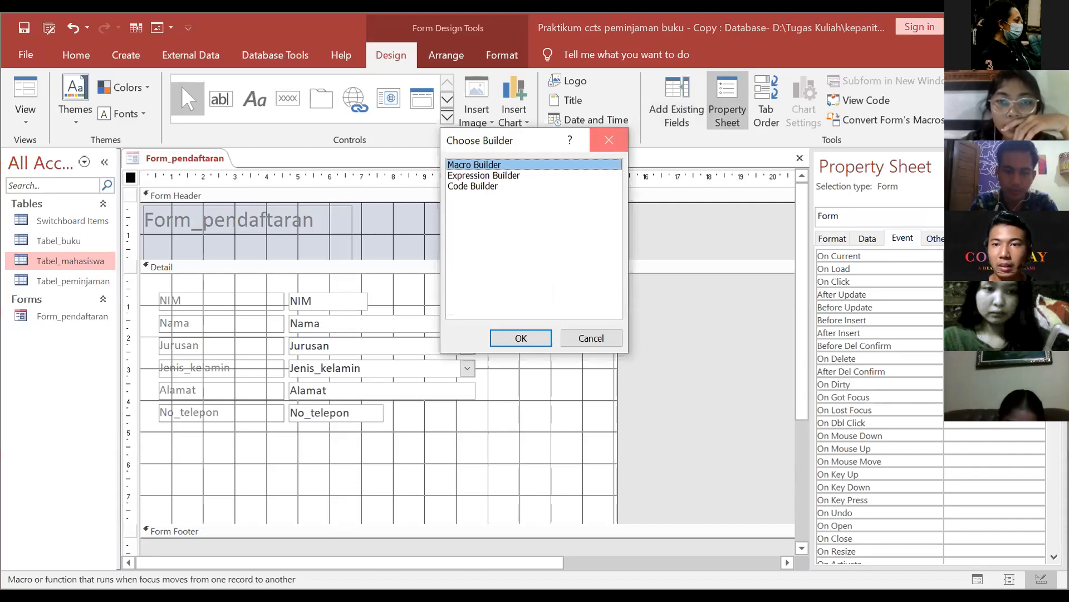
left_click(611, 142)
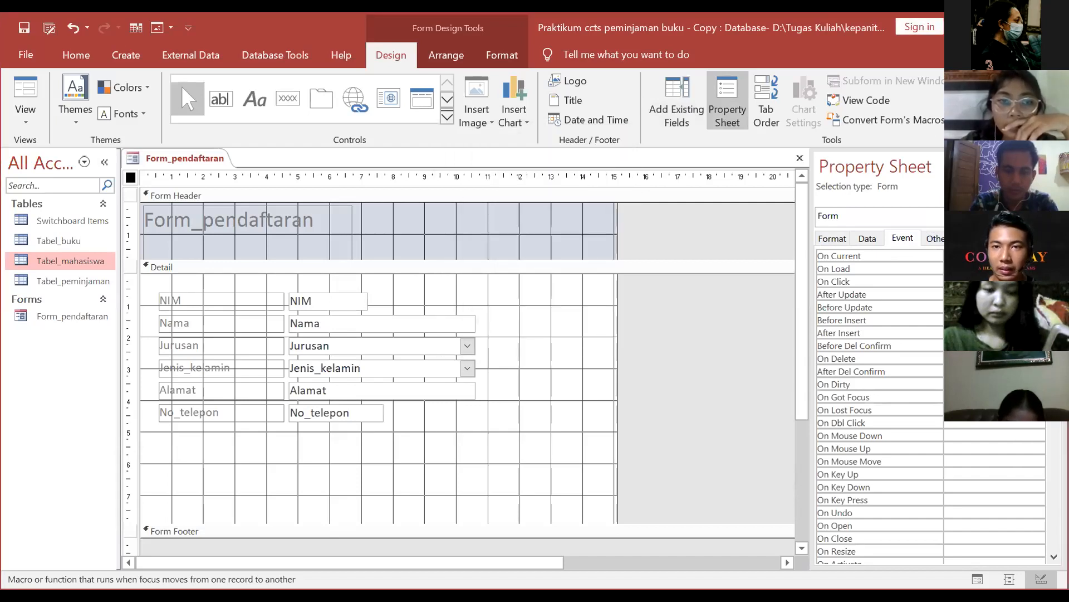
left_click(1053, 165)
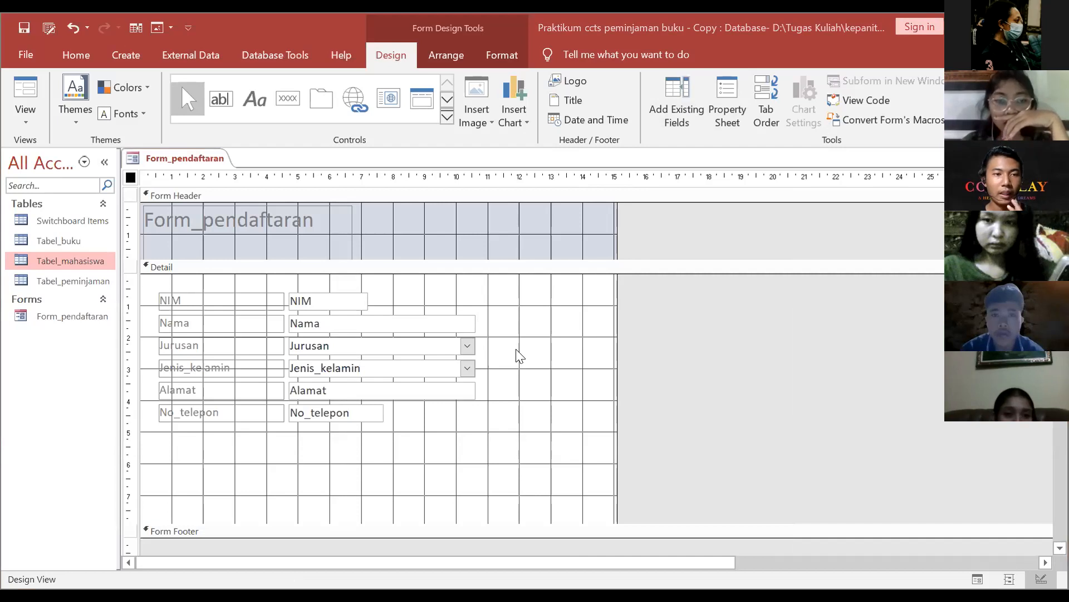
Step: Move the header label right and retitle it 'Form Pendaftaran'
left_click(269, 234)
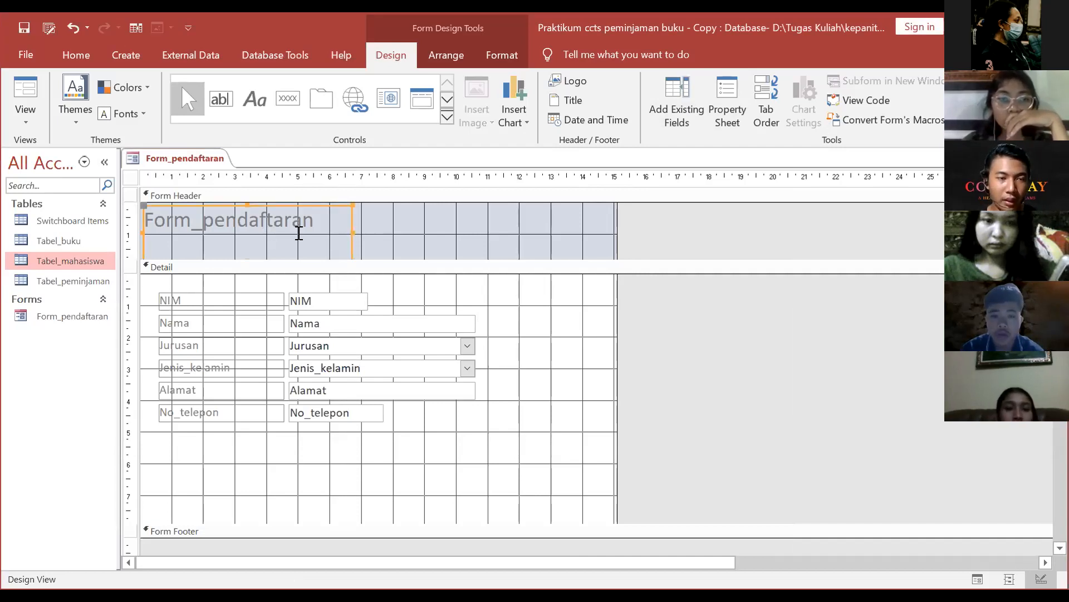
left_click_drag(350, 243, 448, 245)
double_click(411, 230)
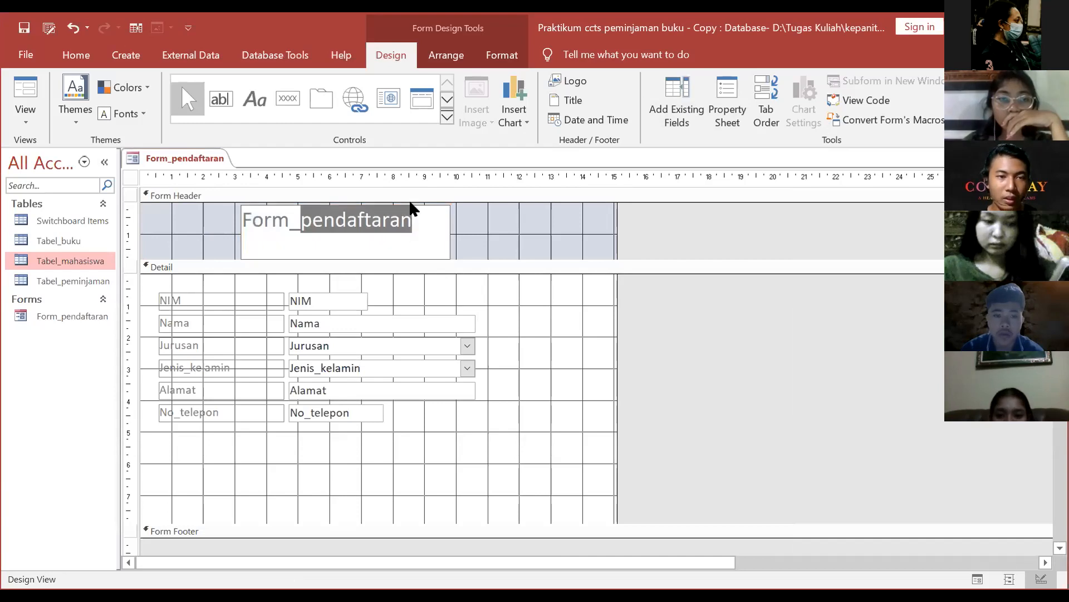
key("BackSpace")
key("BackSpace")
key("BackSpace")
key("BackSpace")
key("BackSpace")
key("BackSpace")
type("Form Pendaftaran")
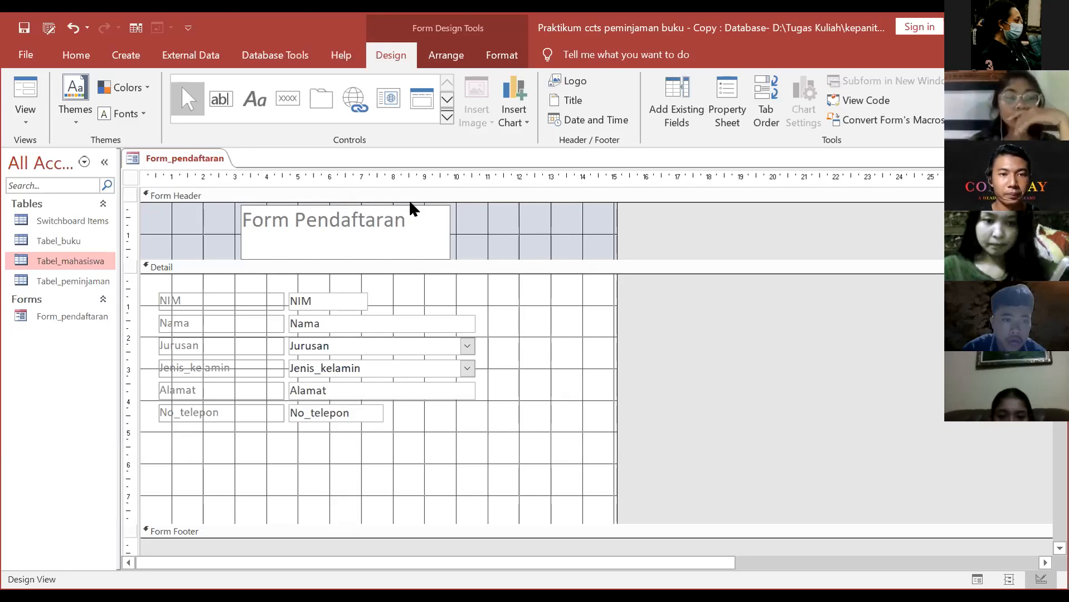
left_click(358, 220)
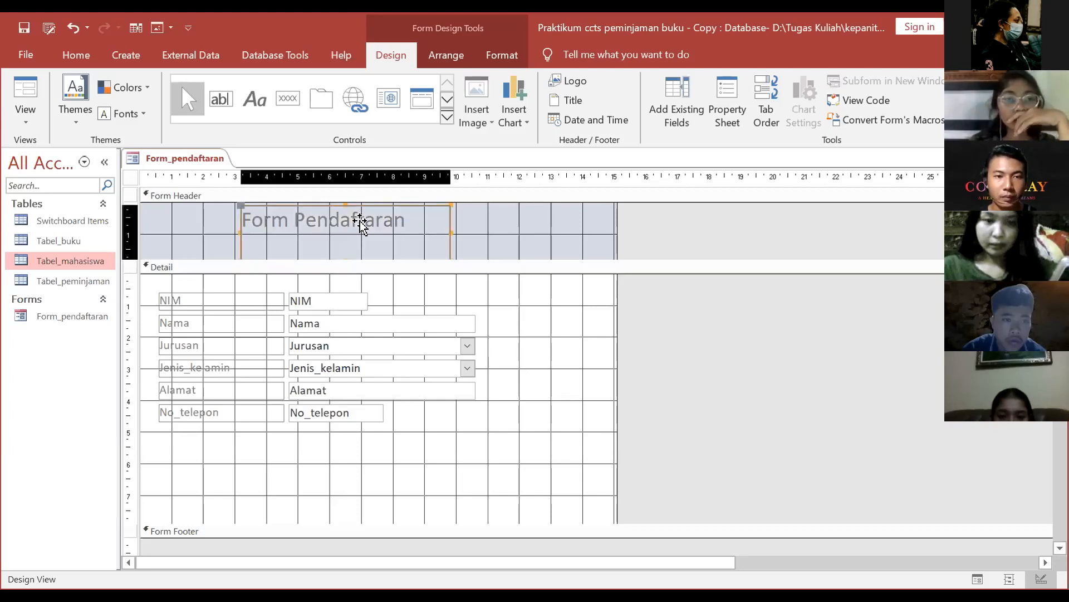
Step: Centre-align the title text, keeping the Calibri font unchanged
left_click(466, 55)
left_click(501, 55)
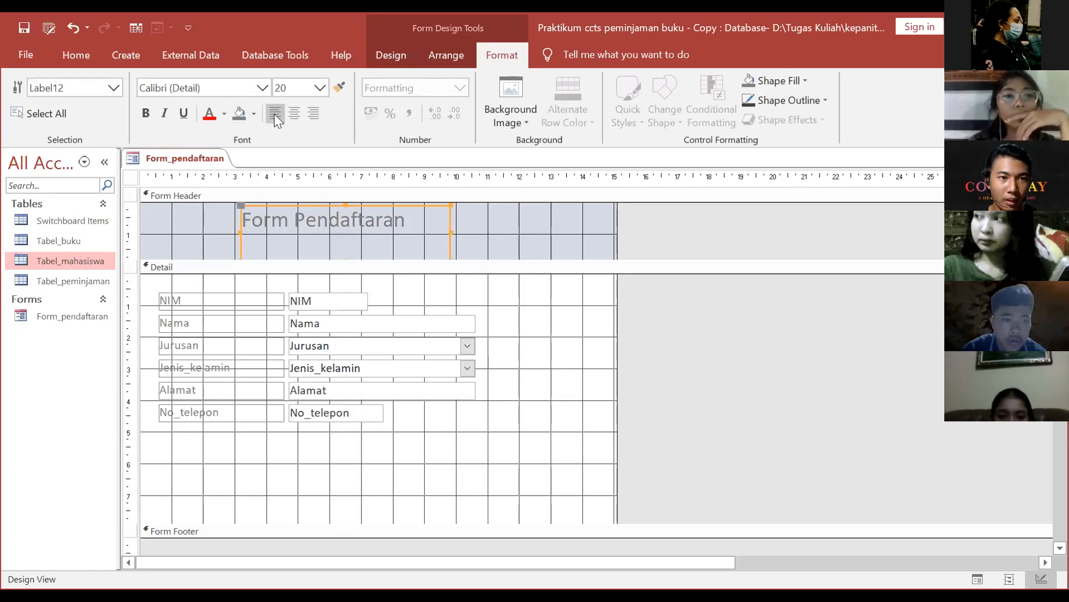
left_click(201, 87)
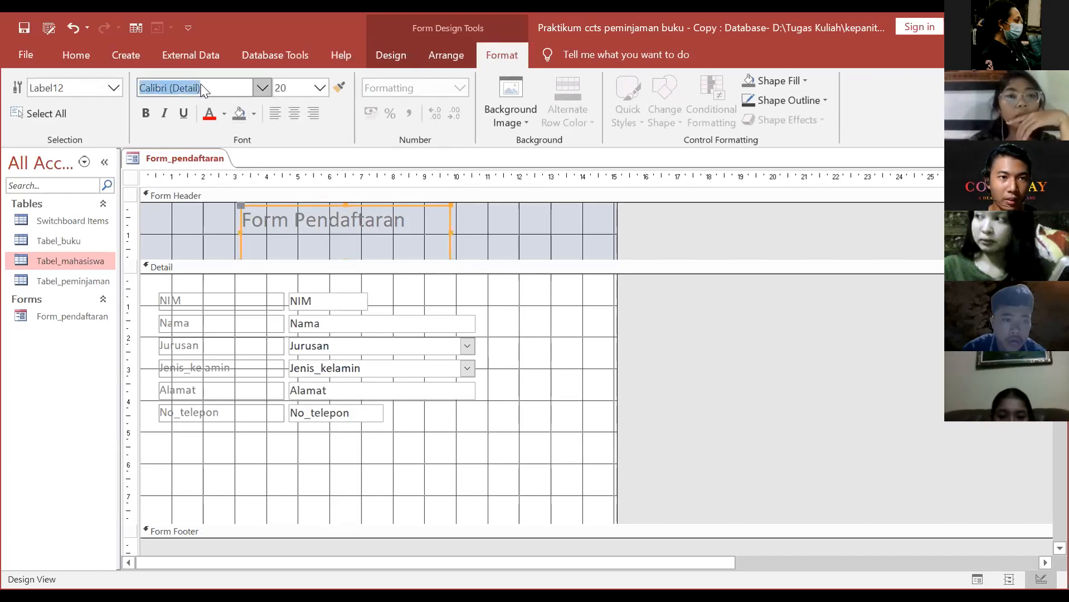
left_click(262, 89)
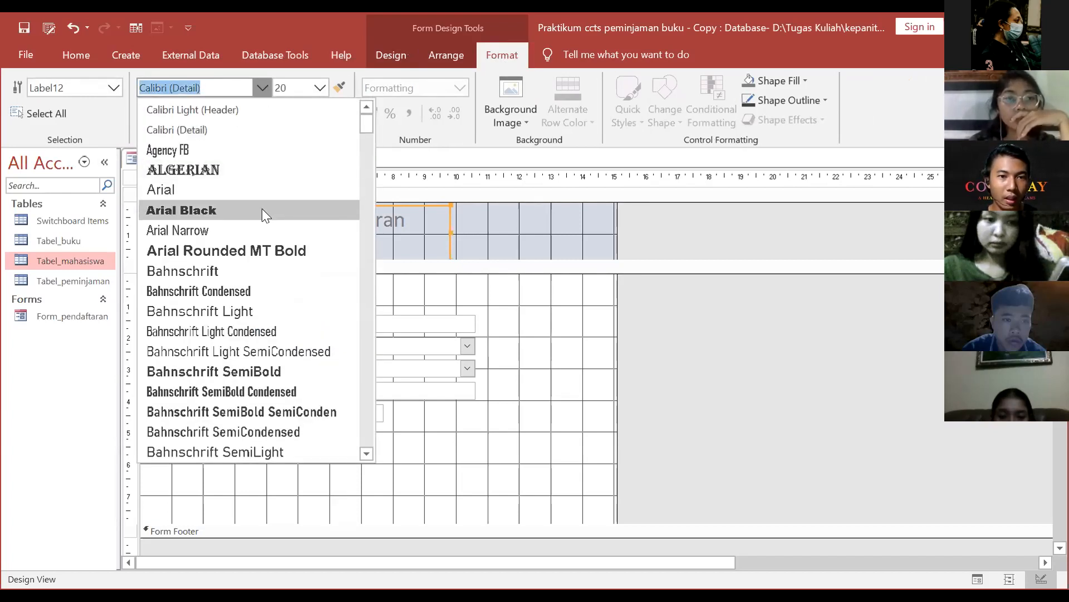
left_click(216, 82)
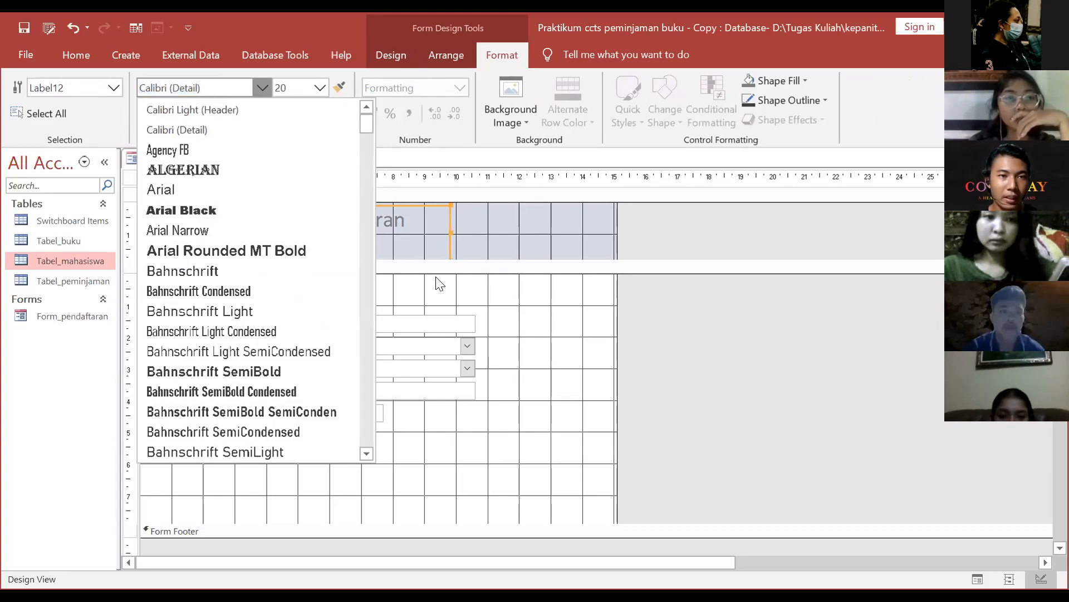
left_click(406, 228)
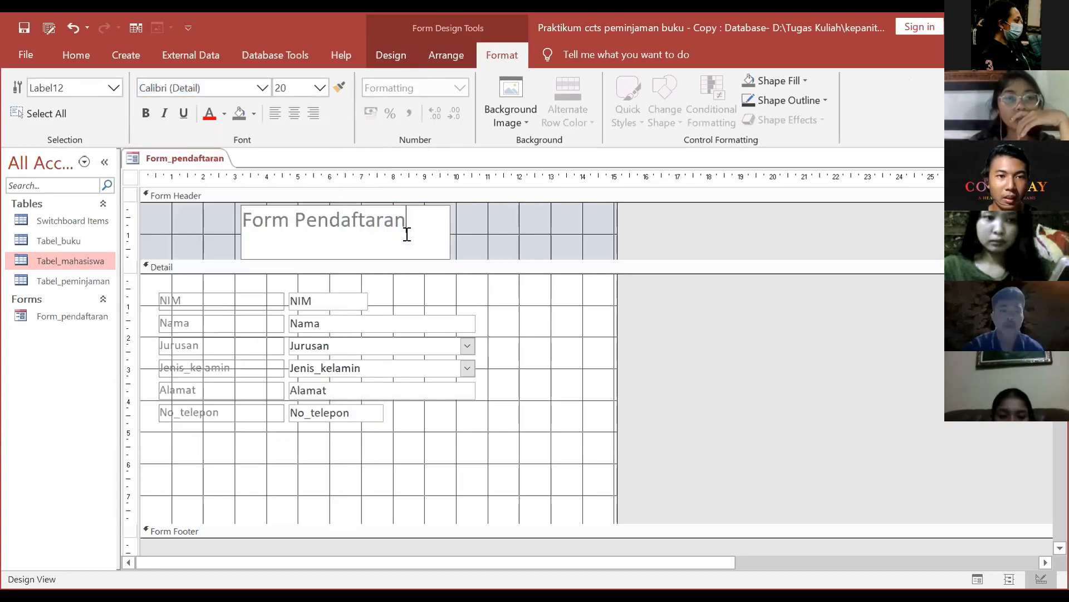
left_click(294, 116)
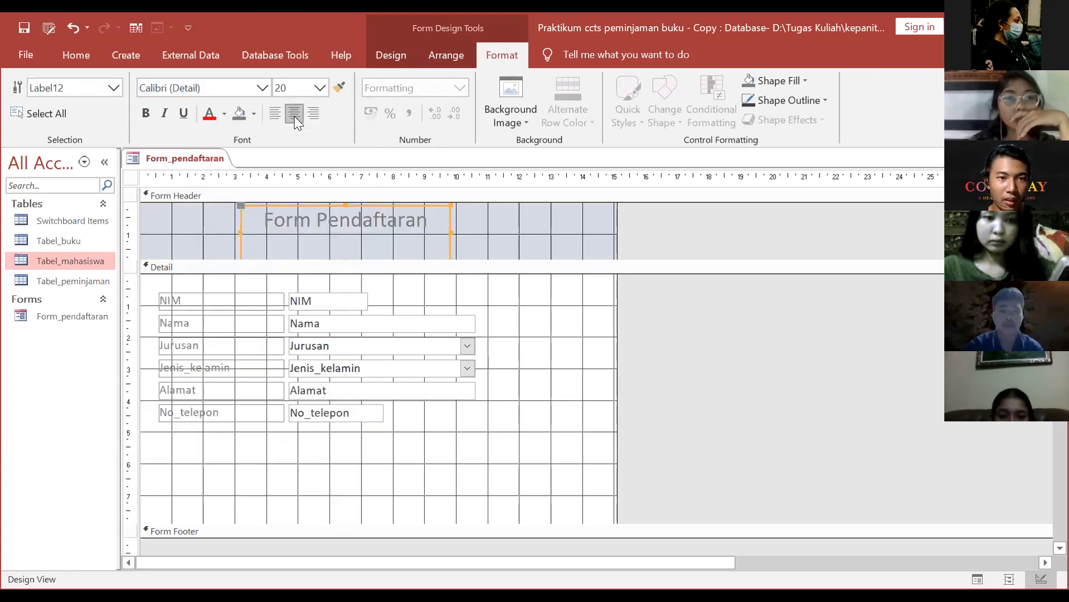
left_click(428, 230)
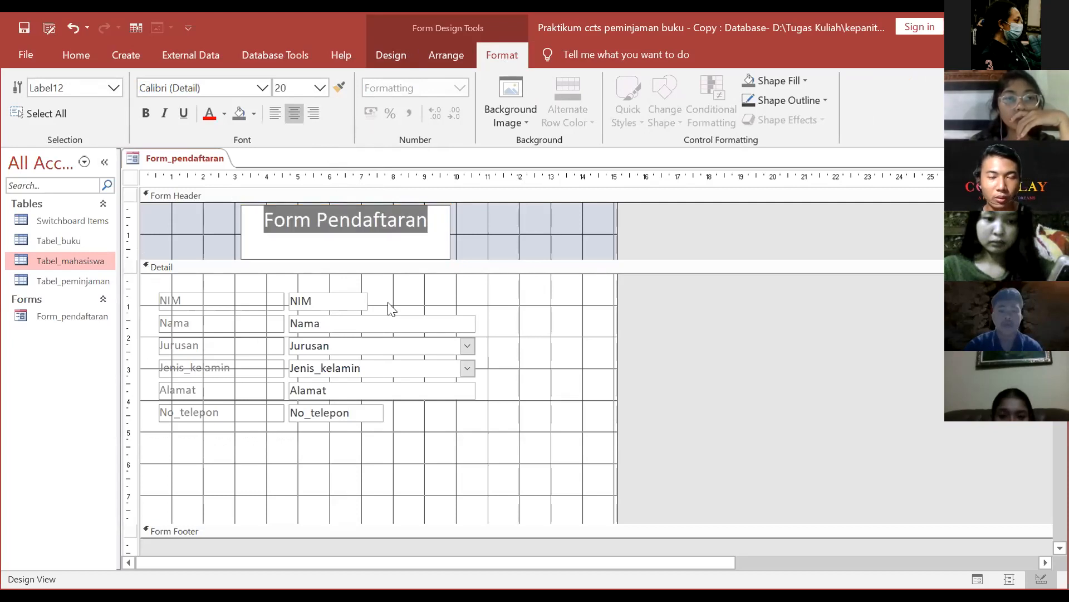
left_click(480, 243)
left_click(412, 242)
left_click(430, 222)
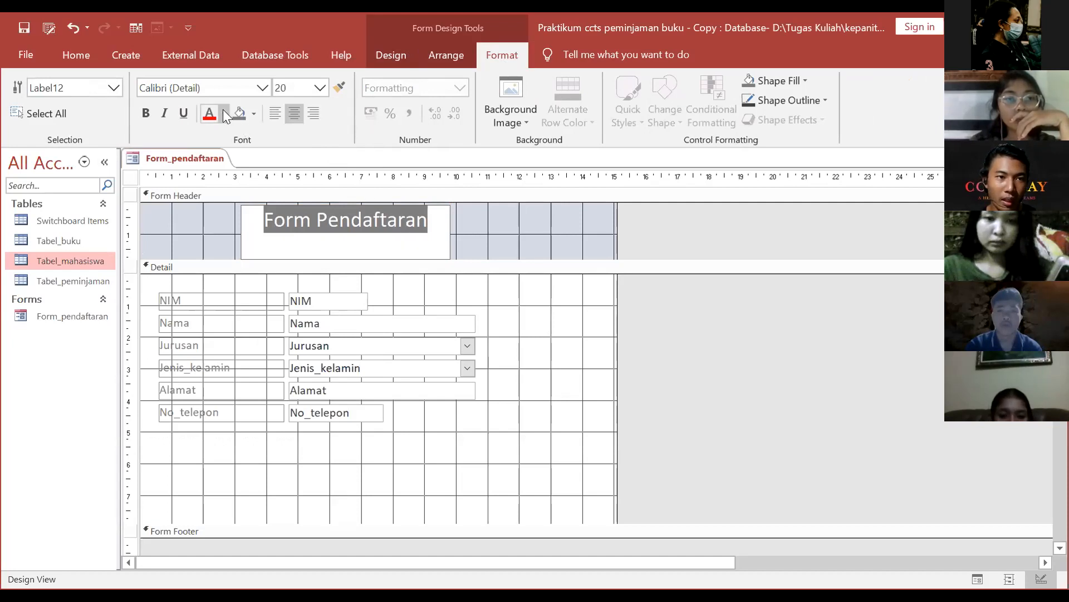
left_click(513, 282)
Step: Colour the header title text red
right_click(390, 226)
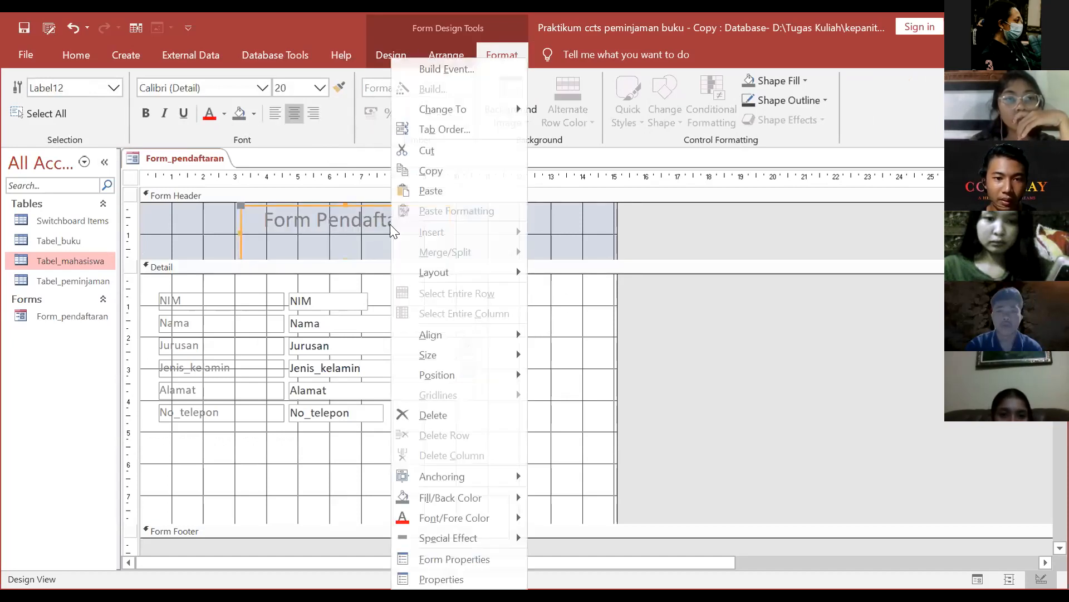
mouse_move(467, 500)
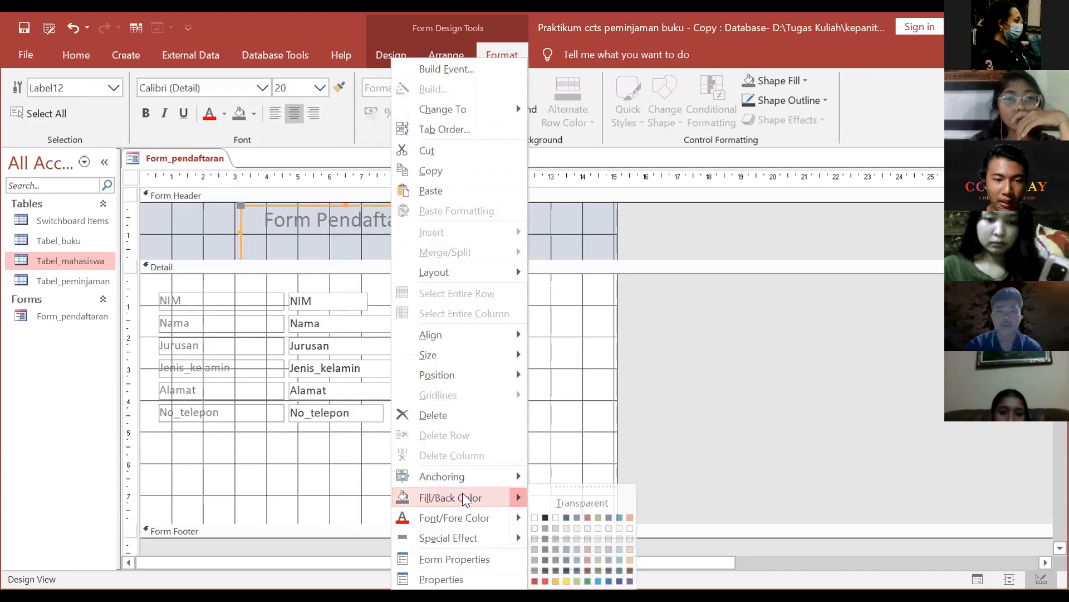
left_click(515, 512)
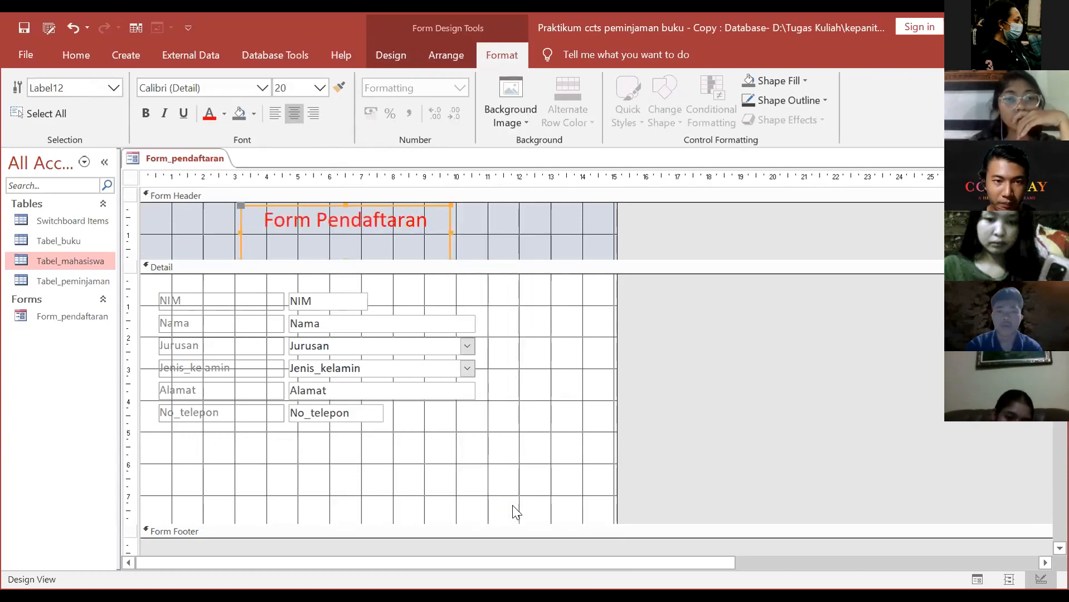
left_click(429, 223)
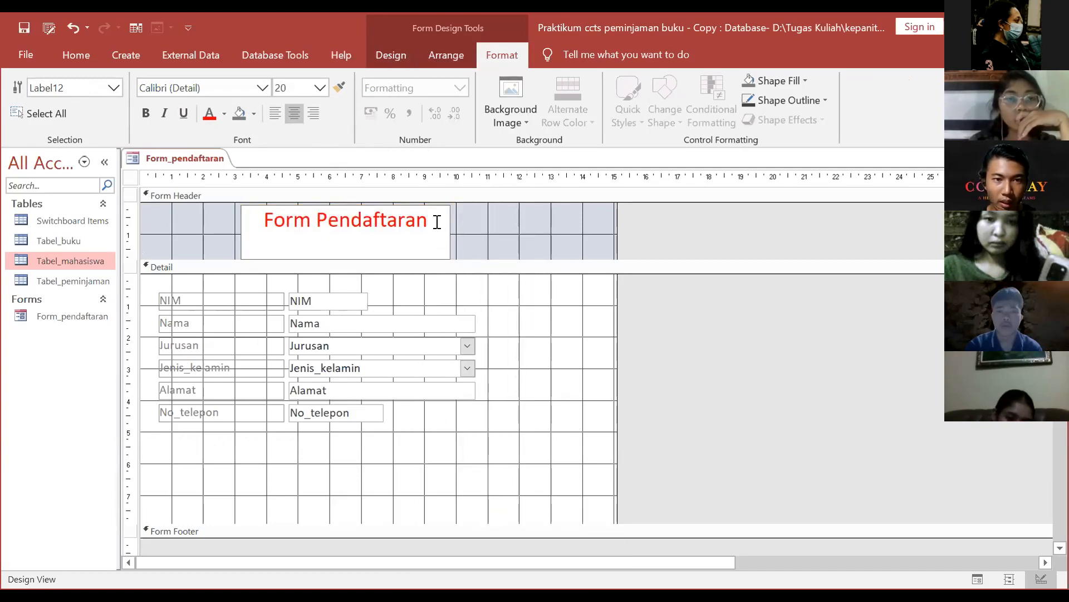
left_click(429, 222)
left_click(429, 221)
Step: Change the title colour to black, then to blue, and select all its text
right_click(424, 223)
mouse_move(547, 522)
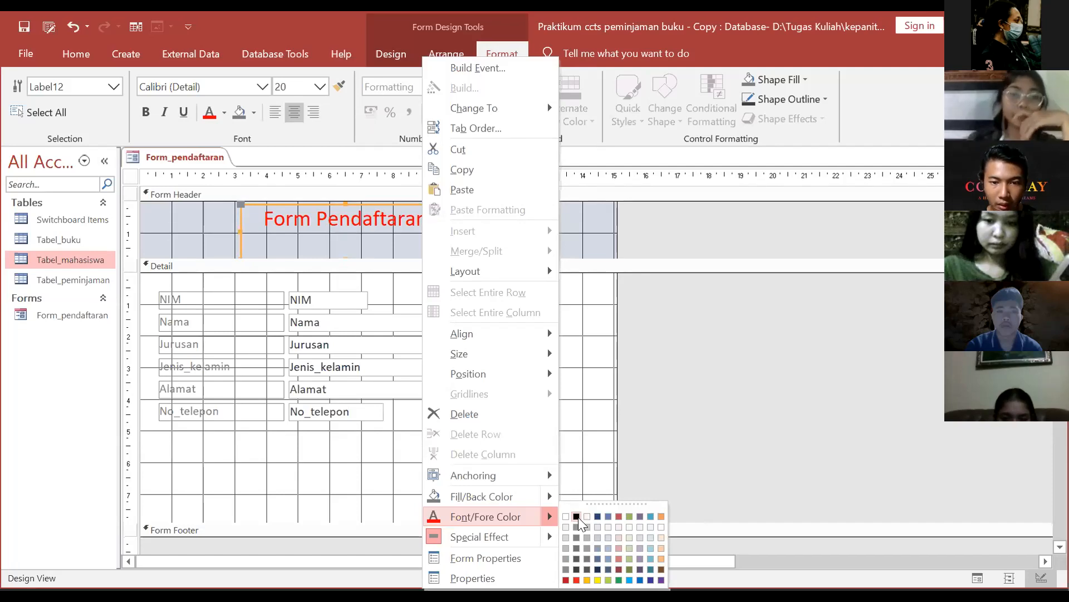
left_click(576, 516)
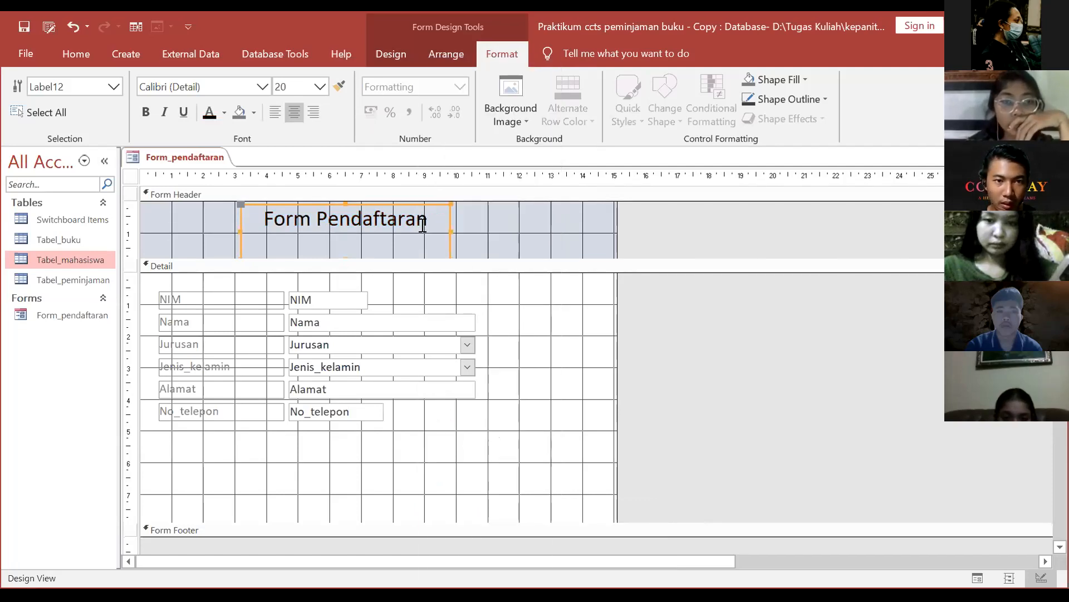
right_click(417, 220)
mouse_move(546, 516)
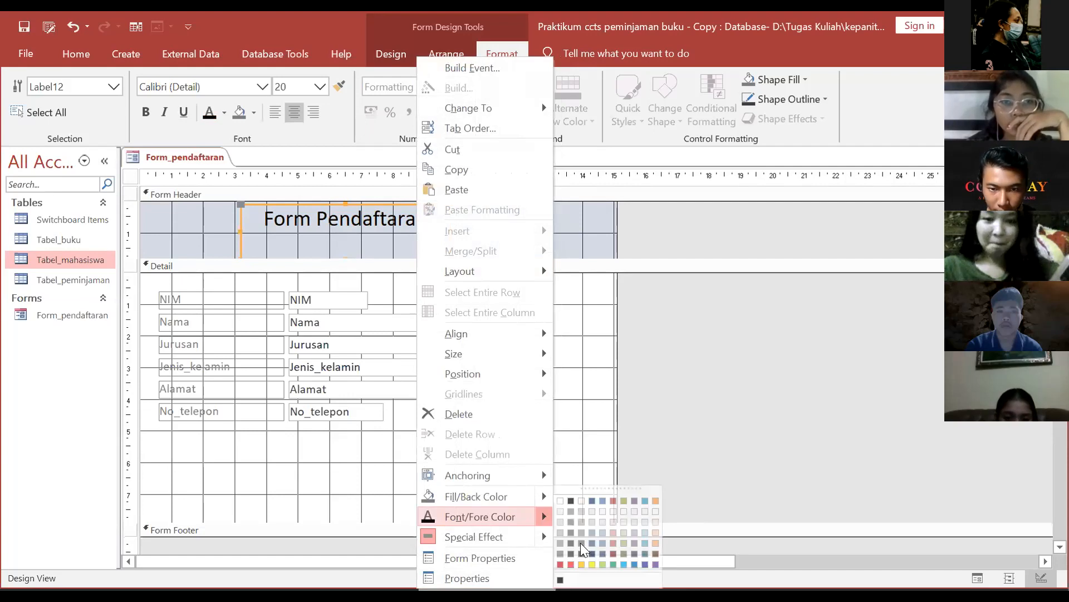
left_click(645, 565)
left_click(433, 256)
left_click_drag(436, 222, 197, 212)
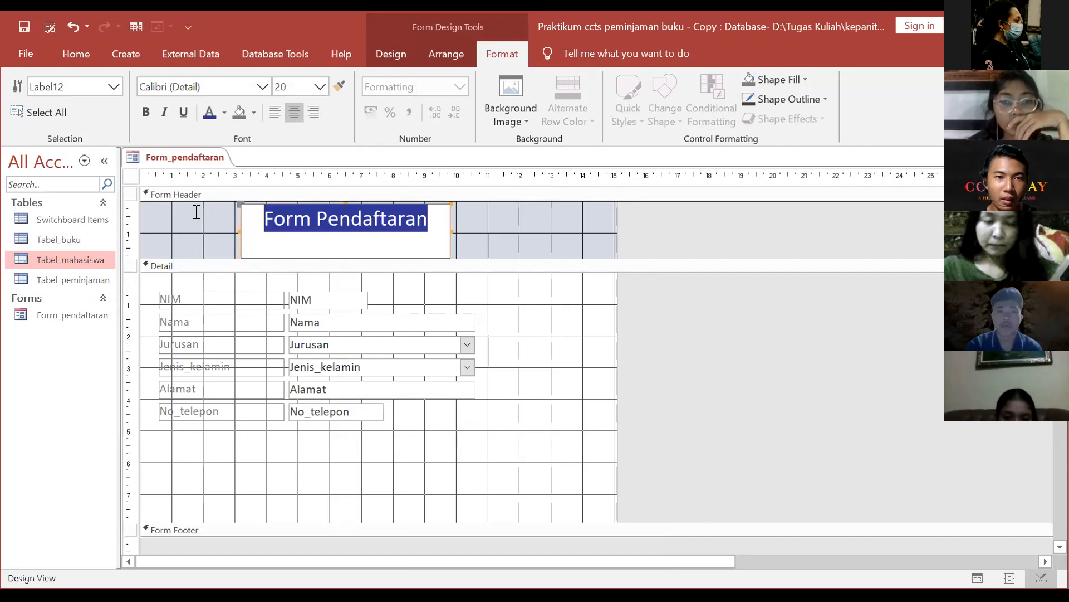
Step: Retype the header title in capitals as 'FORM PENDAFTARAN'
key("Caps_Lock")
type("FORM ")
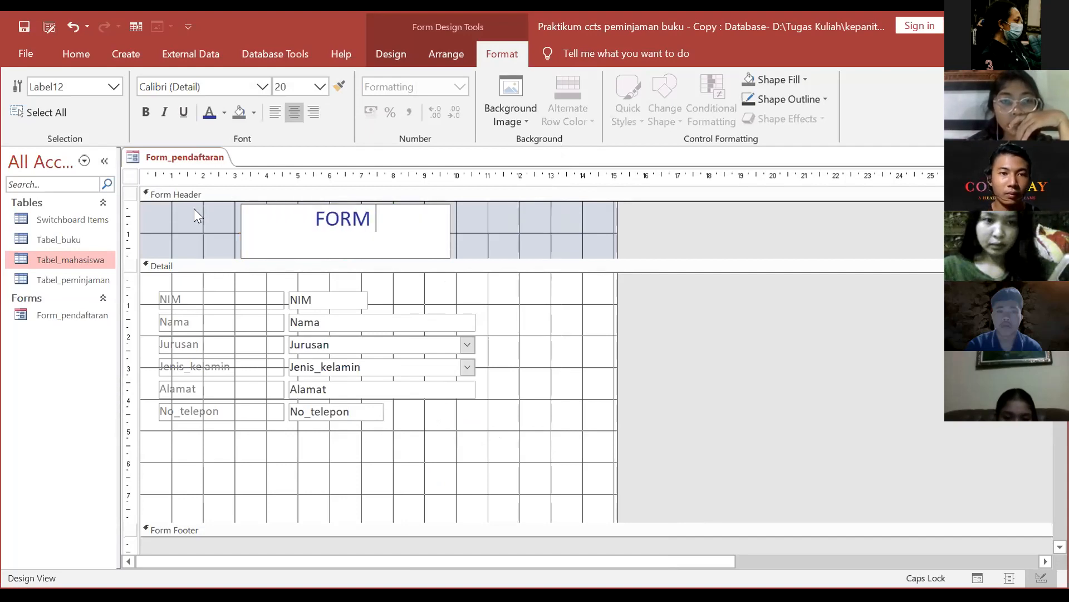
type("PEND")
key("BackSpace")
key("BackSpace")
type("ENDAS")
key("BackSpace")
type("FTARAN")
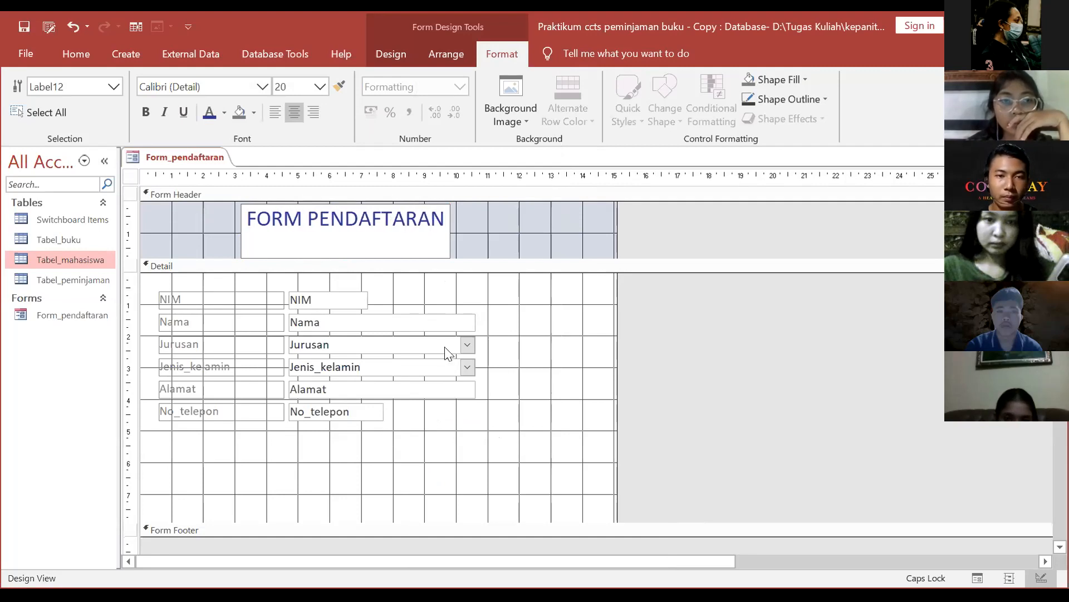
left_click(529, 425)
Step: Move the title lower and right, enlarging the header, and shrink the label to fit
left_click(416, 231)
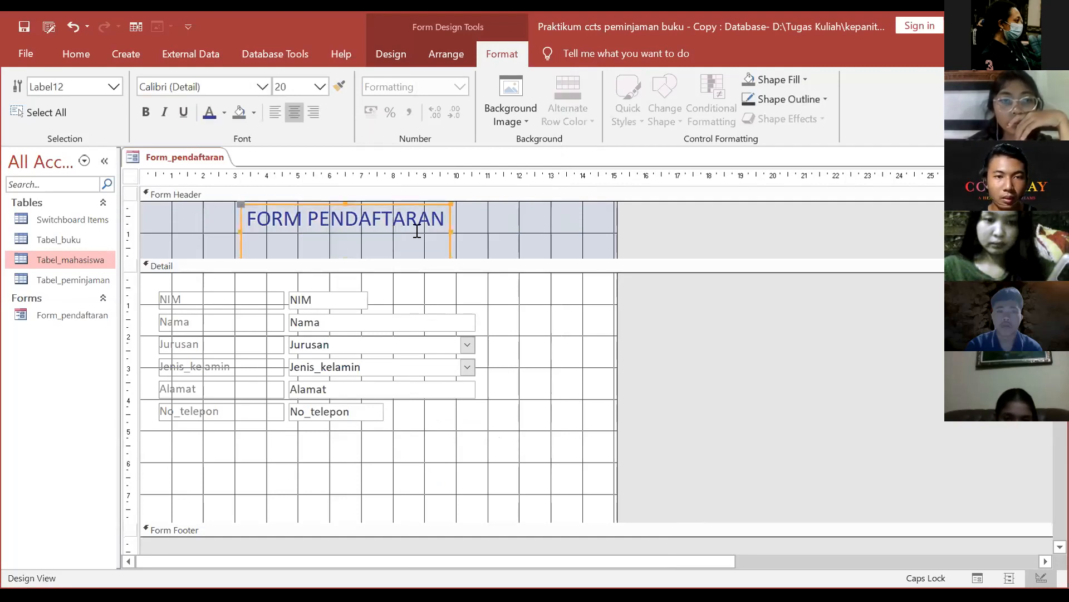
left_click(415, 204)
left_click_drag(414, 203, 435, 210)
left_click_drag(372, 258, 417, 256)
left_click(418, 237)
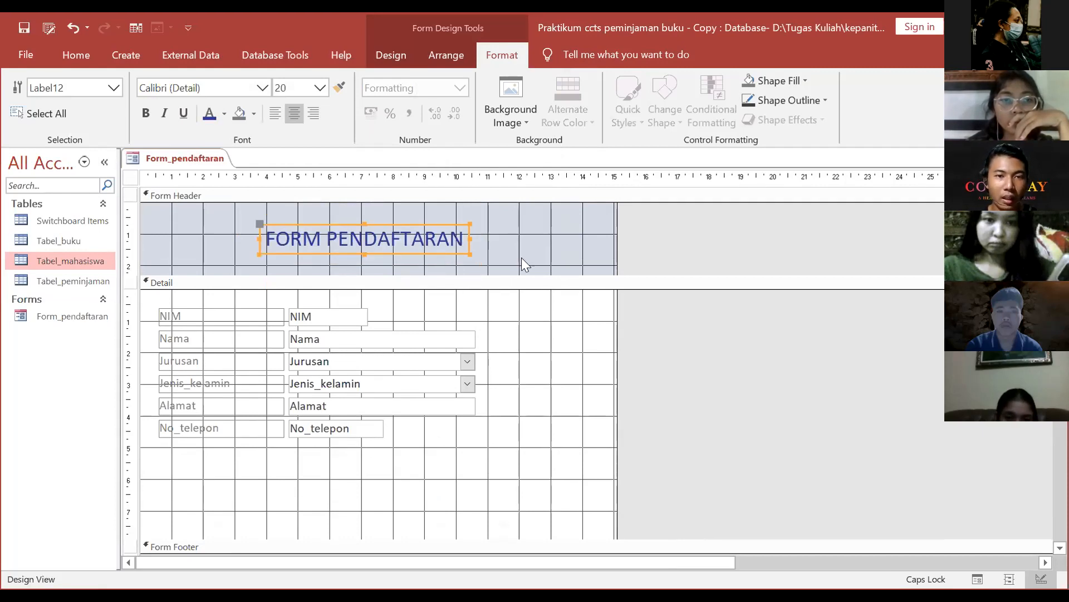
right_click(519, 241)
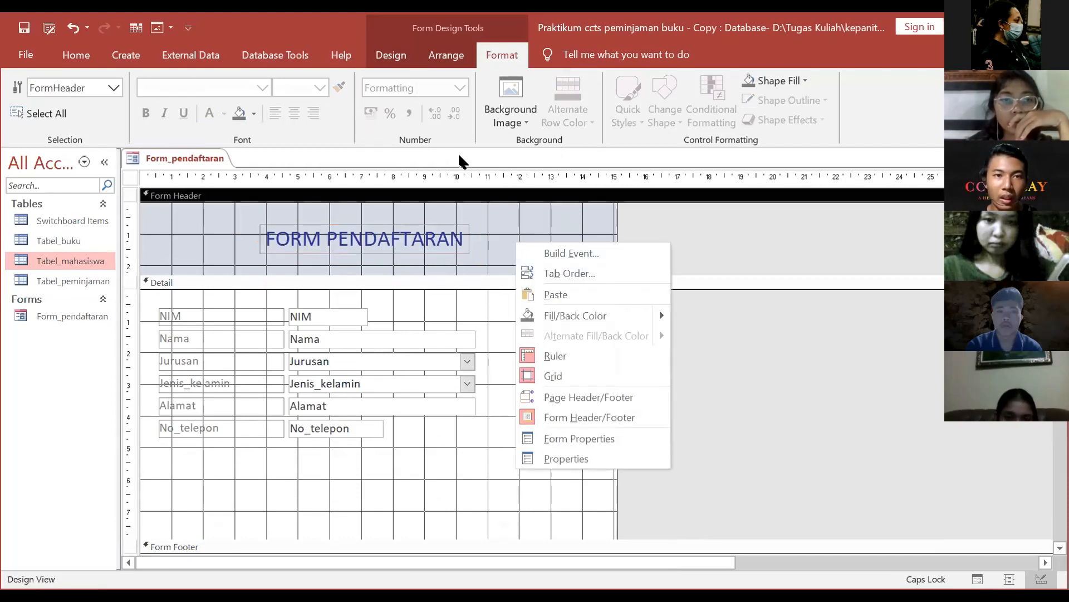
left_click(510, 119)
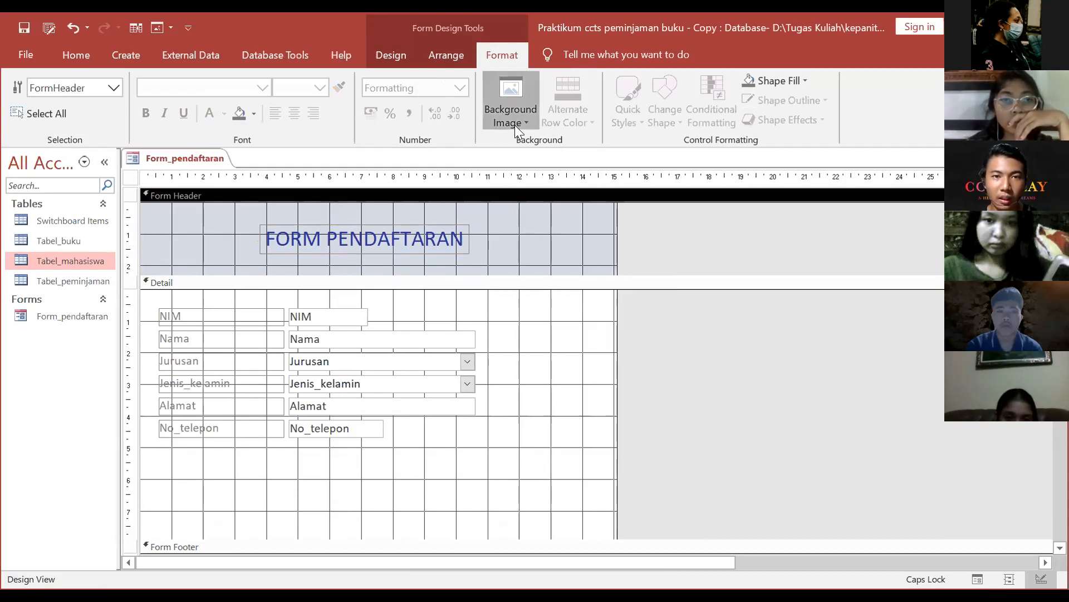
Step: Try the logo as the form background image, undo it, and bring up the Form Header options
left_click(511, 106)
left_click(534, 187)
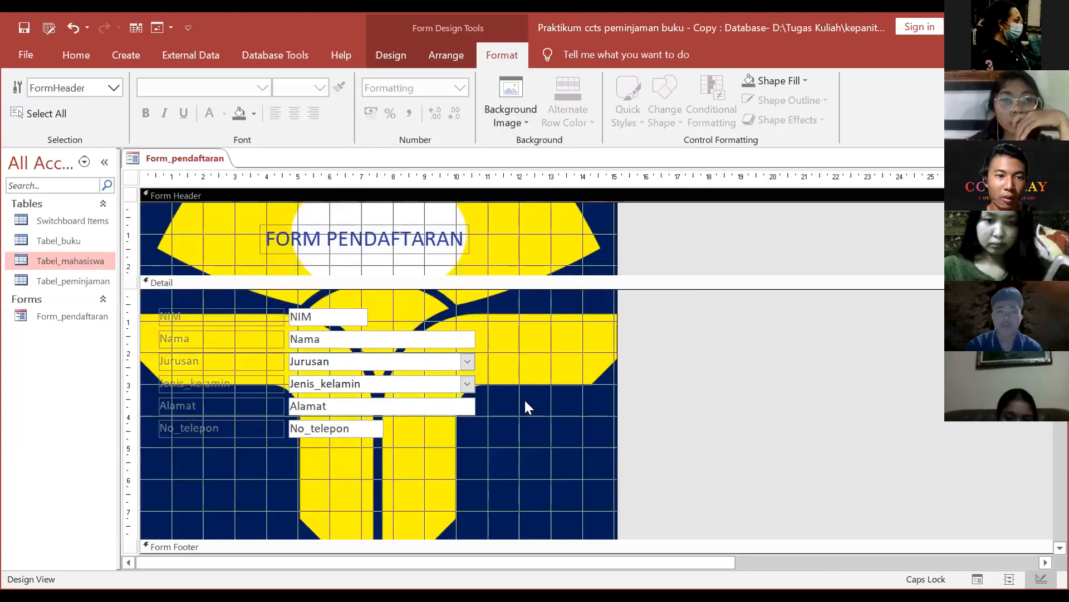
key("ctrl+z")
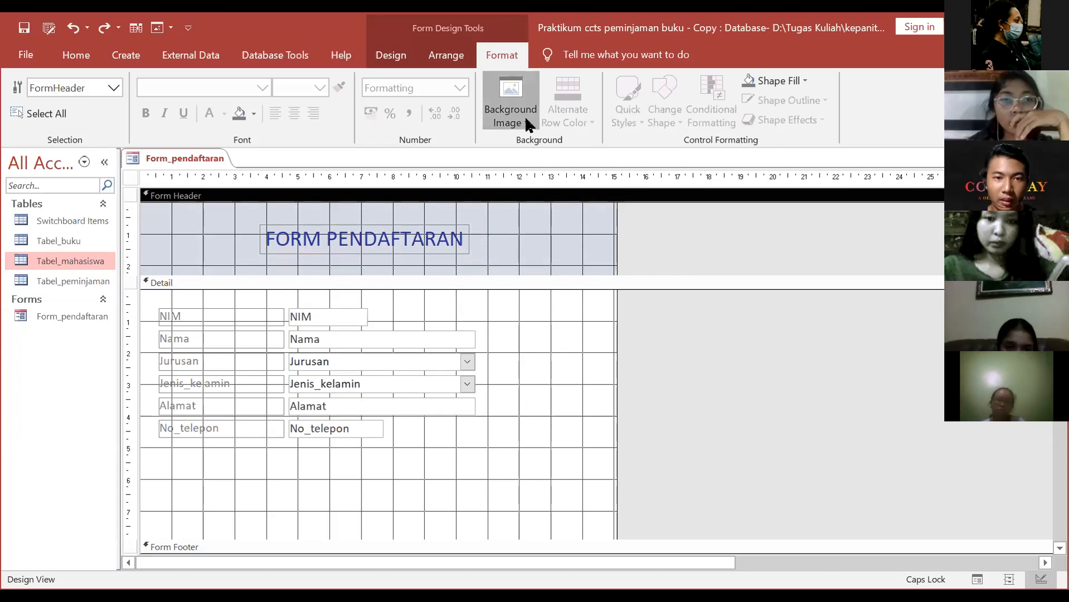
right_click(476, 243)
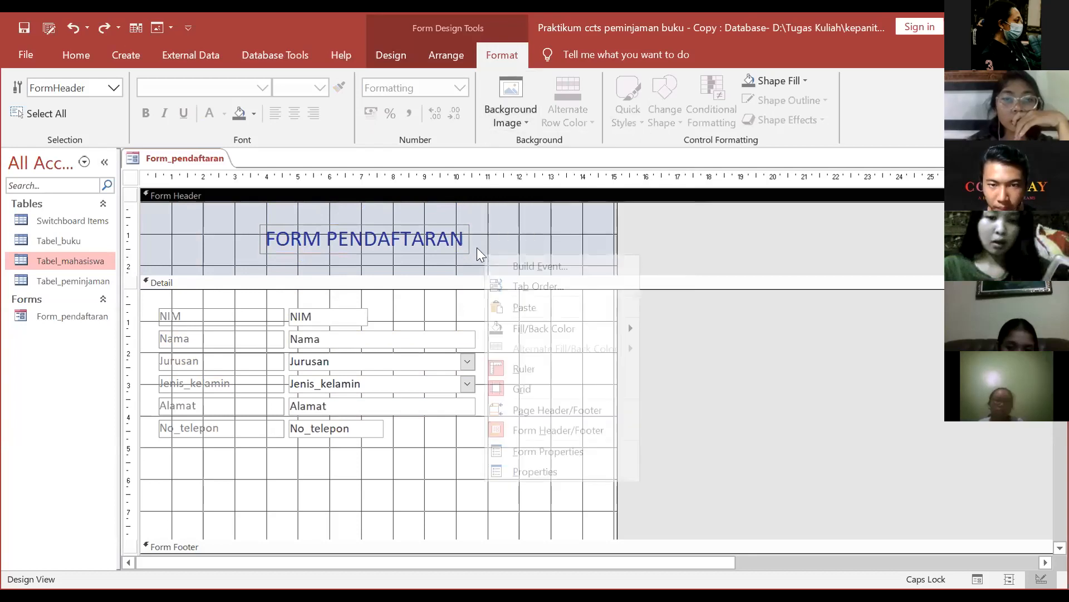
Step: Fill the Form Header section with dark blue
left_click(657, 353)
right_click(583, 236)
mouse_move(642, 310)
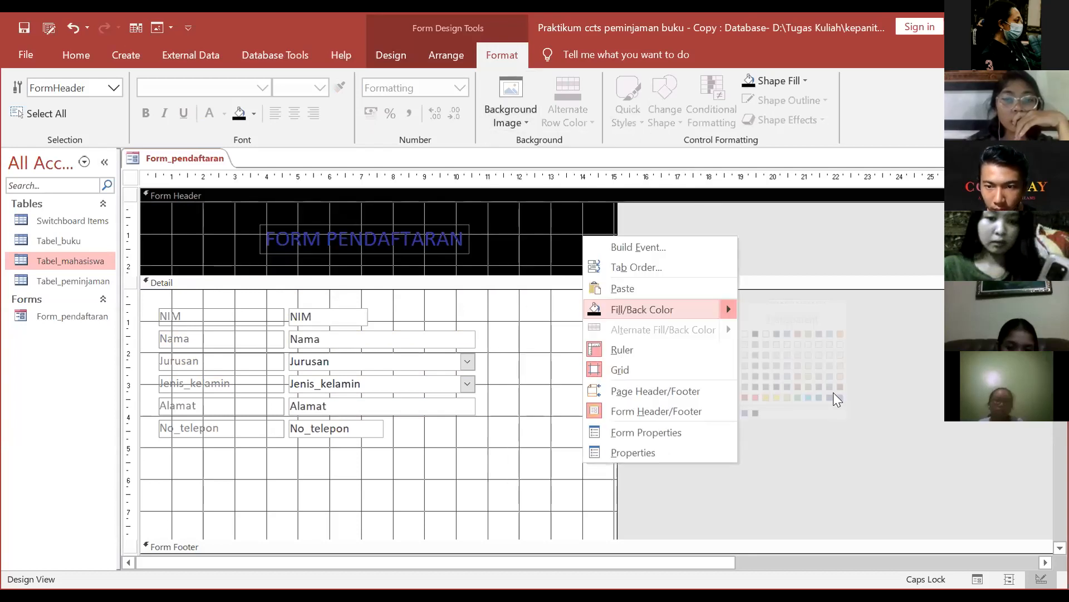
left_click(745, 413)
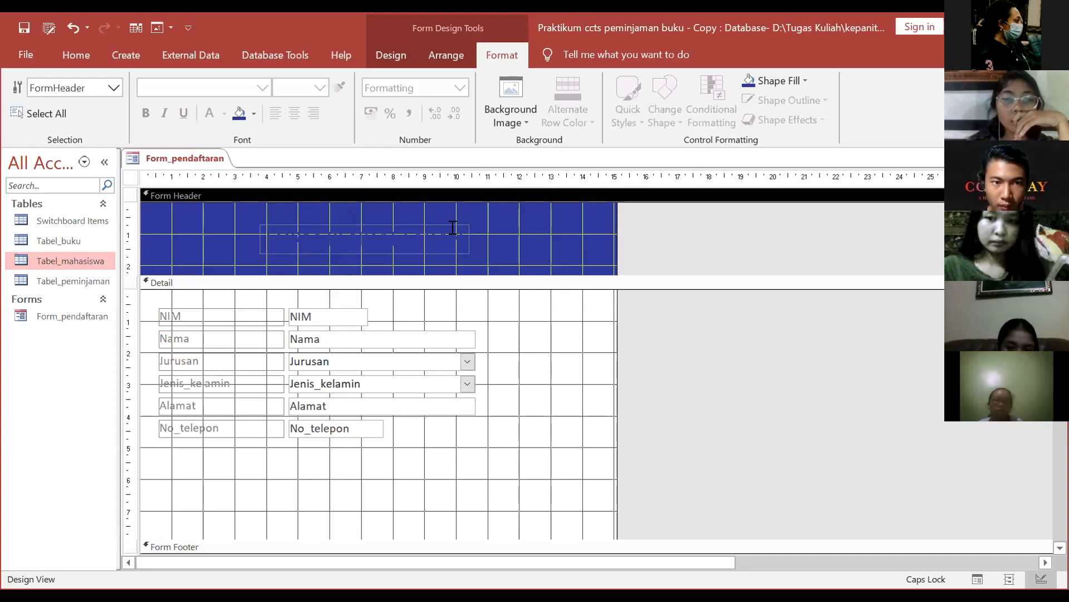
Step: Make the FORM PENDAFTARAN title text white
left_click(454, 229)
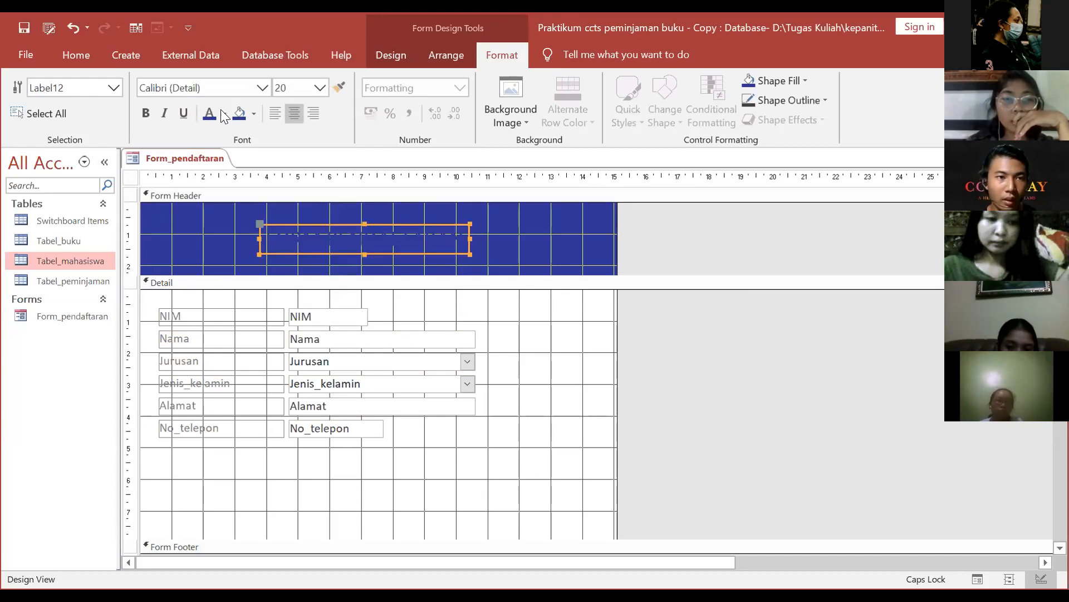
key("ctrl+a")
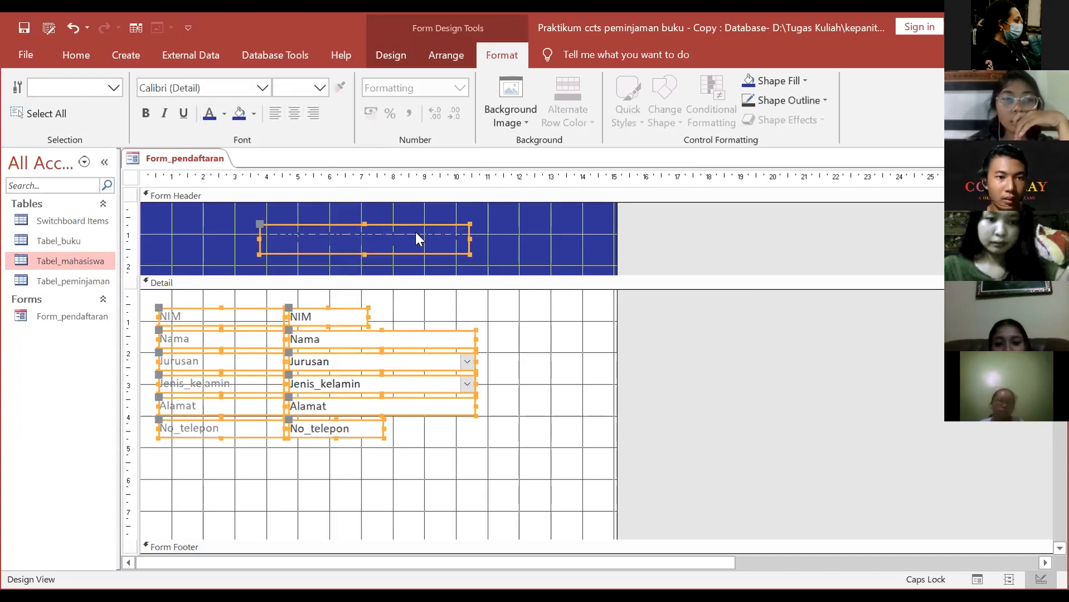
double_click(418, 233)
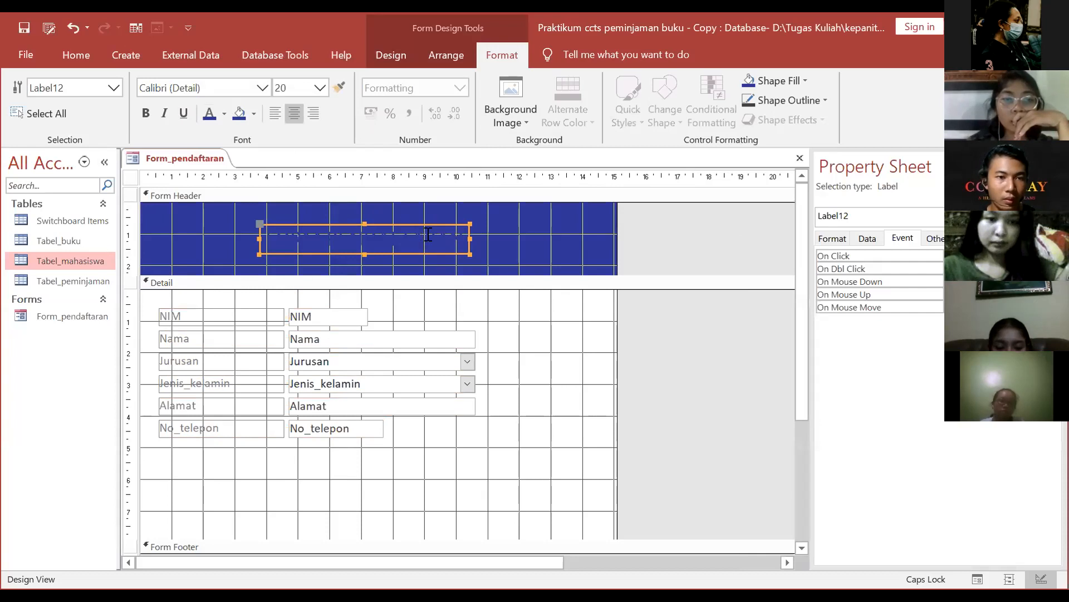
left_click(422, 236)
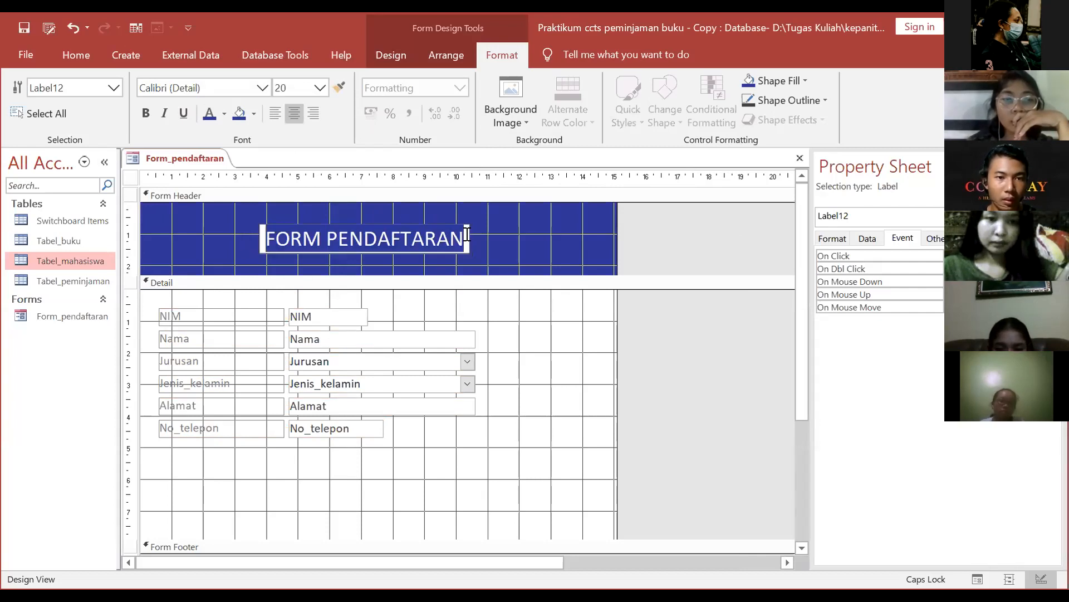
left_click(225, 115)
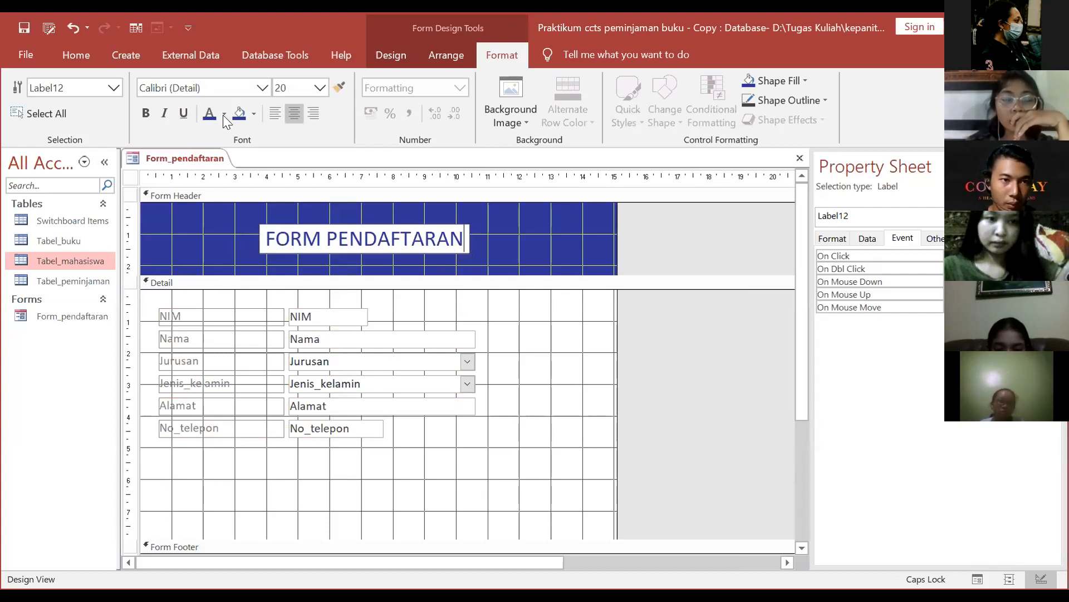
key("ctrl+a")
left_click(224, 115)
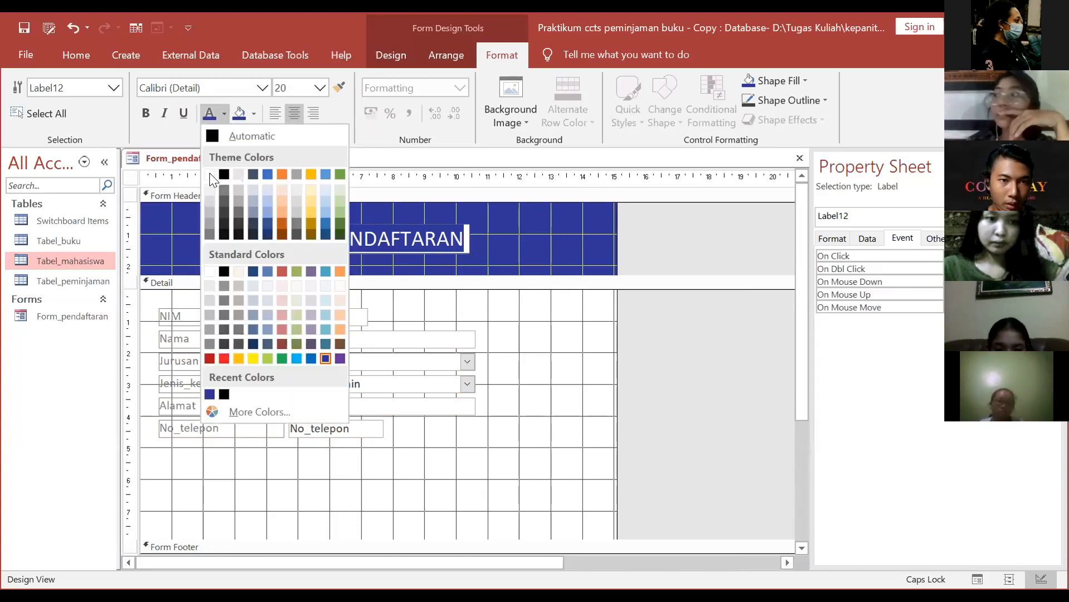
left_click(453, 255)
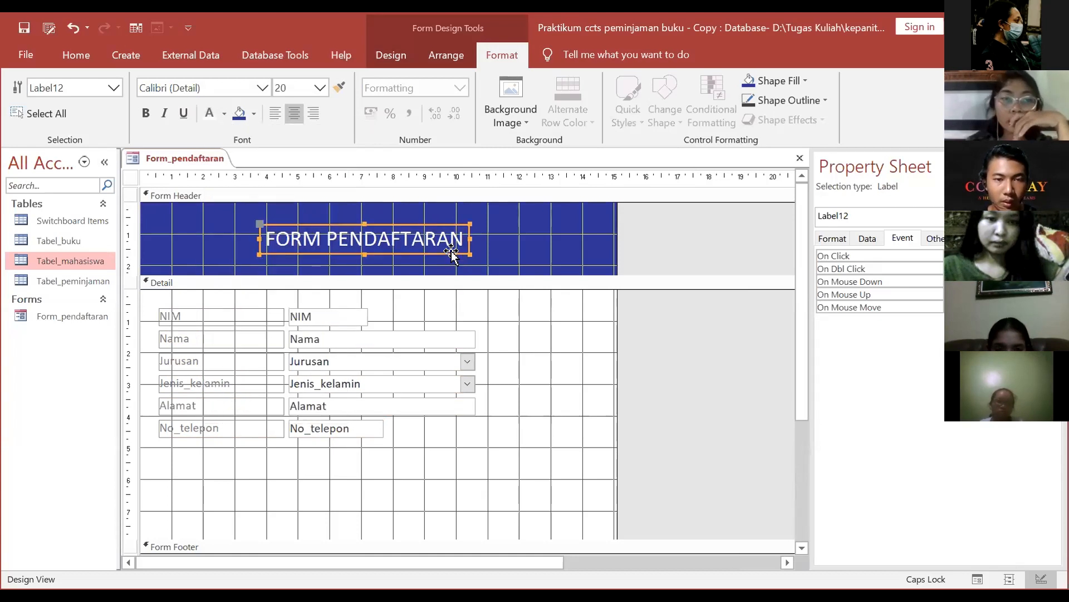
Step: Try a light blue fill on the FORM PENDAFTARAN label, then reselect it
right_click(464, 226)
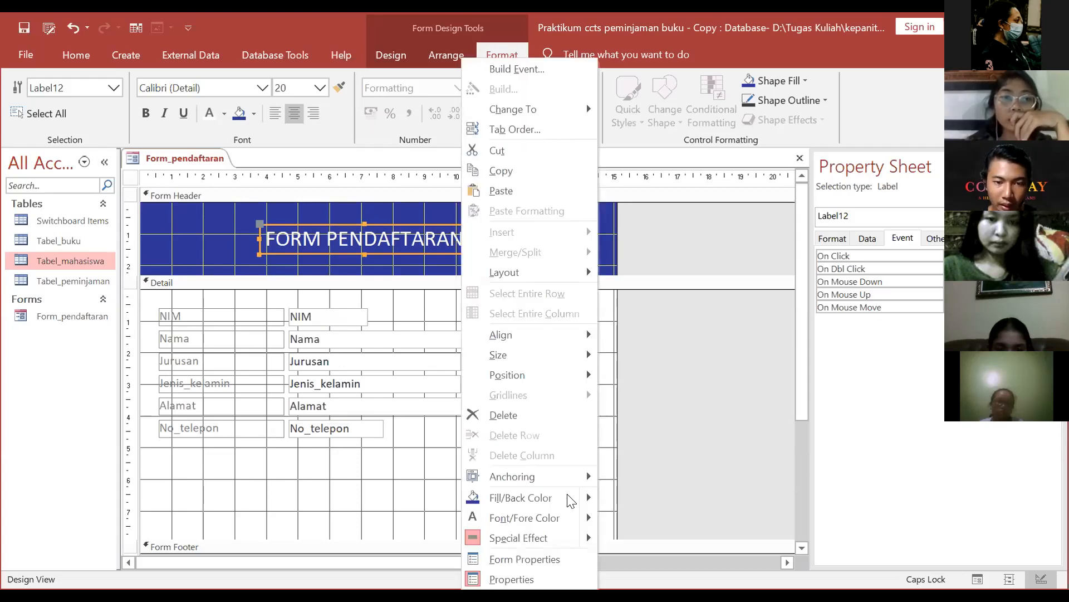
mouse_move(587, 497)
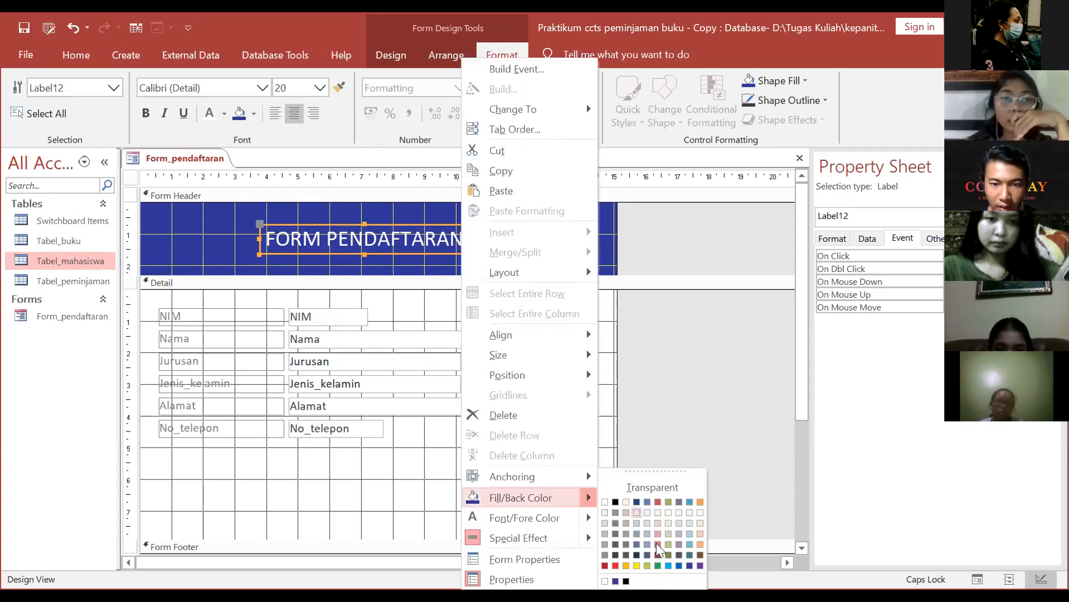
left_click(687, 541)
left_click(623, 368)
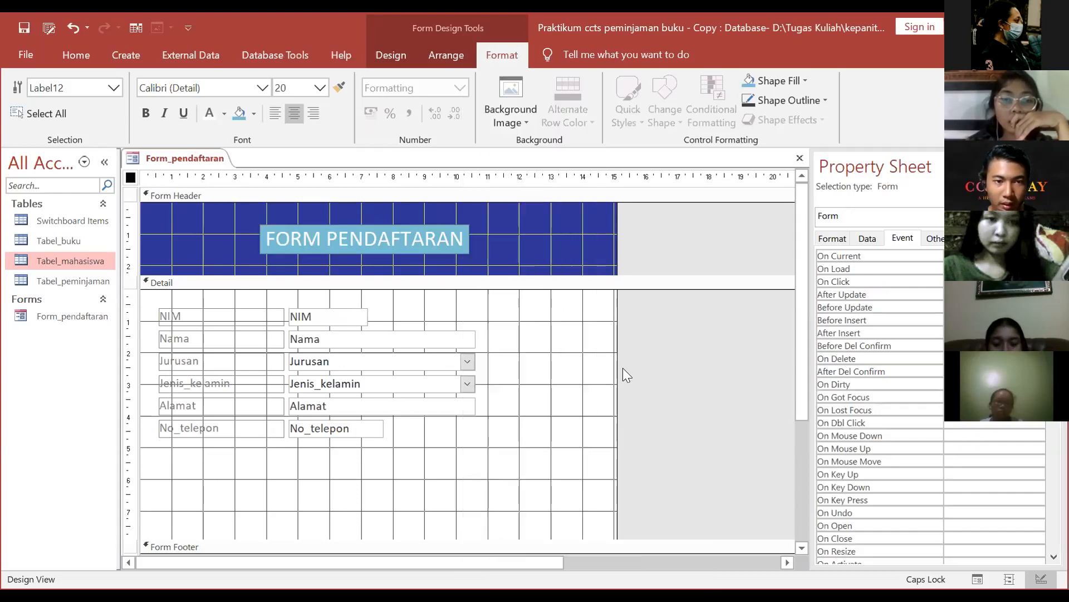
left_click(428, 226)
left_click(430, 225)
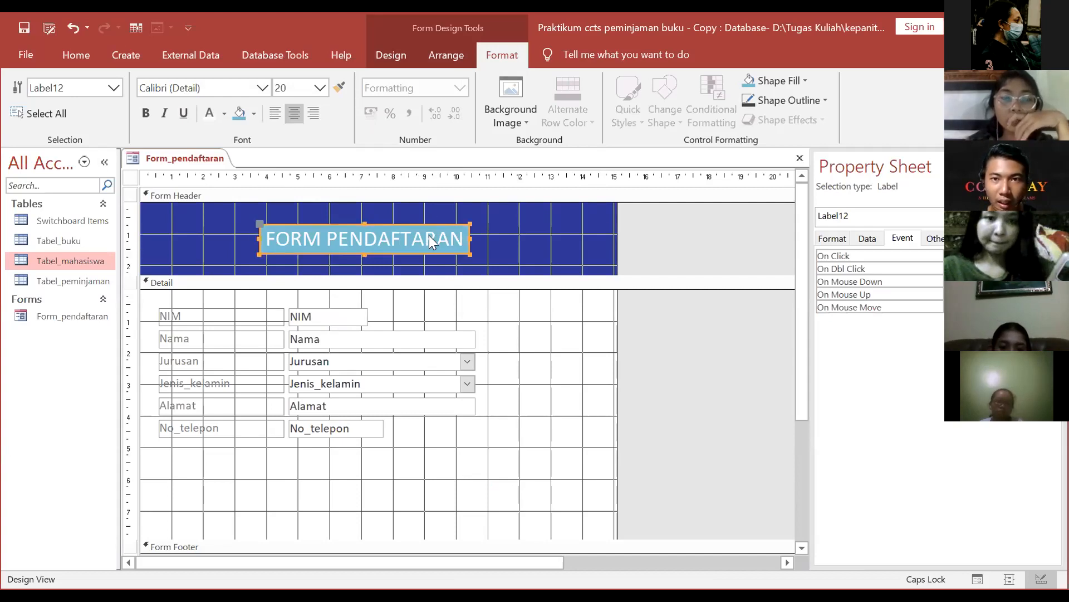
right_click(430, 236)
left_click(670, 243)
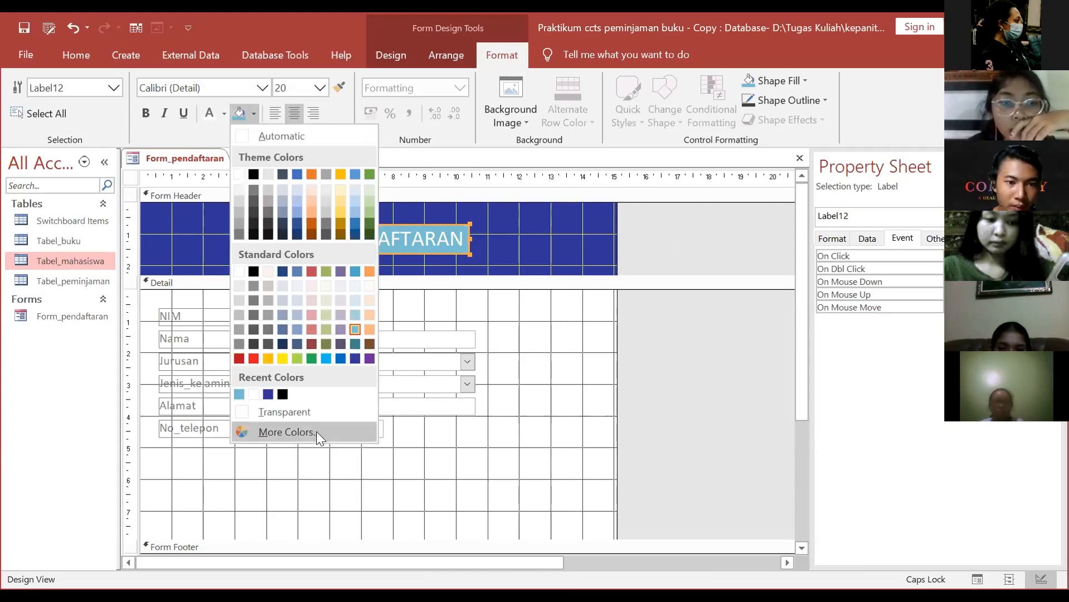
Step: Apply a custom purple fill (RGB 174, 31, 225) to the title label
left_click(317, 431)
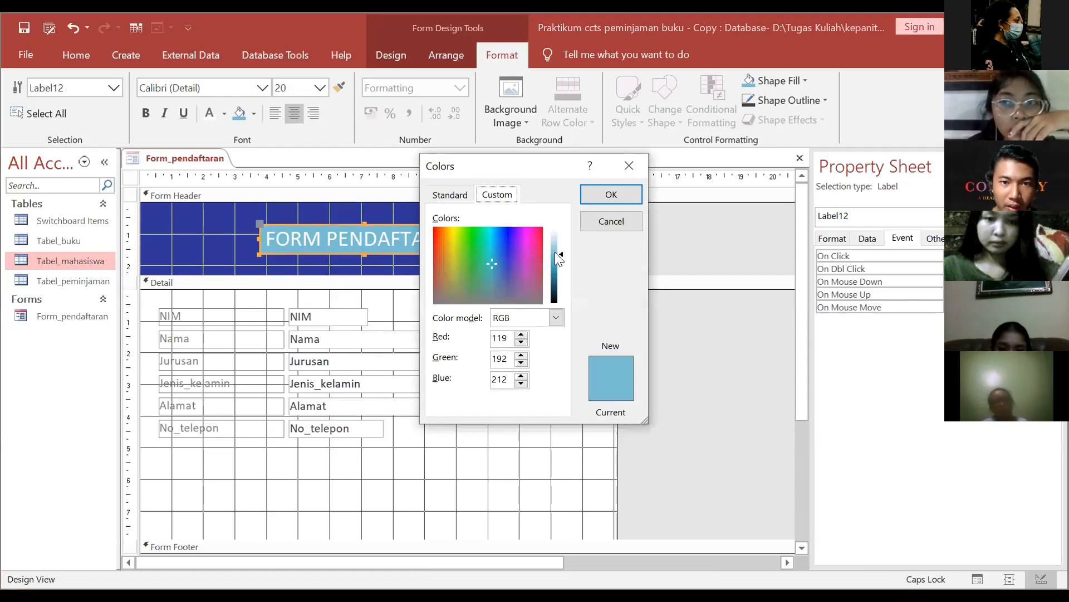
left_click_drag(554, 256, 555, 274)
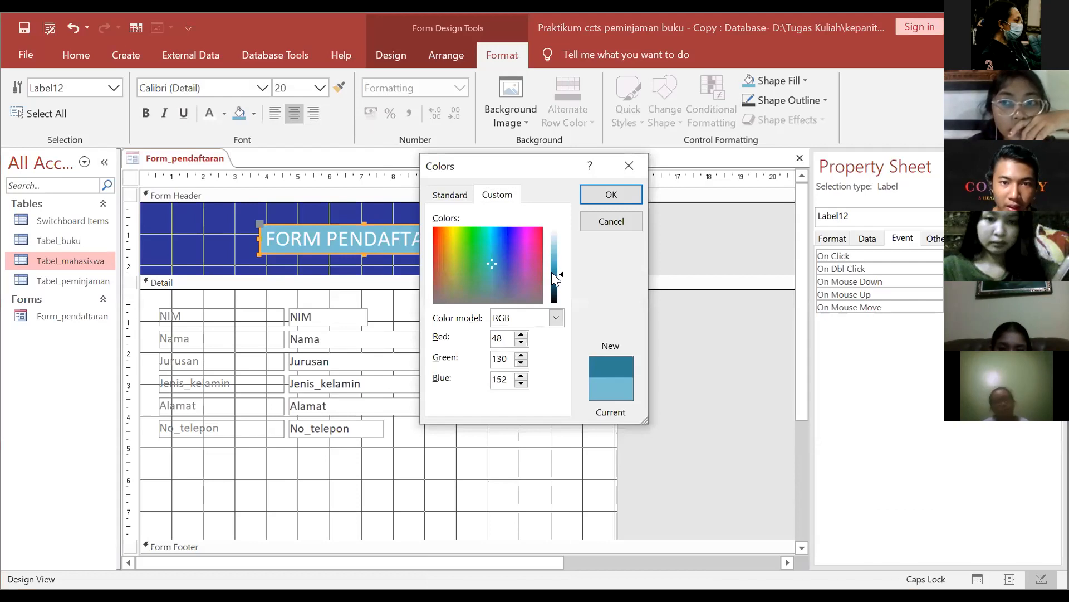
left_click(556, 317)
left_click(449, 194)
left_click(489, 238)
left_click(493, 233)
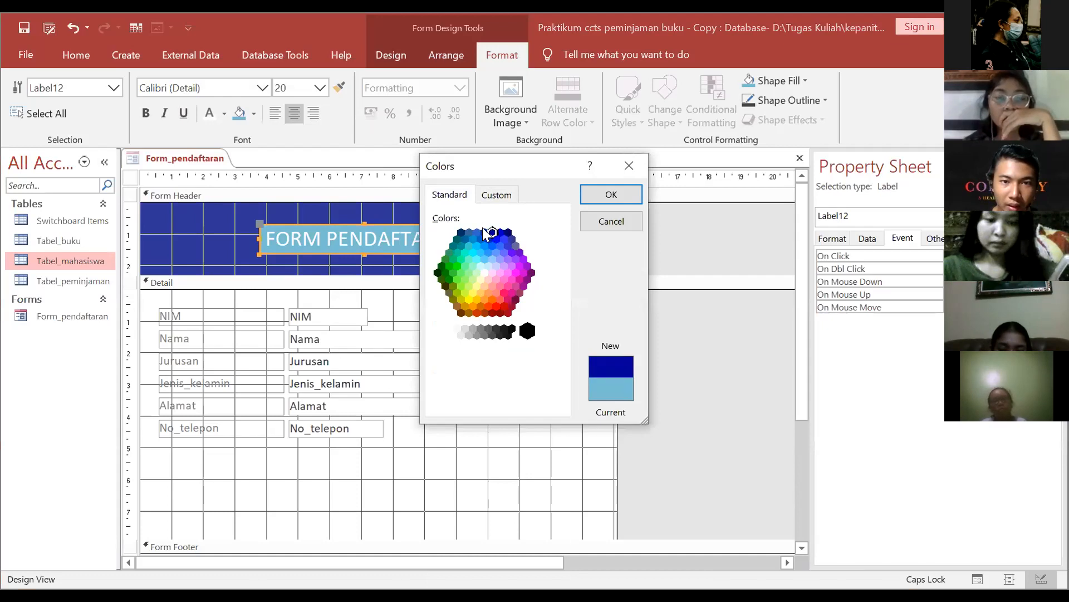
left_click(476, 232)
left_click(486, 198)
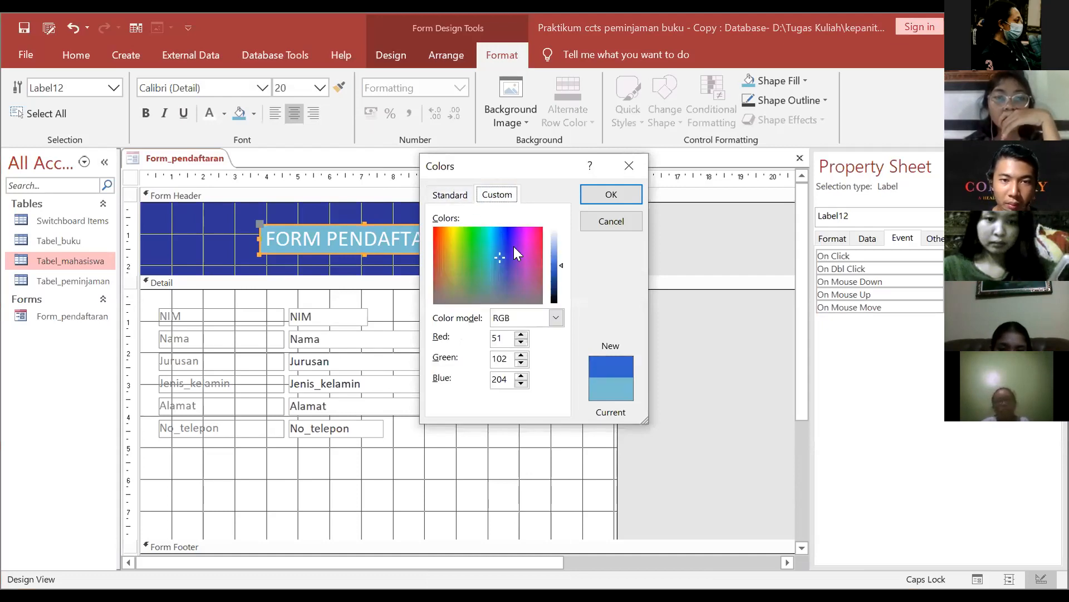
left_click(508, 337)
left_click(507, 361)
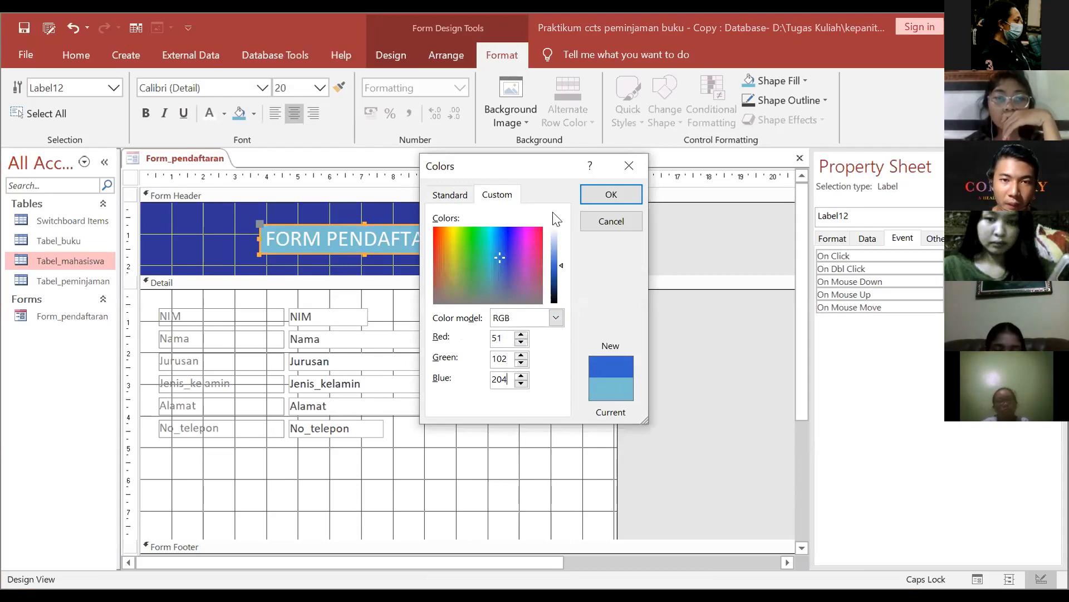
left_click(495, 234)
left_click(519, 233)
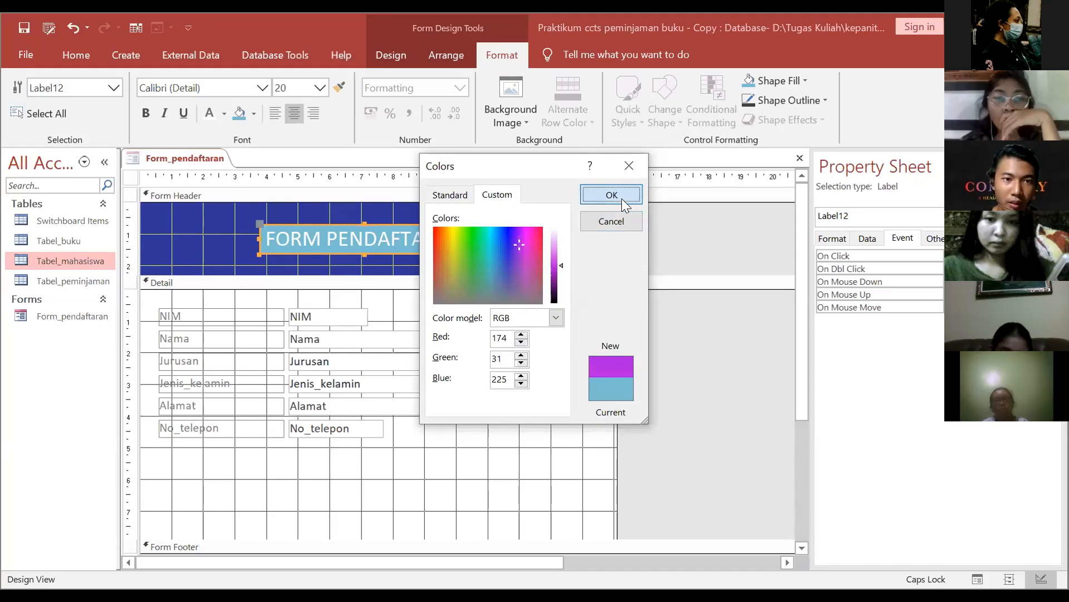
left_click(611, 194)
left_click(645, 245)
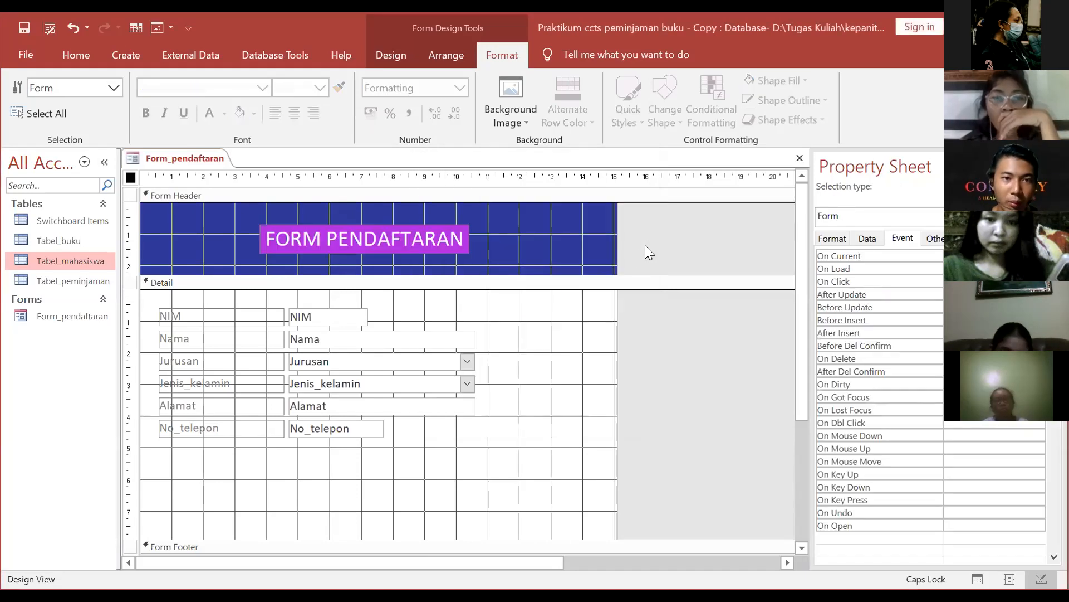
left_click(456, 239)
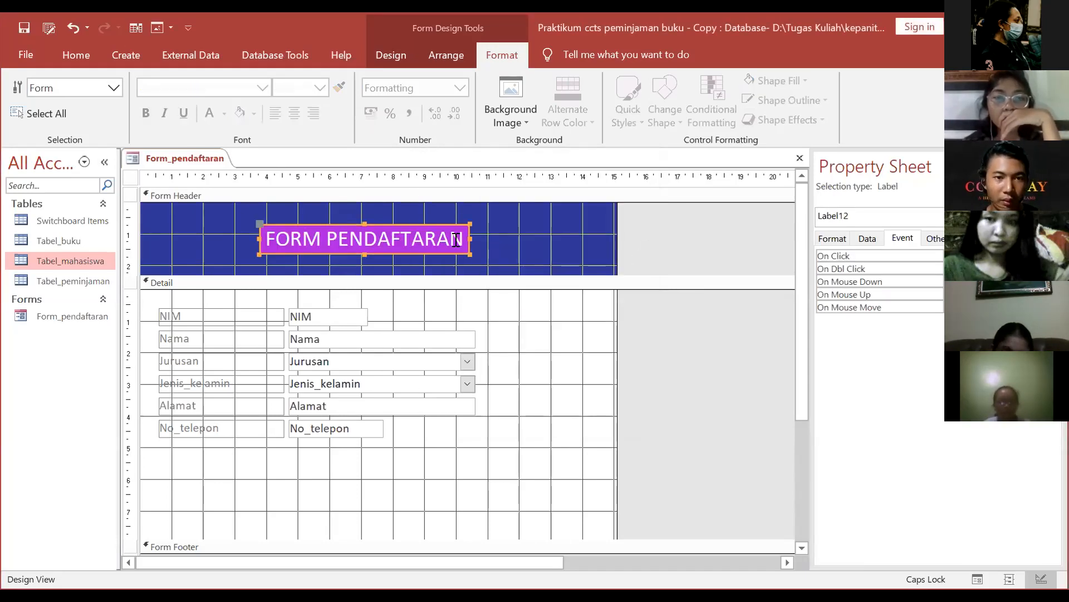
Step: Shorten the Detail section and make the Form Footer section taller
left_click(518, 355)
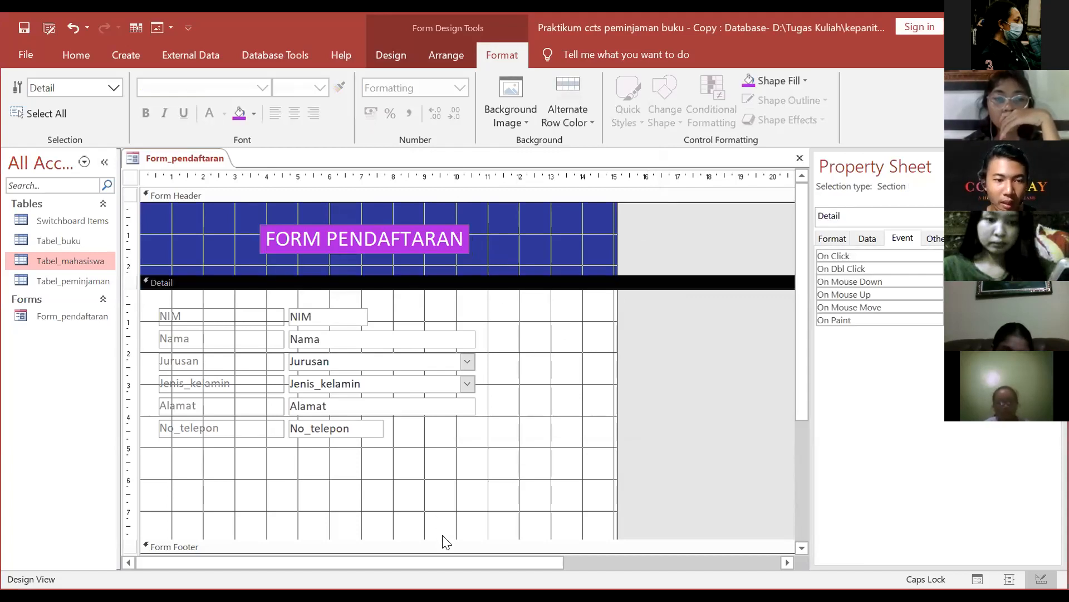
left_click_drag(444, 539, 447, 507)
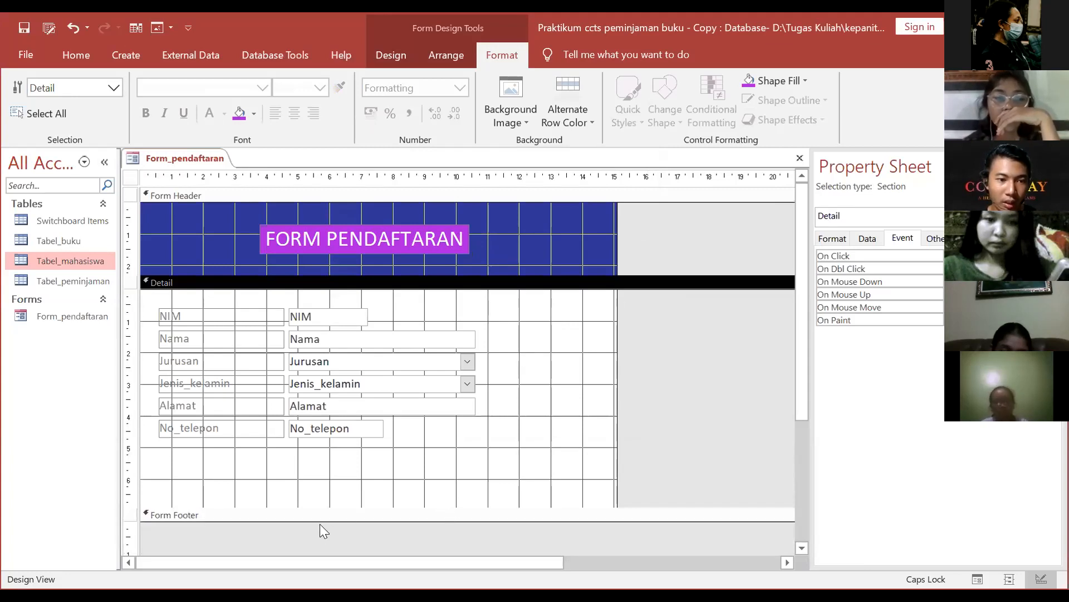
left_click_drag(317, 518, 325, 554)
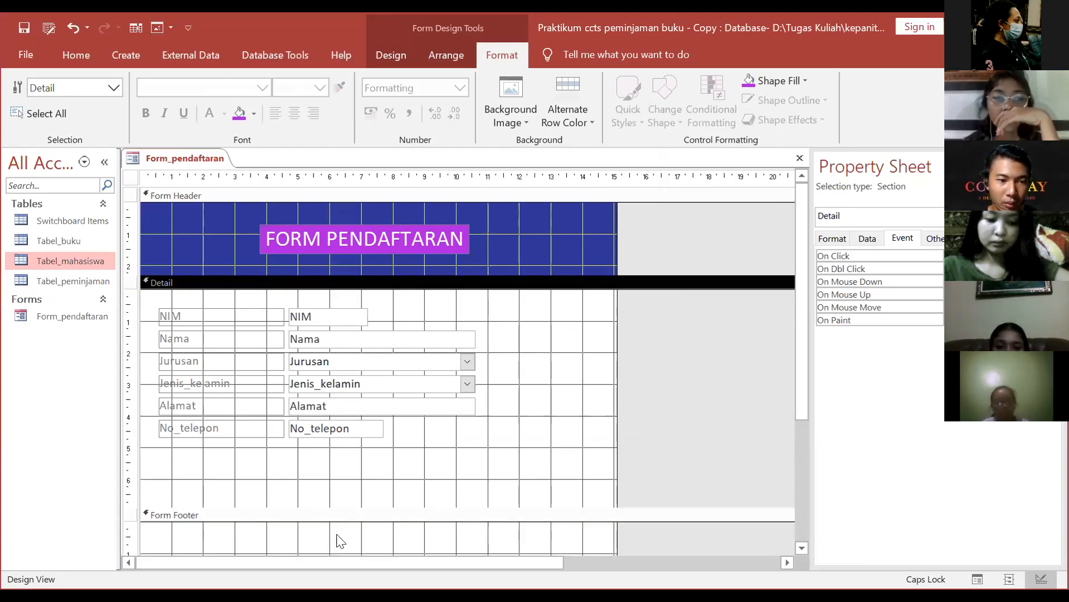
left_click_drag(351, 505, 359, 484)
Step: Fill the Form Footer with the same dark blue as the header
right_click(385, 521)
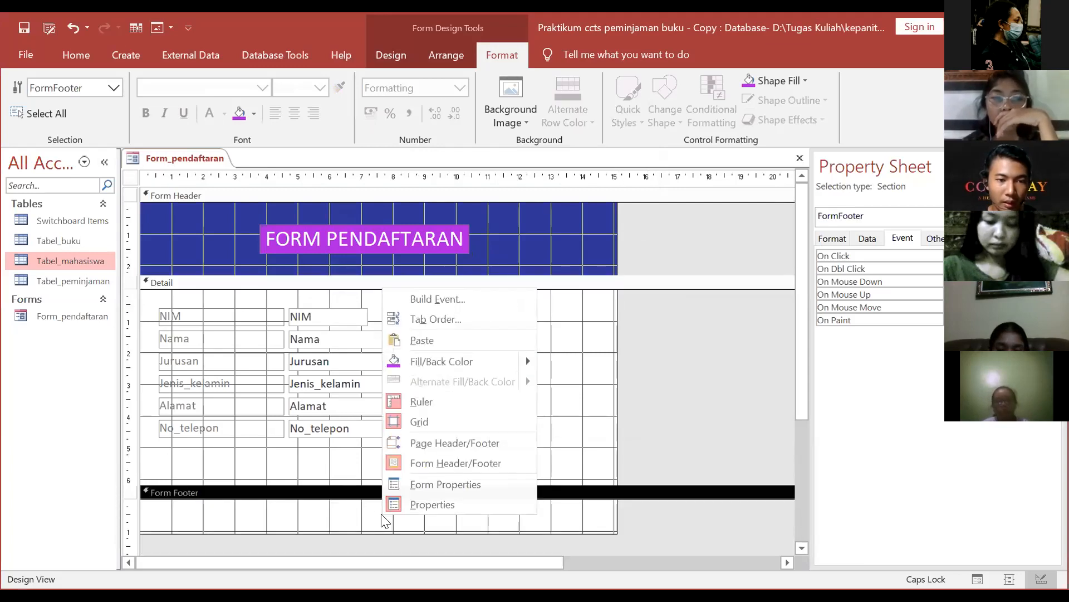
mouse_move(525, 359)
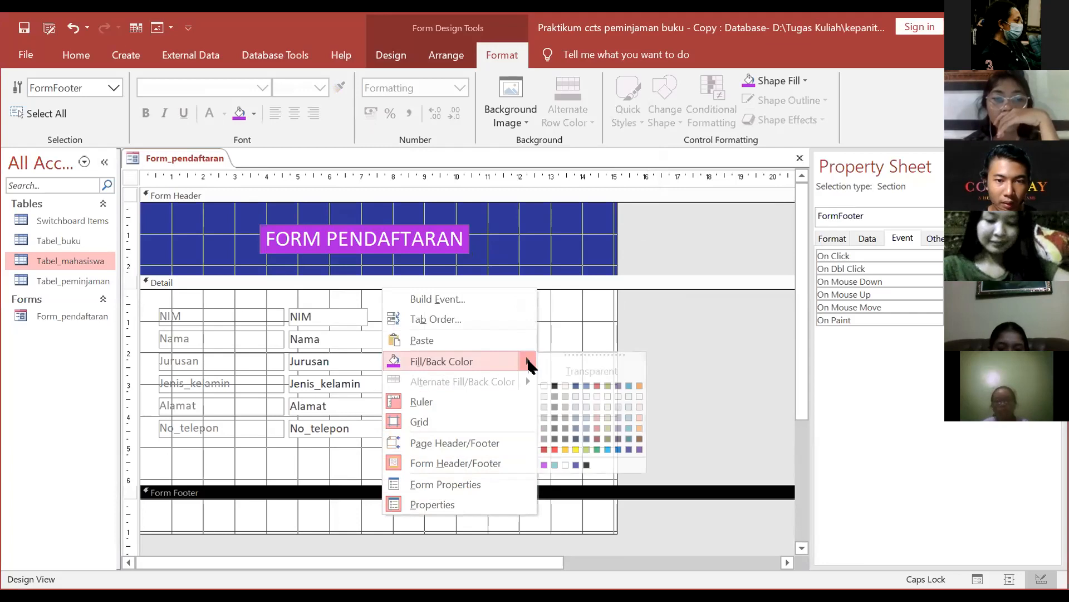
left_click(576, 464)
left_click(628, 387)
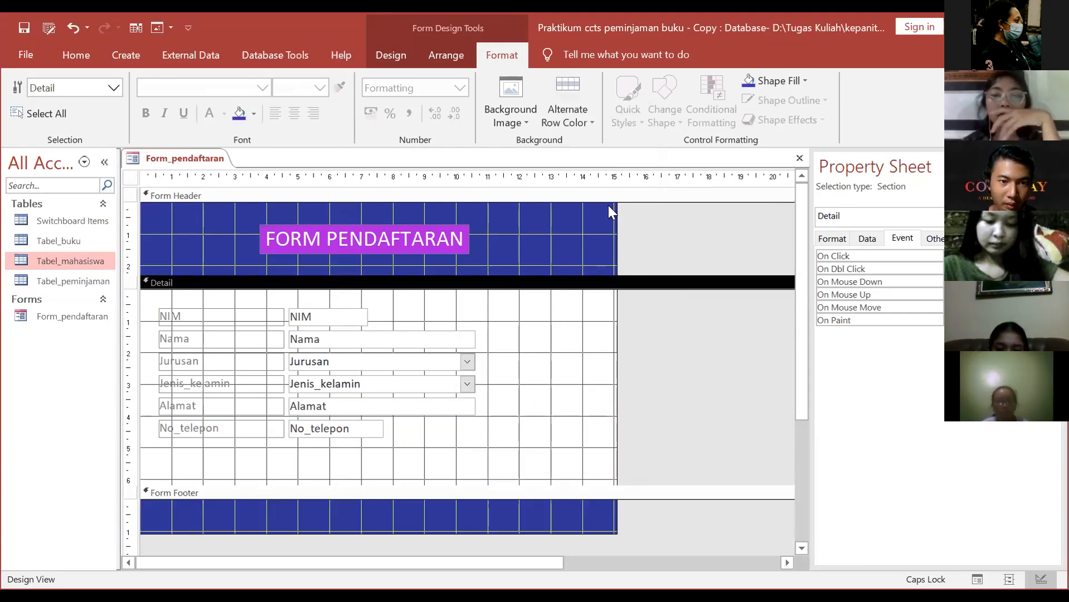
left_click(467, 236)
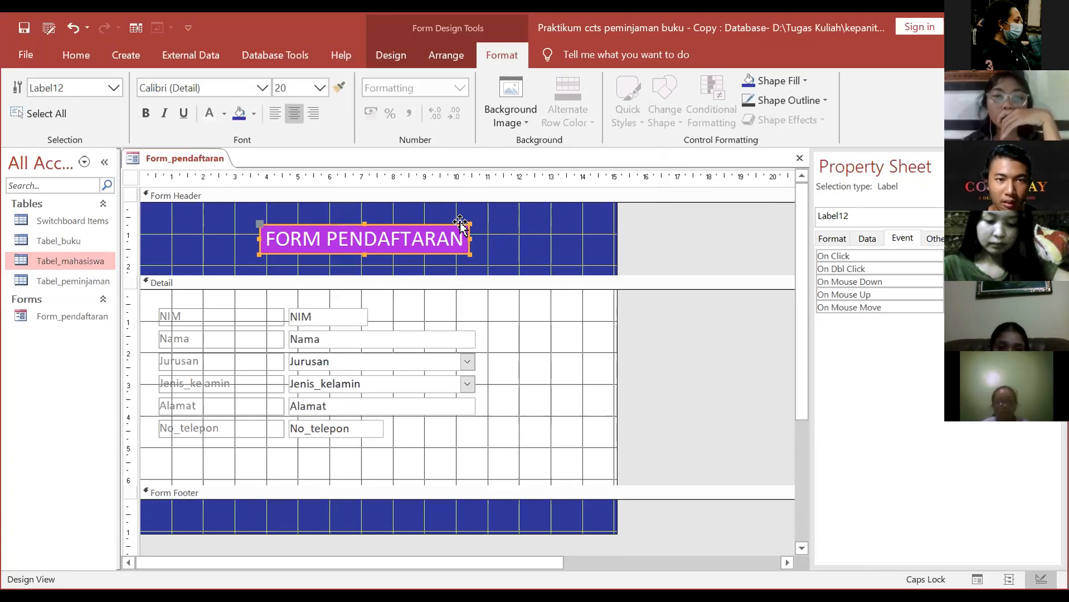
Step: Make the FORM PENDAFTARAN label's fill transparent and give it a 2 pt outline
left_click_drag(287, 255, 184, 257)
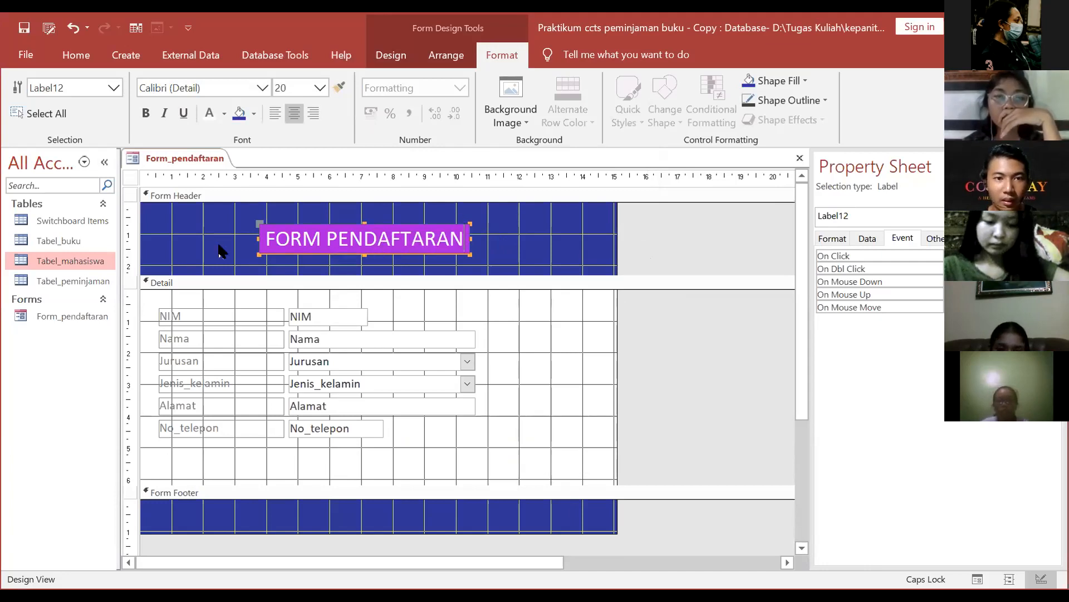
left_click(495, 281)
left_click(459, 238)
right_click(457, 236)
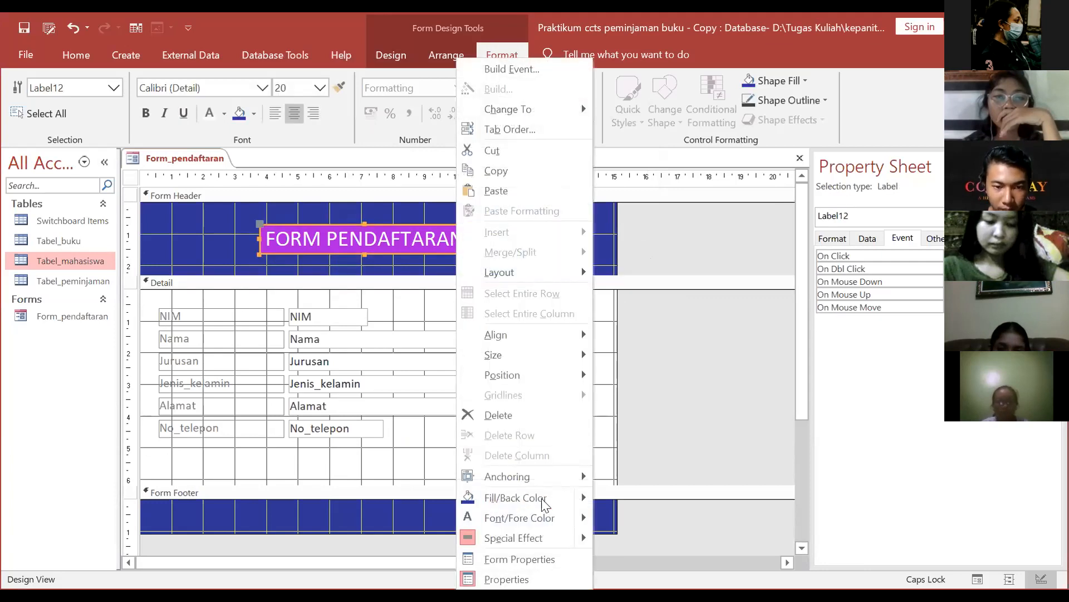
mouse_move(579, 502)
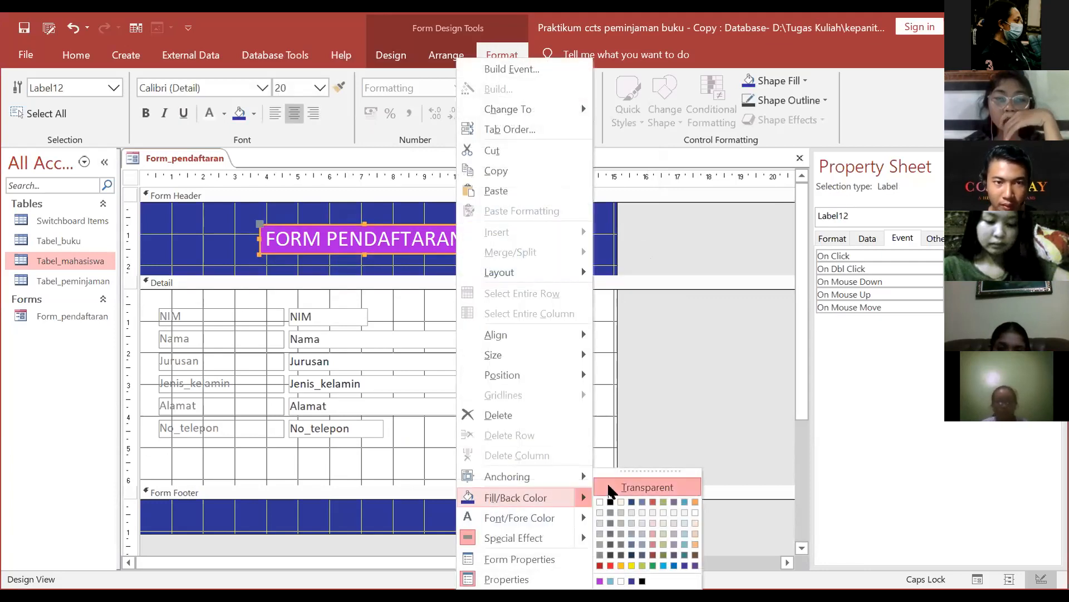
key("Return")
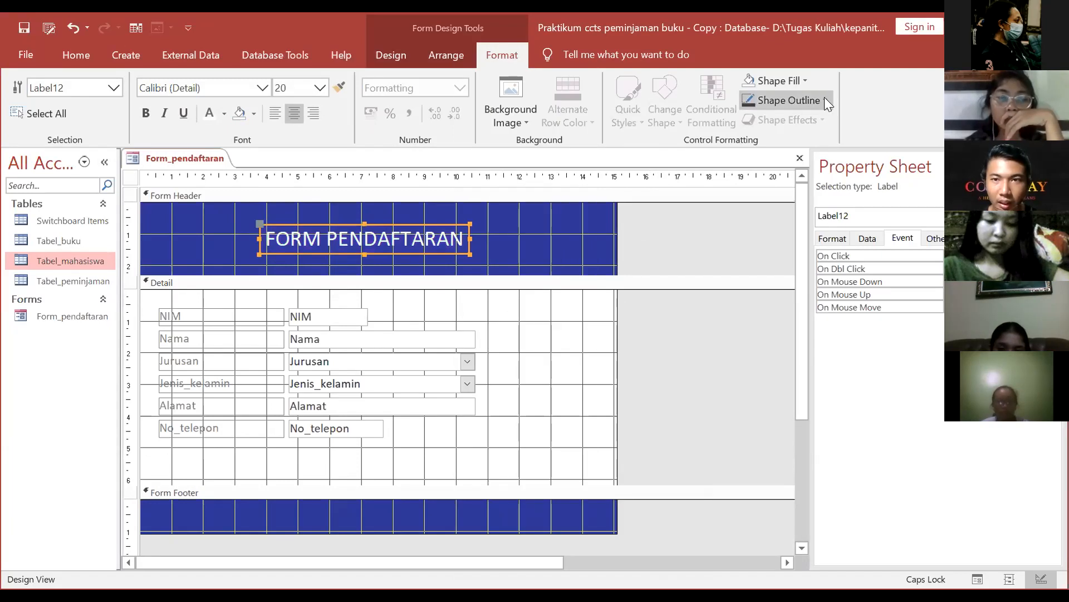
left_click(824, 98)
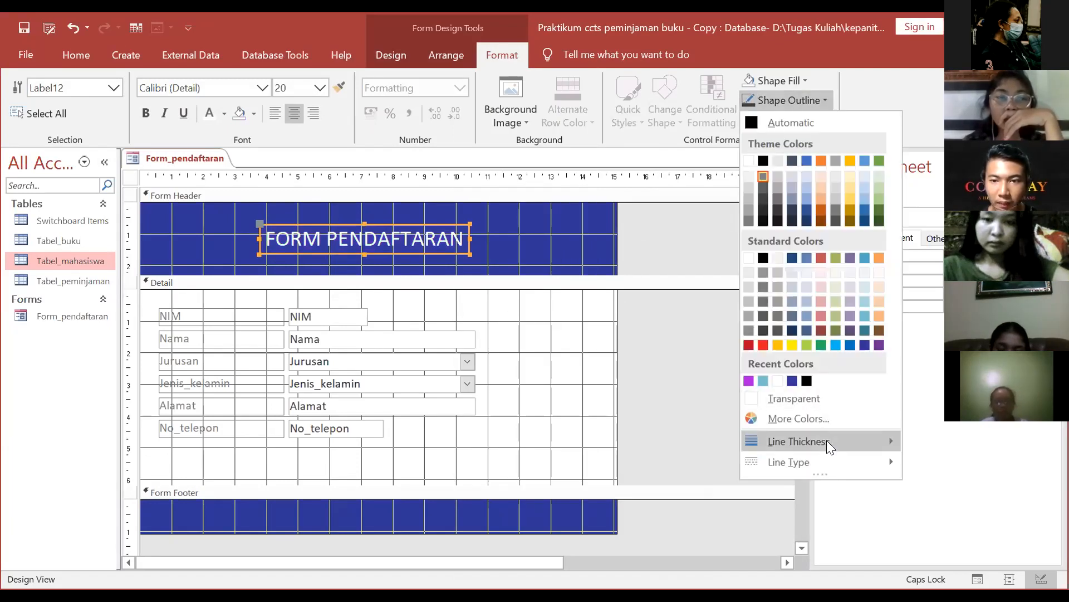
mouse_move(826, 441)
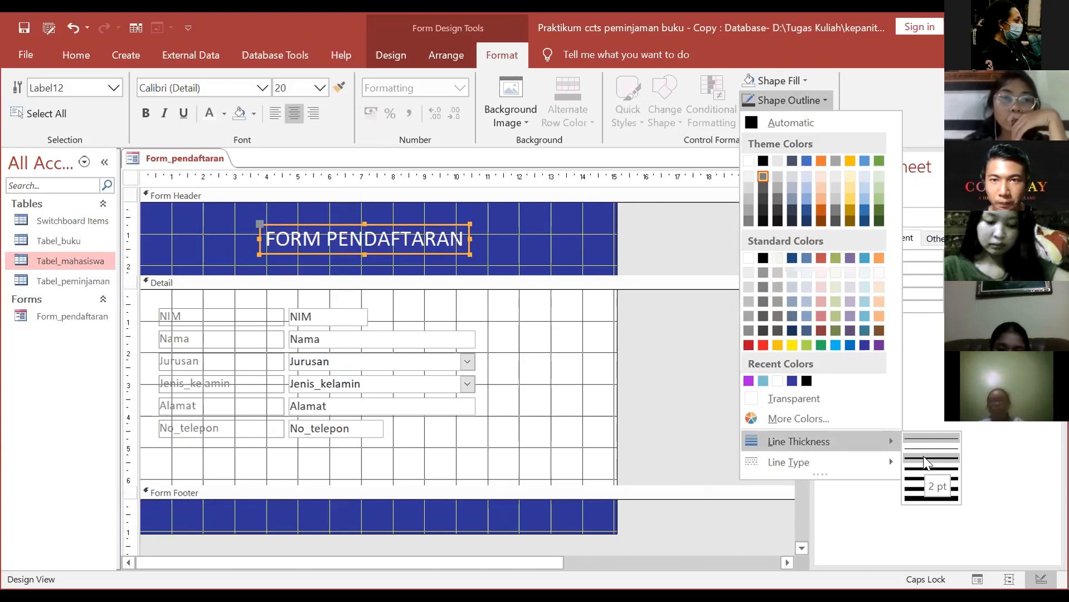
left_click(817, 98)
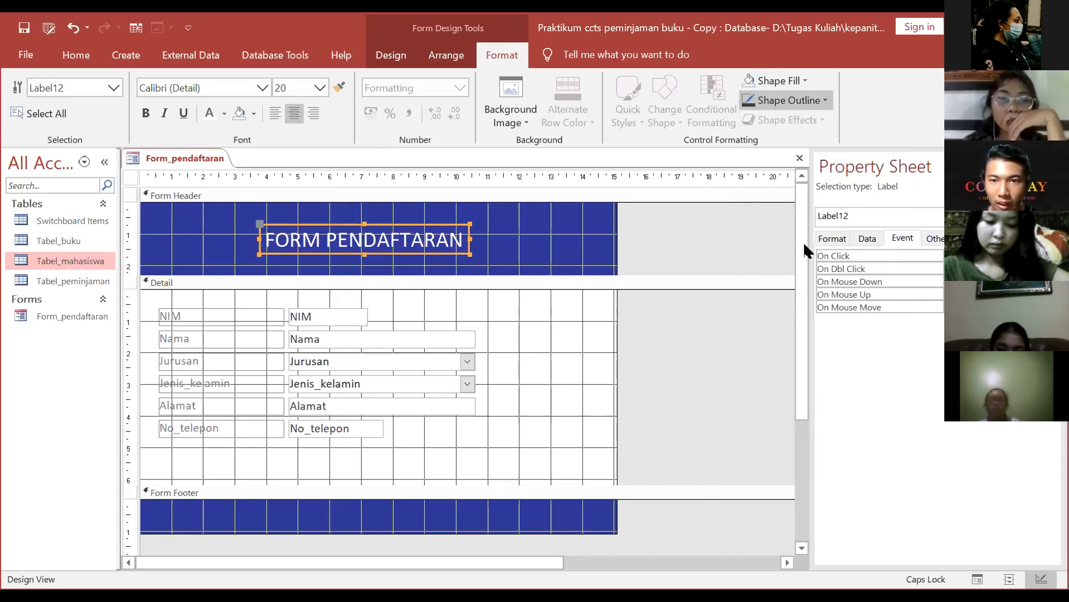
Step: Widen the title label box slightly and reposition it within the header
left_click(472, 250)
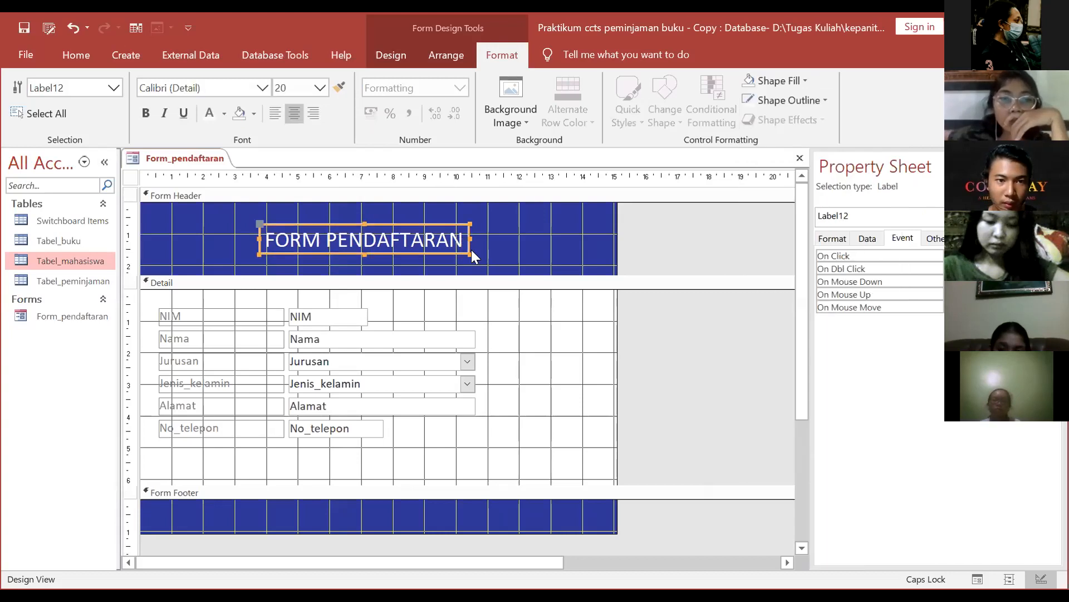
left_click_drag(468, 252, 489, 262)
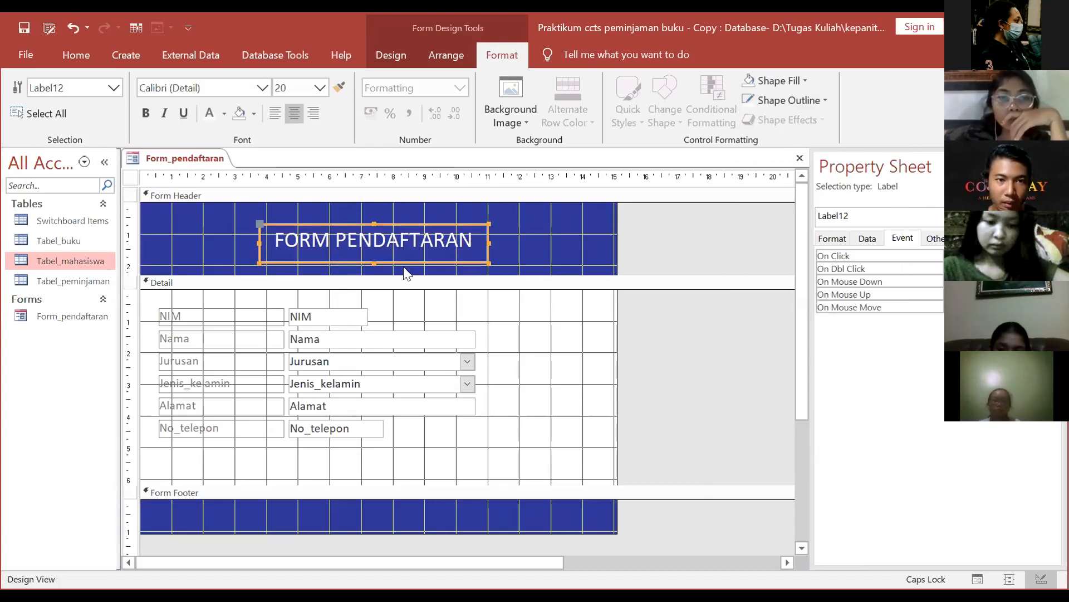
left_click_drag(375, 263, 412, 258)
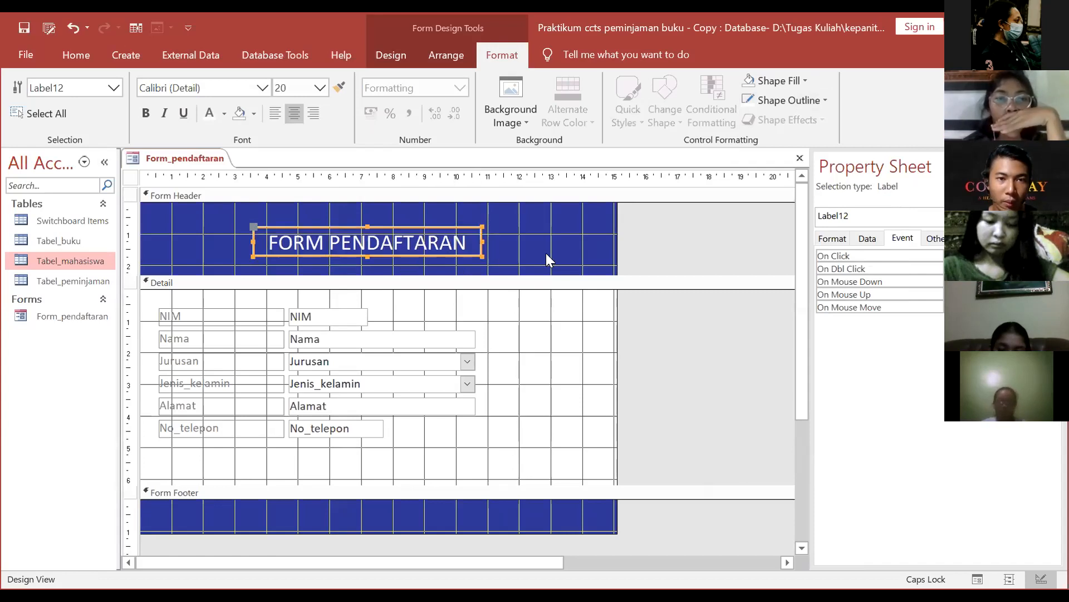
left_click(567, 233)
left_click(431, 55)
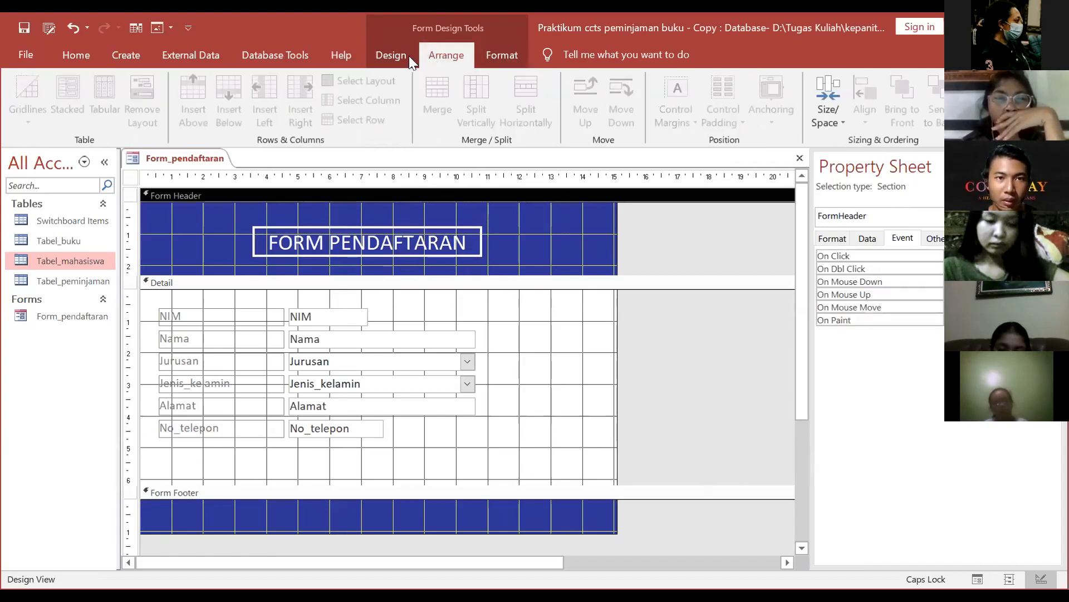
Step: Insert the LOGO PNB image into the header just right of the FORM PENDAFTARAN title
left_click(397, 55)
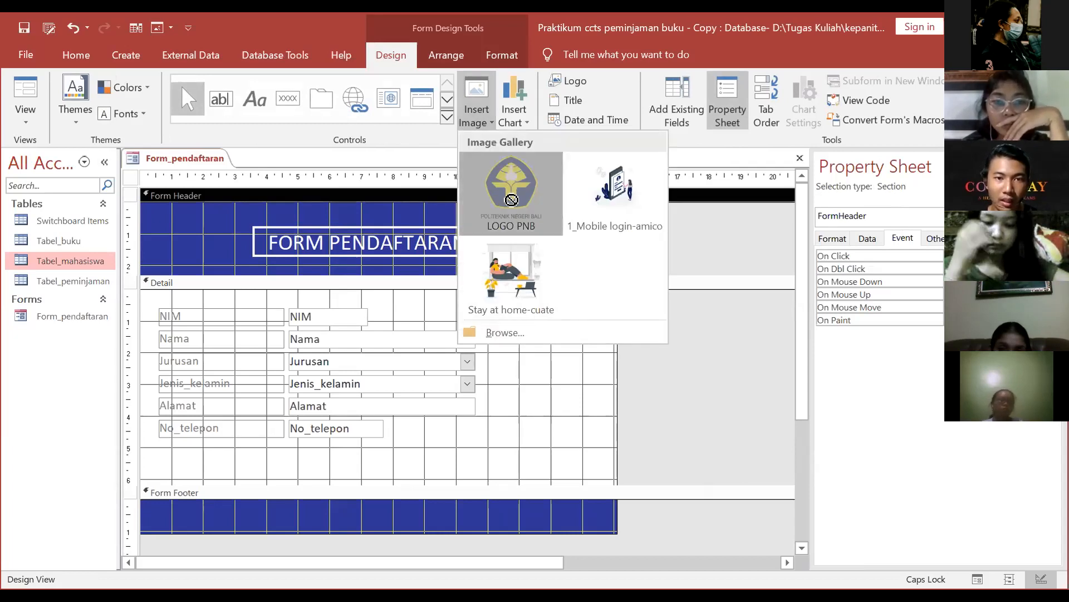
left_click(512, 191)
left_click_drag(513, 217, 529, 236)
left_click(603, 383)
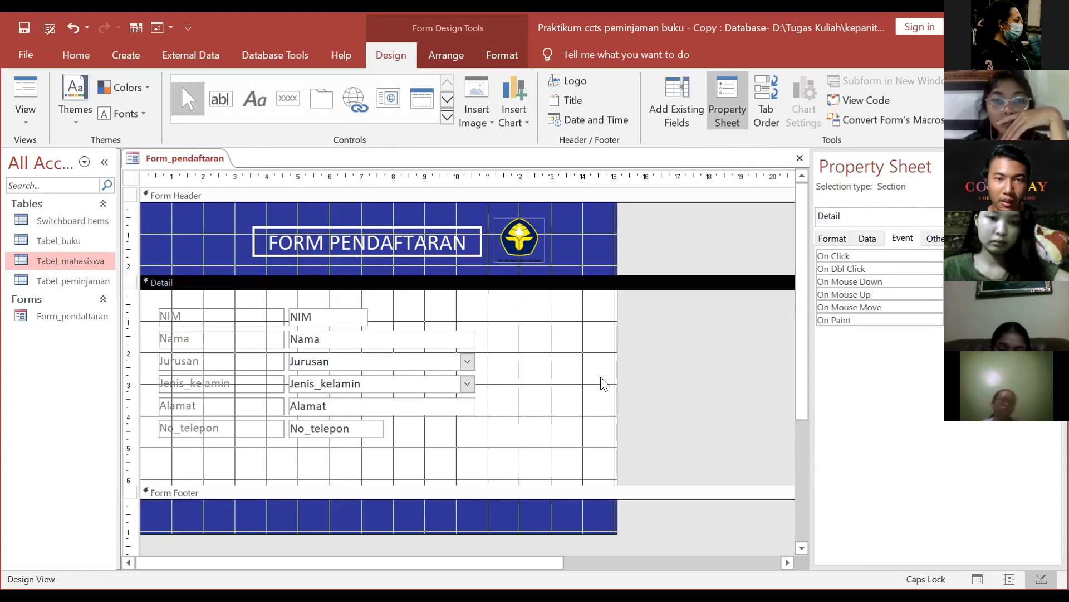
left_click(516, 353)
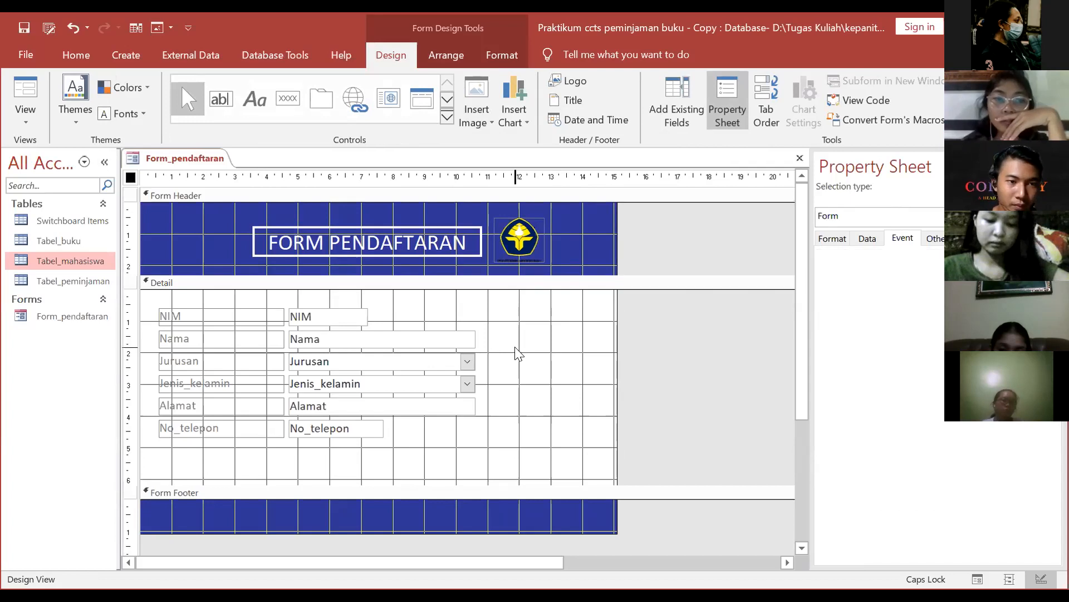
left_click(464, 442)
Step: Select all six Detail labels and fields and change their font to Calibri
left_click_drag(153, 298, 501, 462)
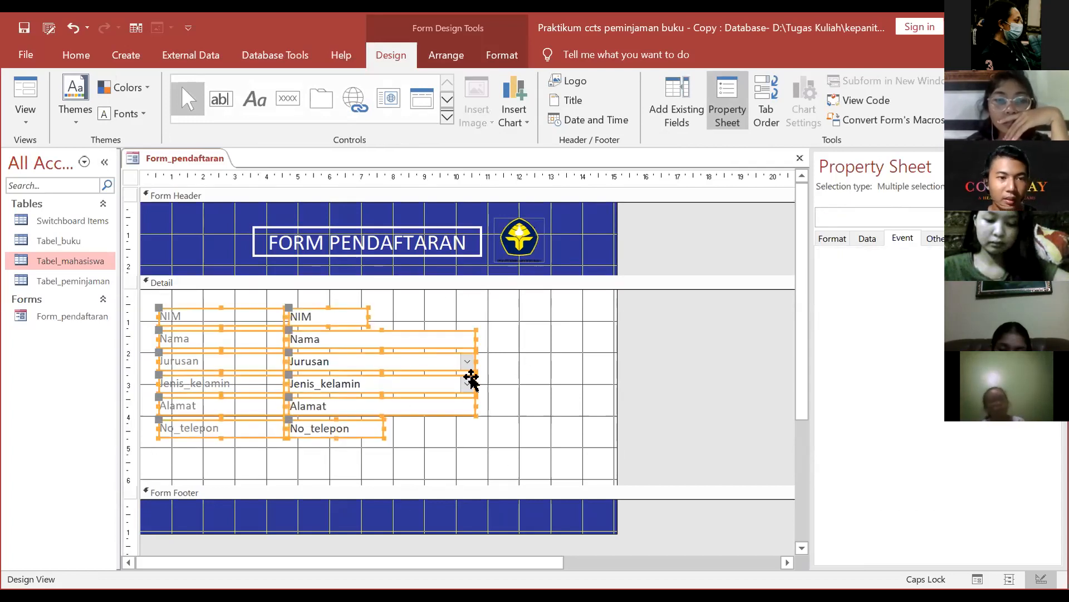
left_click(501, 369)
left_click_drag(150, 305, 542, 440)
left_click(446, 54)
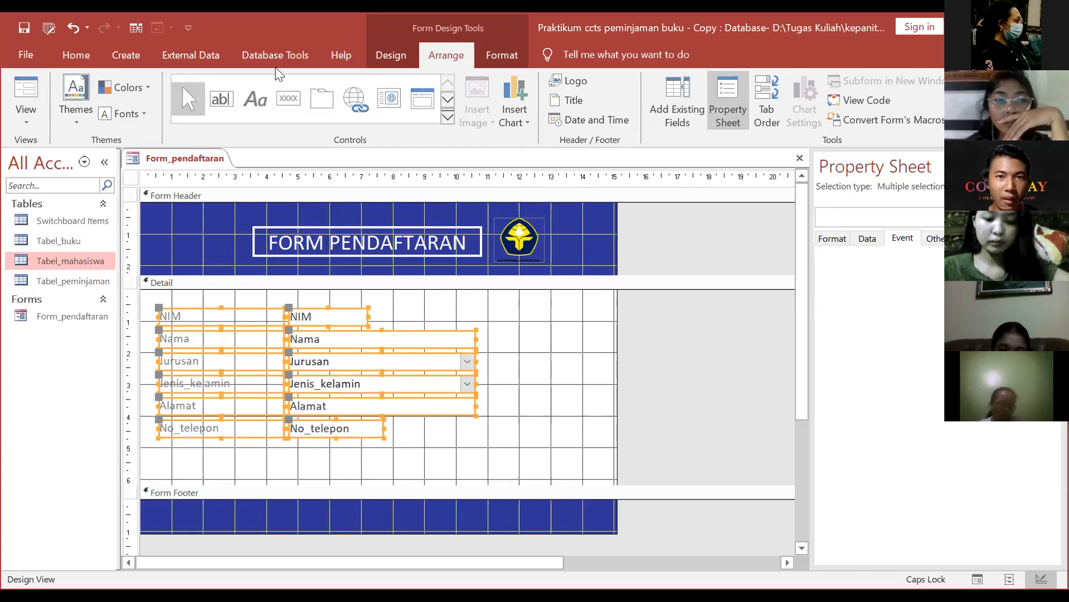
left_click(502, 54)
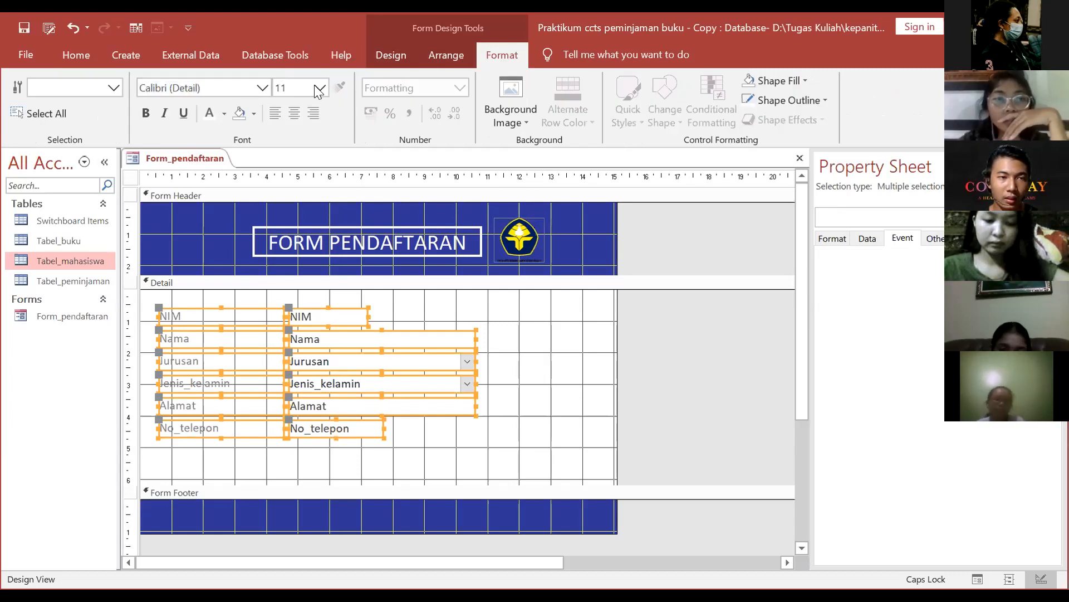
left_click(213, 85)
type("Times New Roman")
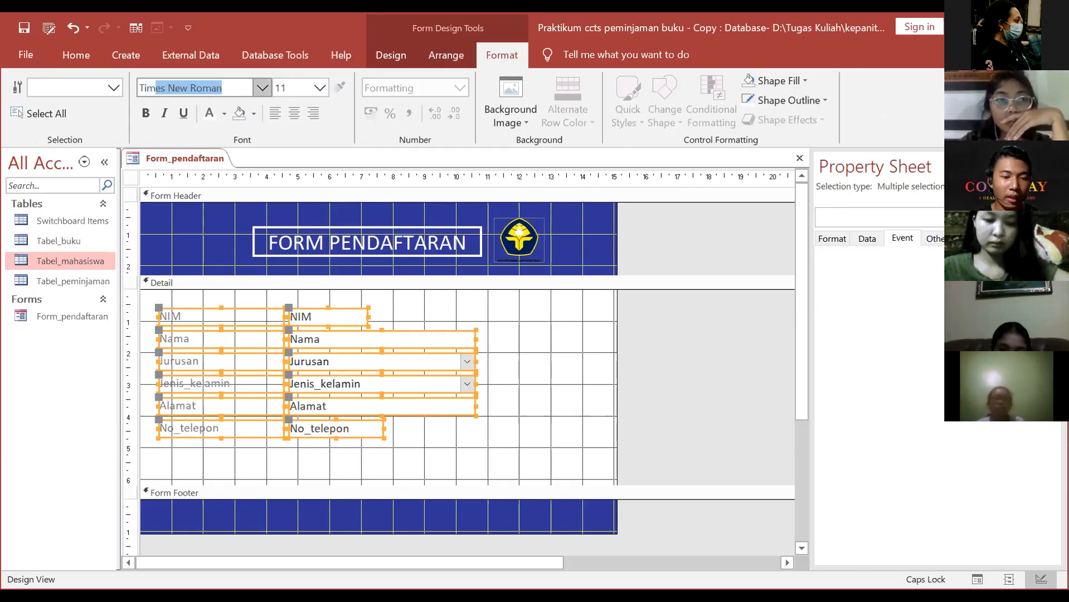
key("ctrl+a")
type("C")
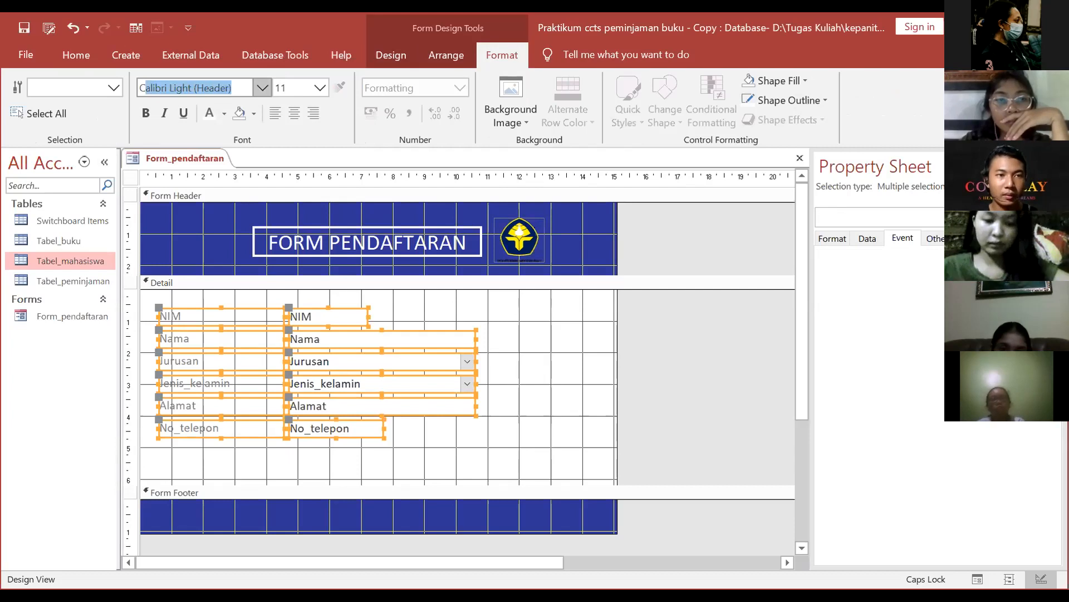
type("ali")
key("BackSpace")
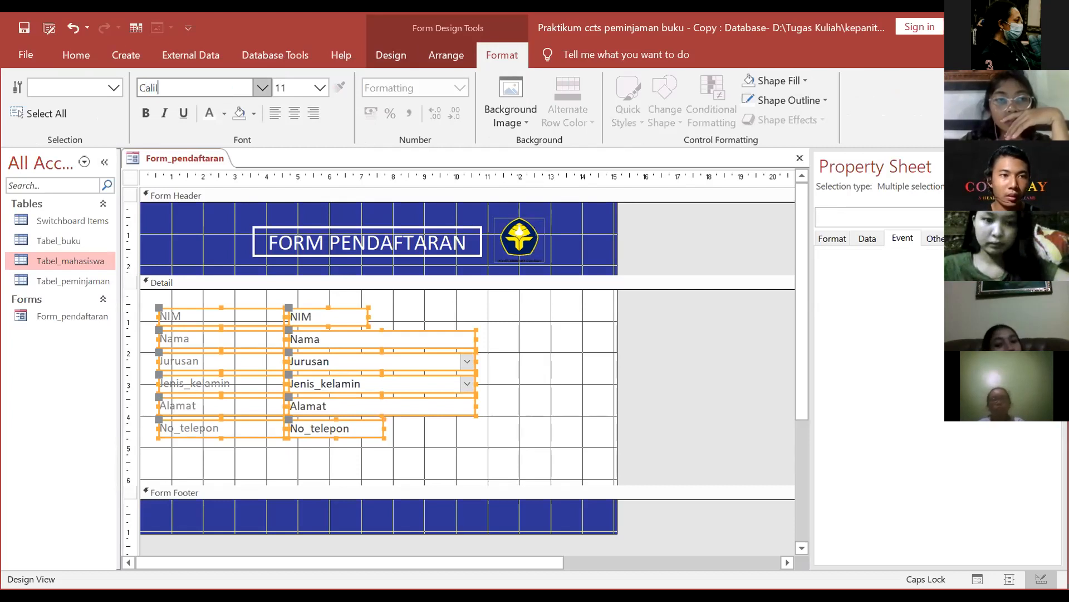
type("bIR")
key("BackSpace")
key("BackSpace")
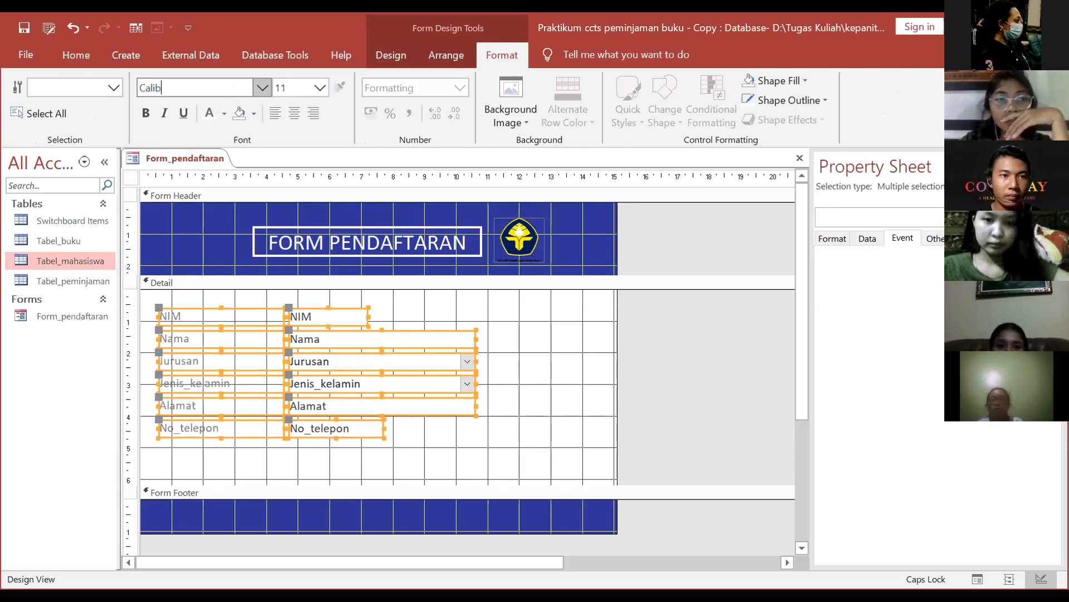
type("ri")
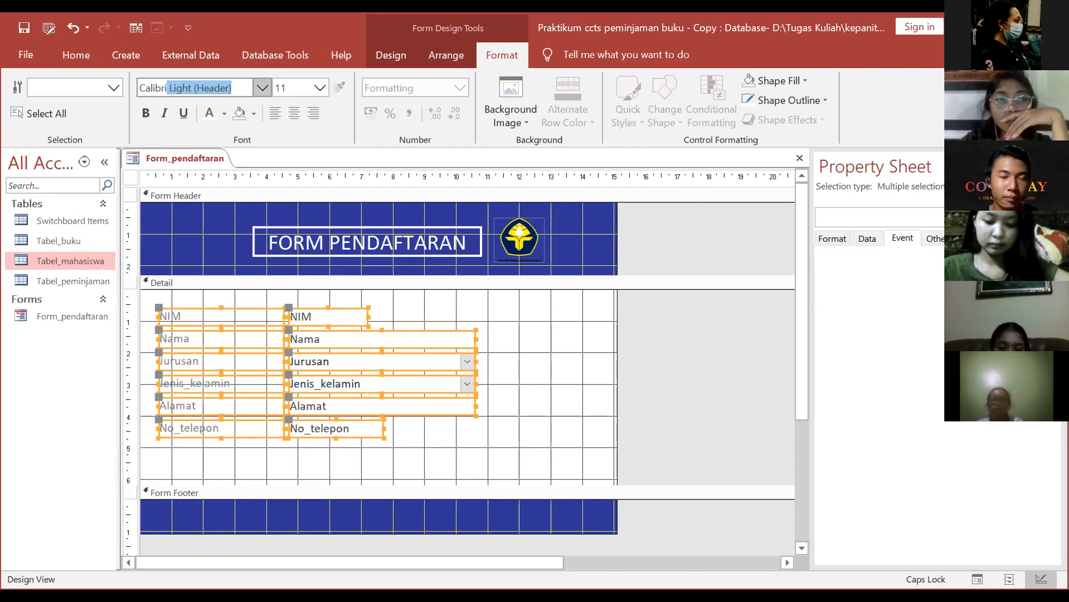
key("Delete")
key("Return")
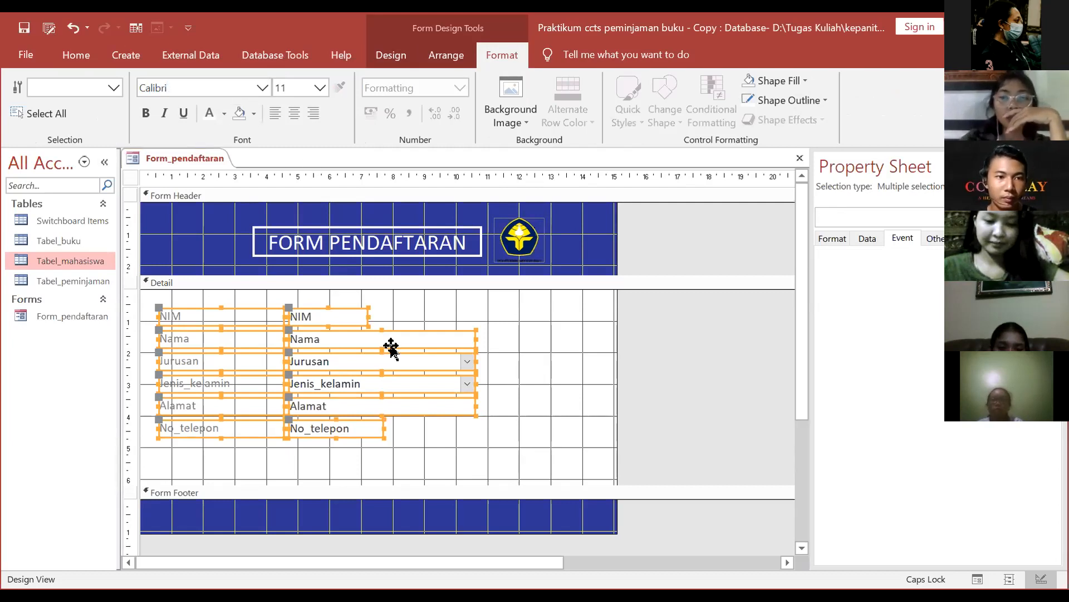
Step: Set the selected controls' font size to 12
left_click(319, 88)
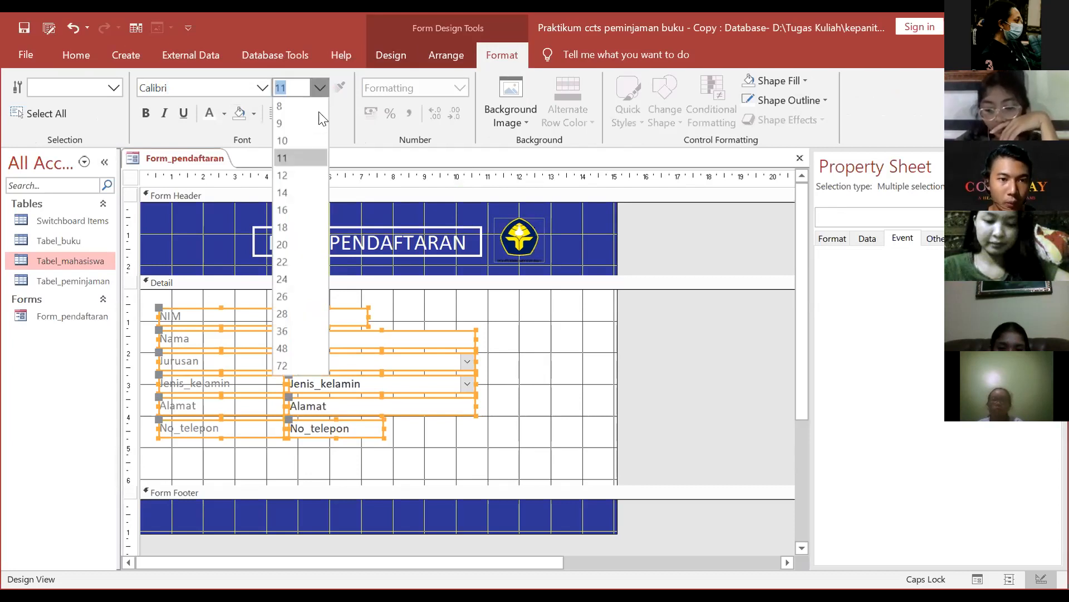
left_click(304, 177)
left_click(223, 328)
left_click(183, 310)
left_click_drag(180, 299, 248, 435)
left_click(390, 312)
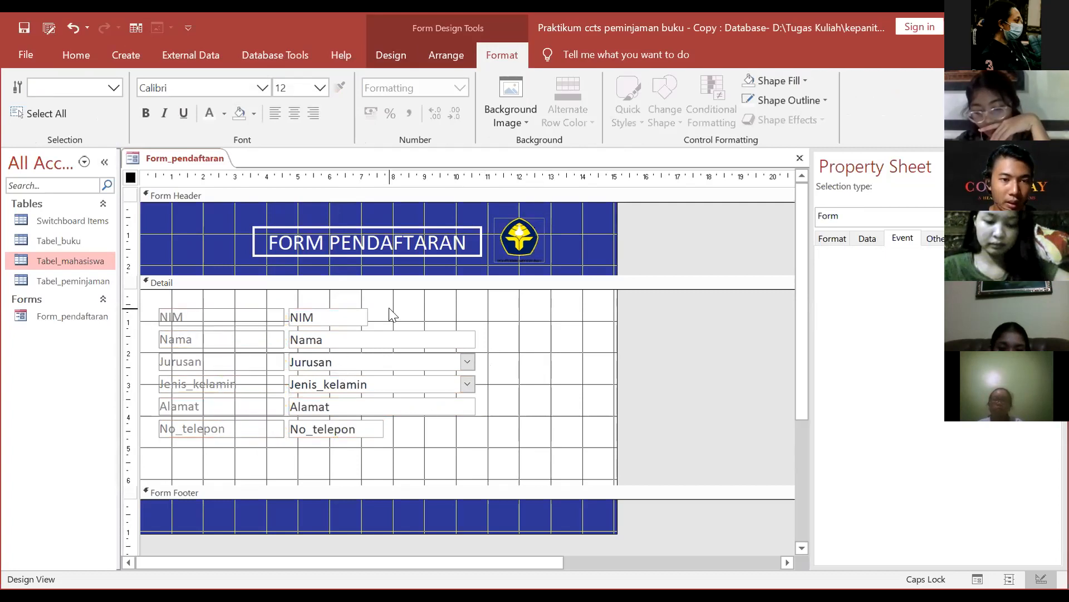
Step: Select the Detail controls, undoing an accidental move of the NIM label and field
left_click_drag(319, 303, 504, 465)
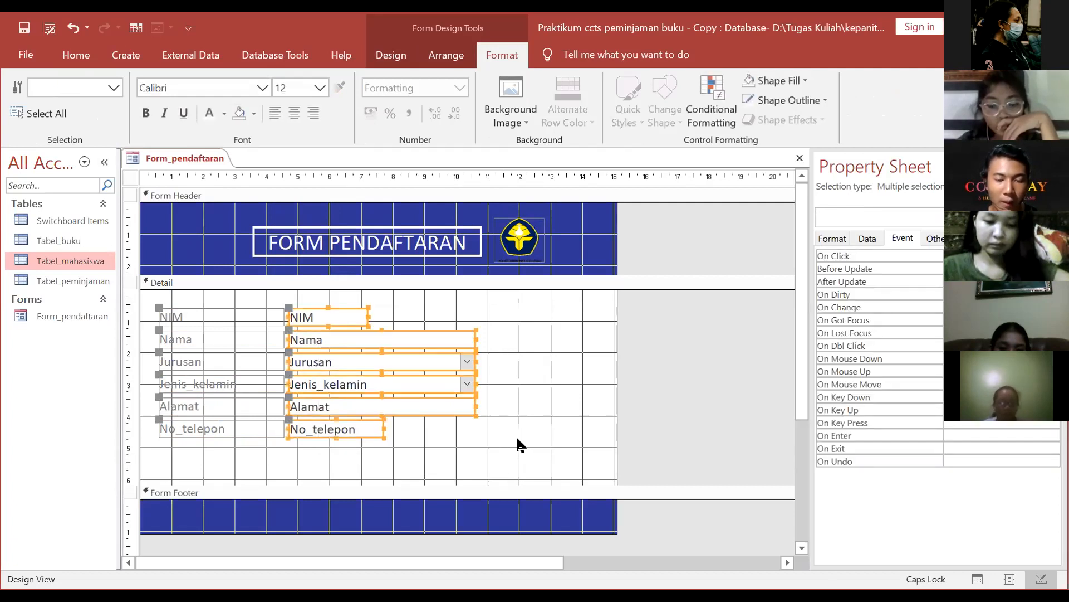
left_click(517, 445)
left_click(193, 314)
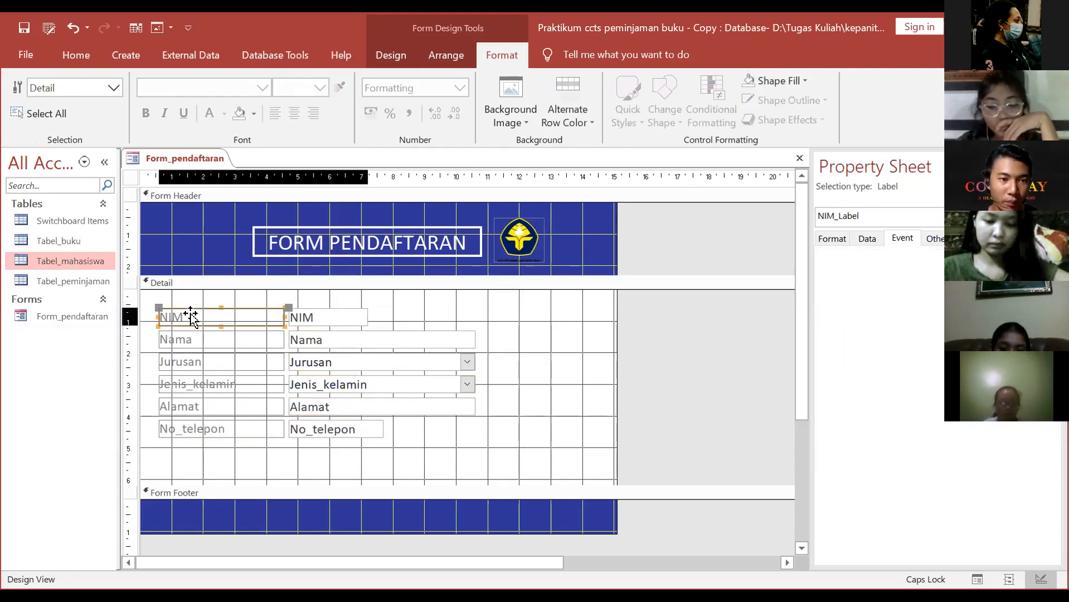
left_click(196, 317)
left_click_drag(196, 317, 121, 313)
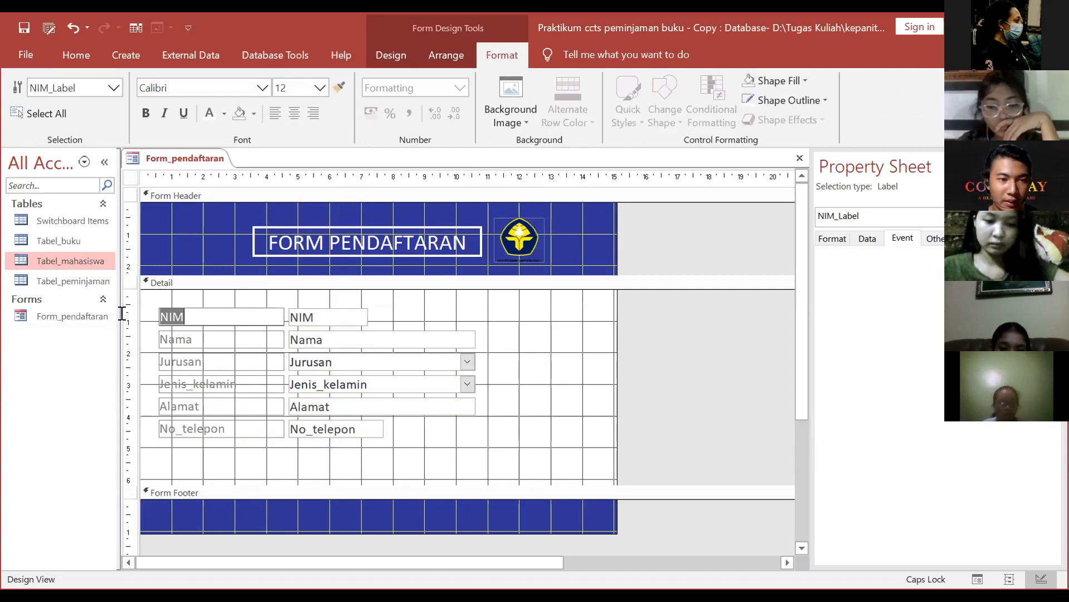
left_click(230, 337)
left_click_drag(227, 317, 106, 314)
key("ctrl+z")
Step: Colour the text of all six Detail labels dark blue
left_click(226, 317)
left_click_drag(227, 317, 262, 468)
left_click(239, 353)
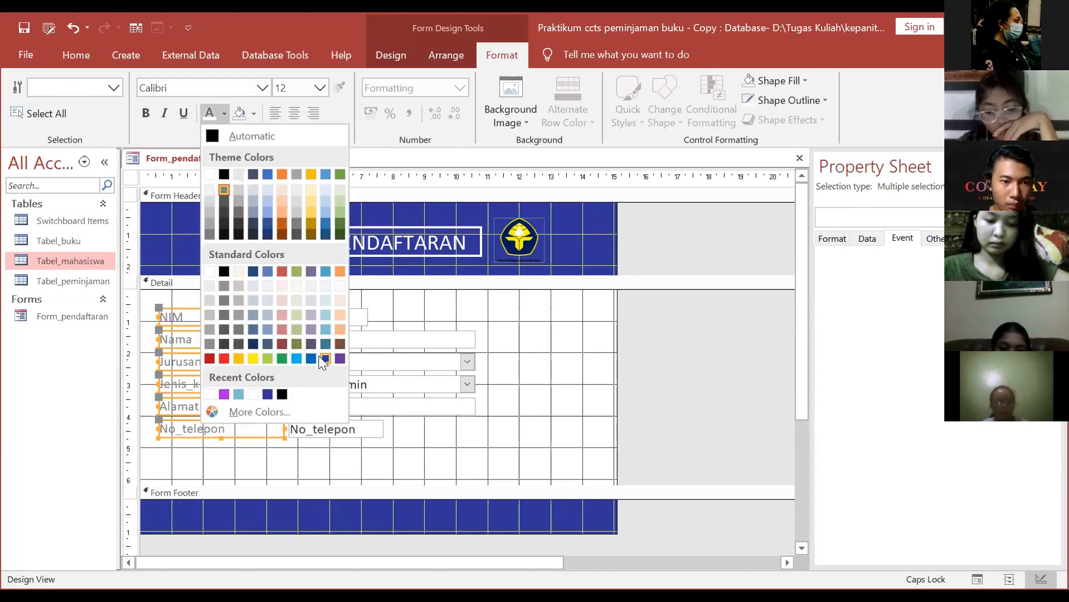
left_click(179, 361)
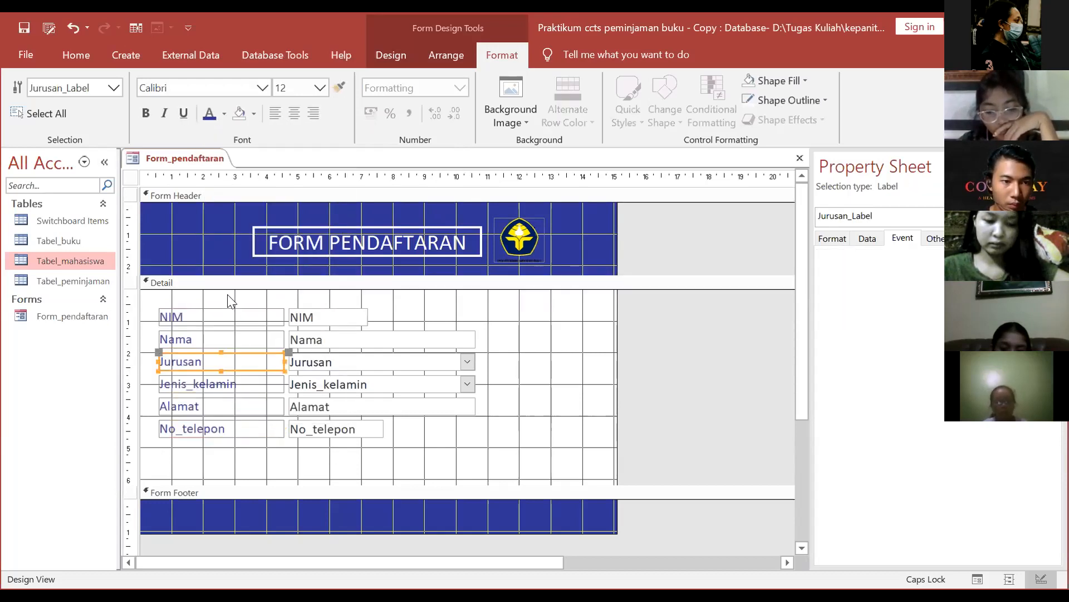
Step: Rename the Jenis_kelamin label to 'Jenis Kelamin'
left_click(196, 385)
left_click(196, 384)
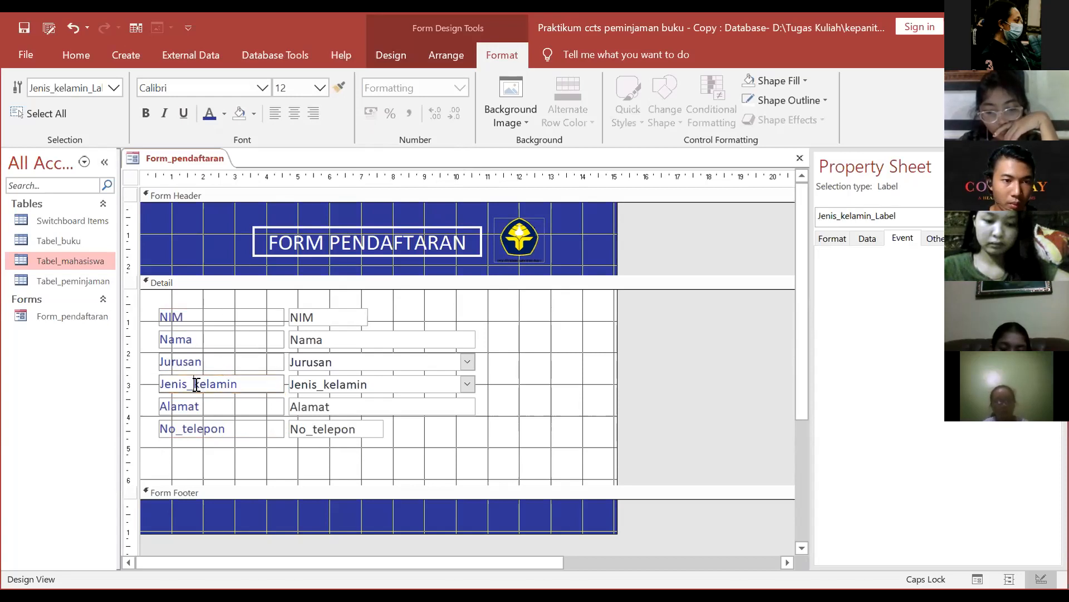
key("BackSpace")
key("BackSpace")
type("k")
key("BackSpace")
type("k")
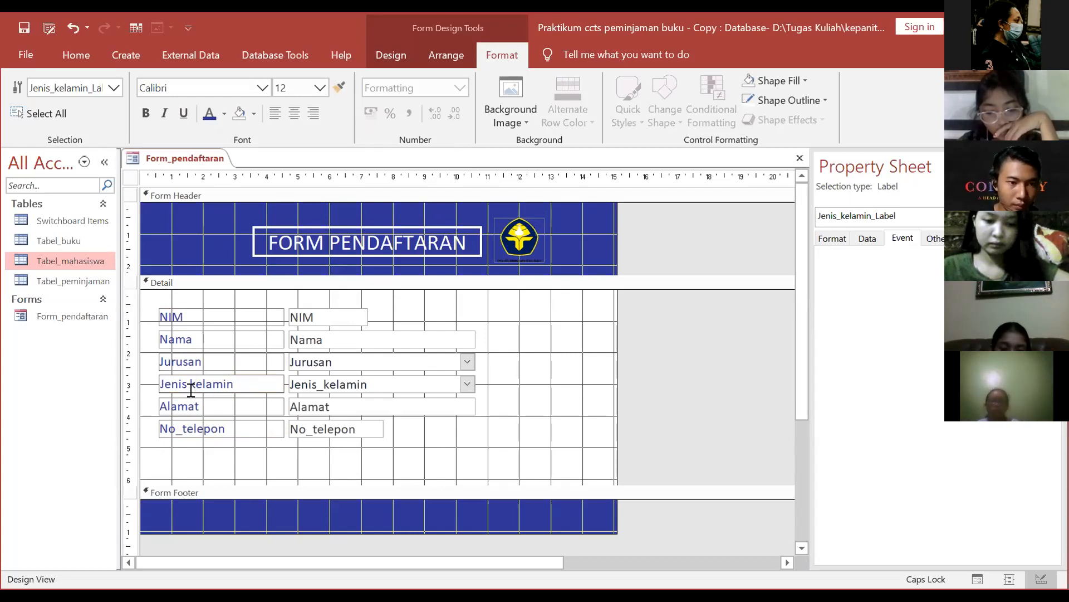
key("BackSpace")
type("K")
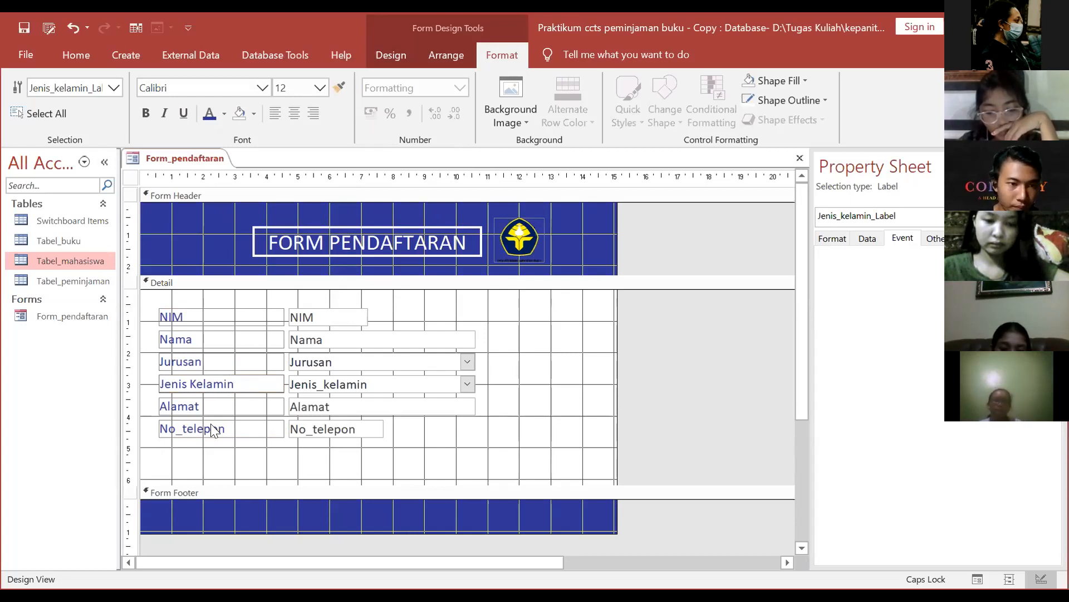
Step: Change the No_telepon label to read 'No Telepon'
left_click(188, 431)
left_click(190, 426)
key("BackSpace")
key("BackSpace")
type("T")
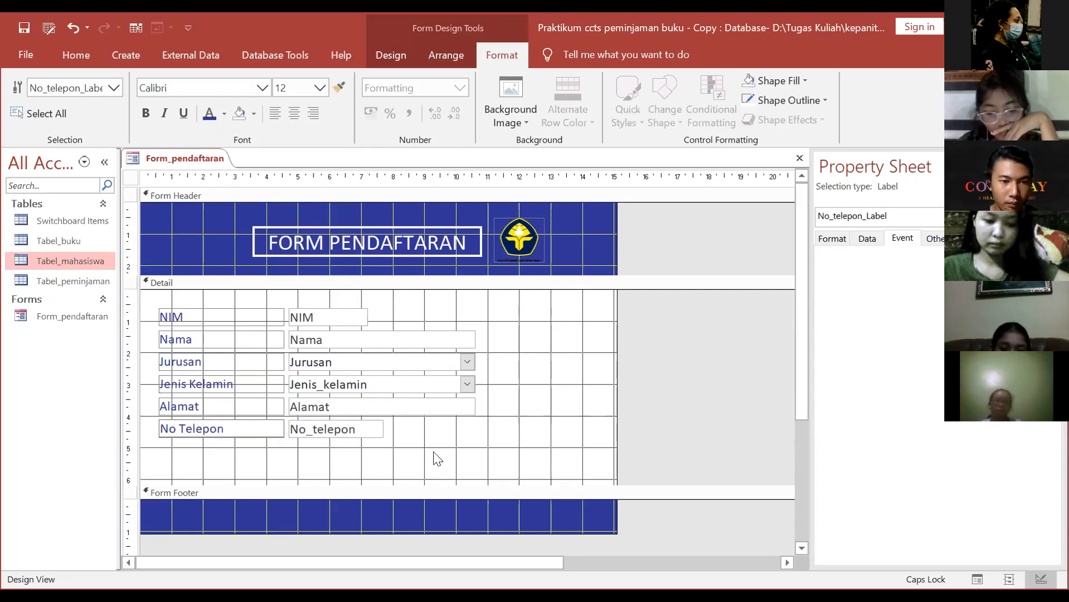
left_click(437, 458)
left_click_drag(293, 304, 510, 485)
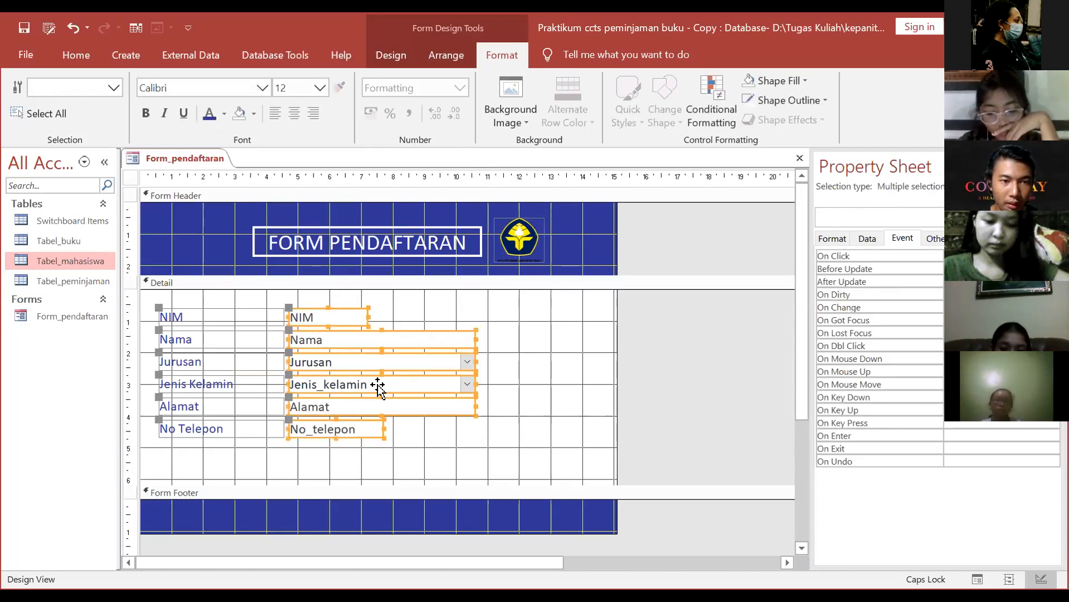
Step: Fill all six field text boxes with dark blue
right_click(378, 385)
mouse_move(470, 518)
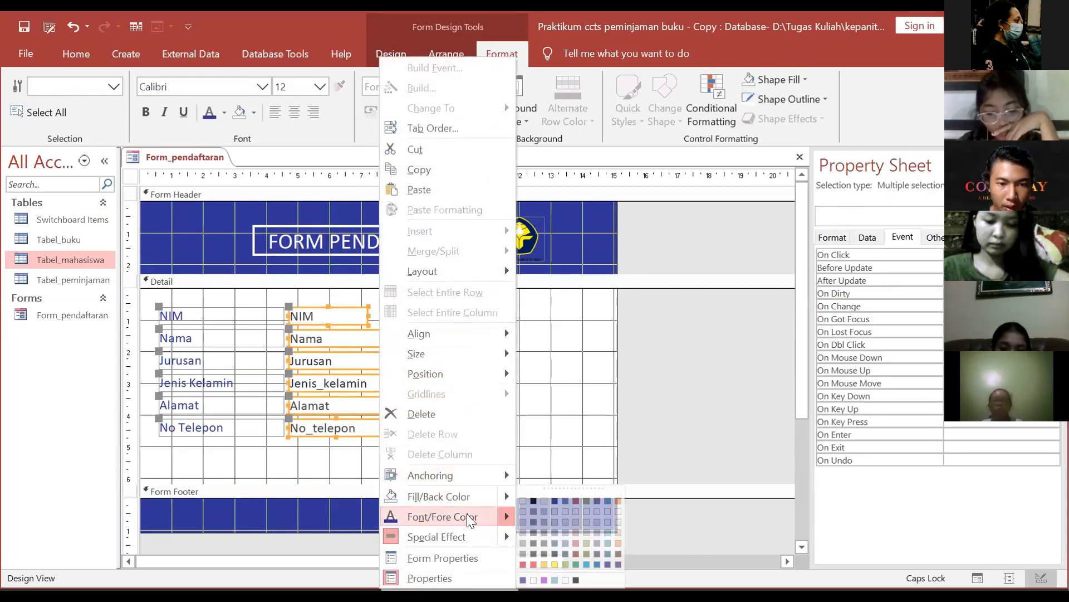
left_click(313, 306)
left_click_drag(296, 294, 488, 483)
right_click(400, 405)
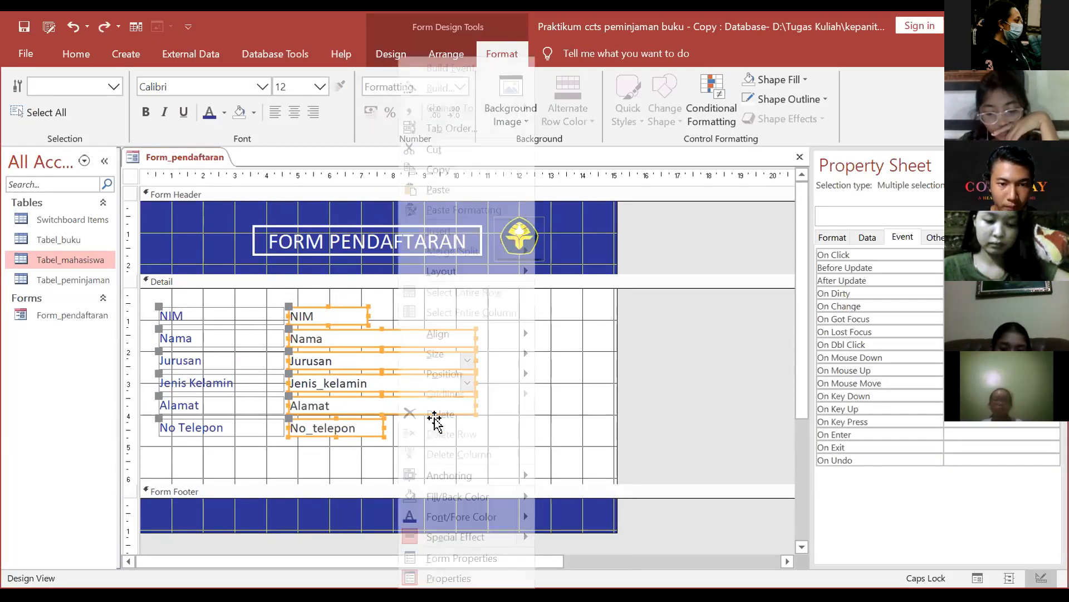
mouse_move(529, 494)
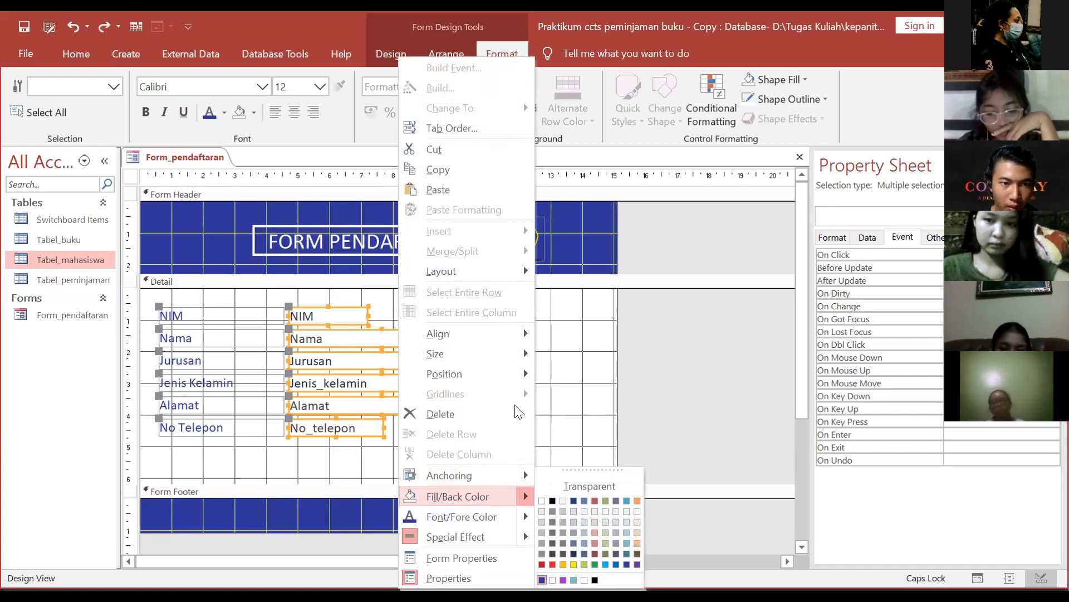
left_click(542, 580)
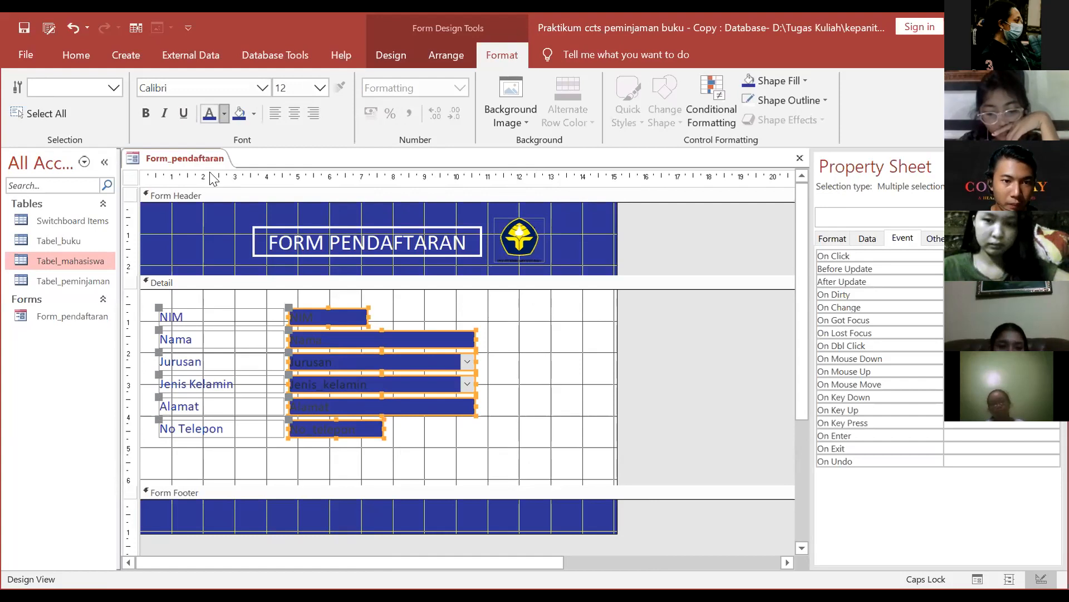
left_click(484, 362)
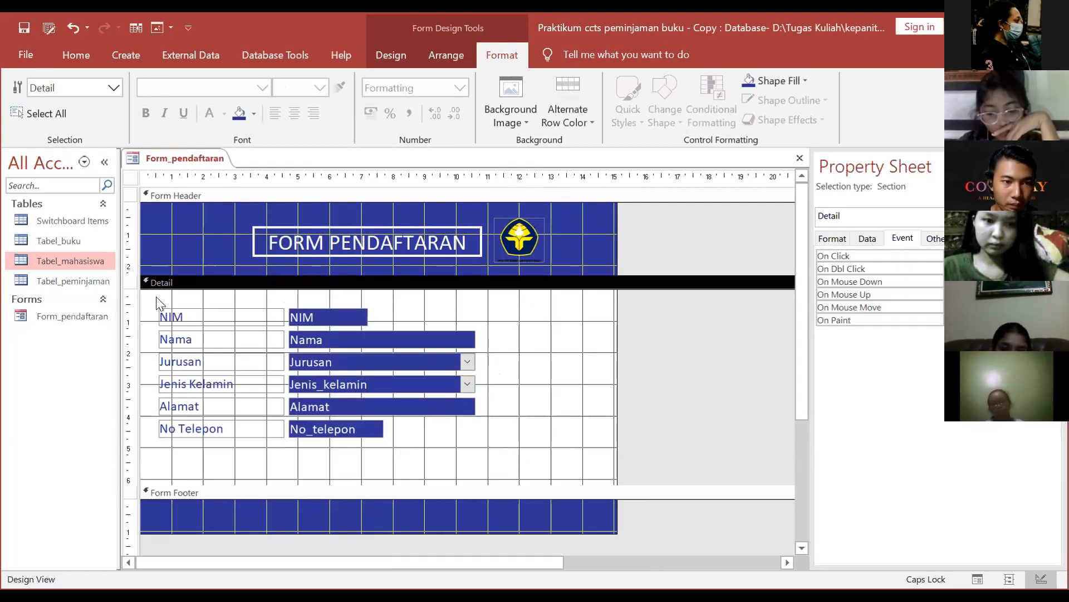
Step: Move the whole block of Detail labels and fields slightly upward
scroll(385, 368, "down", 2)
scroll(384, 367, "up", 2)
left_click_drag(162, 303, 509, 473)
left_click_drag(363, 434, 363, 422)
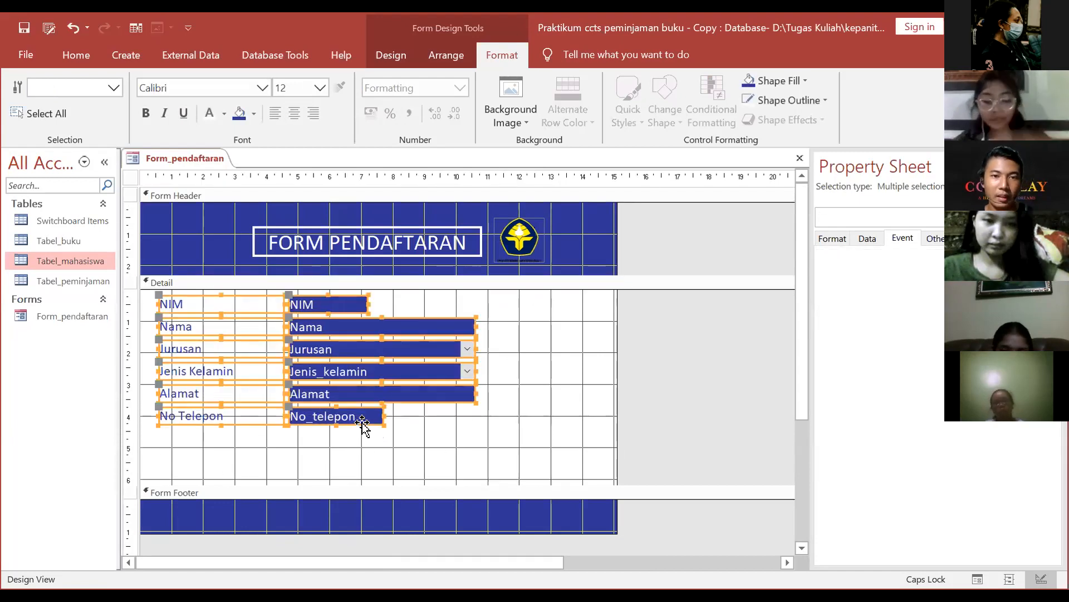
left_click(497, 371)
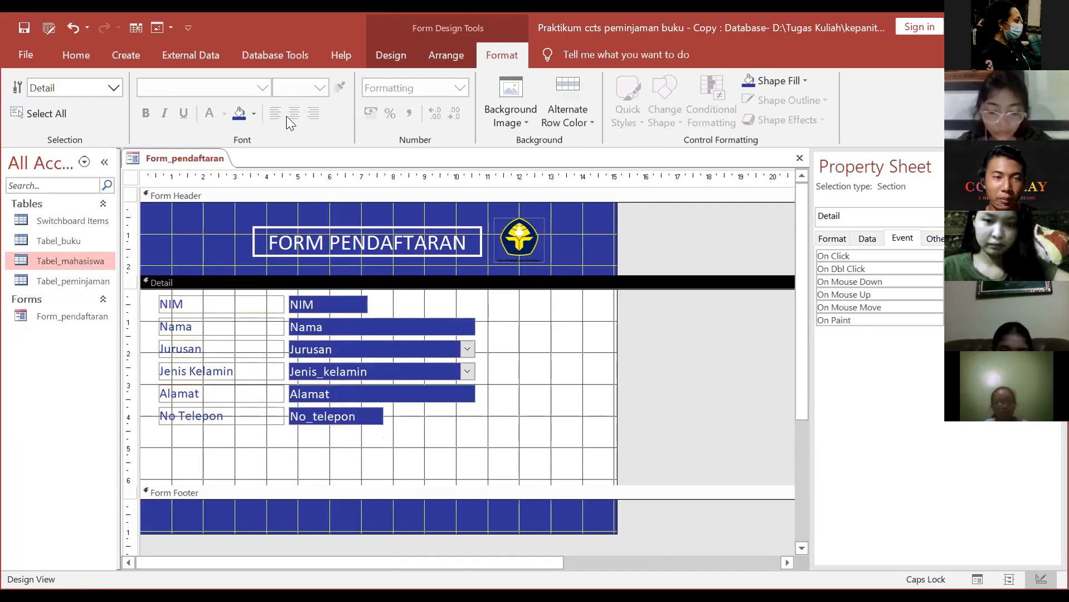
Step: Draw a button below the fields and set its action to Go To Previous Record
left_click(410, 54)
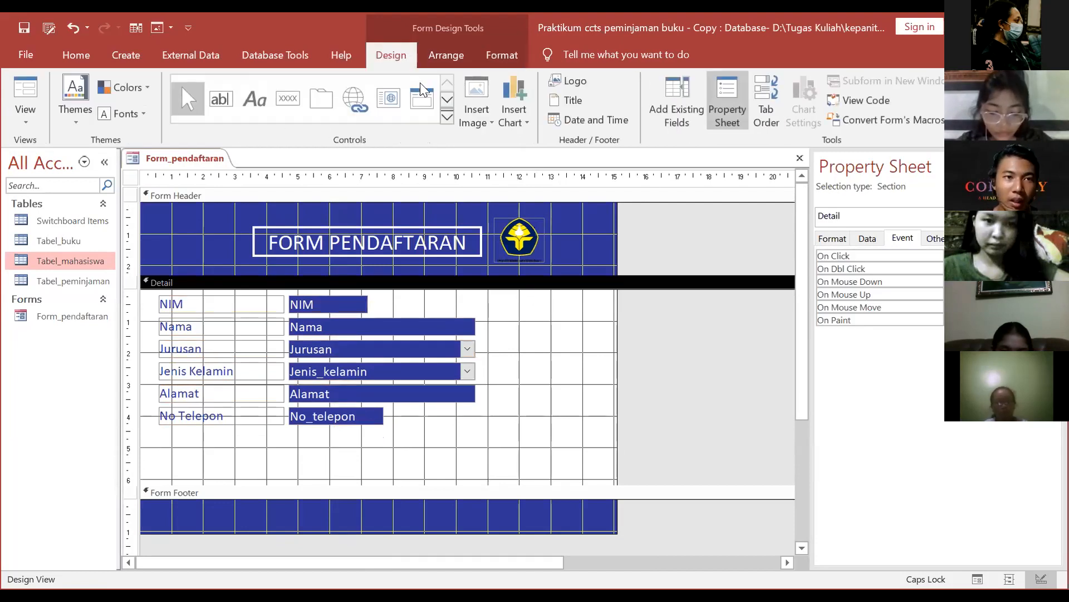
left_click(447, 119)
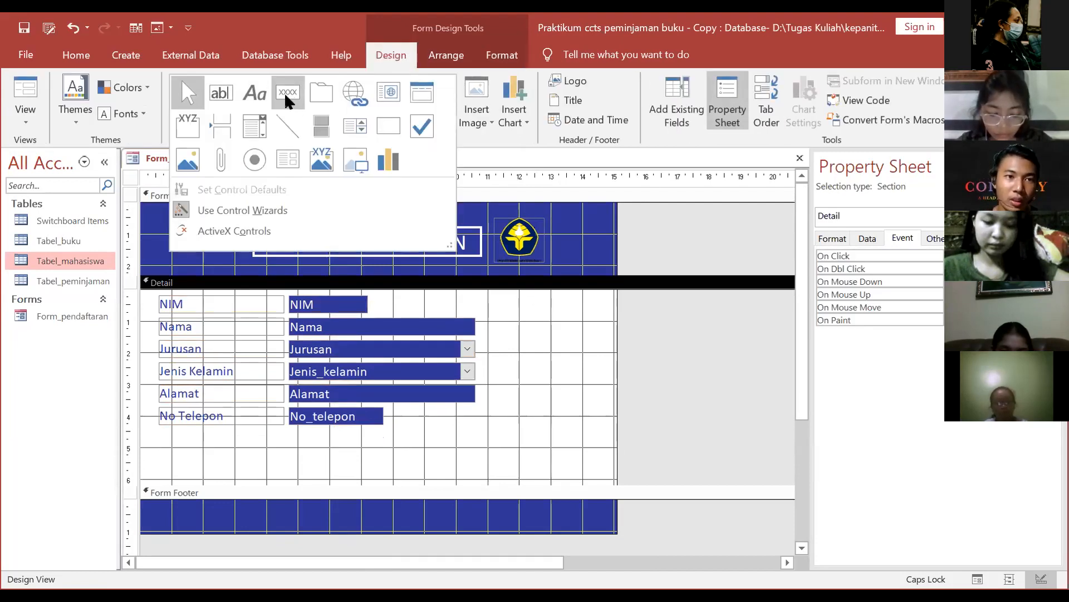
left_click(286, 95)
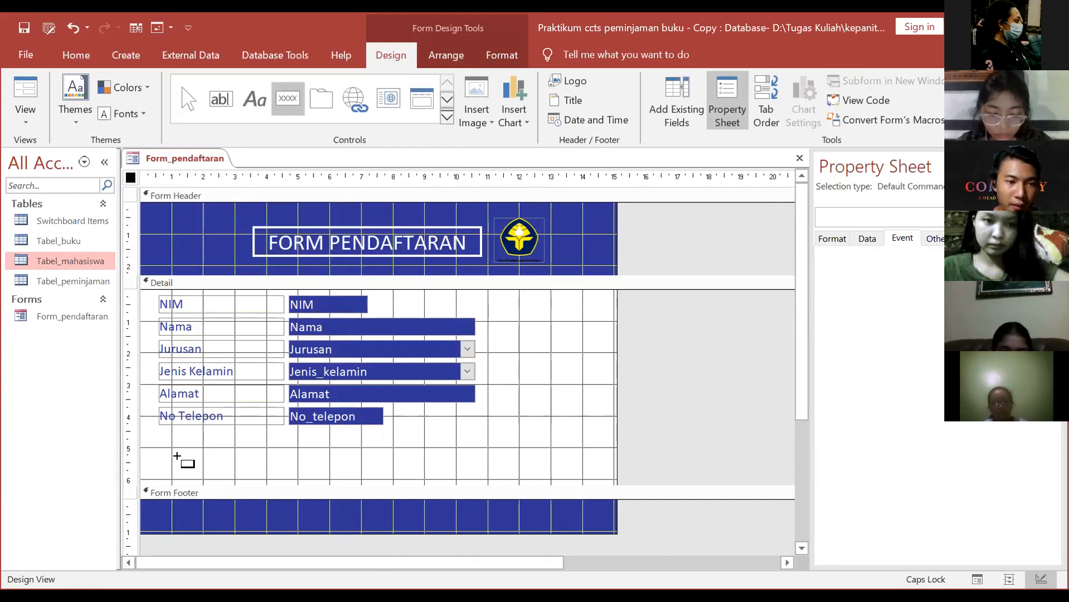
mouse_move(166, 445)
left_mouse_down()
mouse_move(226, 471)
mouse_move(207, 472)
left_mouse_up()
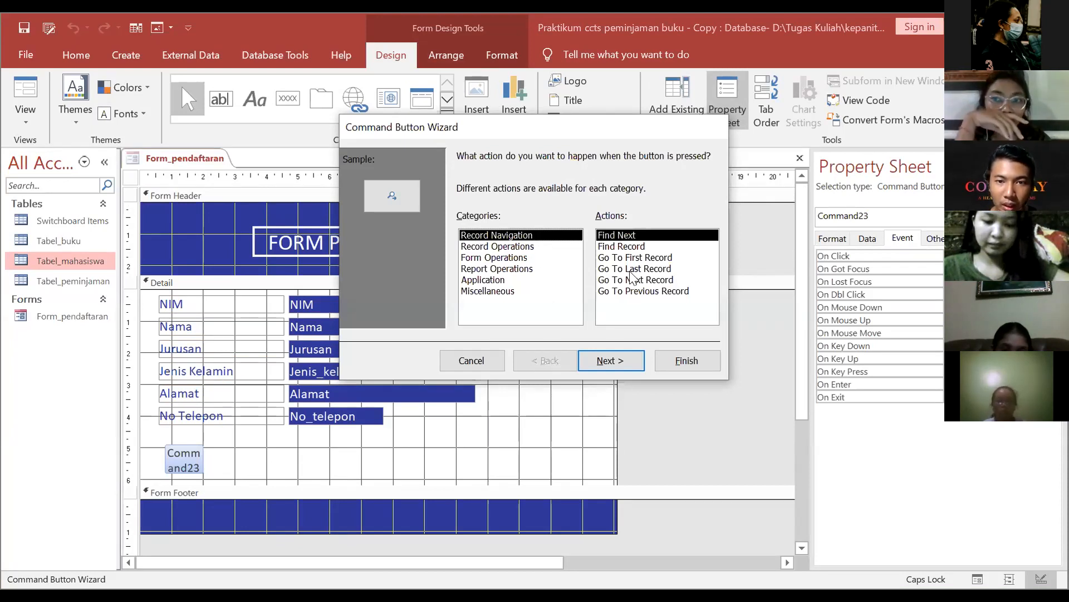
left_click(647, 245)
left_click(651, 257)
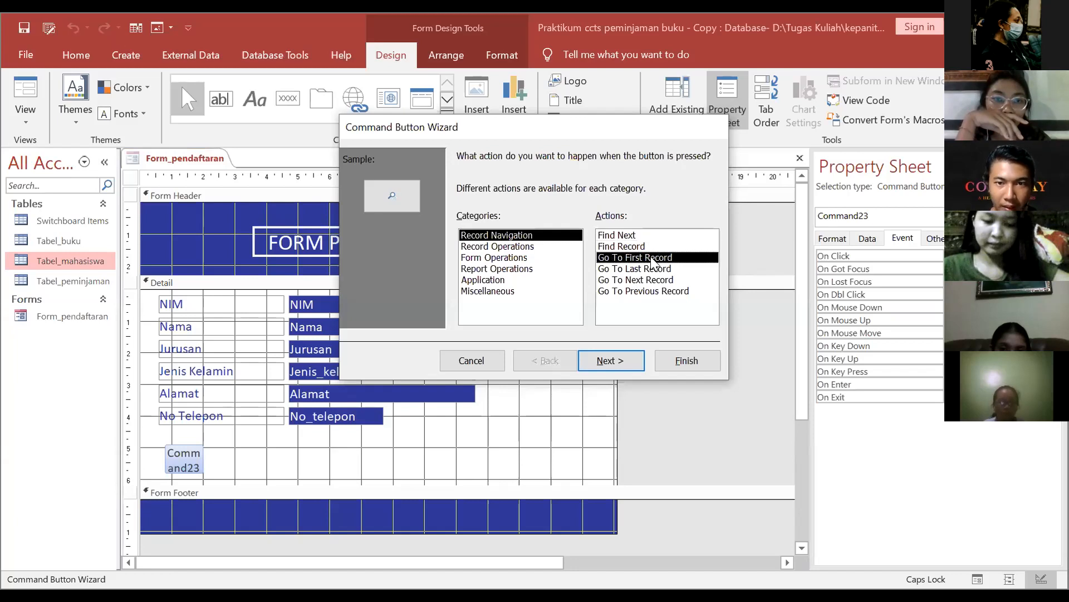
left_click(654, 270)
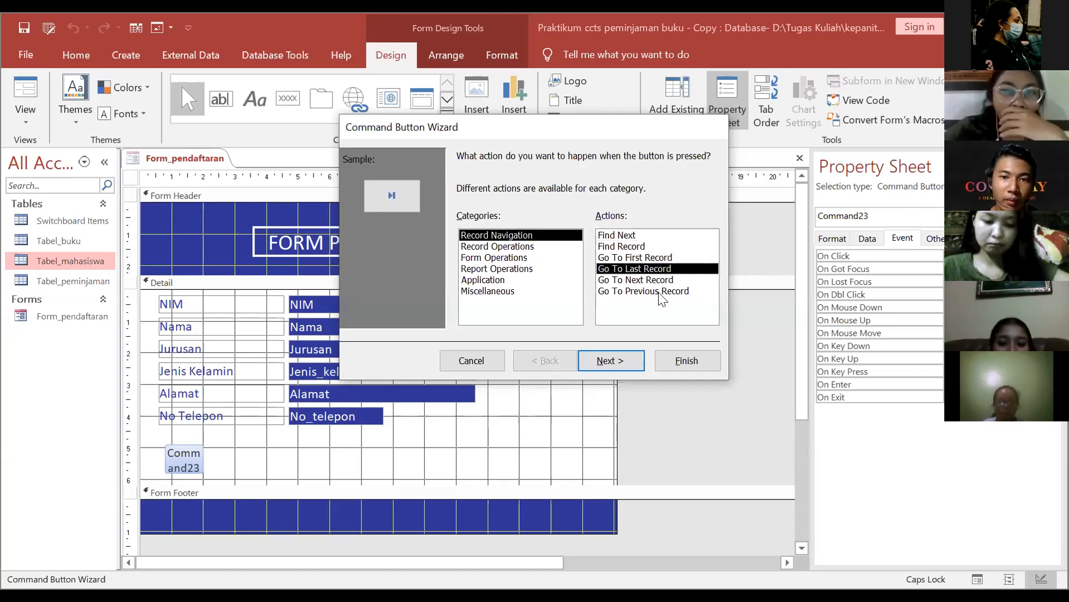
left_click(661, 292)
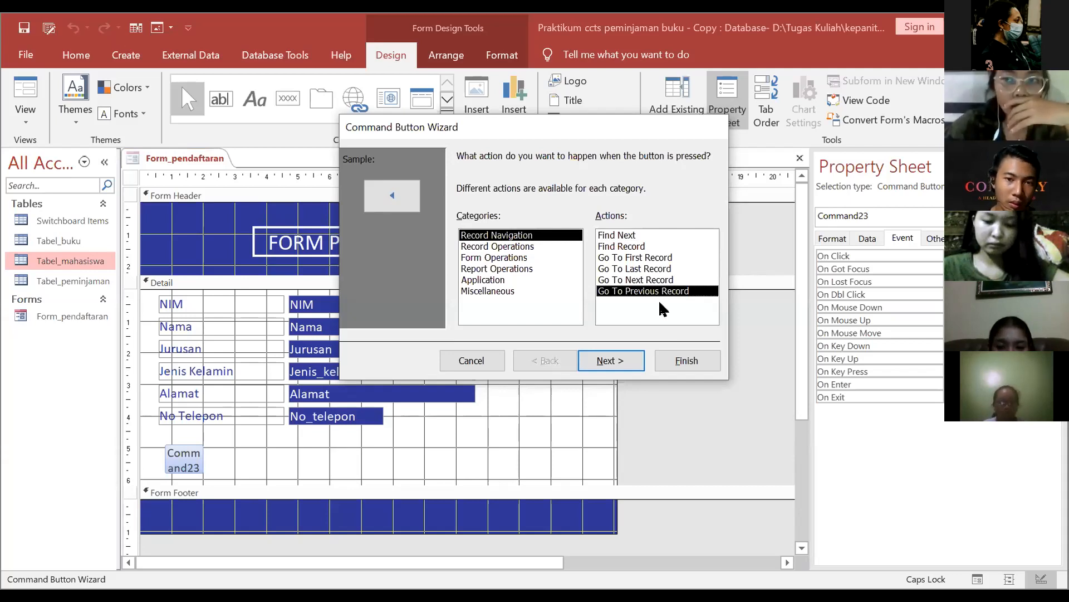
Step: Give the button the left-arrow picture, finish the wizard, and nudge it slightly up
left_click(608, 362)
left_click(486, 225)
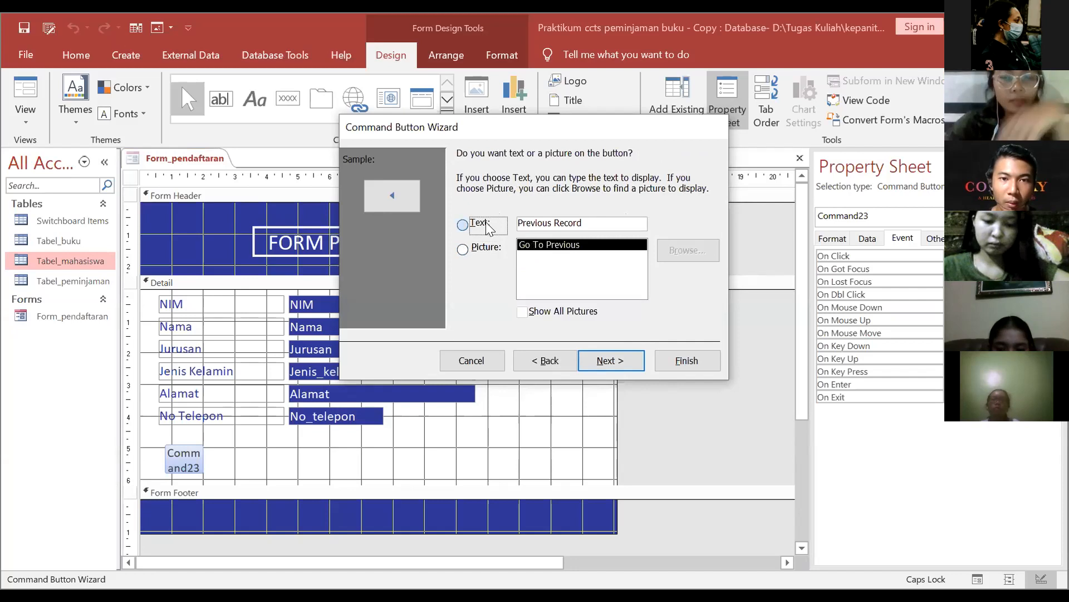
left_click(484, 251)
left_click(474, 225)
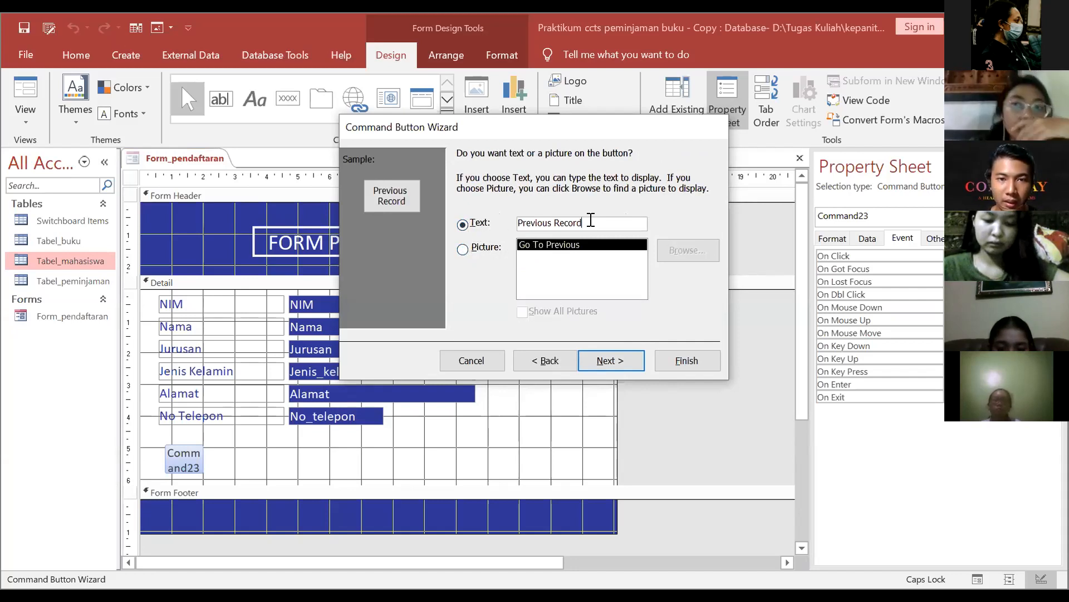
left_click(486, 249)
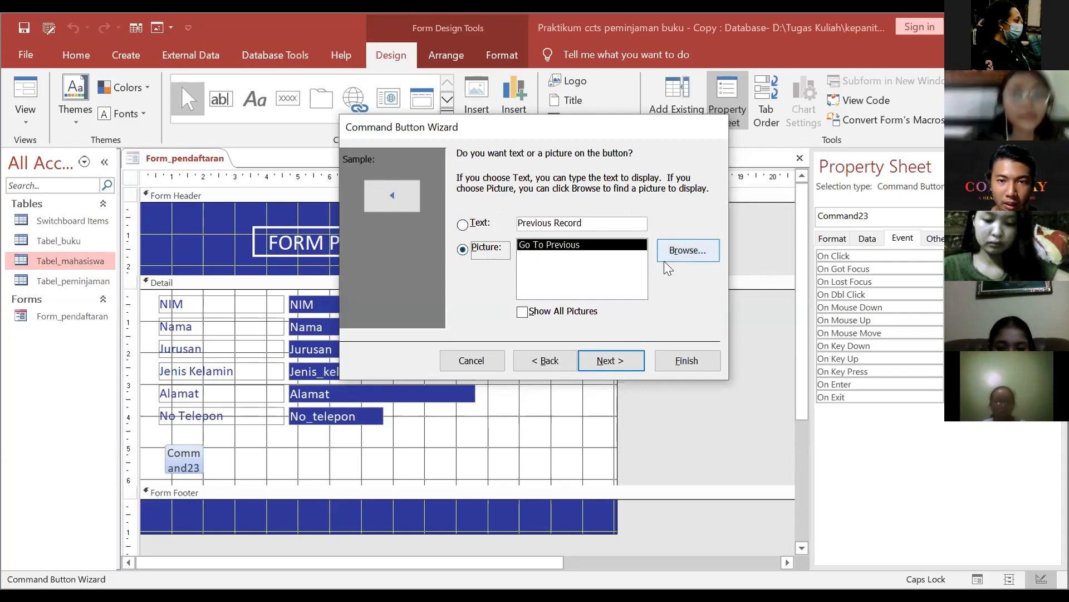
left_click(469, 225)
left_click(498, 250)
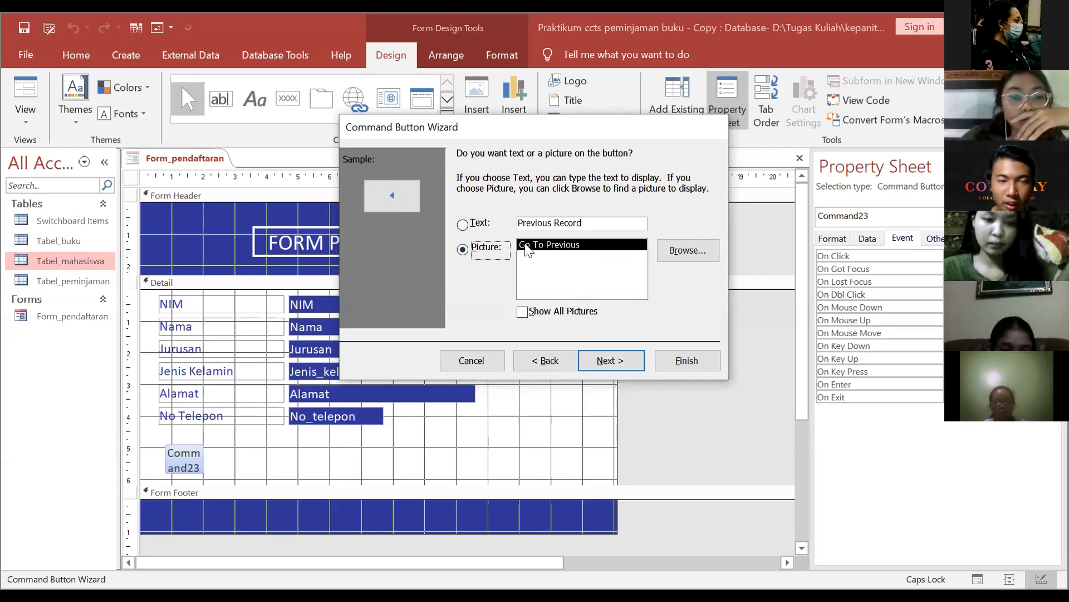
left_click(611, 361)
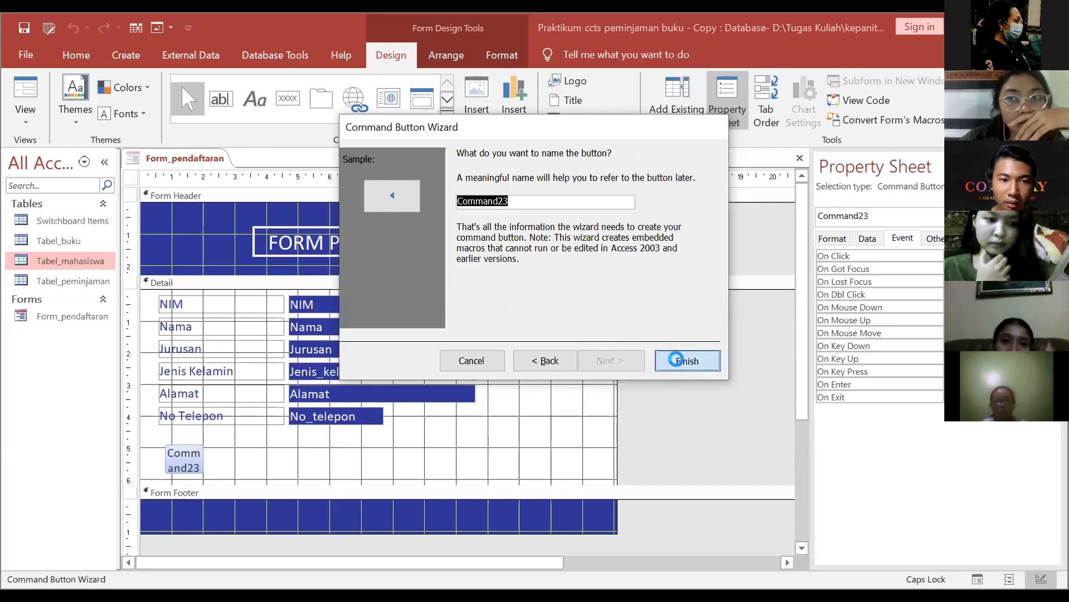
left_click(684, 360)
left_click_drag(190, 443, 198, 436)
left_click(310, 457)
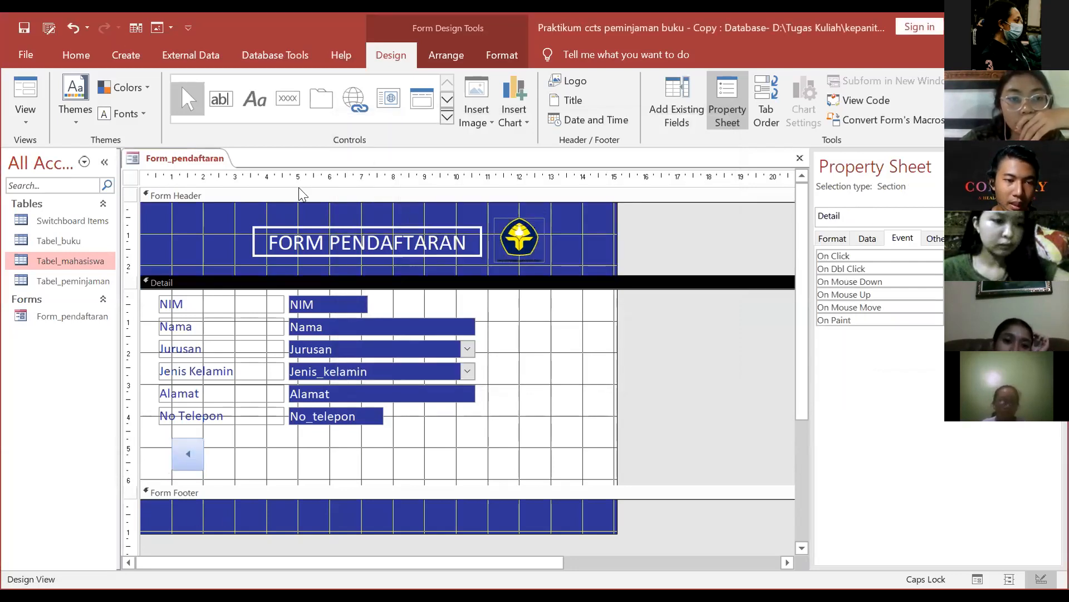
Step: Draw a second button beside the arrow and set it to Record Operations > Delete Record
left_click(447, 119)
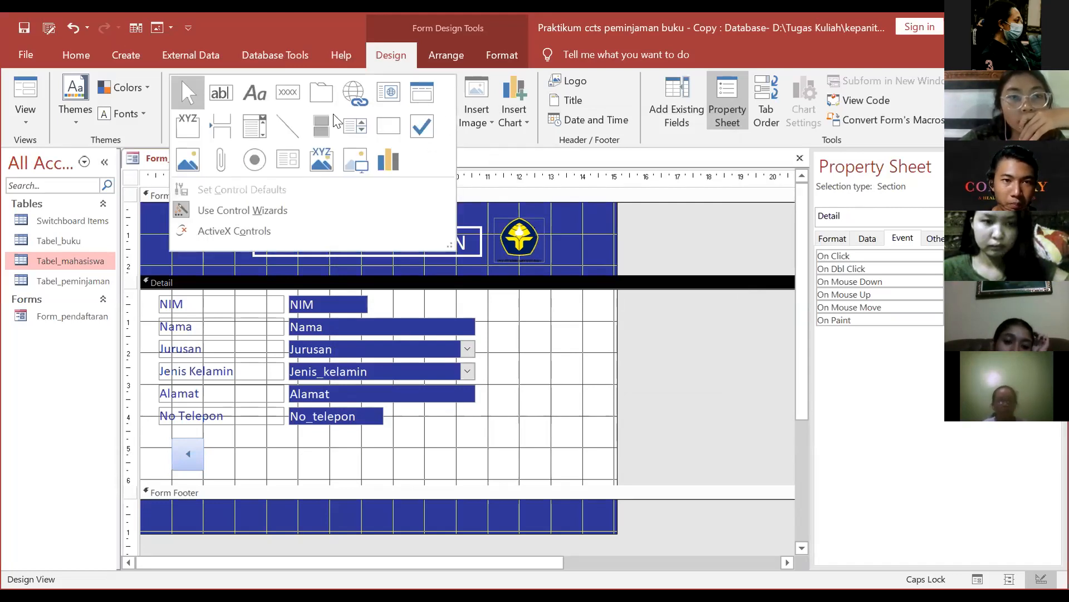
left_click(288, 92)
left_click_drag(258, 468, 262, 471)
left_click(515, 258)
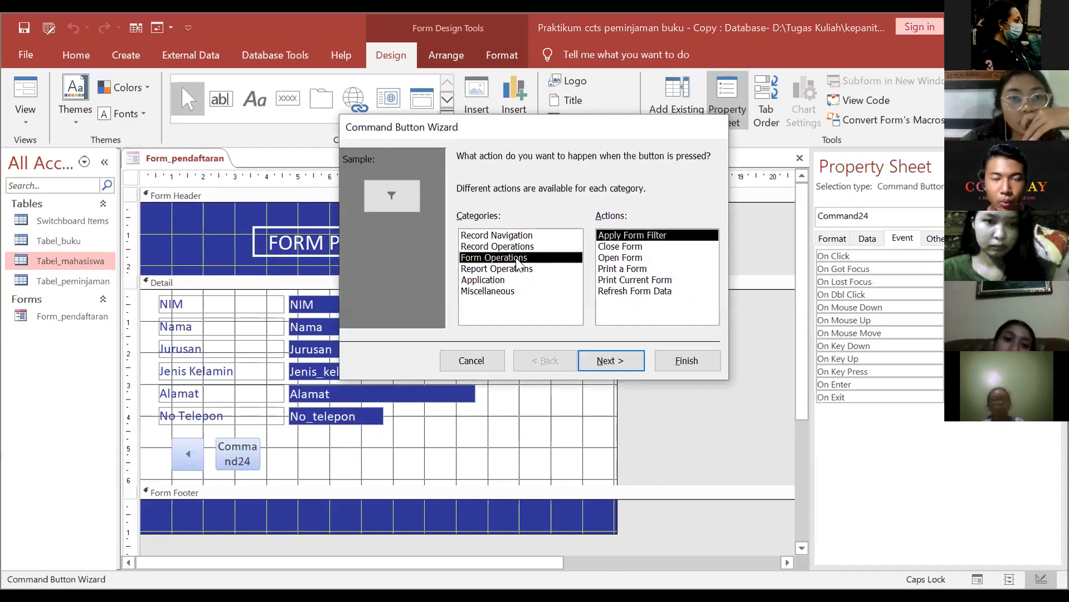
left_click(510, 269)
left_click(501, 257)
left_click(501, 247)
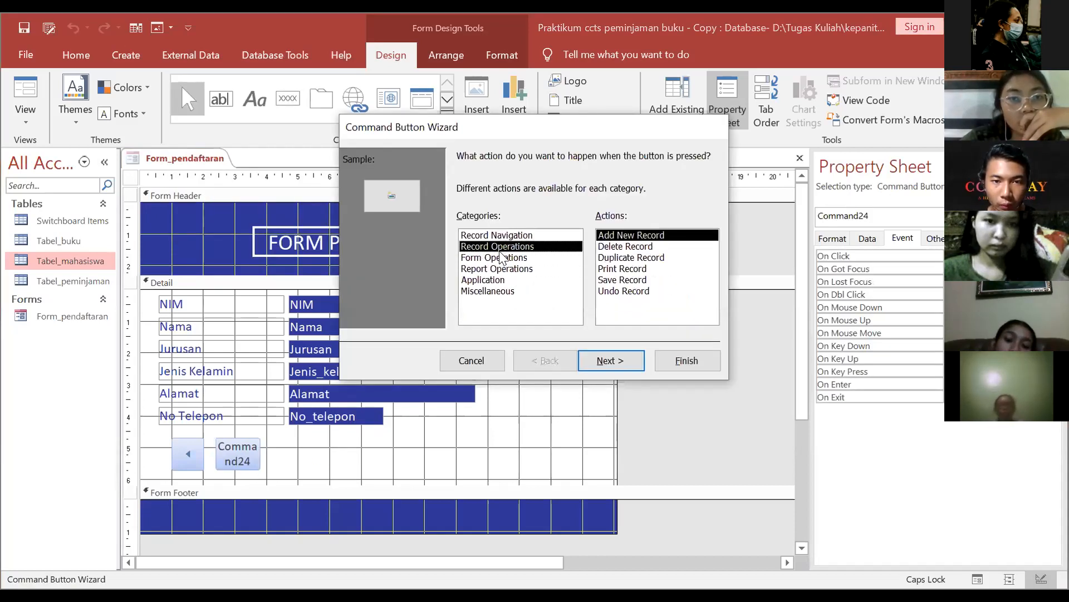
left_click(625, 248)
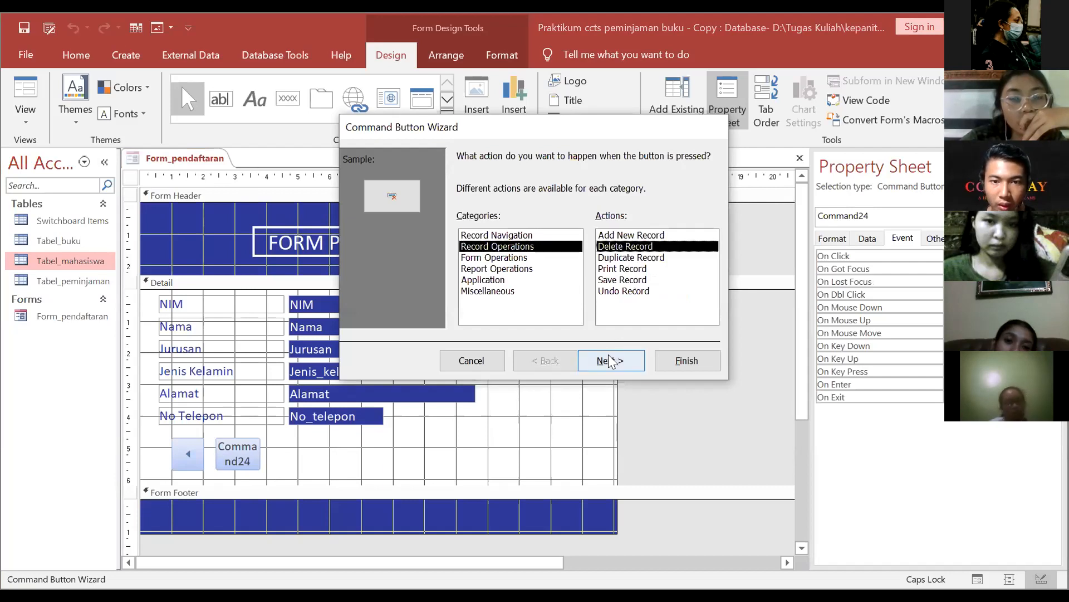
left_click(611, 361)
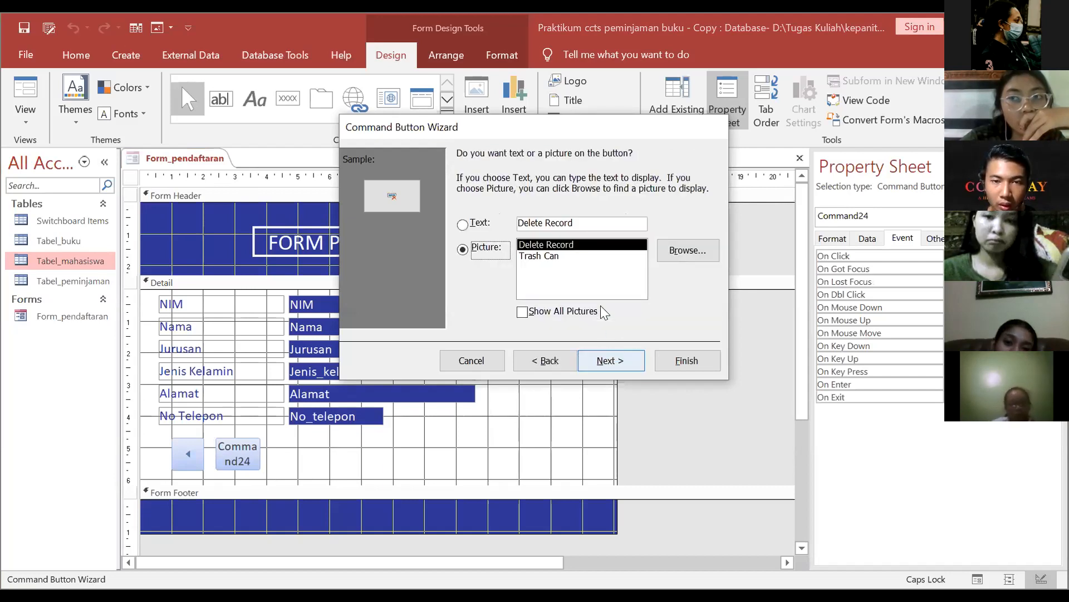
Step: Caption the delete button 'Hapus', finish the wizard, and draw another button beside it
left_click(577, 218)
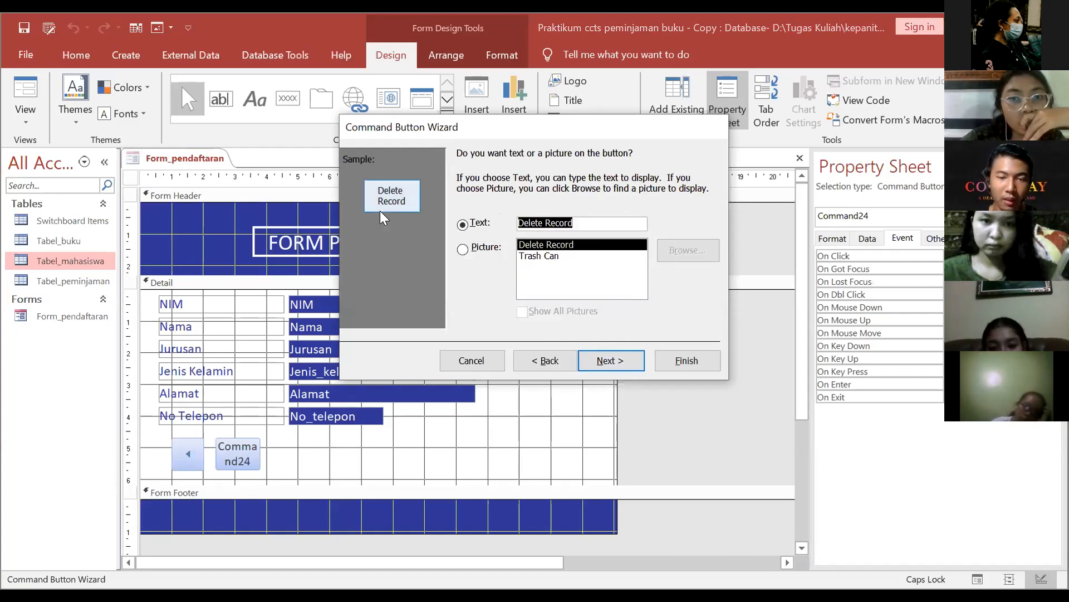
key("BackSpace")
type("hA")
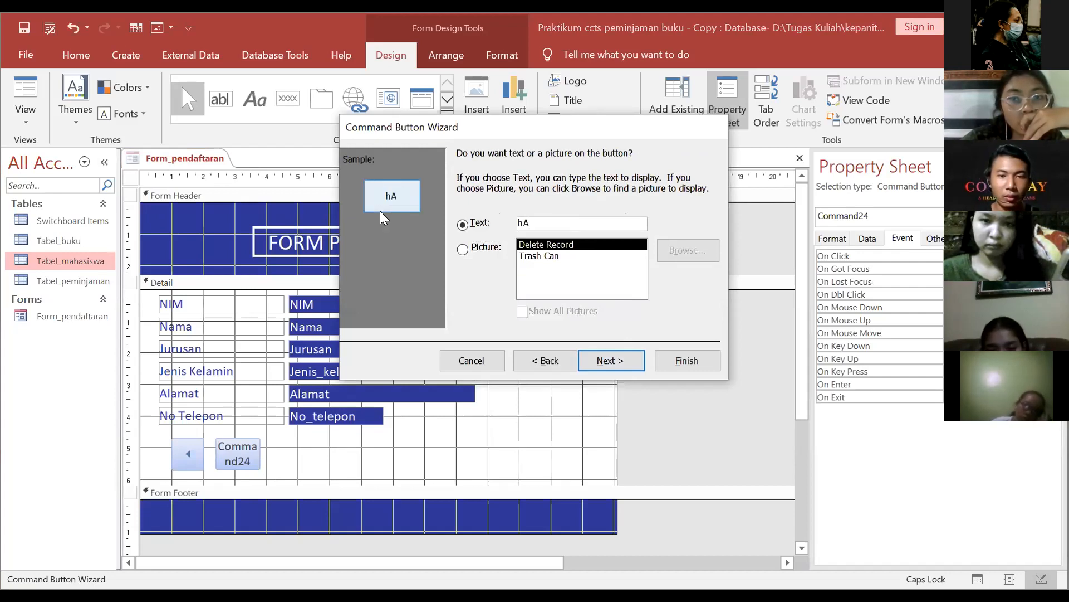
key("BackSpace")
key("BackSpace")
key("Caps_Lock")
type("Hapus")
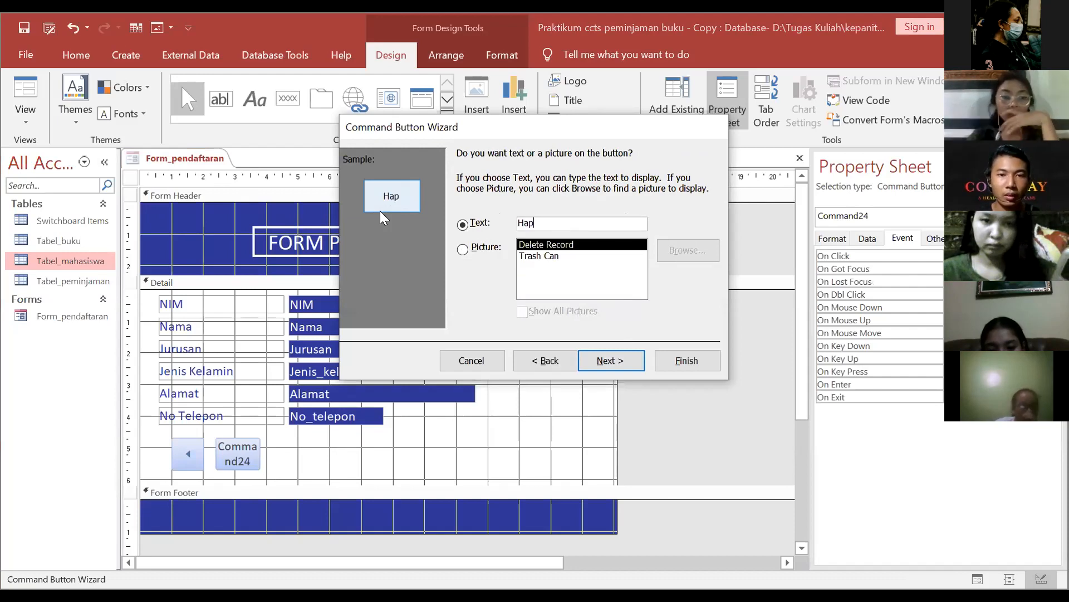
left_click(602, 361)
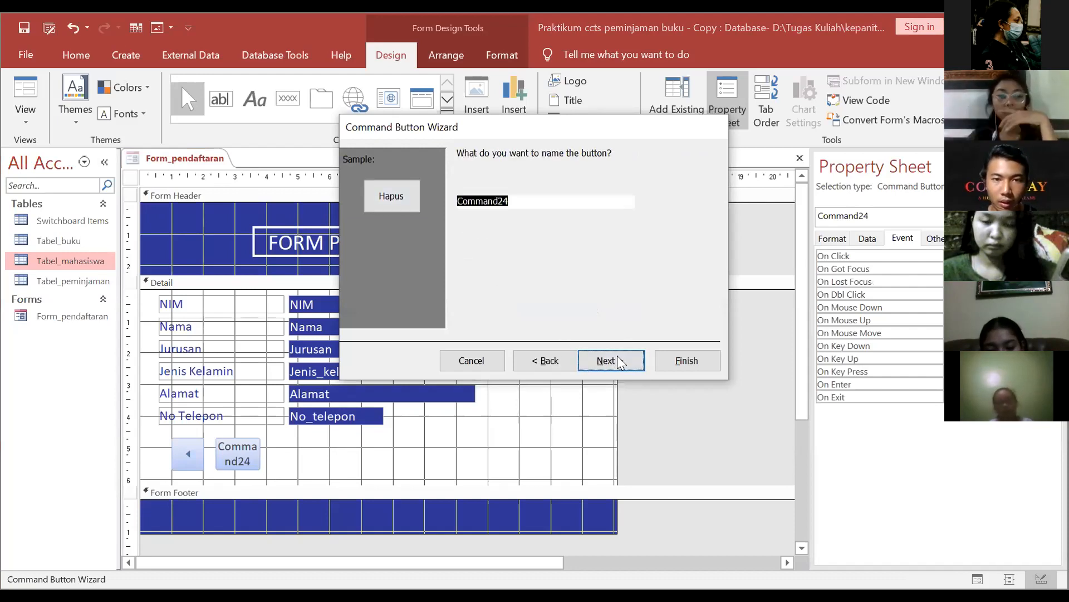
key("Return")
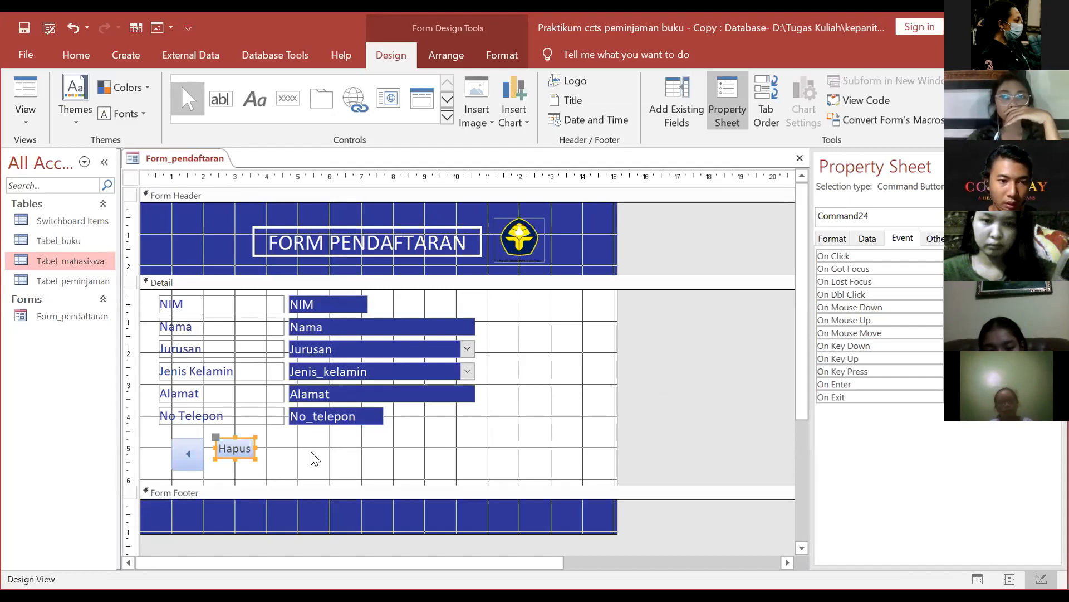
left_click(312, 316)
left_click(287, 106)
left_click_drag(266, 440, 304, 458)
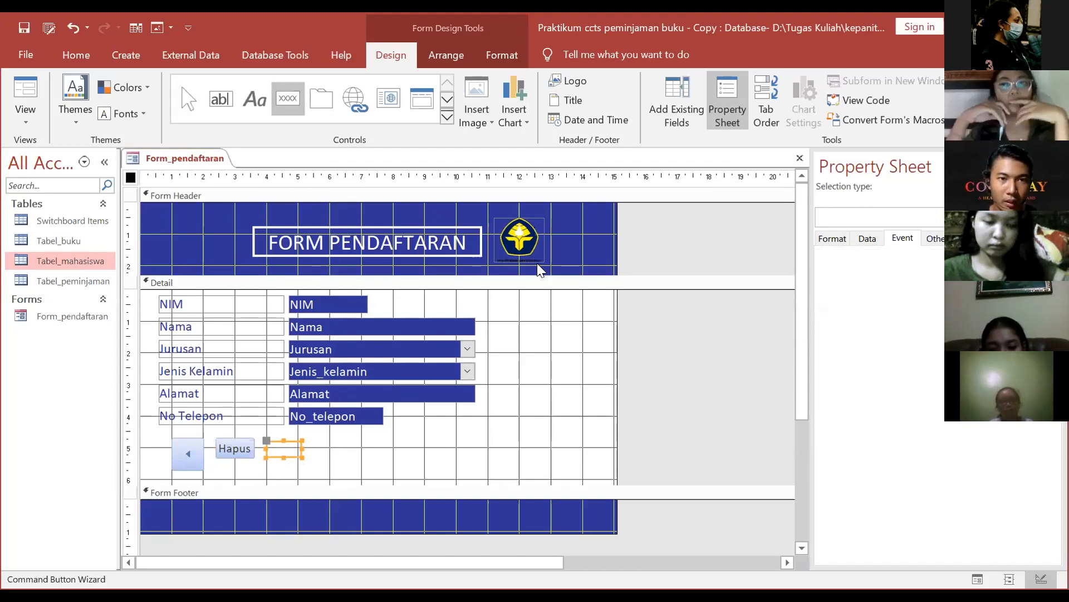
Step: Make the new button a Save Record action captioned 'Daftarkan', then place another button to its right
left_click(514, 247)
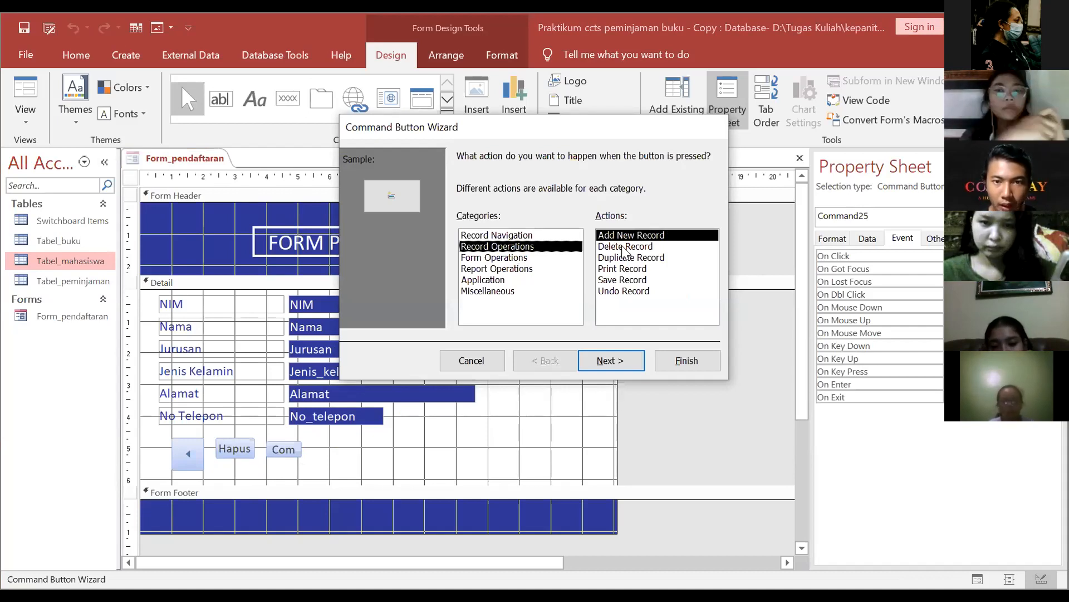
left_click(627, 281)
left_click(611, 360)
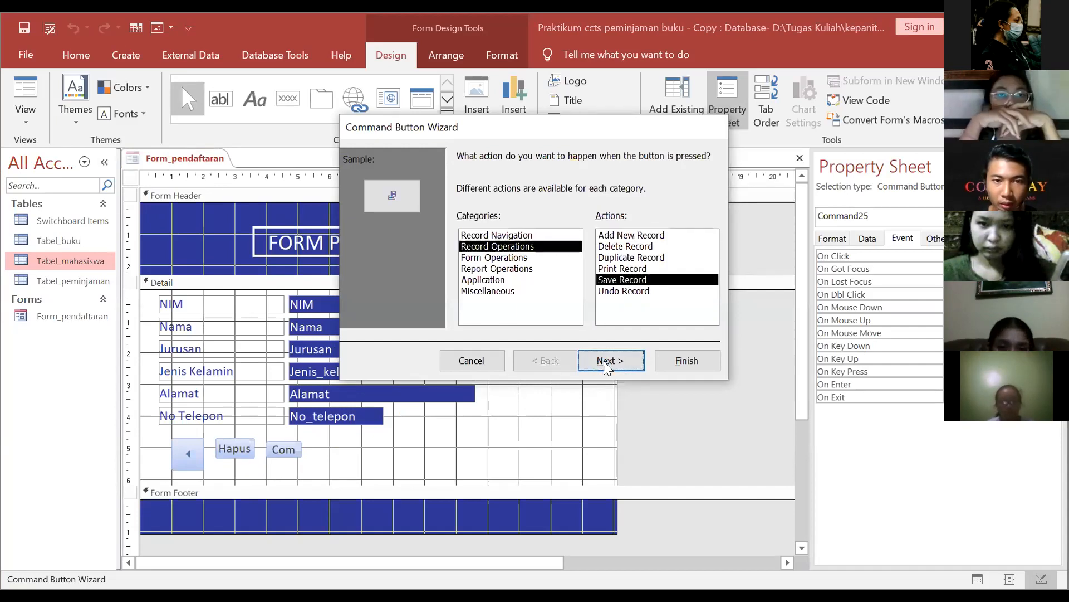
left_click_drag(579, 225, 386, 209)
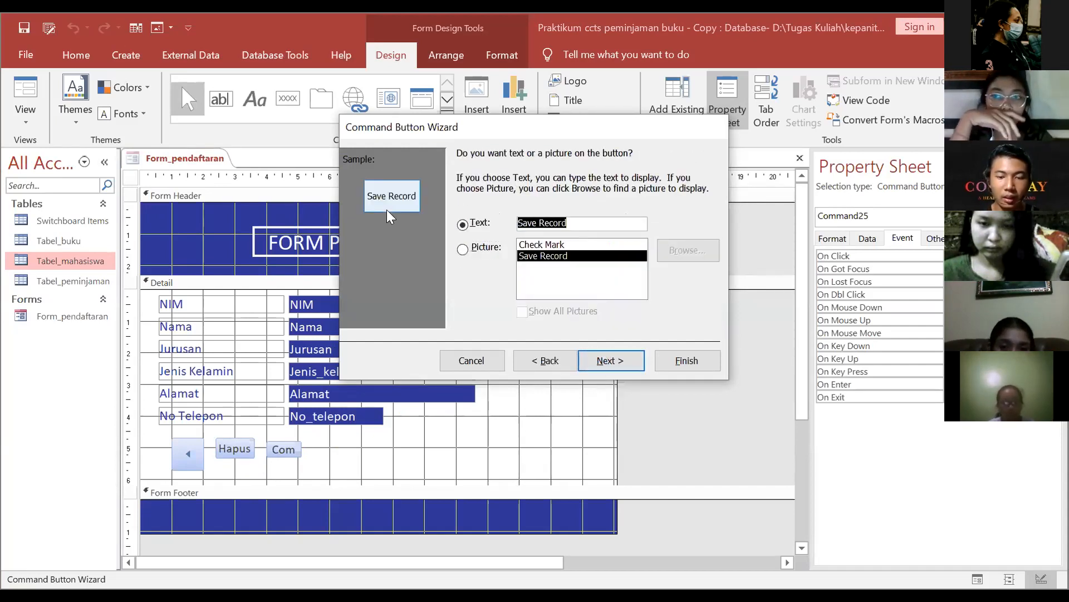
type("Daf")
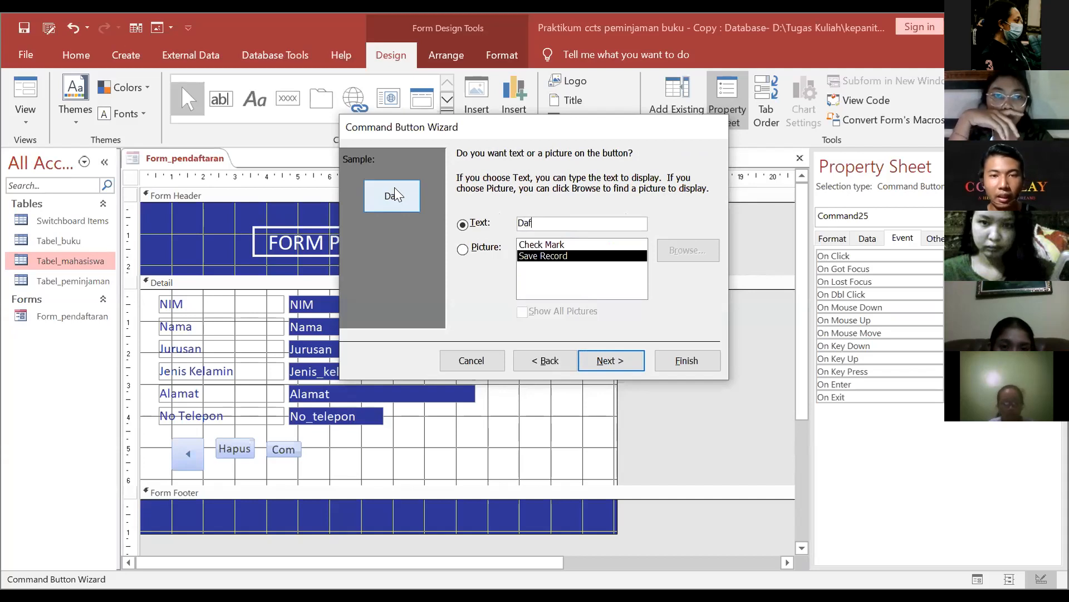
type("tarkan")
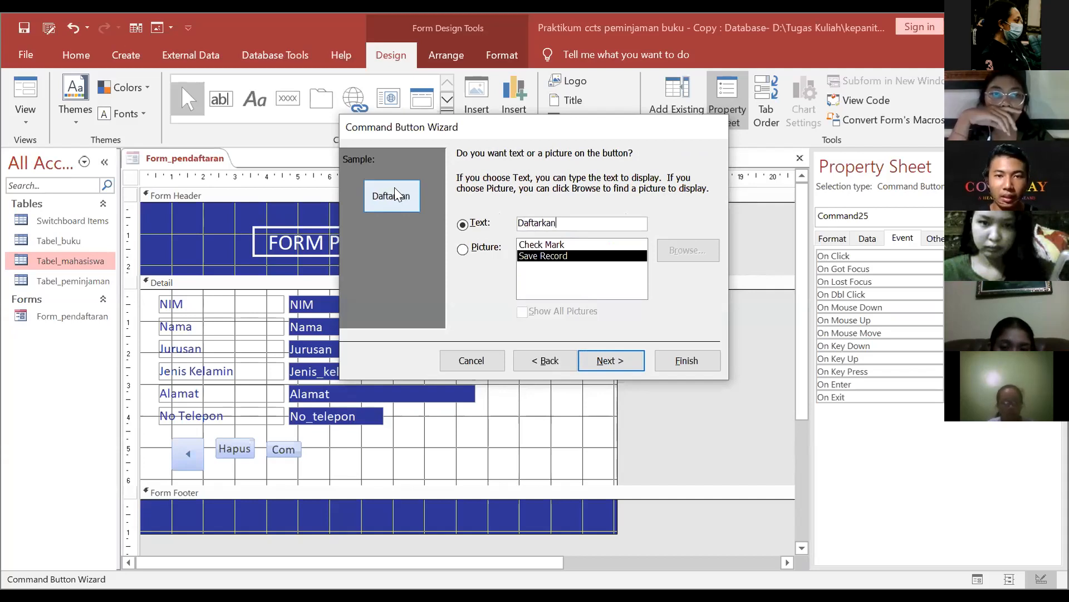
left_click(610, 360)
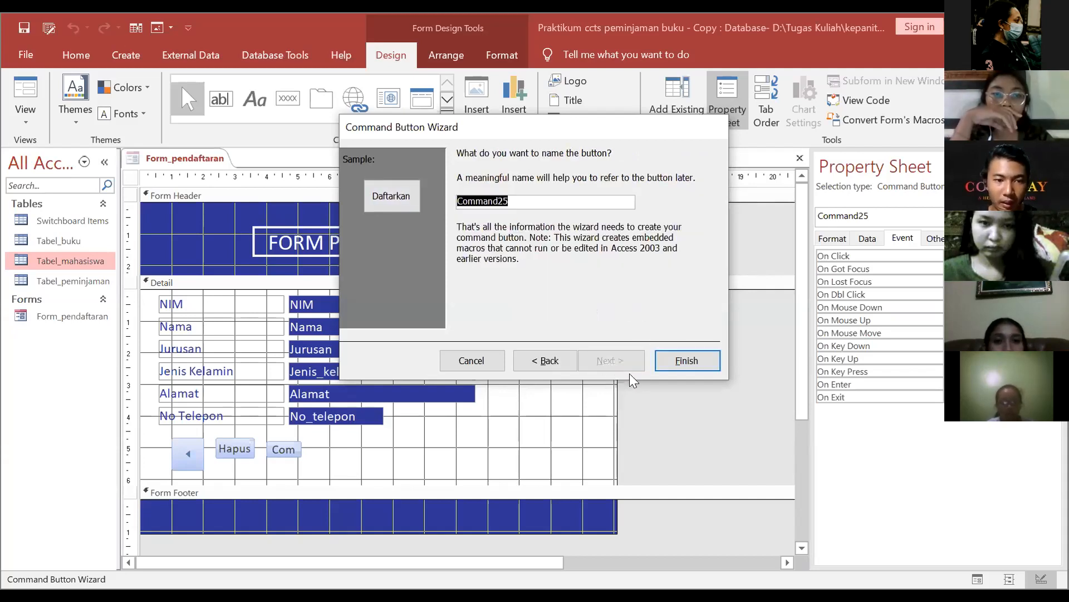
left_click(668, 362)
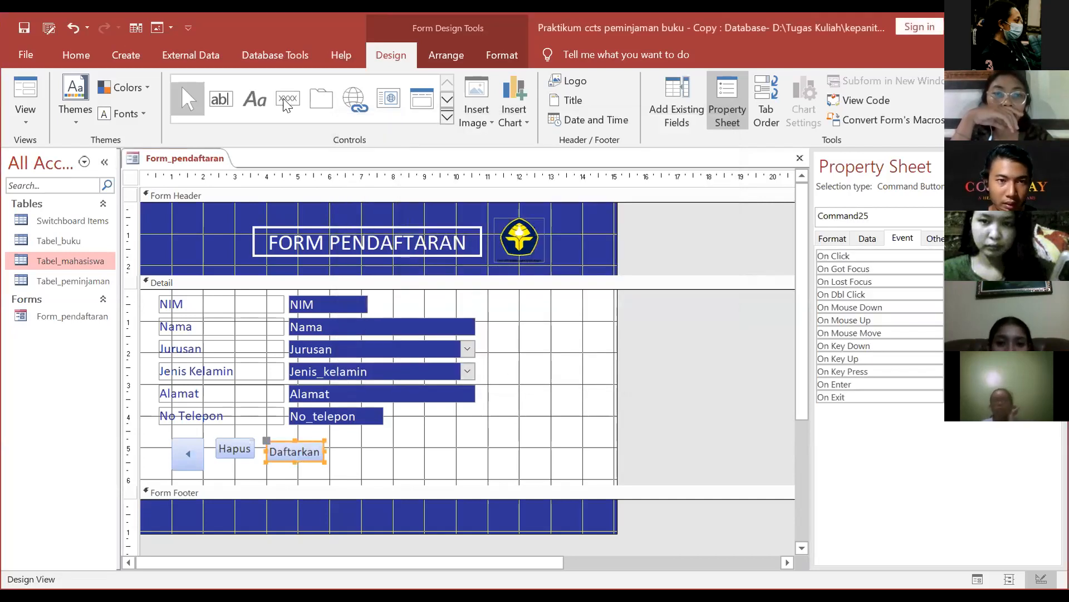
left_click(335, 444)
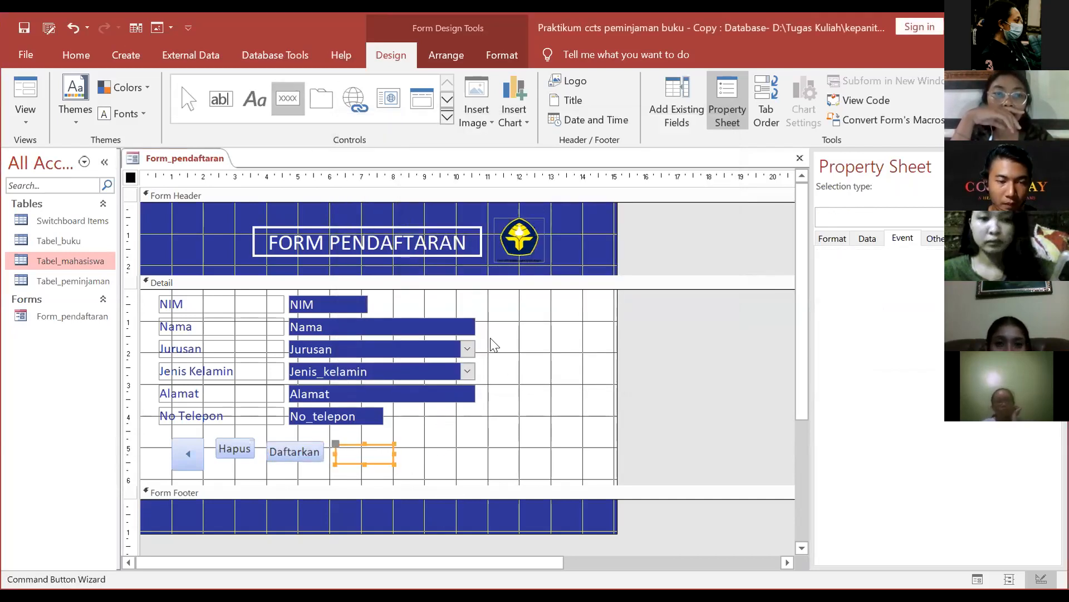
Step: Set the new button's action to Record Operations > Add New Record
left_click(507, 248)
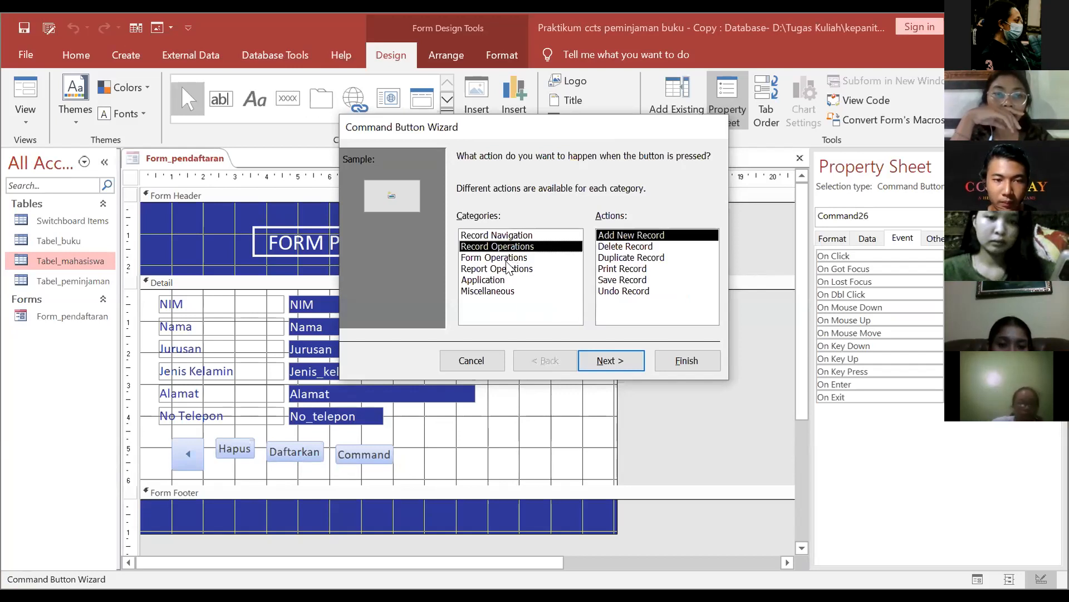
left_click(508, 269)
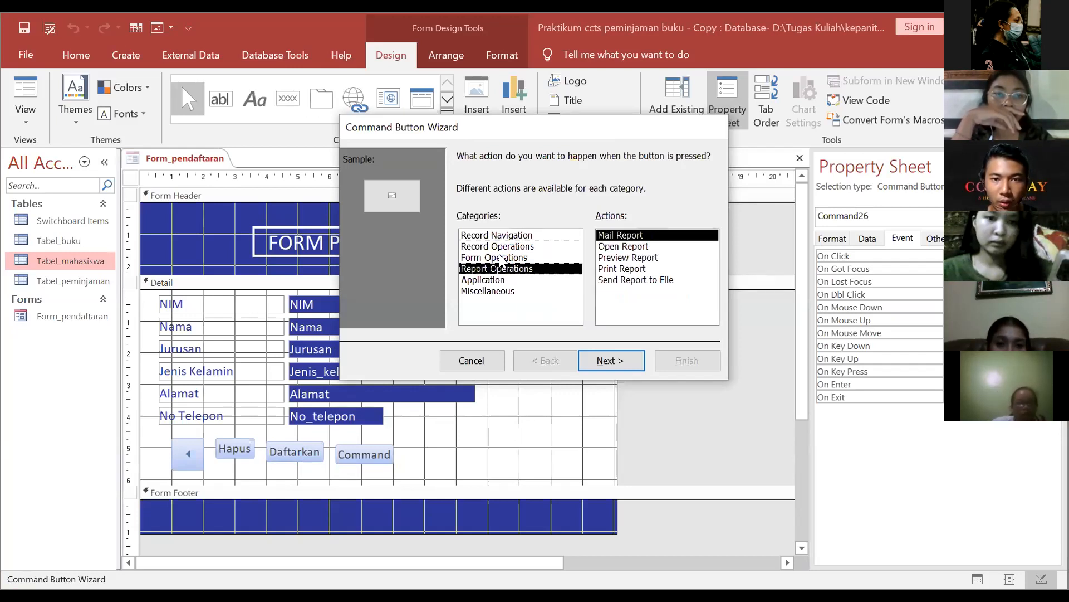
left_click(505, 257)
left_click(504, 247)
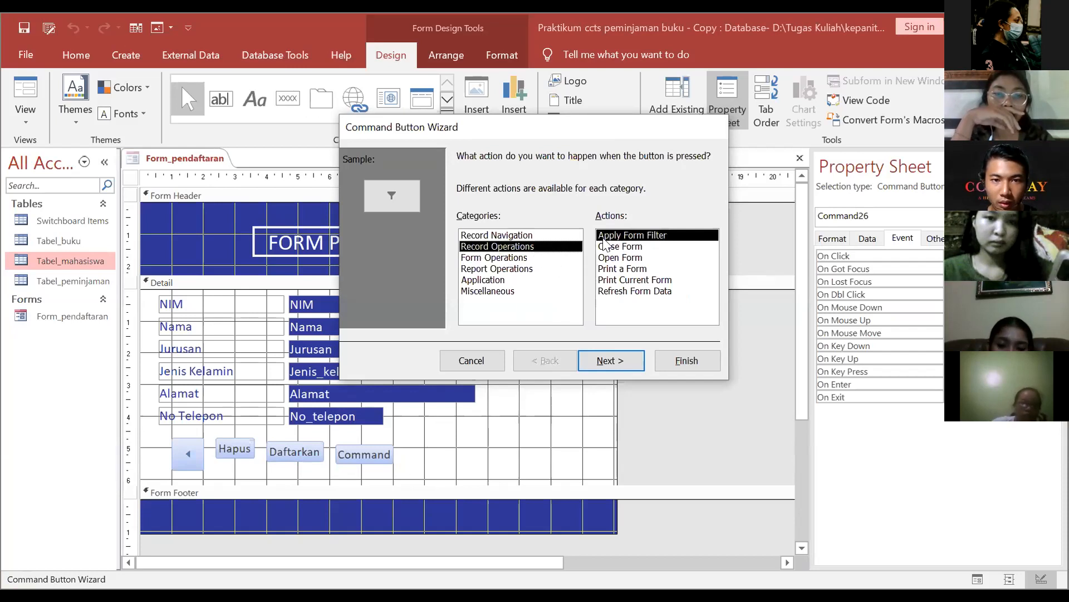
left_click(610, 361)
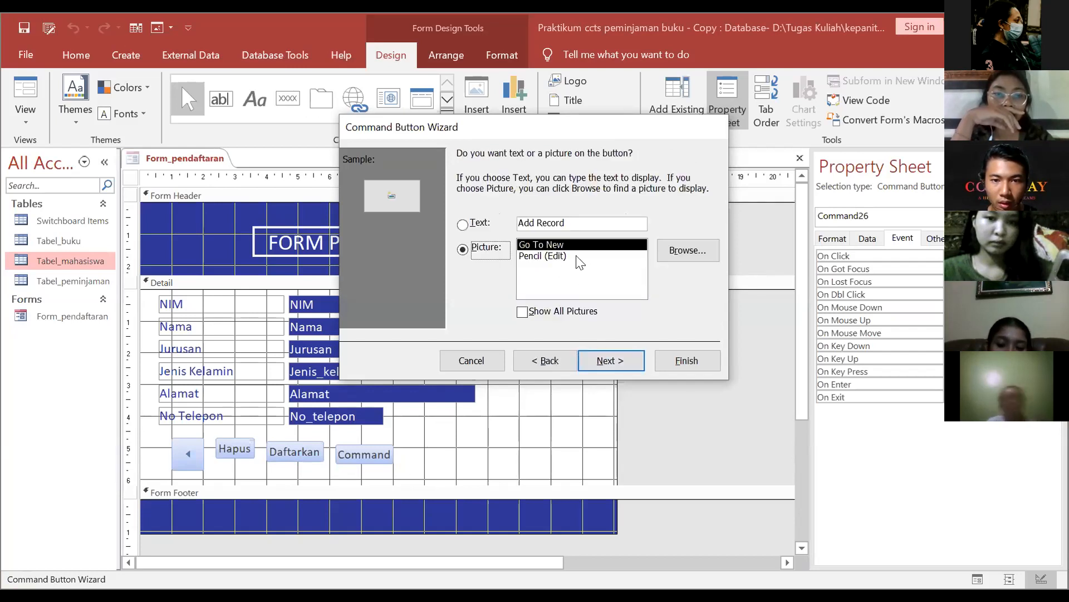
Step: Caption the button 'Tambah', finish it, and draw another button to its right
left_click(570, 224)
left_click_drag(570, 229, 477, 221)
type("Tambah")
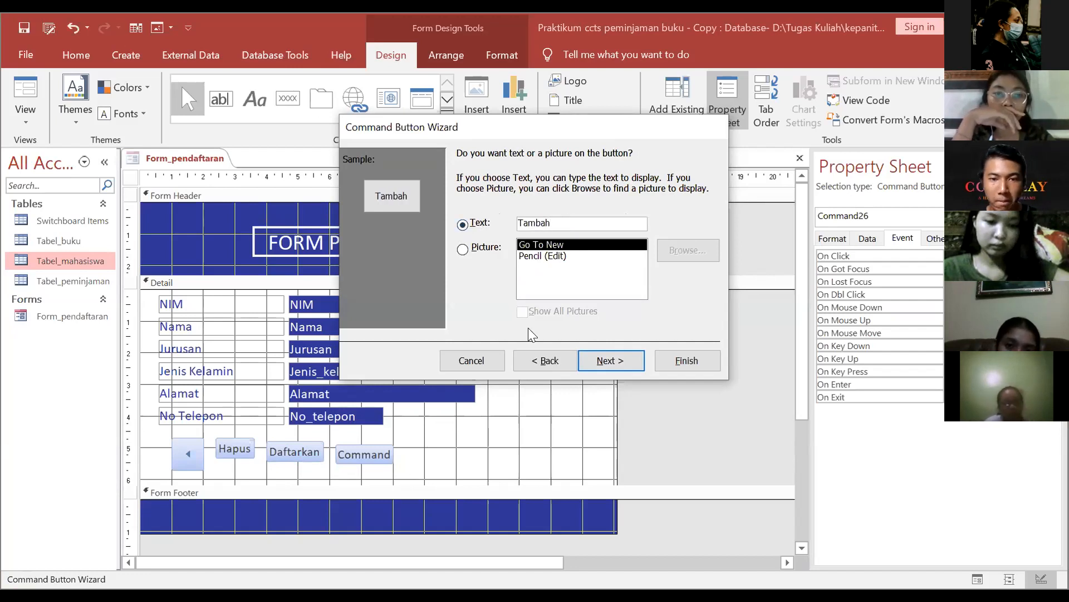
left_click(606, 361)
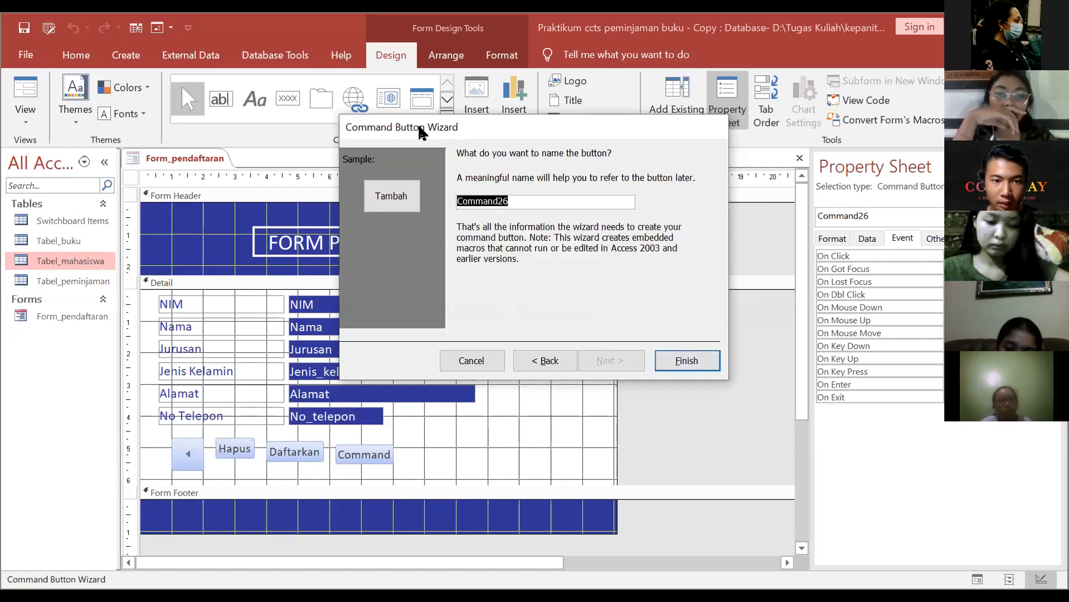
left_click(287, 98)
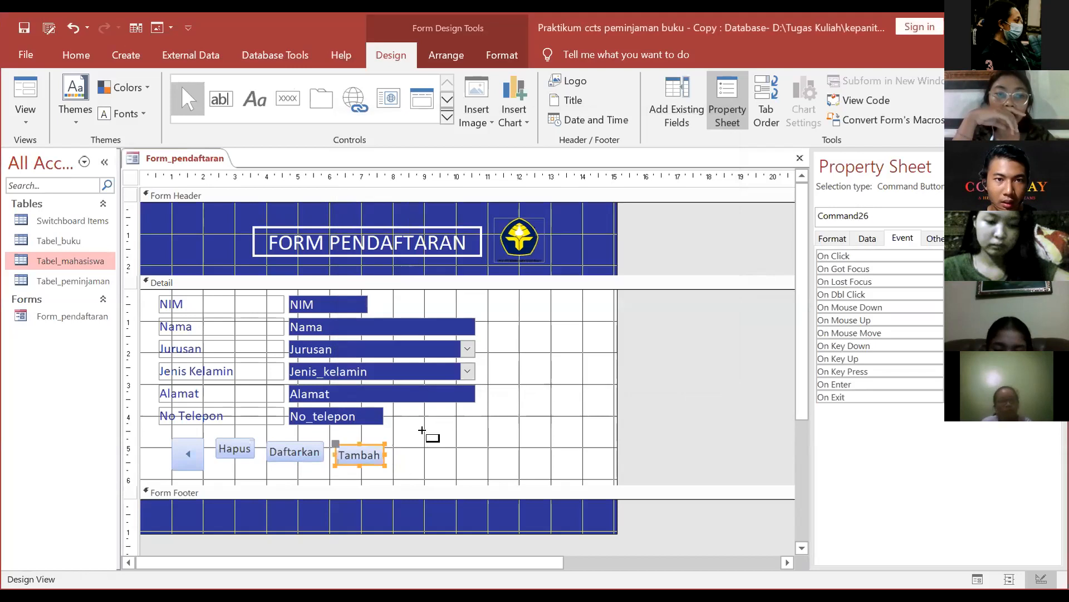
left_click_drag(398, 446, 439, 464)
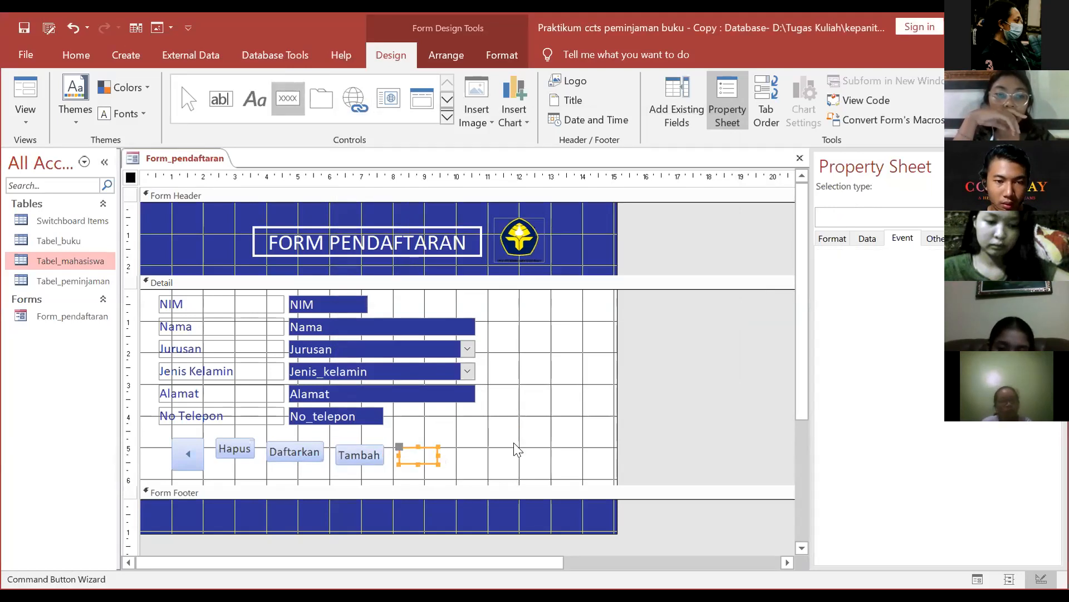
Step: Make the new button Go To Next Record, keeping the default arrow picture
left_click(515, 269)
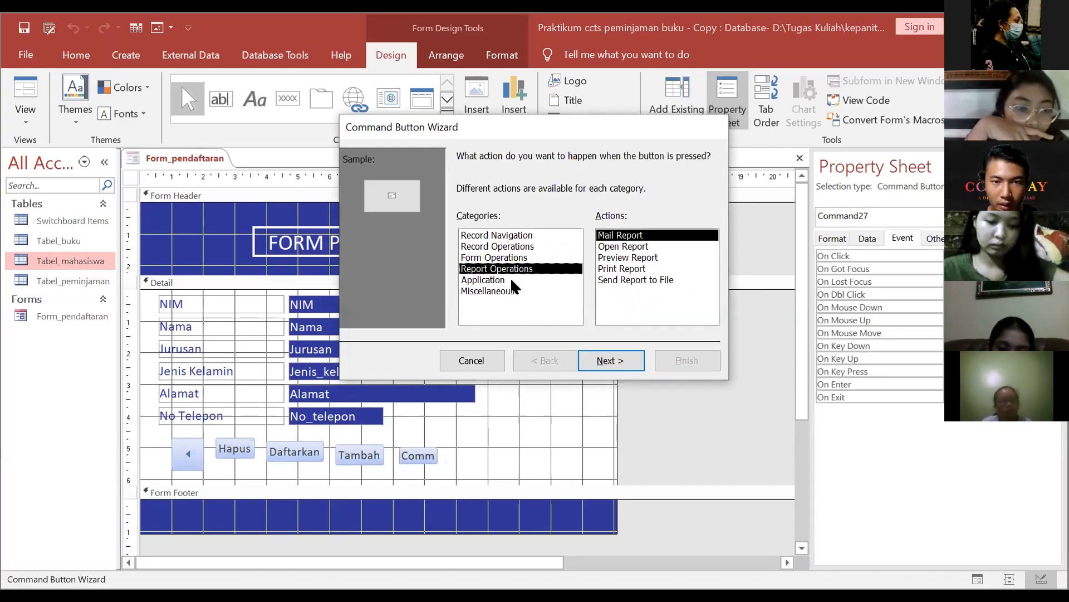
left_click(497, 236)
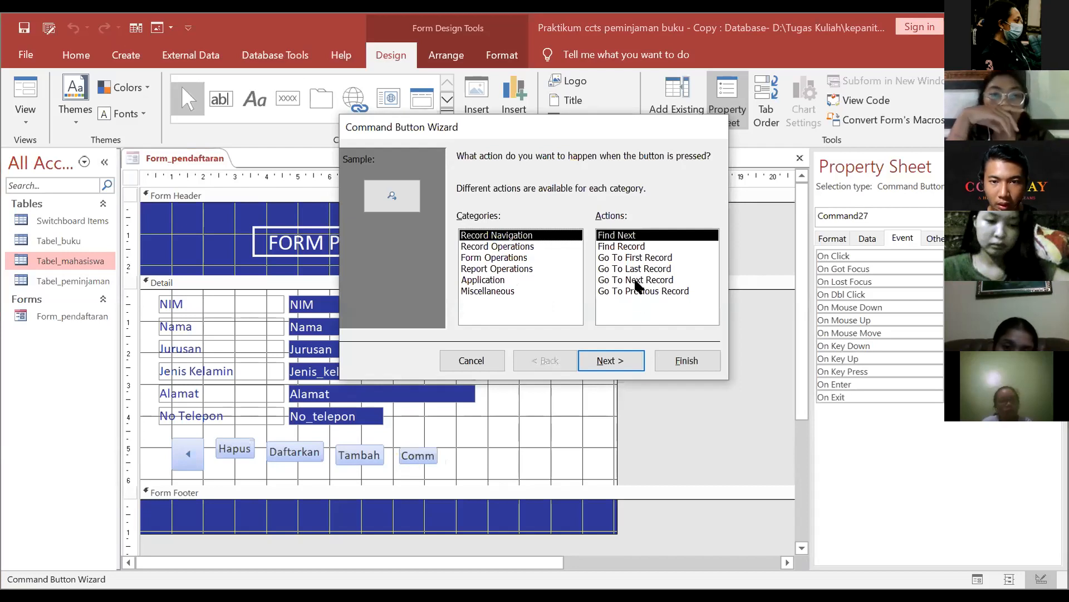
left_click(639, 281)
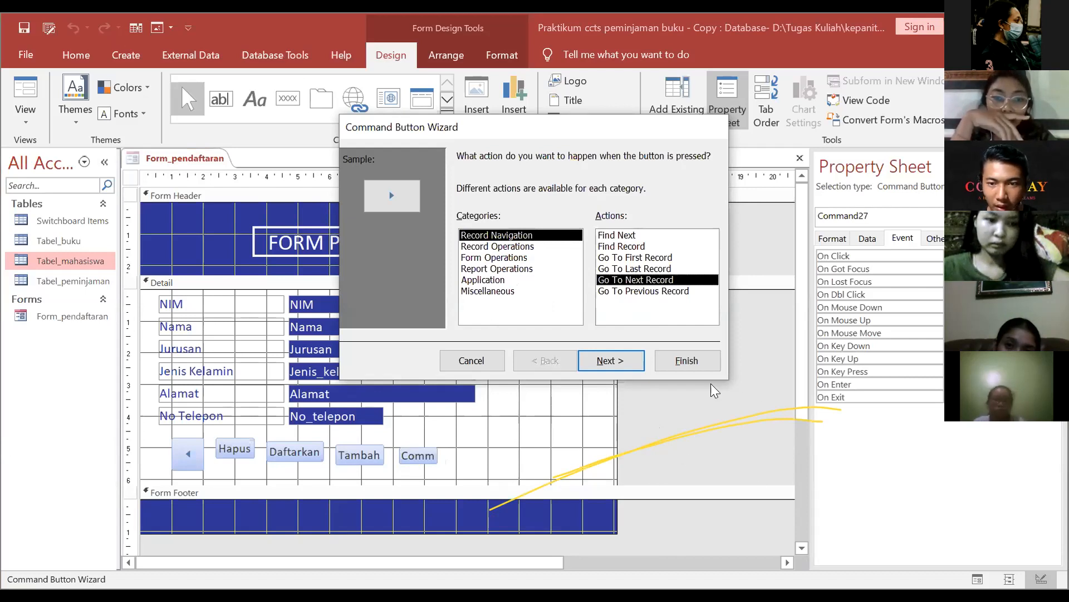
left_click(616, 363)
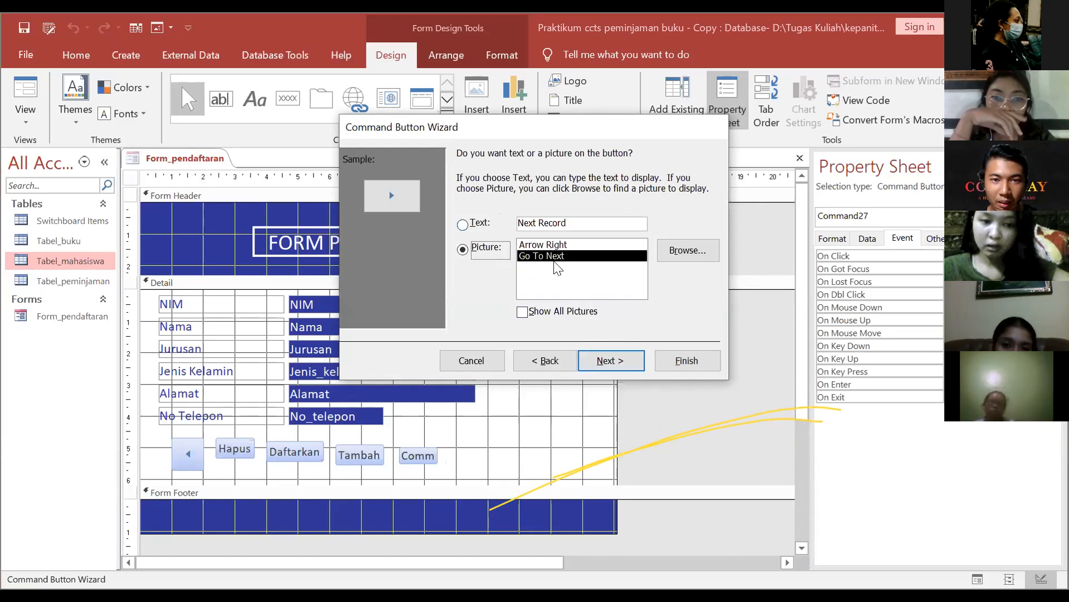
key("Return")
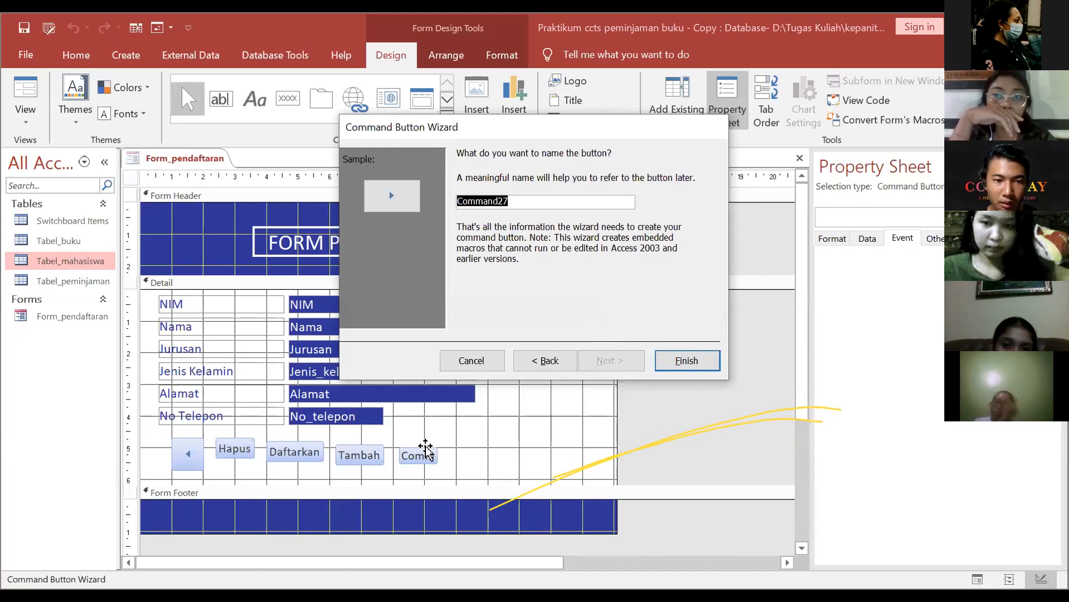
key("Return")
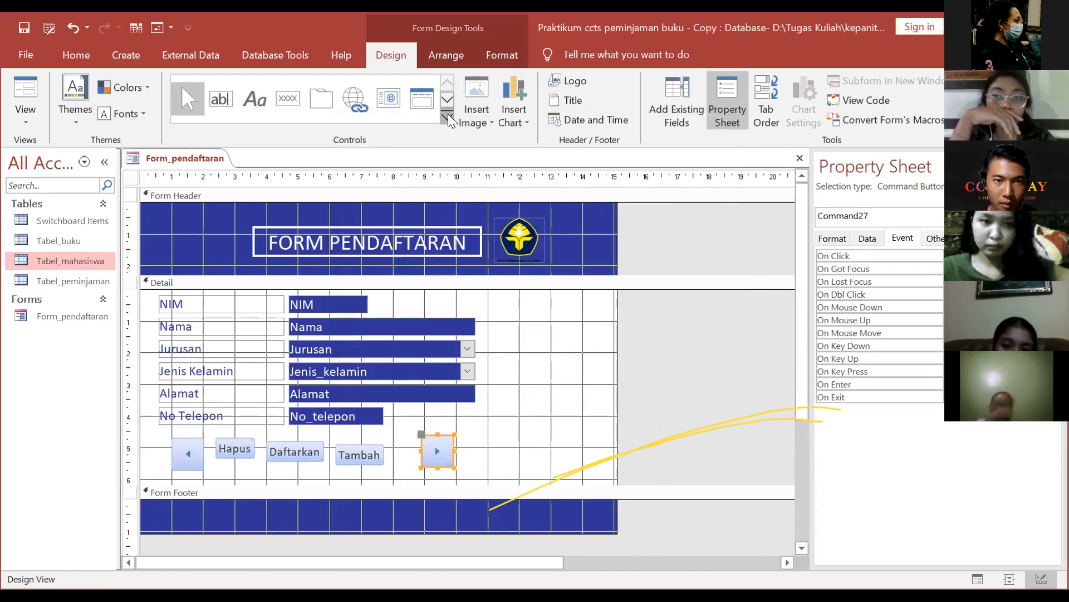
Step: Draw a button below Daftarkan and set it to Form Operations > Close Form
left_click(447, 117)
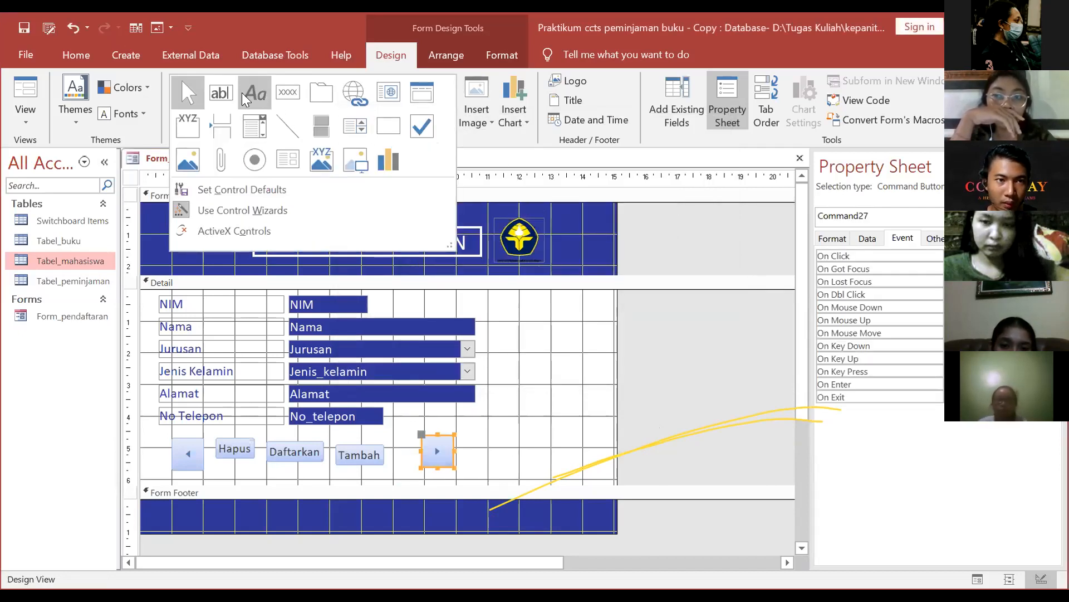
left_click_drag(278, 462, 325, 484)
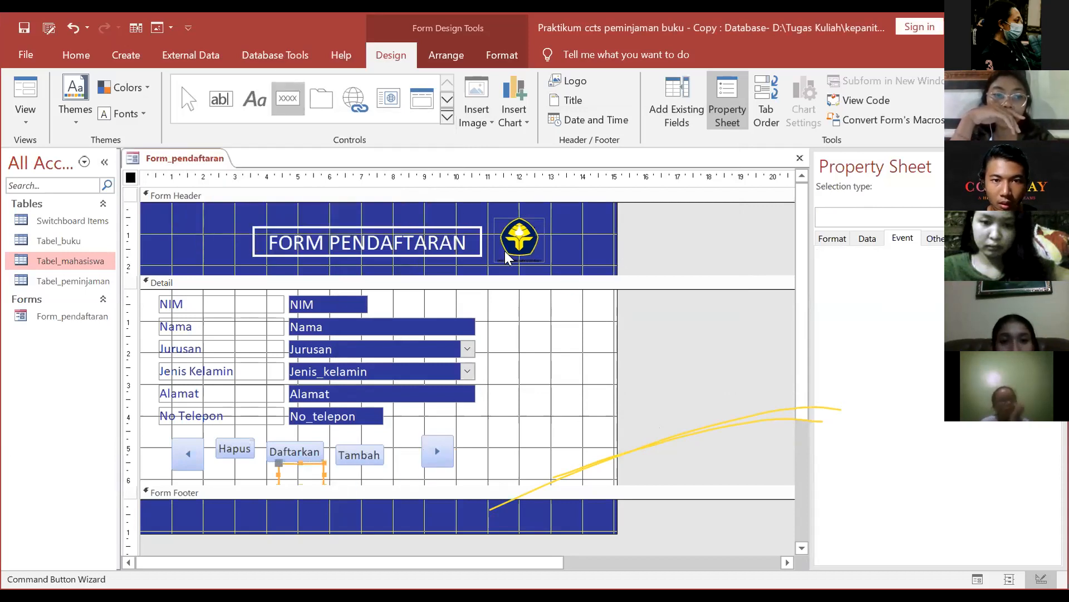
left_click(504, 258)
left_click(508, 247)
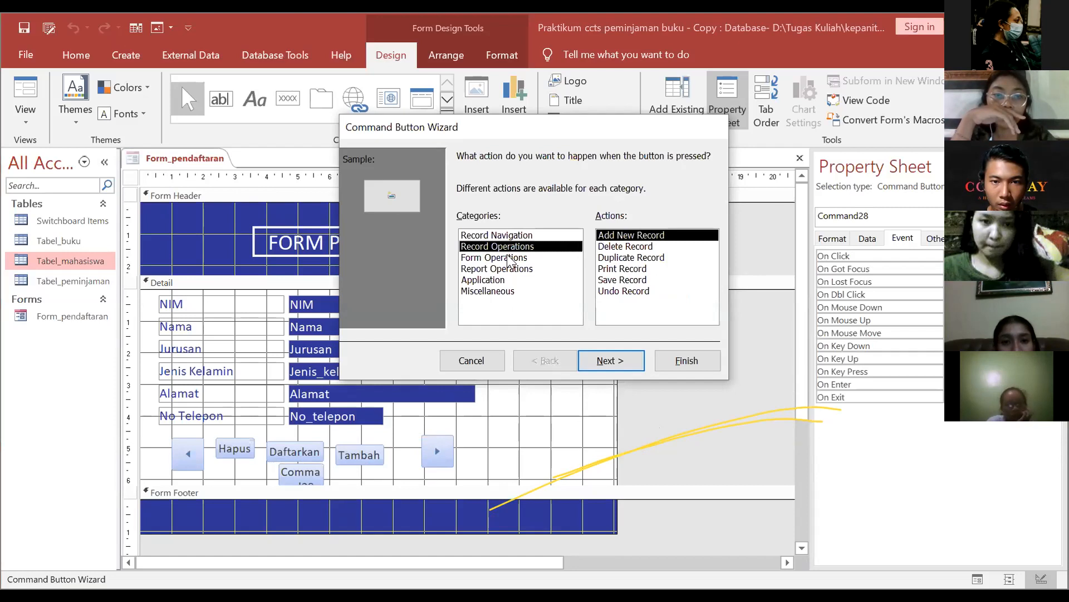
left_click(508, 258)
left_click(627, 247)
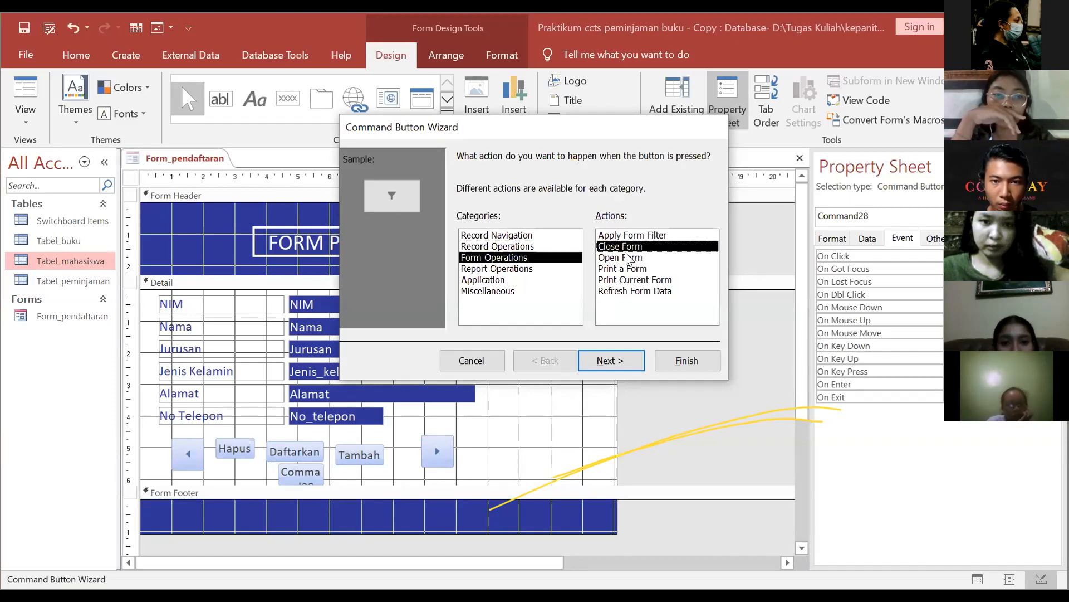
Step: Caption the Close Form button 'Tutup' and finish the wizard
left_click(613, 361)
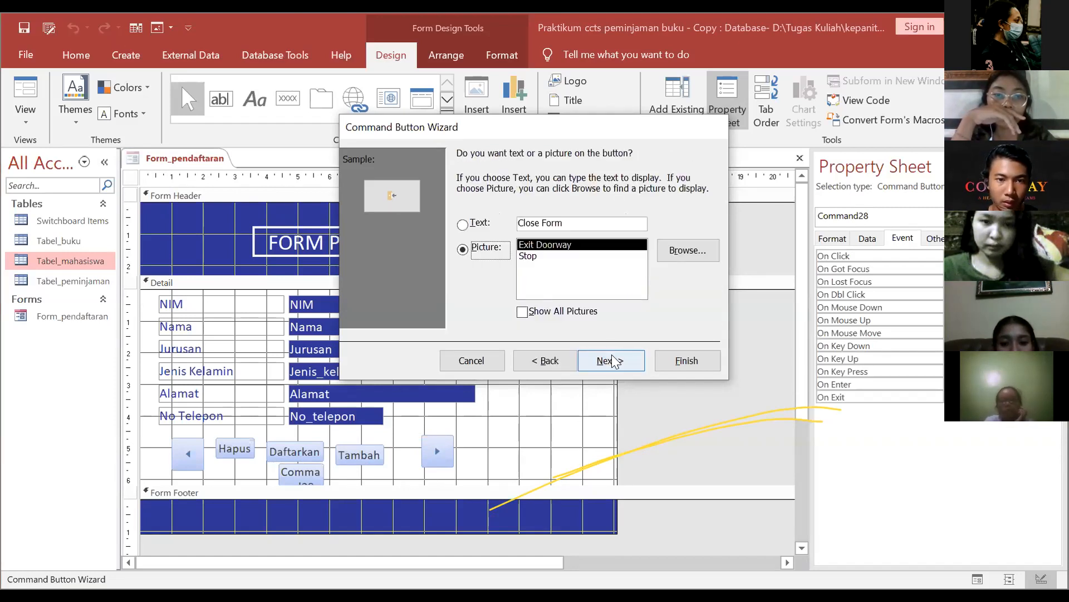
left_click(481, 225)
left_click_drag(560, 223, 422, 219)
type("Tutup")
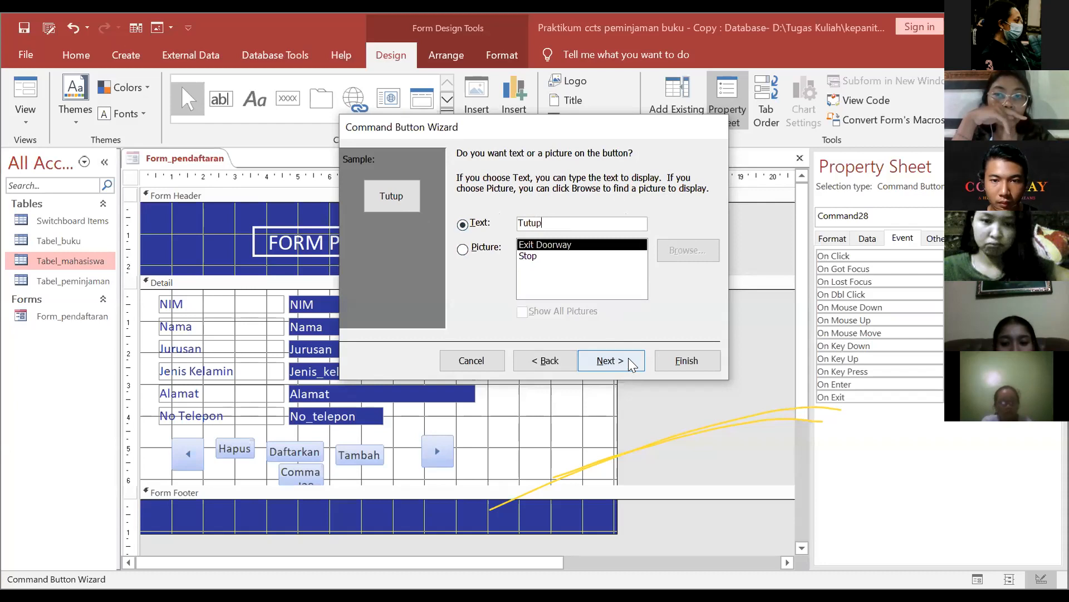
left_click(681, 363)
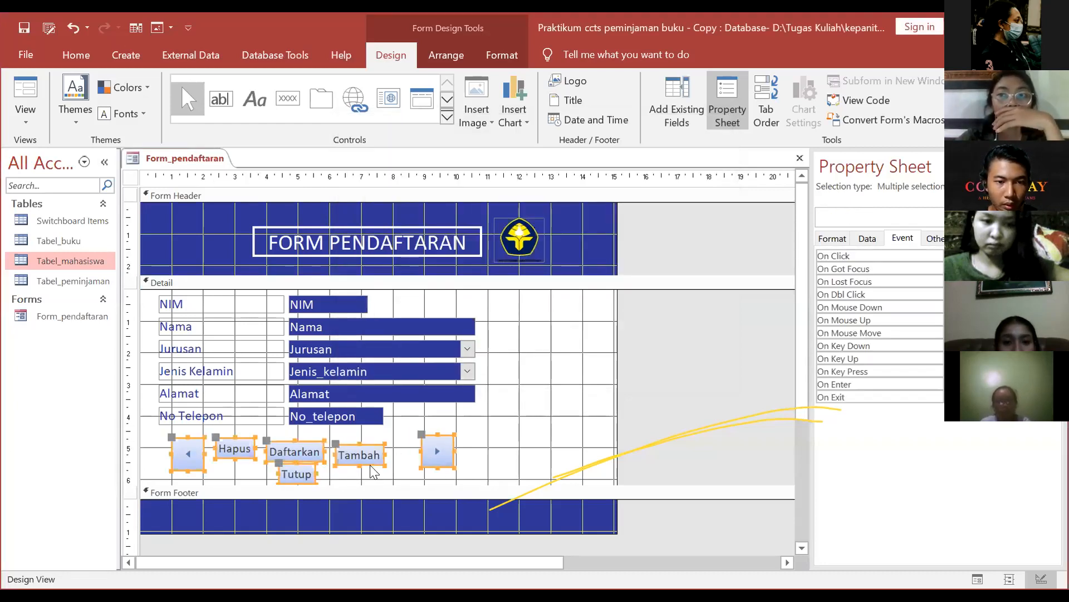
Step: Shrink the left-arrow button and shift Daftarkan and Tambah left to close the gaps
left_click(330, 475)
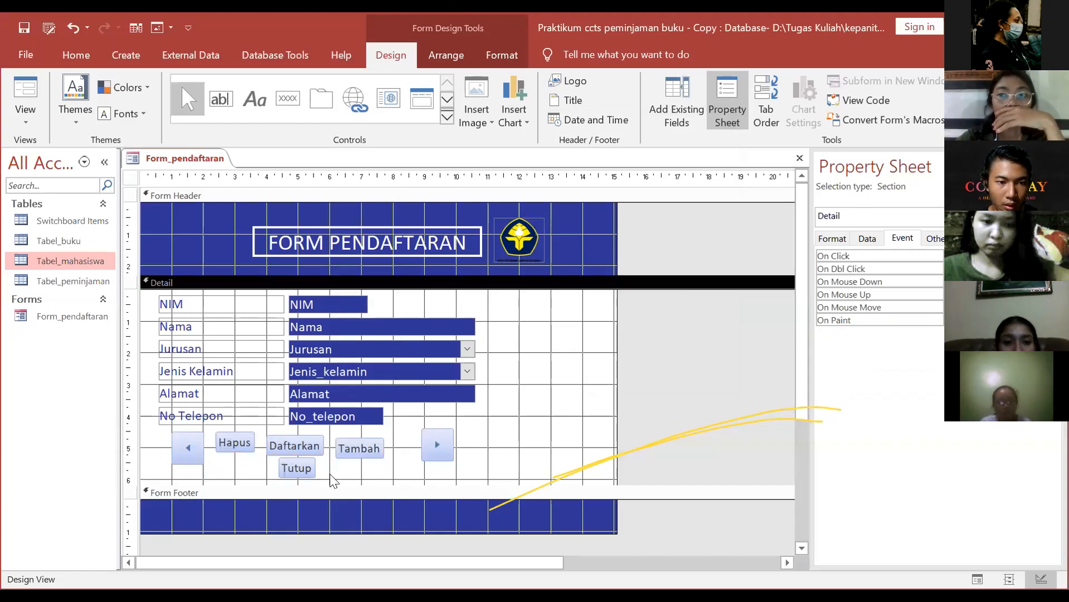
left_click(184, 449)
left_click_drag(202, 463, 239, 455)
left_click(239, 443)
left_click(312, 441)
mouse_move(317, 438)
left_mouse_down()
mouse_move(294, 434)
mouse_move(303, 450)
left_mouse_up()
left_click(368, 443)
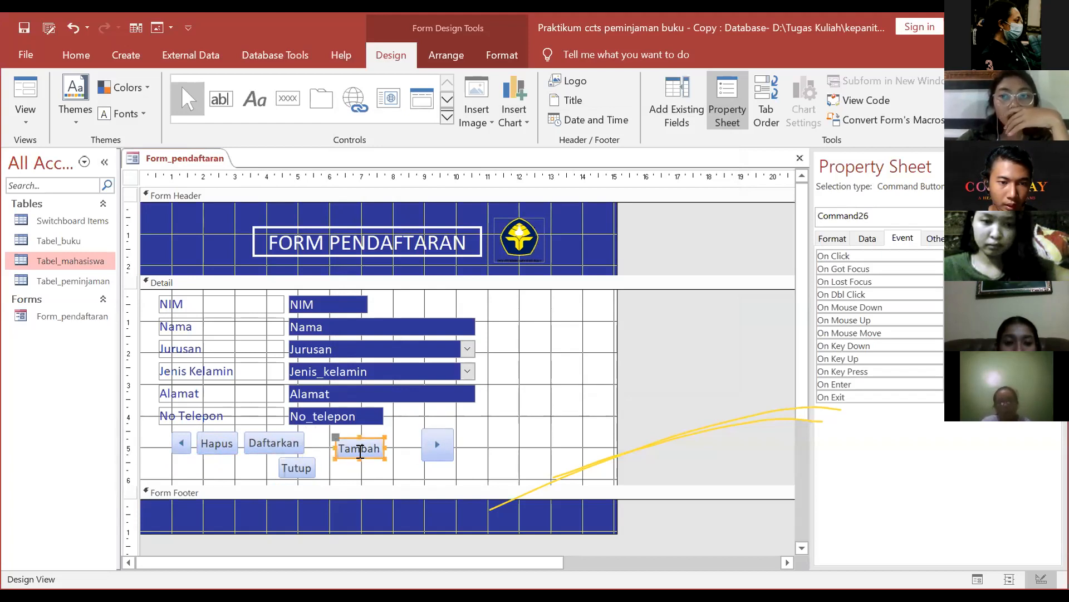
left_click_drag(370, 440, 340, 430)
left_click(315, 449)
left_click(365, 483)
Step: Shrink the right-arrow button and move it right beside Tambah
scroll(334, 434, "down", 1)
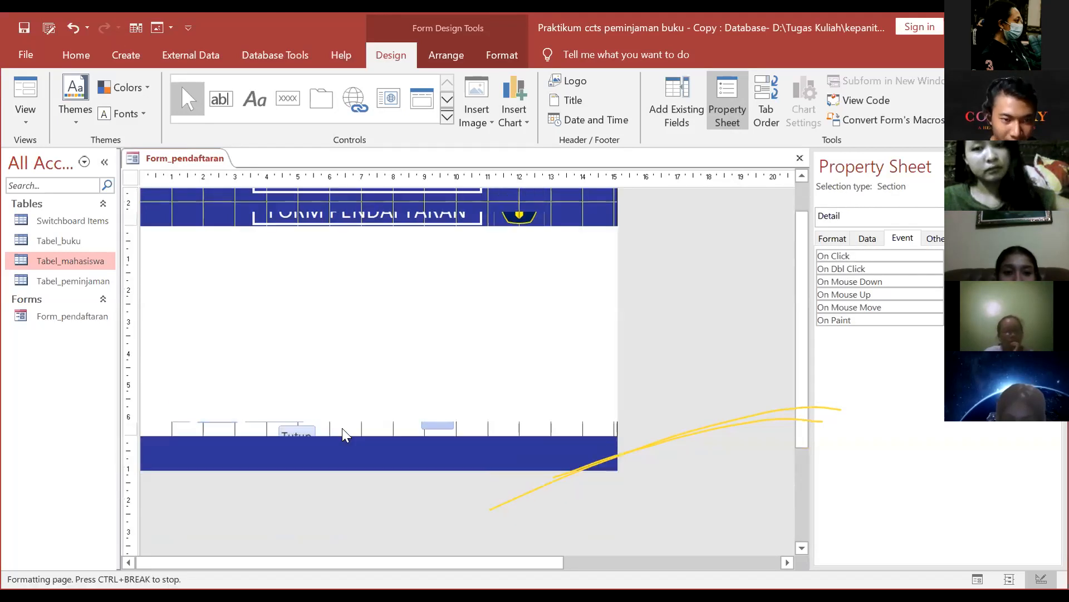
scroll(322, 394, "up", 2)
scroll(352, 400, "down", 1)
key("alt")
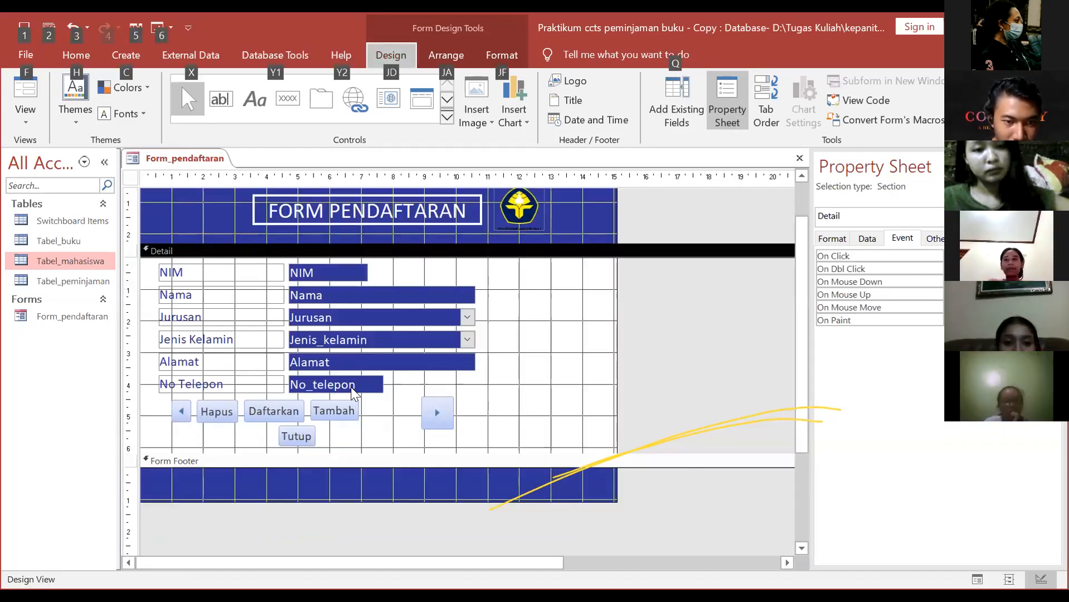
left_click(351, 409)
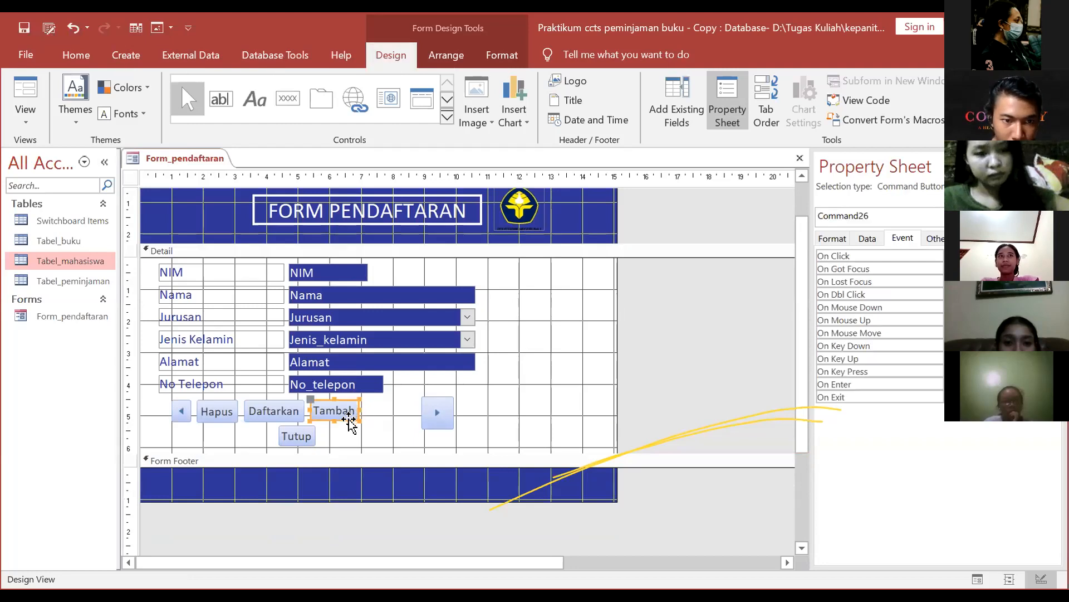
left_click_drag(349, 421, 347, 419)
left_click(314, 436)
left_click(436, 406)
left_click(453, 431)
left_click(447, 422)
left_click_drag(453, 429, 384, 421)
left_click(365, 419)
left_click(352, 415)
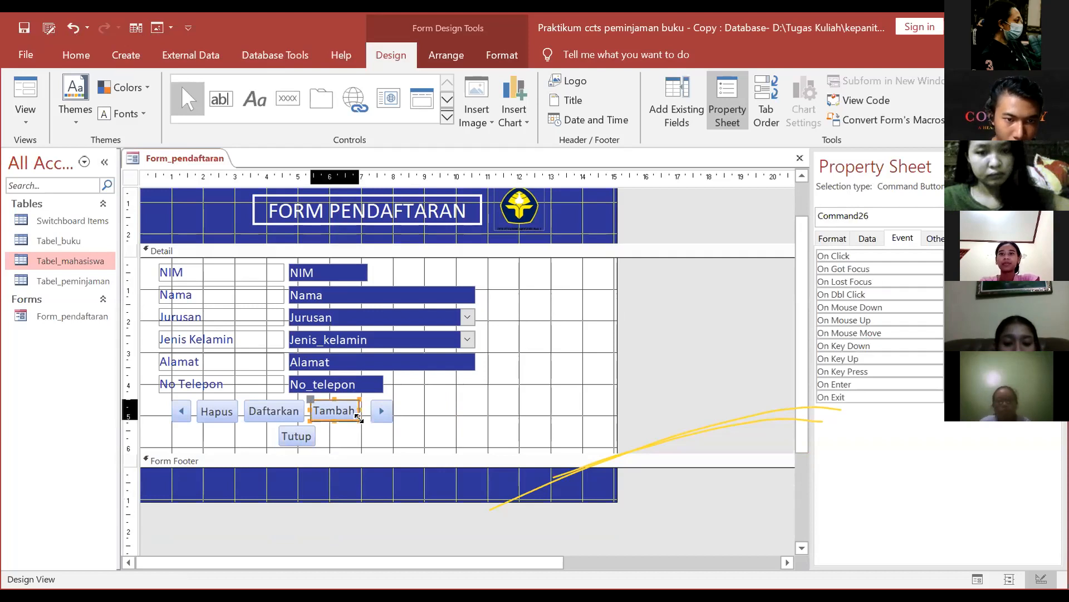
left_click(368, 419)
left_click(388, 415)
left_click(389, 415)
left_click_drag(383, 422, 379, 422)
Step: Move the Tutup button left so it sits below the button row
left_click(310, 440)
left_click(310, 444)
left_click_drag(310, 426, 293, 427)
left_click(362, 429)
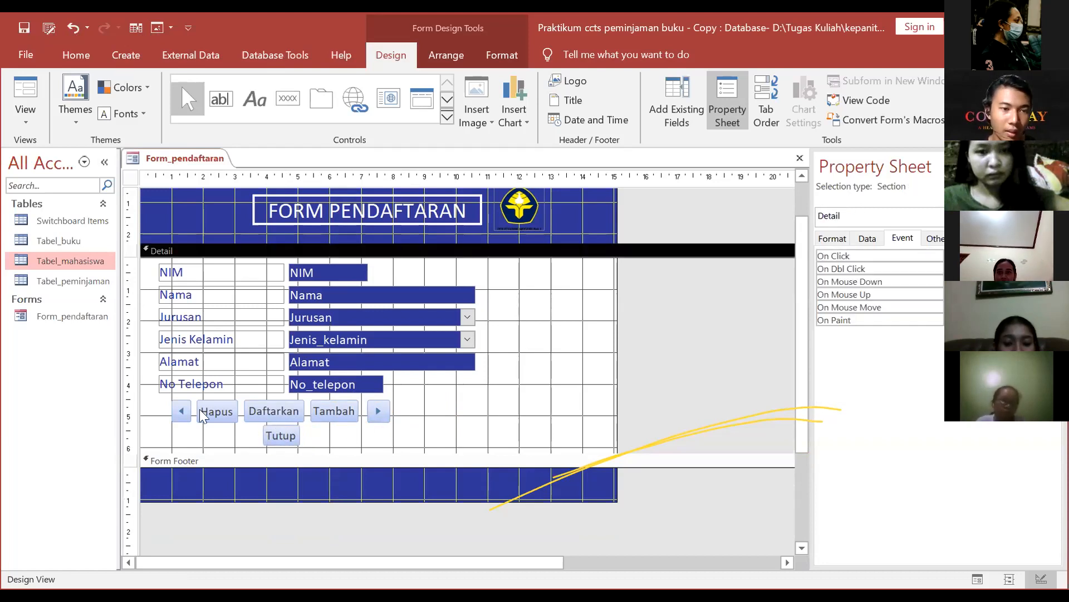
Step: Fill the arrow buttons dark blue
right_click(182, 407)
mouse_move(205, 495)
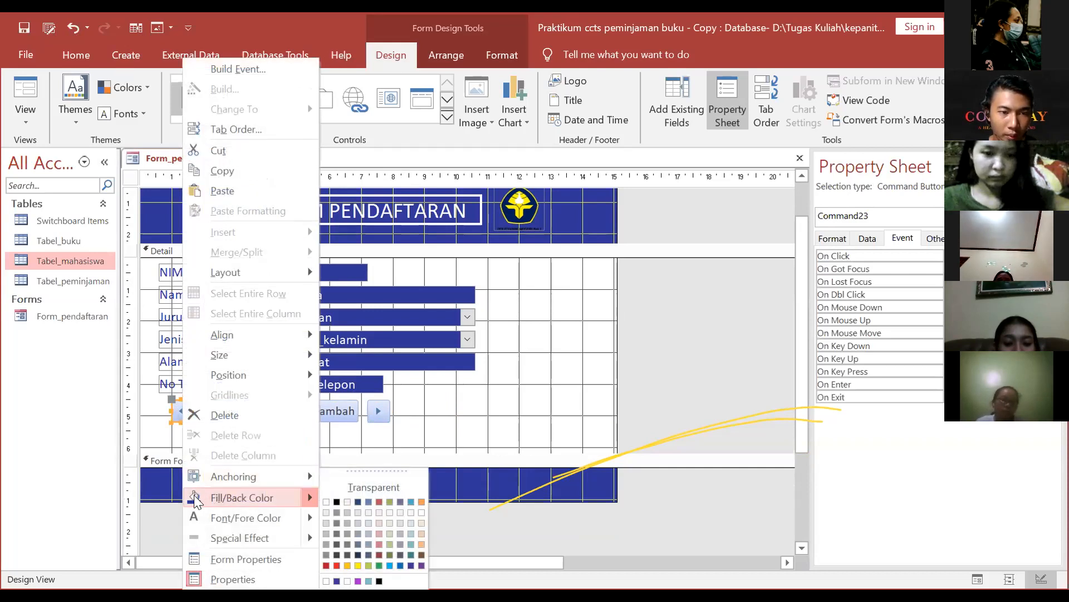
left_click(223, 413)
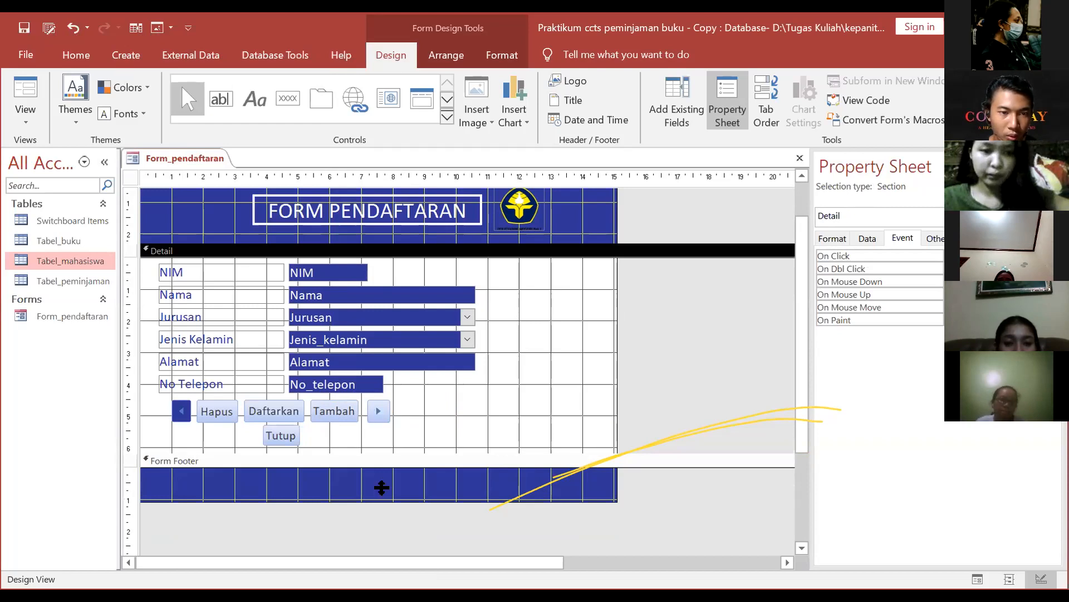
left_click(231, 411)
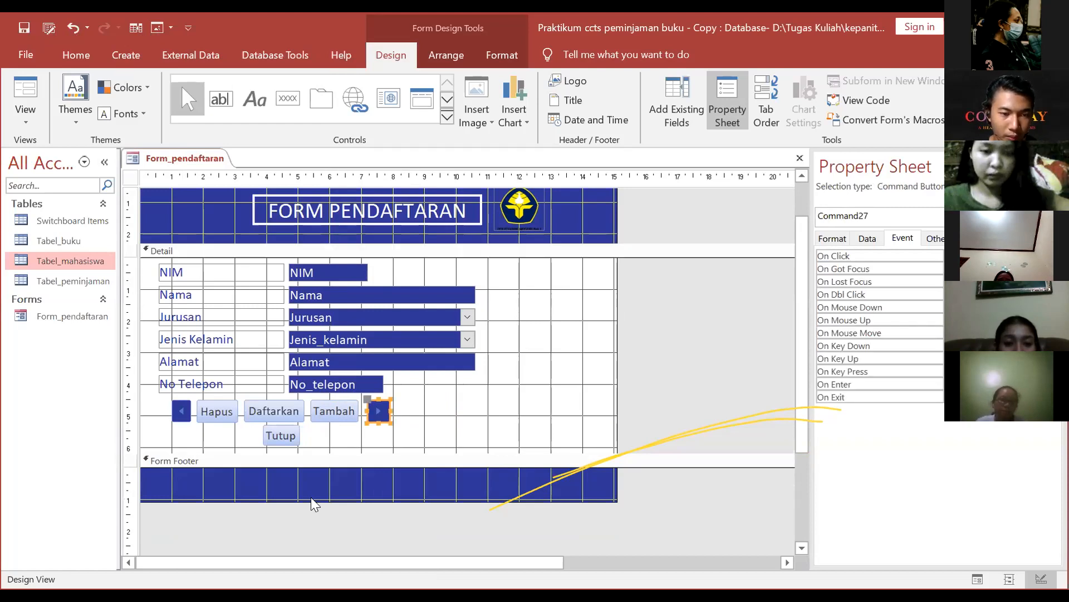
Step: Fill the Hapus button red and the Daftarkan button green
right_click(234, 412)
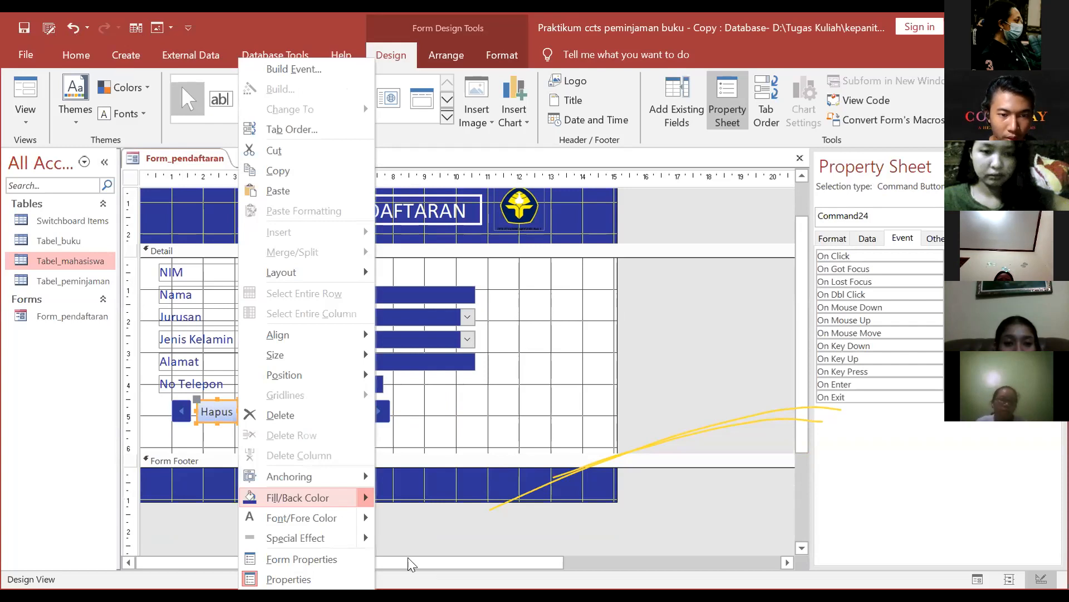
mouse_move(328, 497)
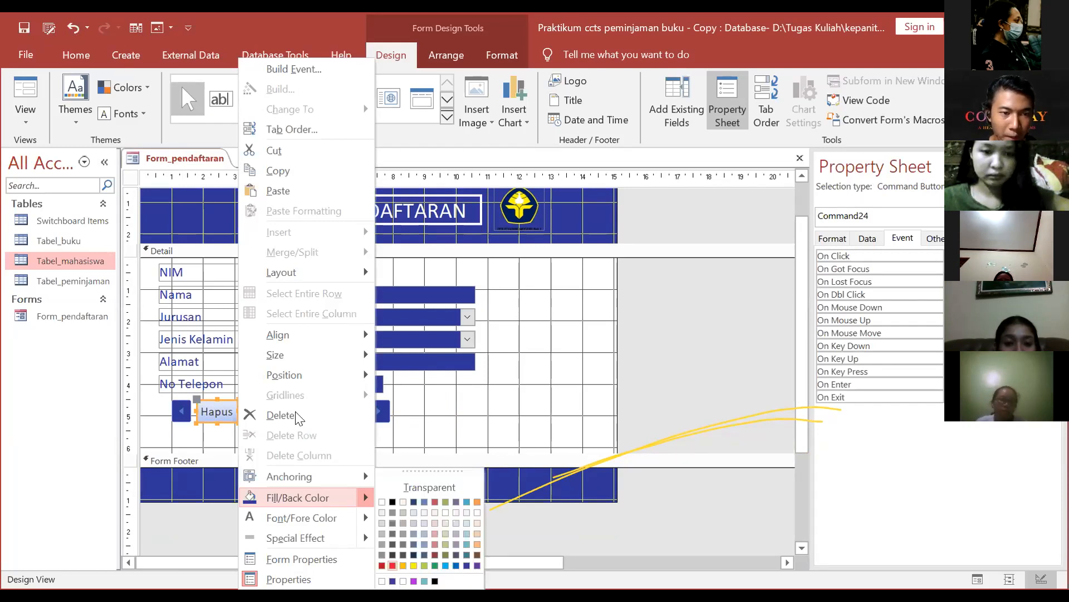
left_click(392, 565)
right_click(292, 412)
mouse_move(423, 498)
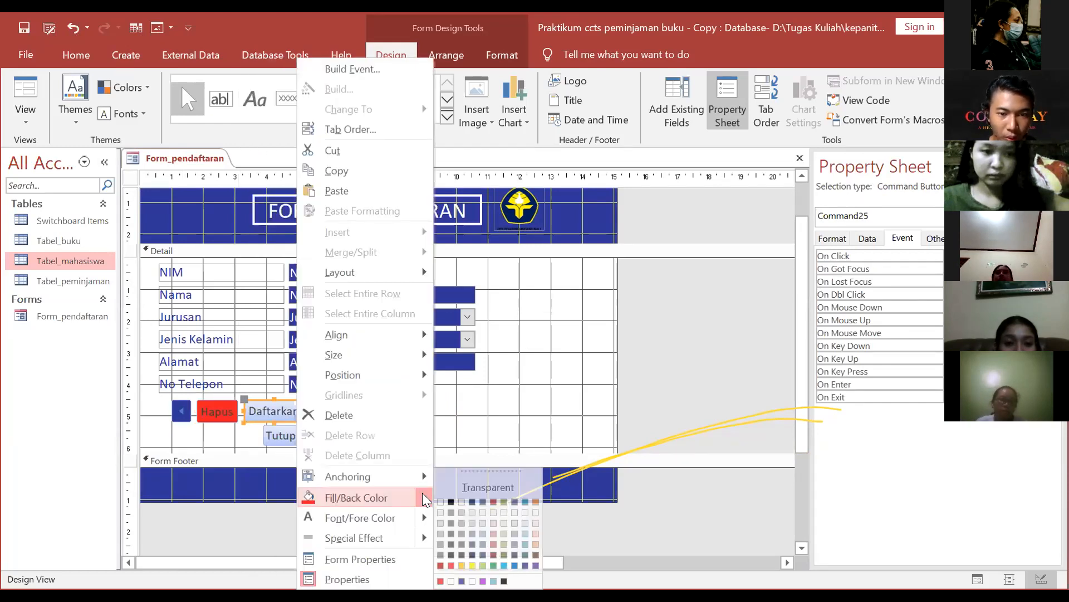
left_click(492, 565)
Step: Fill the Tambah button light blue and the Tutup button orange
right_click(332, 415)
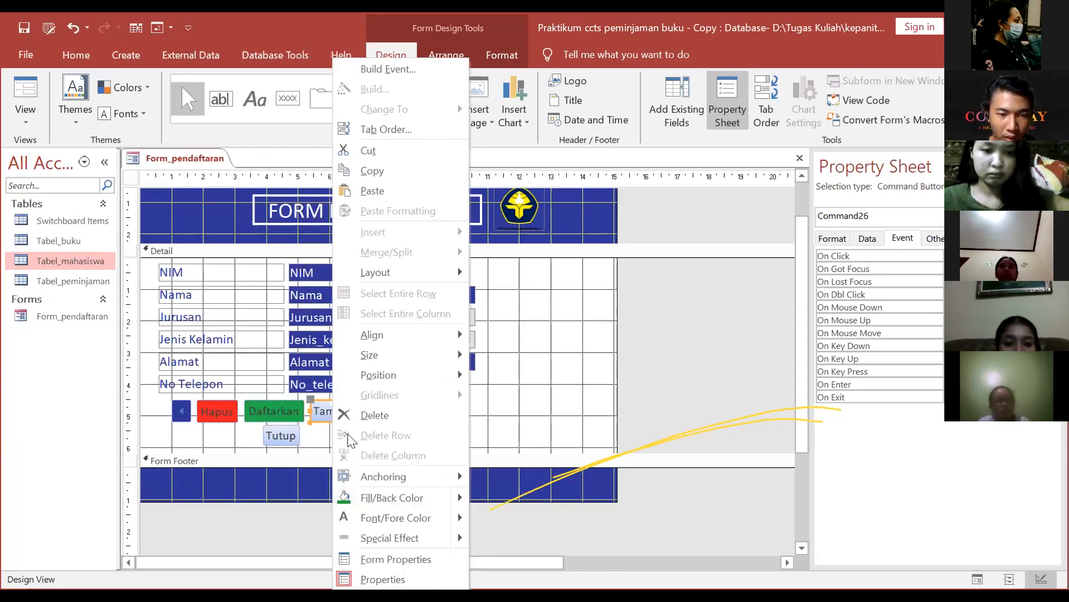
mouse_move(456, 497)
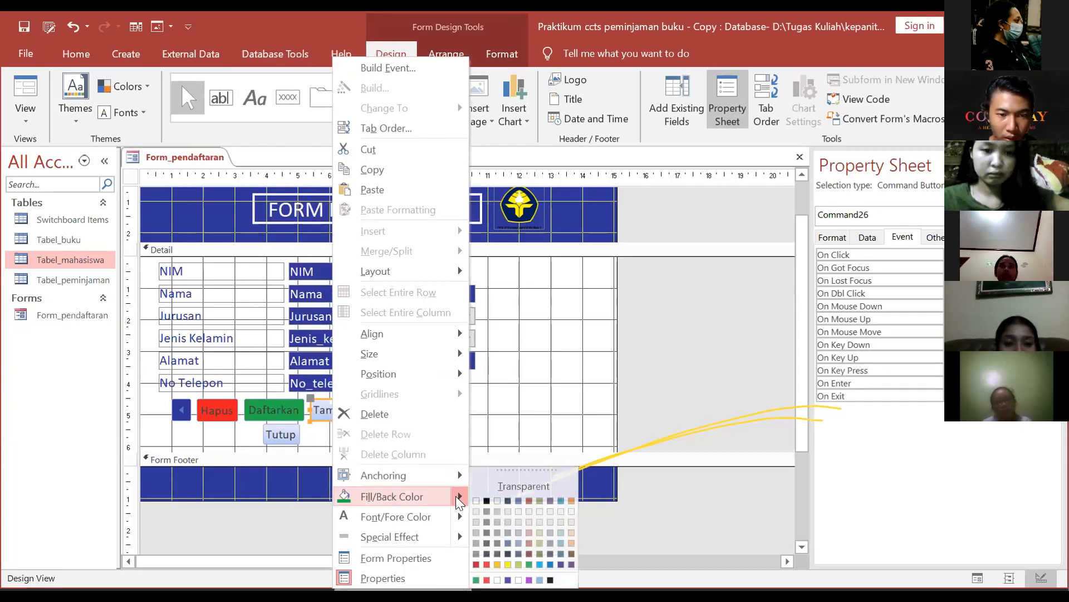
left_click(540, 564)
left_click(288, 433)
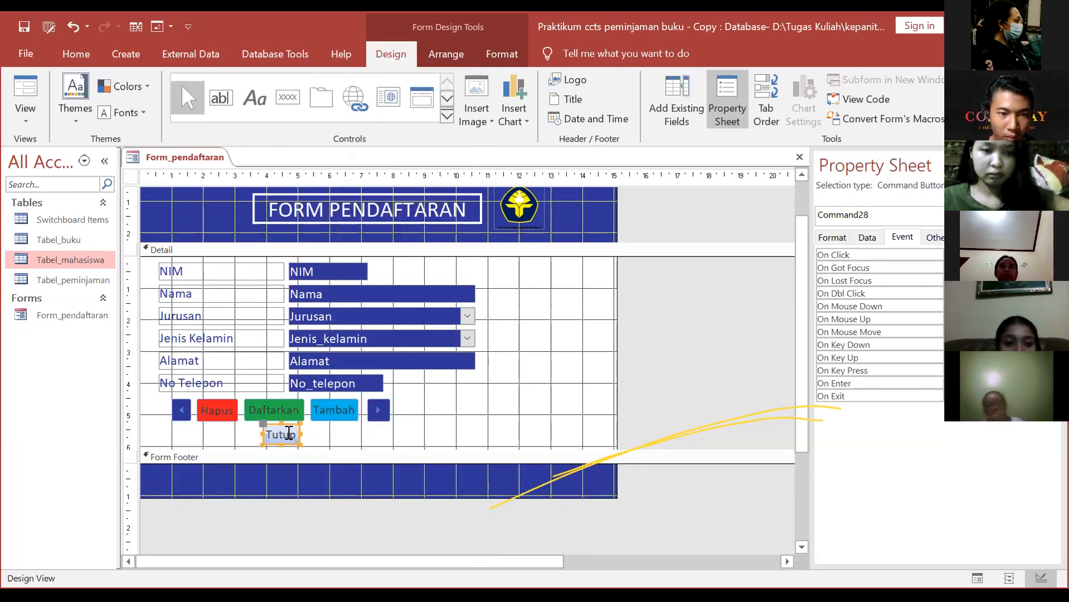
right_click(288, 433)
mouse_move(413, 496)
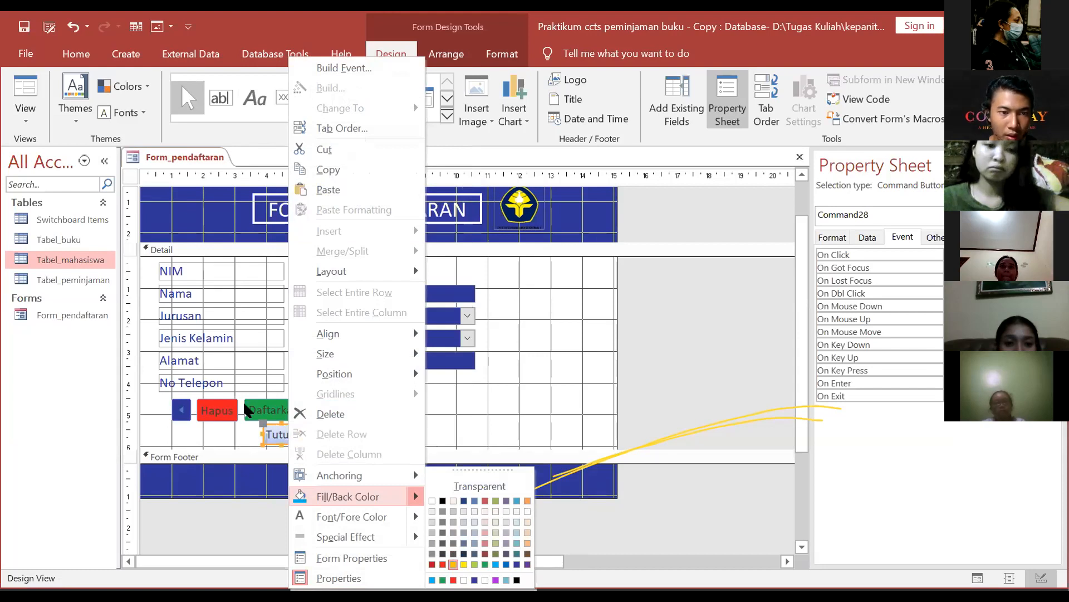
left_click(453, 564)
Step: Make the Hapus and Daftarkan caption text white
left_click(243, 405)
left_click(219, 403)
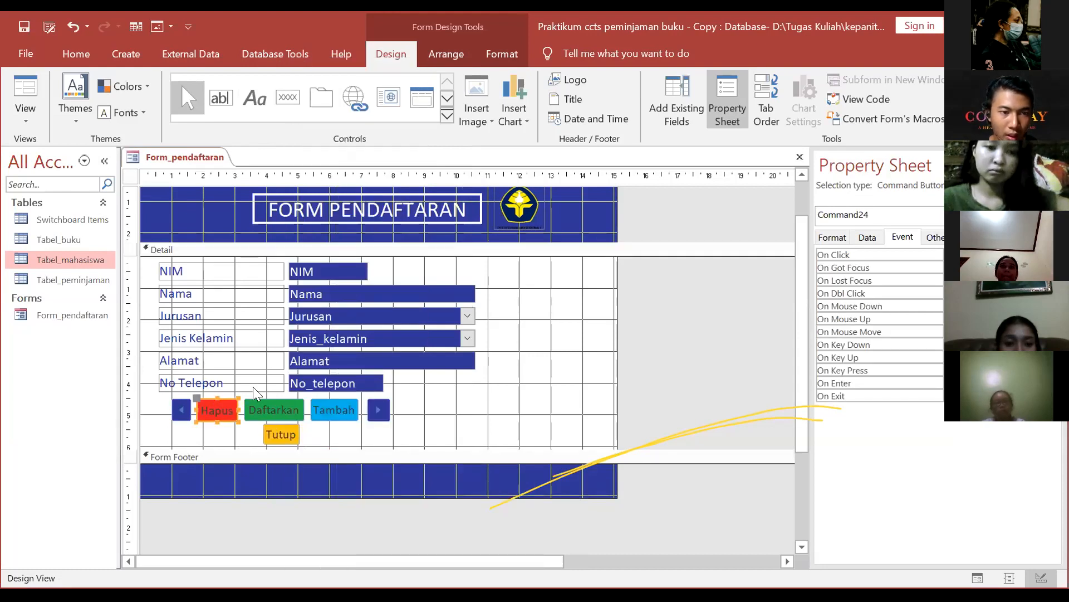
left_click(468, 55)
left_click(500, 52)
left_click(284, 400)
left_click(210, 105)
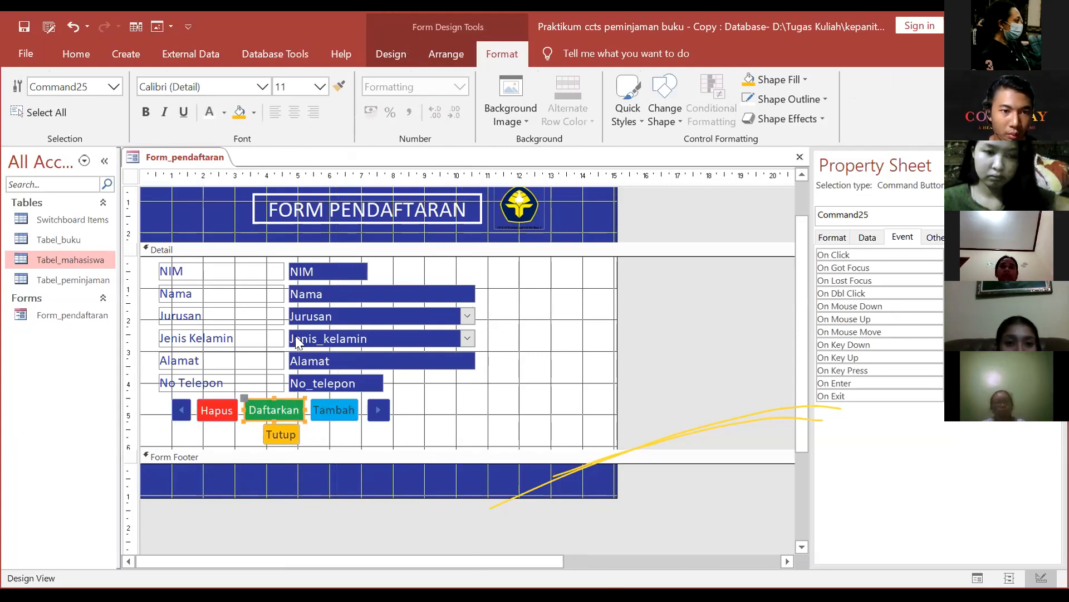
Step: Select all six buttons together and drag them right and down
left_click(425, 426)
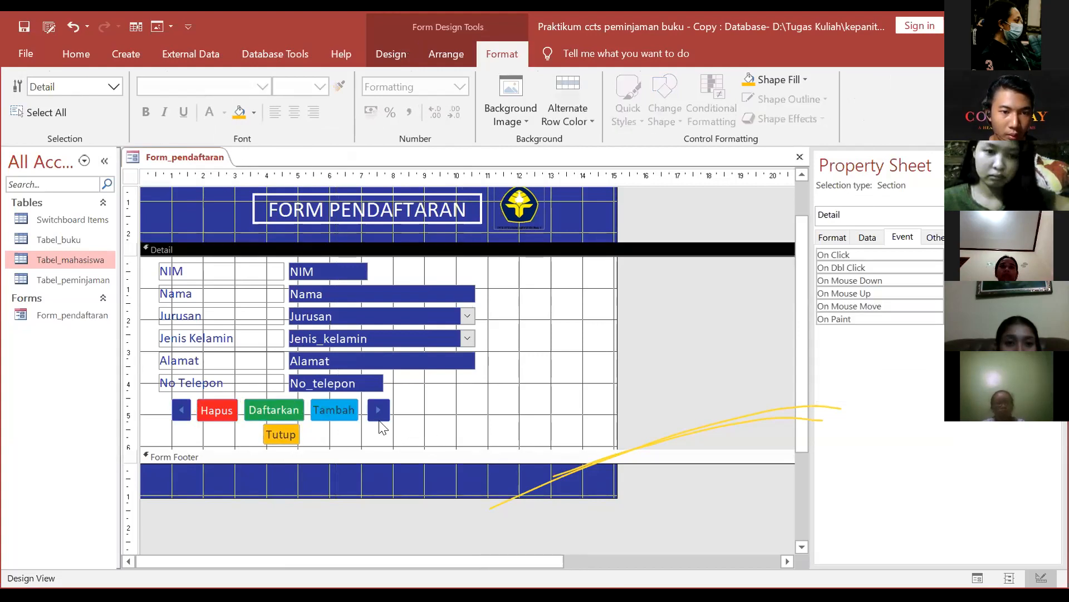
left_click(162, 384)
left_click_drag(163, 384, 365, 438)
key("ctrl+z")
left_click(443, 423)
left_click_drag(174, 399, 370, 462)
left_click_drag(347, 422, 411, 428)
left_click(502, 389)
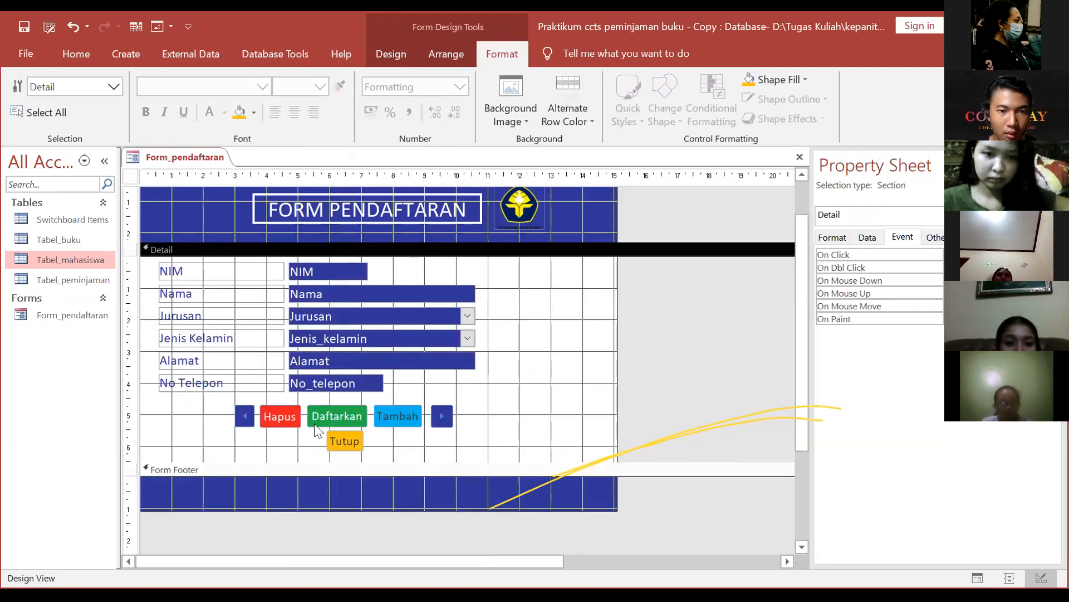
Step: Reselect the six buttons and nudge them into place with the arrow keys
left_click_drag(221, 397, 474, 457)
key("Down")
key("Down")
key("Down")
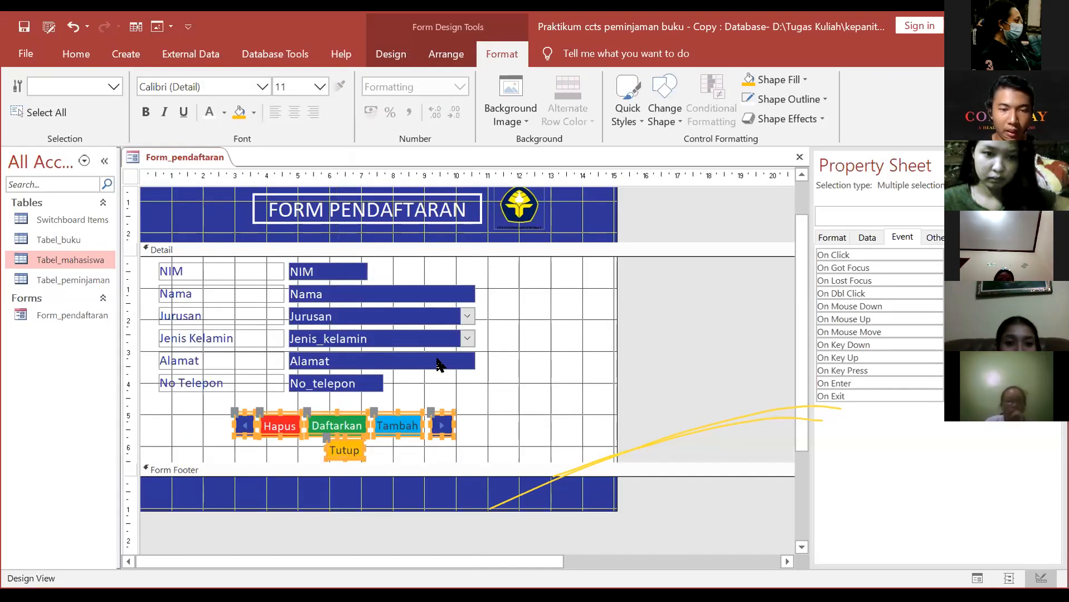
key("Up")
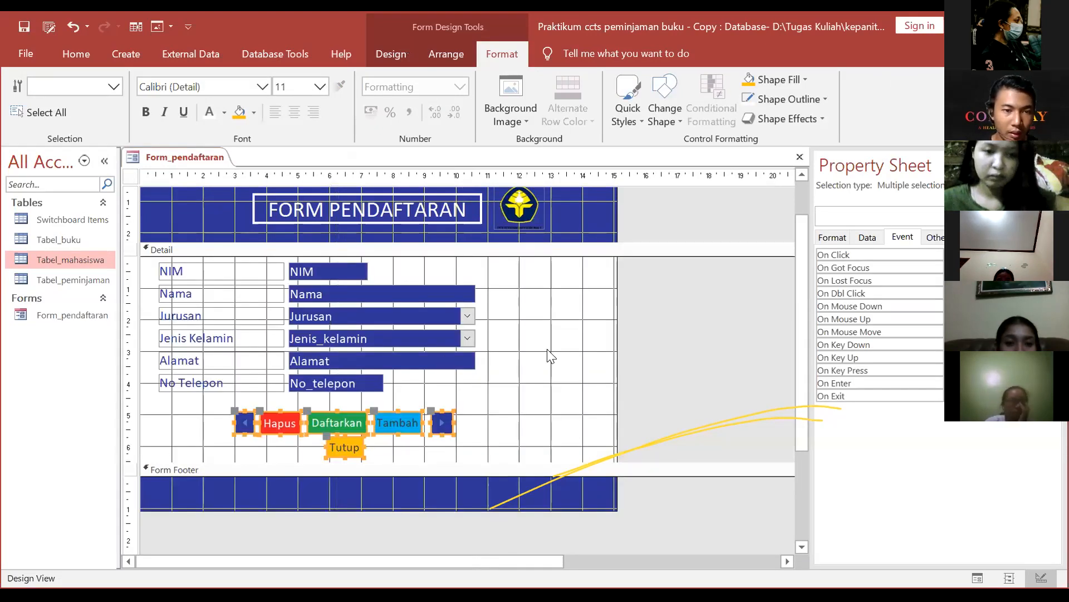
left_click(562, 352)
left_click(394, 55)
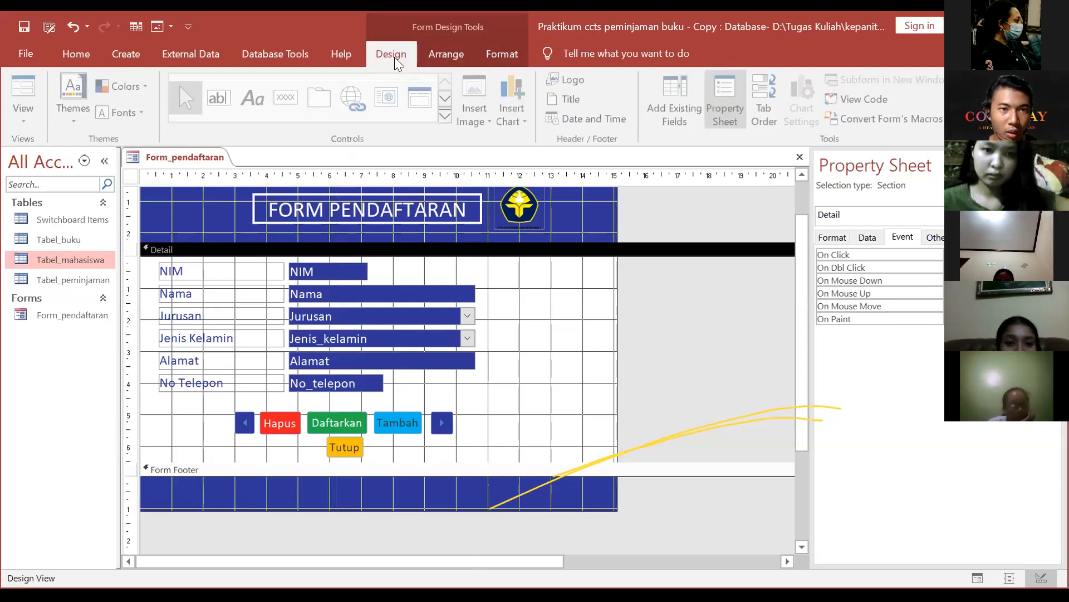
left_click(446, 116)
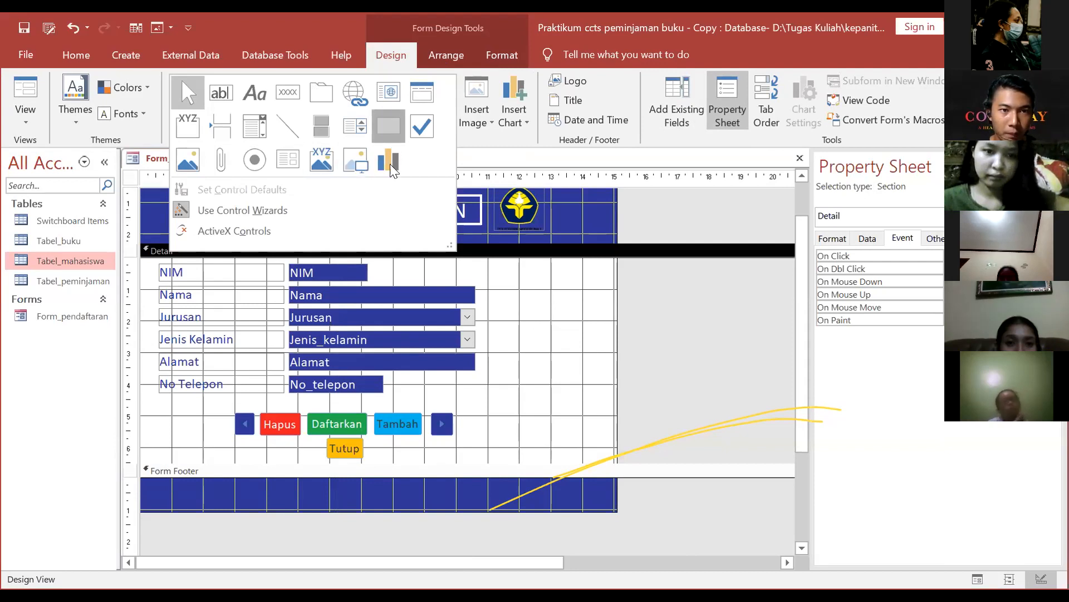
Step: Draw a rectangle enclosing all field rows and give it an orange outline
left_click(386, 125)
left_click_drag(149, 261, 391, 357)
mouse_move(473, 396)
left_mouse_down()
mouse_move(521, 422)
mouse_move(518, 400)
left_mouse_up()
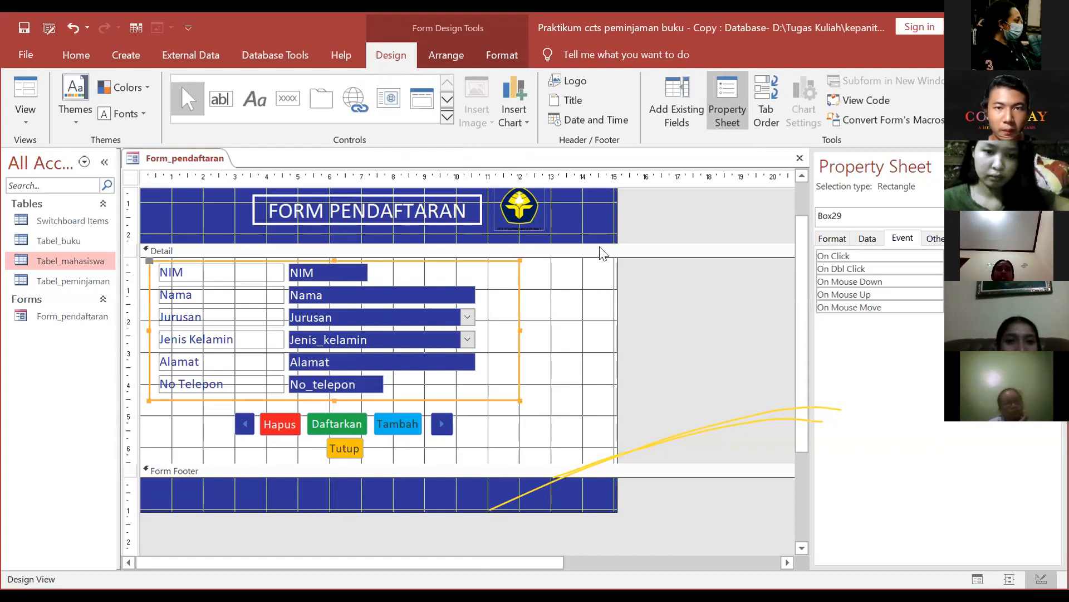
left_click(503, 55)
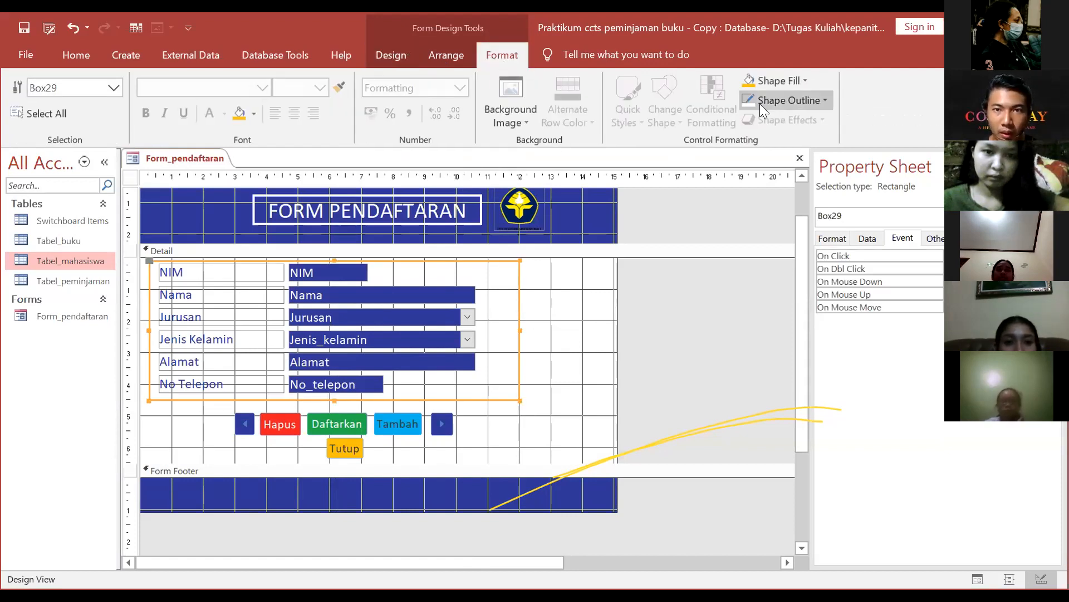
left_click(776, 98)
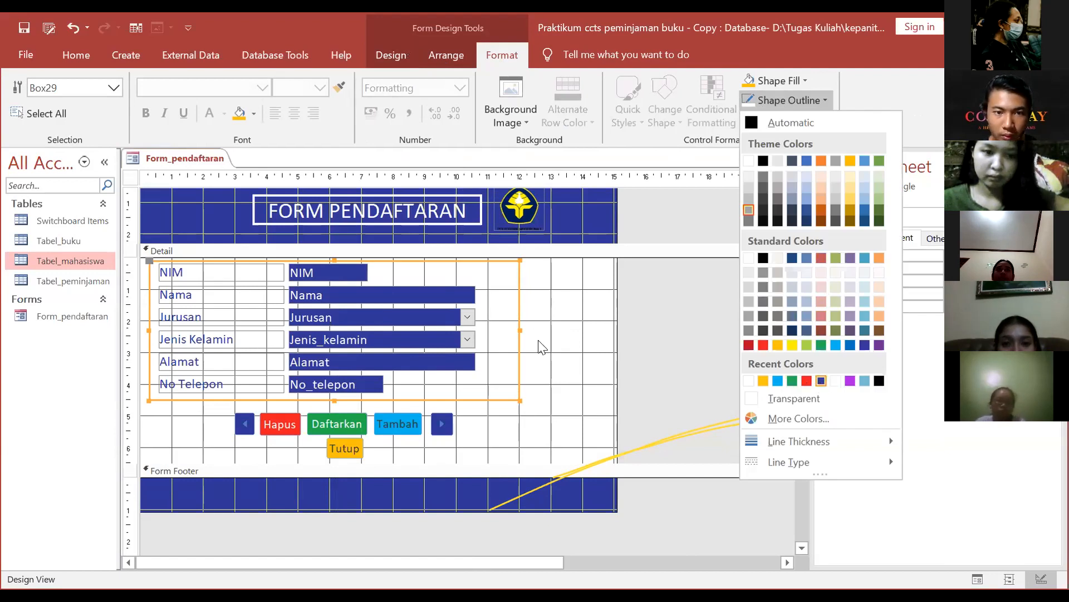
left_click(521, 340)
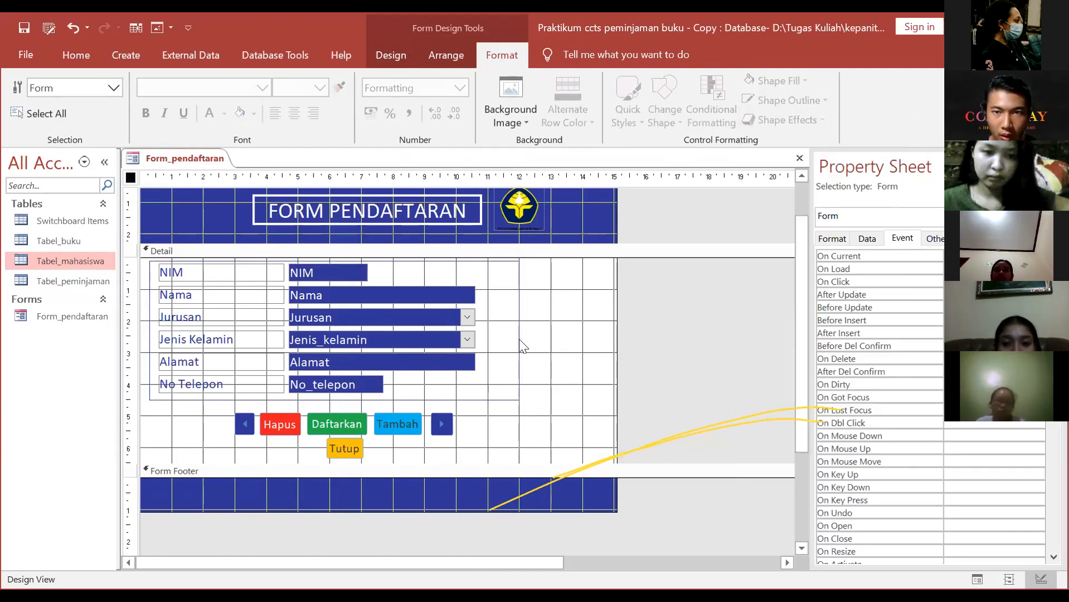
Step: Set the box outline thickness, narrow it to fit the fields, and duplicate it
right_click(520, 340)
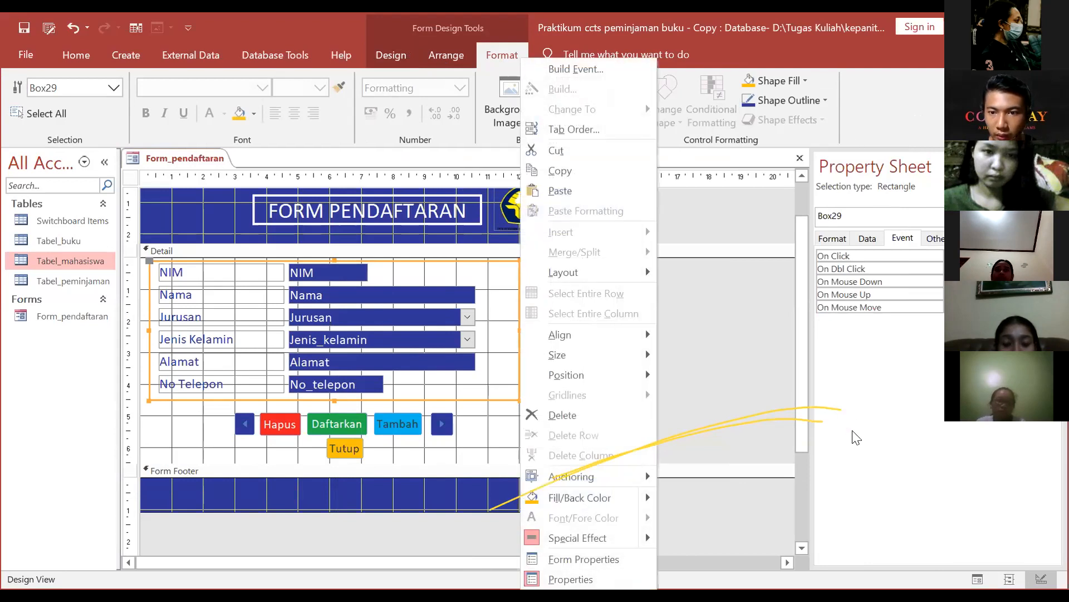
left_click(792, 100)
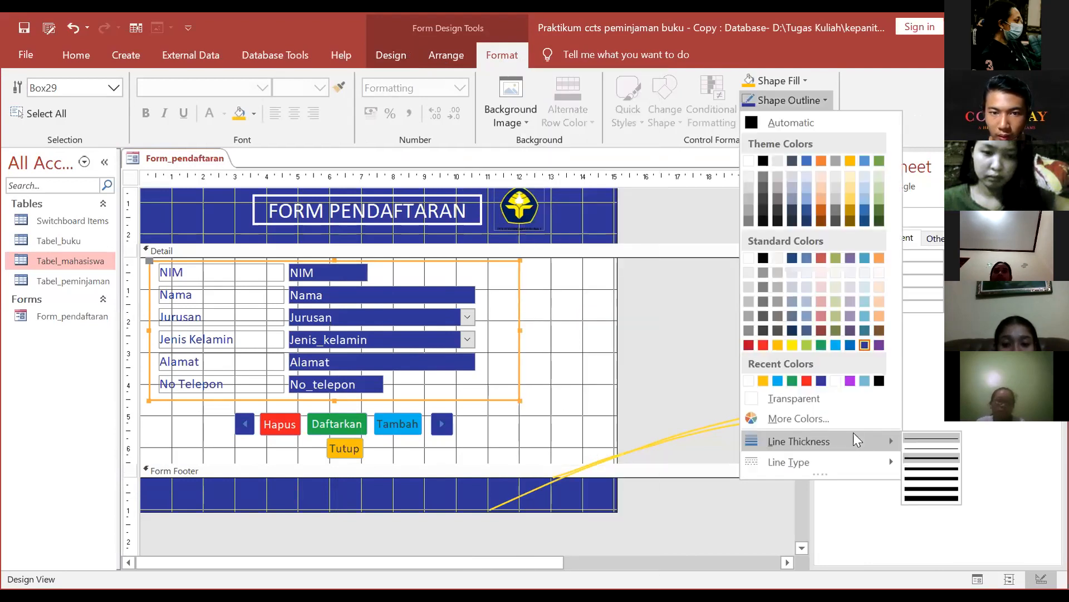
left_click(522, 352)
left_click(519, 340)
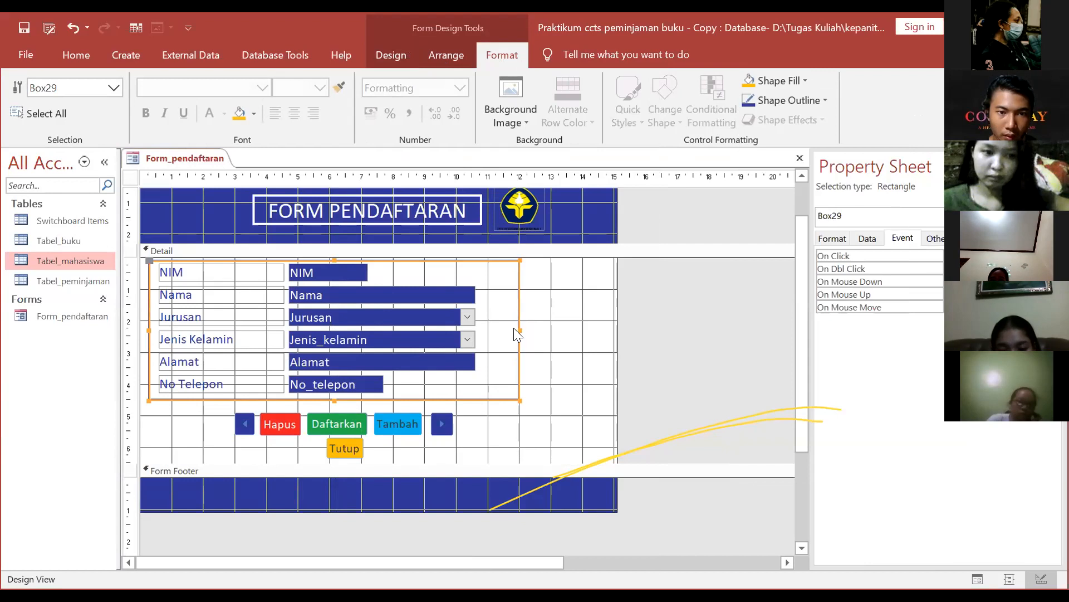
left_click_drag(518, 327, 488, 326)
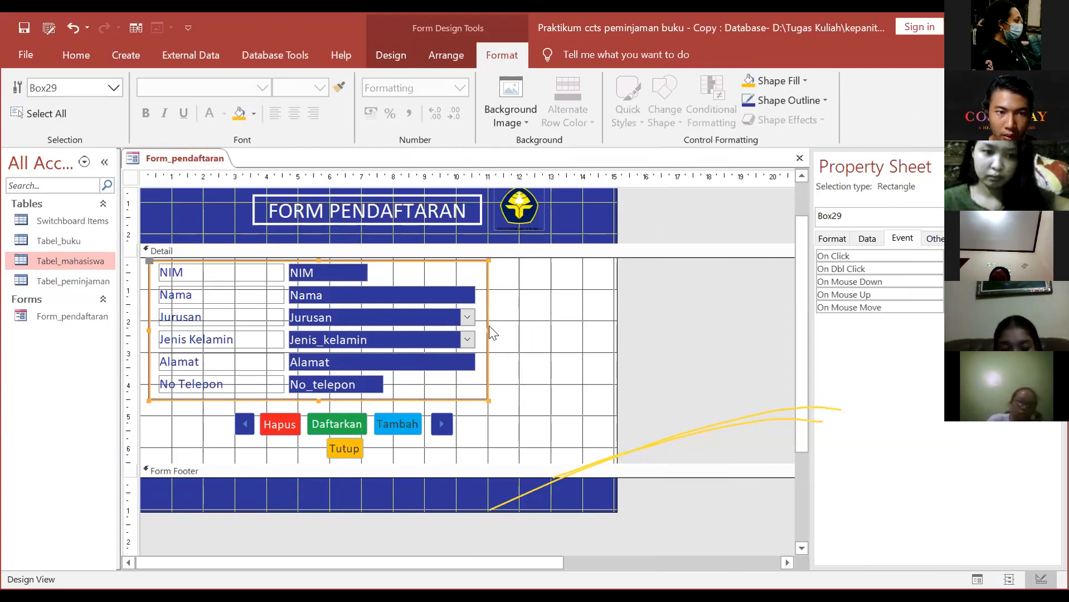
key("ctrl+c")
key("ctrl+v")
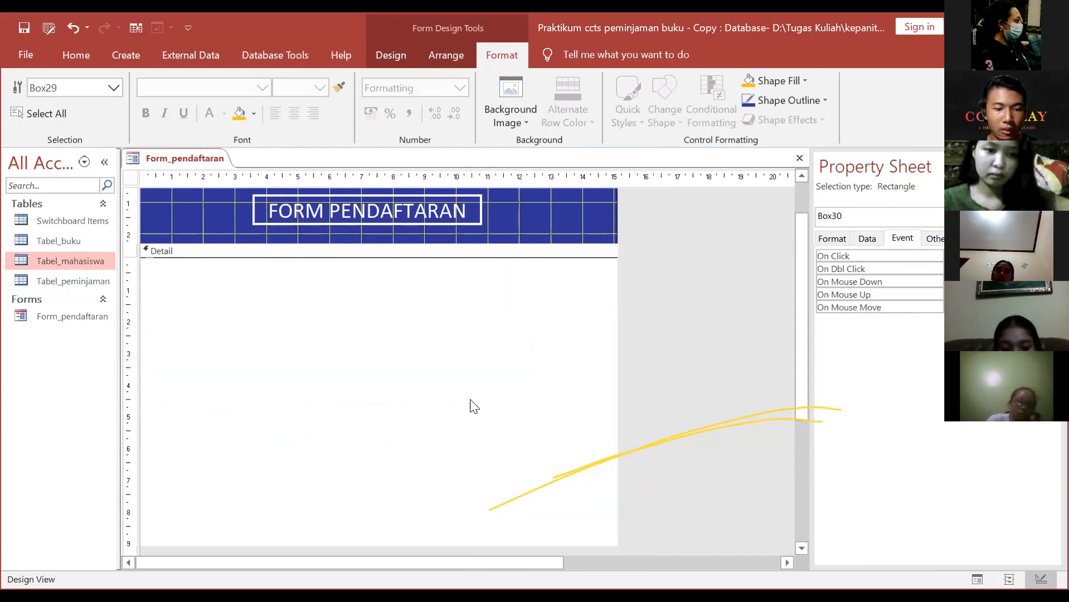
Step: Move and resize the copied outline box to fit snugly around the six buttons
scroll(418, 452, "down", 1)
left_click(366, 481)
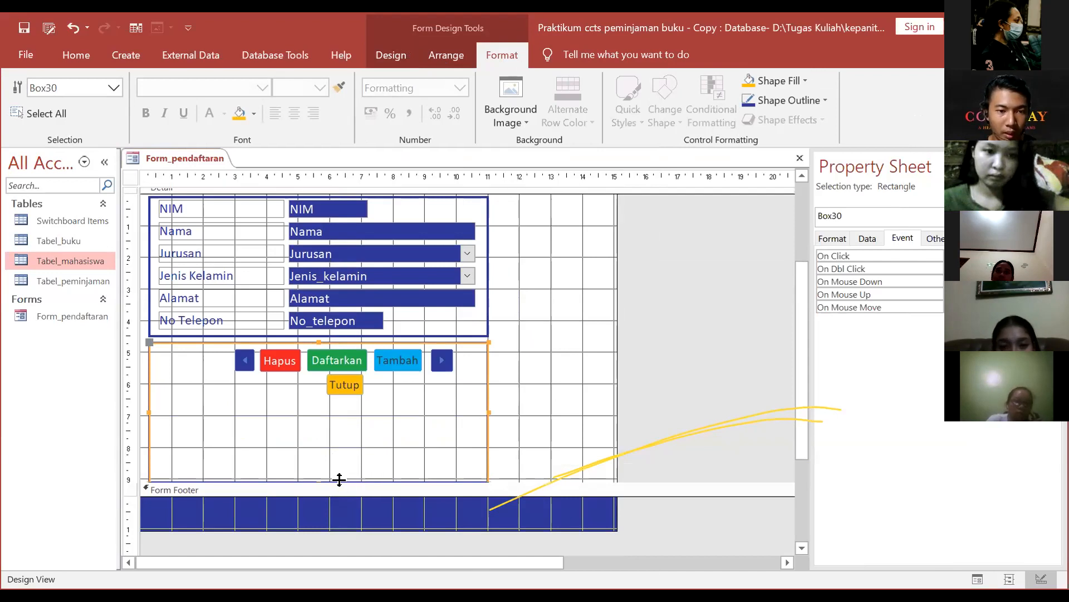
left_click_drag(344, 480, 351, 461)
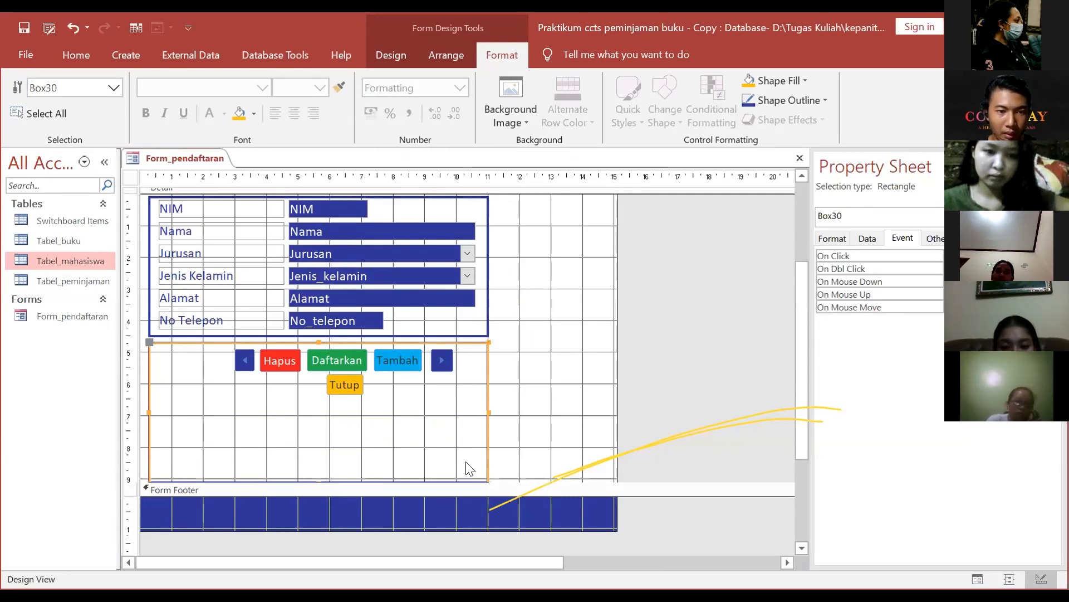
left_click_drag(488, 385, 491, 360)
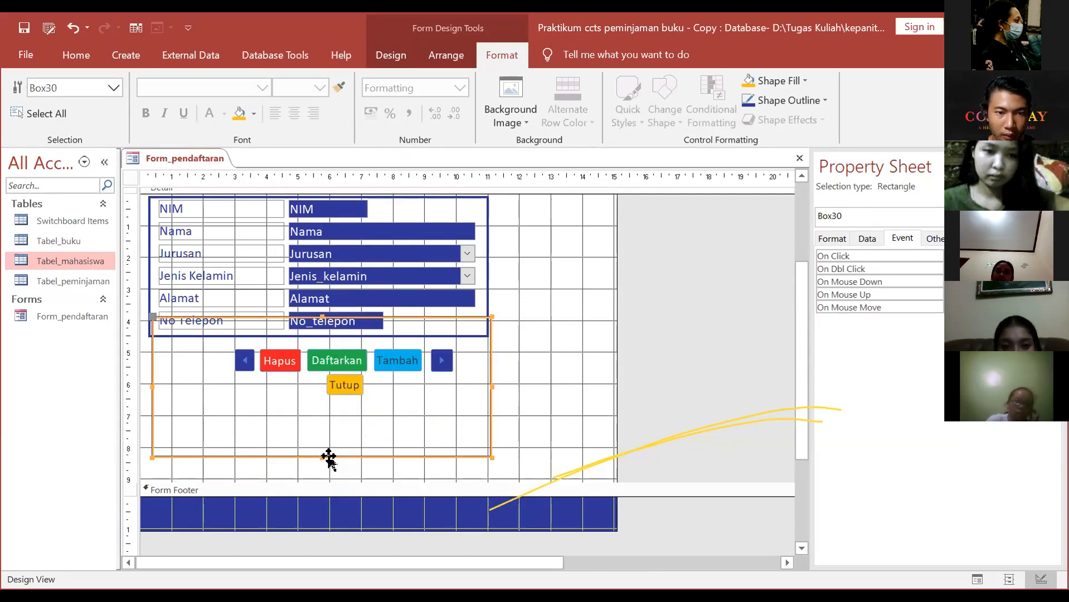
left_click_drag(321, 455, 330, 387)
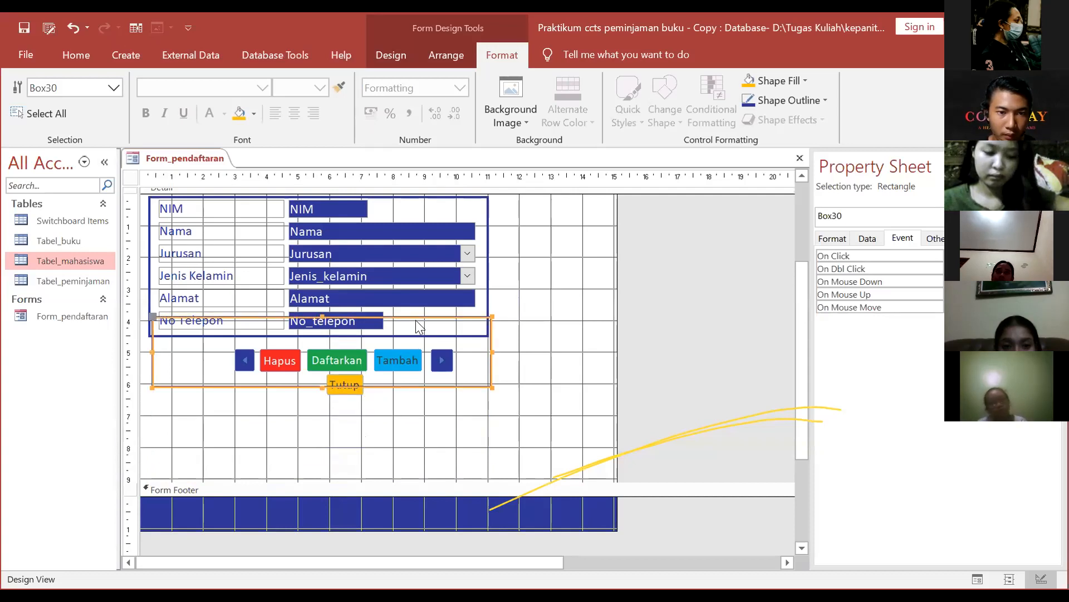
left_click_drag(417, 319, 417, 342)
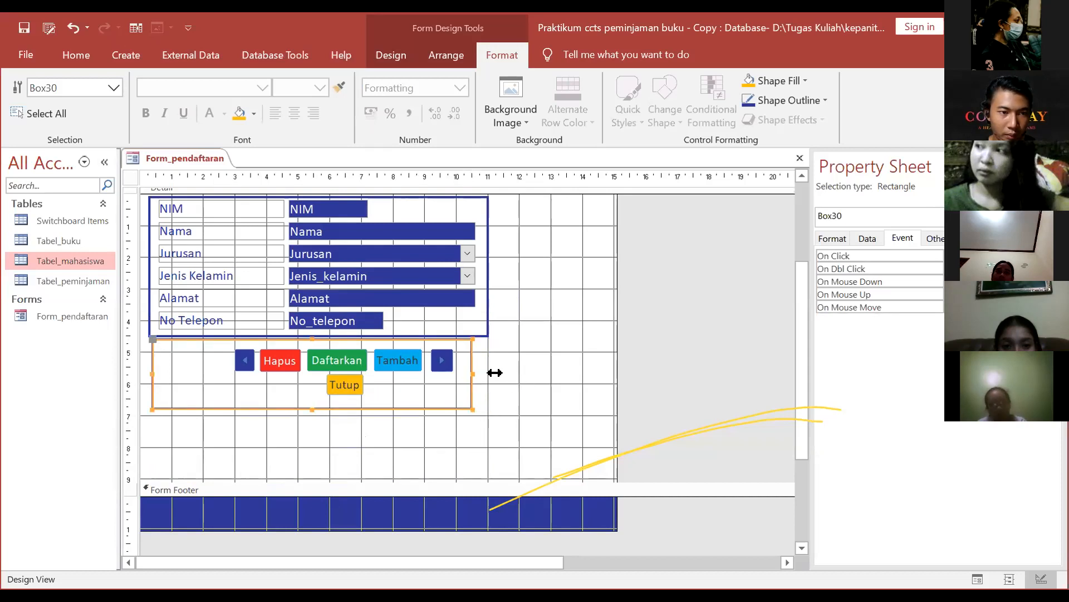
left_click_drag(152, 373, 225, 375)
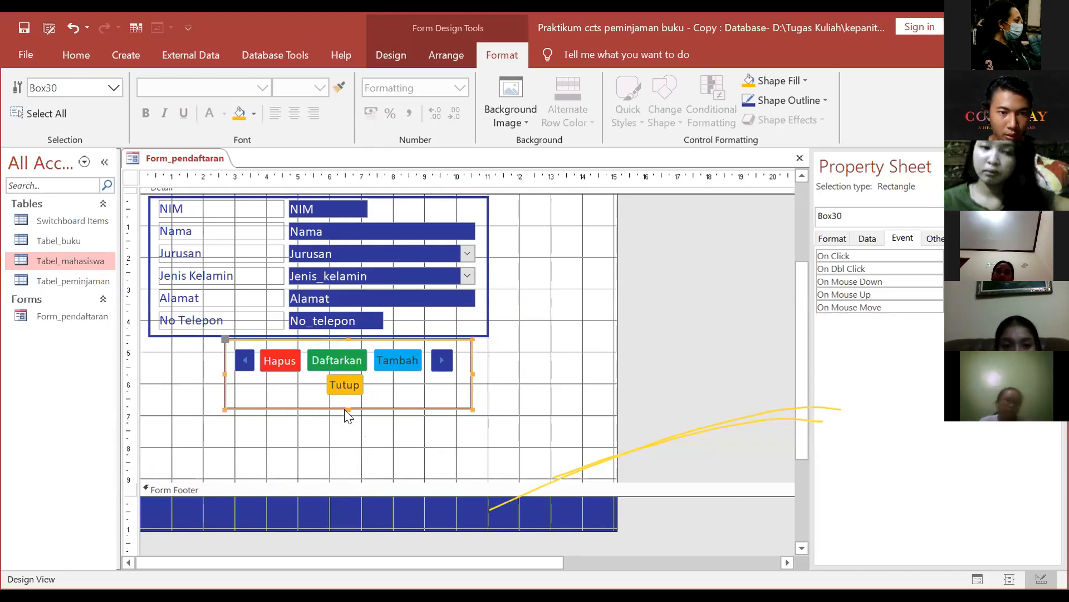
left_click_drag(349, 406, 348, 397)
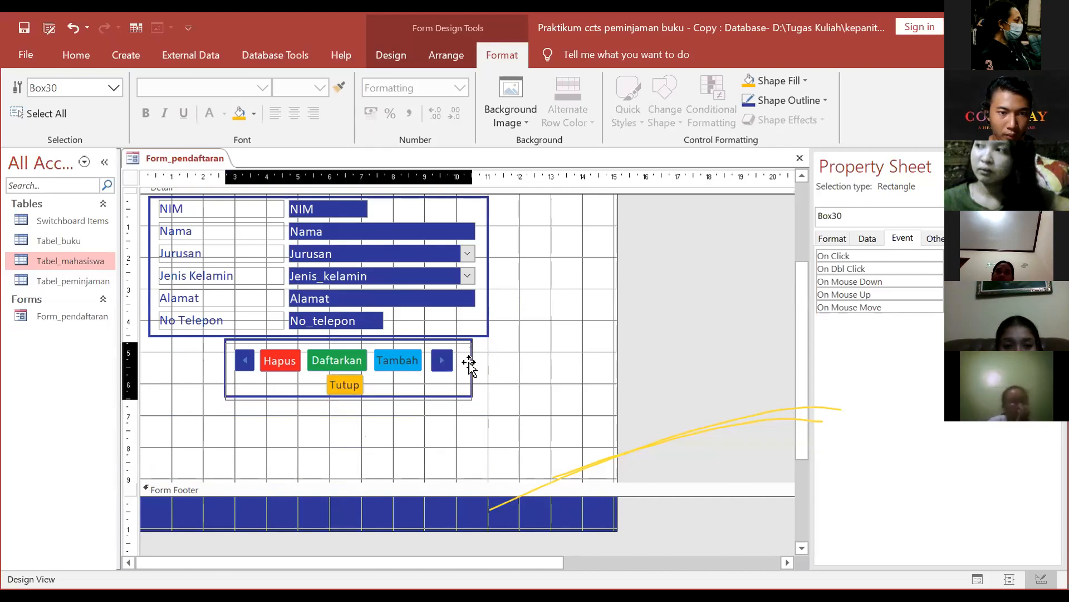
Step: Shorten the Detail section, widen the form, and shift all Detail controls down slightly
left_click(429, 459)
left_click_drag(403, 477, 399, 438)
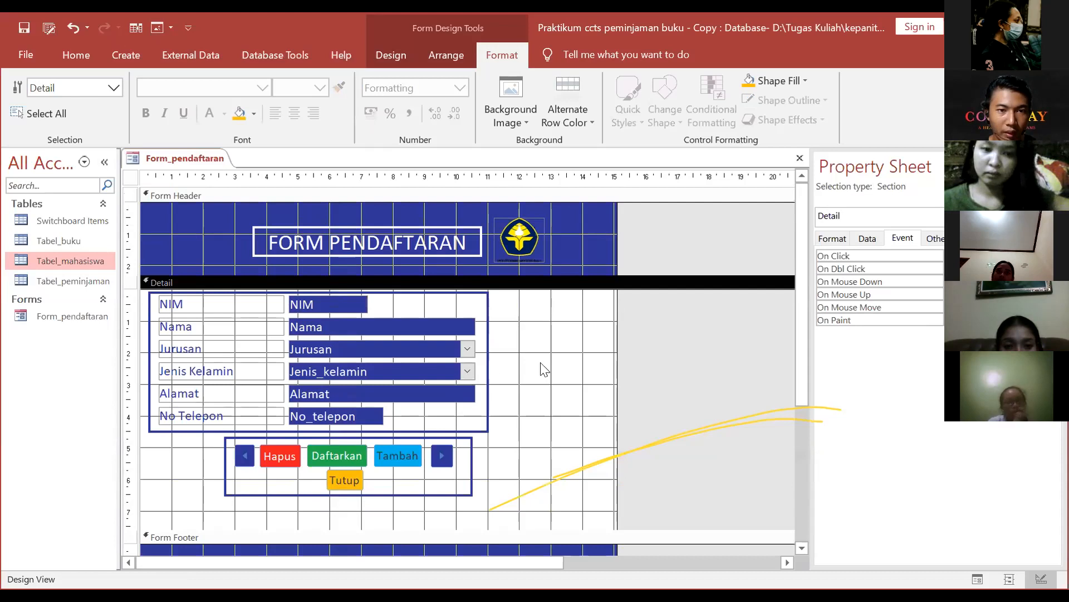
left_click_drag(617, 333, 658, 336)
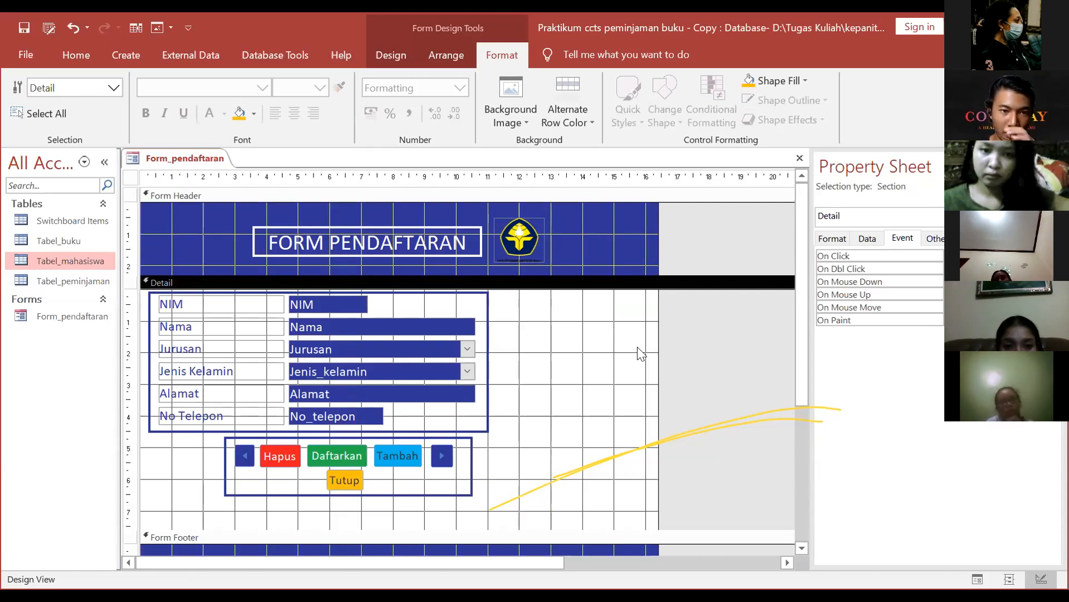
left_click_drag(392, 528, 399, 506)
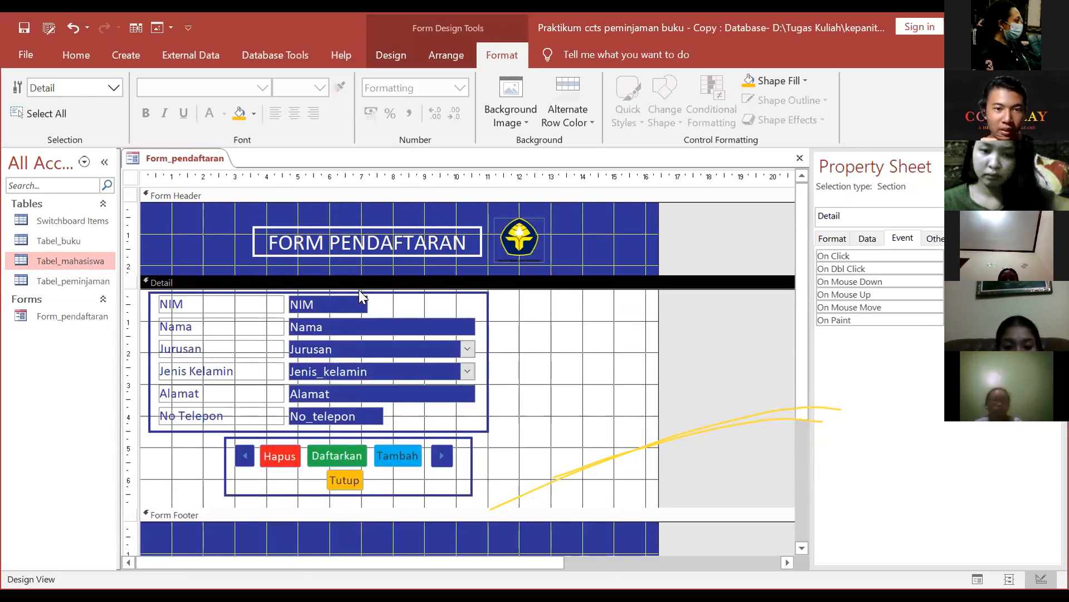
left_click_drag(146, 295, 518, 512)
left_click_drag(415, 431, 415, 440)
Step: Try the mobile login picture as the form background image, then undo it
left_click(589, 361)
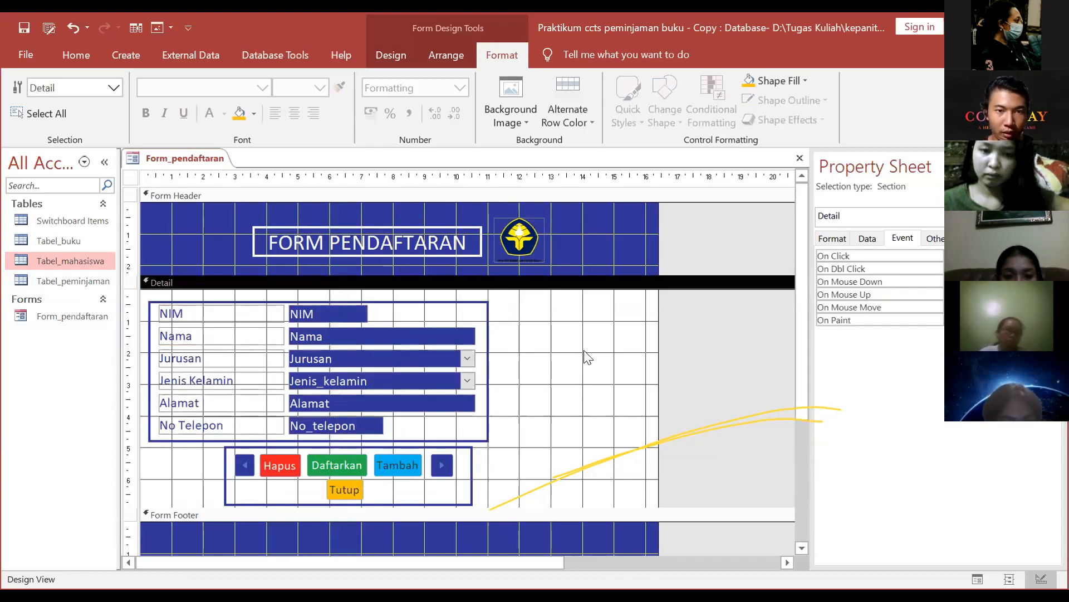
left_click(515, 126)
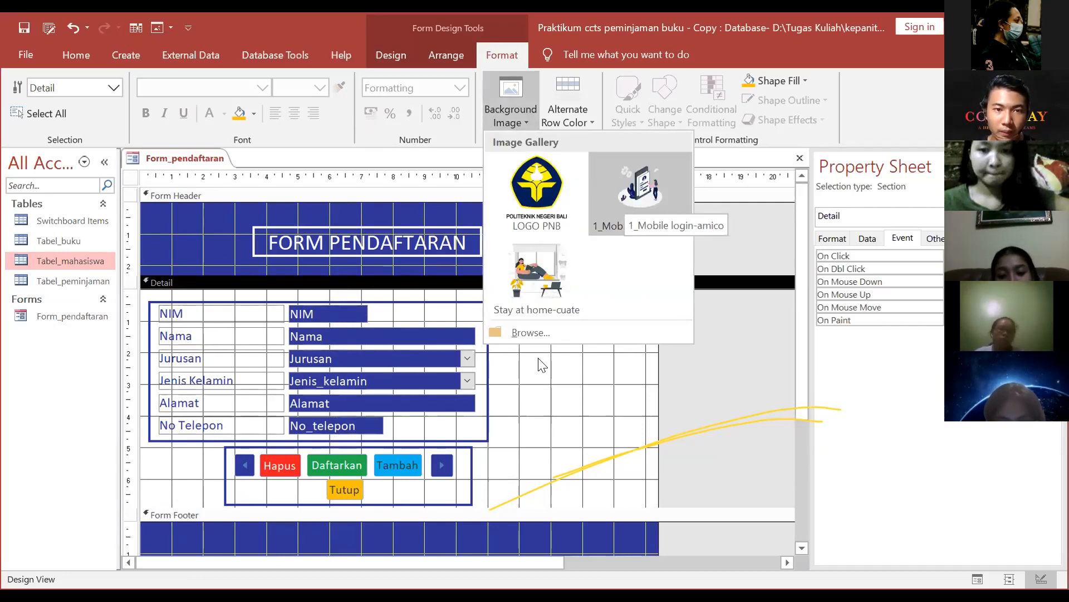
left_click(625, 202)
key("ctrl+z")
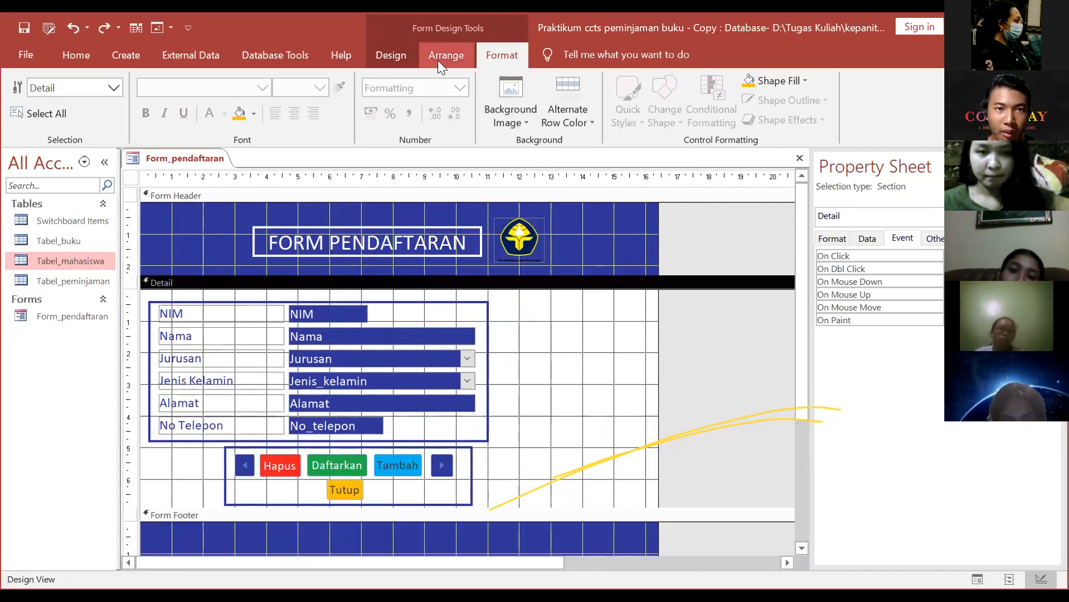
Step: Insert the 1_Mobile login-amico illustration beside the fields and enlarge it
left_click(446, 56)
left_click(391, 55)
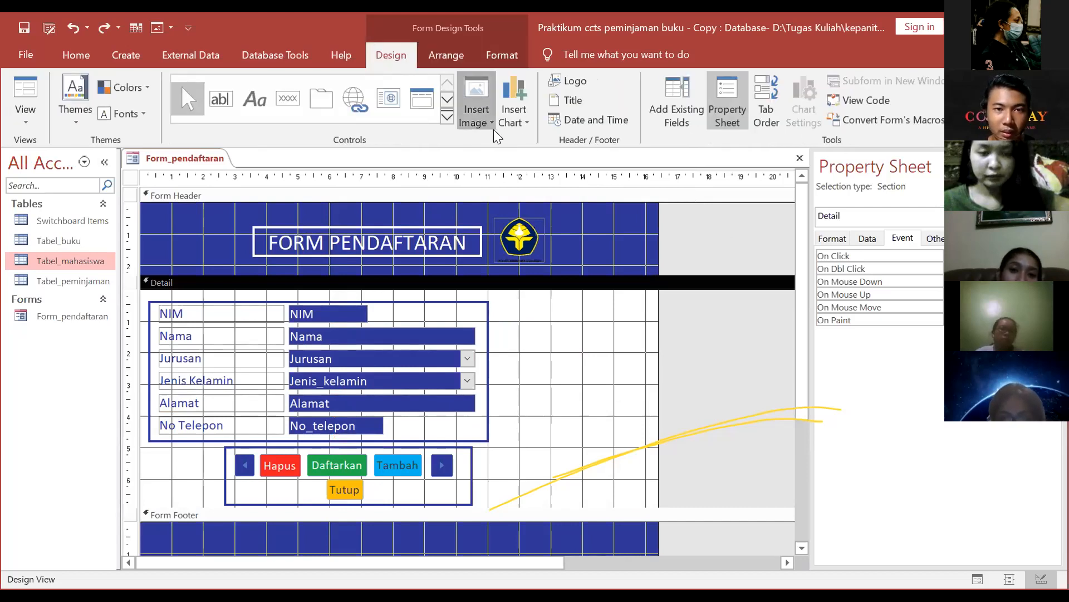
left_click_drag(519, 320, 640, 454)
left_click_drag(594, 403, 531, 371)
left_click_drag(577, 422, 673, 489)
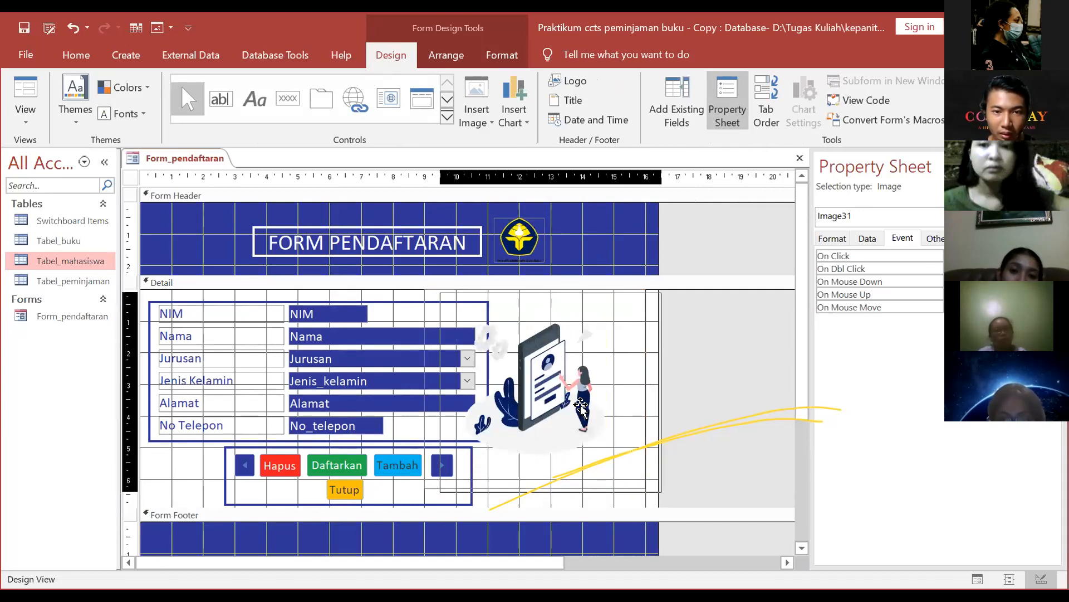
Step: Send the illustration to the back with Position > Send to Back, undoing an accidental drag
right_click(576, 379)
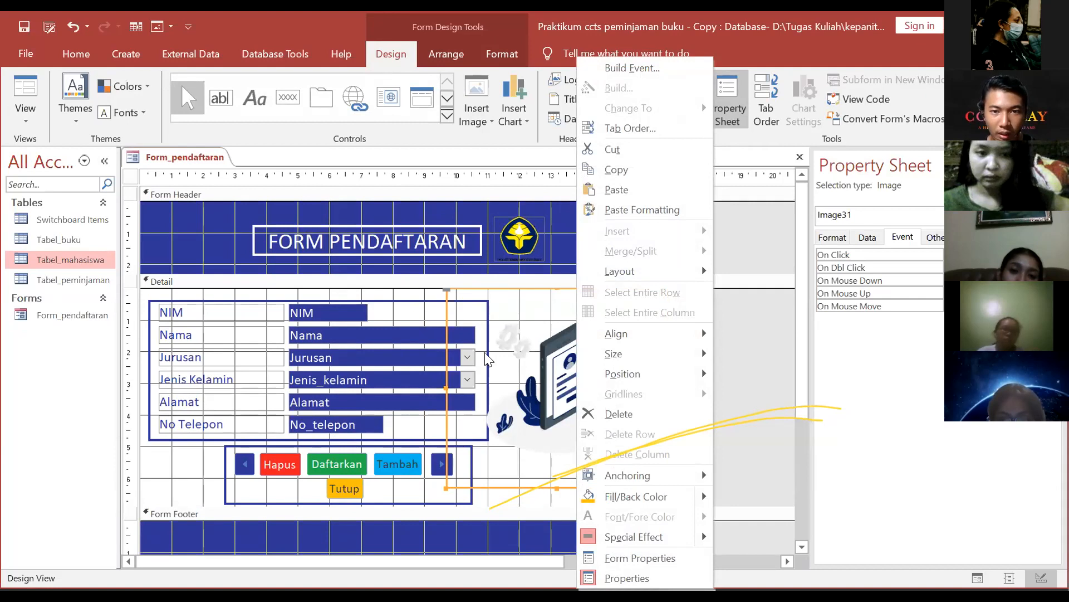
mouse_move(698, 375)
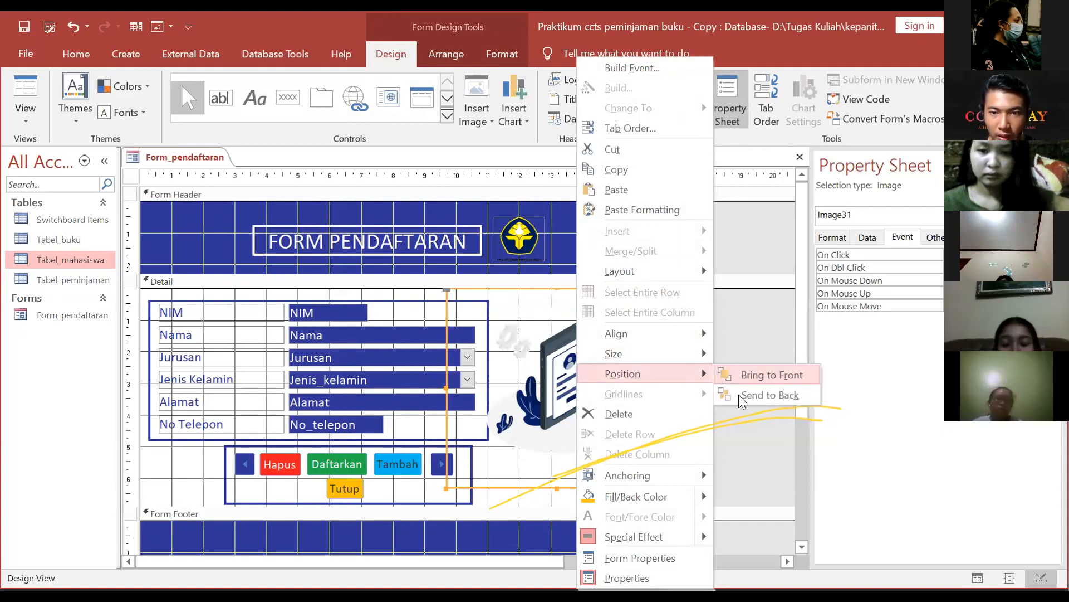
left_click(770, 395)
mouse_move(613, 401)
left_mouse_down()
mouse_move(475, 382)
mouse_move(501, 380)
mouse_move(451, 401)
mouse_move(418, 400)
mouse_move(608, 393)
left_mouse_up()
key("ctrl+z")
key("ctrl+z")
left_click(609, 377)
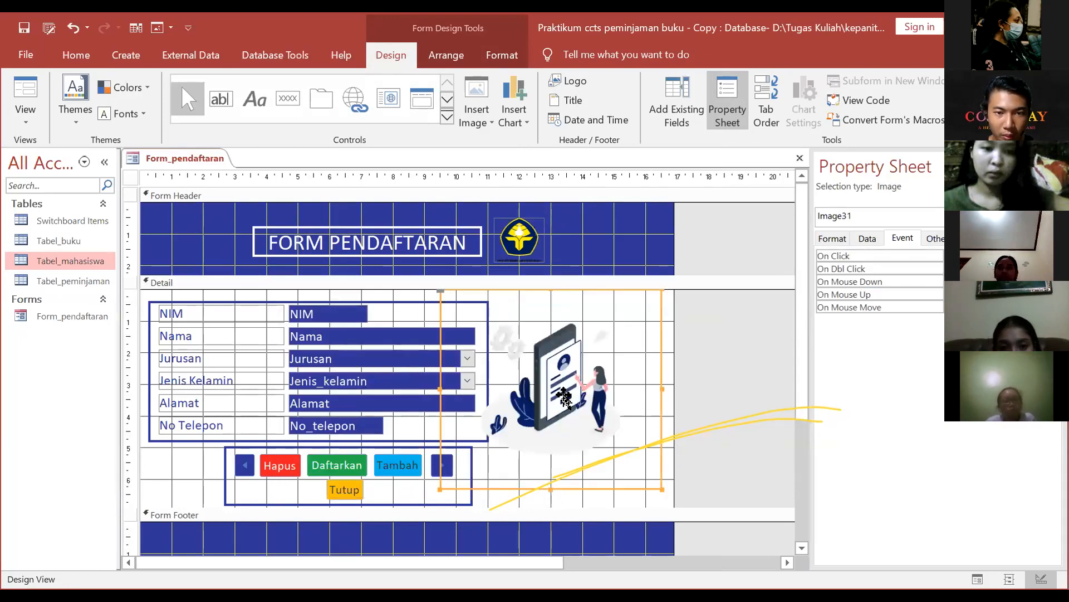
Step: Reapply Send to Back to the illustration, reverting its stray moves into the header
right_click(566, 386)
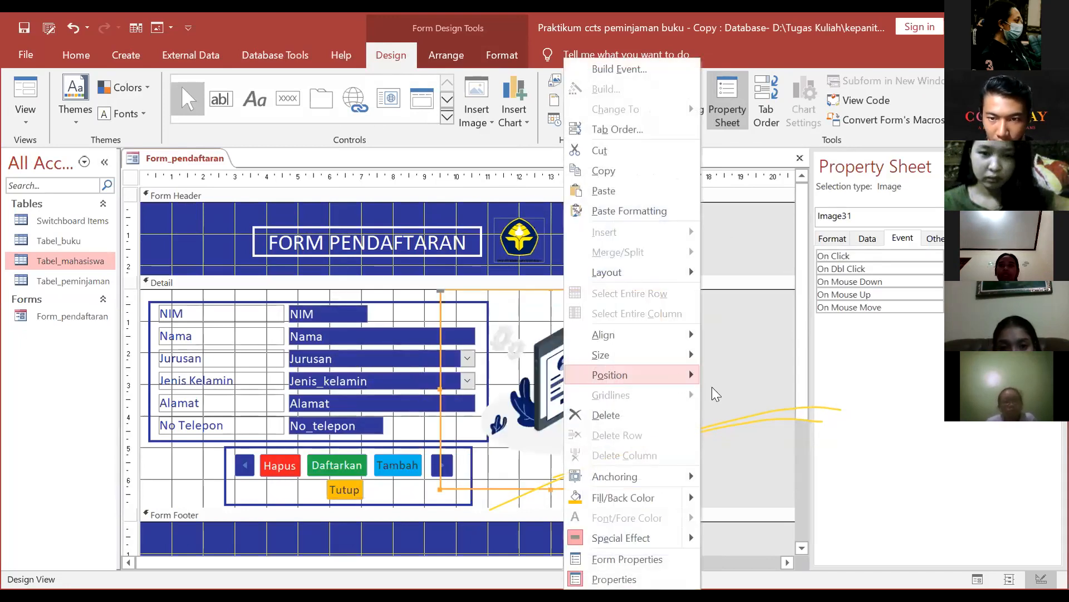
mouse_move(690, 375)
left_click(756, 396)
left_click_drag(591, 400, 432, 408)
key("ctrl+z")
right_click(426, 404)
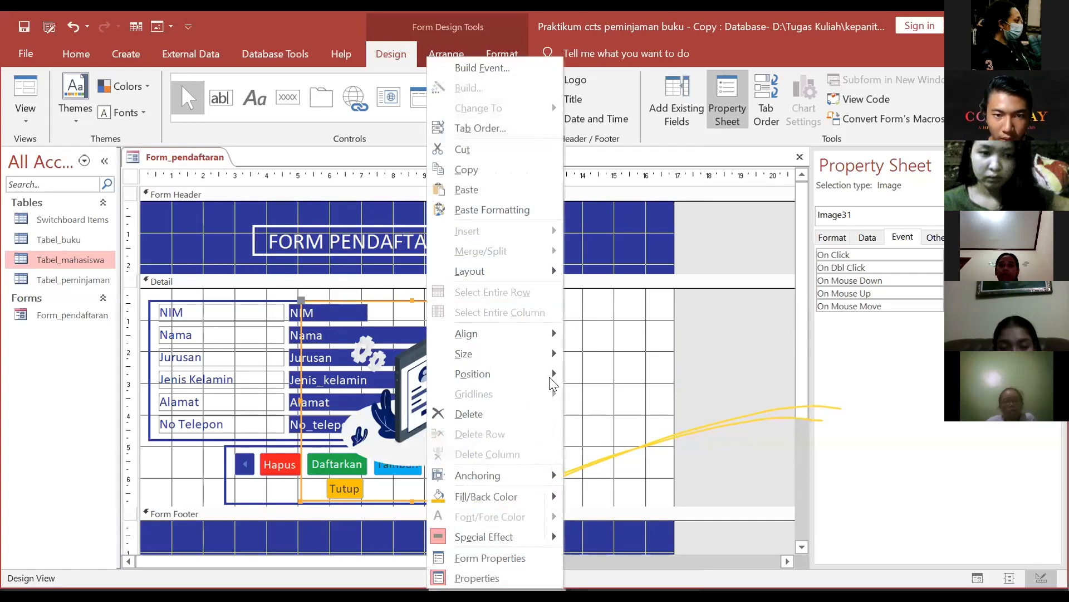
mouse_move(501, 373)
left_click(596, 397)
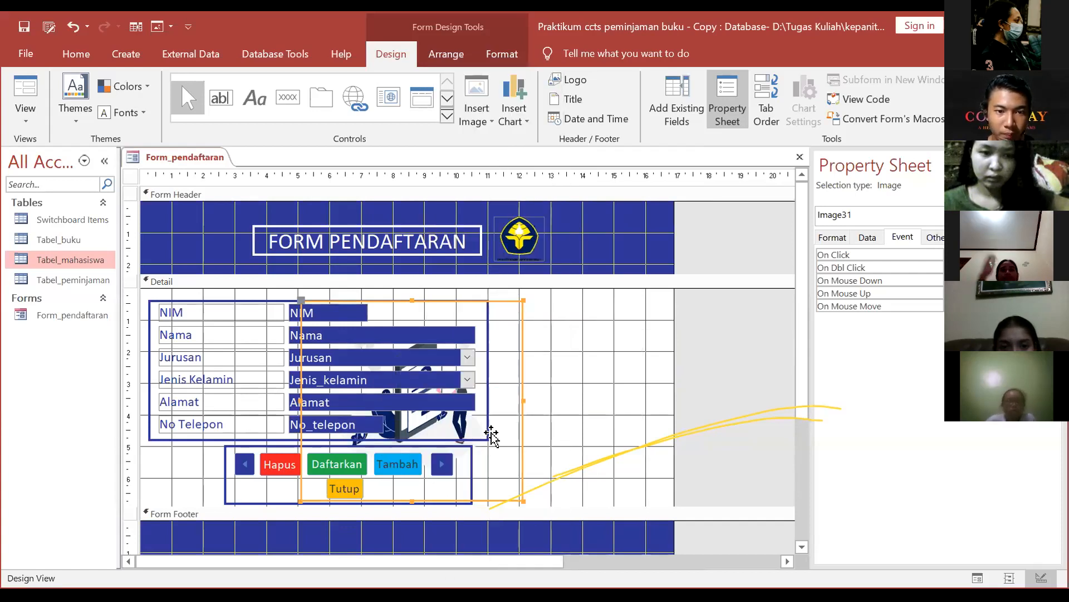
key("ctrl+z")
Step: Drag the illustration so it sits just right of the field box
left_click_drag(489, 419, 543, 430)
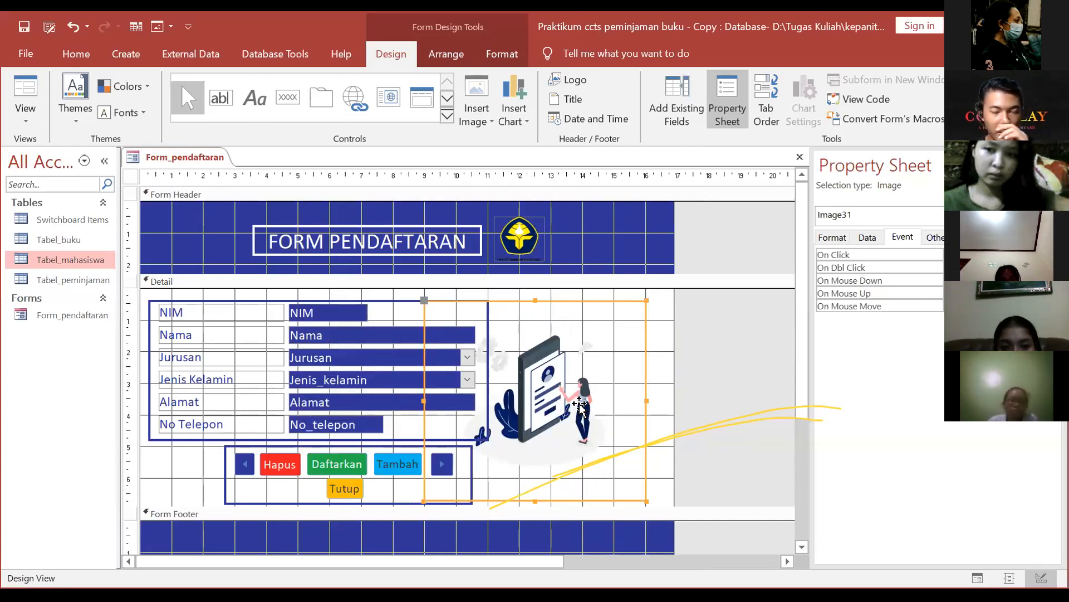
left_click_drag(557, 404, 590, 376)
left_click(687, 337)
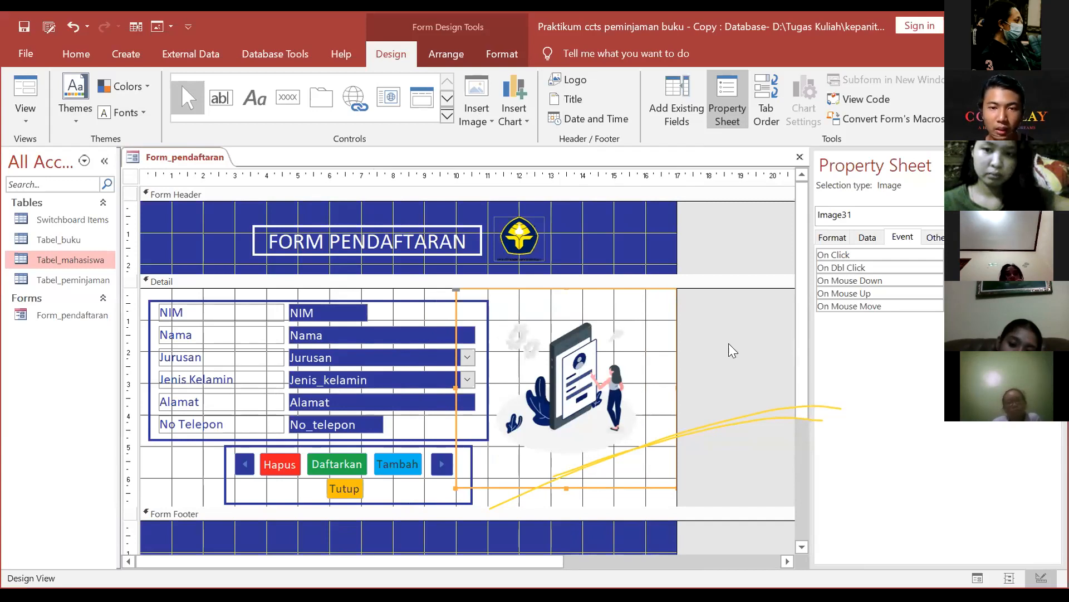
scroll(728, 343, "down", 2)
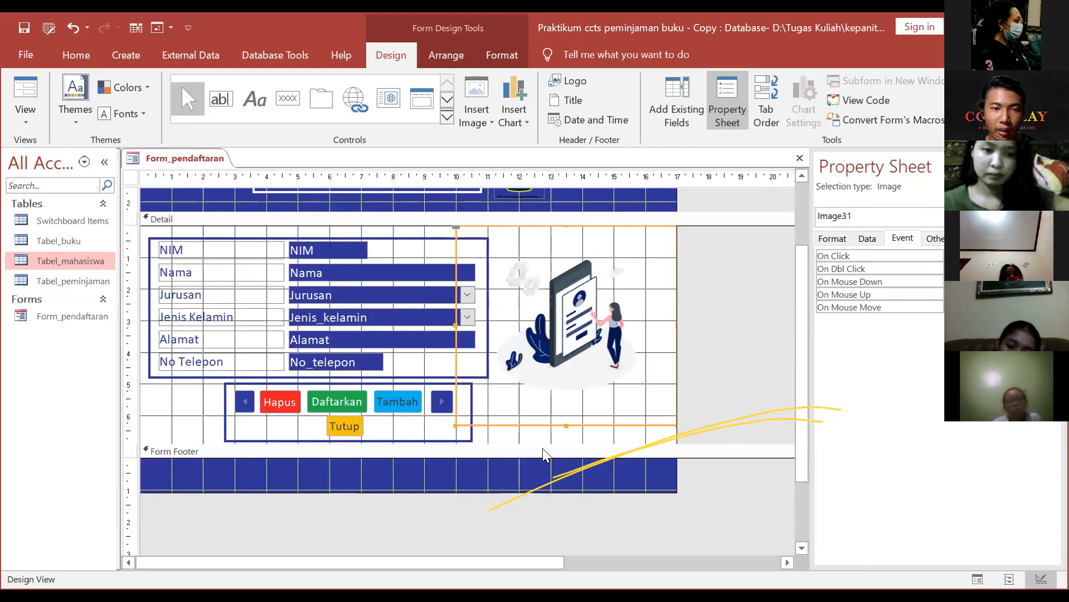
left_click(342, 406)
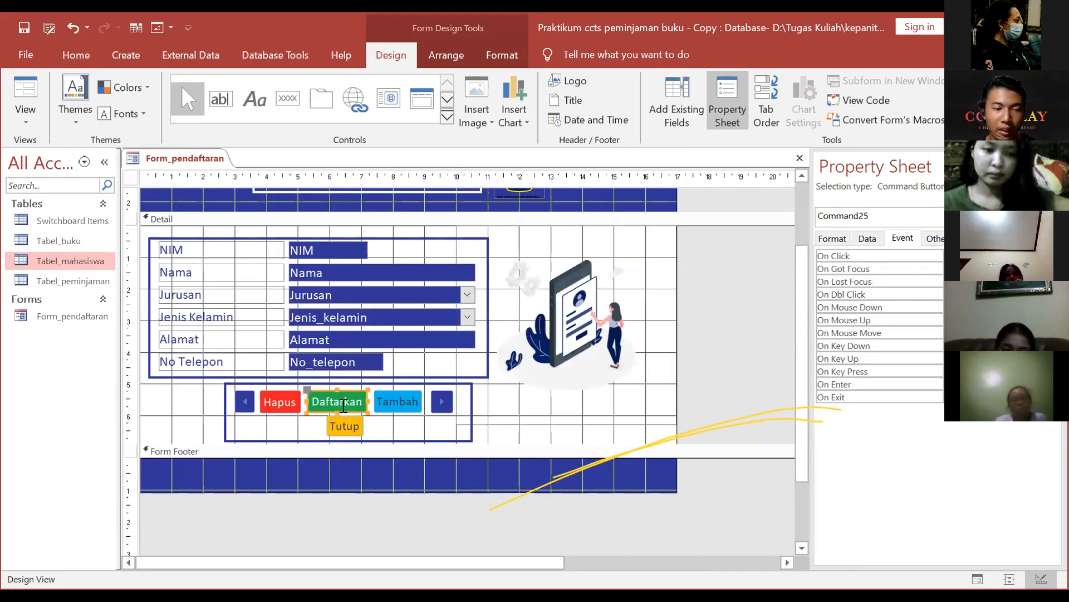
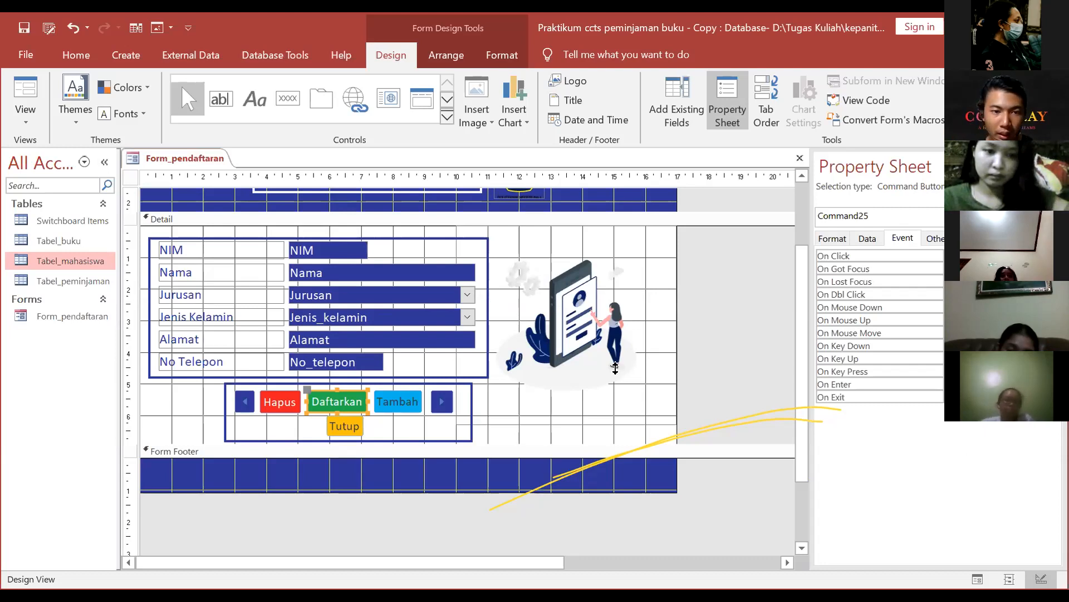
Step: Open the On Click macro of the Daftarkan button (Command25) from the Property Sheet's Event tab
left_click(380, 446)
left_click(346, 400)
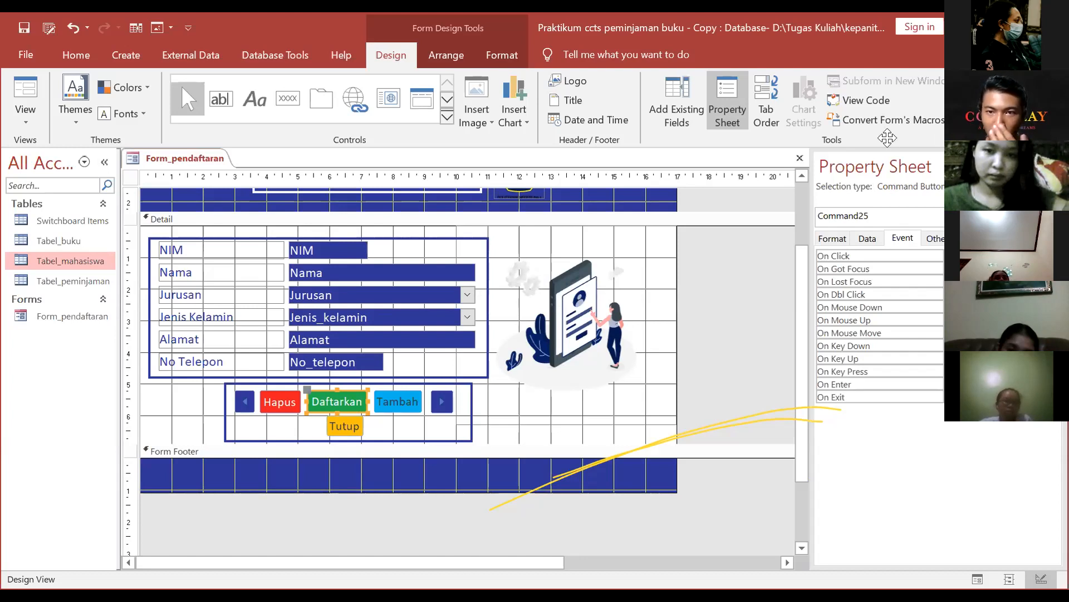
left_click(1054, 166)
left_click(721, 109)
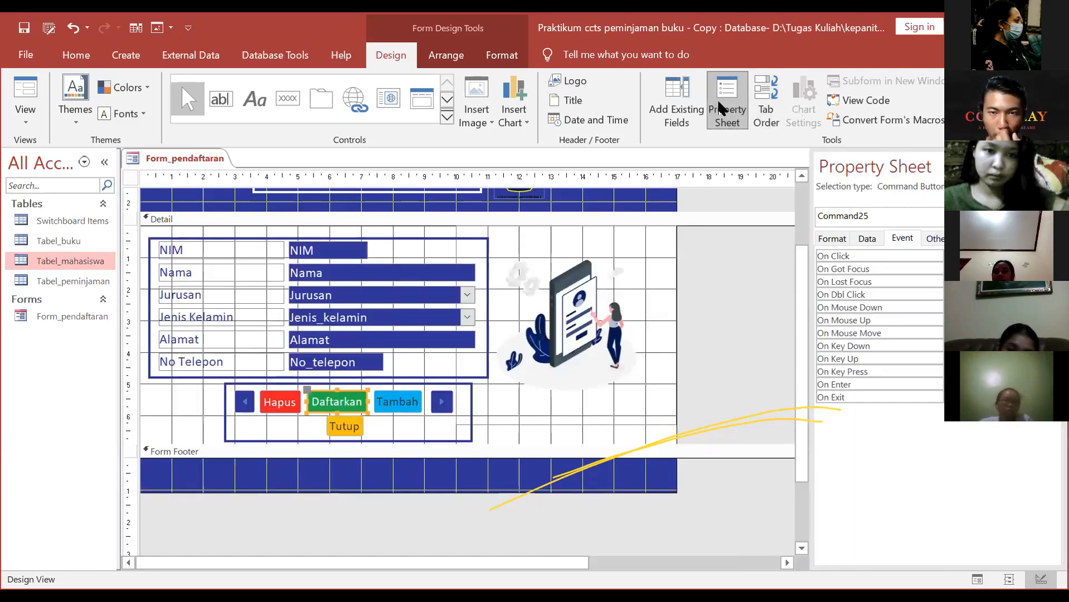
left_click(830, 239)
left_click(868, 238)
left_click(902, 239)
left_click(926, 238)
left_click(898, 239)
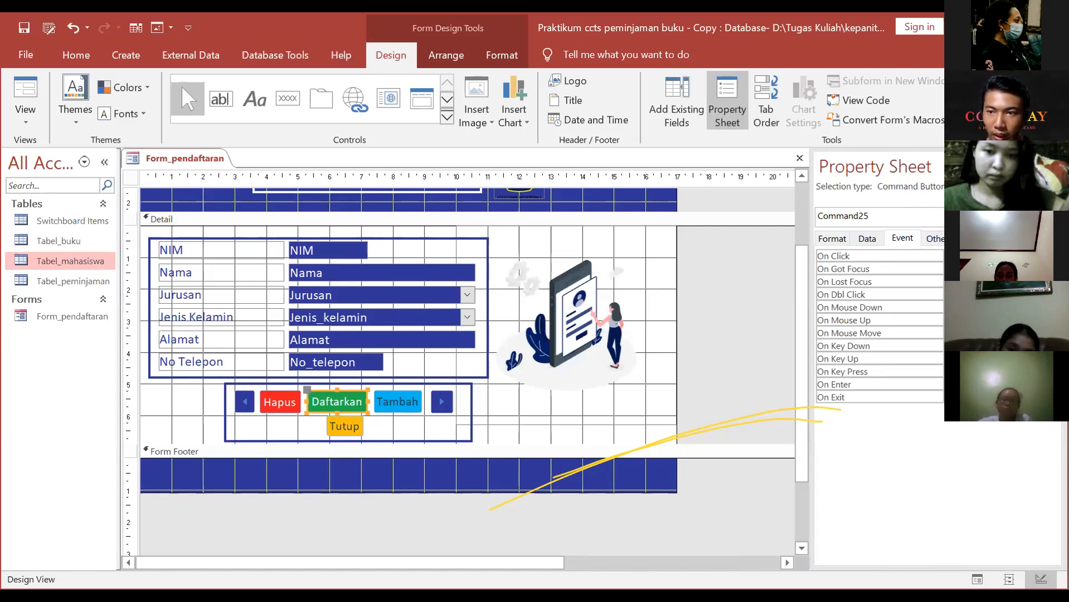
left_click(1054, 255)
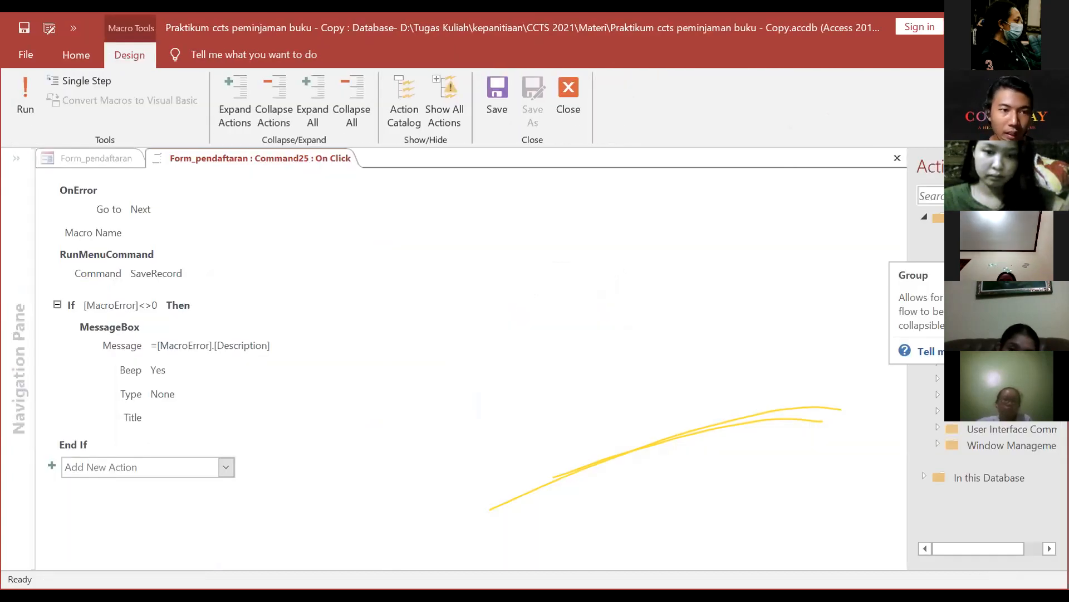
Step: Add a MessageBox action after End If with the message 'Data Berhasil Disimpan'
left_click(159, 467)
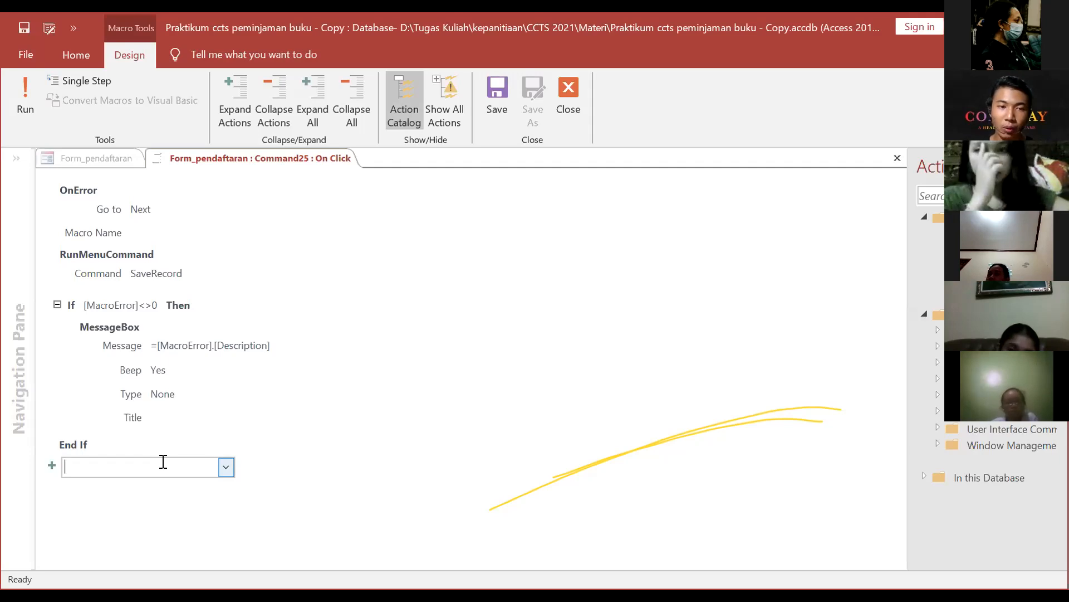
type("MessageBox")
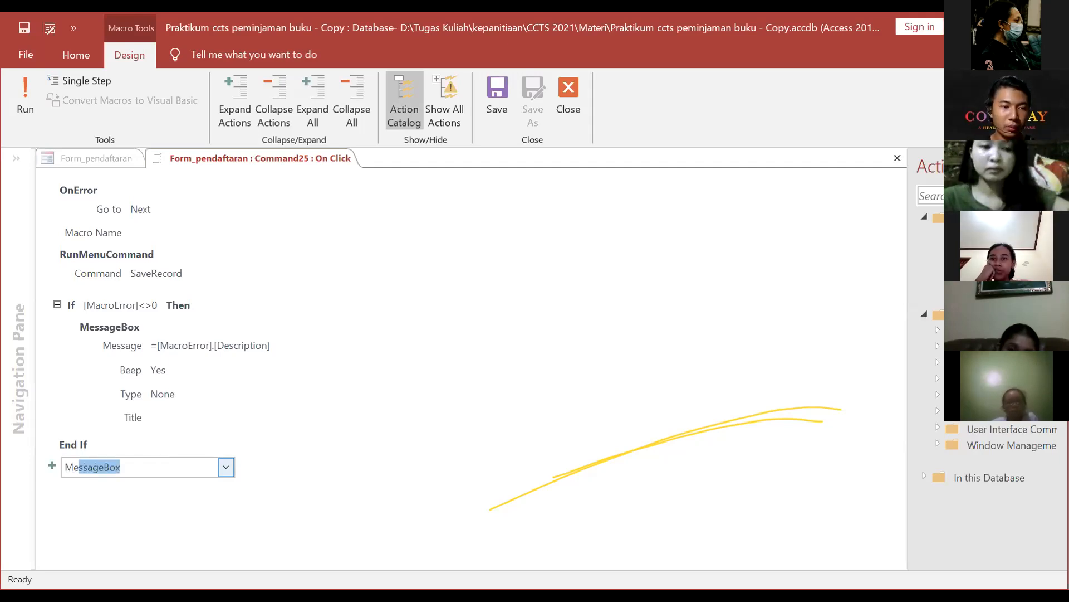
key("Return")
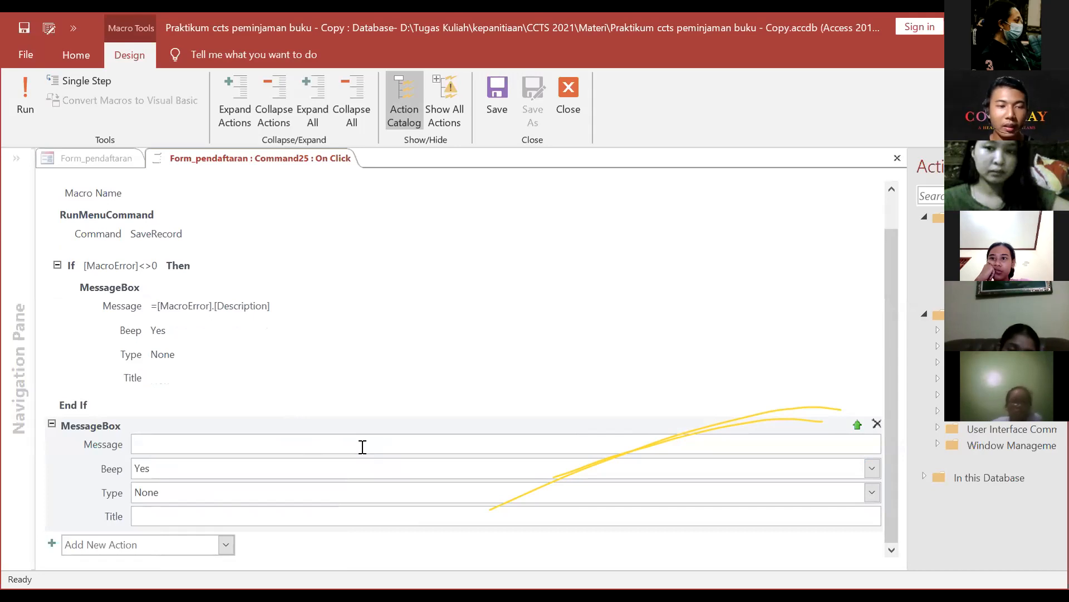
left_click(362, 447)
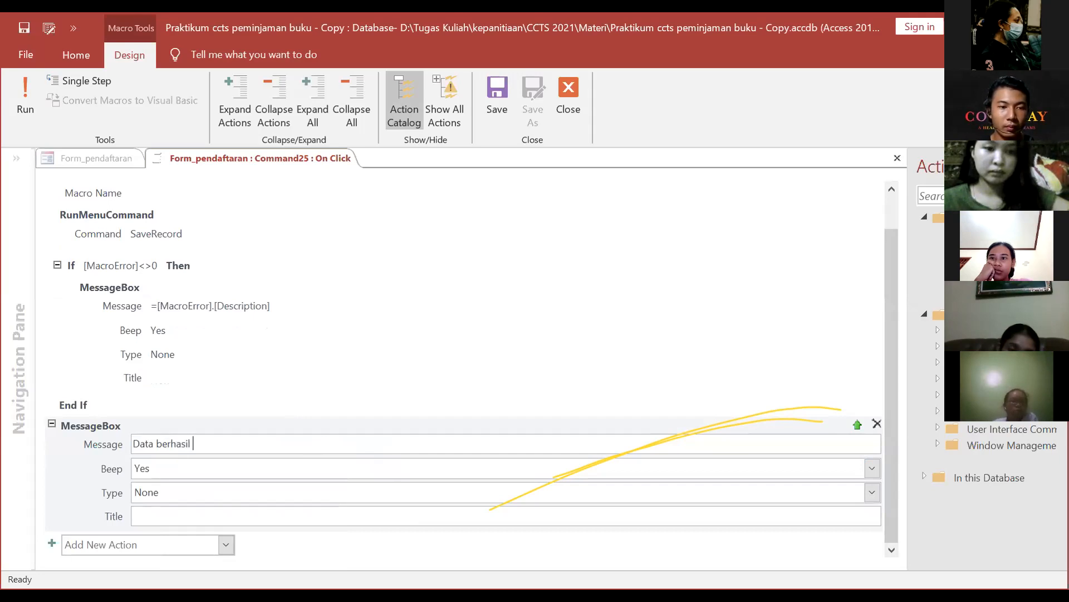
key("BackSpace")
key("BackSpace")
key("BackSpace")
key("BackSpace")
key("BackSpace")
key("BackSpace")
key("BackSpace")
key("BackSpace")
key("BackSpace")
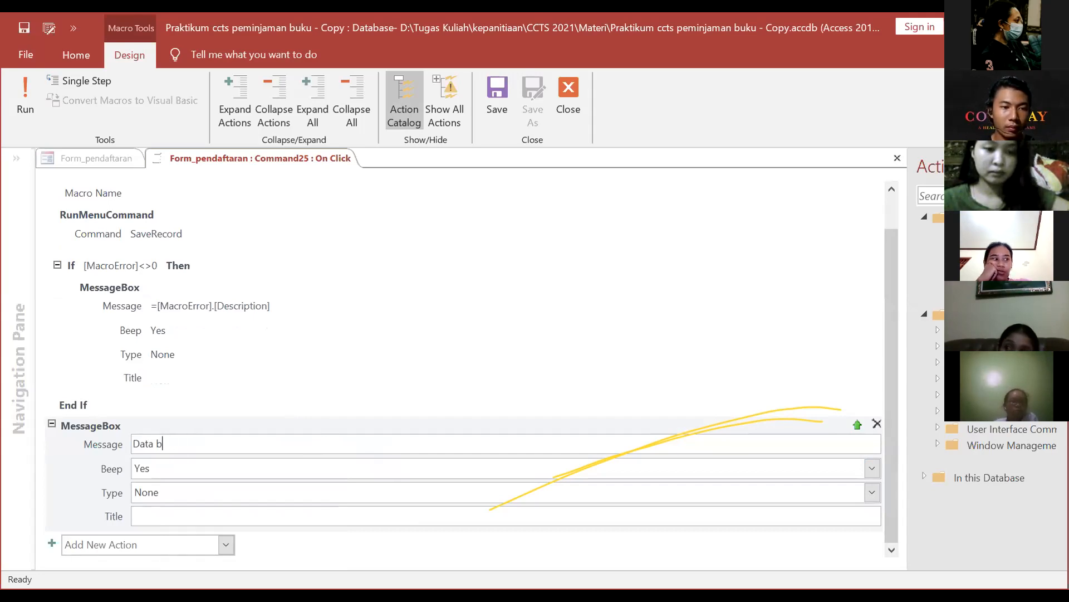
type("Berhasil Ds")
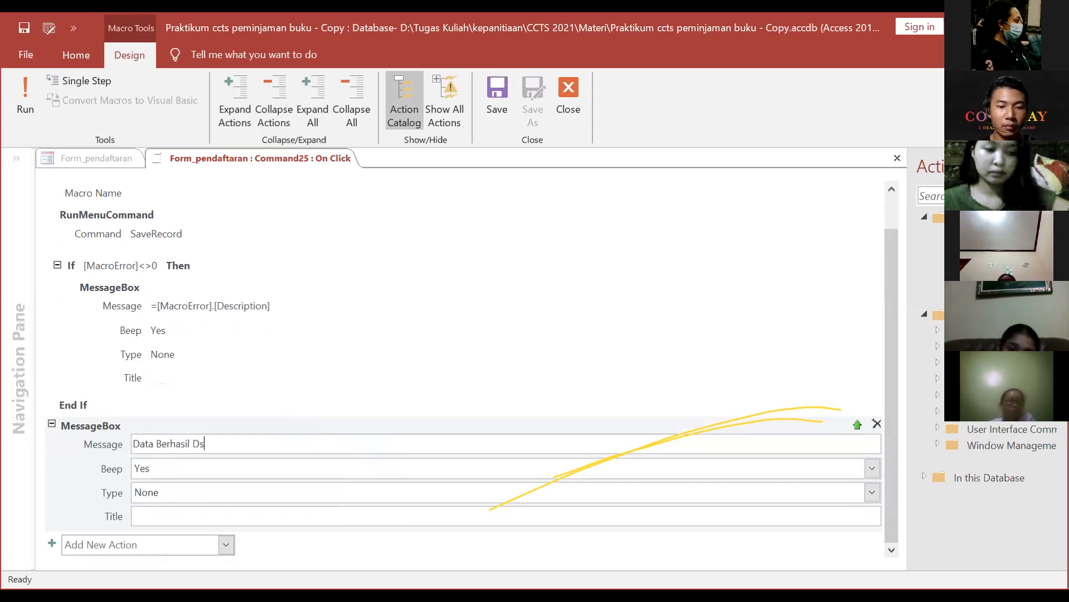
key("BackSpace")
type("isimpan")
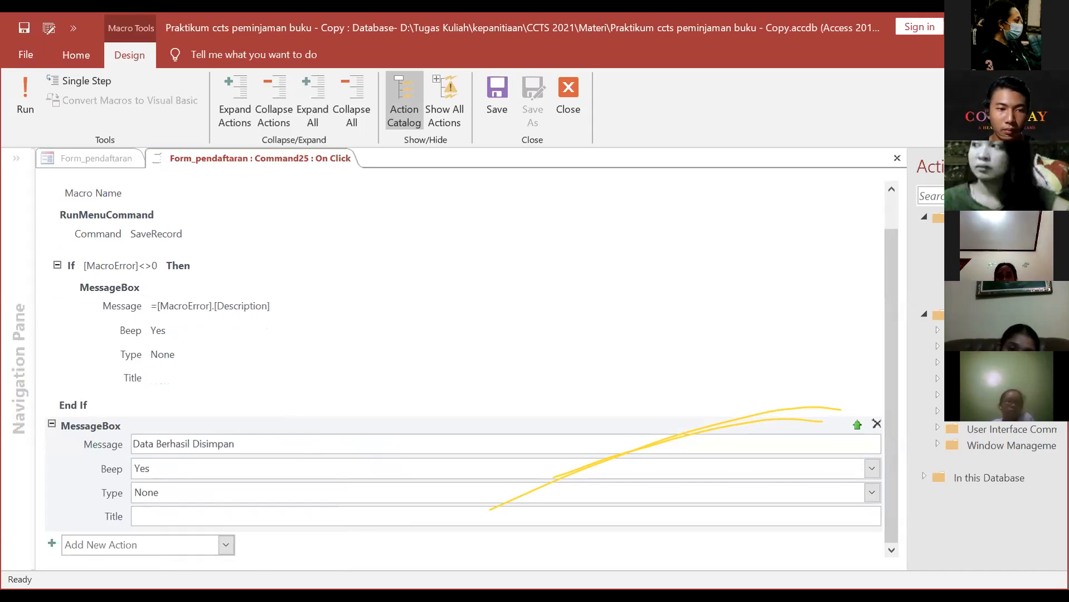
left_click(688, 352)
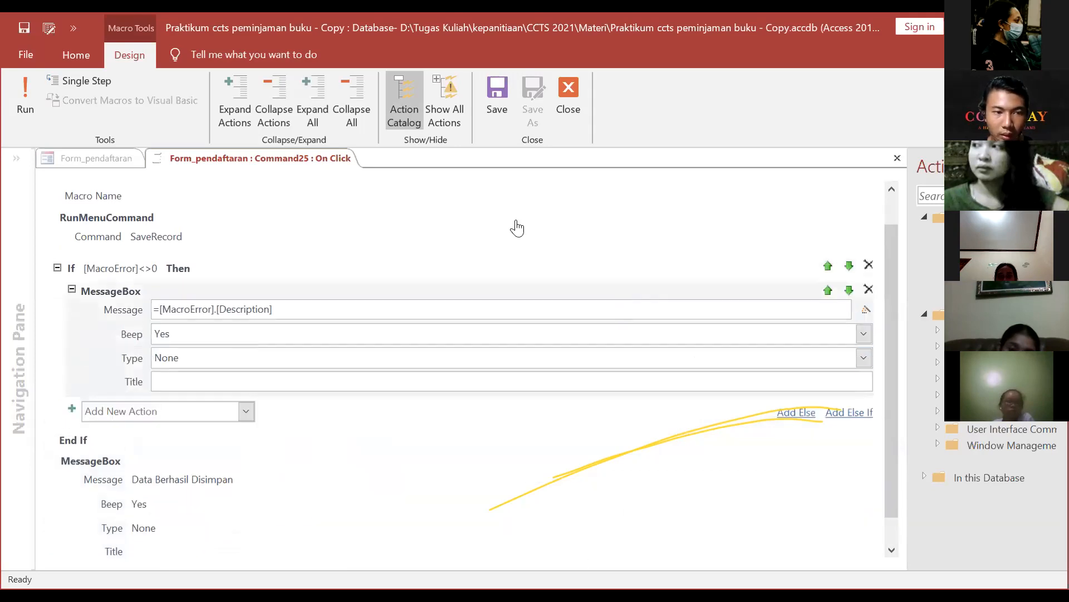
left_click(339, 435)
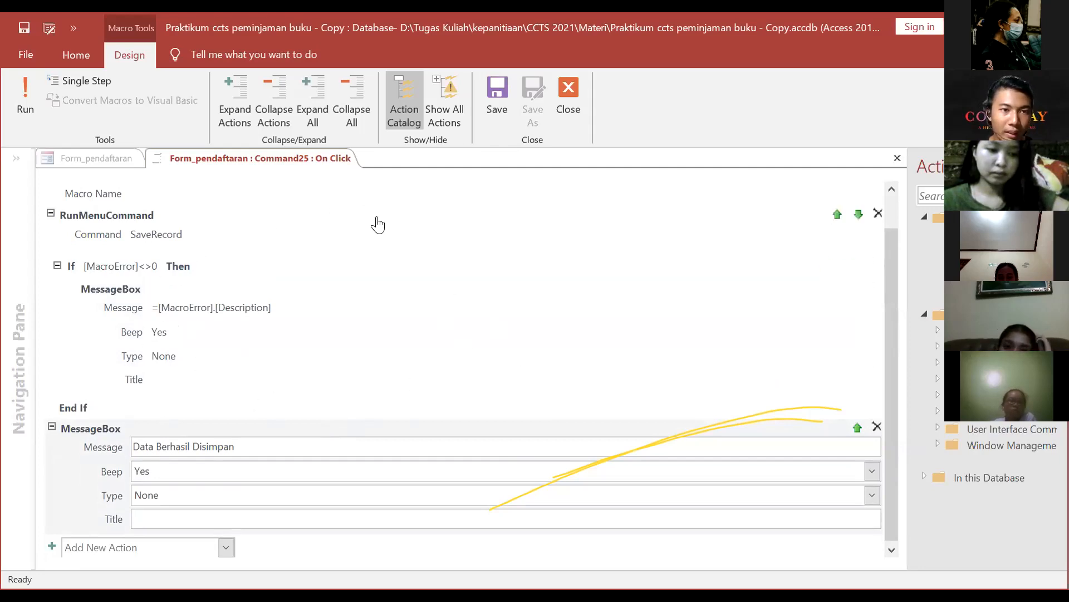
Step: Add a GoToRecord action to the macro with Record set to New
left_click_drag(890, 301, 889, 364)
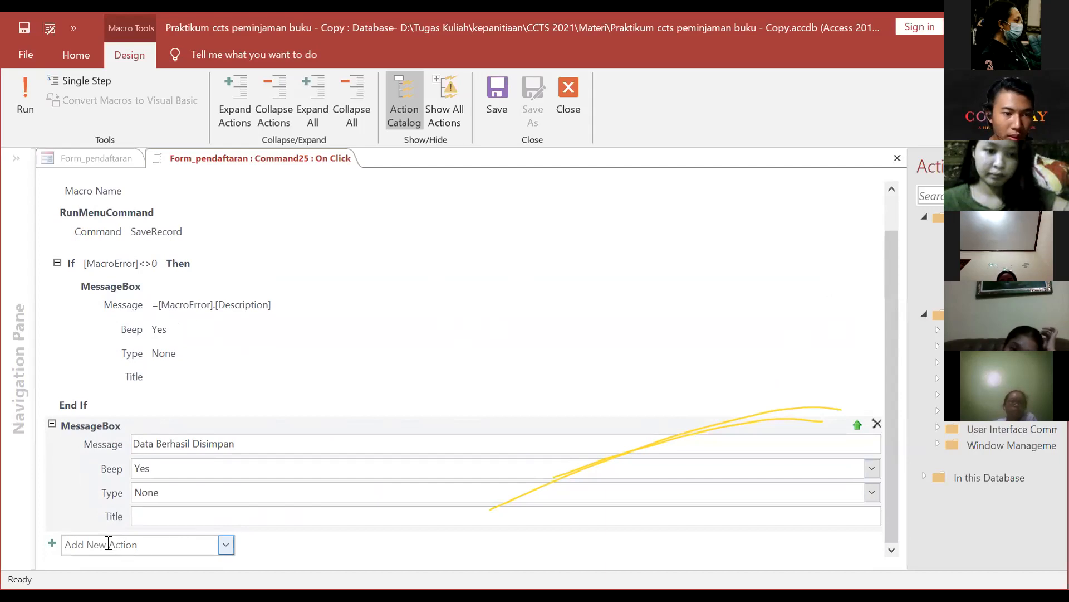
left_click(108, 544)
type("Go")
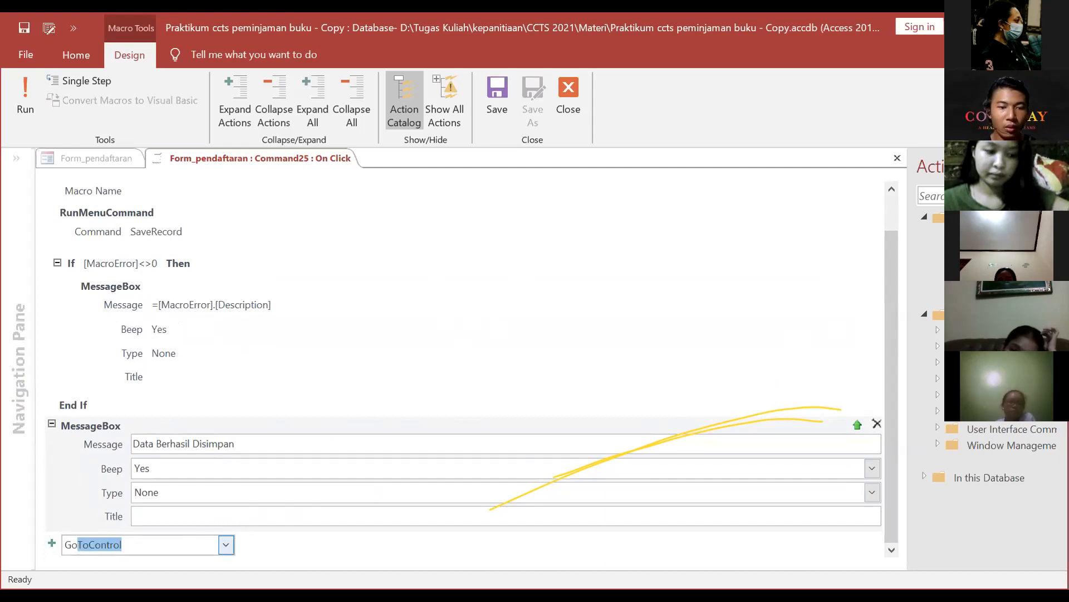
type("ToRecord")
key("Return")
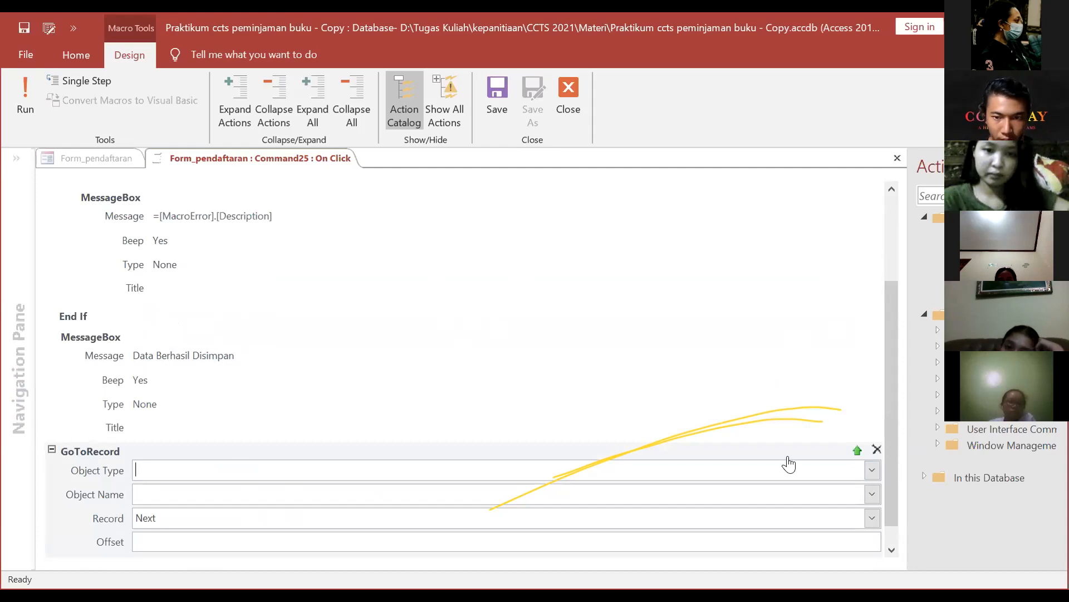
left_click(872, 518)
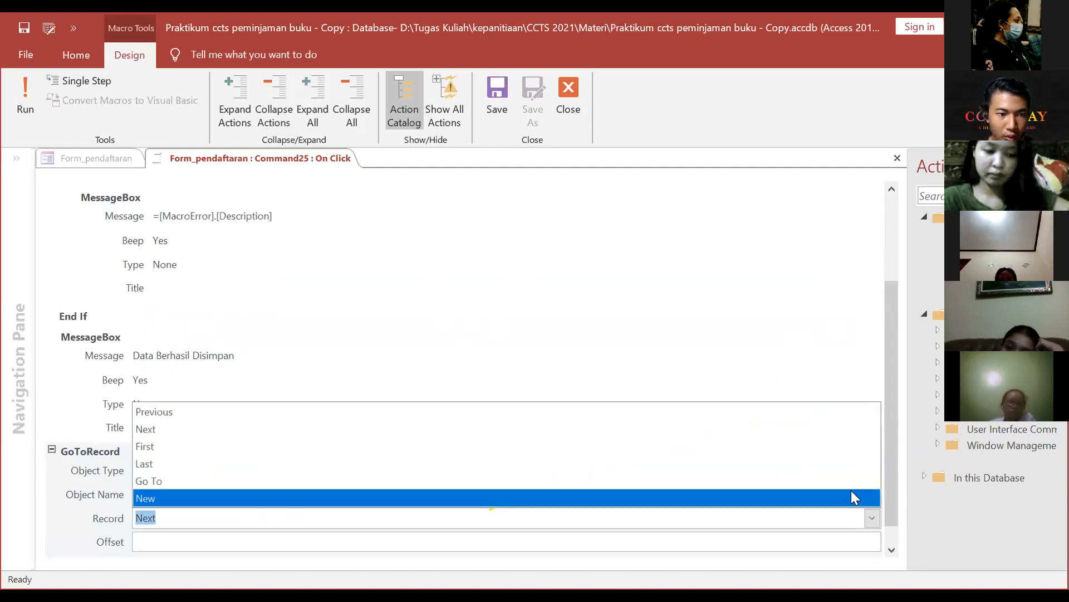
left_click(855, 497)
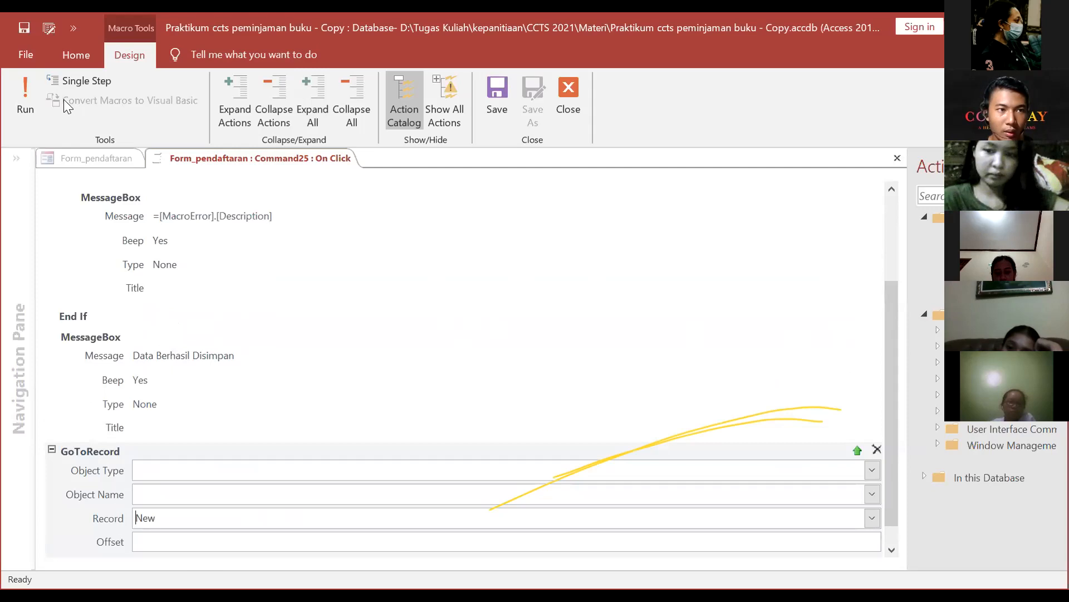
Step: Run the macro, save the changes, dismiss the message, and close the macro editor
left_click(15, 85)
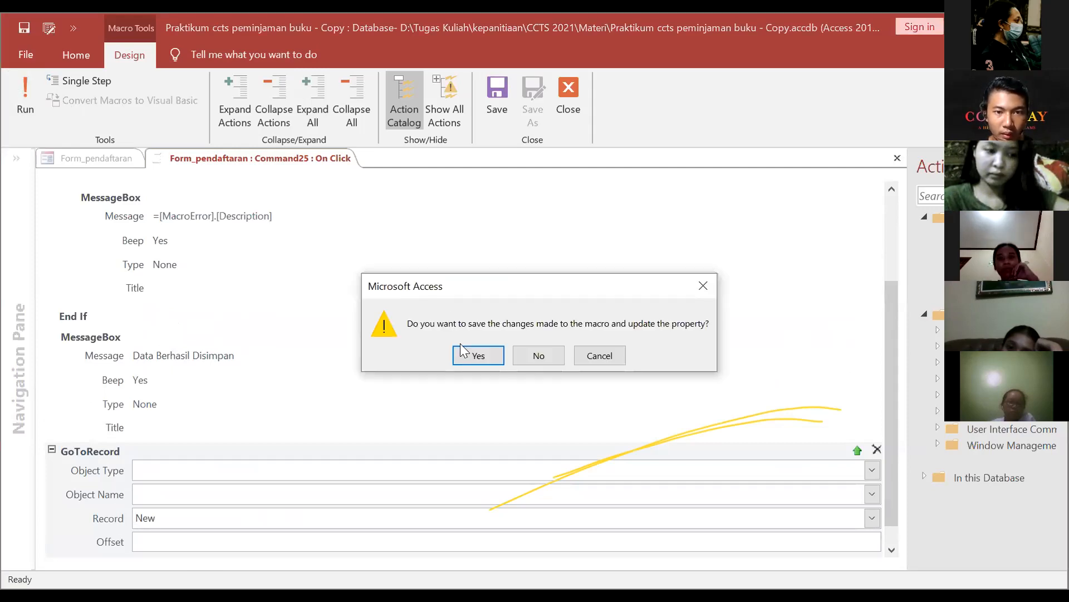
left_click(473, 357)
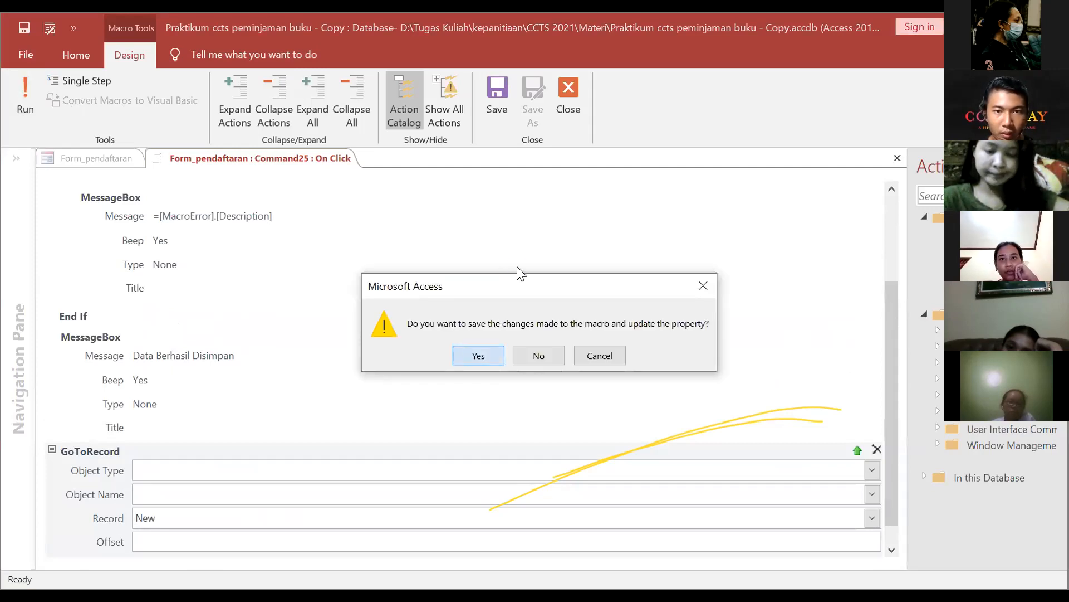
left_click(526, 266)
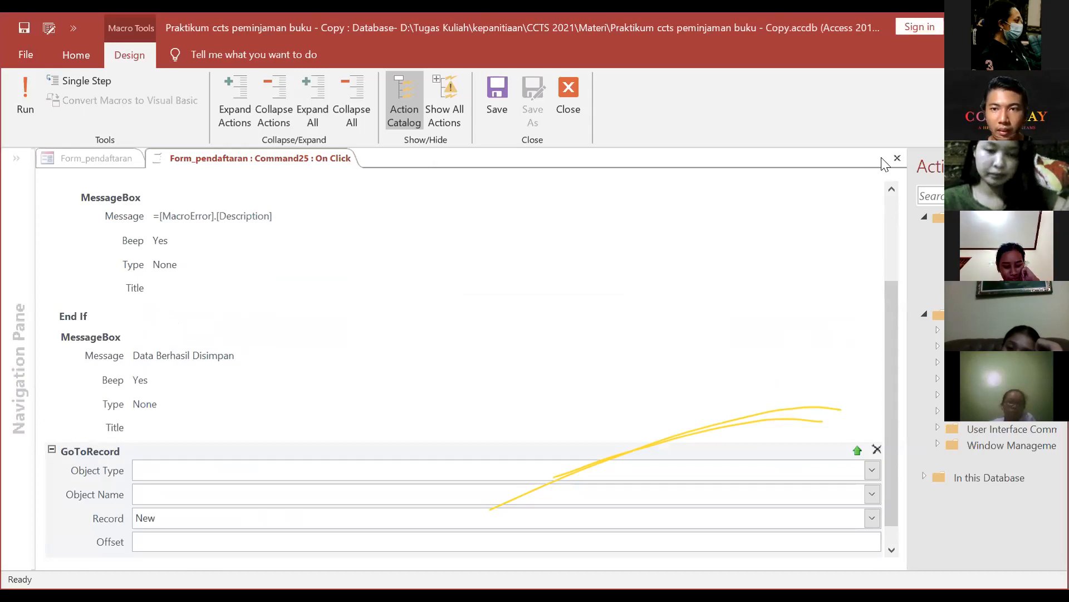
left_click(566, 95)
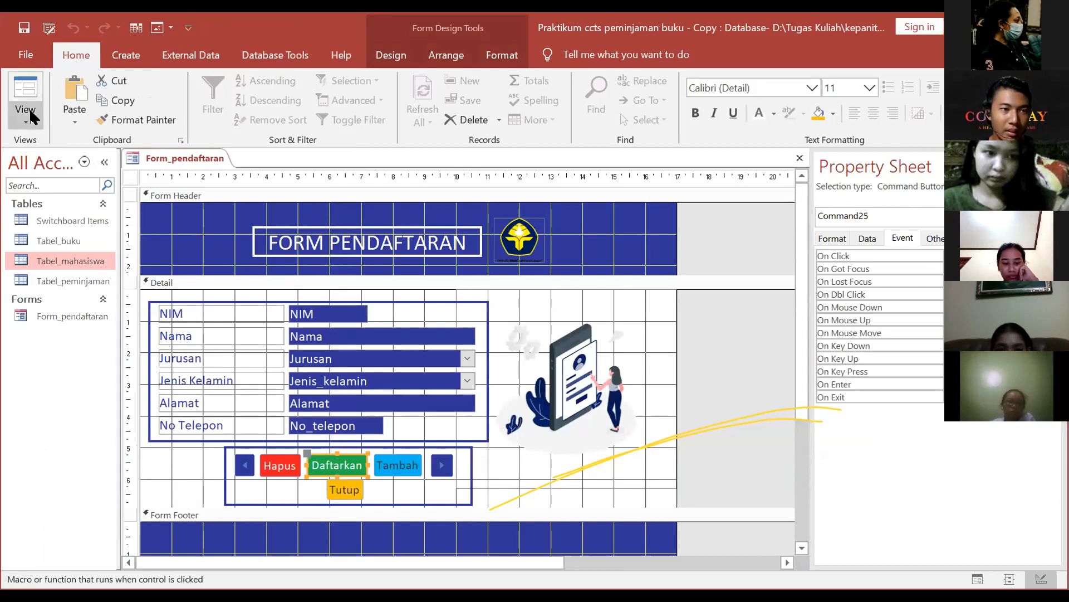
Step: Preview Form_pendaftaran in Form View, then return it to Design View
right_click(186, 155)
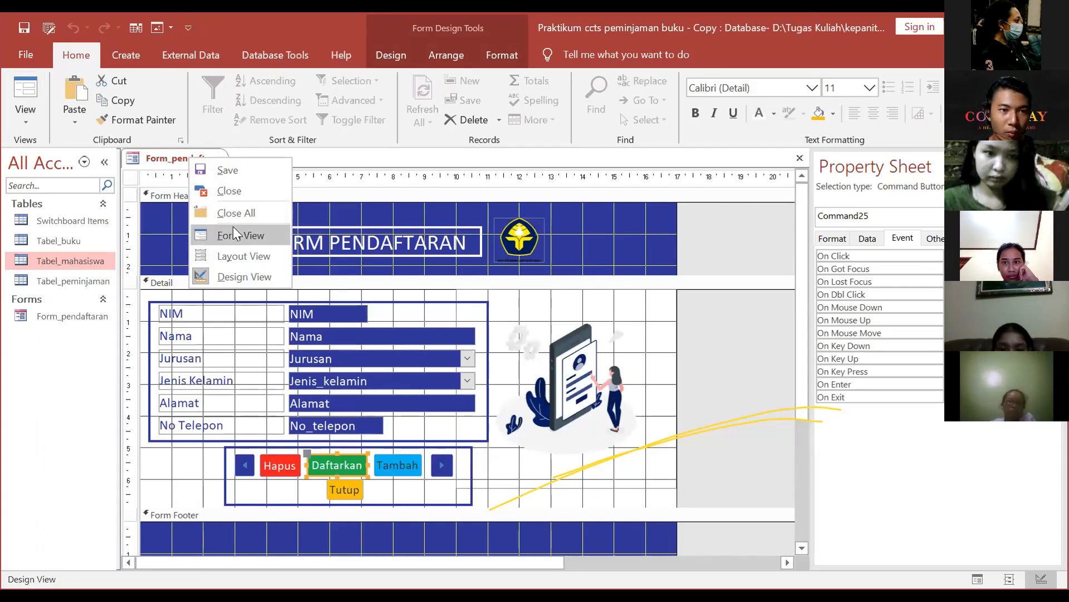
left_click(233, 229)
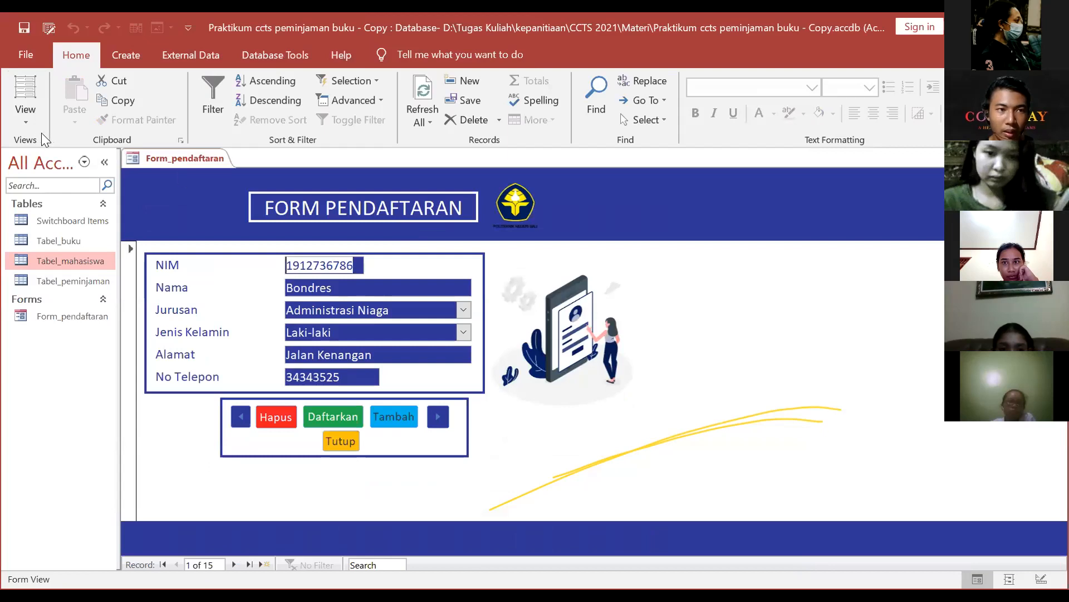
left_click(25, 118)
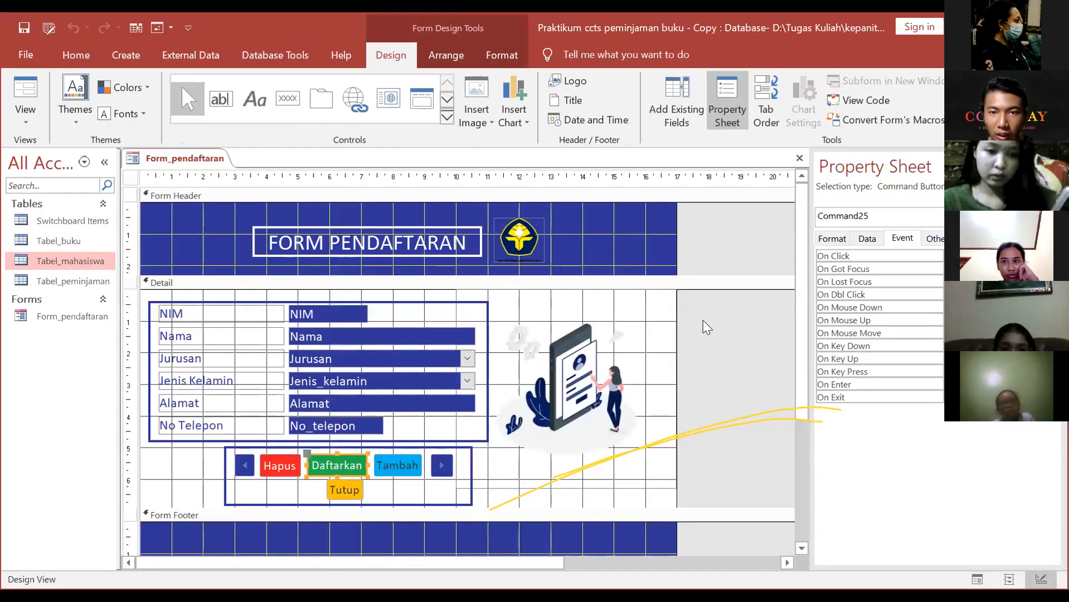
left_click(708, 316)
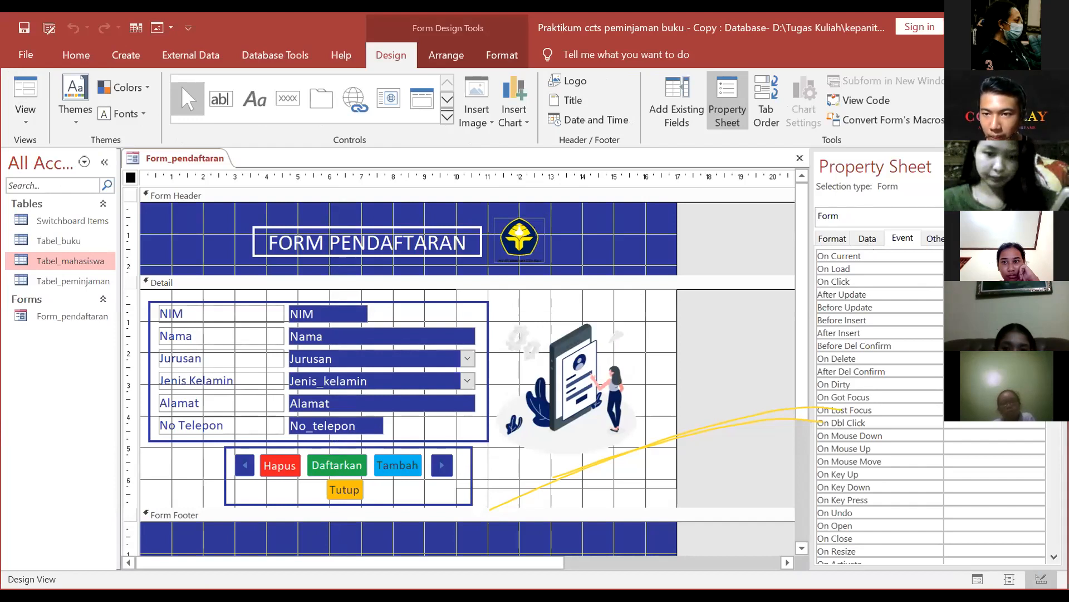
Step: Set the form's Auto Center property to Yes, then open it in Form View
left_click(935, 240)
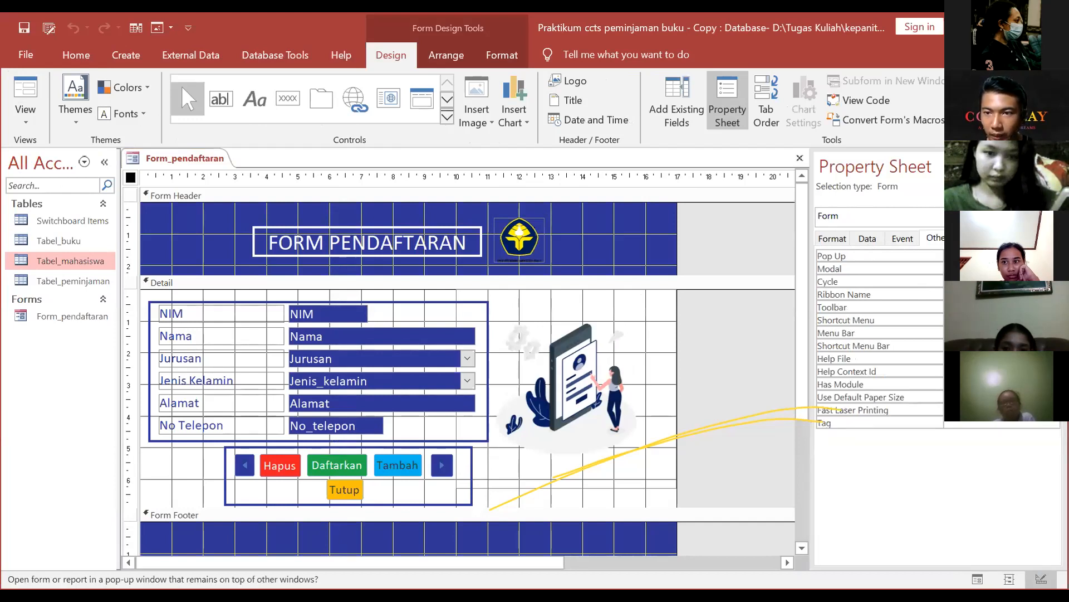
left_click(832, 239)
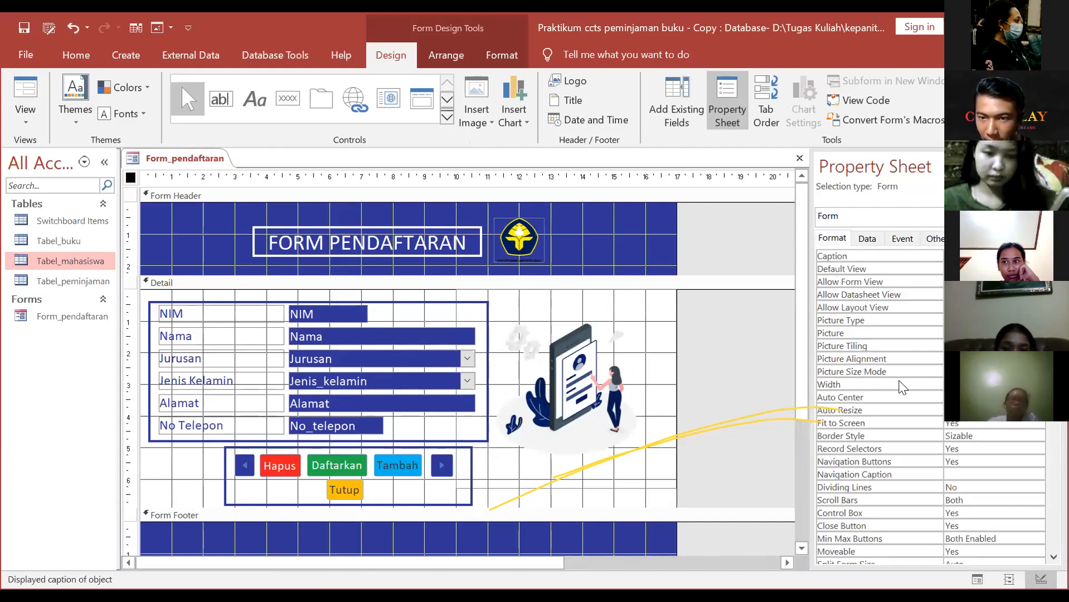
left_click(905, 398)
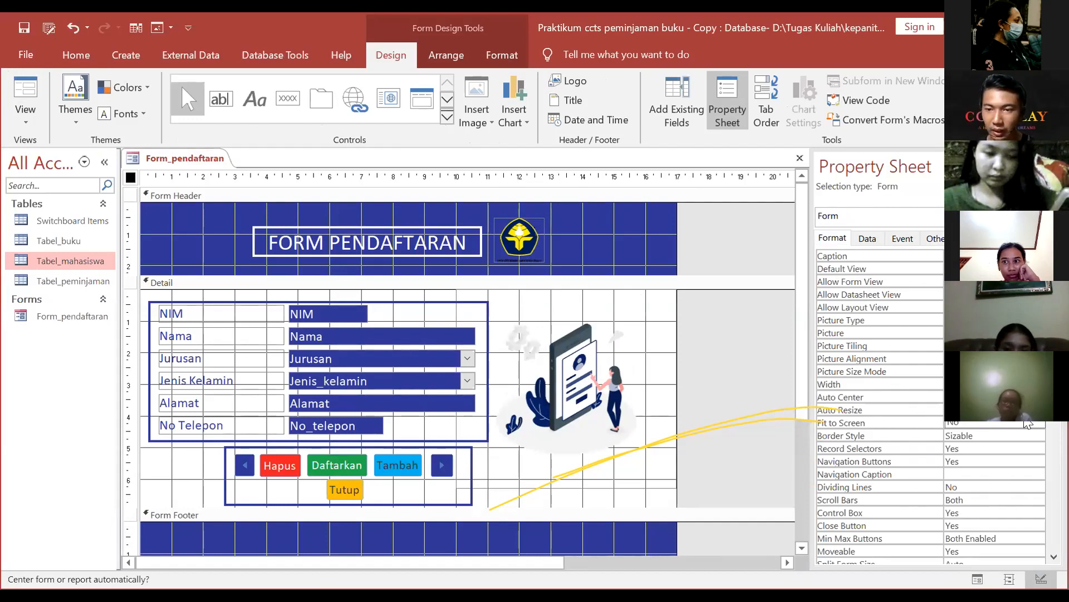
left_click(968, 410)
left_click(732, 421)
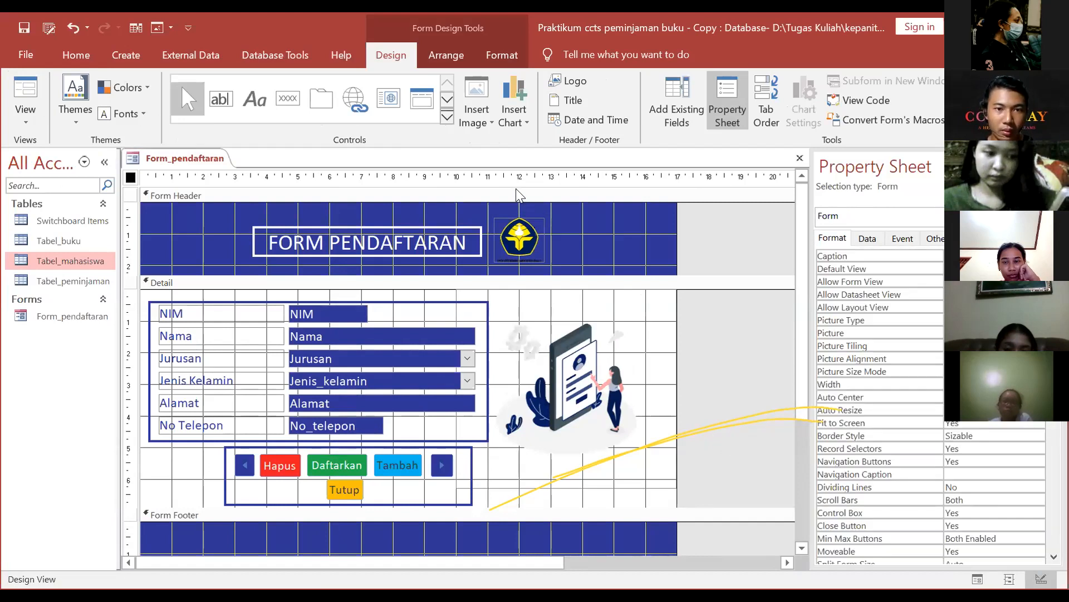
key("F5")
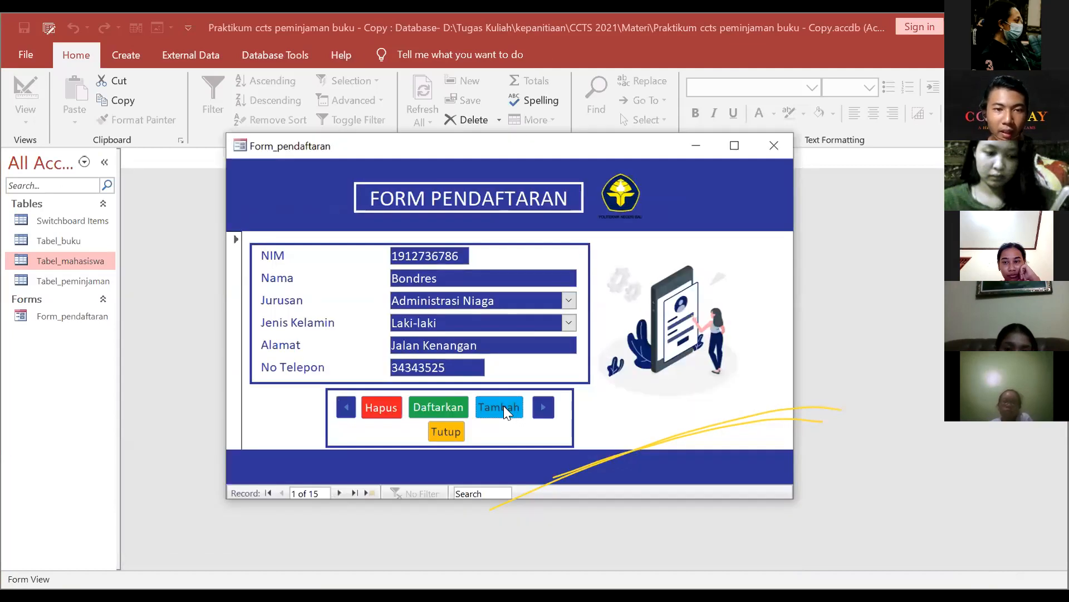
Step: Add a new record with the student's NIM and name, and Jurusan Teknik Elektro
left_click(503, 406)
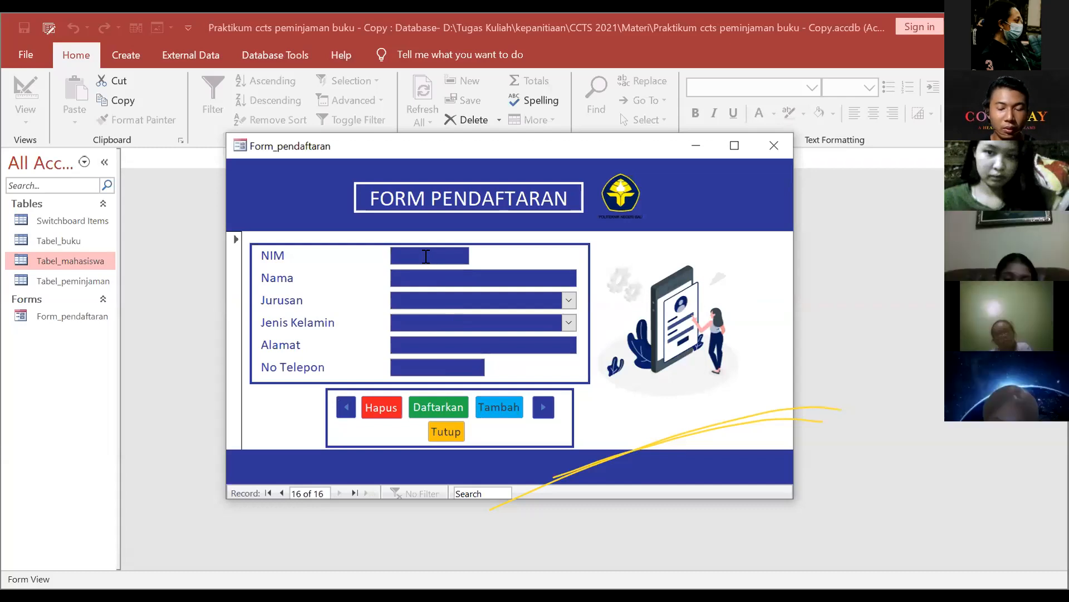
type("191")
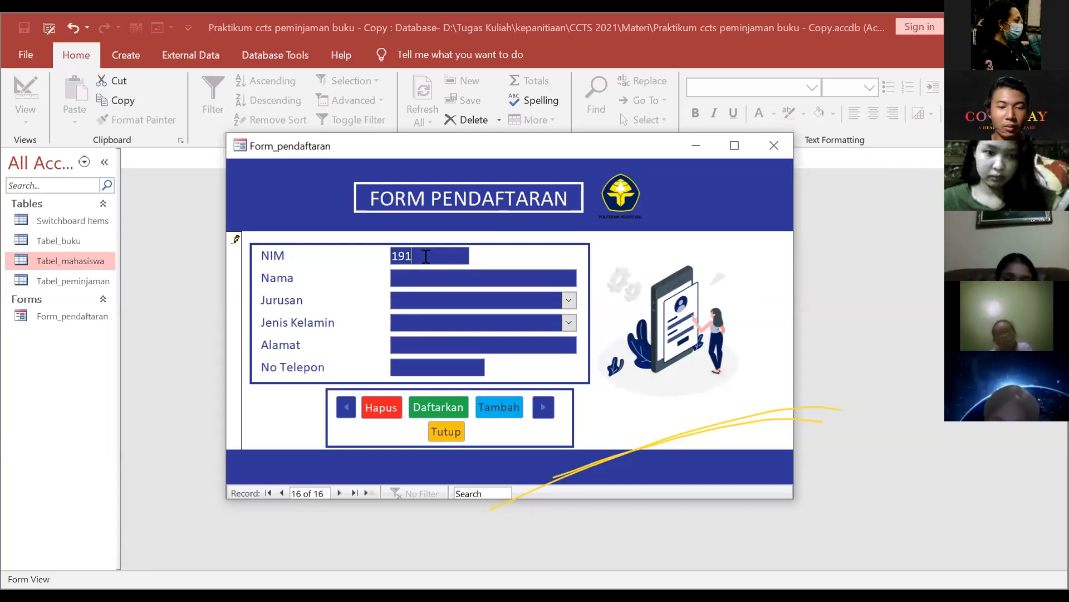
type("5713022")
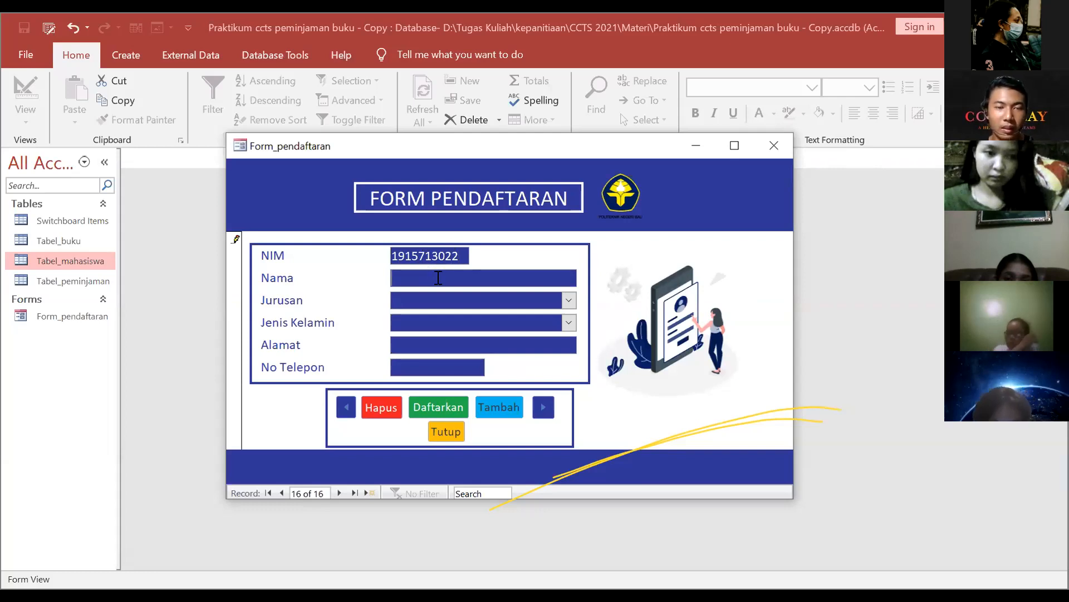
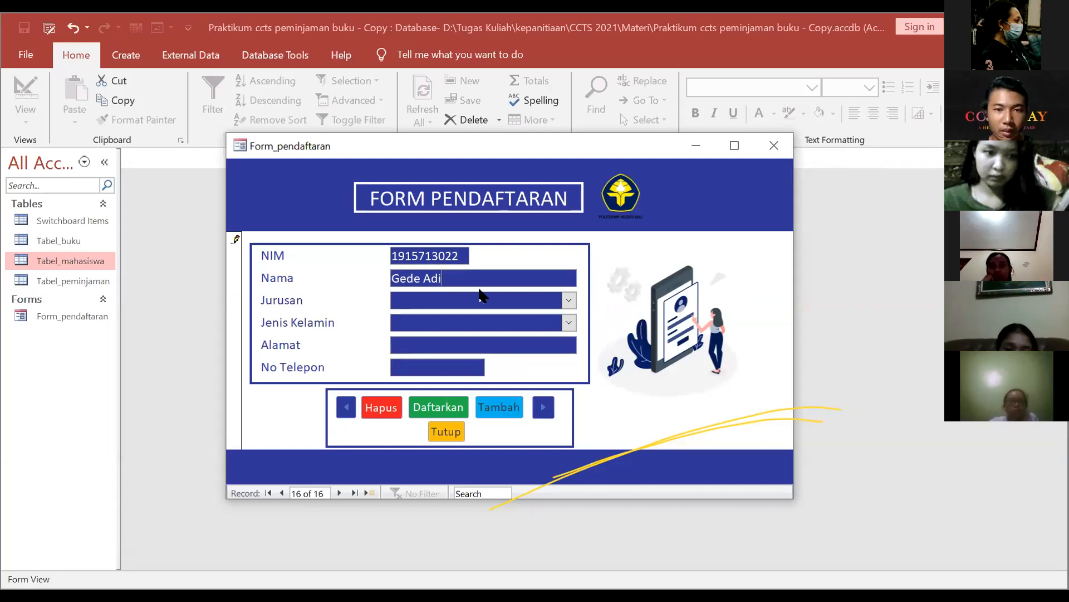
left_click(569, 300)
left_click(479, 402)
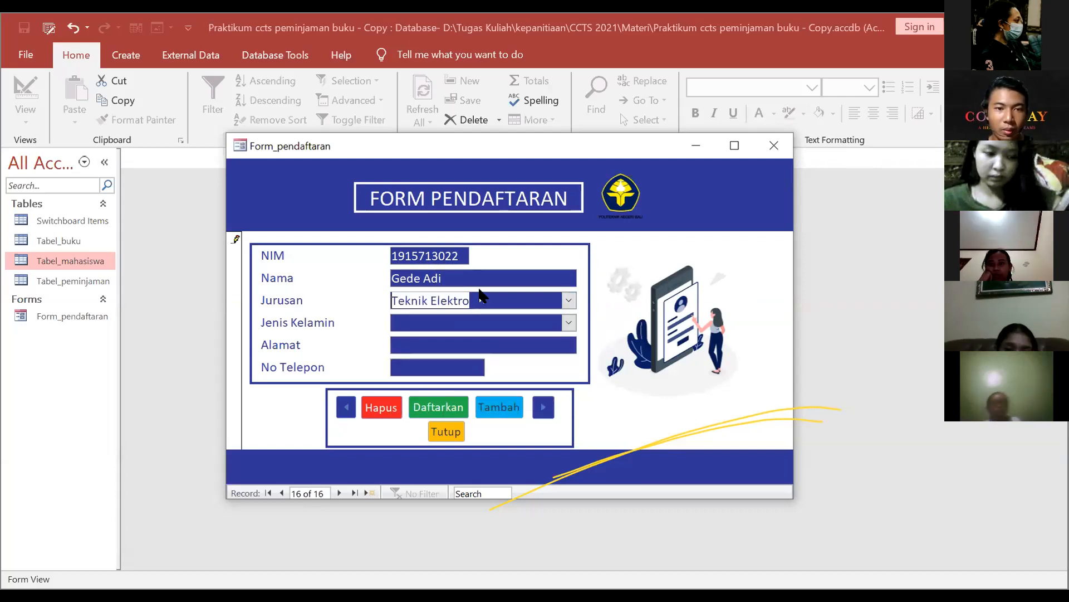
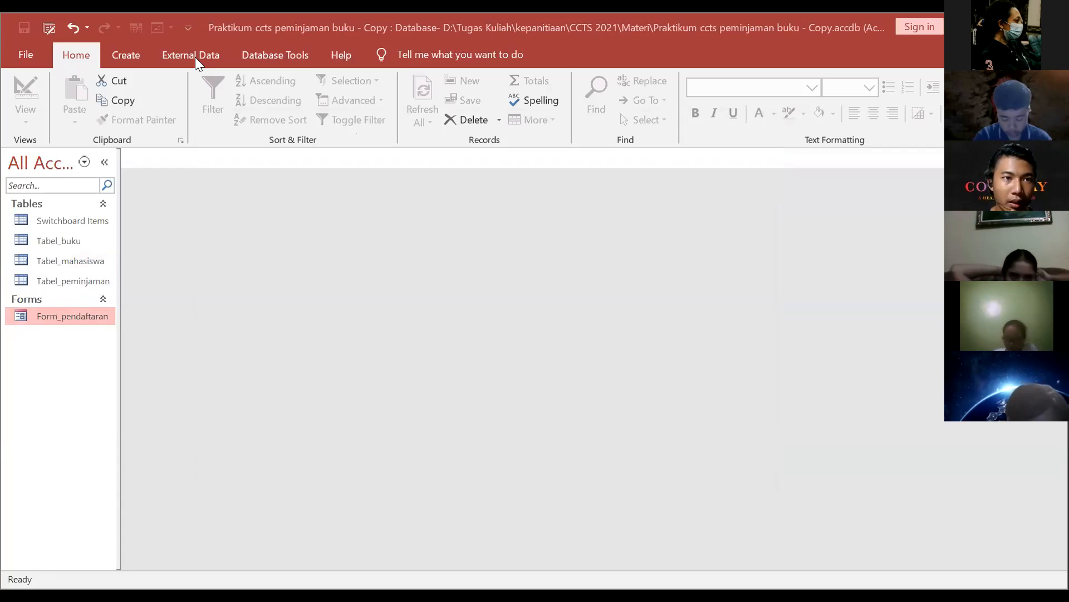
Step: Create a new blank form, switch it to Design View and close the Field List
left_click(131, 55)
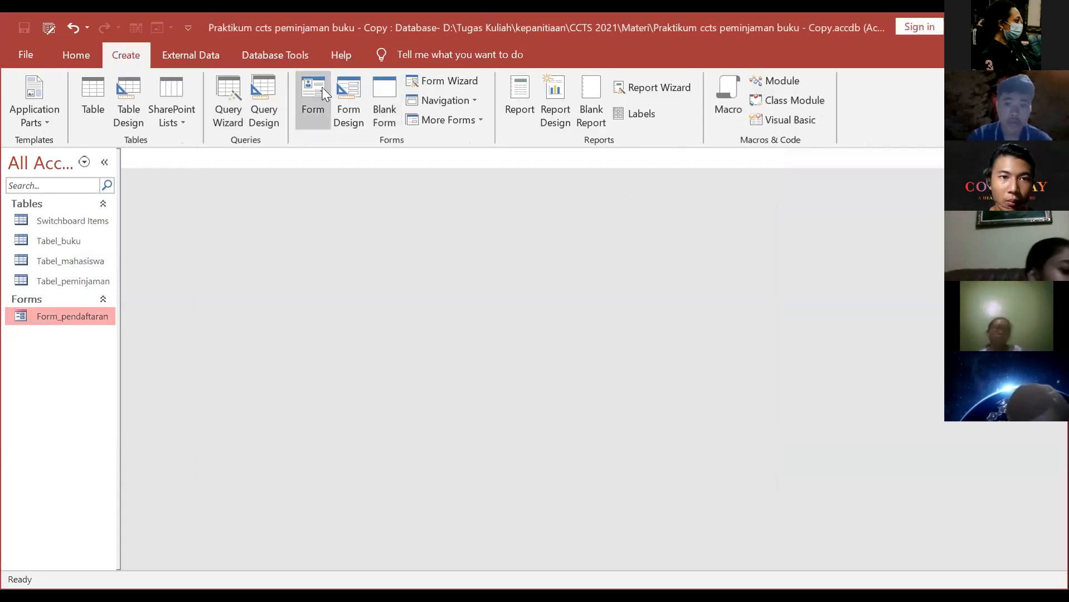
left_click(379, 107)
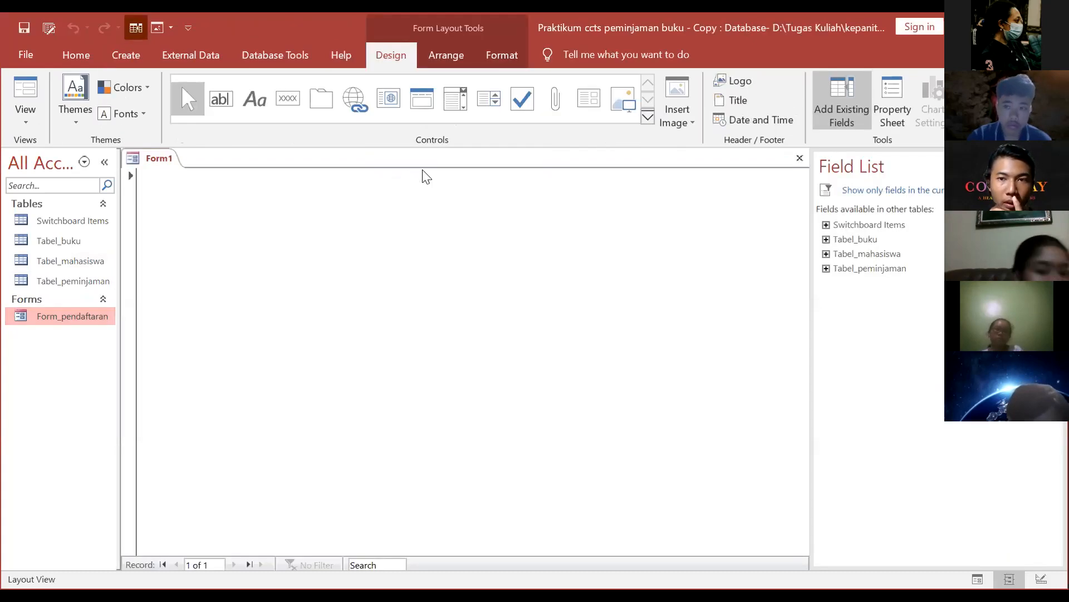
right_click(171, 162)
left_click(227, 275)
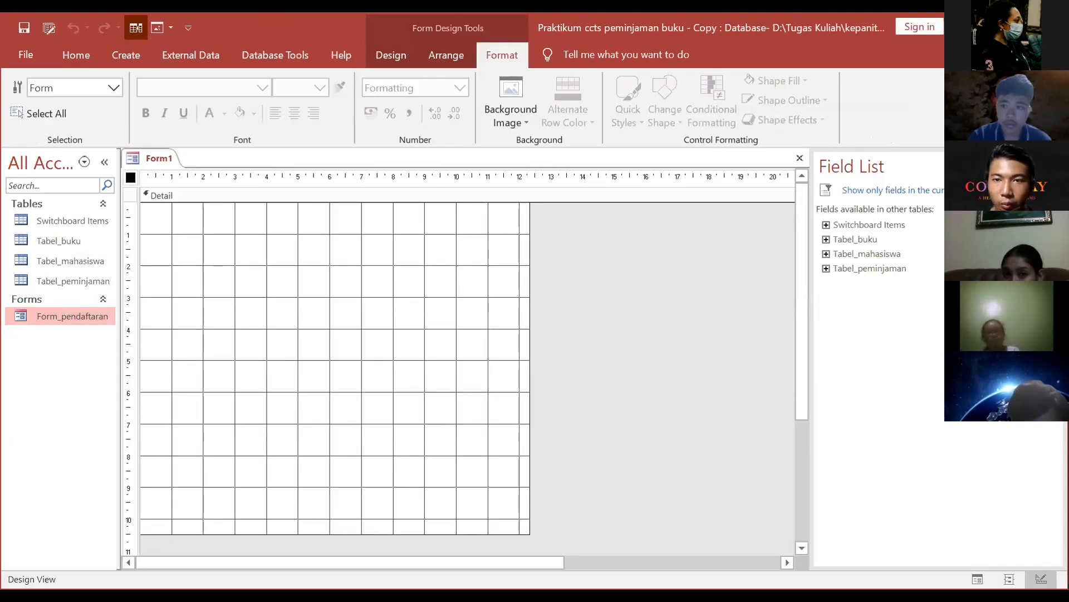
left_click(1054, 165)
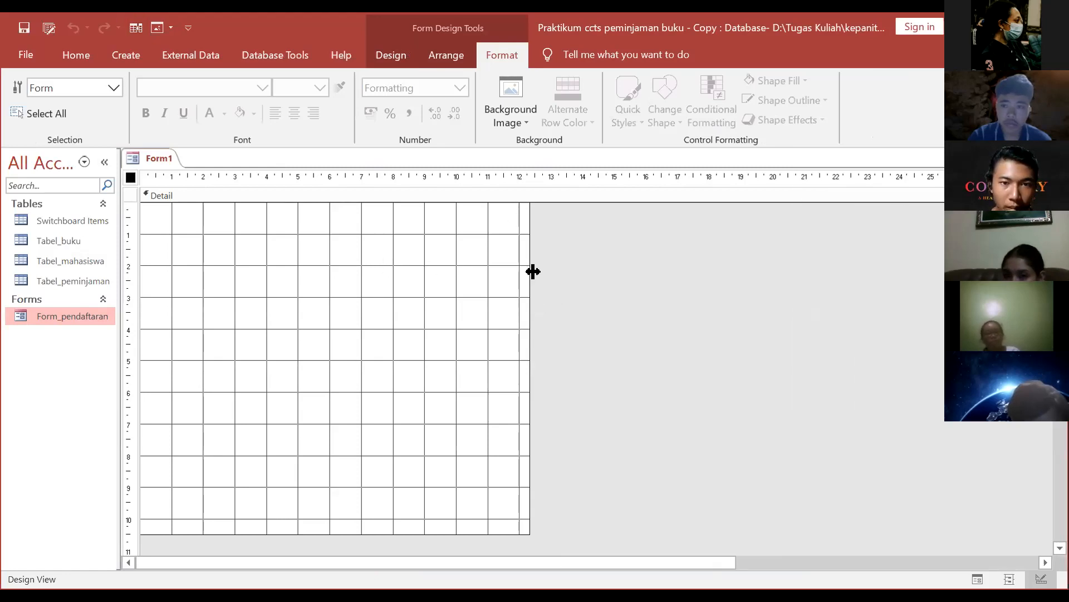
Step: Widen the form's design grid to about 14 cm and expand the Controls gallery
left_click_drag(531, 270, 588, 276)
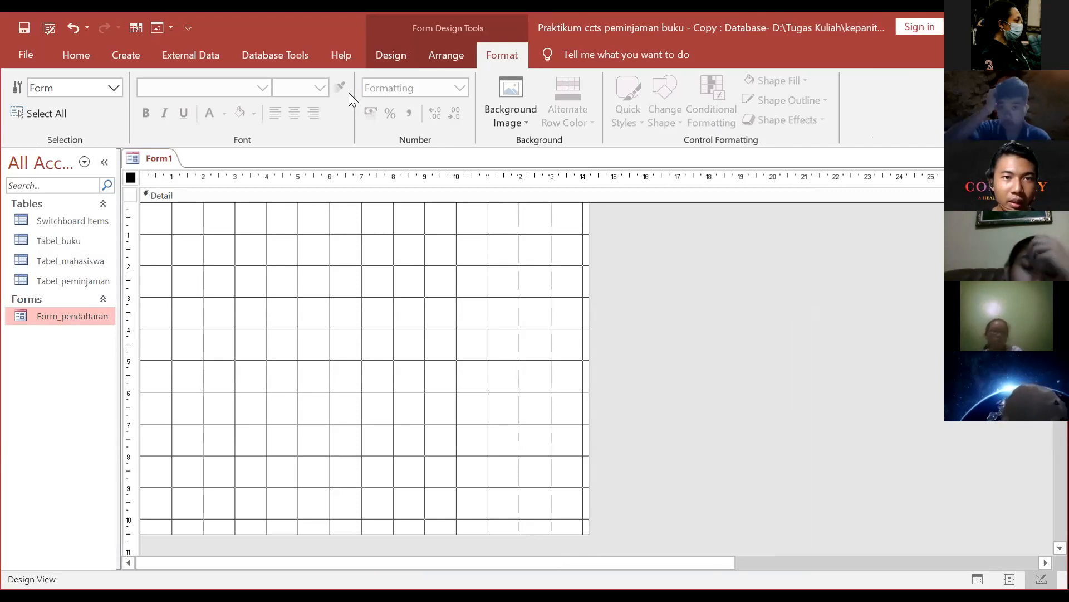
scroll(348, 94, "up", 2)
left_click(448, 117)
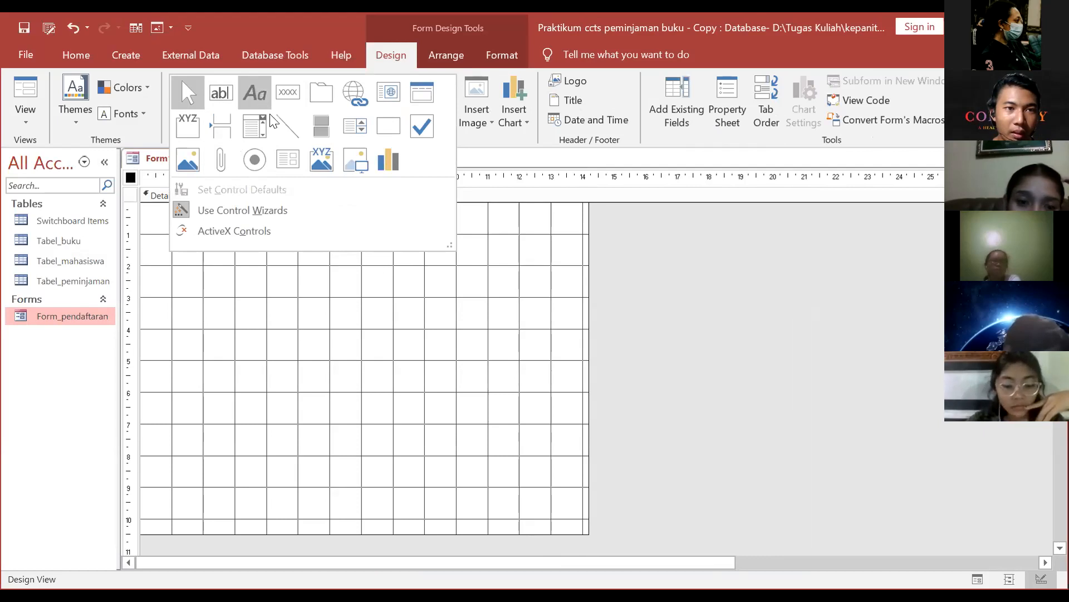
Step: Draw a label at the top reading 'PENDAFTARAN DAN PEMINJAMAN' / 'BUKU PERPUSTAKAAN' on two lines
left_click_drag(526, 284, 223, 221)
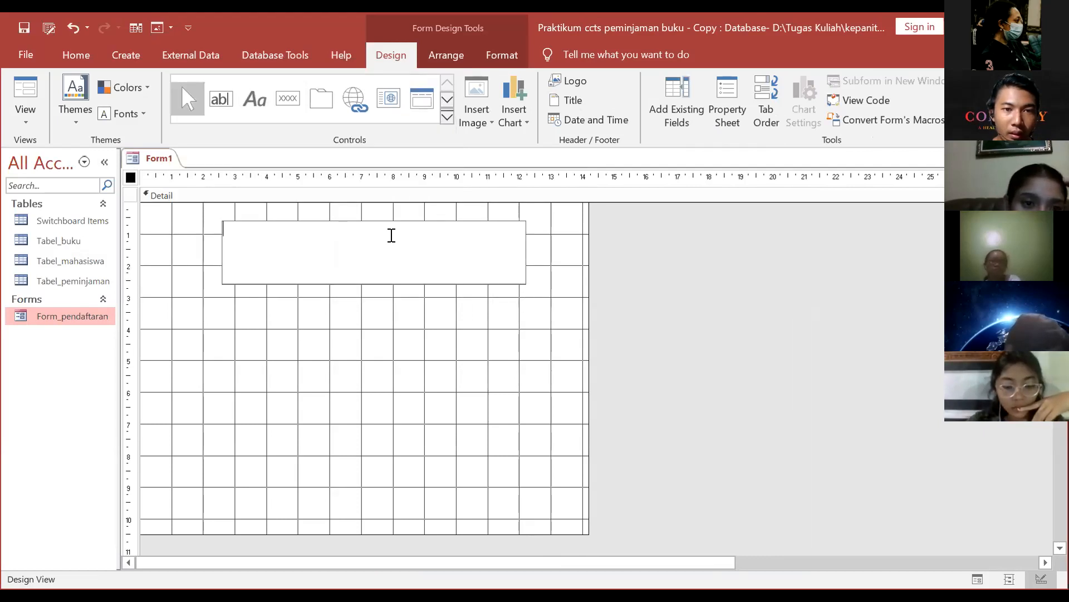
key("Caps_Lock")
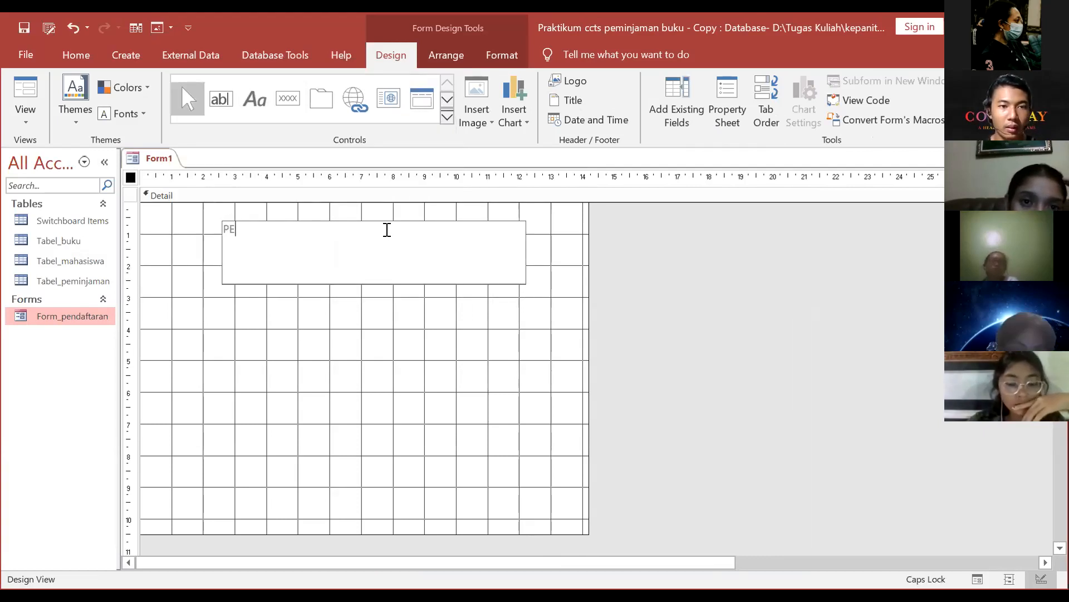
type("PENDAFTARAN DAN PE")
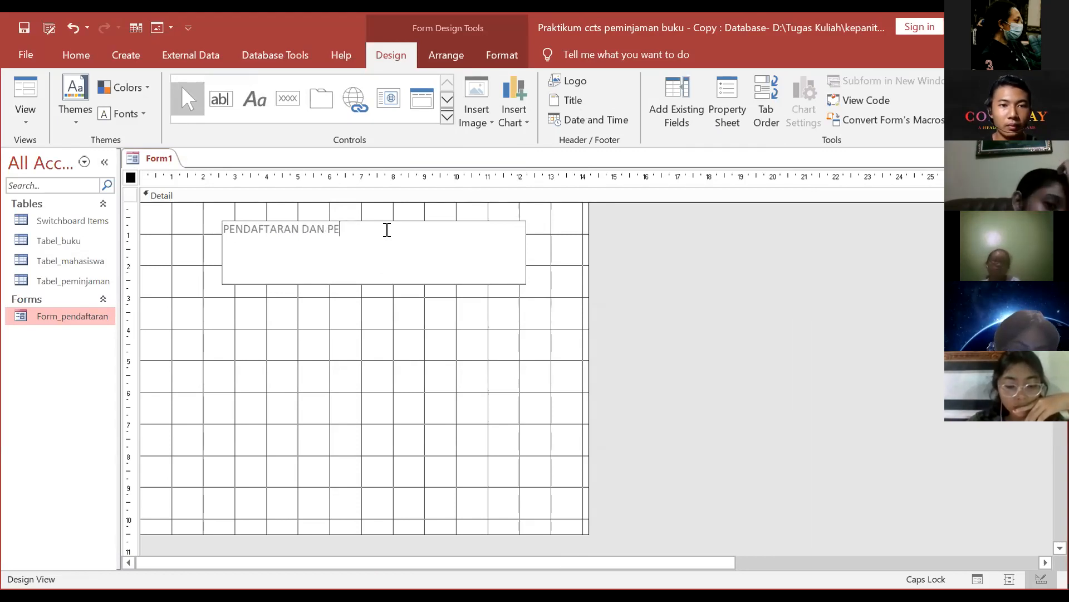
type("MINJAMAN")
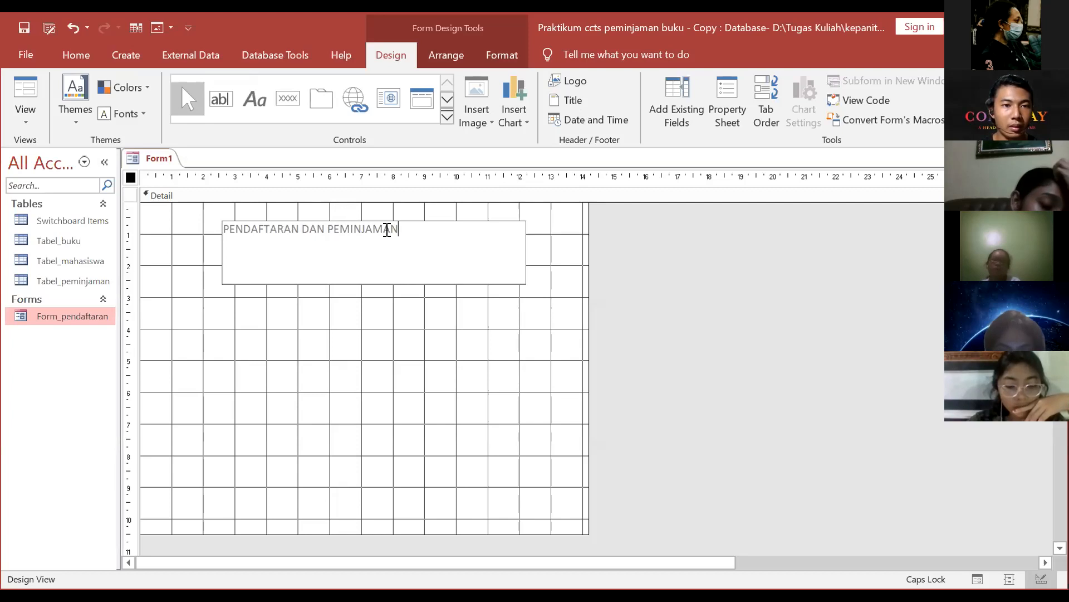
key("Return")
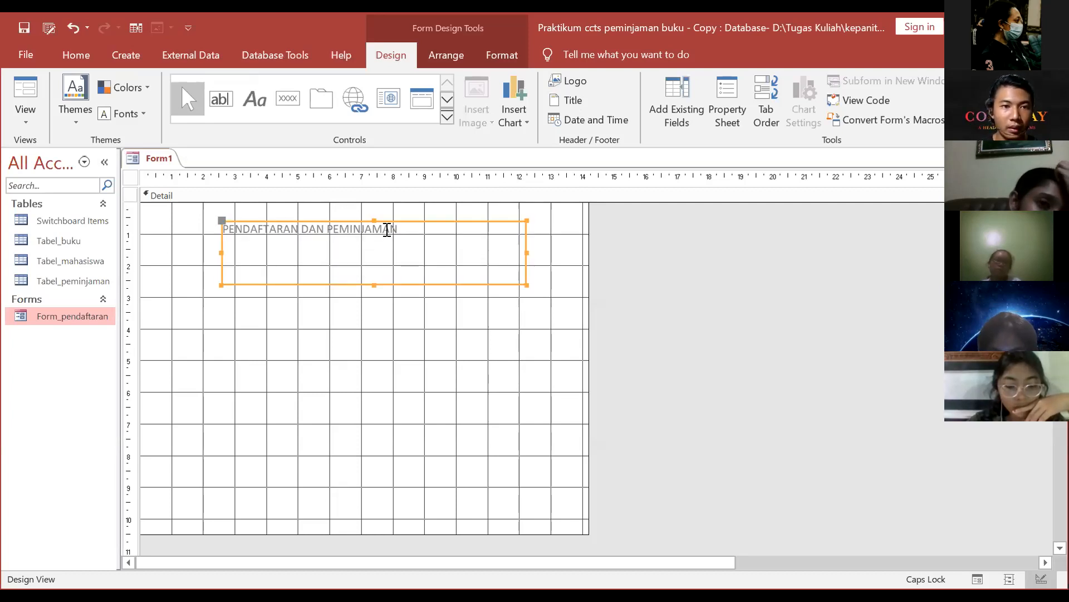
type("P")
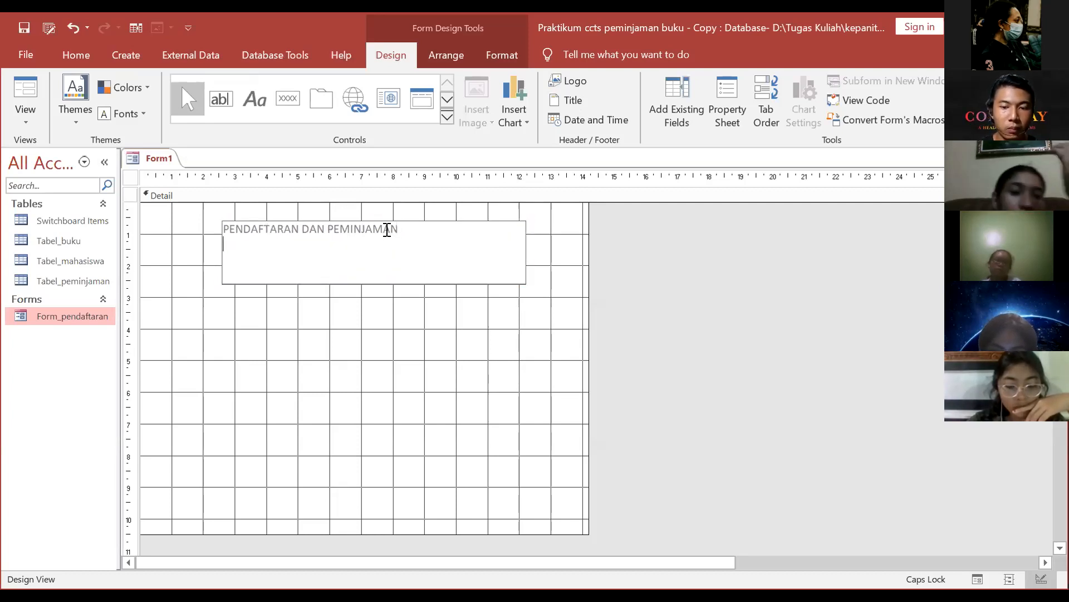
type("ERPUSTAKAAN")
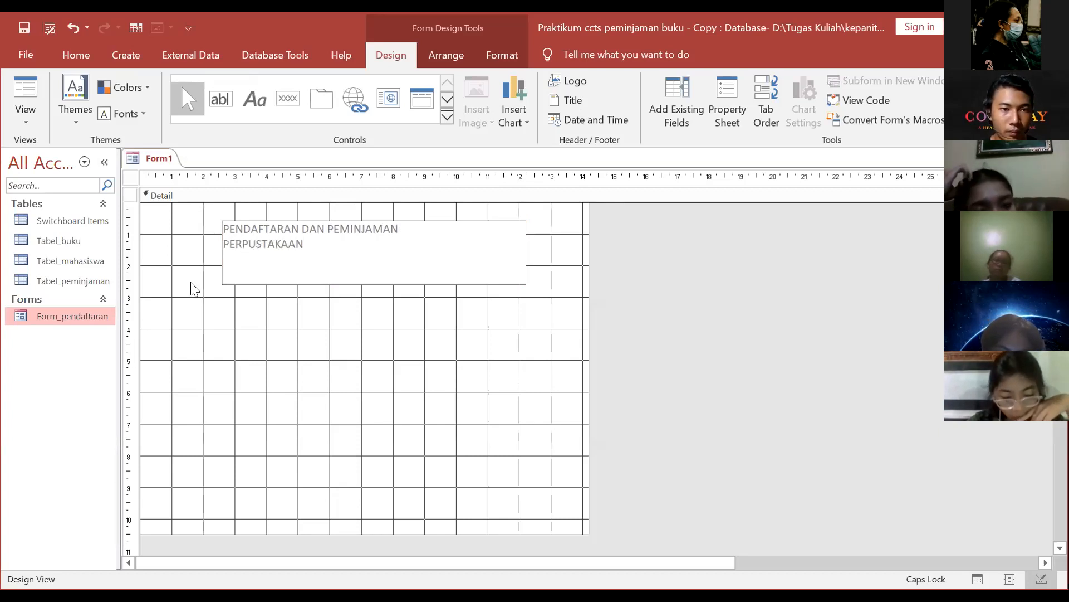
left_click(224, 247)
type("BUKU")
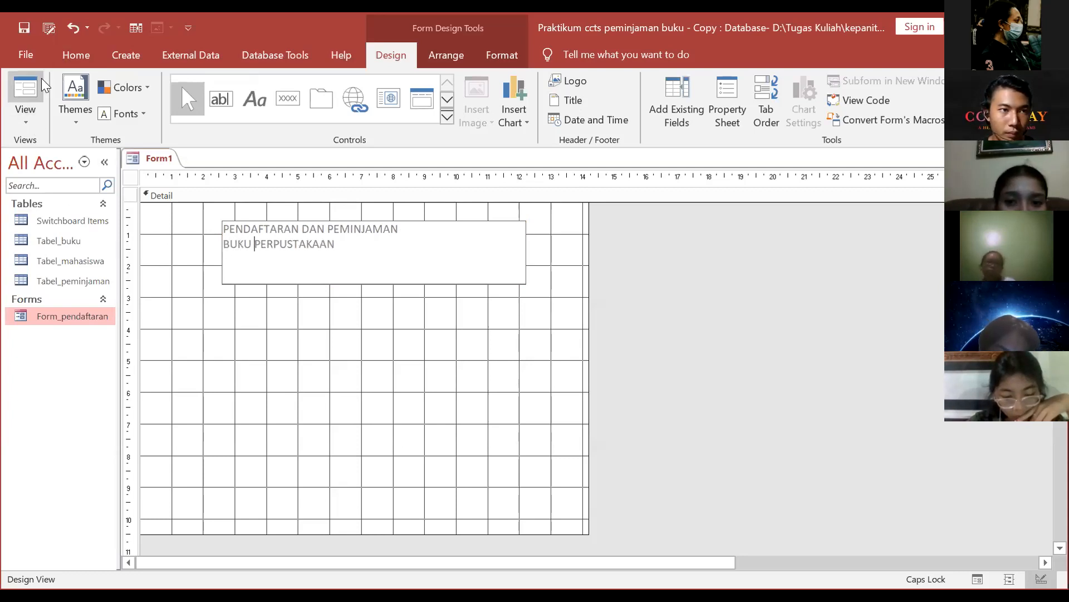
Step: Narrow the title label to fit its text
left_click(316, 284)
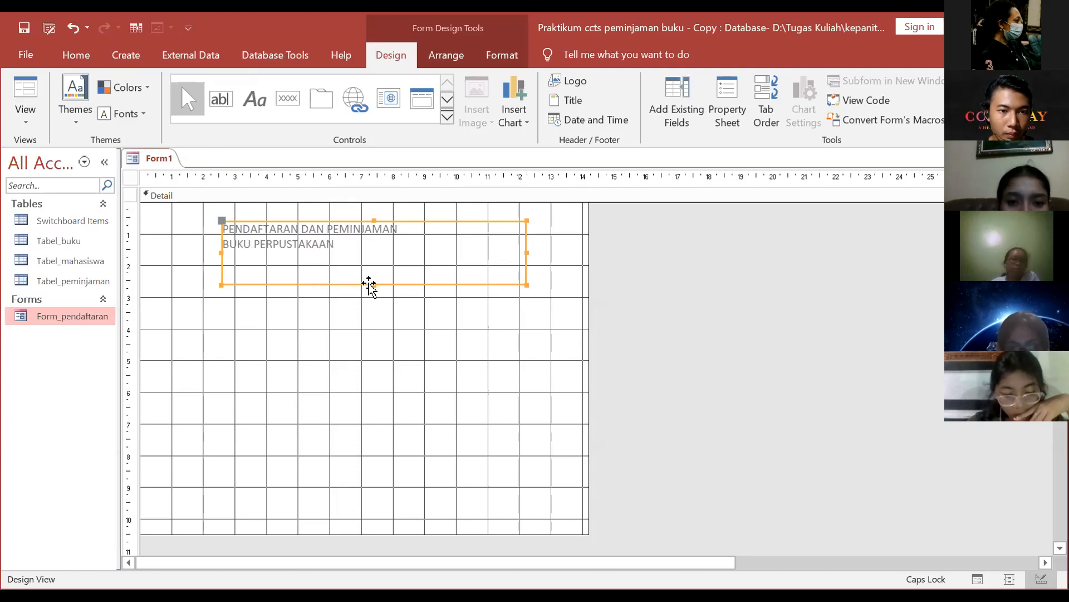
left_click(367, 260)
left_click(367, 261)
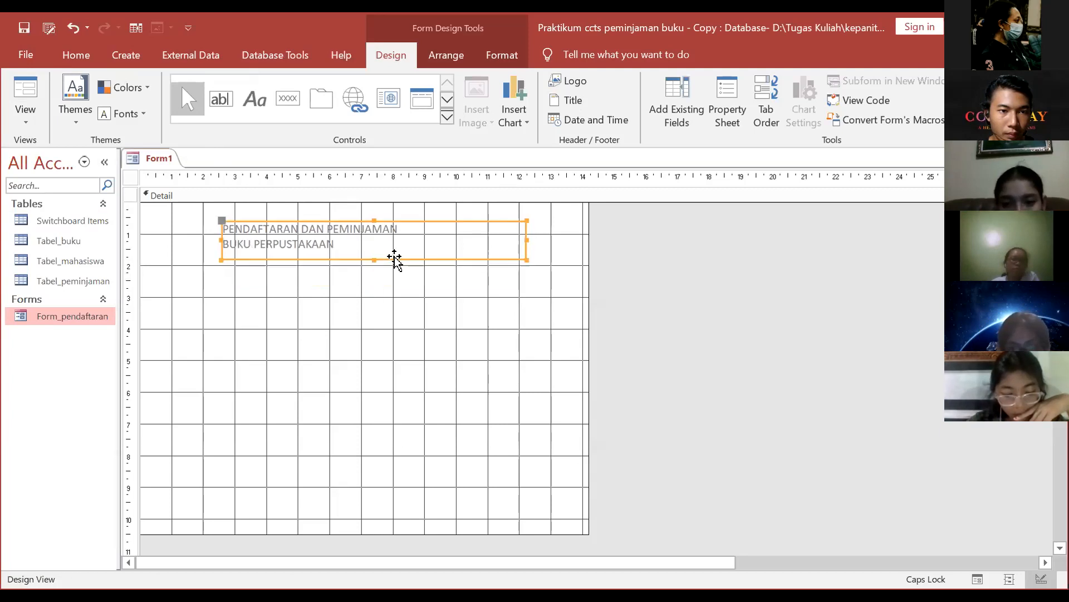
left_click_drag(526, 242, 427, 239)
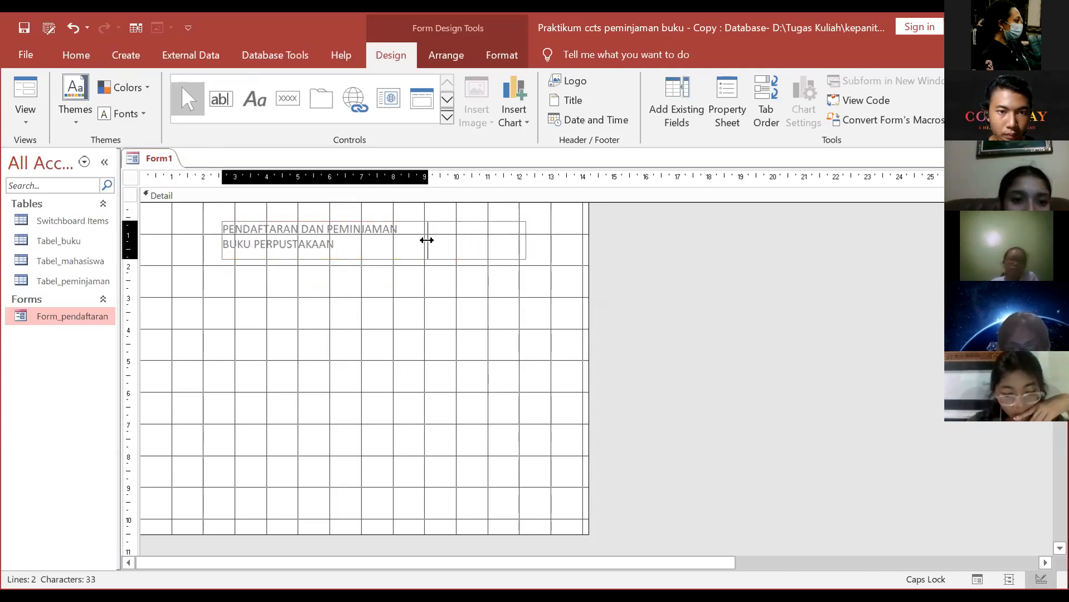
left_click(346, 238)
Step: Browse the ribbon tabs and File info page, ending on the Format tab
left_click(167, 58)
left_click(126, 54)
left_click(76, 55)
left_click(25, 54)
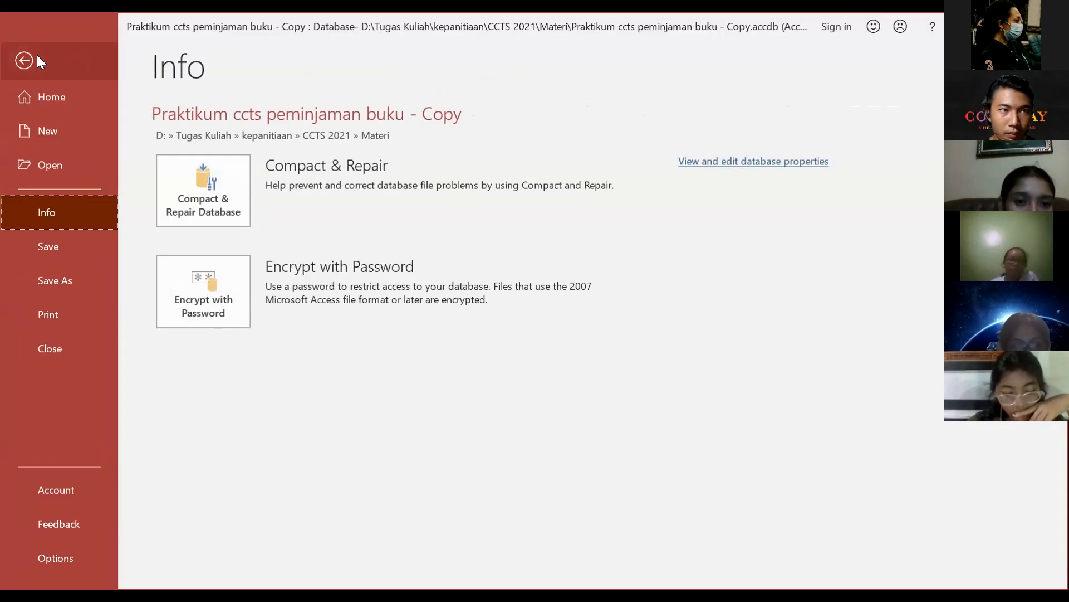
left_click(34, 58)
left_click(451, 56)
left_click(505, 57)
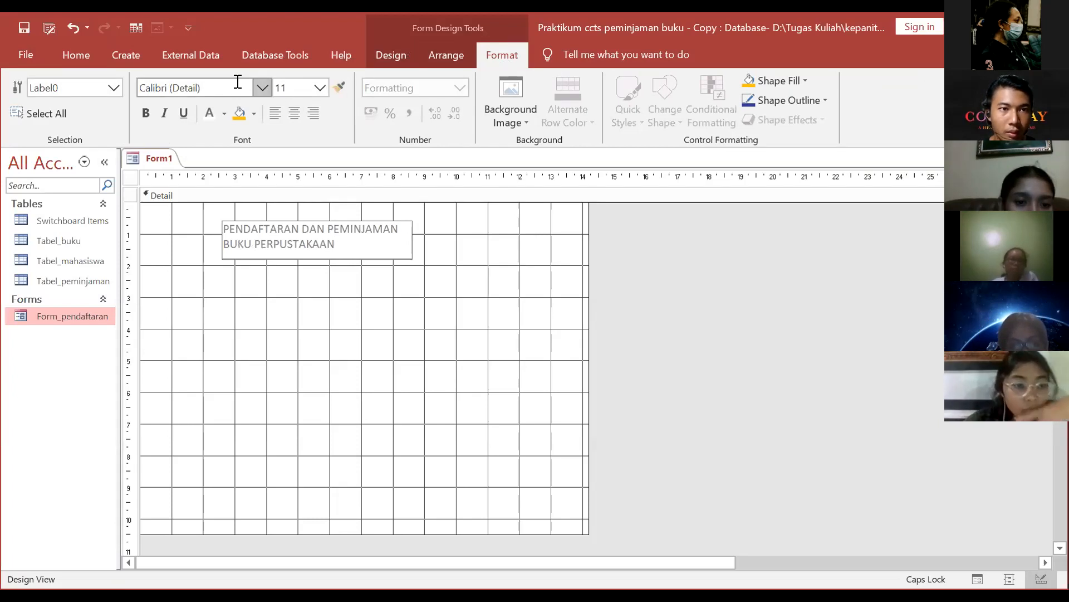
Step: Set the title text to 20 pt, fit the label to it, and center it
left_click(321, 87)
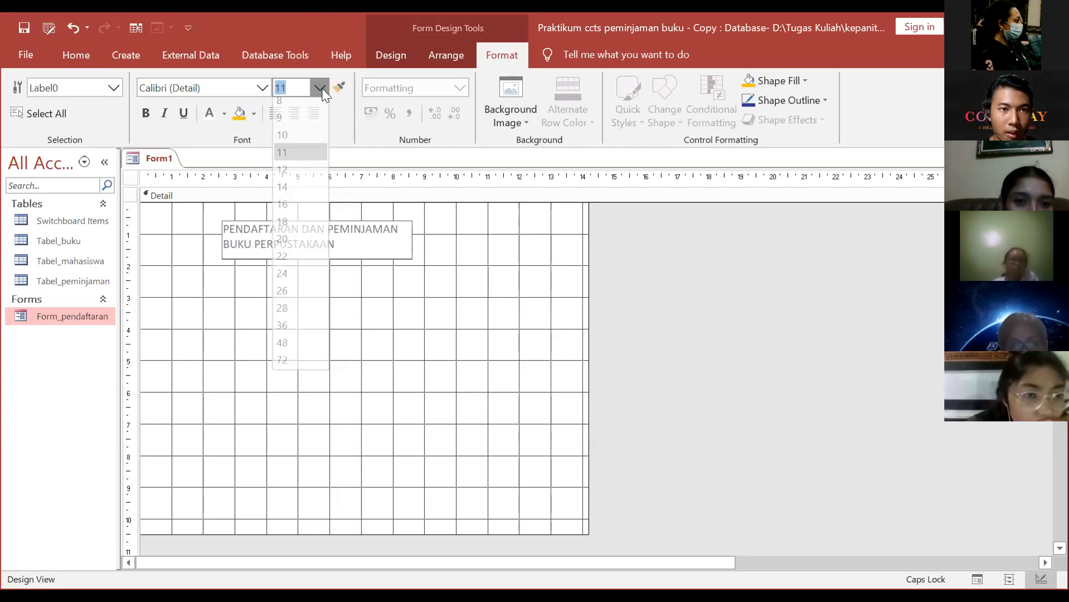
left_click(319, 274)
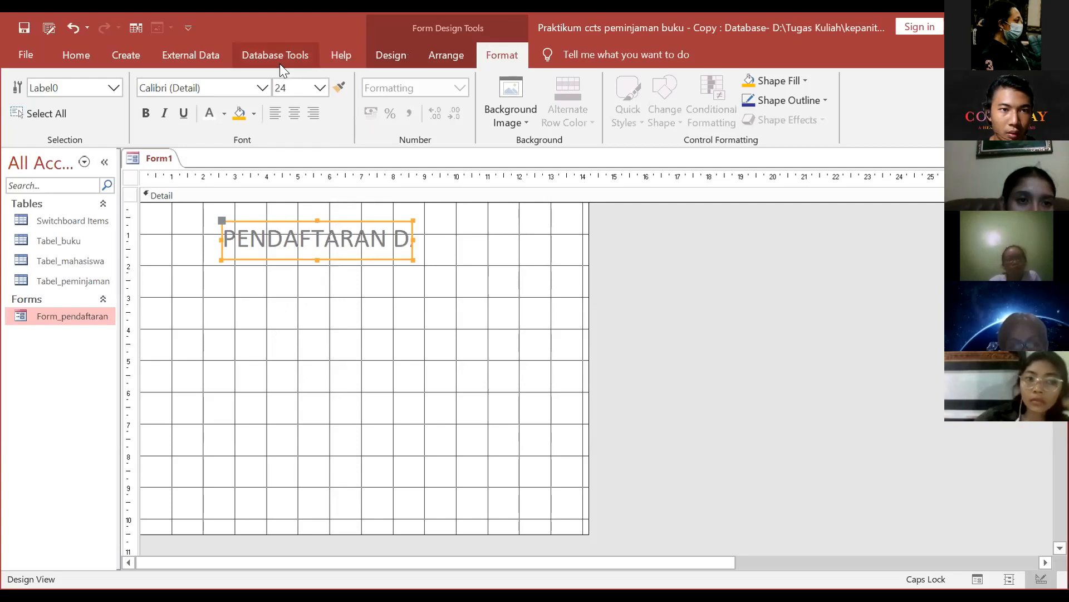
left_click(320, 88)
left_click(307, 245)
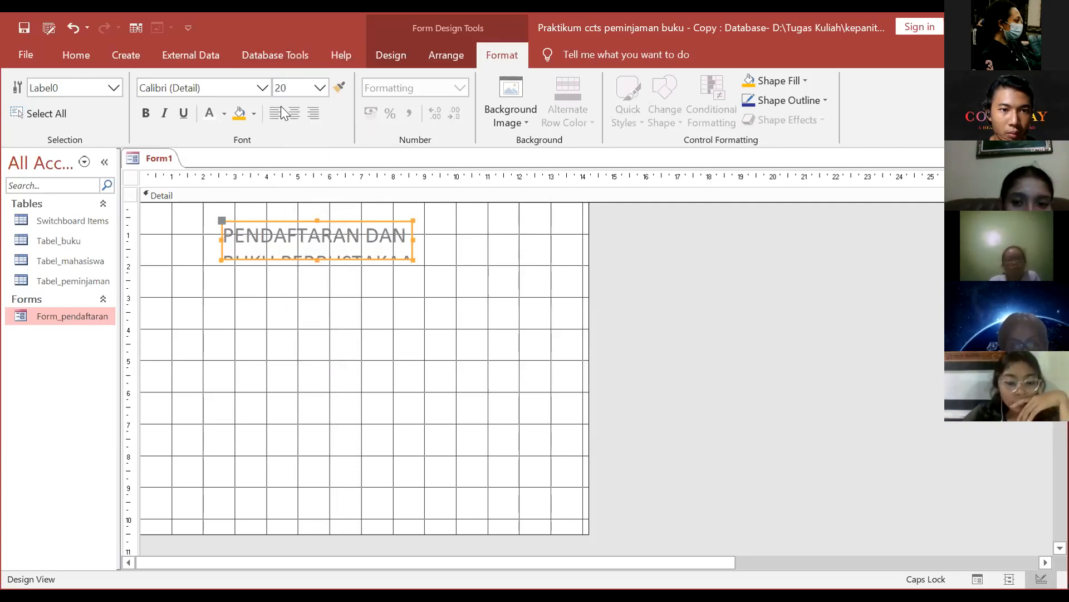
double_click(417, 238)
left_click(367, 262)
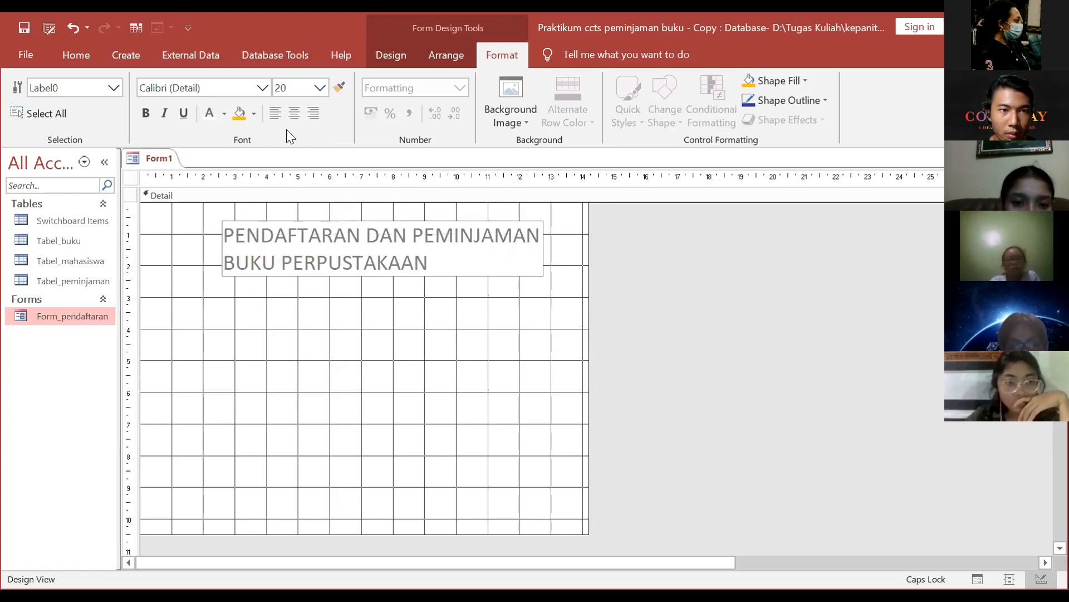
left_click(294, 112)
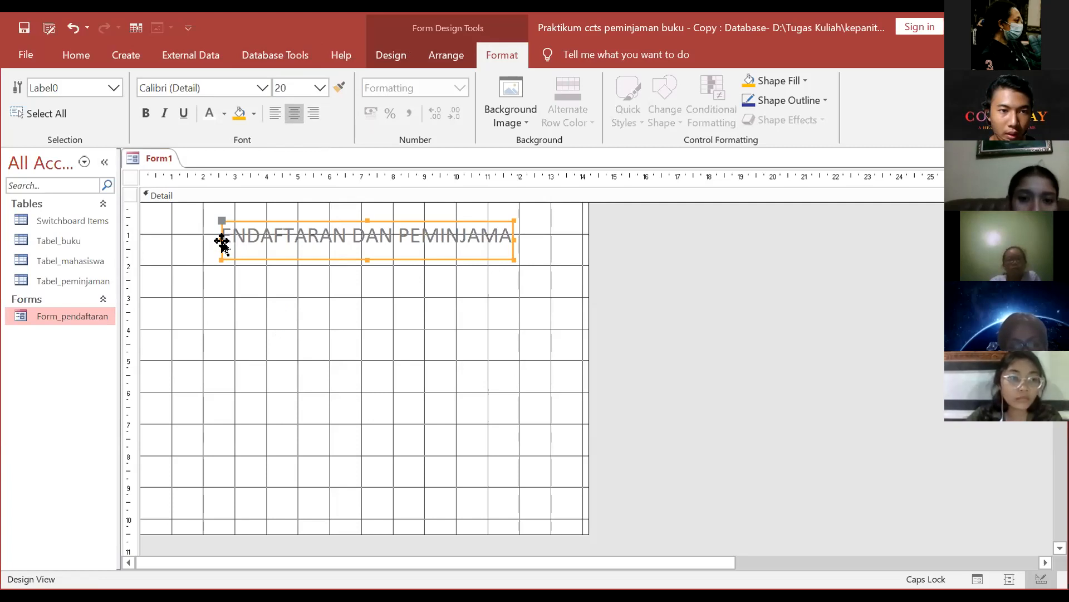
Step: Enlarge the title label to show both lines, with white text on a blue fill
left_click_drag(221, 238, 181, 238)
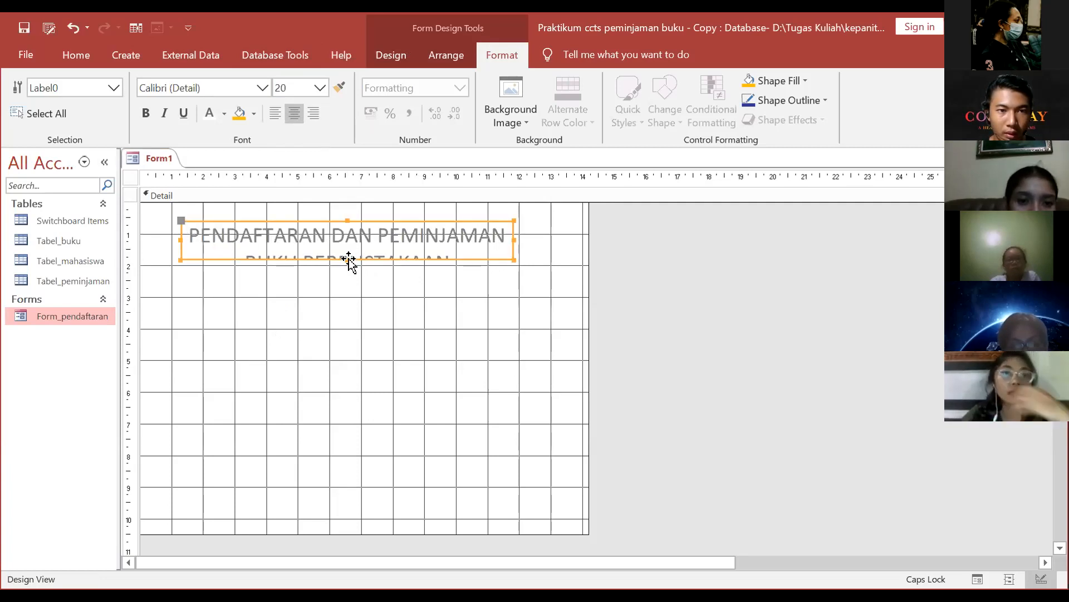
left_click_drag(346, 259, 347, 276)
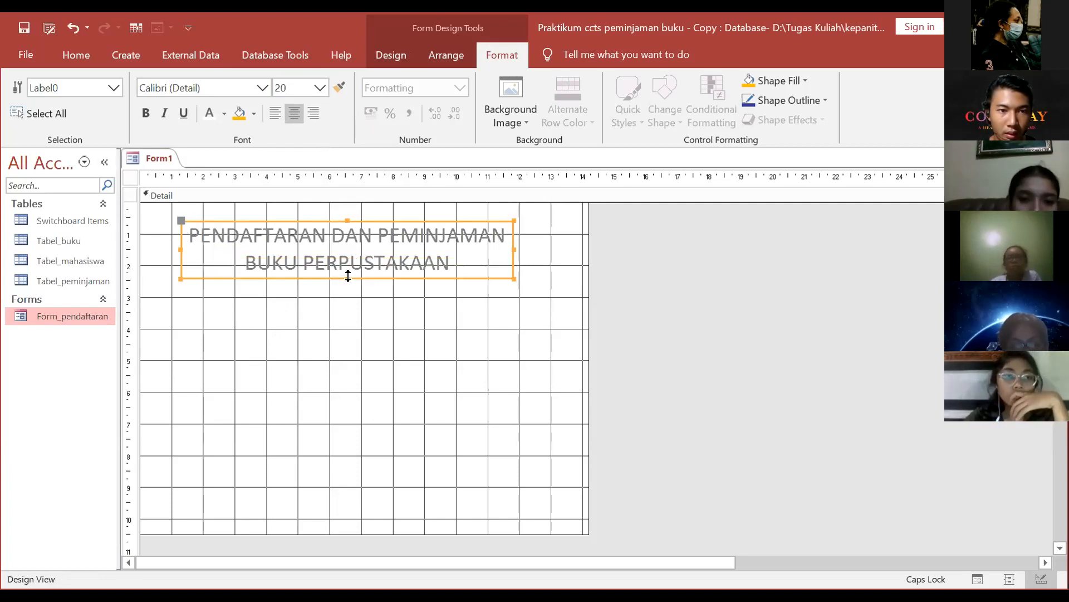
left_click(438, 221)
left_click(452, 261)
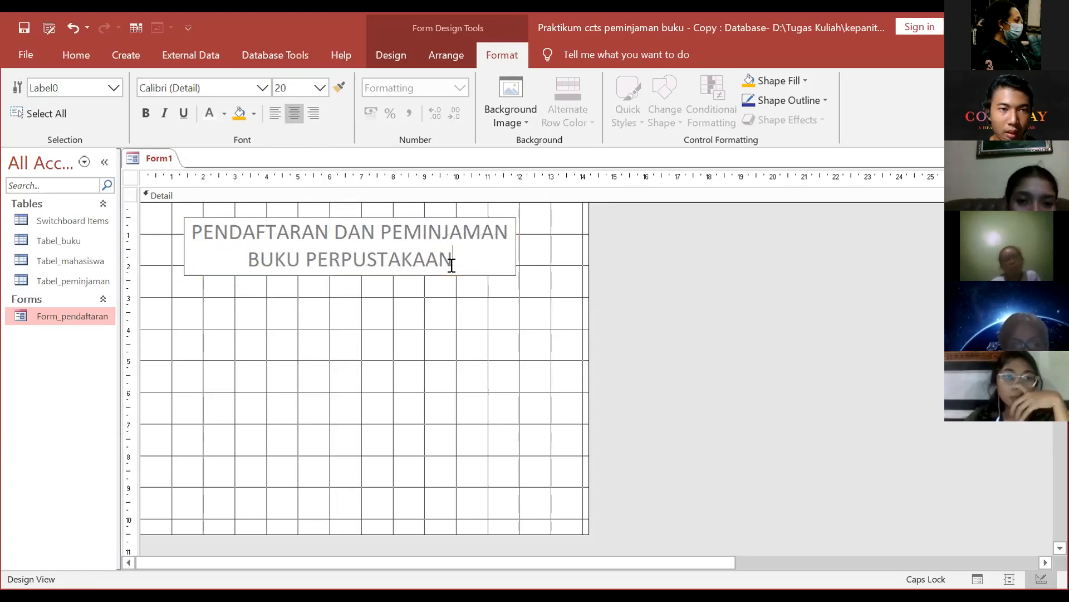
left_click(222, 114)
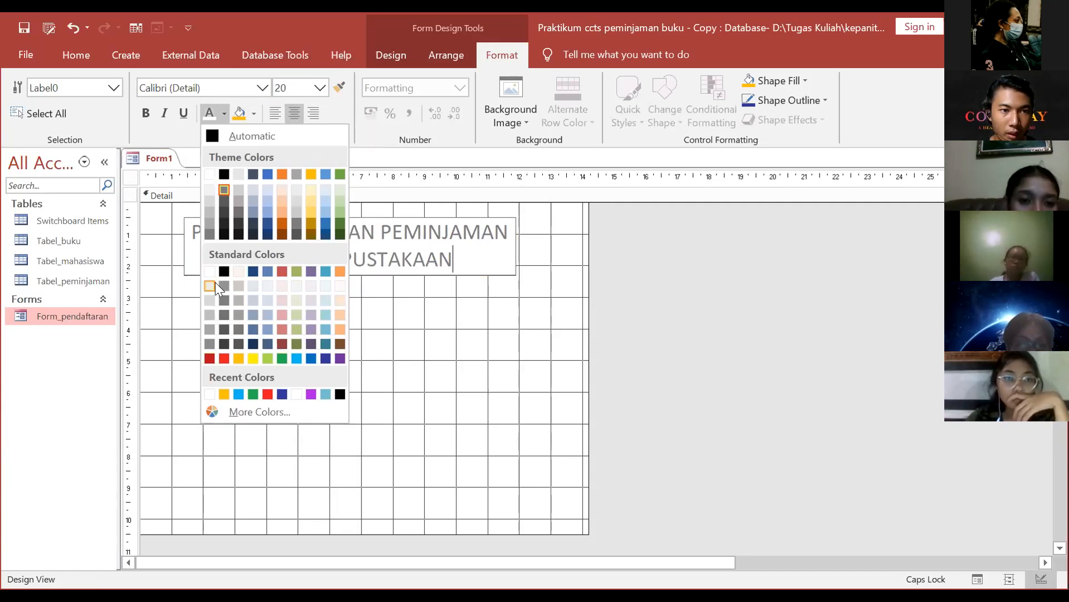
left_click(211, 270)
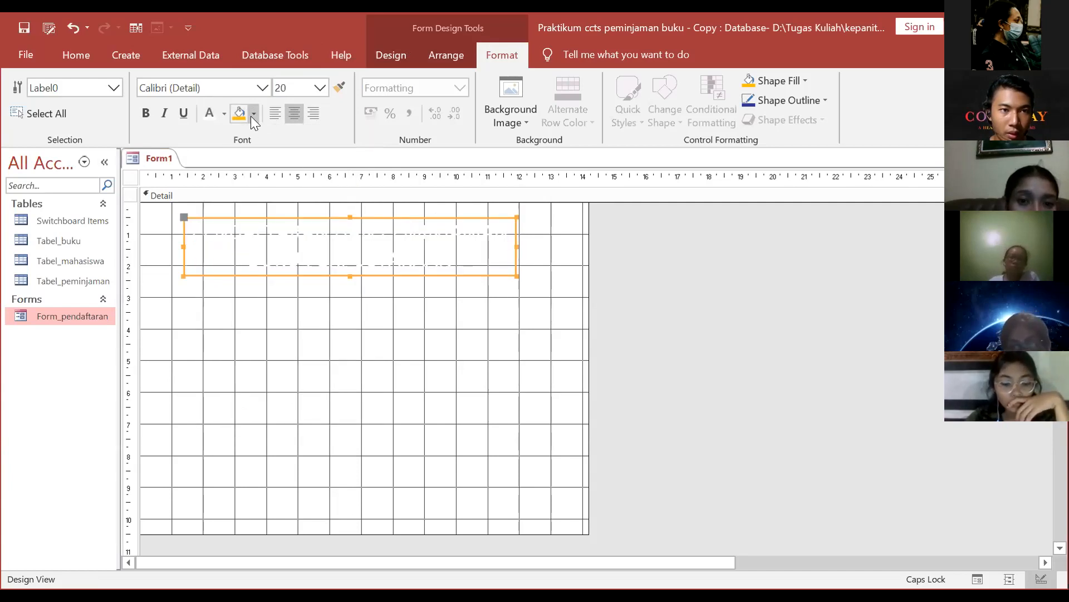
left_click(254, 118)
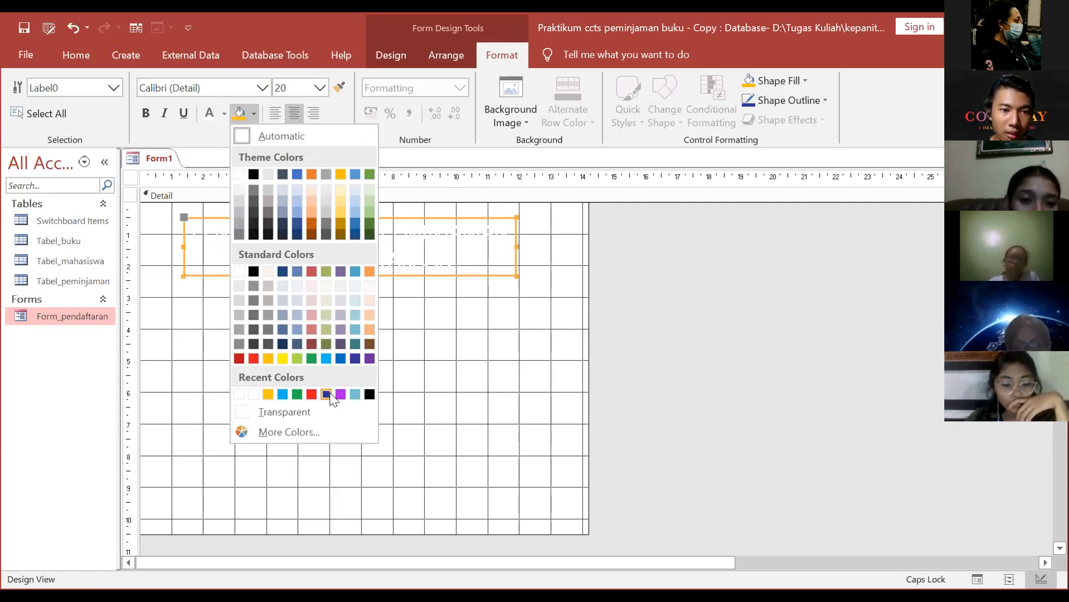
left_click(329, 393)
Step: Make the whole title text bold
left_click(478, 296)
left_click(457, 260)
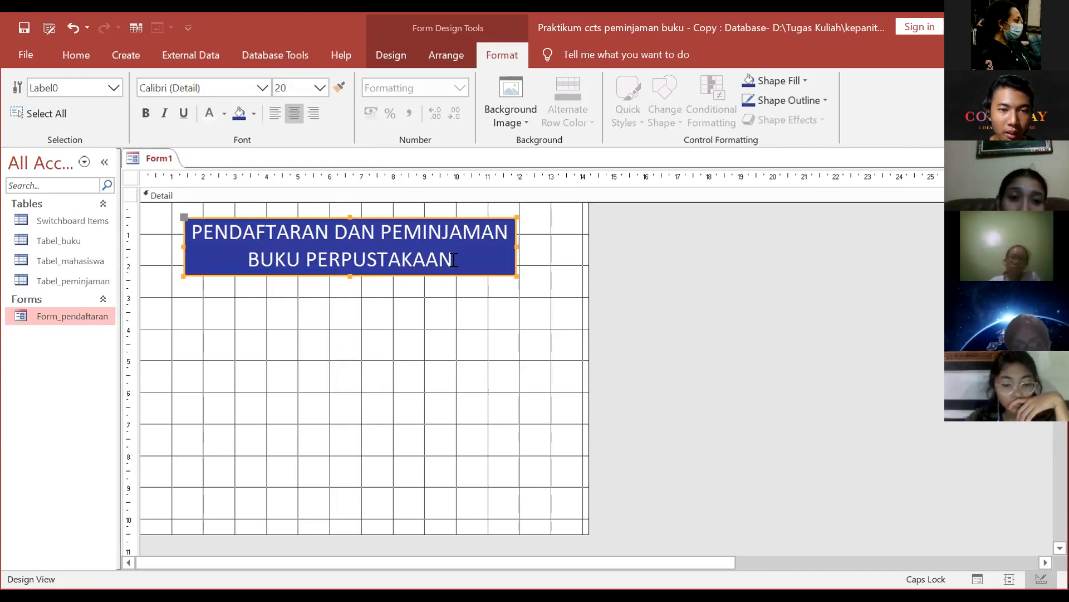
left_click_drag(456, 260, 180, 212)
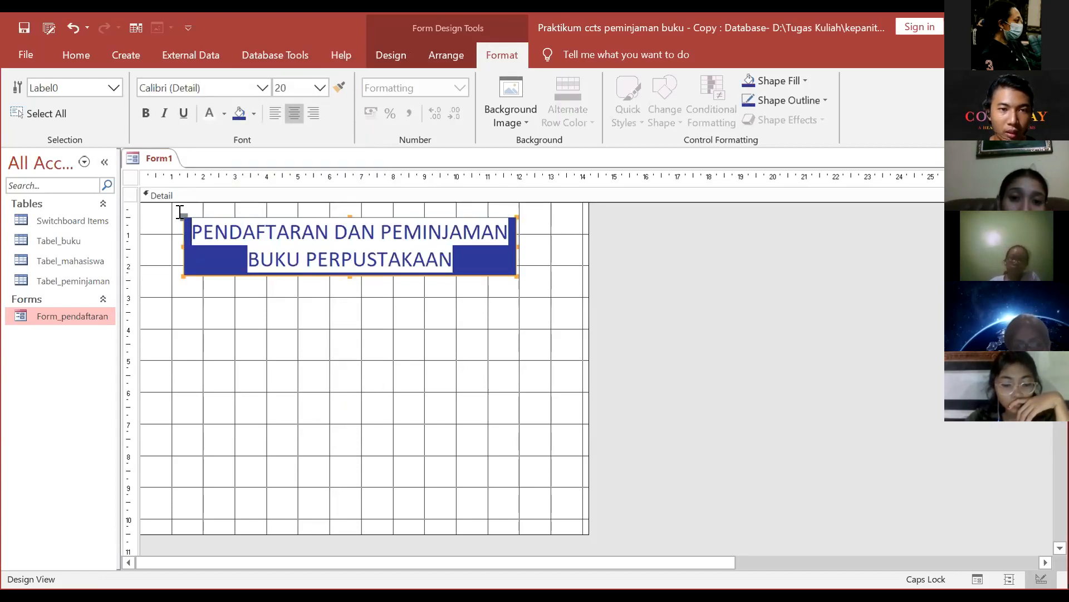
left_click(396, 326)
left_click(388, 258)
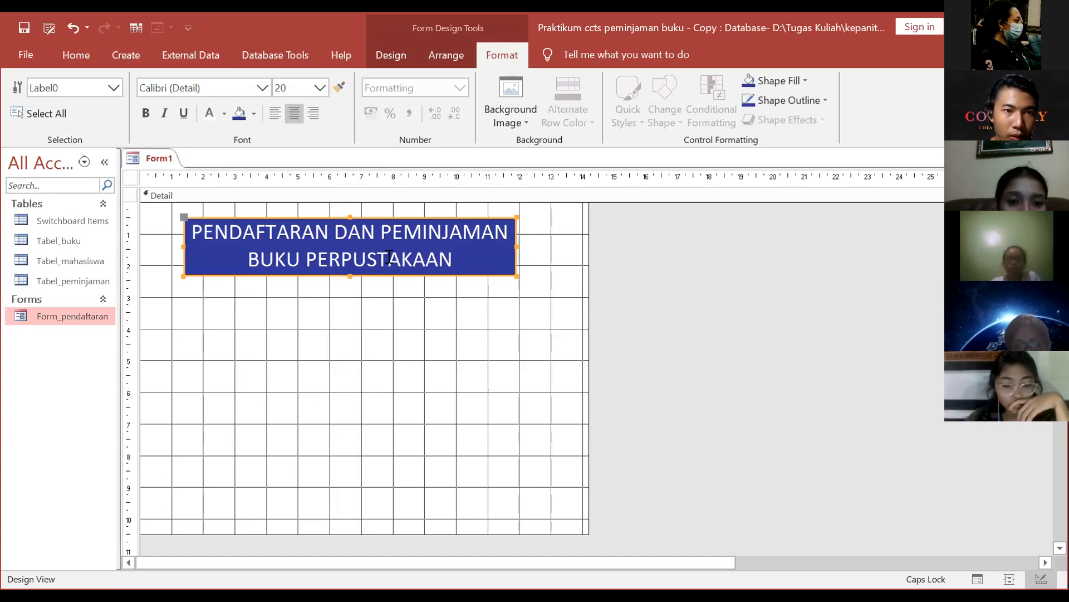
left_click_drag(457, 259, 143, 215)
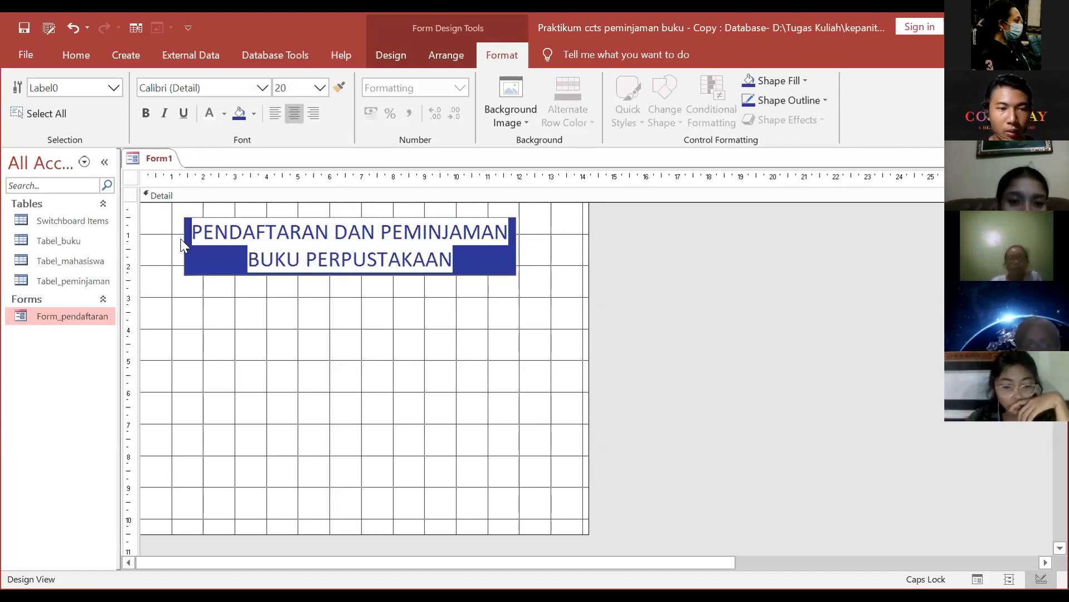
left_click(145, 113)
left_click(306, 322)
left_click(379, 274)
left_click(496, 337)
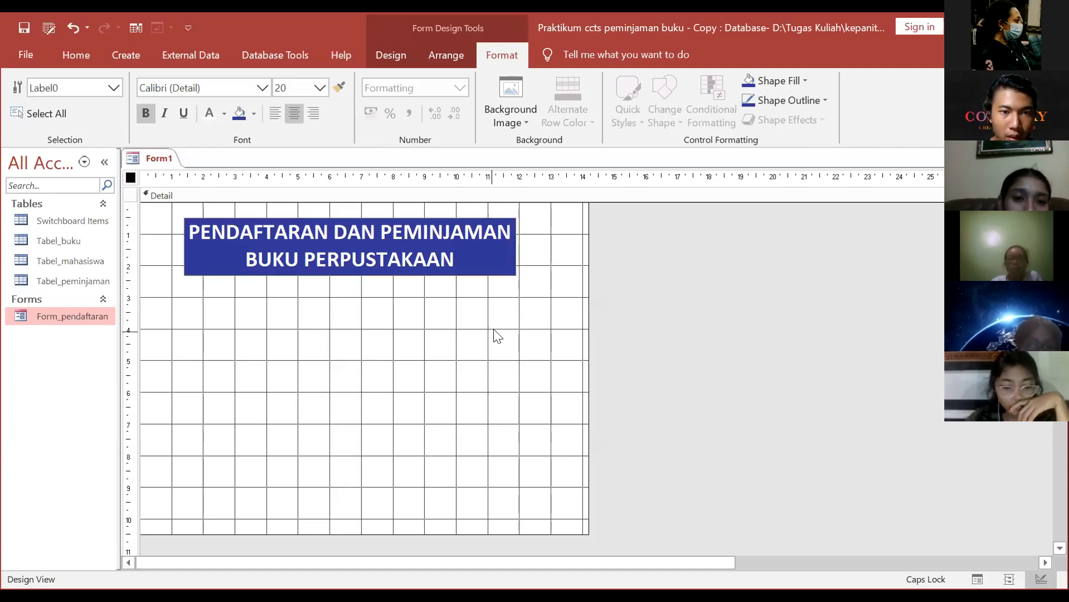
left_click(392, 56)
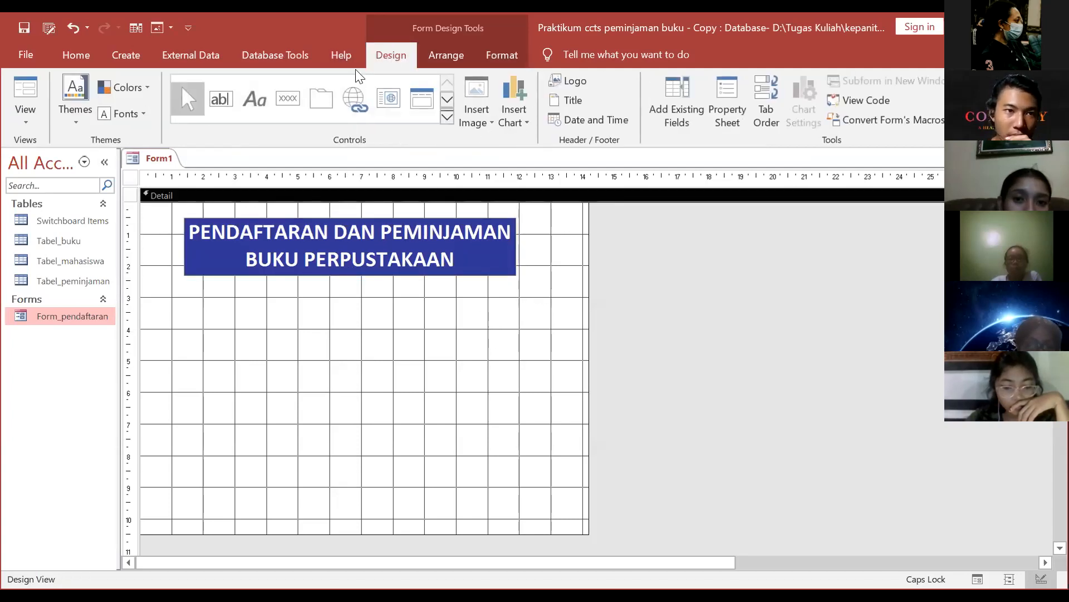
left_click(447, 117)
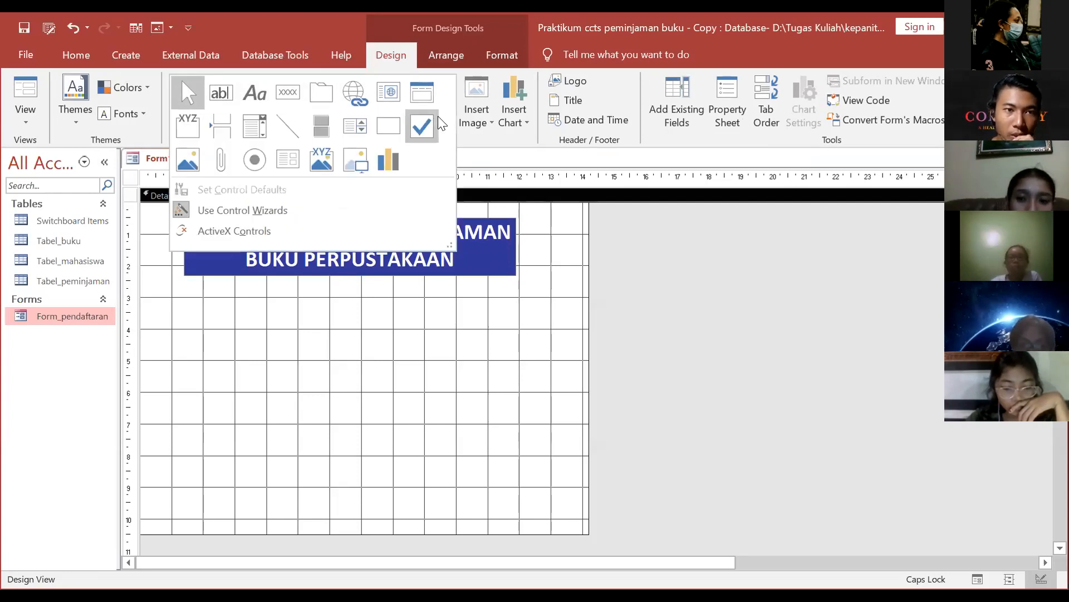
Step: Draw a command button that opens Form_pendaftaran showing all records
left_click(287, 97)
left_click_drag(196, 326, 269, 394)
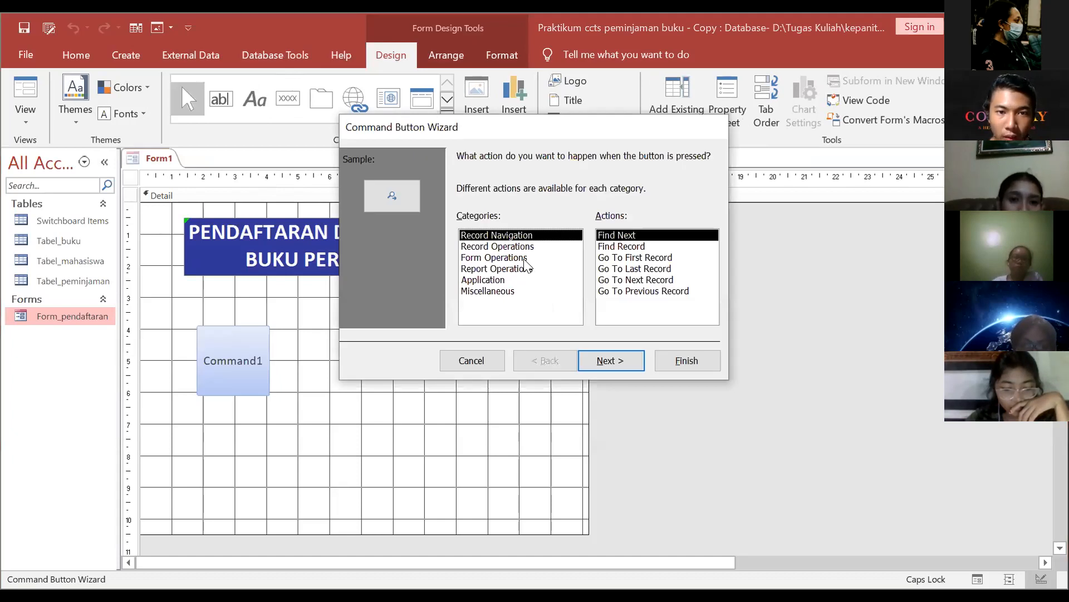
left_click(525, 260)
left_click(621, 256)
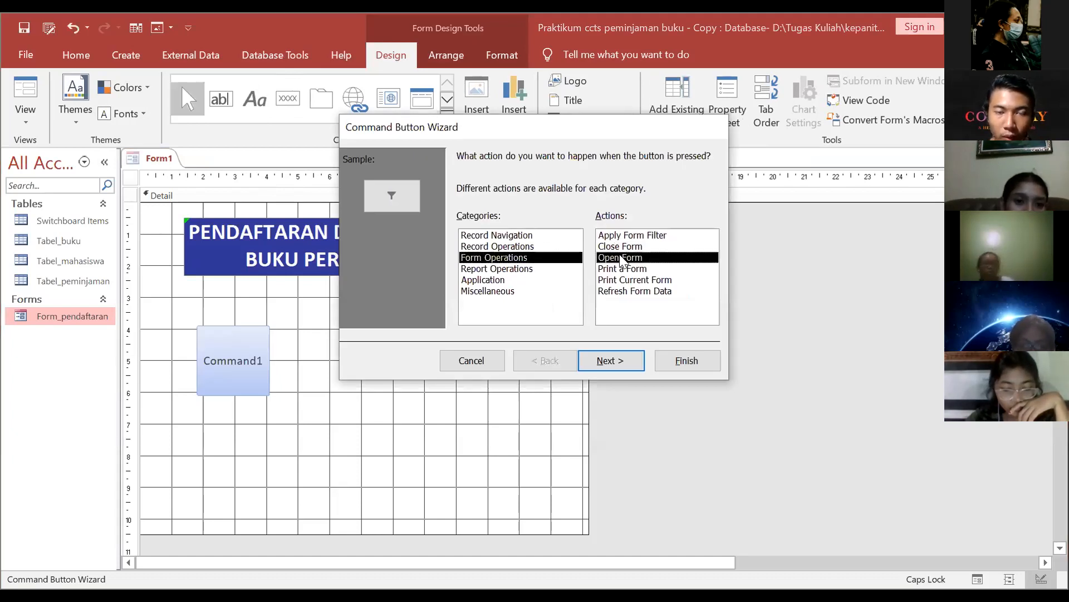
left_click(615, 363)
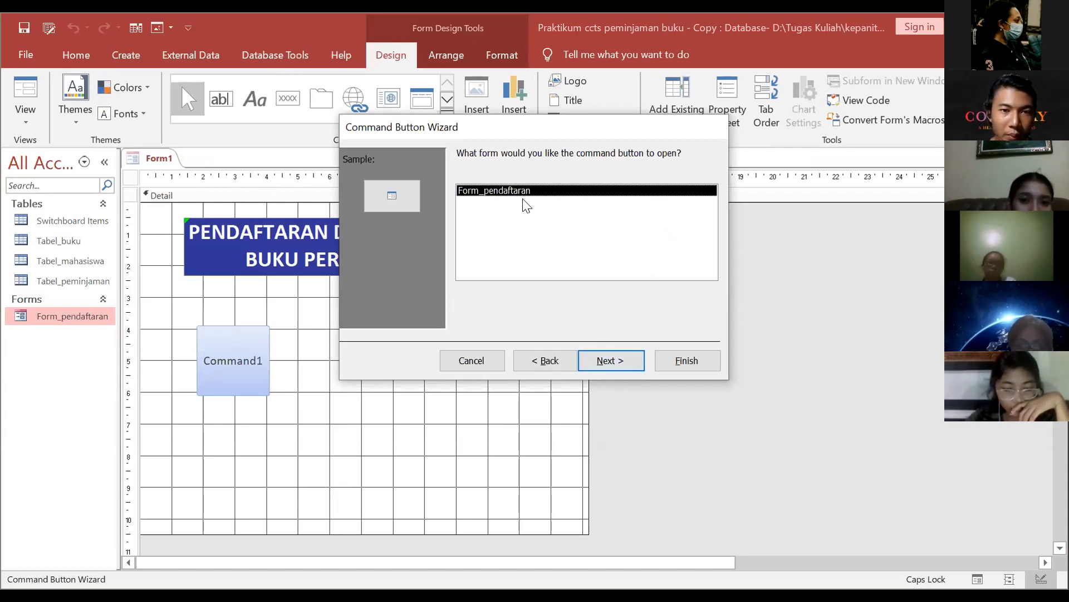
left_click(604, 363)
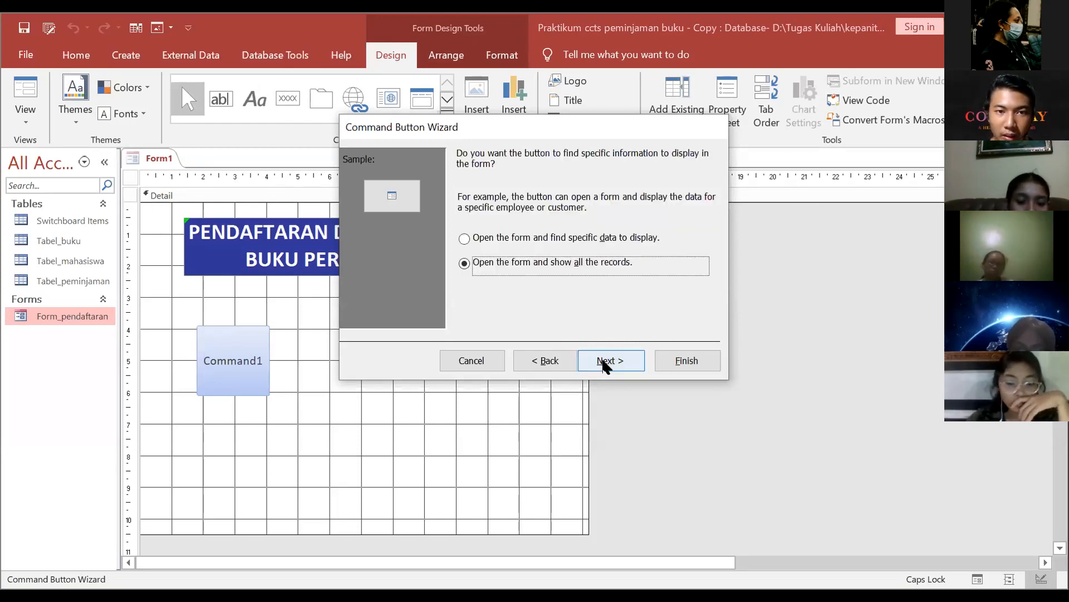
left_click(607, 362)
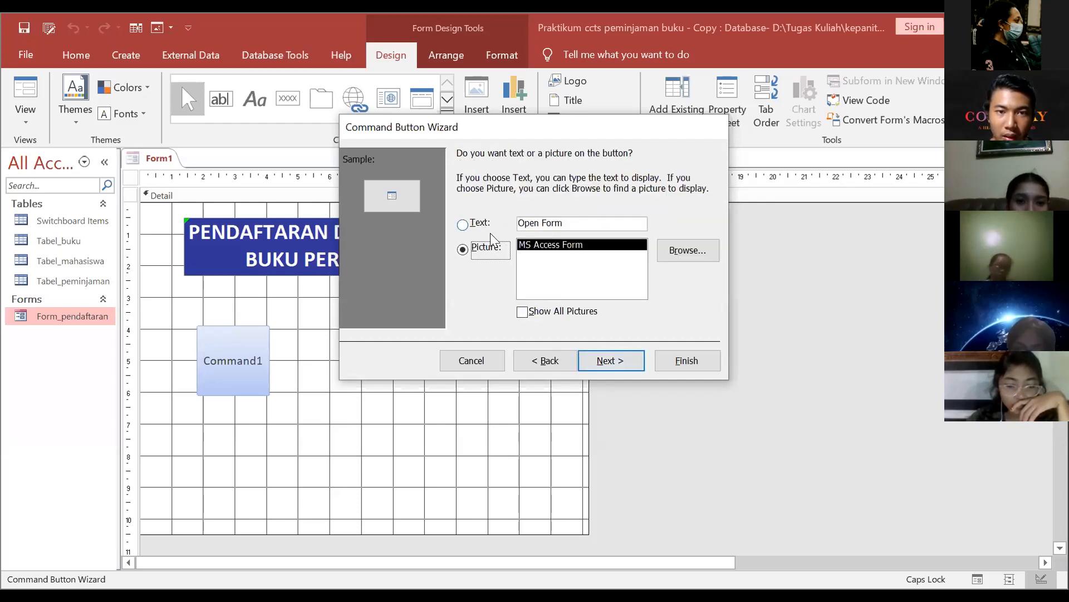
Step: Use the Mobile login-amico image as the button's picture and finish the wizard
left_click(663, 246)
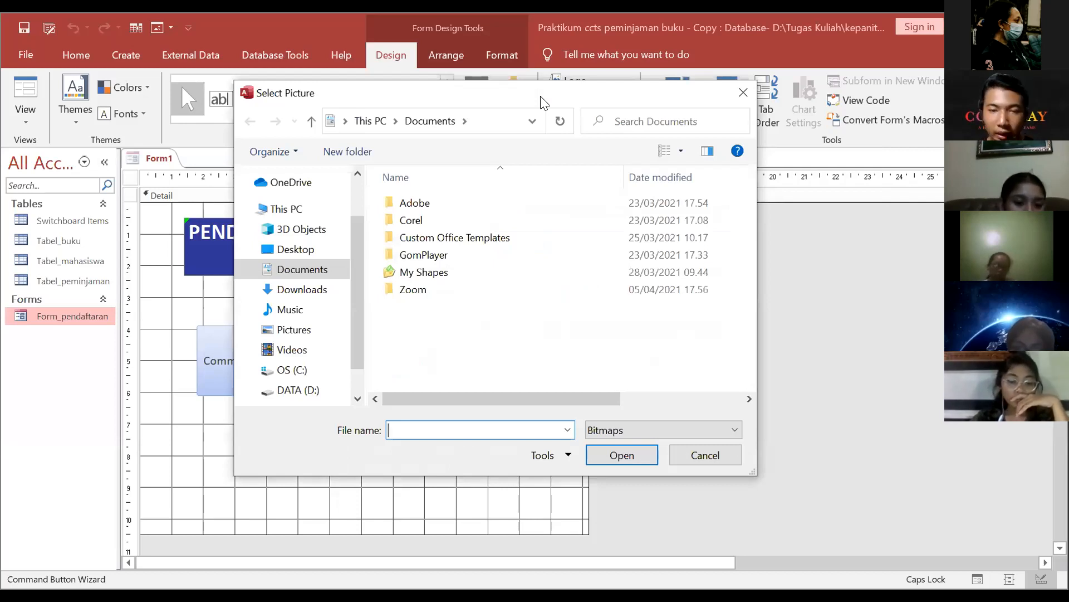
left_click(693, 425)
left_click(692, 474)
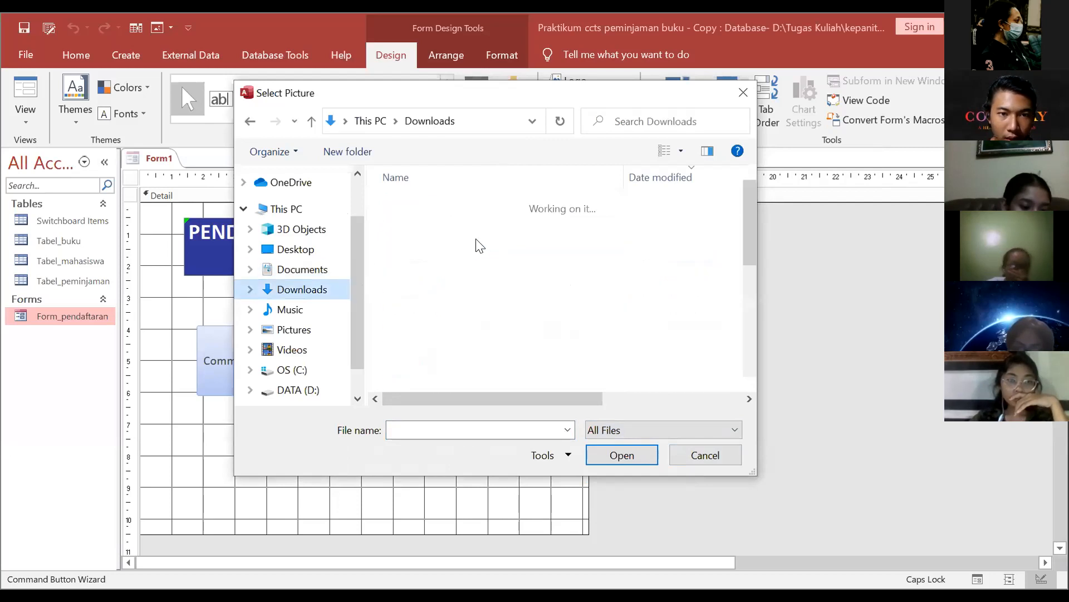
scroll(493, 256, "down", 1)
left_click(495, 327)
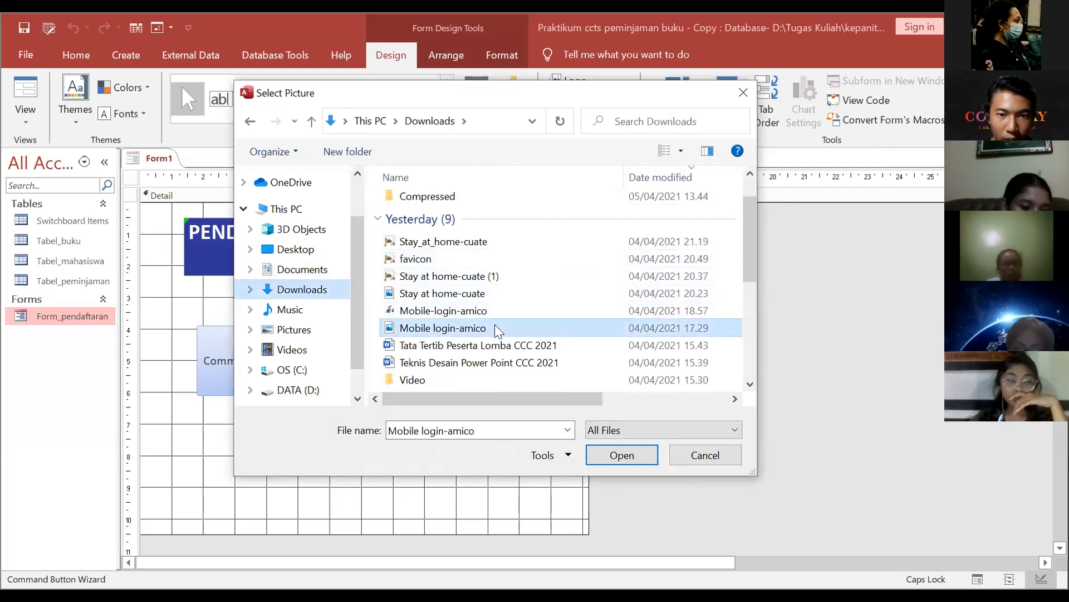
left_click(613, 460)
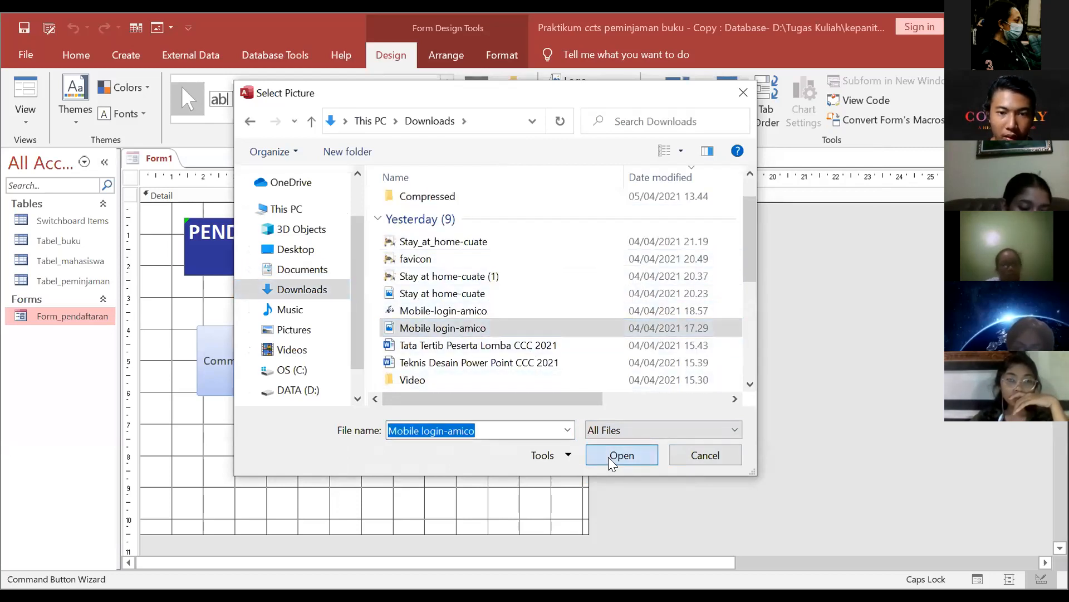
left_click(611, 359)
left_click(686, 360)
scroll(621, 357, "down", 5)
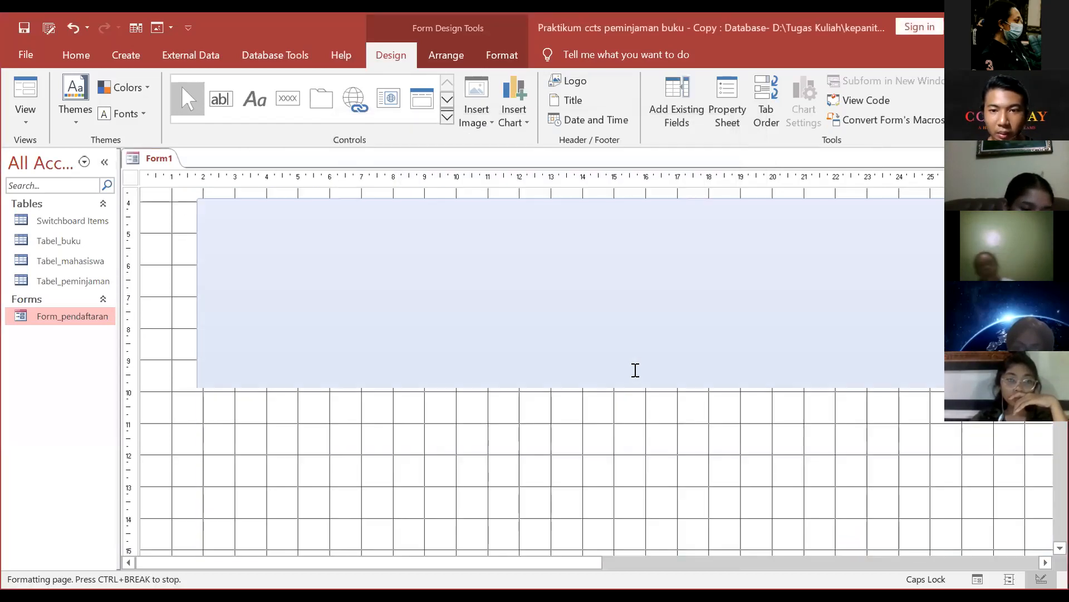
Step: Undo the oversized picture button with Ctrl+Z
scroll(644, 374, "down", 2)
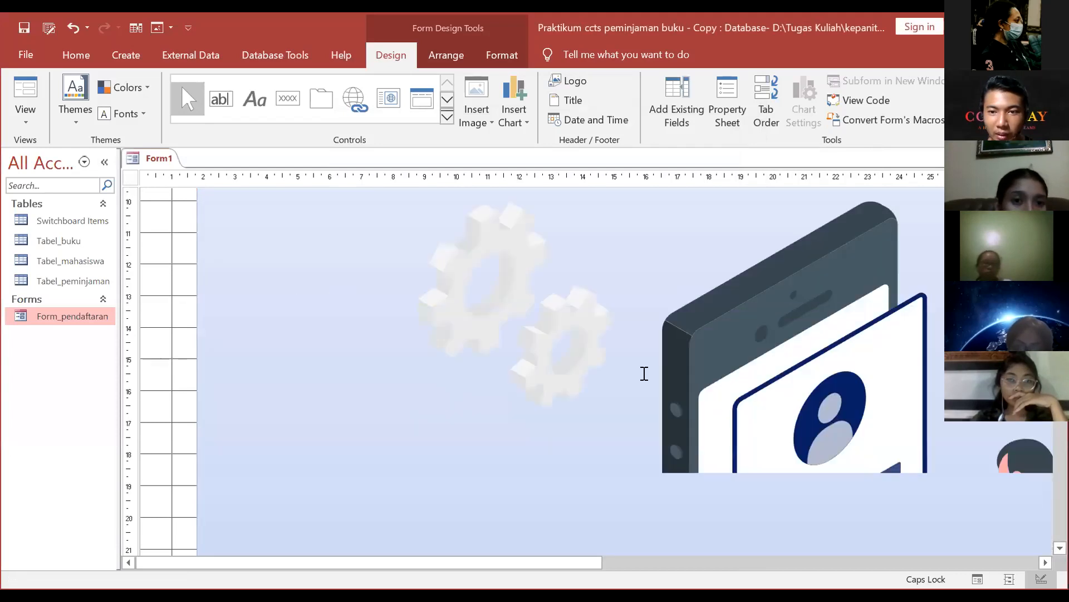
scroll(640, 370, "up", 5)
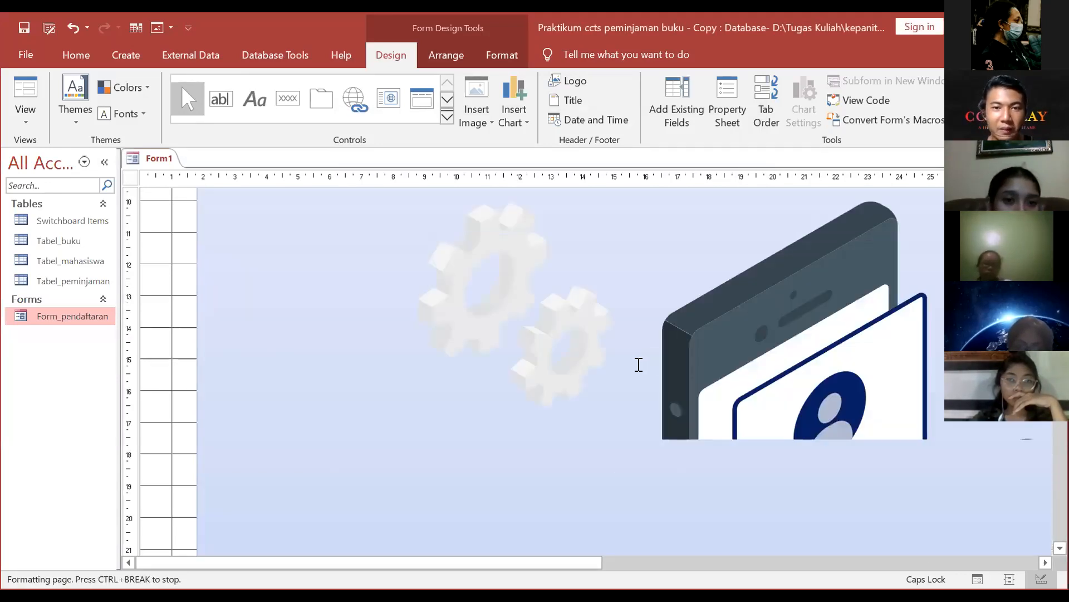
scroll(608, 386, "up", 5)
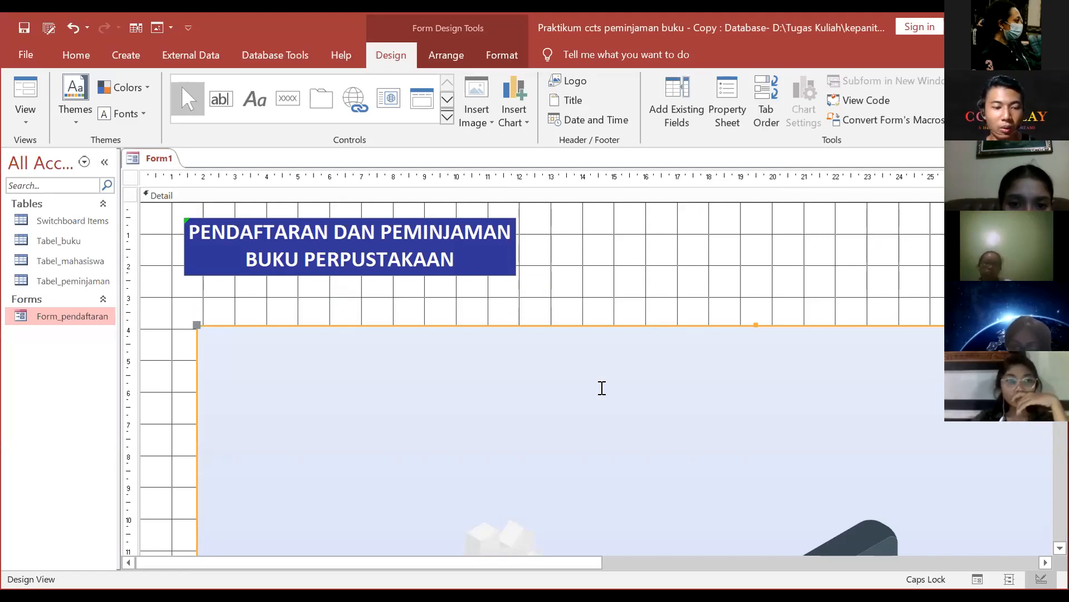
key("ctrl+z")
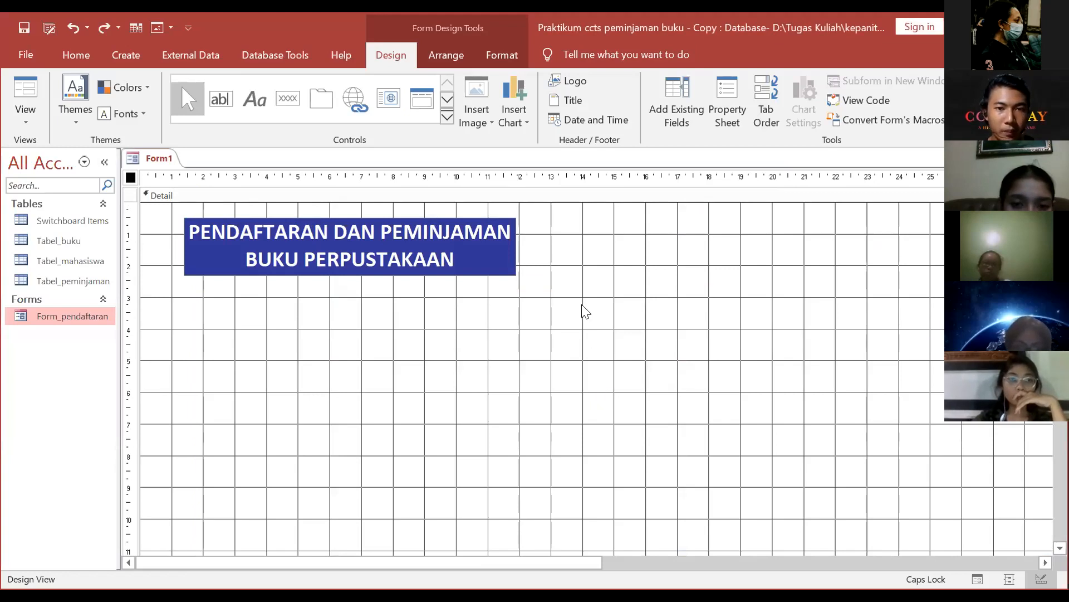
Step: Shorten the Detail section to about 32 cm
left_click(711, 315)
scroll(700, 320, "down", 5)
scroll(696, 321, "down", 5)
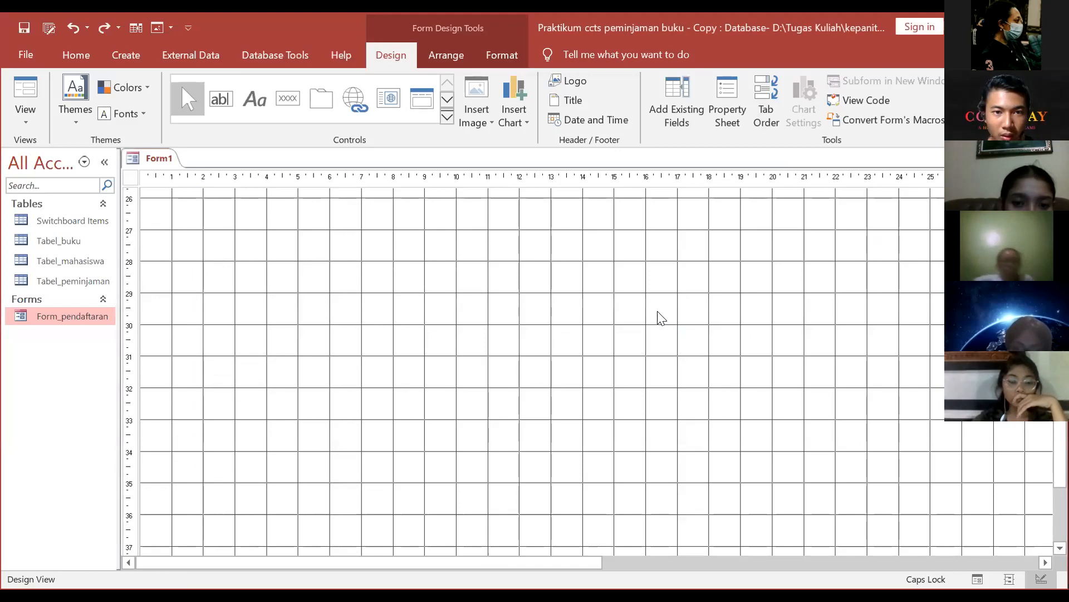
scroll(641, 362, "down", 2)
left_click_drag(752, 456, 657, 303)
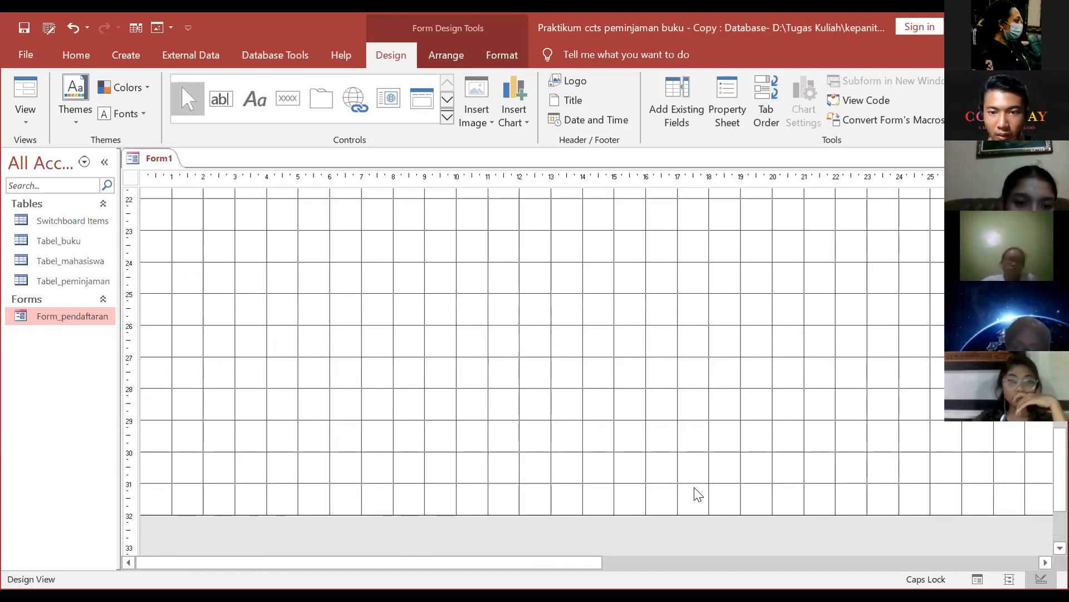
right_click(691, 537)
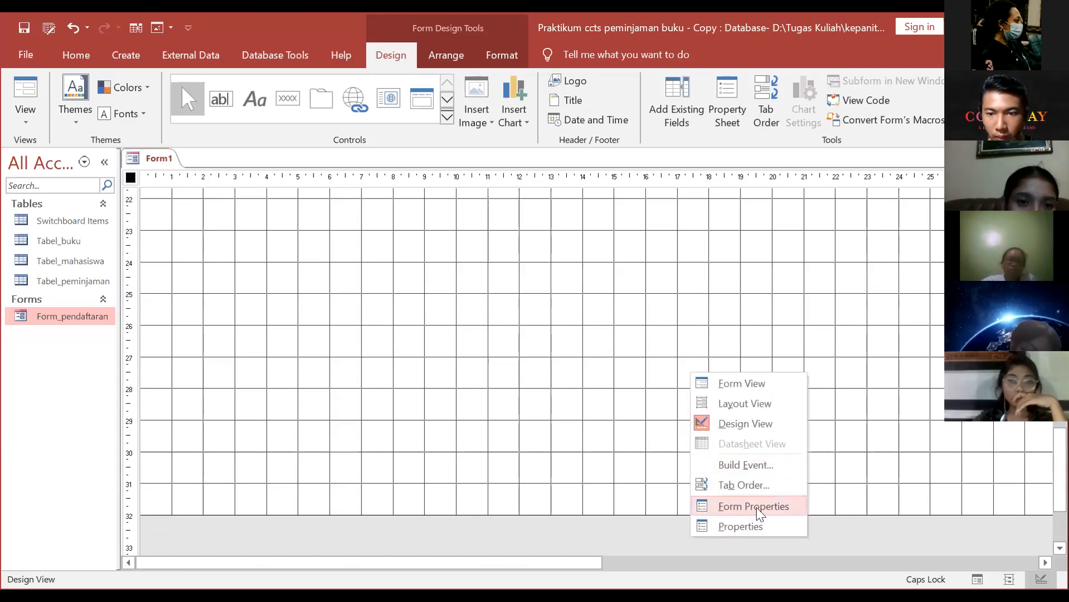
Step: Show the form's properties, then the Detail section's, and pick the Button control
left_click(744, 527)
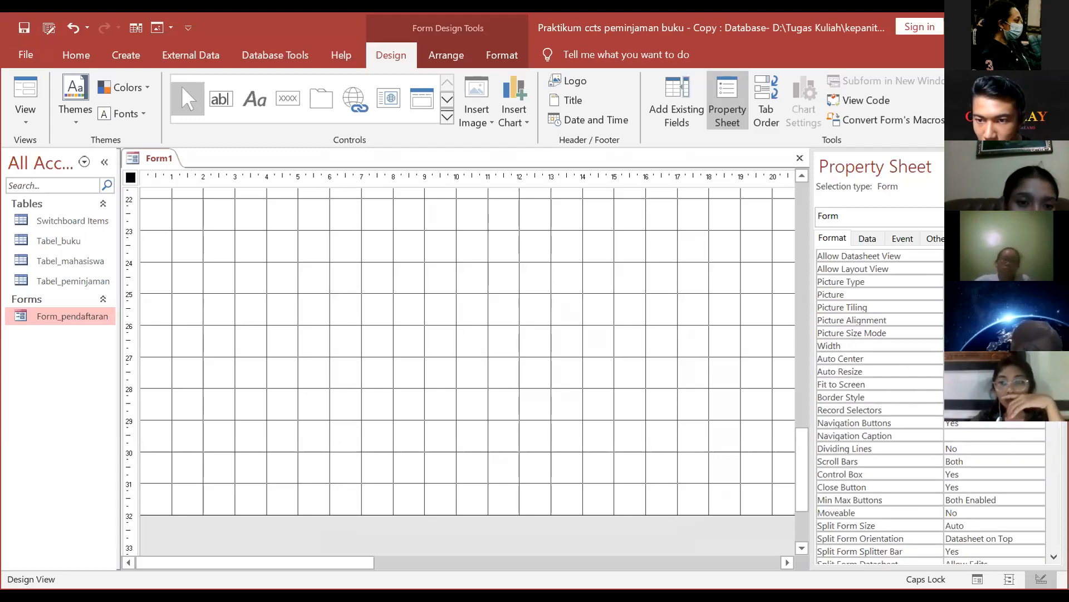
scroll(930, 401, "down", 4)
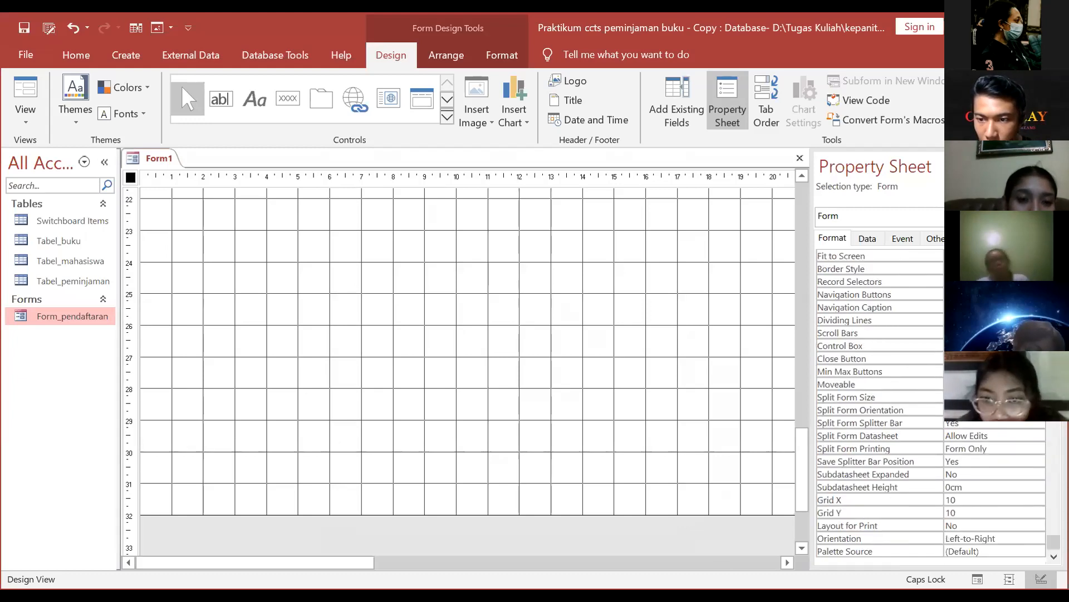
scroll(845, 230, "up", 4)
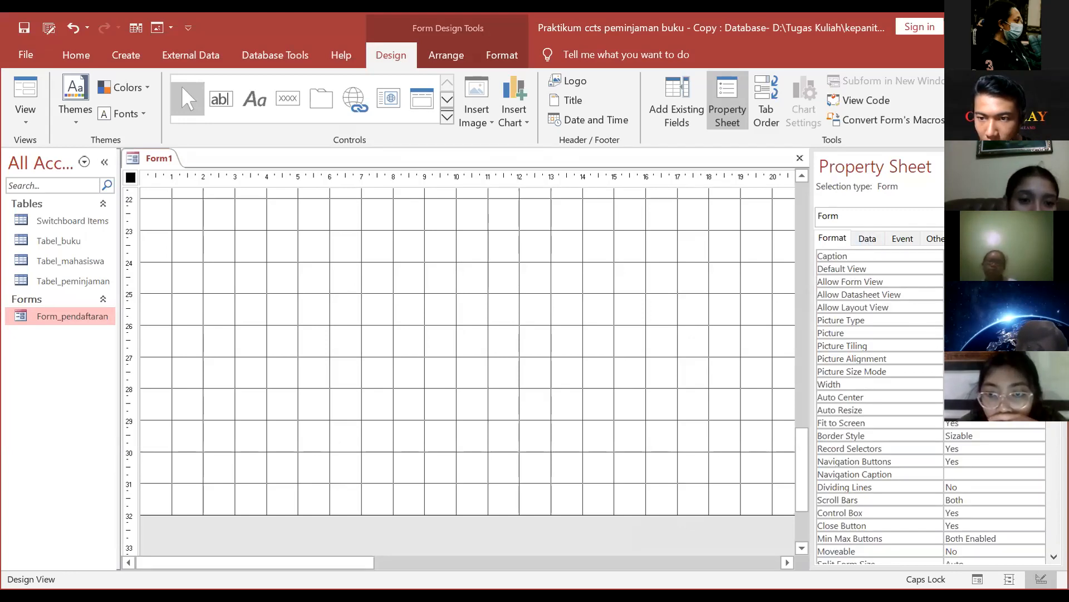
scroll(468, 368, "up", 3)
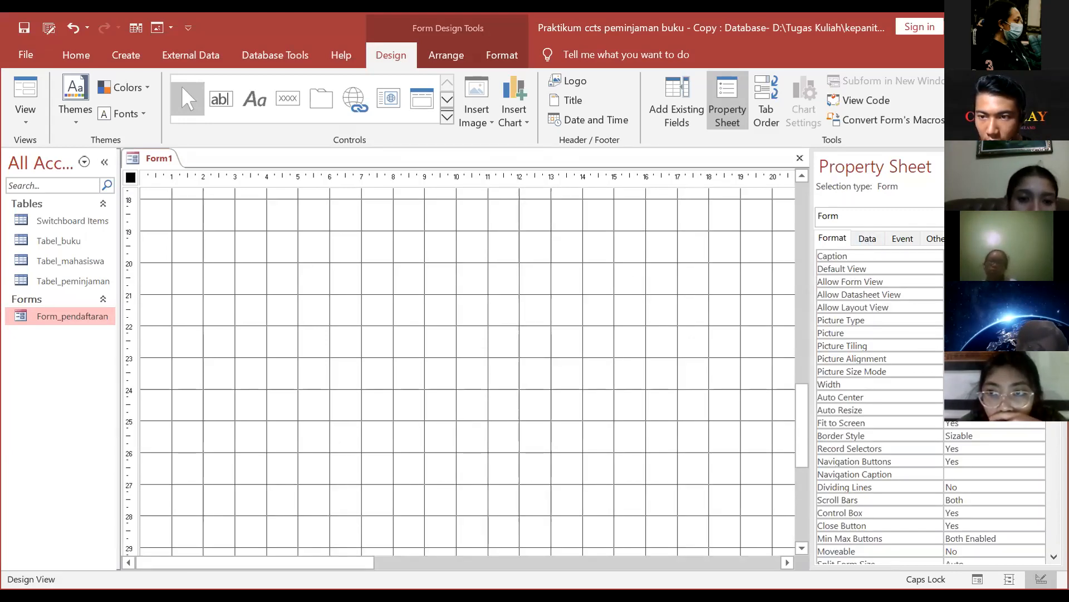
left_click(536, 201)
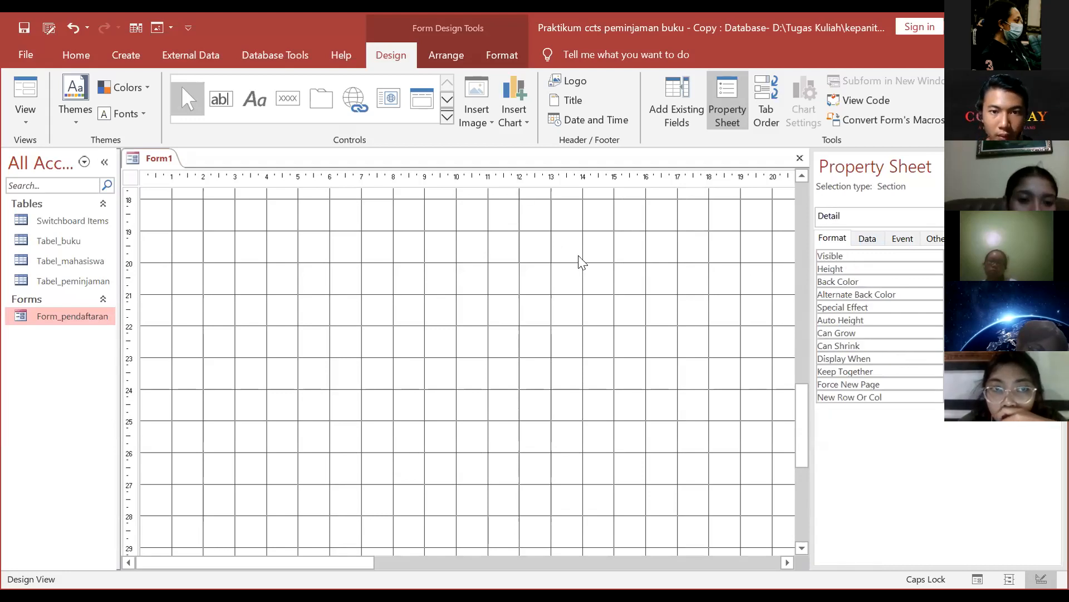
scroll(480, 269, "up", 13)
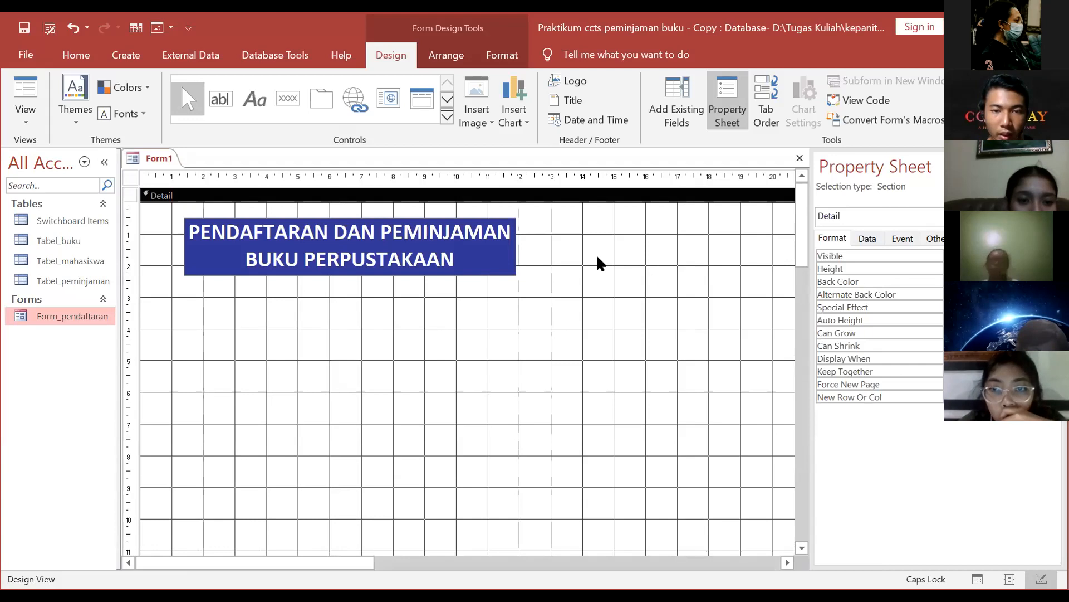
left_click(287, 98)
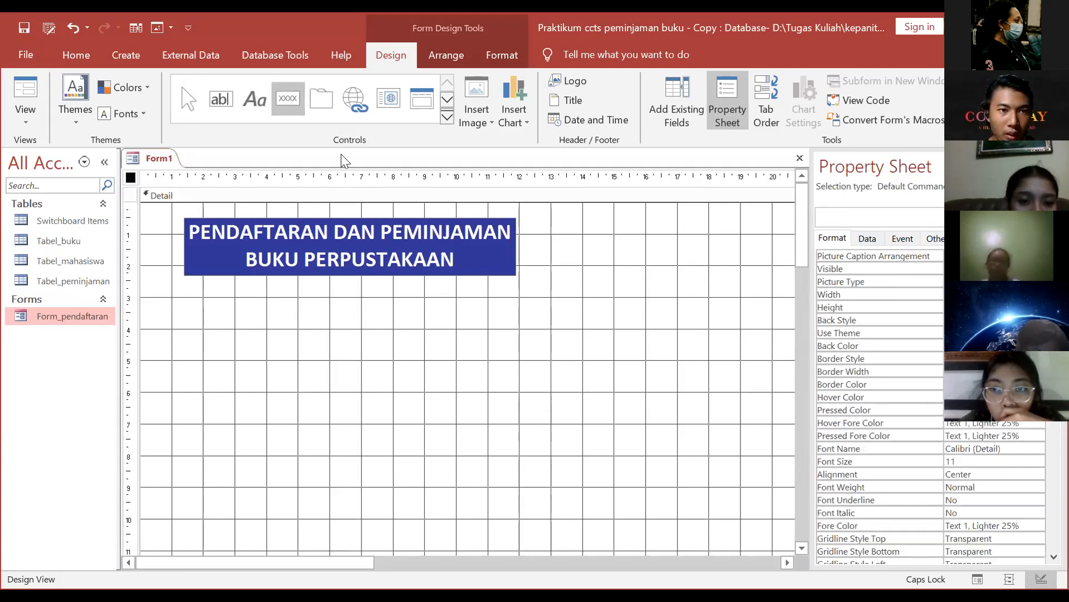
left_click(447, 118)
Step: Draw a new command button that opens Form_pendaftaran with all records
left_click(288, 92)
left_click_drag(184, 321, 280, 419)
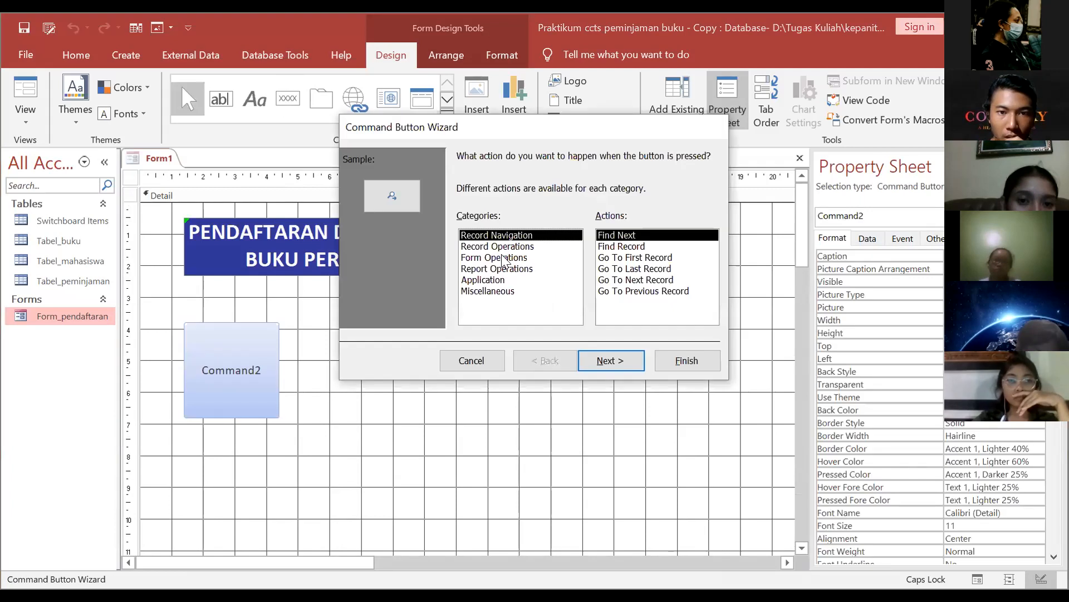
left_click(494, 257)
left_click(620, 257)
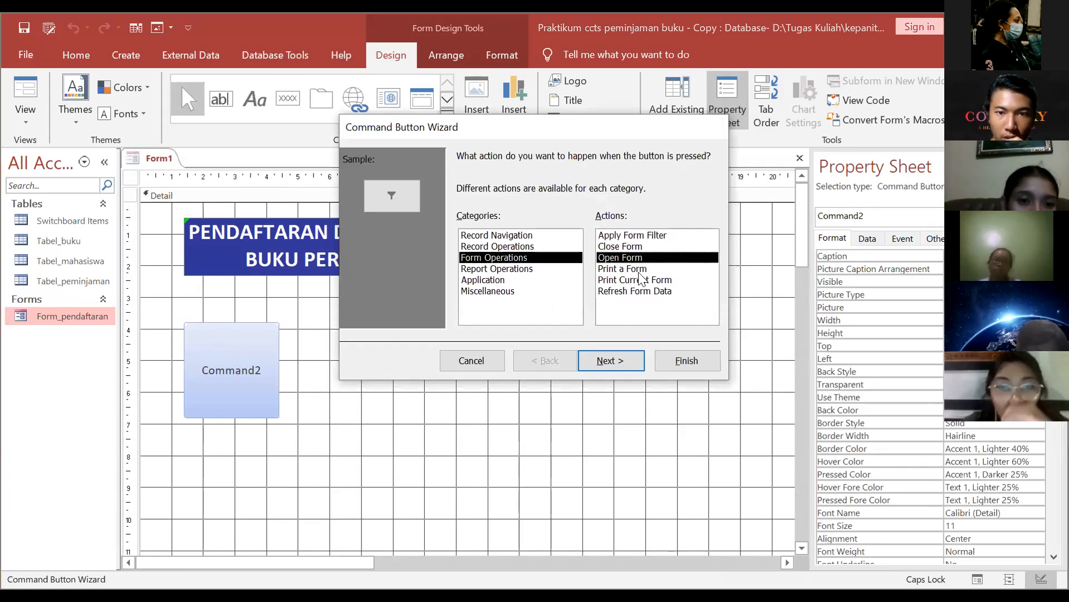
left_click(612, 360)
left_click(622, 359)
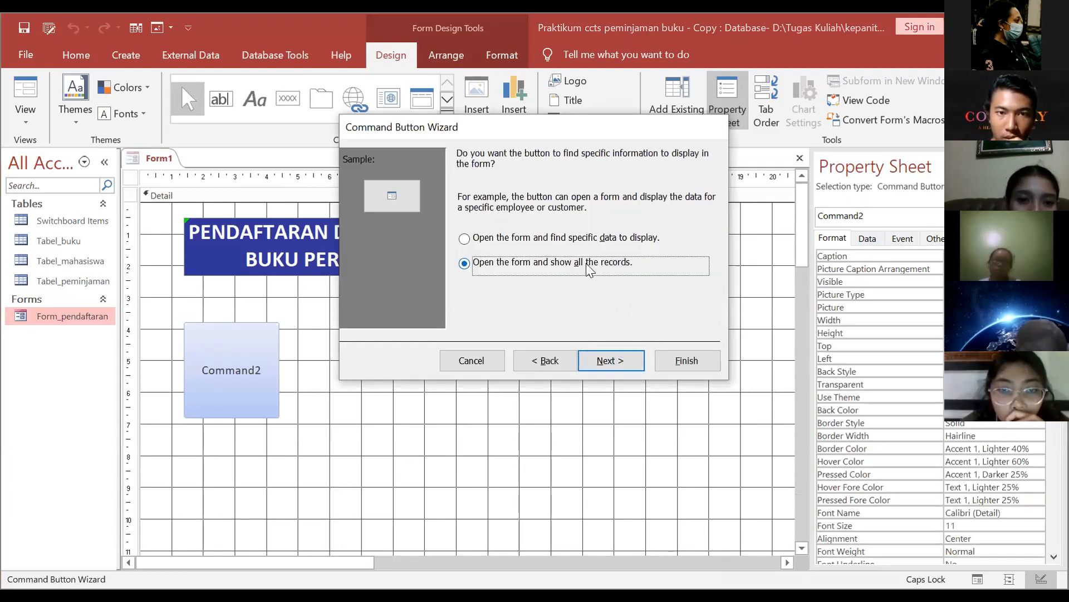
left_click(617, 362)
Step: Browse Icons files and set Mobile-login-amico as the button's picture
left_click(684, 251)
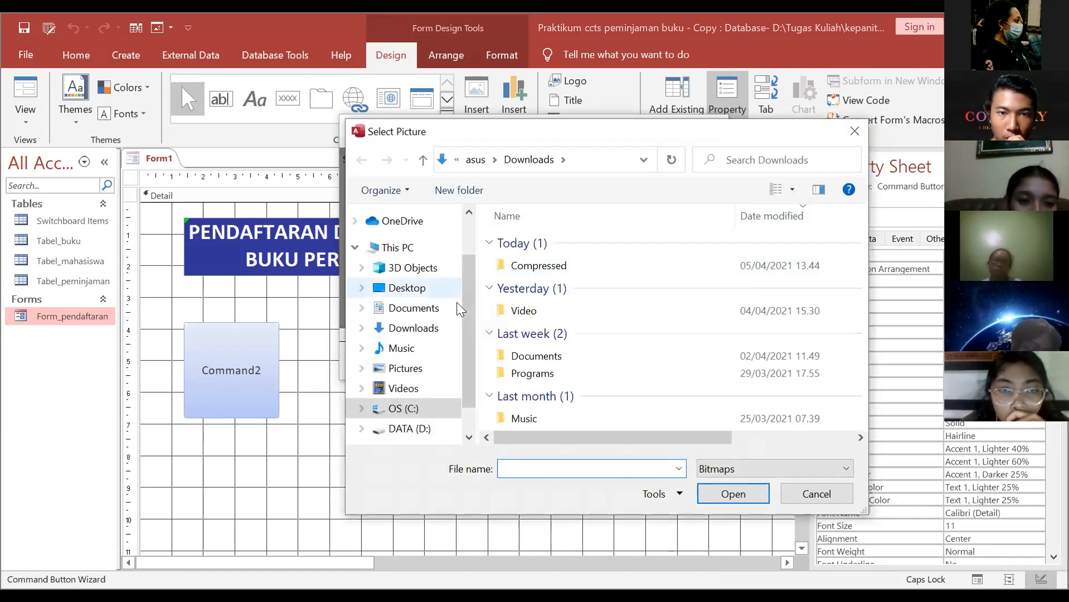
left_click(769, 469)
left_click(578, 126)
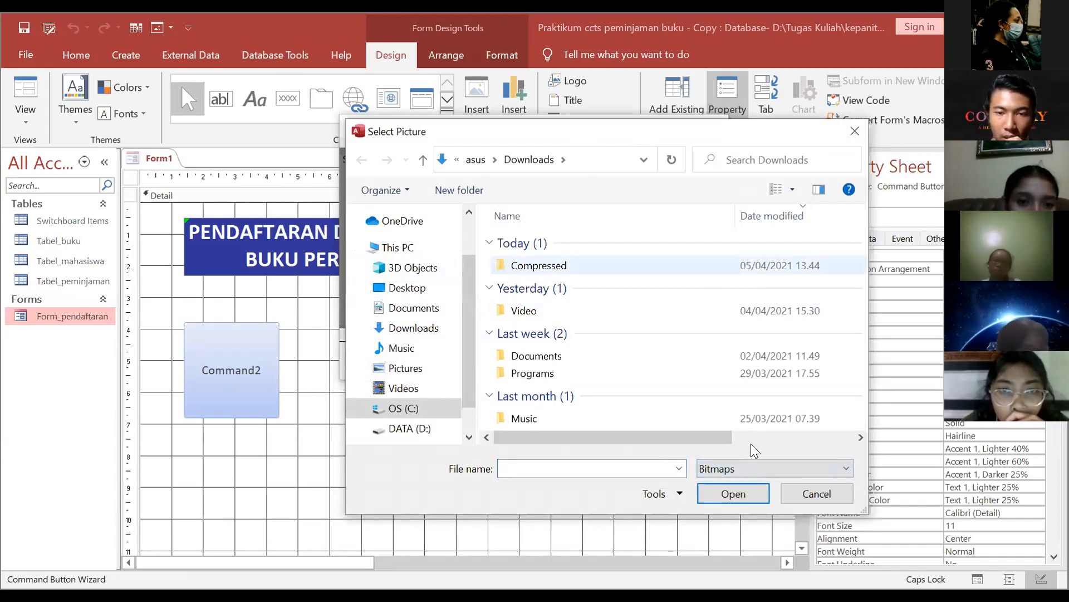
left_click_drag(593, 146, 487, 107)
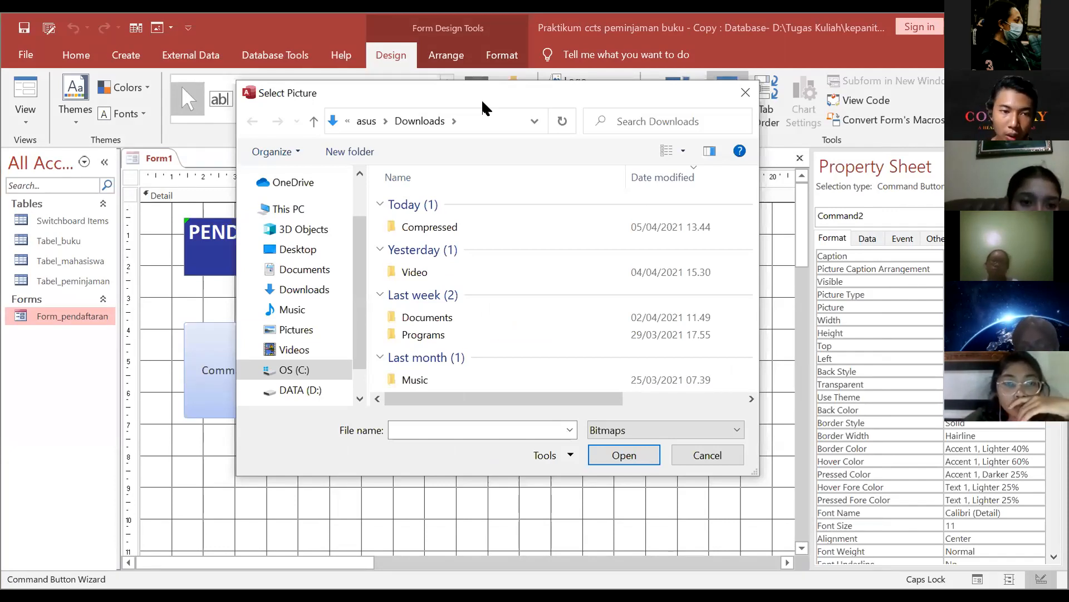
left_click(676, 430)
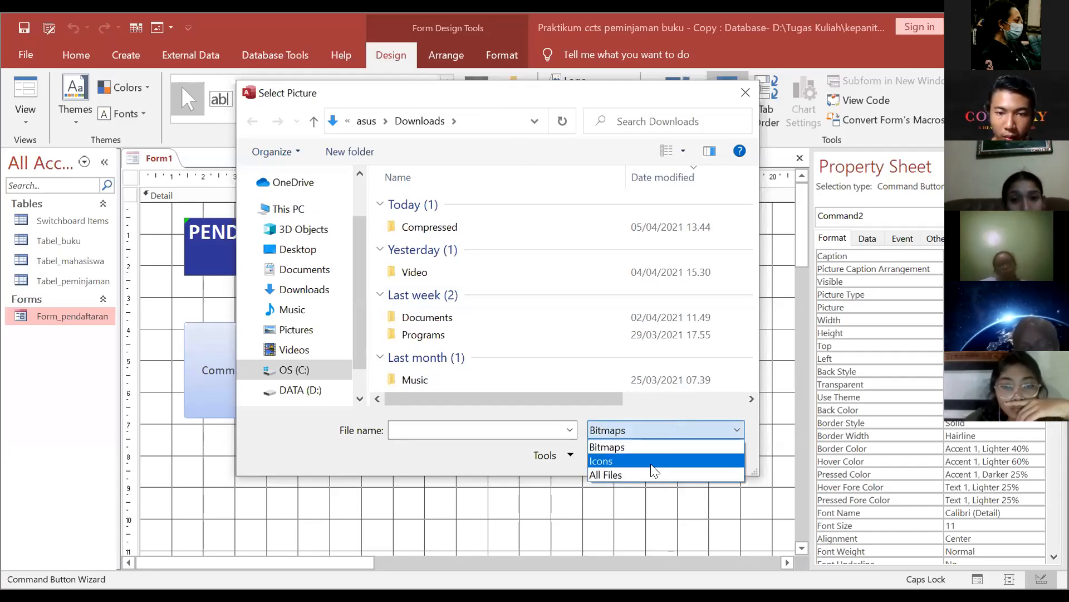
left_click(650, 463)
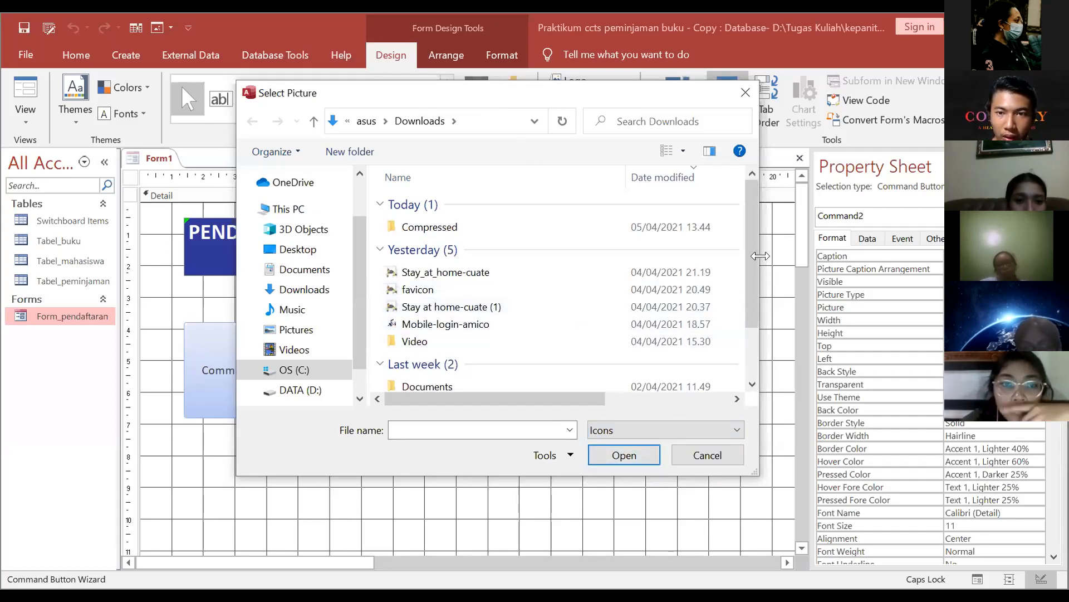
left_click_drag(760, 256, 820, 255)
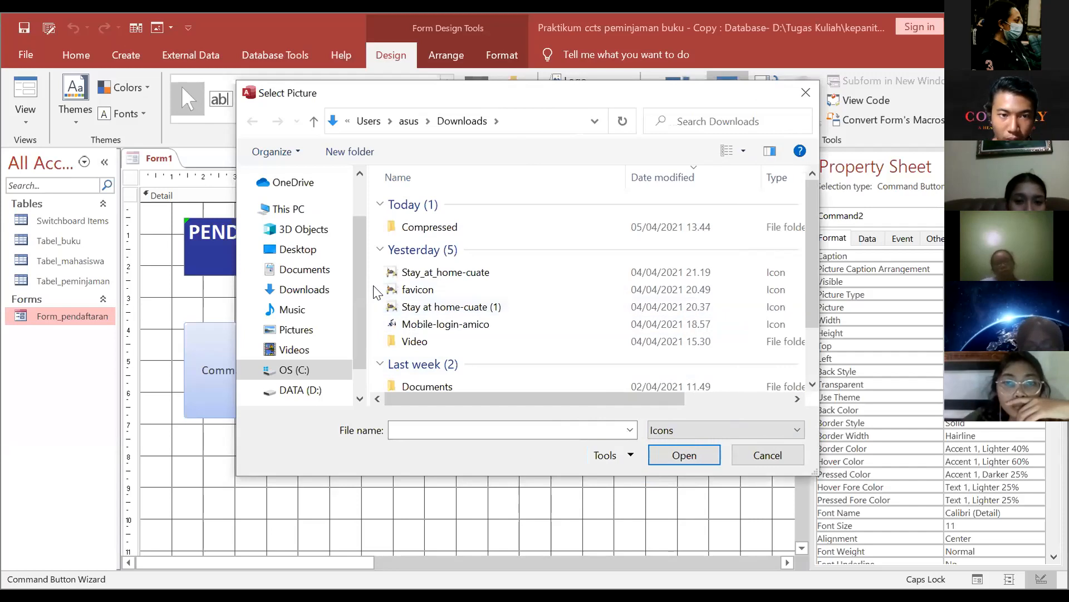
left_click_drag(372, 95, 323, 89)
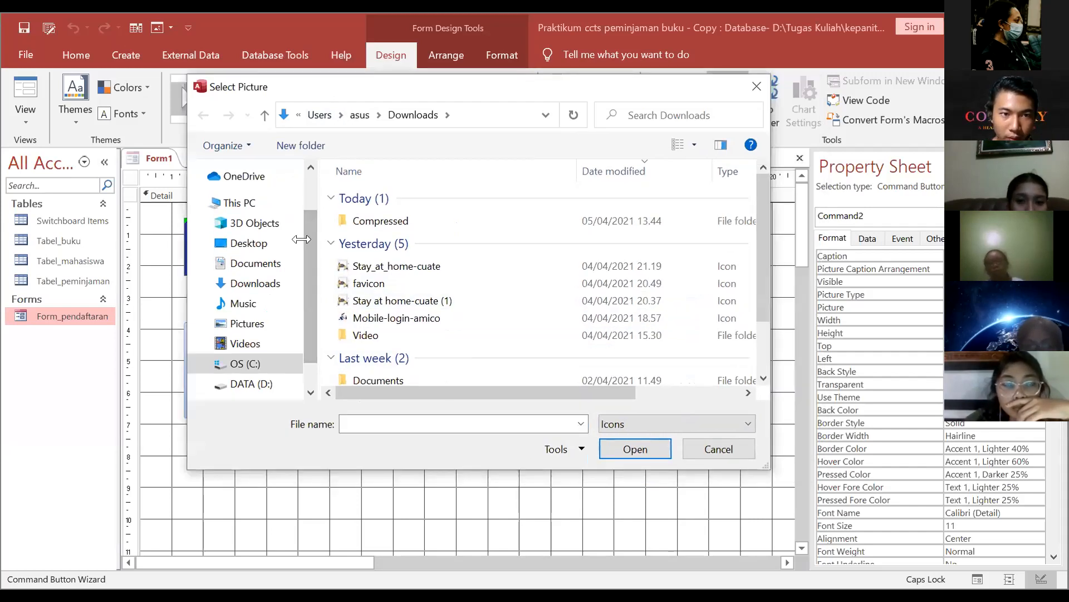
left_click(562, 314)
left_click(627, 449)
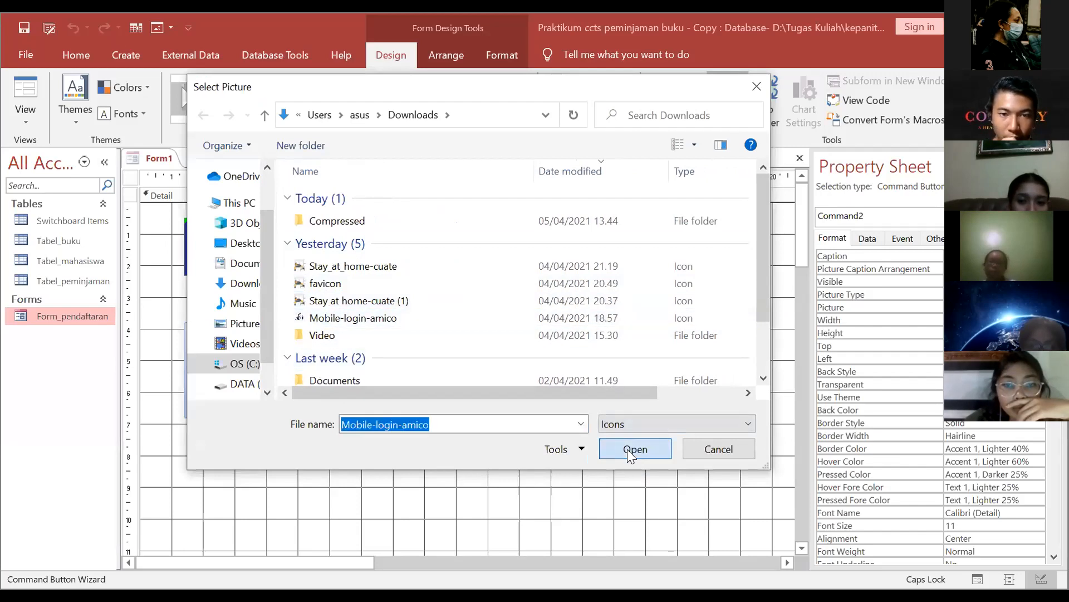
left_click(613, 360)
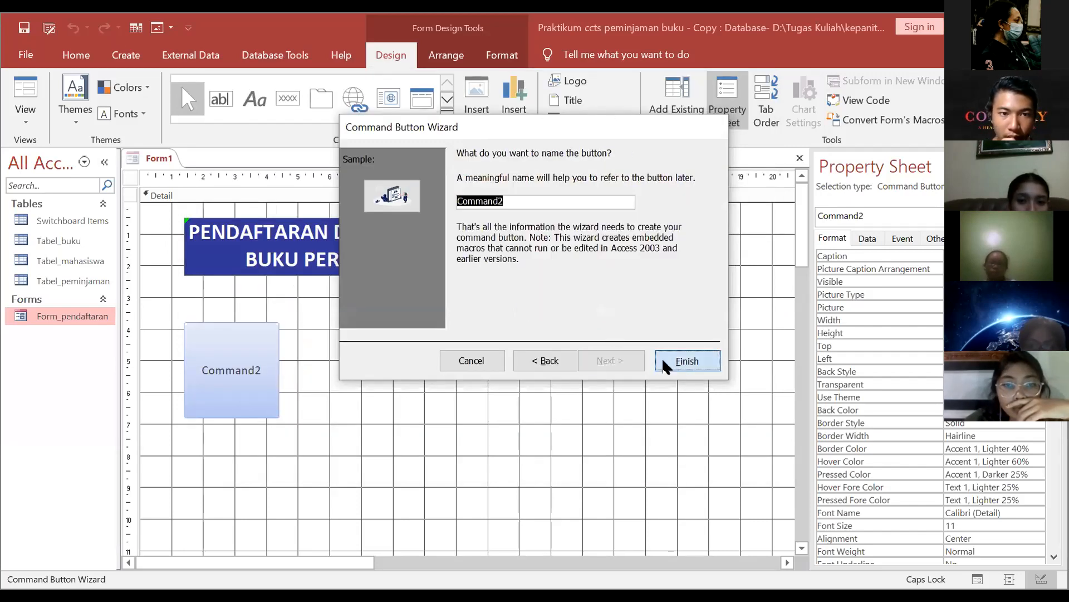
left_click(666, 364)
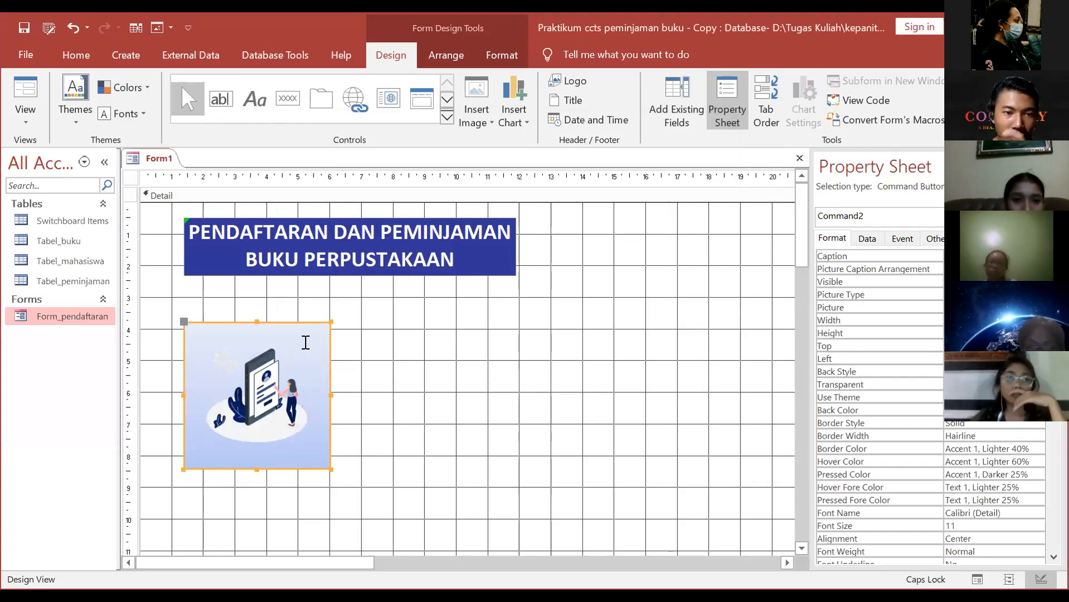
Step: Make the picture button's background transparent
right_click(304, 346)
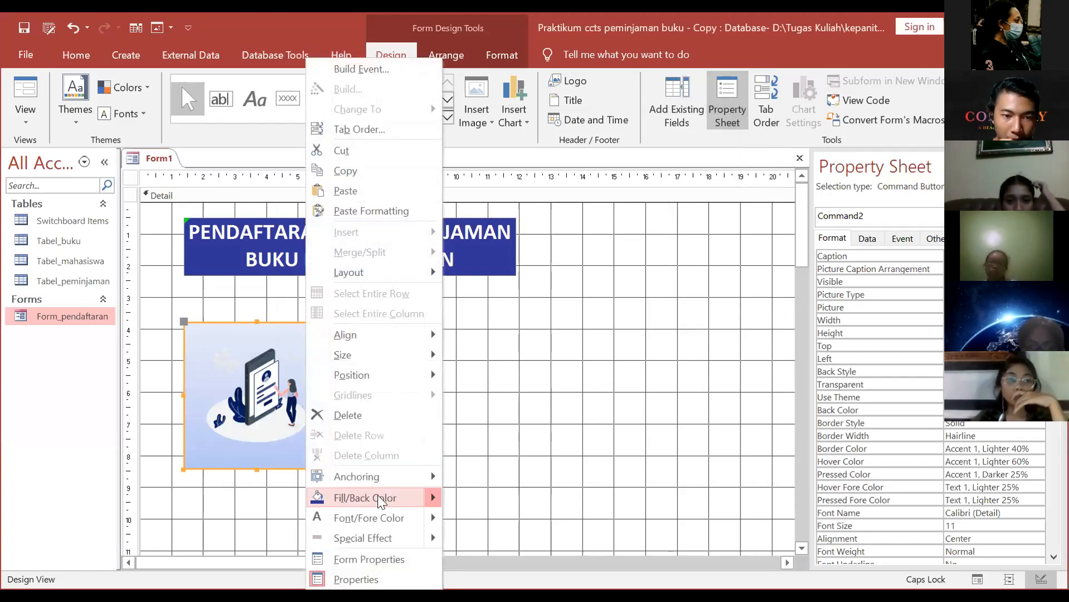
mouse_move(419, 497)
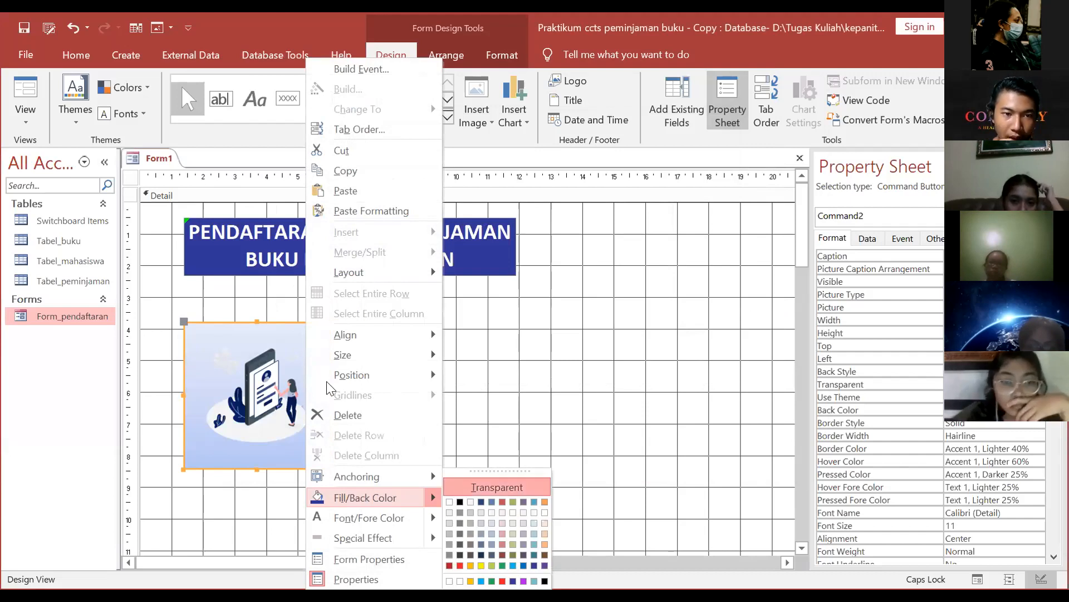
left_click(497, 488)
left_click(393, 281)
left_click(321, 334)
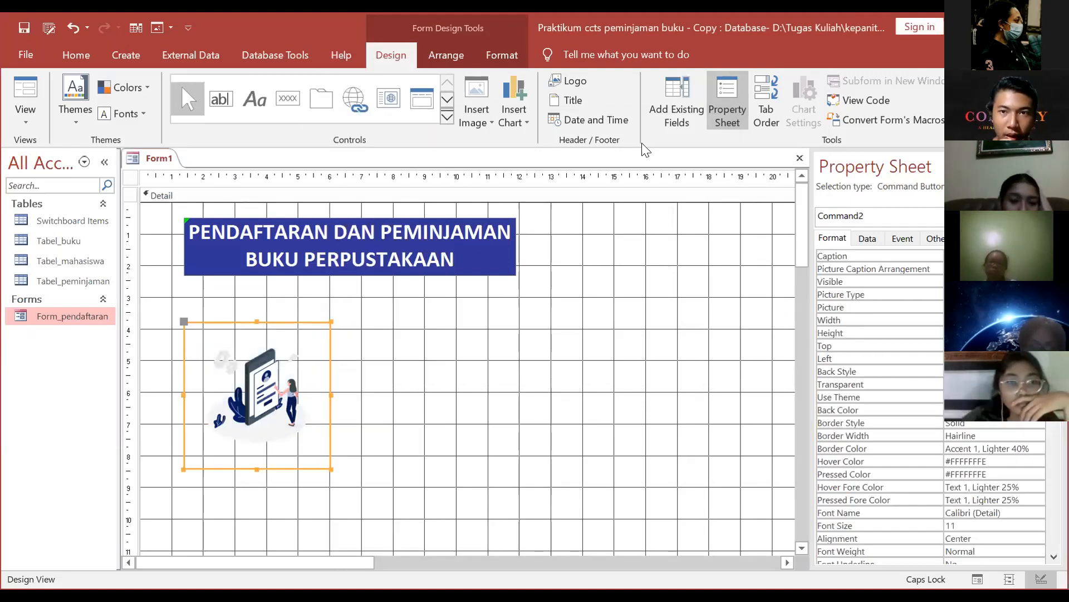
Step: Give the button a dark blue 2 pt outline and nudge it up slightly
left_click(502, 54)
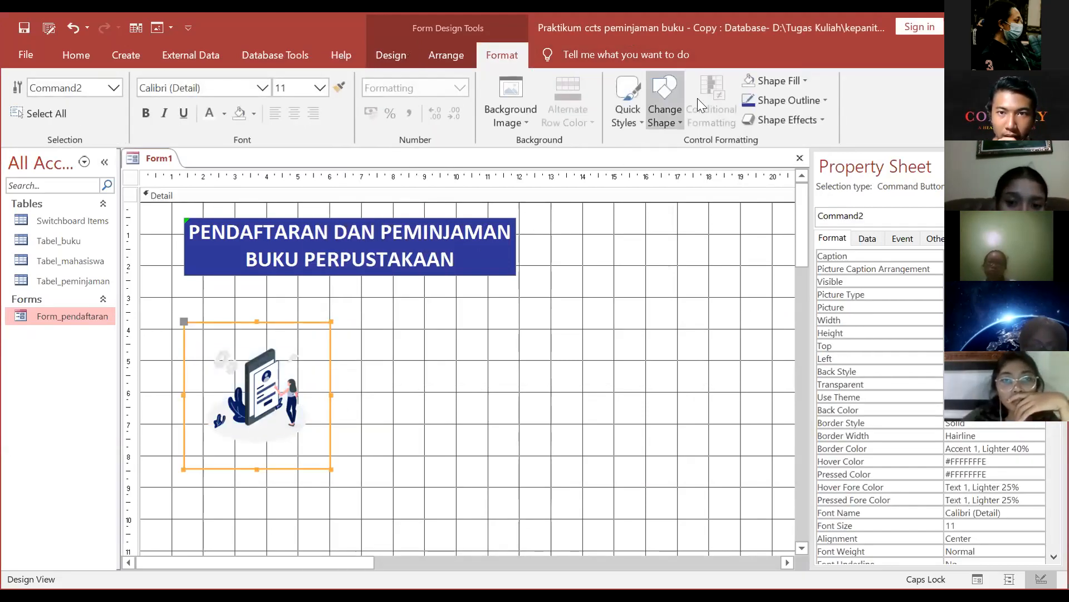
left_click(816, 101)
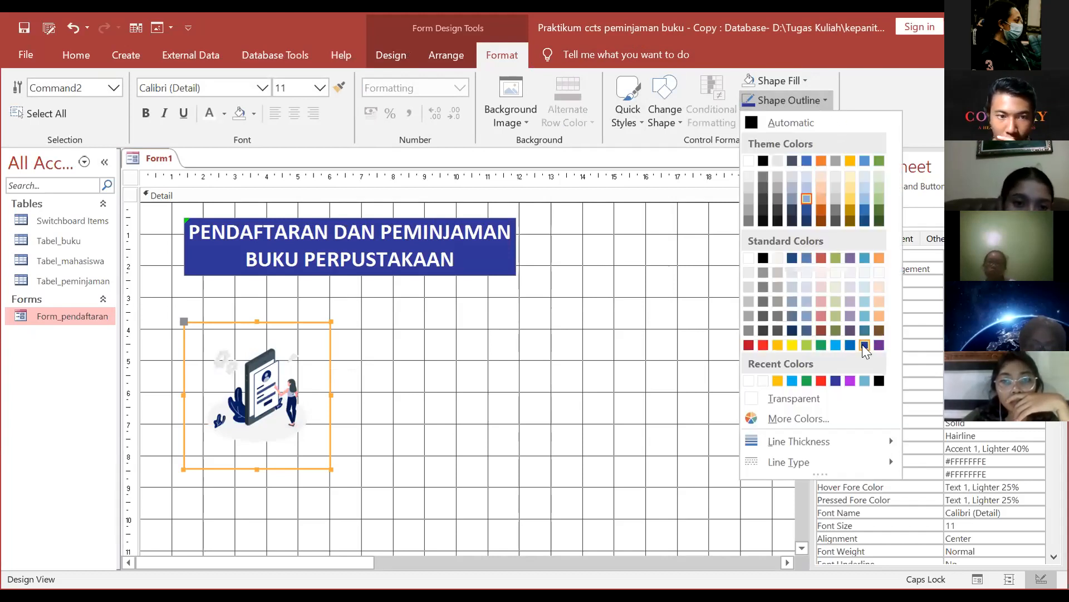
left_click(817, 106)
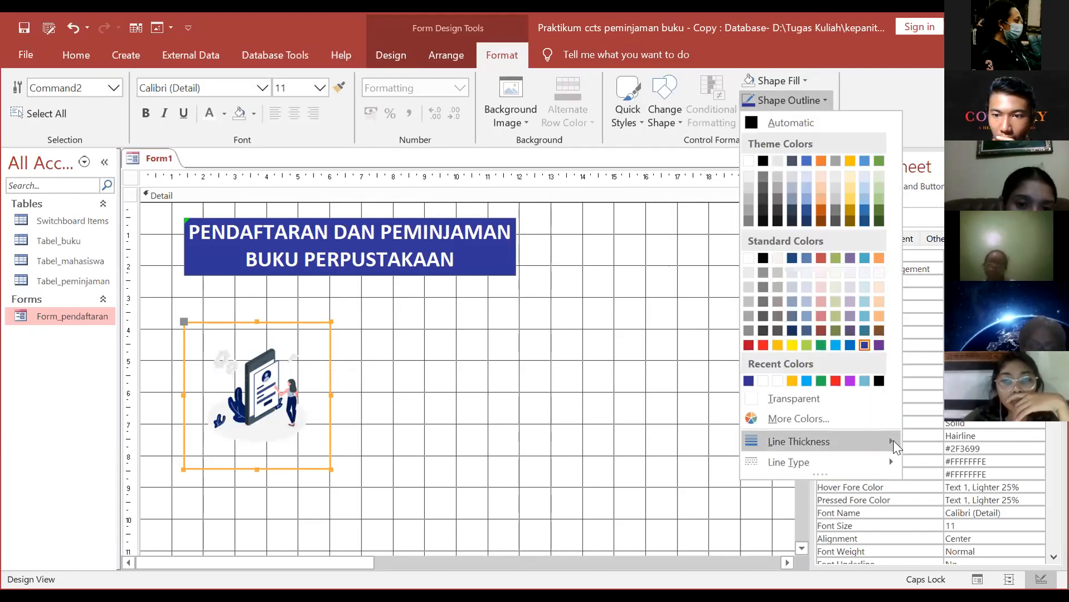
mouse_move(893, 440)
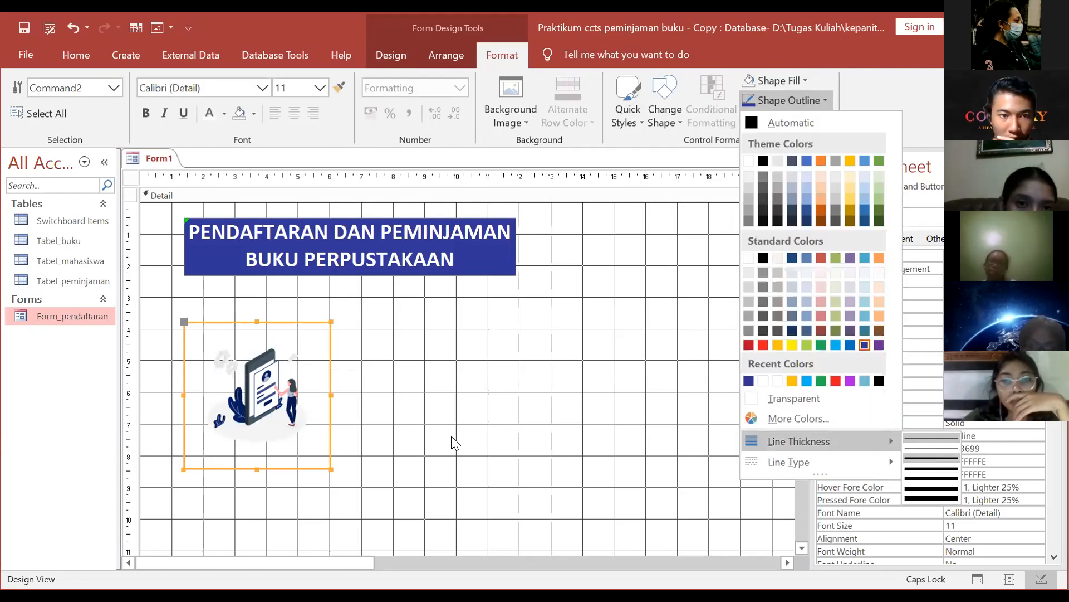
left_click_drag(291, 323, 293, 302)
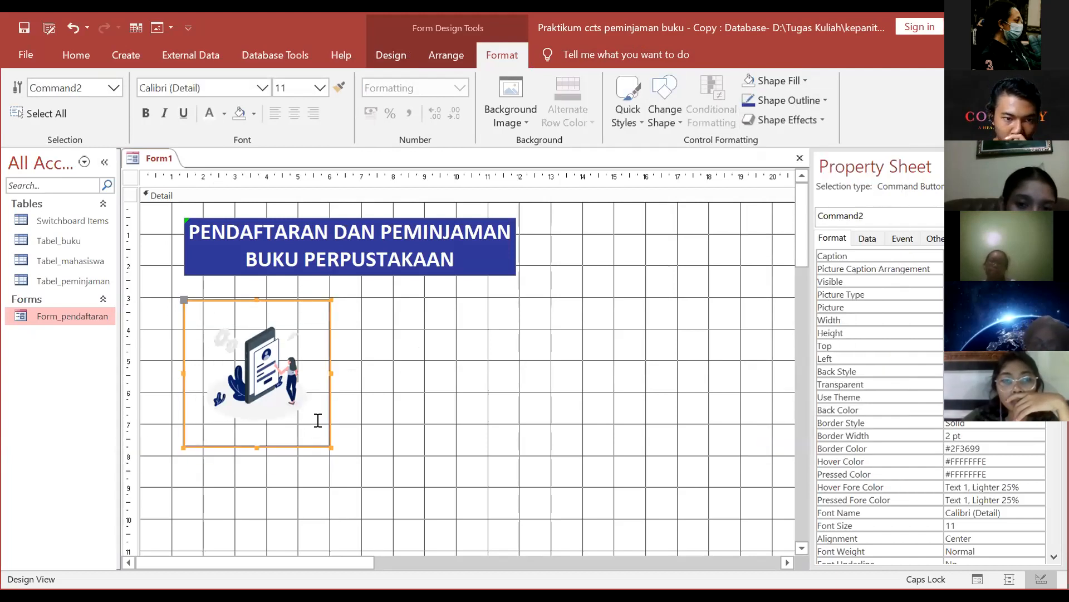
Step: Duplicate the blue title banner with Ctrl+D and move the copy below the picture
left_click(421, 388)
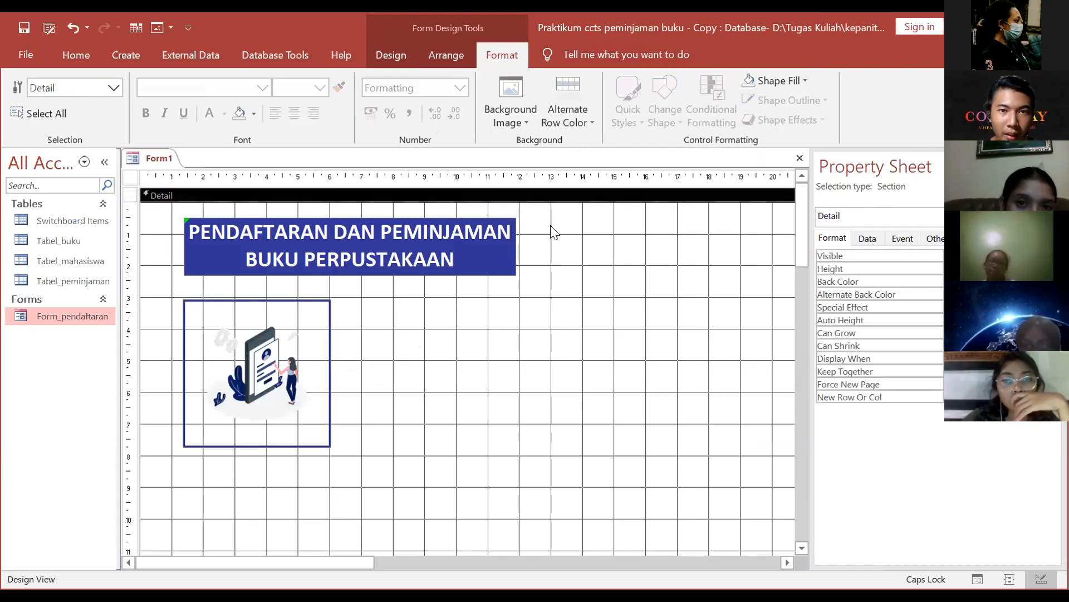
left_click(501, 266)
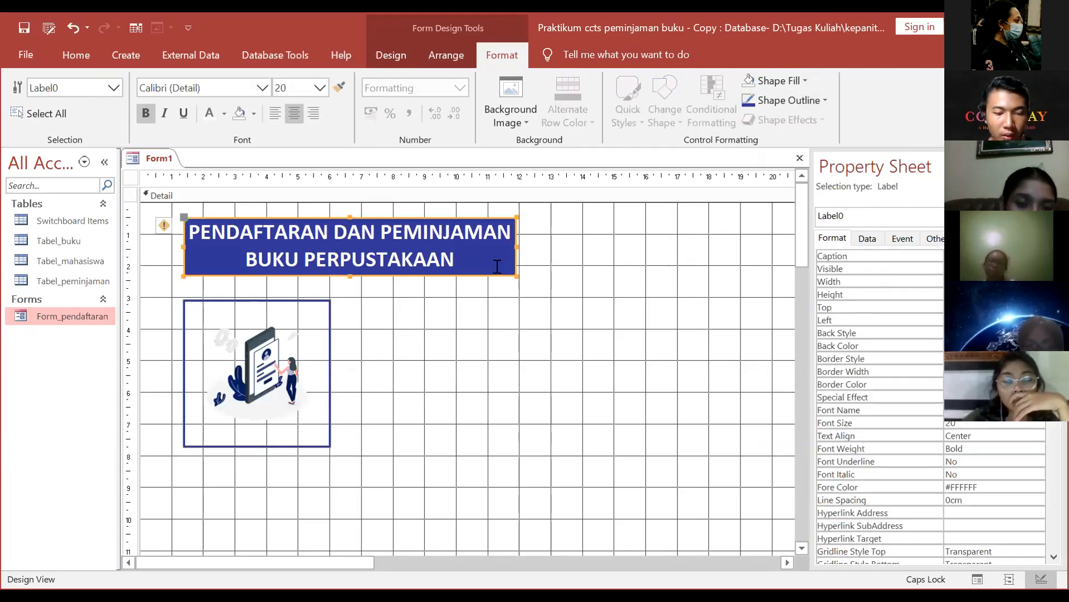
key("ctrl+d")
left_click_drag(479, 279, 477, 391)
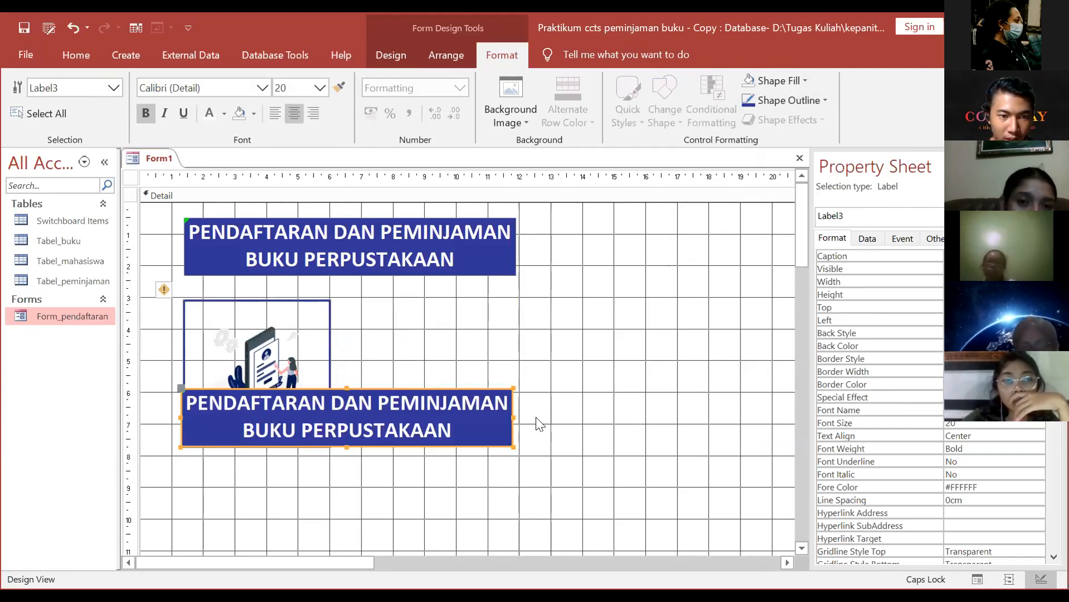
Step: Change the copy's caption to PENDAFTARAN and resize it to the picture's width
left_click(467, 428)
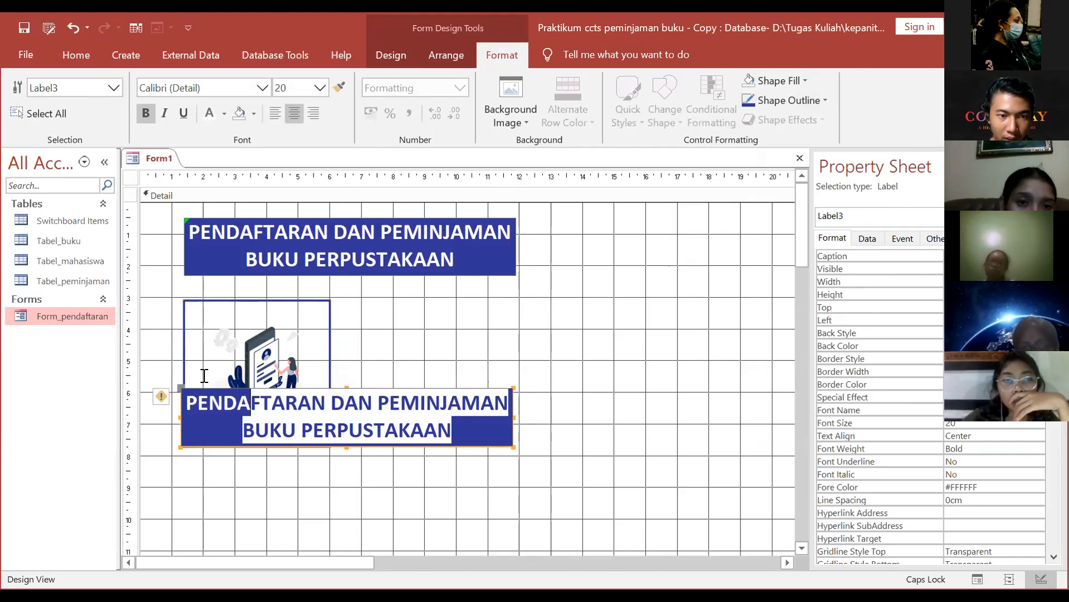
key("BackSpace")
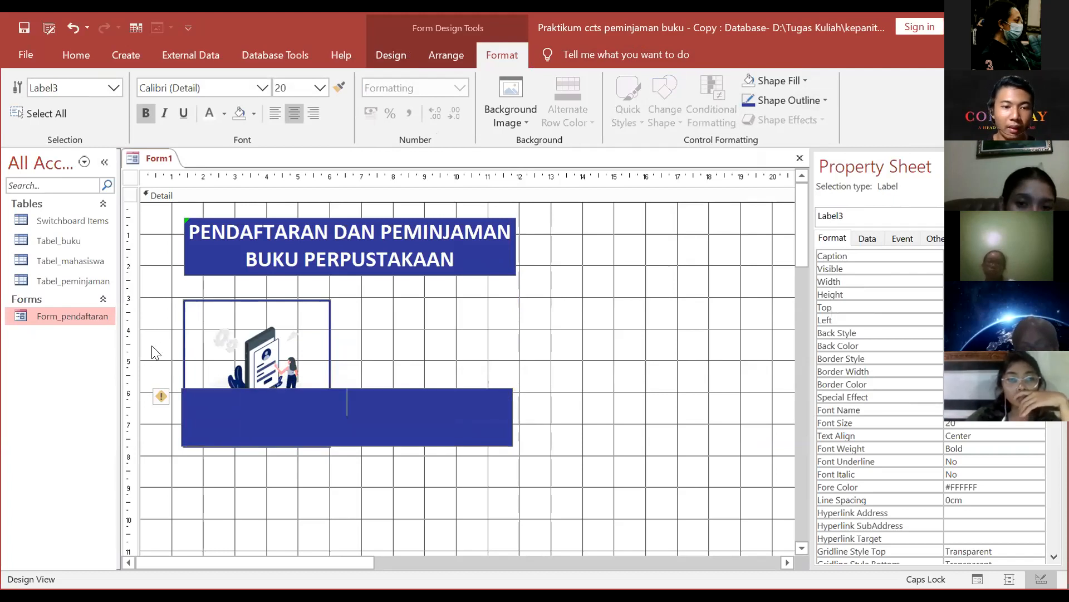
type("PENDAFTARAN")
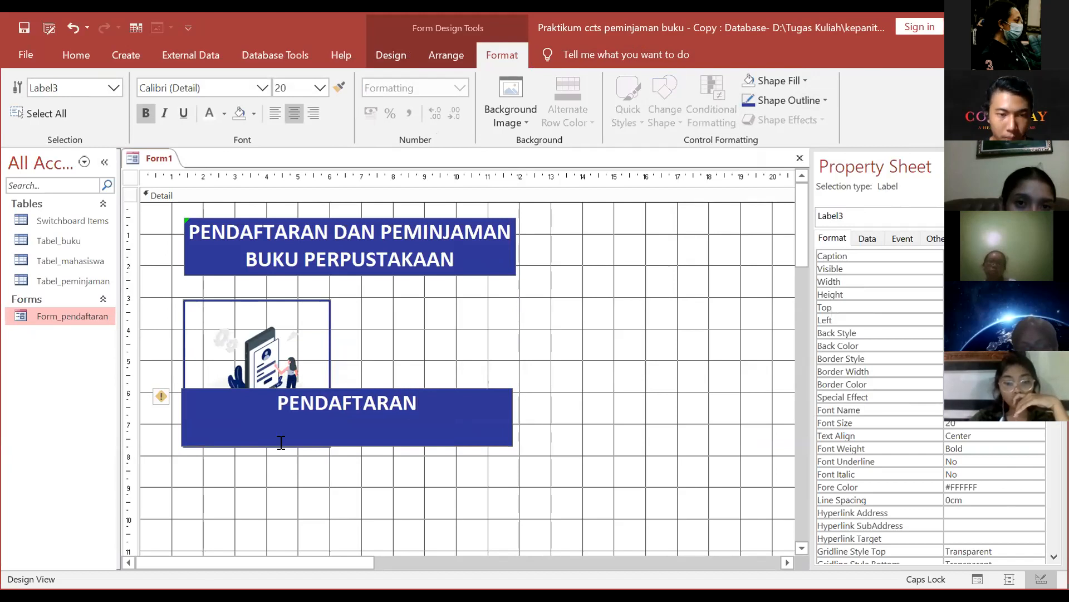
left_click(401, 452)
left_click(399, 442)
left_click_drag(347, 445, 347, 423)
left_click_drag(511, 404, 342, 449)
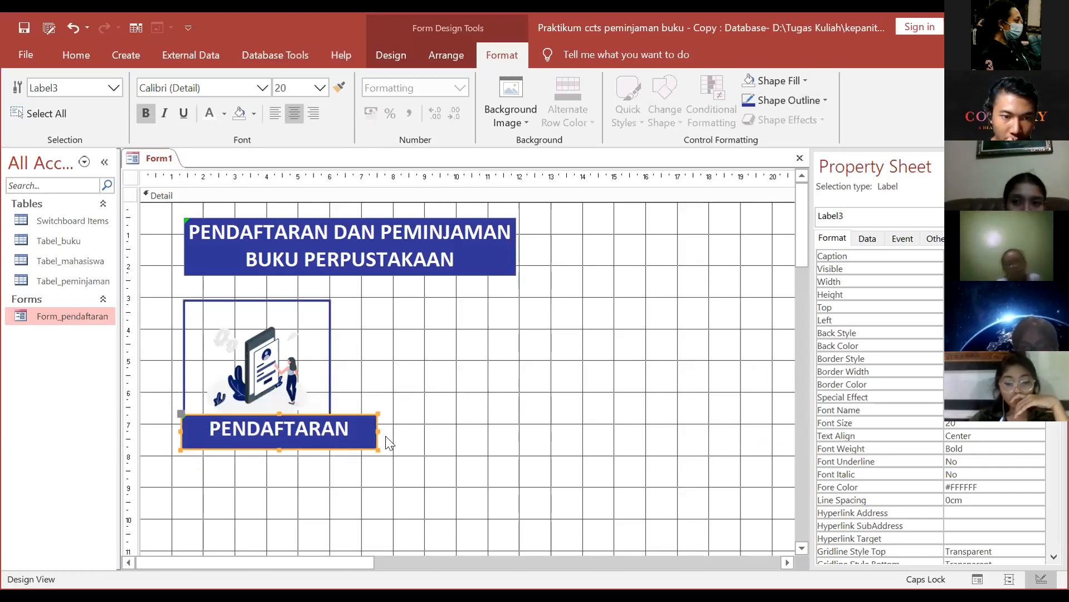
left_click(332, 428)
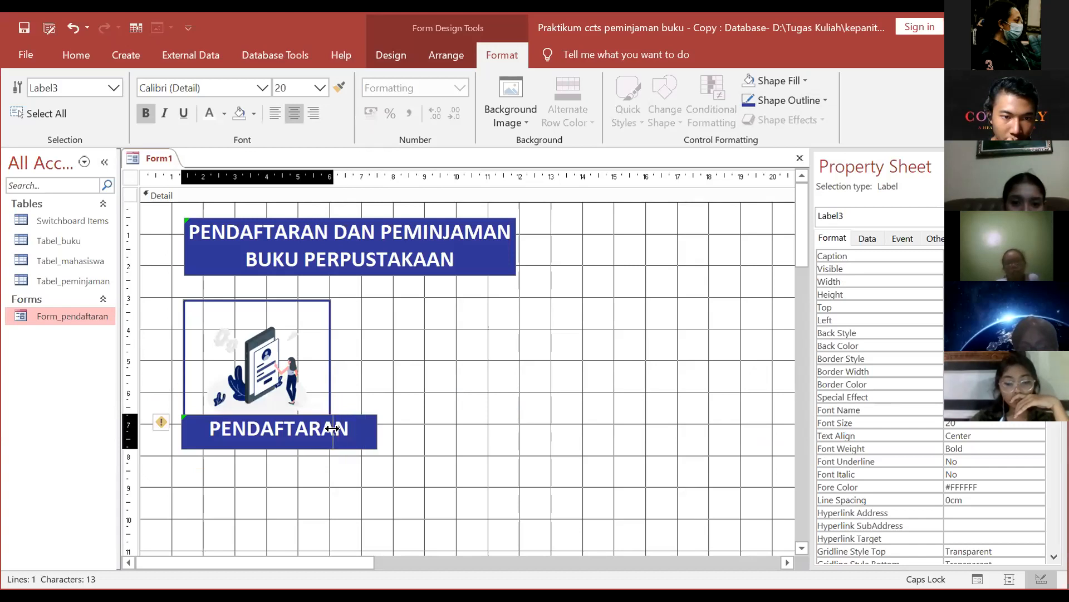
left_click(463, 410)
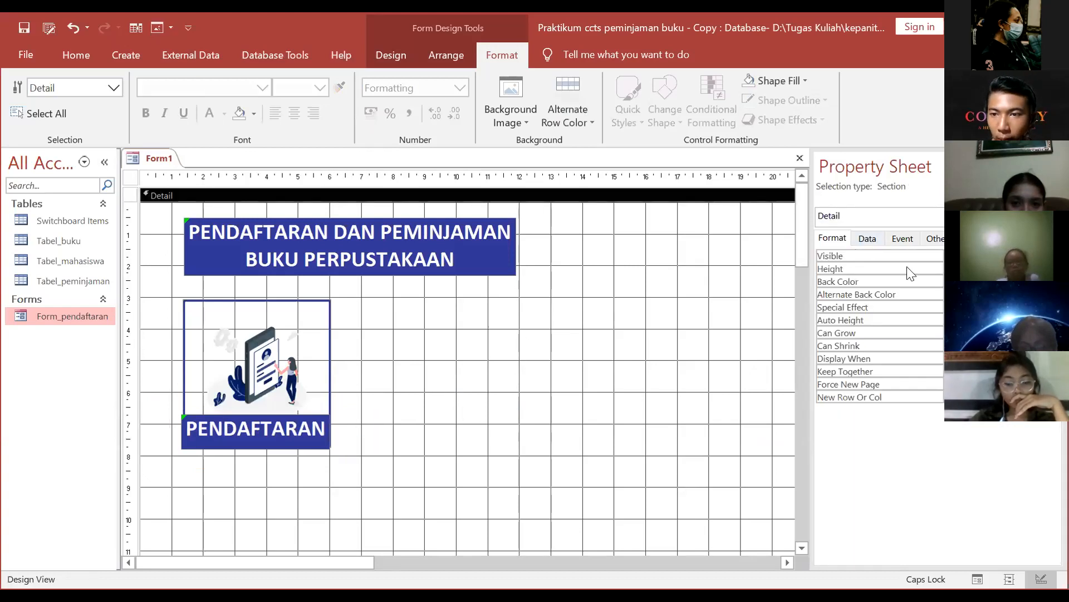
Step: Browse the Detail section's event, On Click and data properties in the Property Sheet
left_click(935, 238)
left_click(903, 238)
left_click(992, 256)
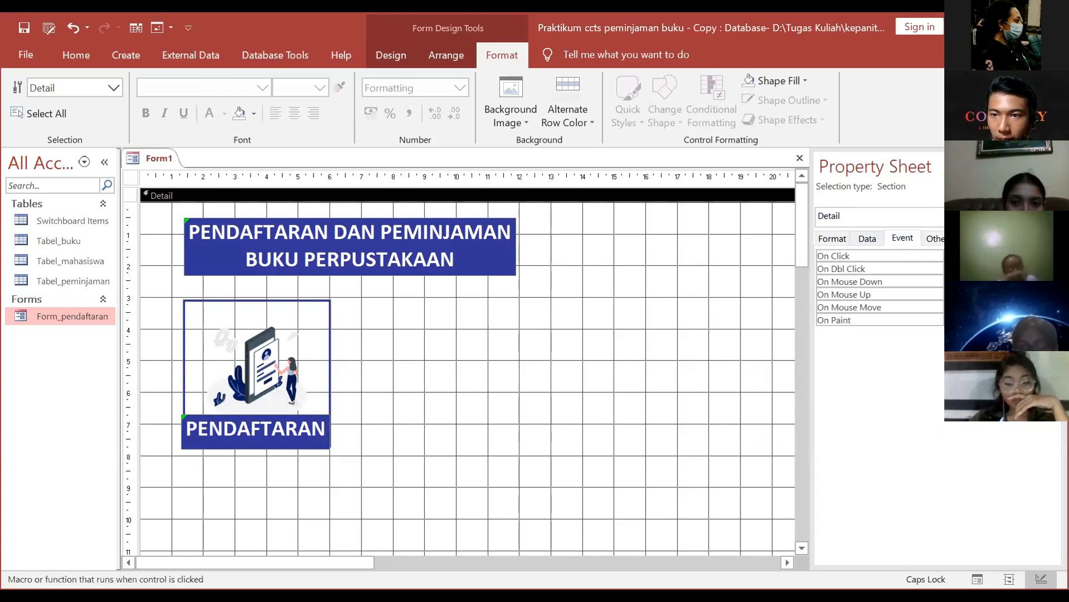
left_click(934, 239)
left_click(868, 237)
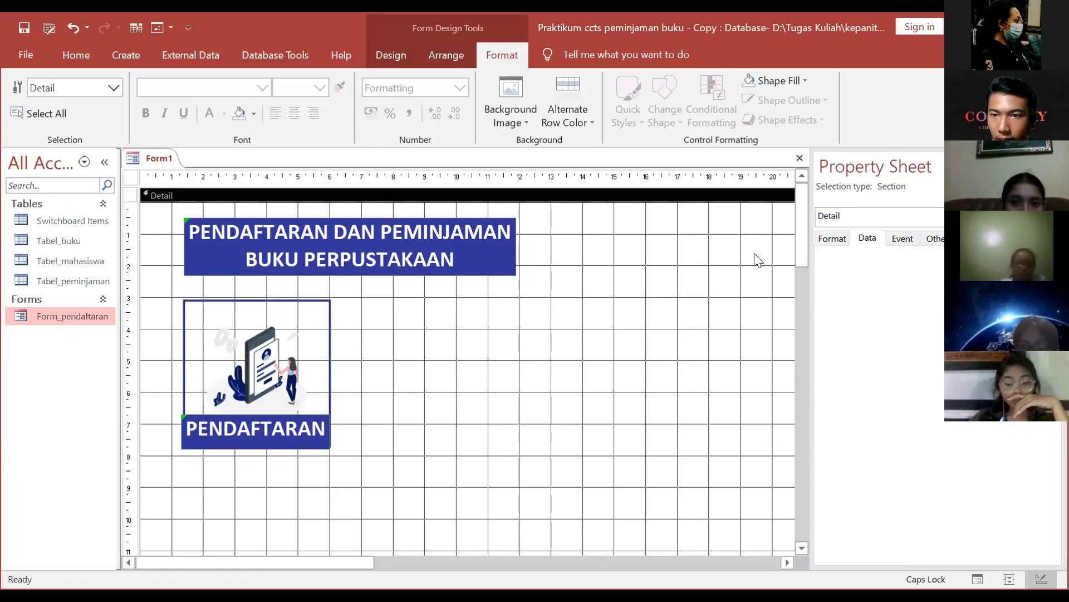
scroll(663, 284, "down", 5)
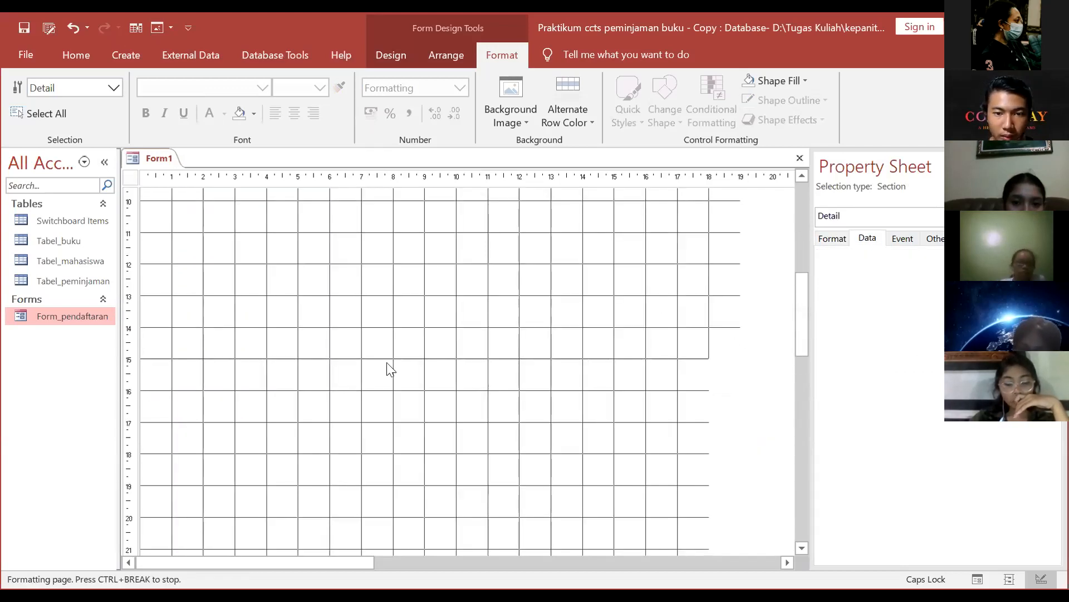
scroll(484, 415, "down", 7)
Step: Shrink the Detail section to about 10 units tall and the form to about 19 units wide
left_click_drag(485, 417, 451, 303)
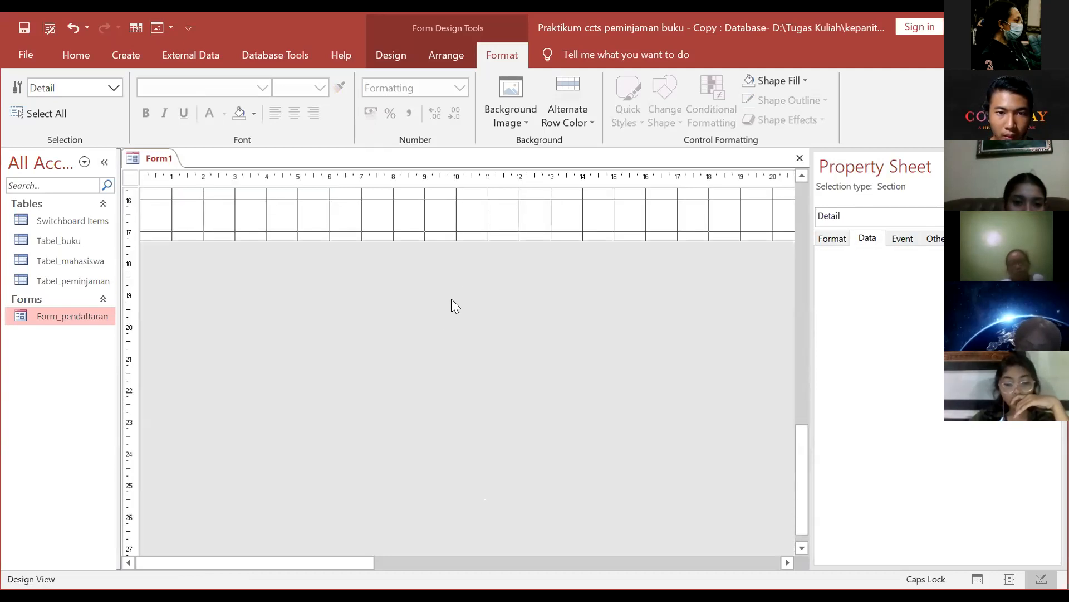
left_click_drag(416, 430, 394, 363)
left_click_drag(299, 554, 767, 491)
scroll(516, 373, "up", 5)
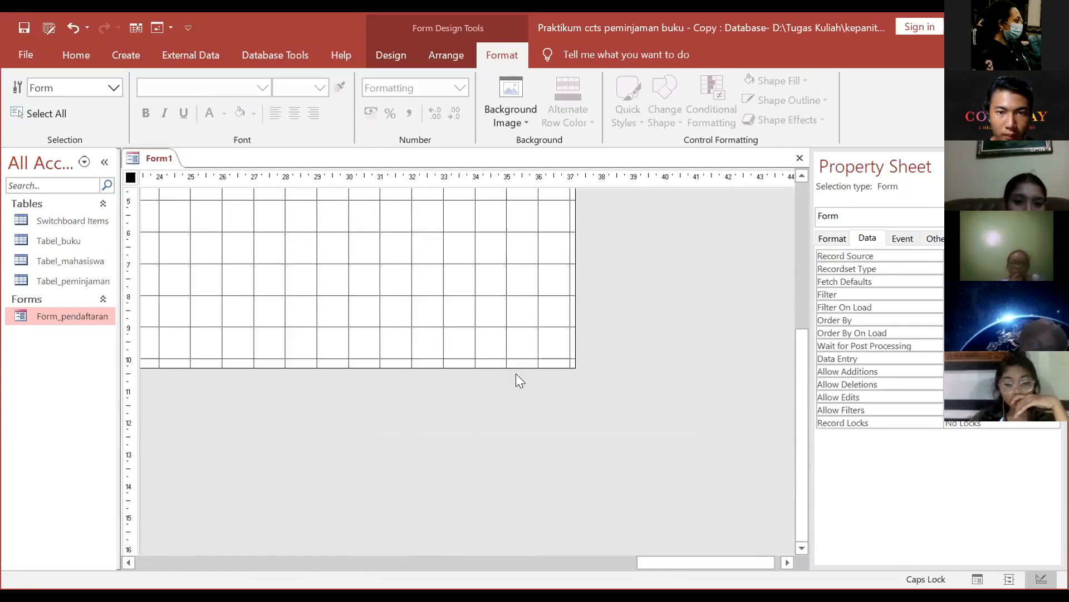
left_click_drag(573, 326, 362, 302)
left_click_drag(547, 555, 262, 535)
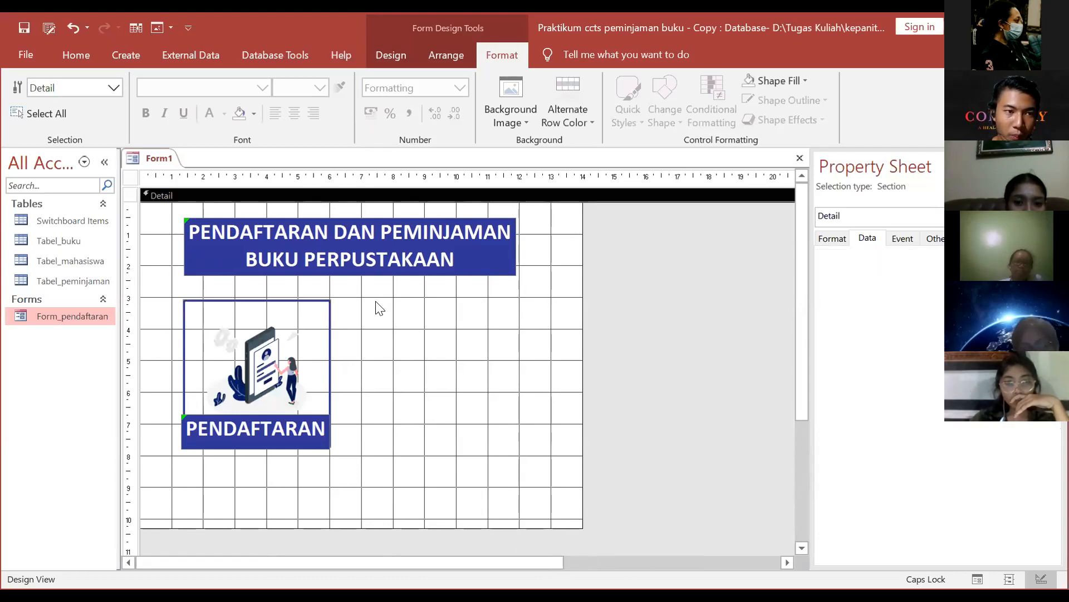
Step: Select the picture and PENDAFTARAN caption together, view their actions, then deselect them
left_click_drag(383, 298, 506, 449)
left_click_drag(167, 286, 391, 434)
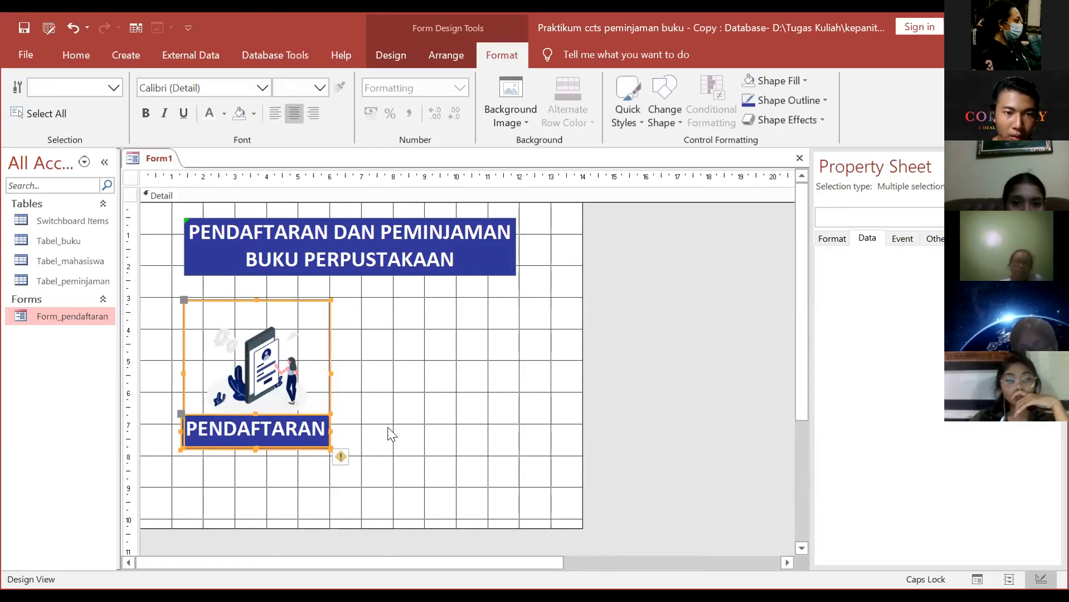
right_click(401, 384)
left_click(726, 293)
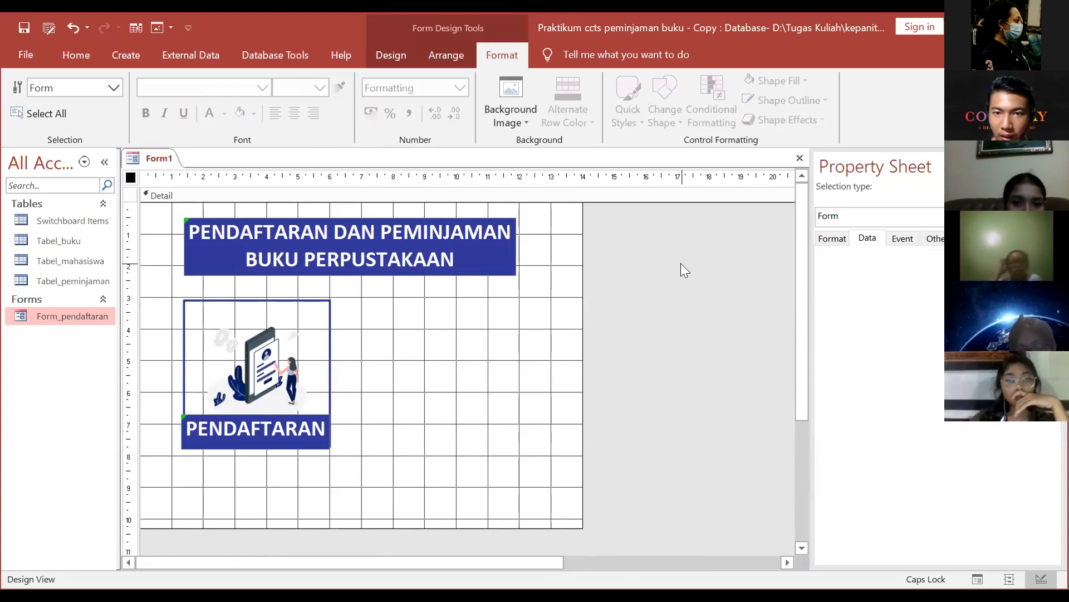
Step: Set the form's Fit to Screen property to No
left_click(933, 237)
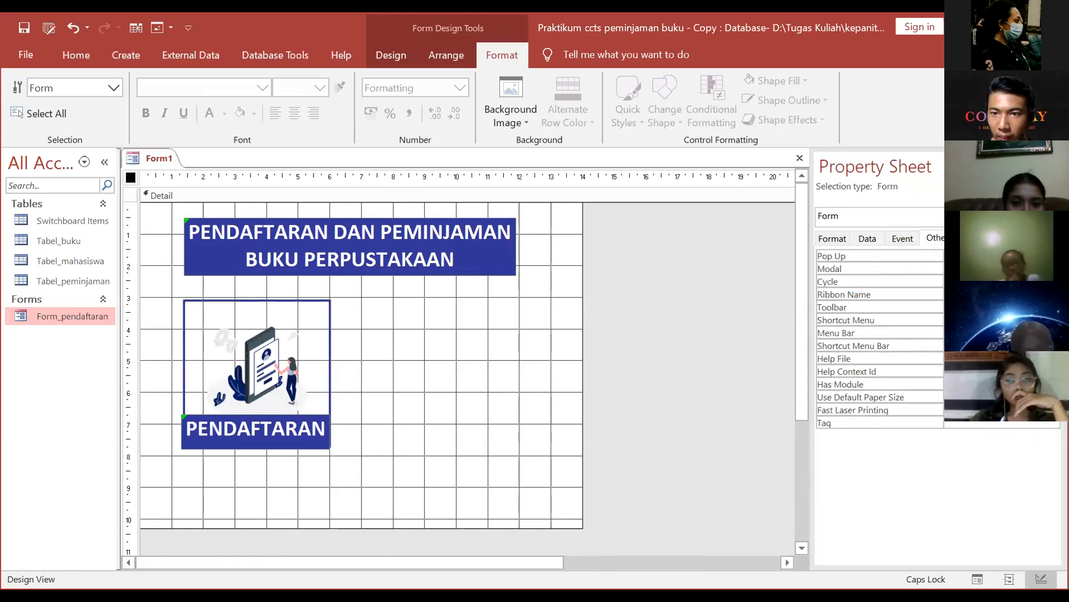
left_click(832, 238)
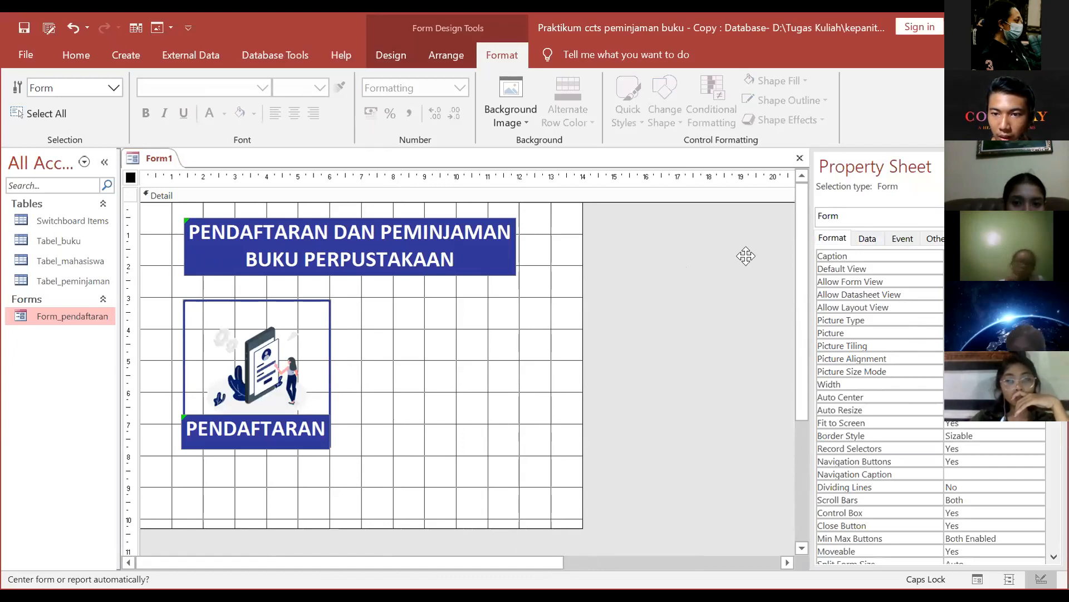
double_click(968, 425)
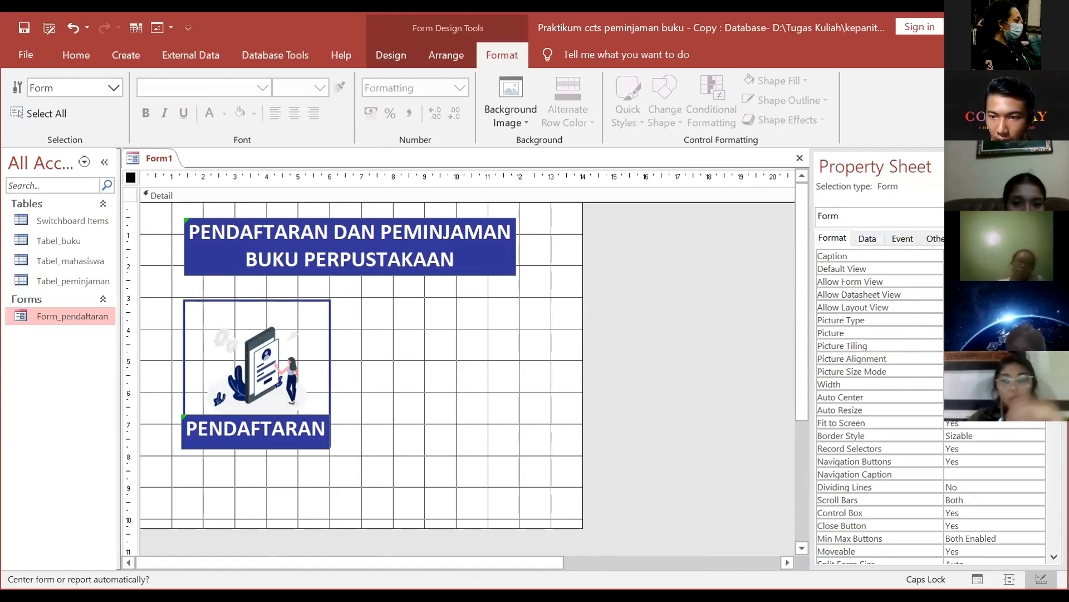
left_click(1028, 409)
left_click(762, 433)
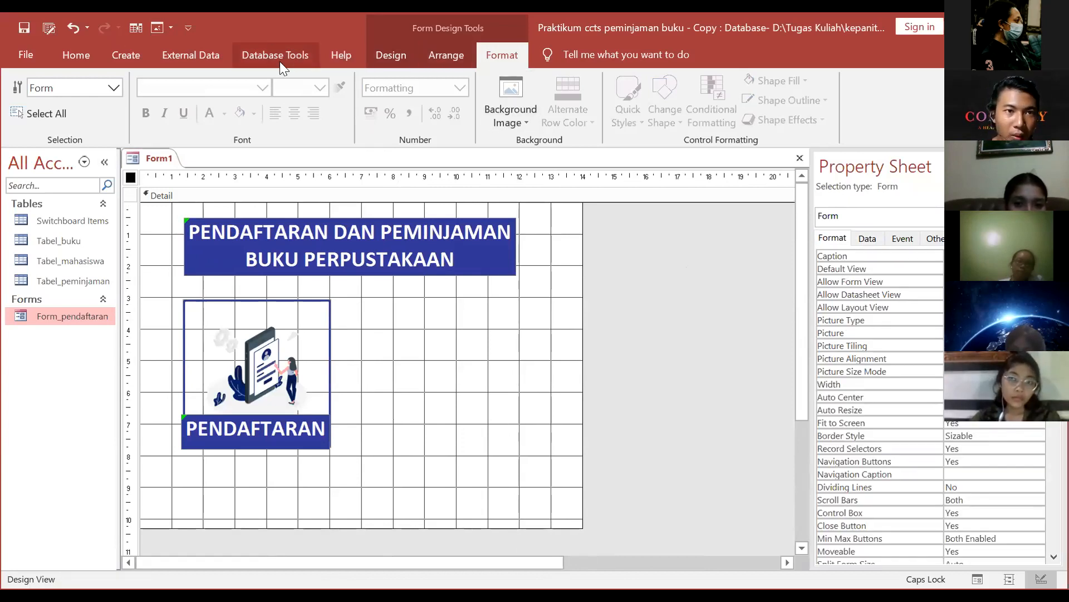
scroll(279, 62, "up", 5)
scroll(265, 61, "down", 3)
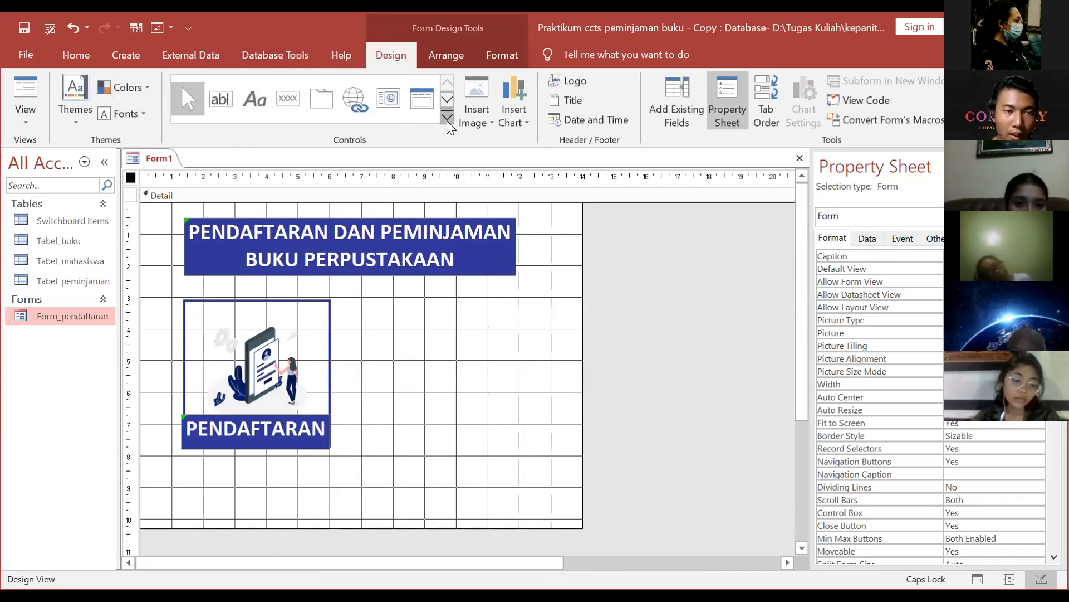
Step: Draw a label below the PENDAFTARAN picture reading KLIK PADA GAMBAR
left_click(447, 119)
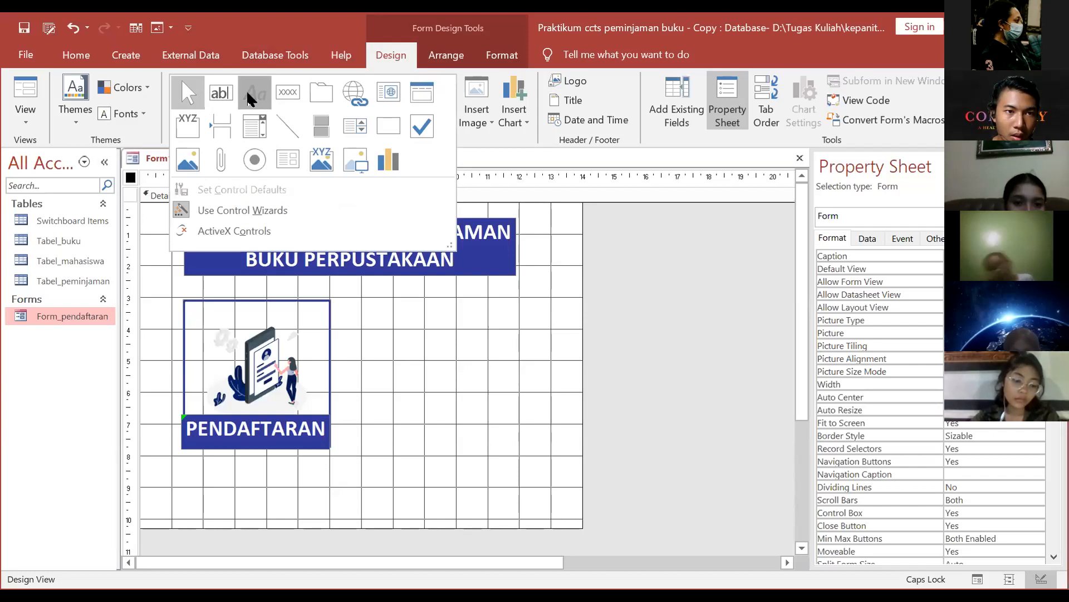
left_click(250, 99)
left_click_drag(175, 494, 241, 503)
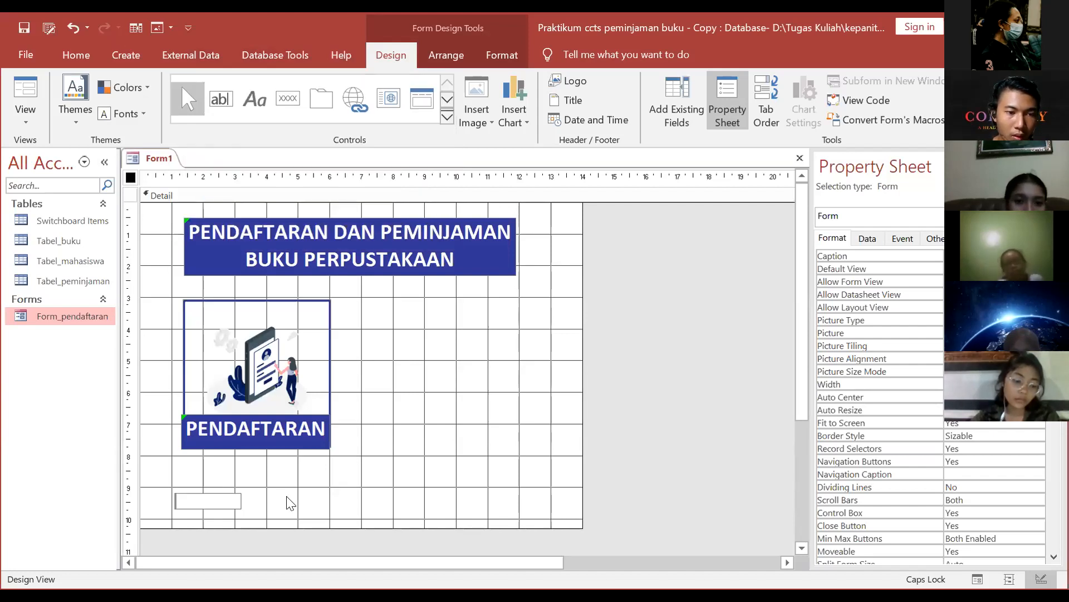
type("KLIK PADA GAMBAR")
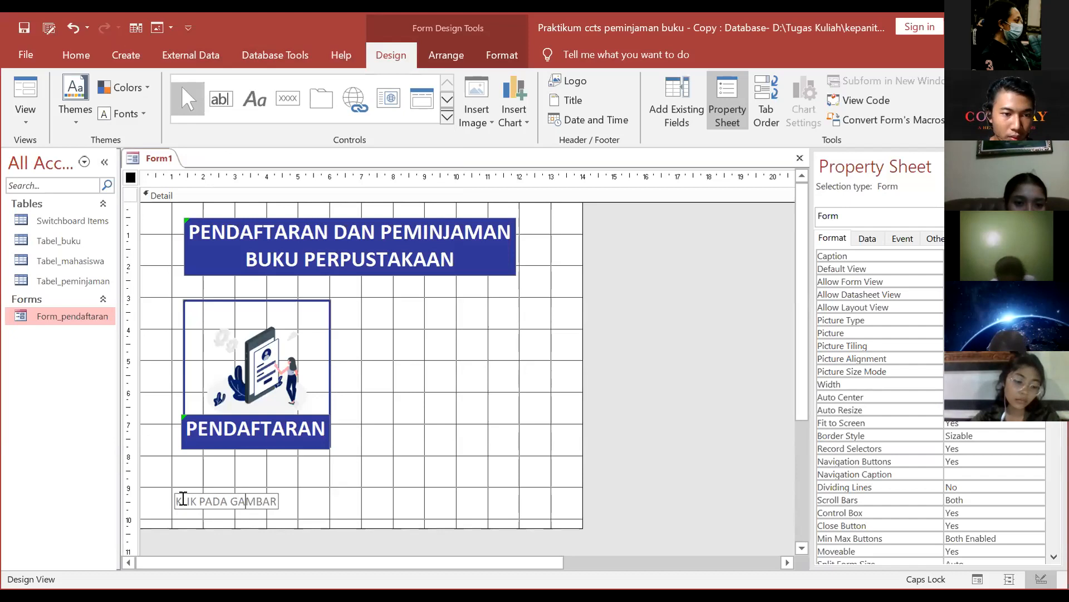
left_click_drag(183, 499, 279, 502)
left_click(178, 501)
left_click_drag(176, 501, 356, 504)
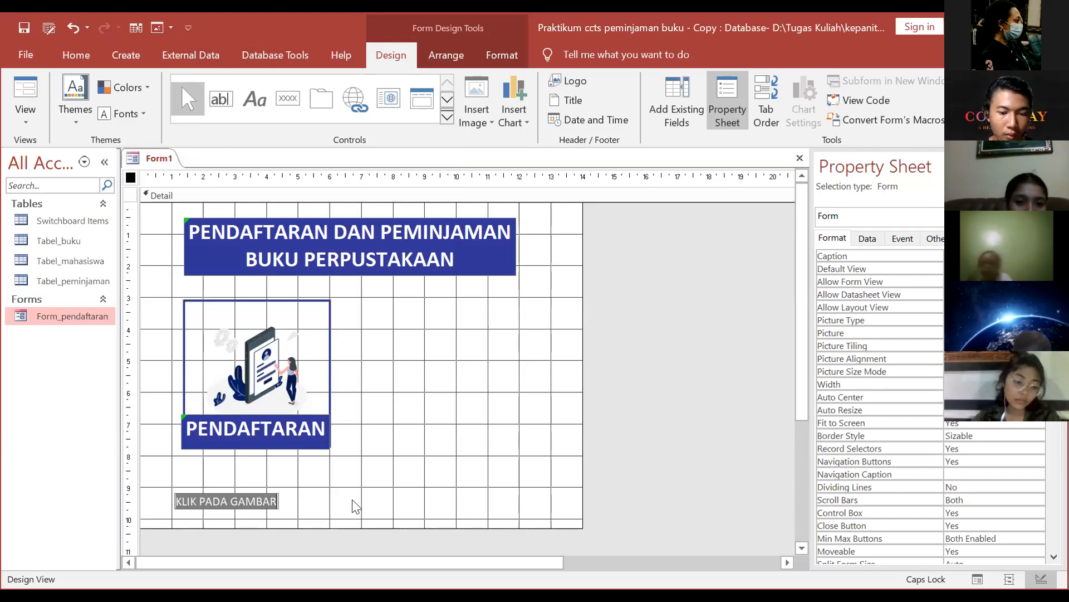
Step: Make the KLIK PADA GAMBAR label bold with an orange background fill
left_click(468, 55)
left_click(502, 59)
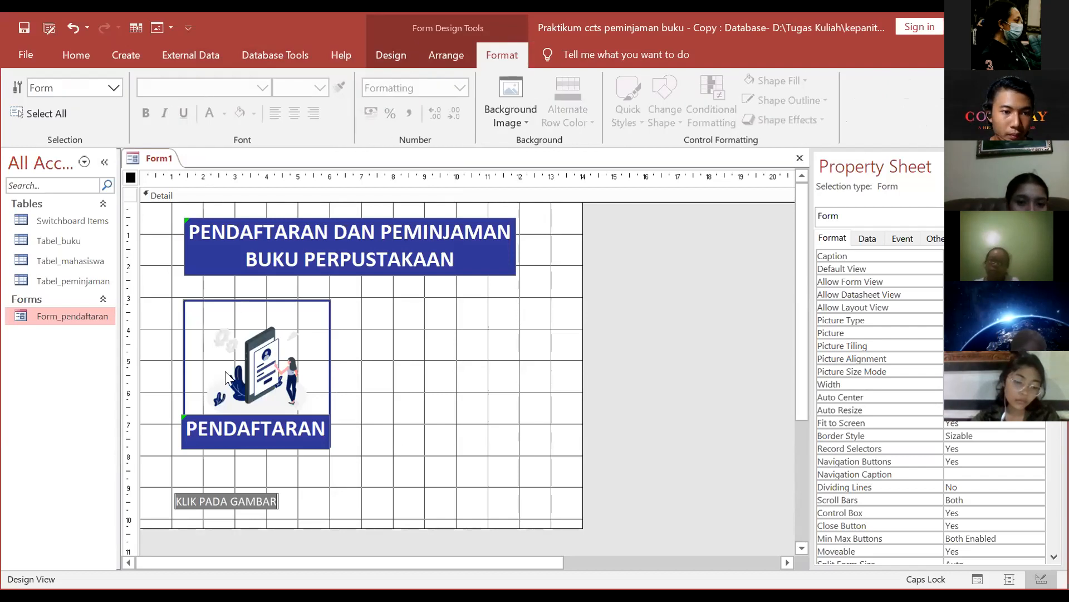
left_click(420, 515)
left_click(266, 501)
left_click(266, 501)
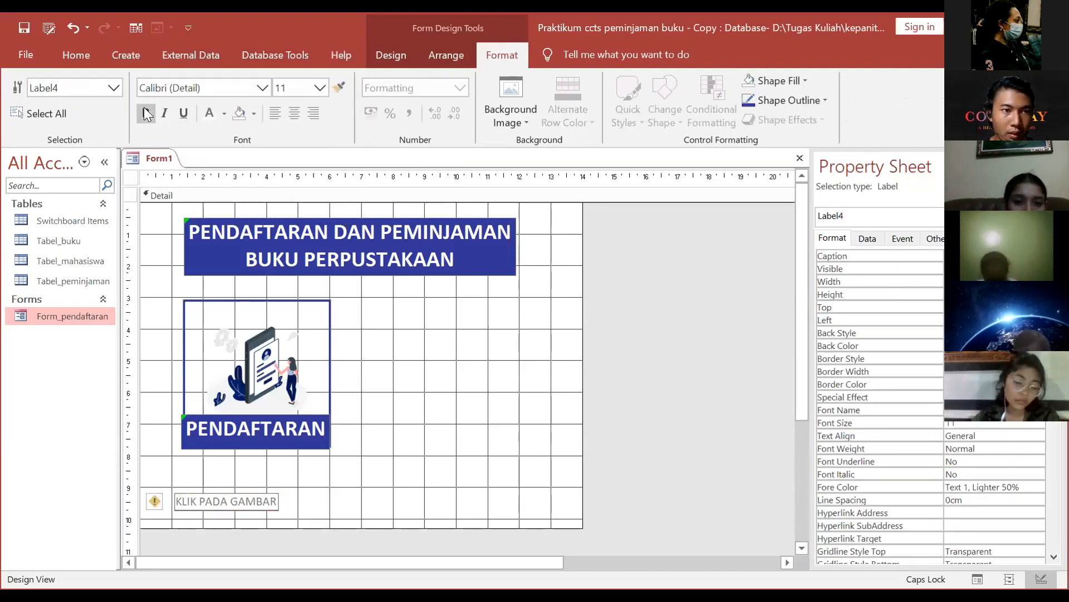
left_click(145, 111)
left_click(216, 85)
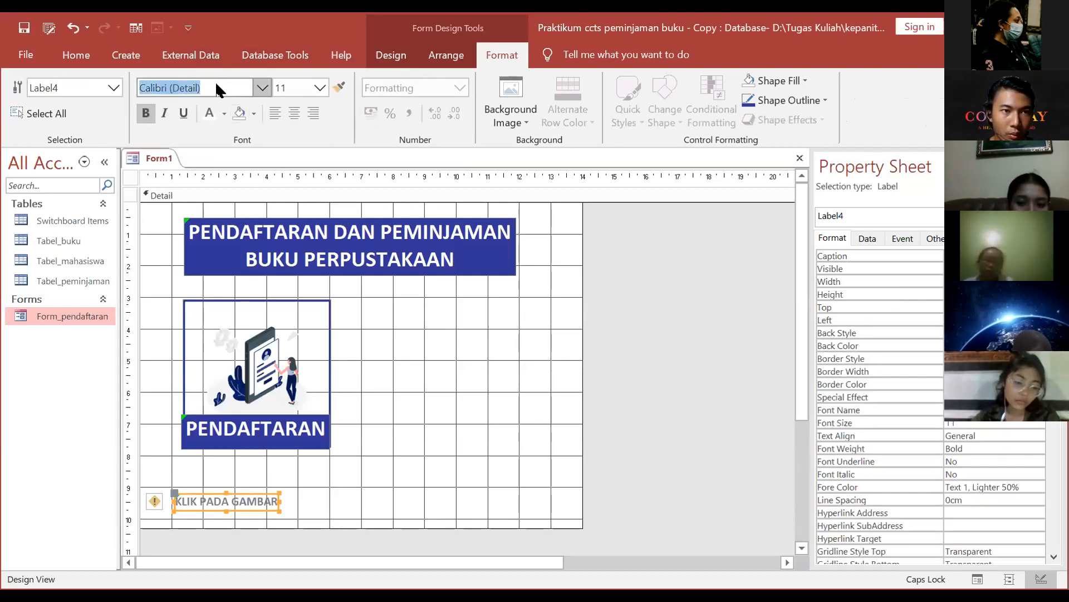
left_click(253, 117)
left_click(287, 390)
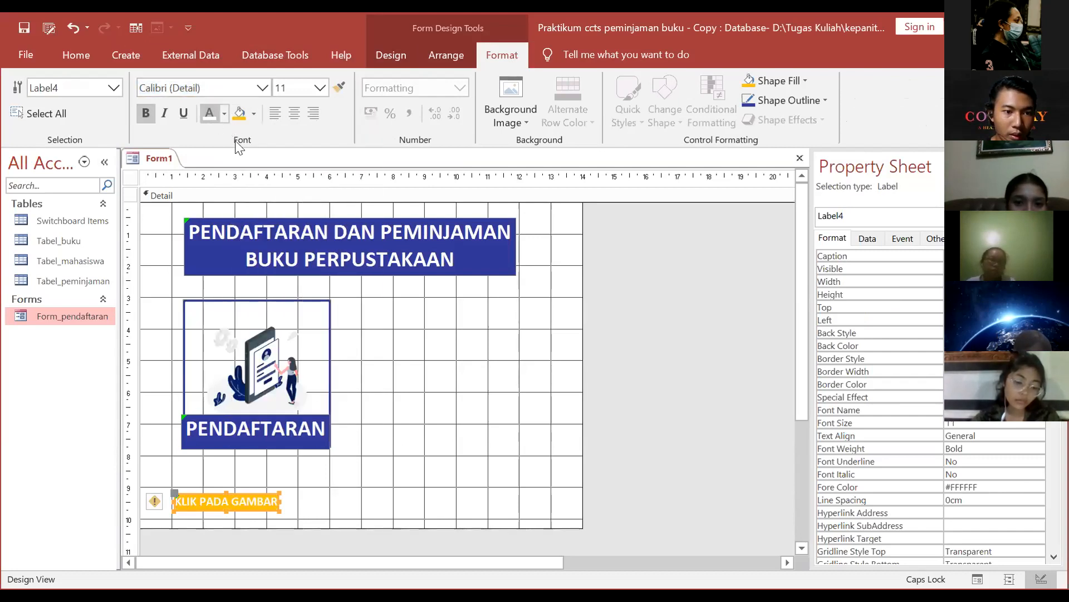
left_click(496, 432)
Step: Shorten the Detail section slightly and move the label to the bottom-left corner
left_click(253, 502)
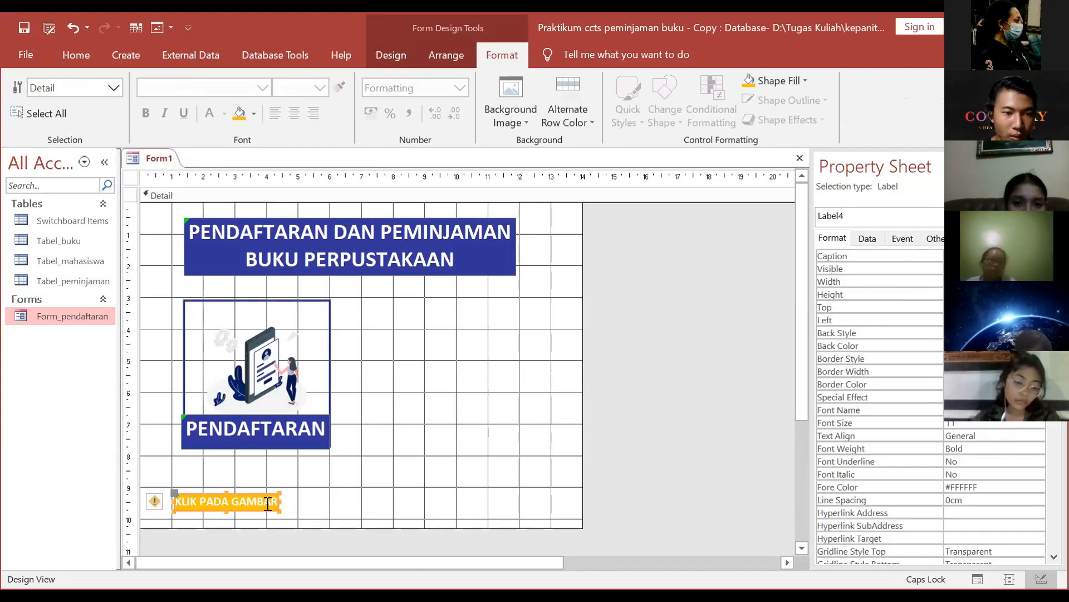
mouse_move(279, 526)
left_mouse_down()
mouse_move(279, 512)
mouse_move(281, 532)
left_mouse_up()
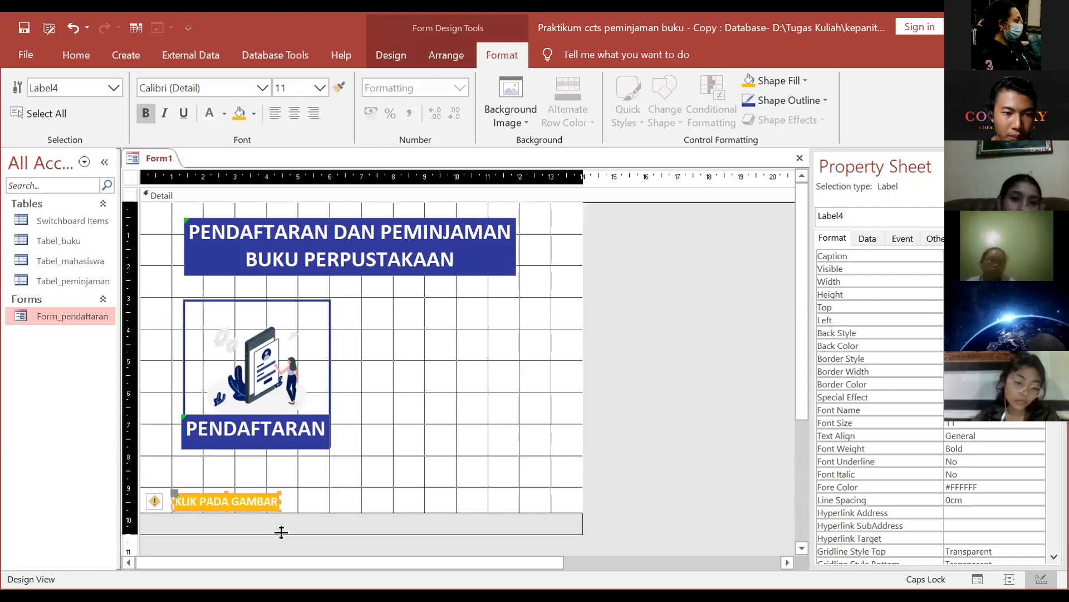
left_click_drag(255, 495, 232, 513)
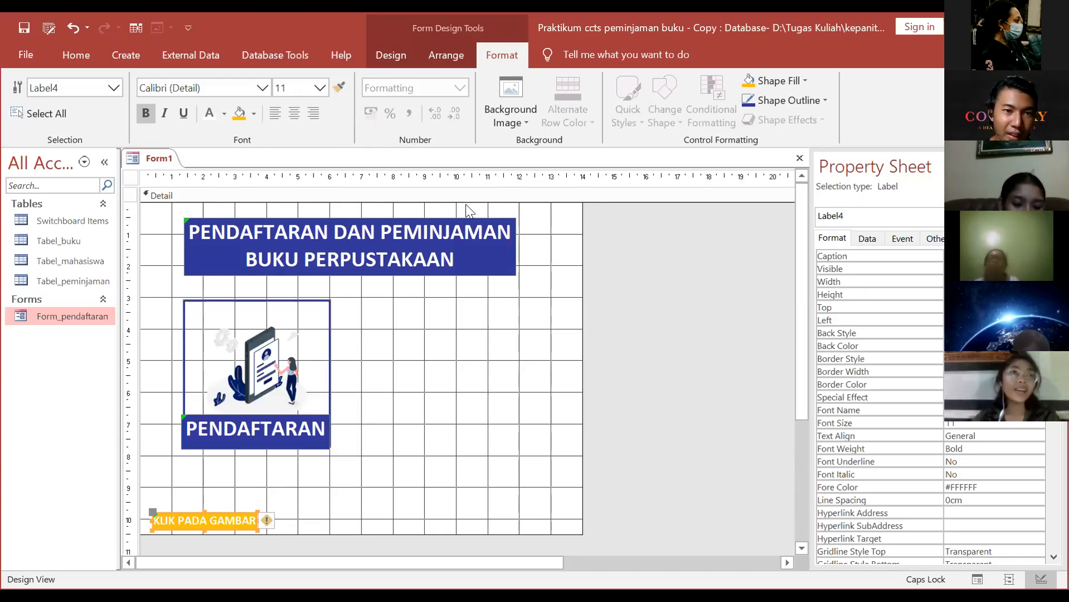
left_click(667, 313)
Step: Save the form as MENU_UTAMA and open it in Form View
key("ctrl+s")
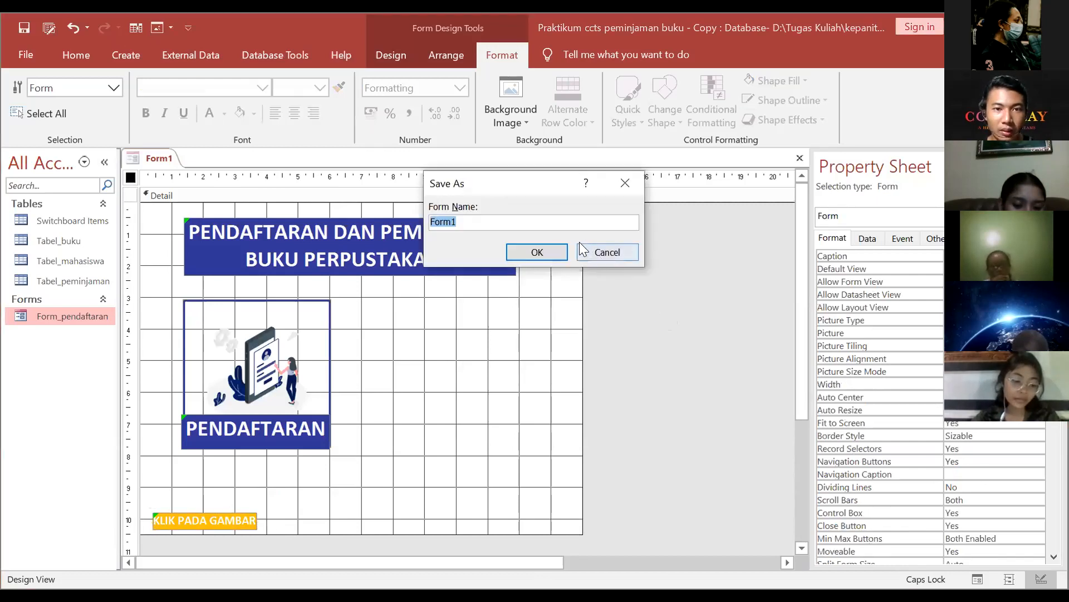
key("BackSpace")
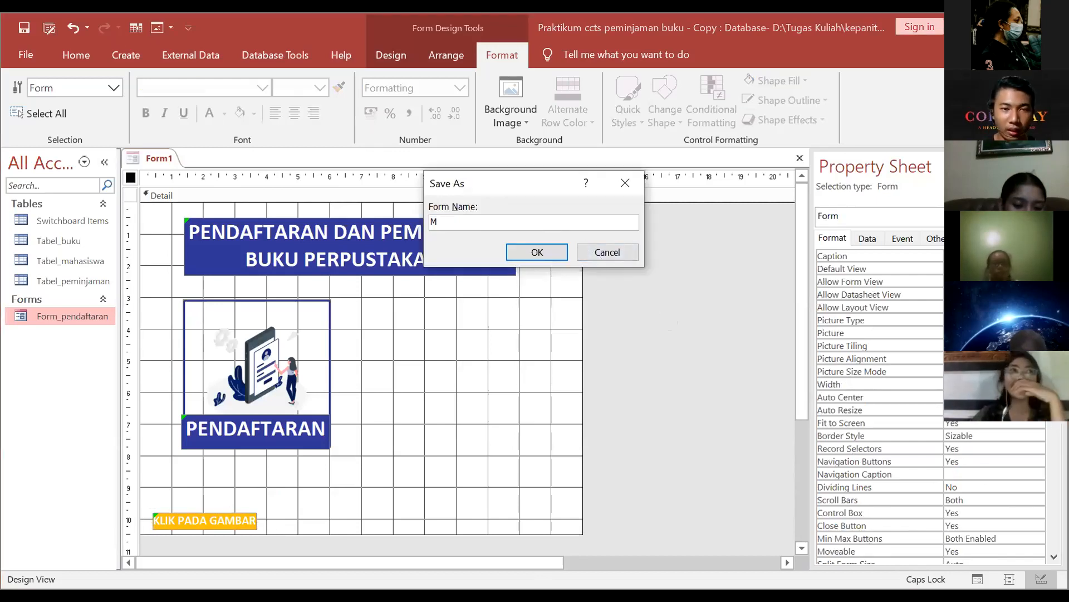
type("MENU_UTAMA")
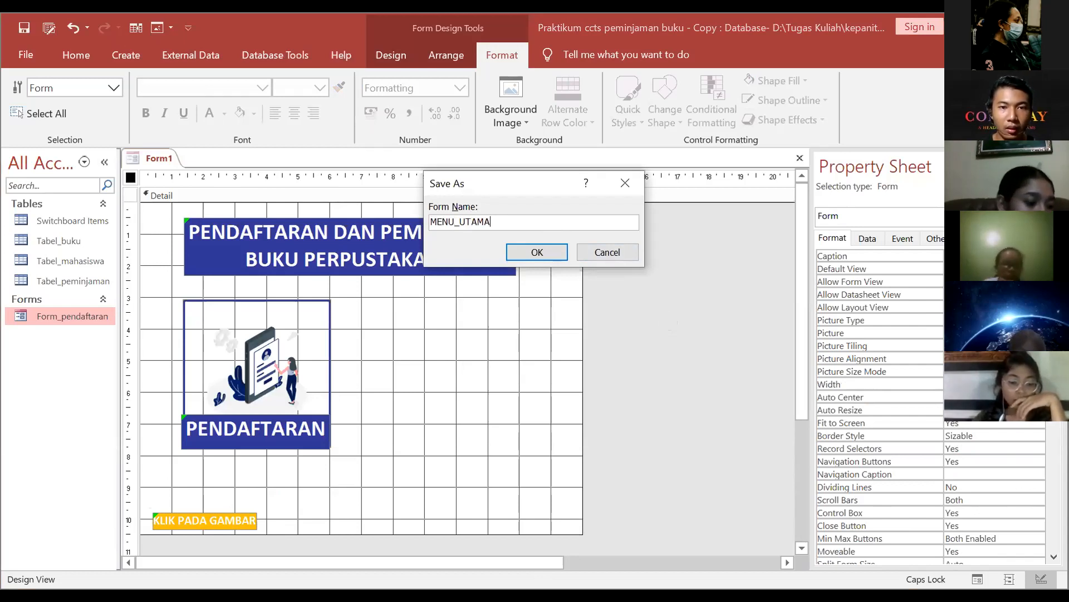
key("Return")
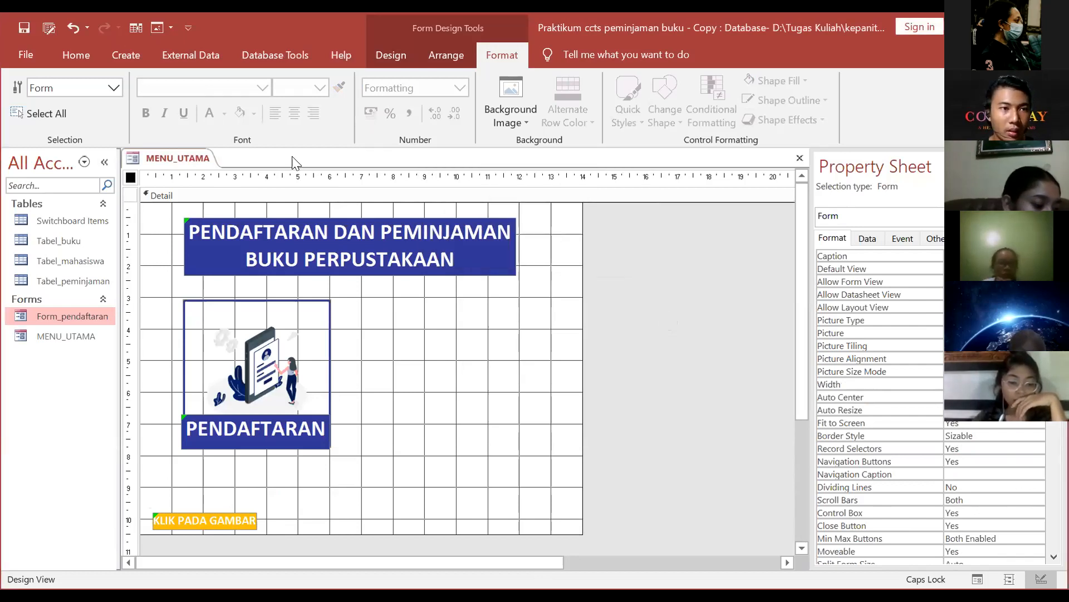
right_click(196, 162)
left_click(250, 239)
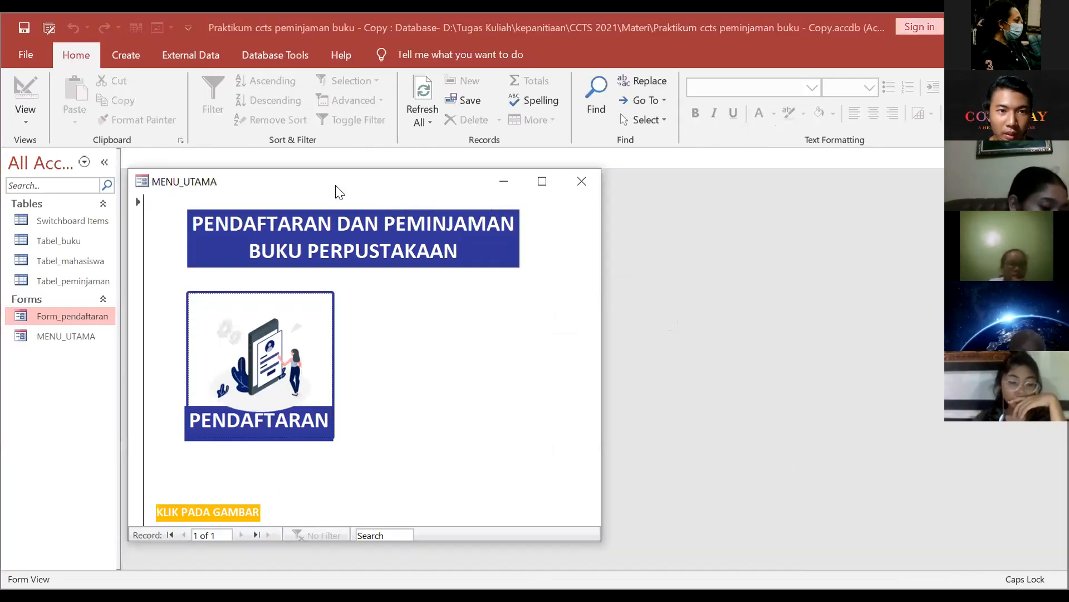
Step: Open Form_pendaftaran from the PENDAFTARAN picture, then close it to return to the menu
left_click(384, 318)
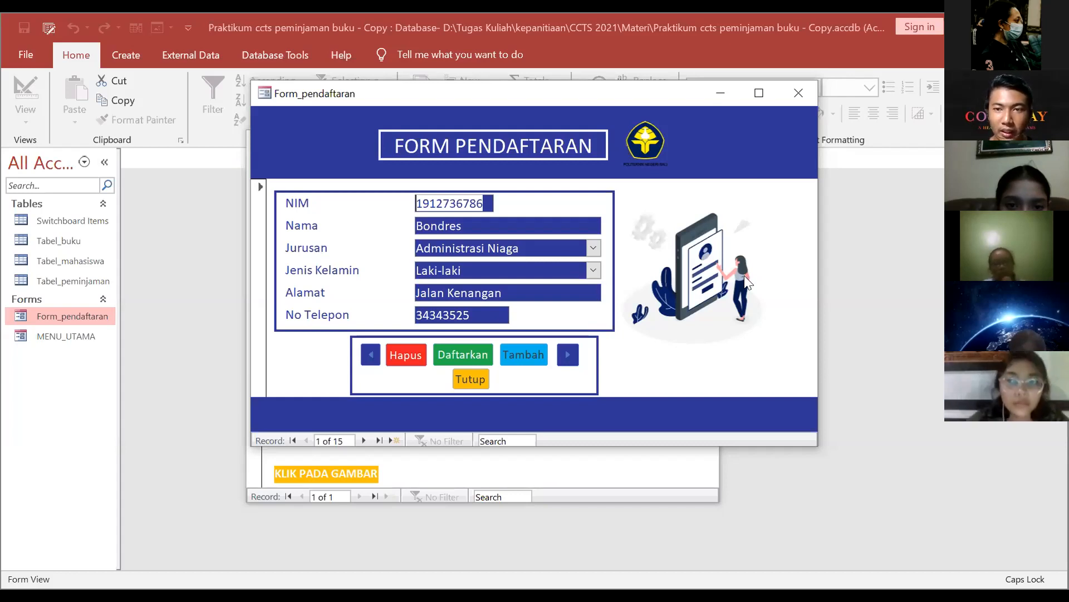
left_click(474, 379)
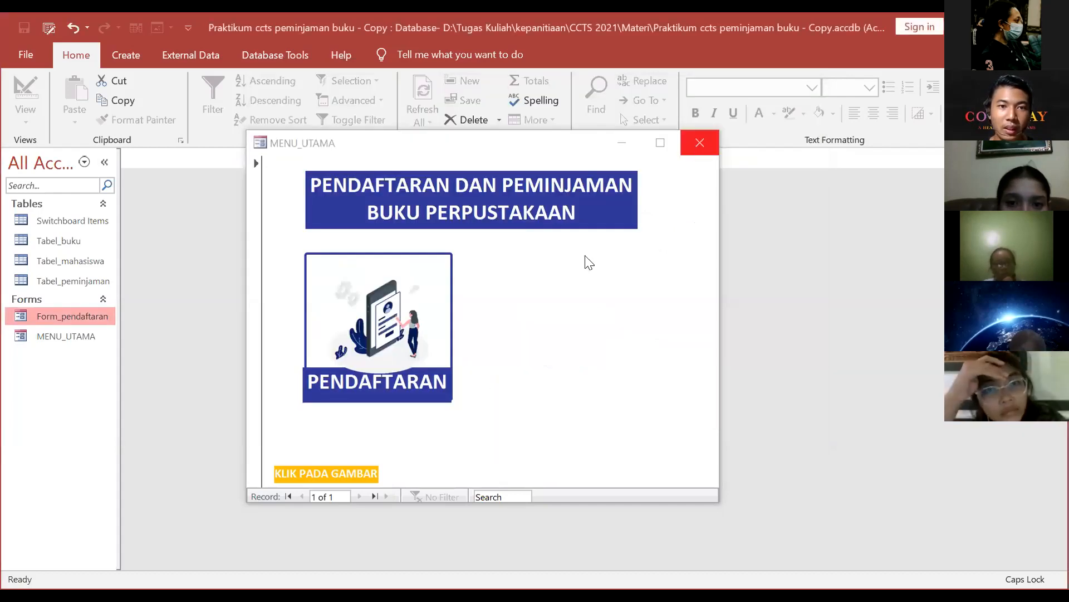
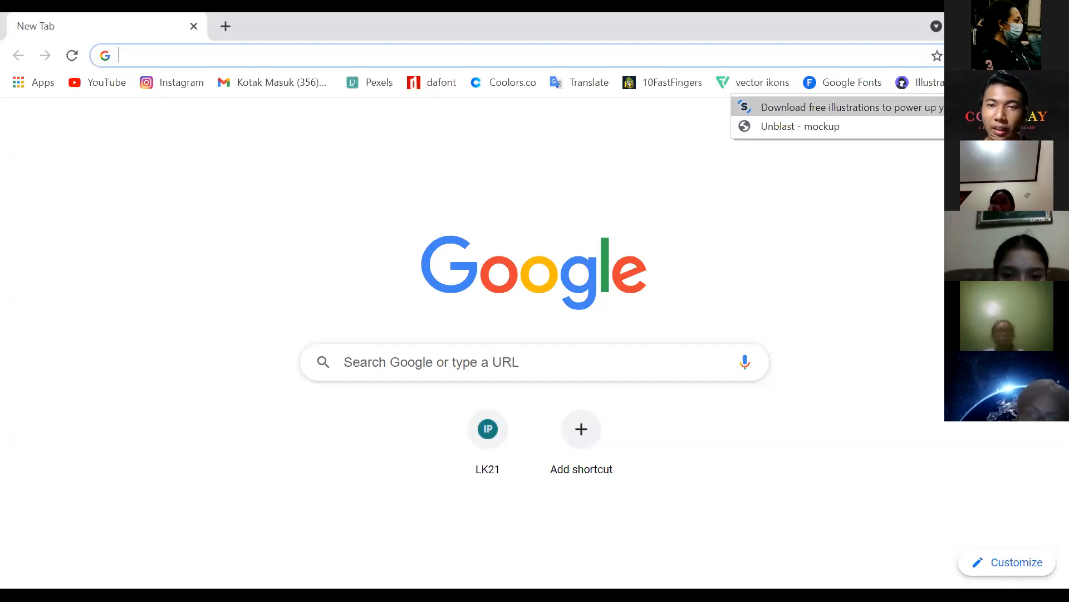
Step: Go to the Storyset free illustrations site and browse its home page
left_click(791, 107)
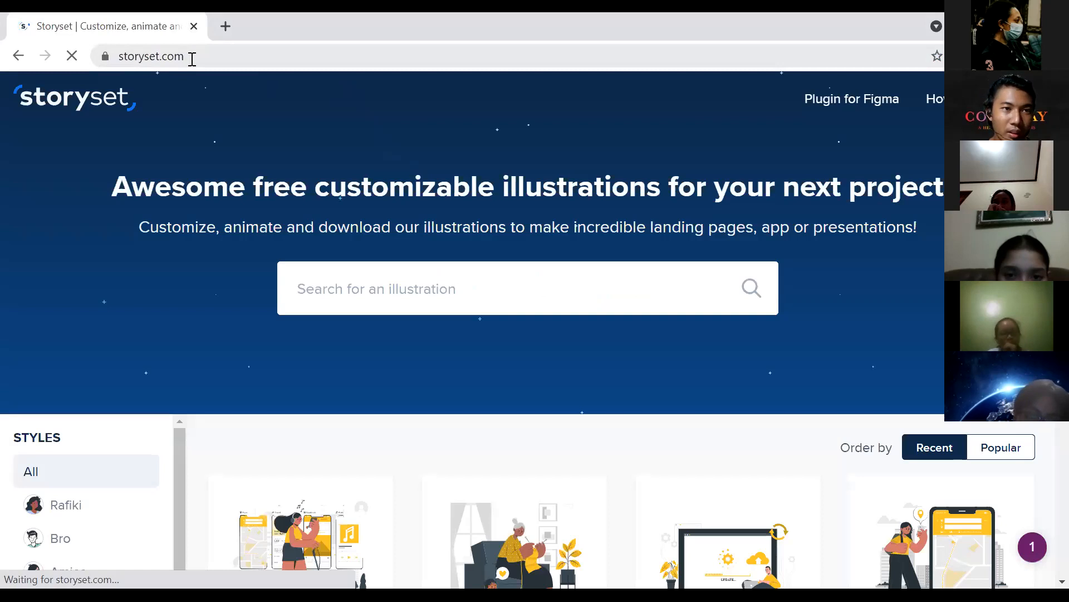
scroll(387, 228, "down", 5)
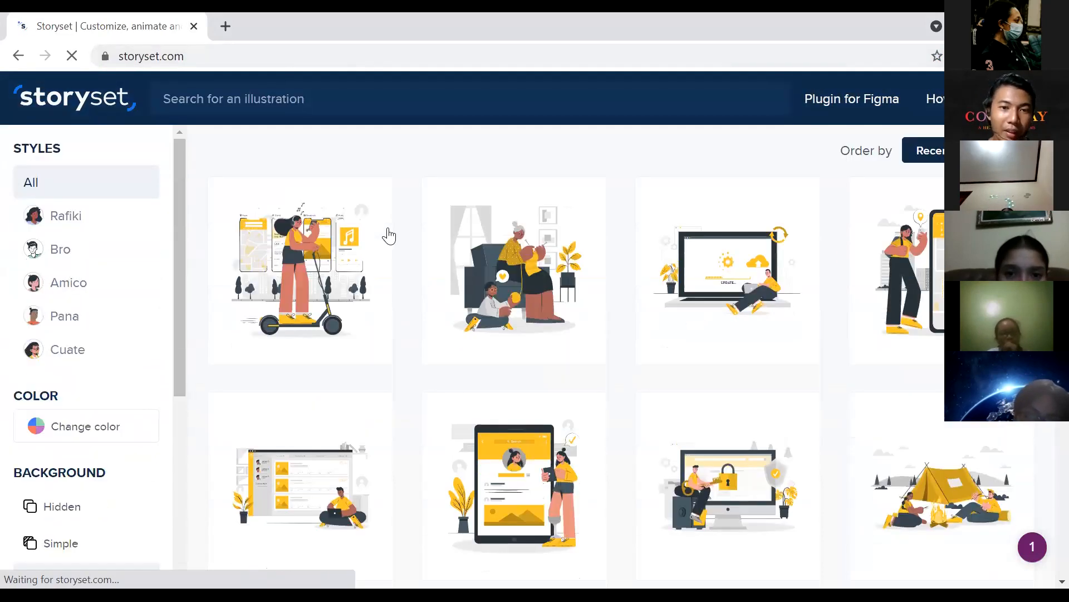
scroll(389, 236, "down", 7)
scroll(389, 237, "down", 7)
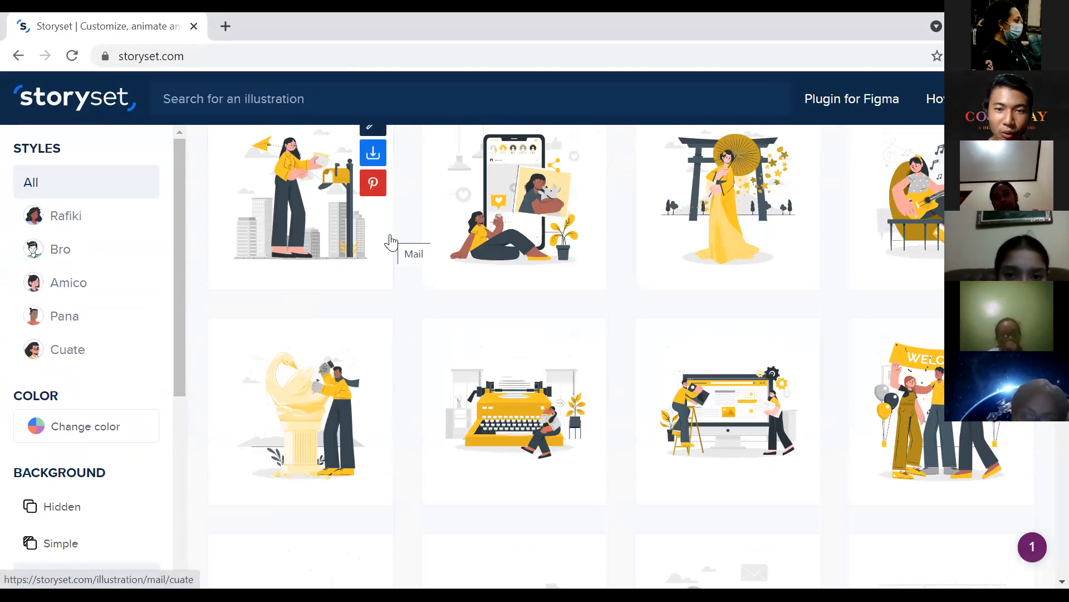
scroll(391, 244, "up", 15)
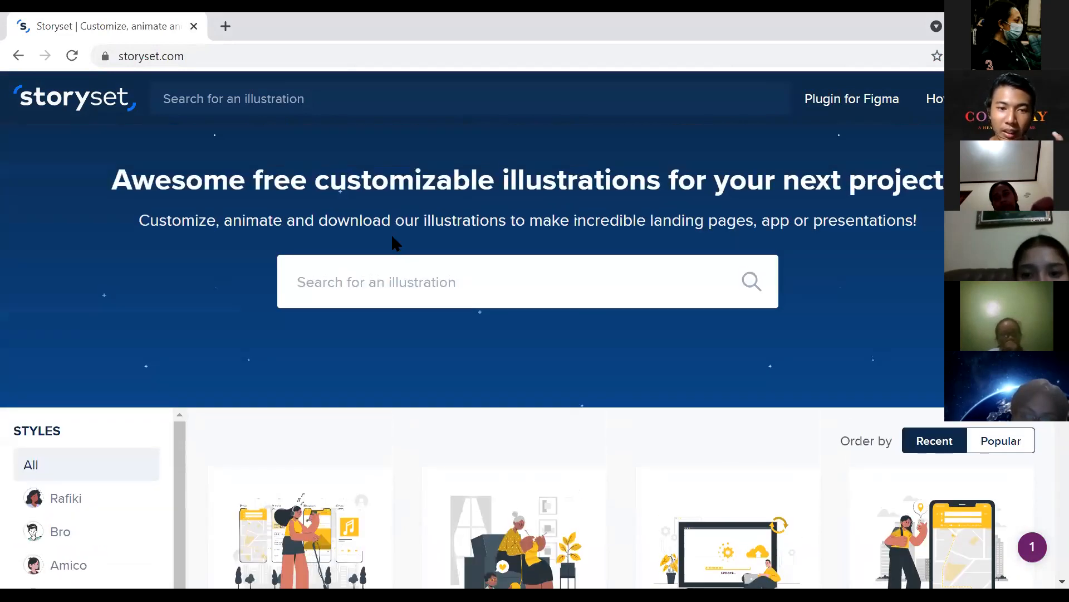
Step: Search Storyset for 'search' illustrations and review the results grid
left_click(498, 290)
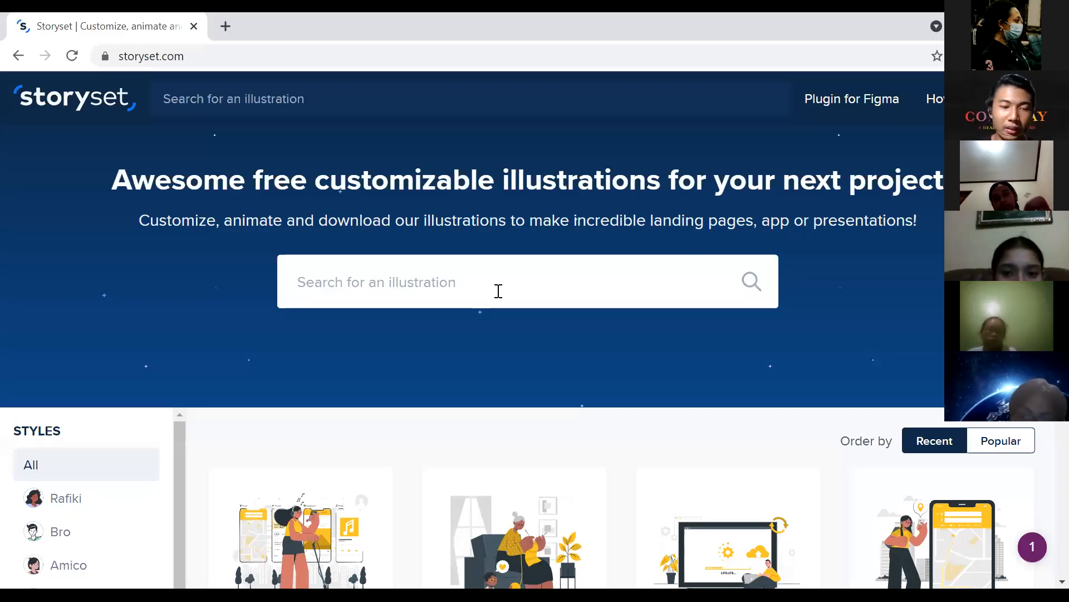
type("sear")
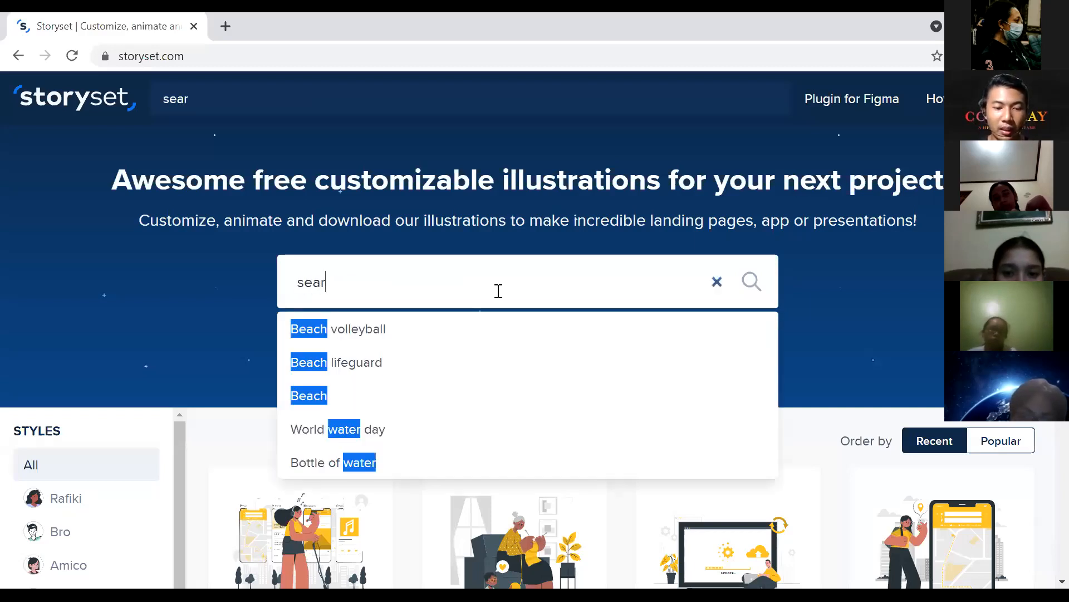
type("ch")
key("Return")
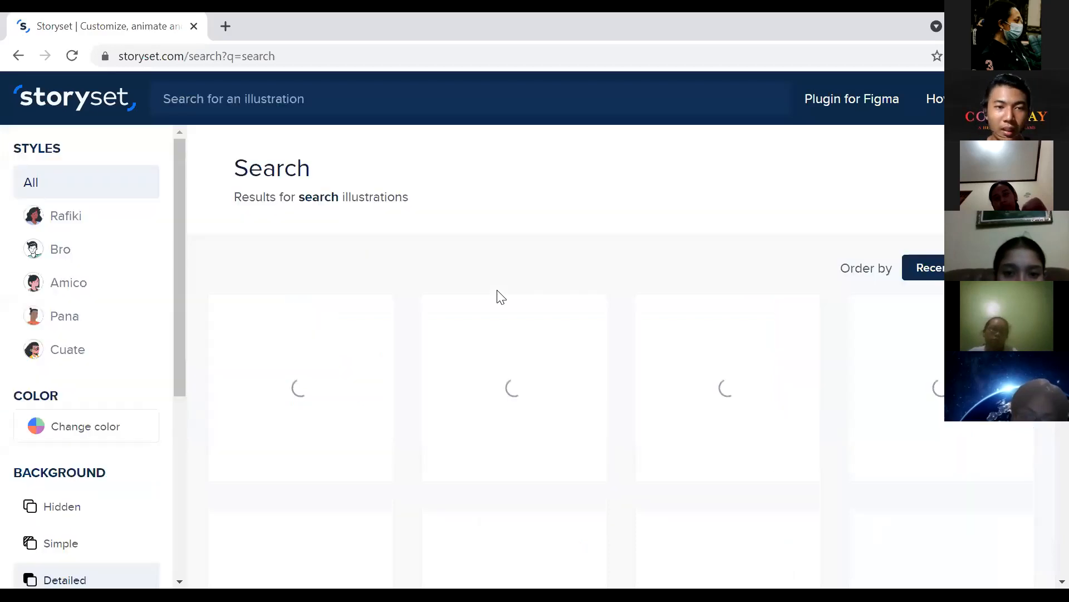
scroll(363, 442, "down", 3)
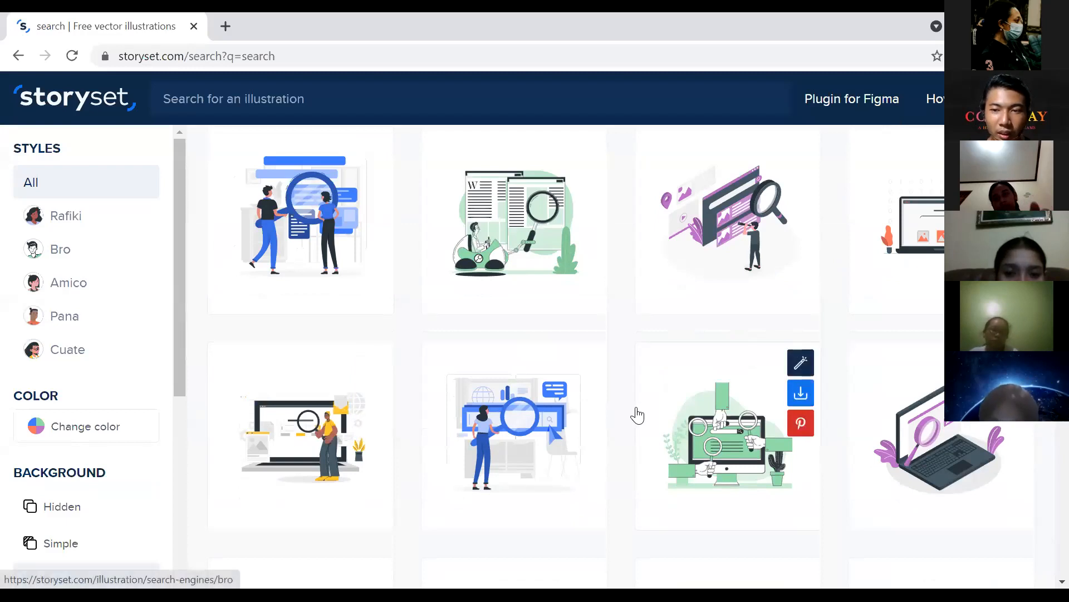
scroll(646, 406, "up", 2)
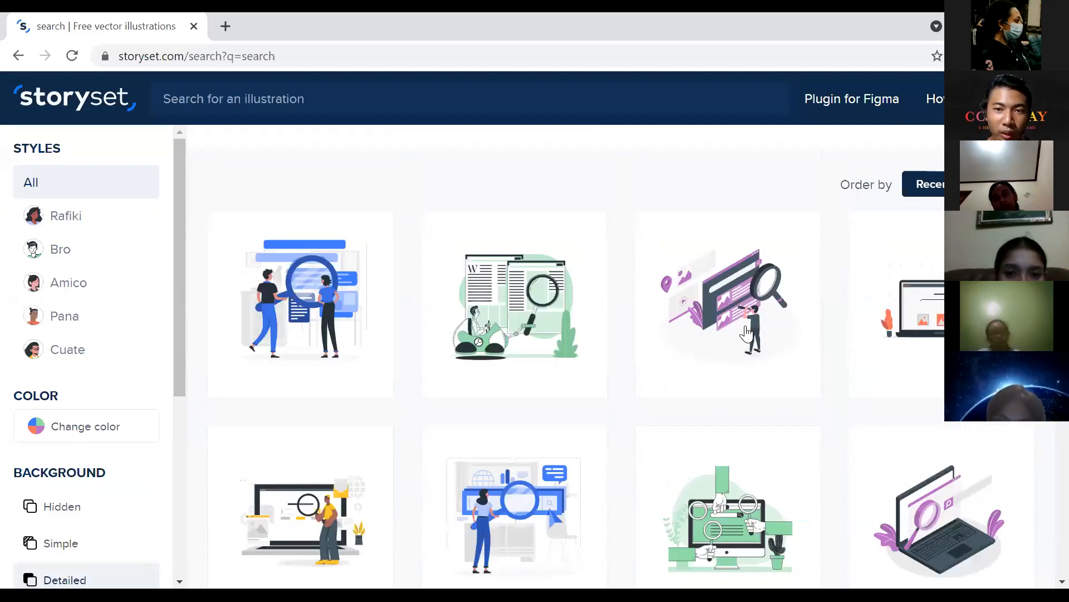
scroll(724, 356, "up", 2)
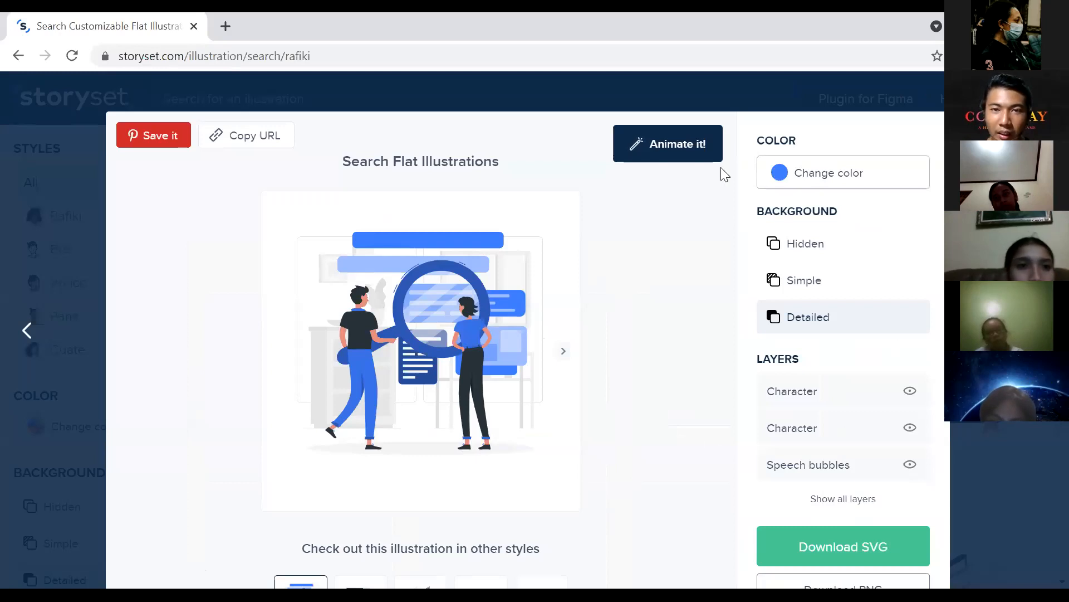
Step: Try Animate it! with Randomize on the Search illustration, then return to its detail view
key("ctrl+a")
left_click(692, 136)
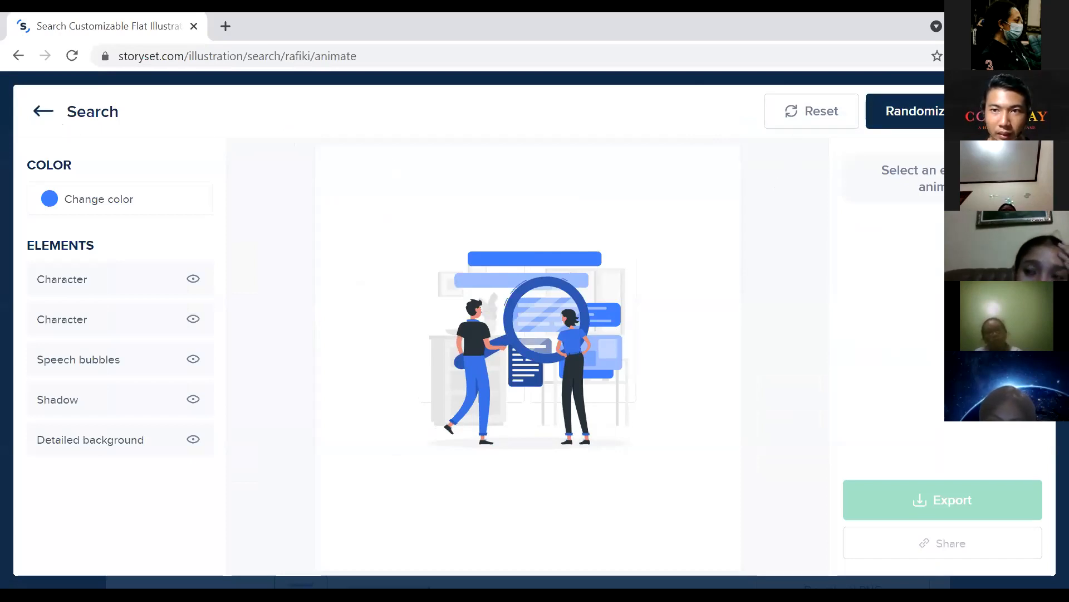
left_click(914, 111)
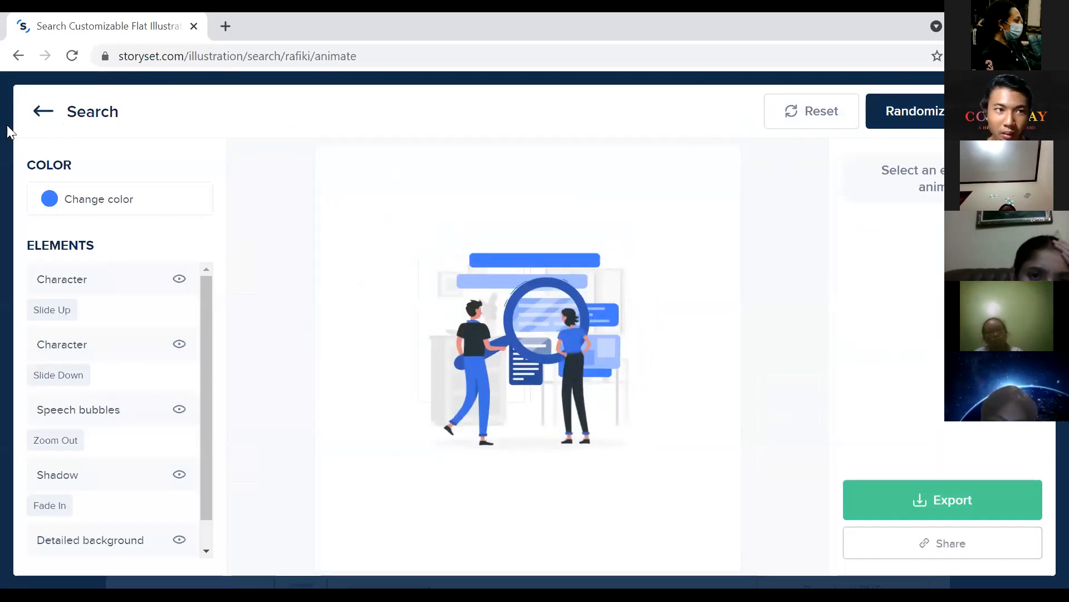
left_click(47, 111)
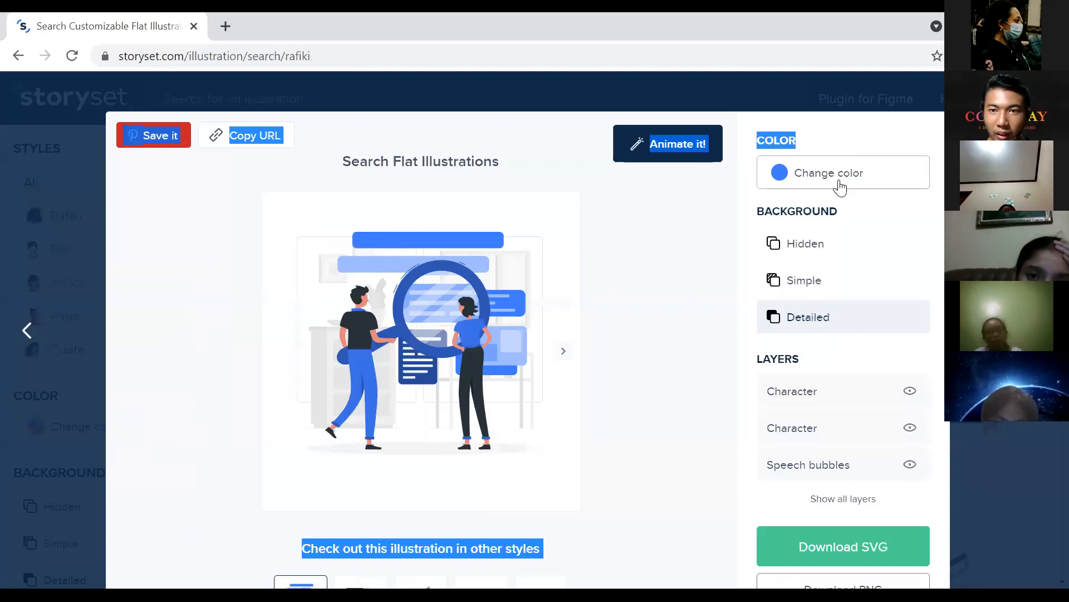
Step: Recolour the Search illustration to yellow FFD653
left_click(784, 174)
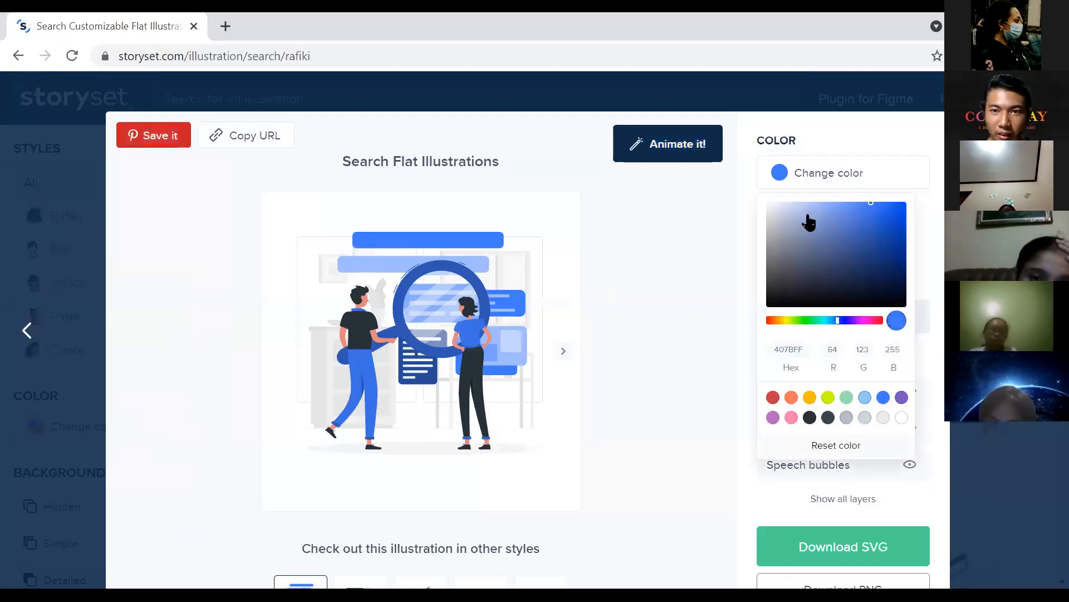
left_click(836, 228)
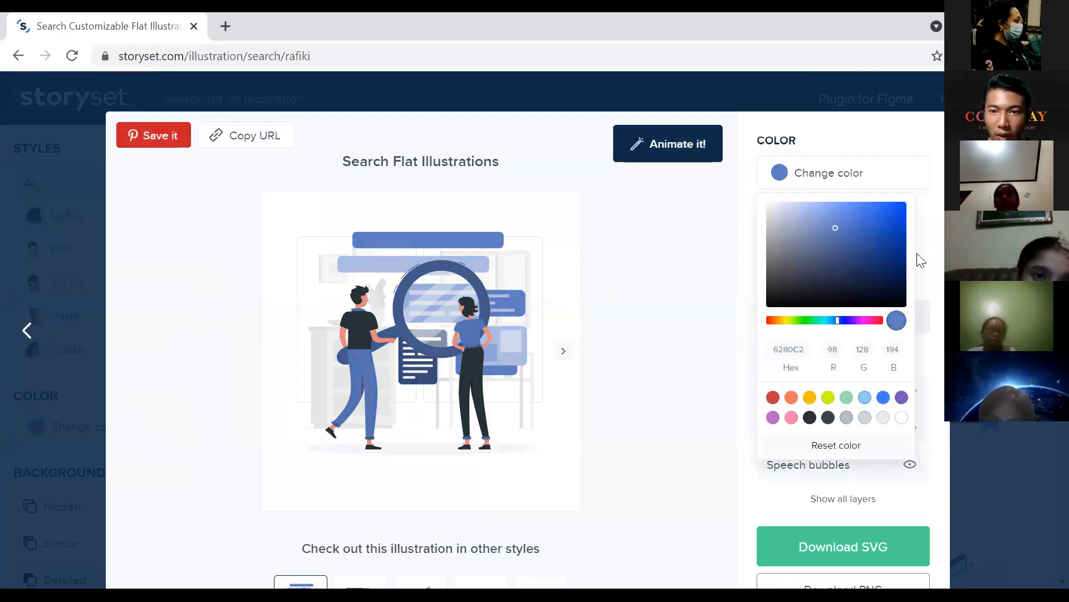
left_click(782, 320)
left_click(820, 238)
left_click(837, 258)
left_click(861, 219)
left_click(876, 225)
left_click(876, 273)
mouse_move(851, 289)
left_mouse_down()
mouse_move(807, 222)
mouse_move(874, 182)
mouse_move(898, 202)
left_mouse_up()
left_click_drag(859, 234, 859, 172)
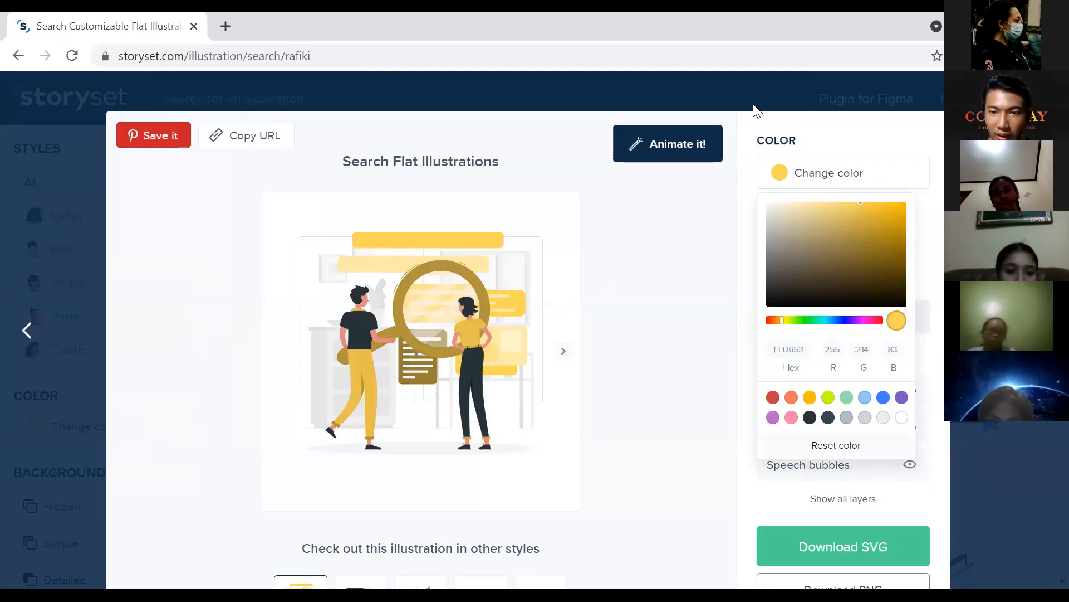
left_click(802, 350)
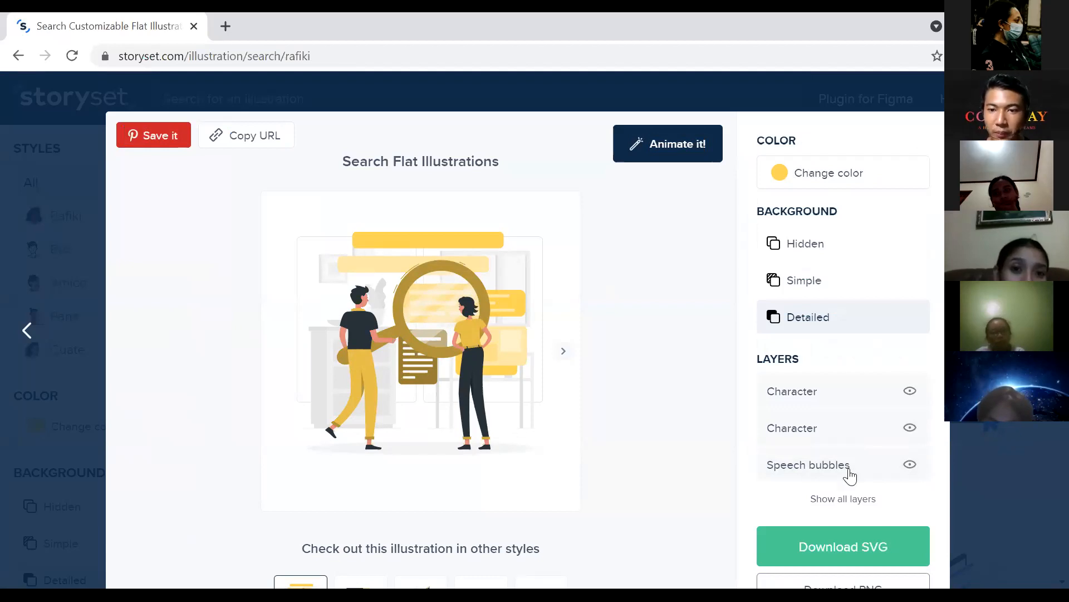
Step: Request the yellow Search illustration as a PNG download
scroll(854, 368, "down", 5)
scroll(858, 370, "up", 2)
left_click(858, 370)
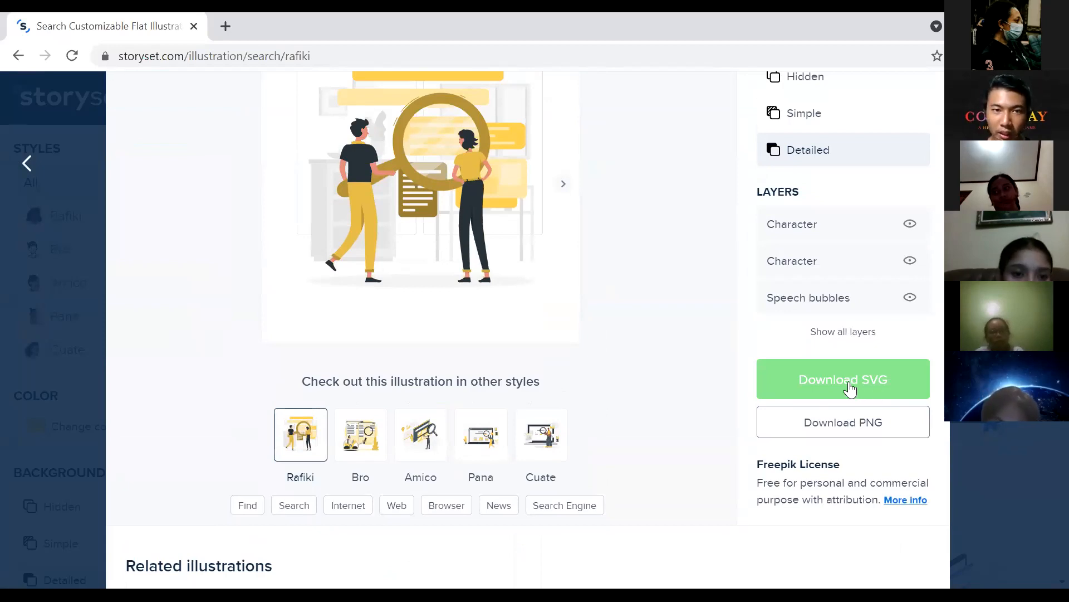
scroll(830, 393, "up", 2)
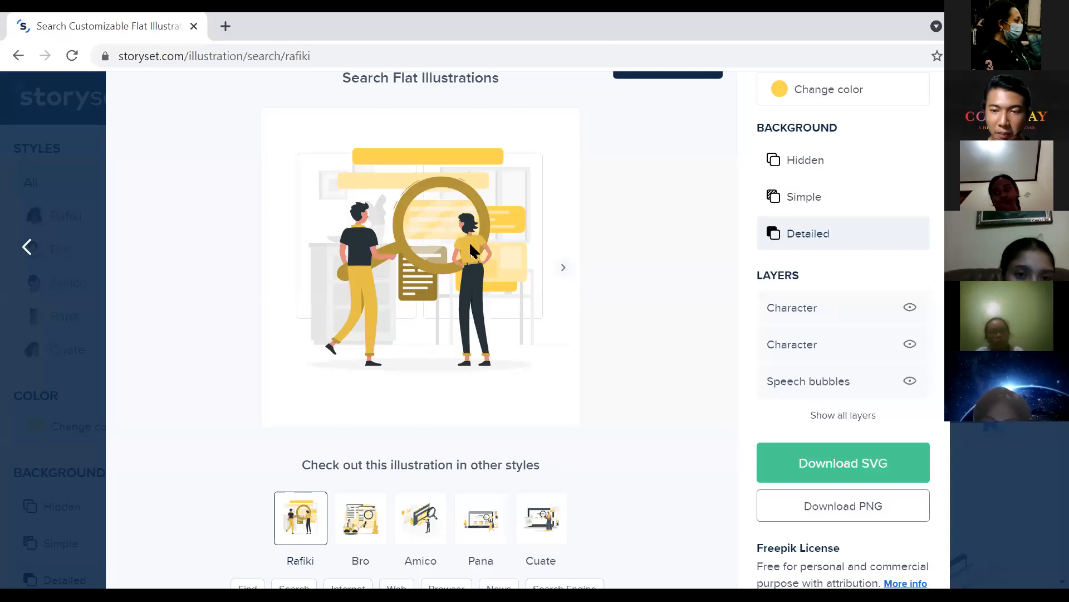
left_click(880, 517)
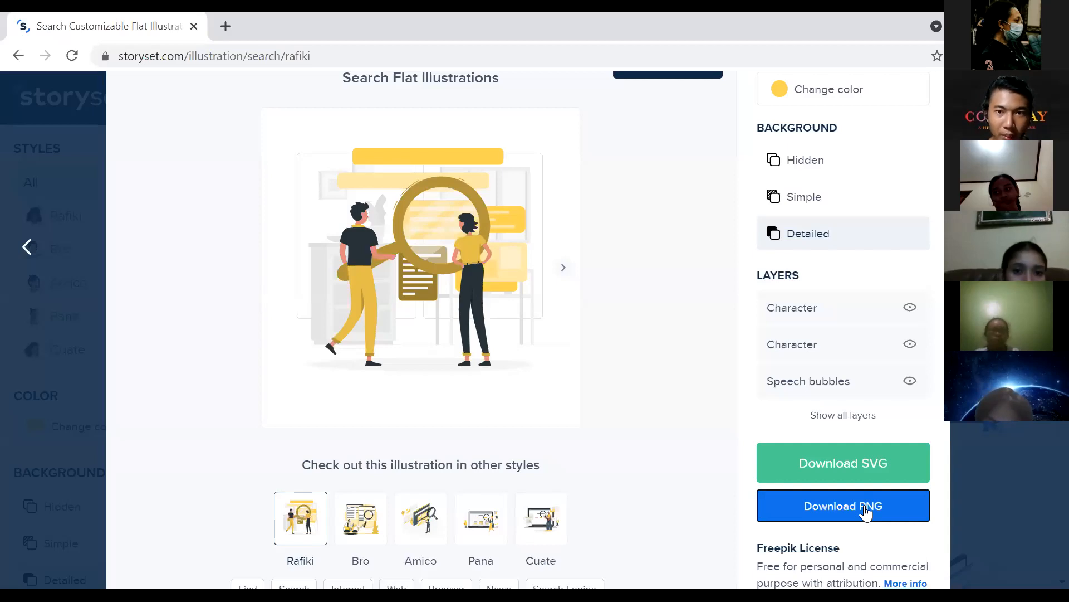
left_click(865, 511)
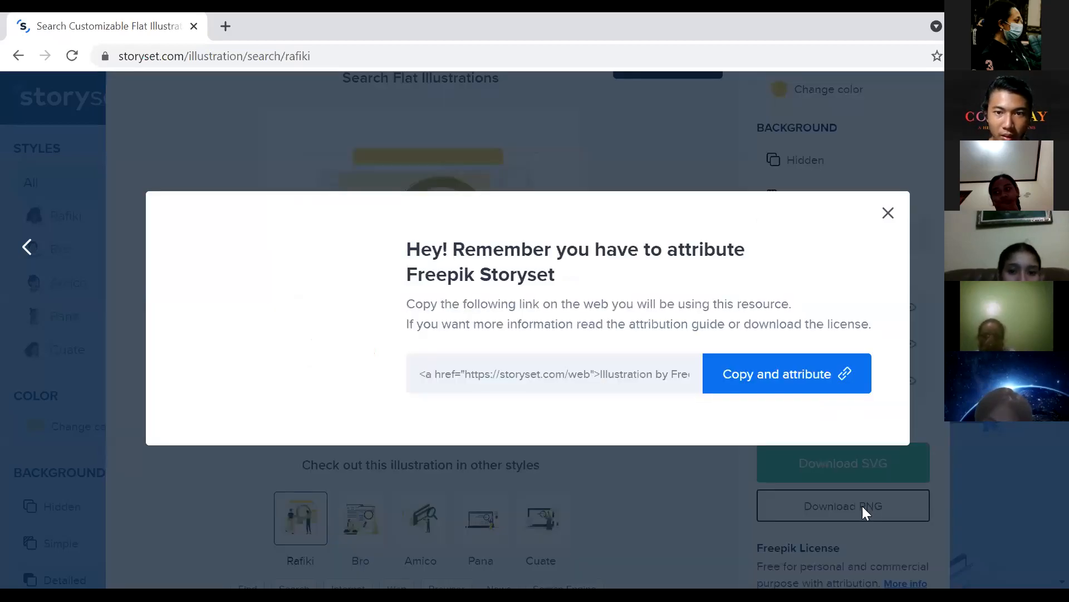
Step: Dismiss the attribution reminder so Search-rafiki.png downloads, then return to the 'search' results
left_click(862, 506)
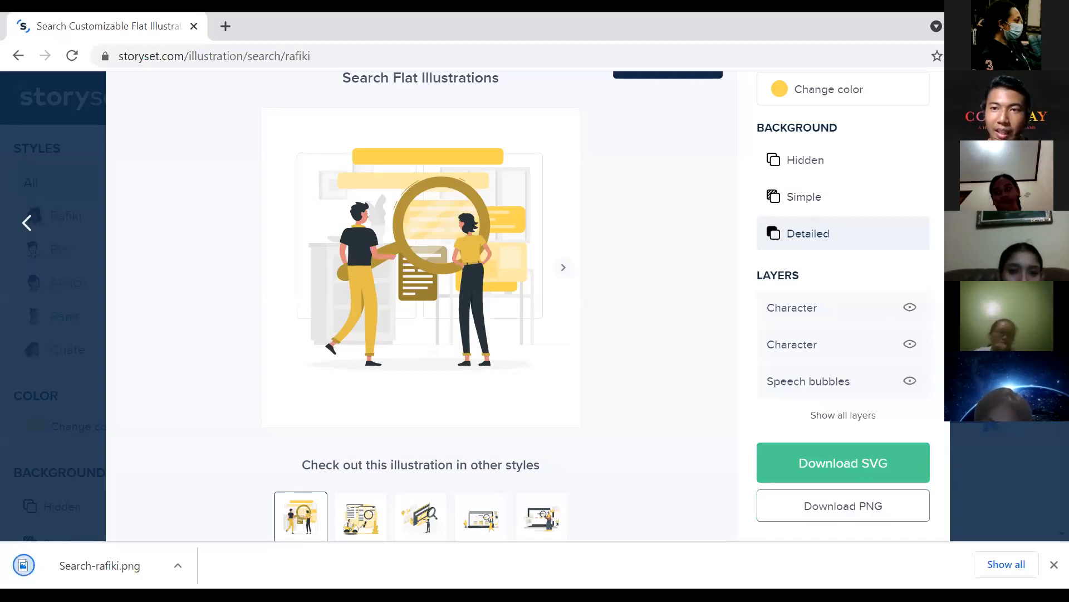
scroll(883, 149, "up", 2)
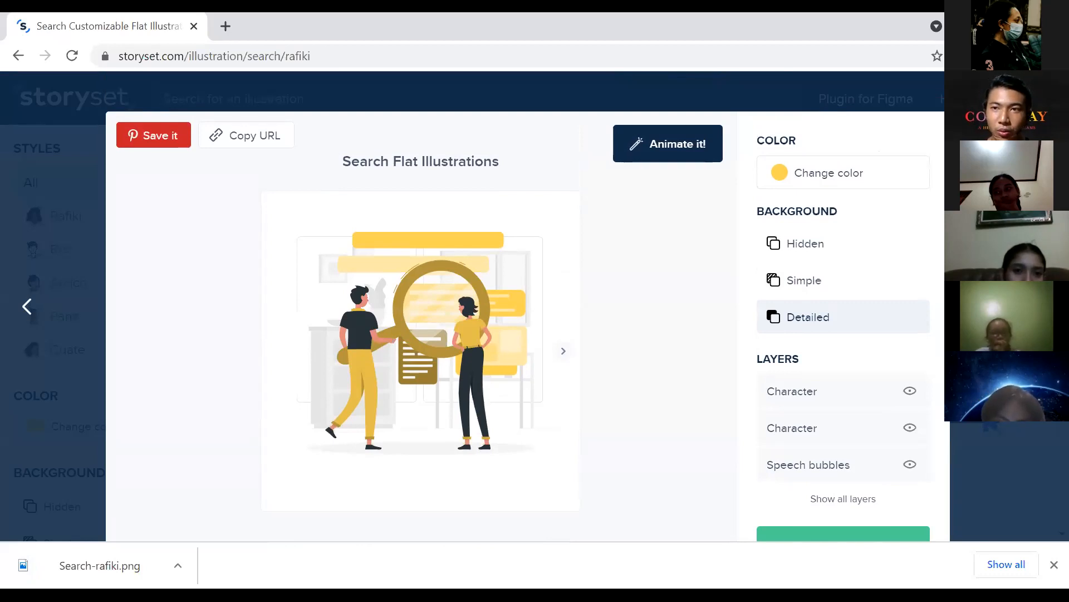
left_click(888, 112)
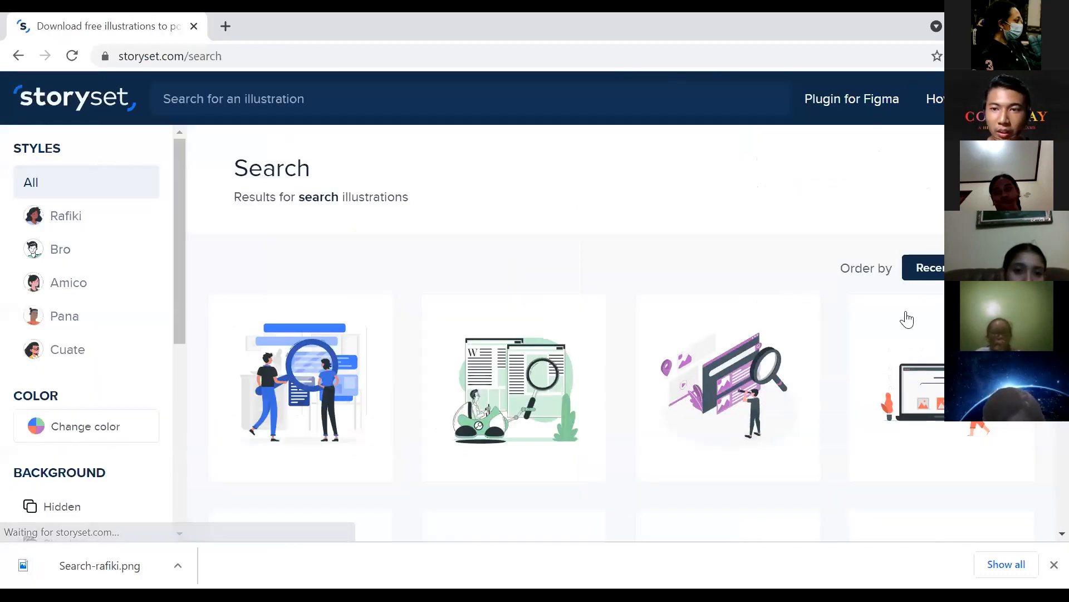
scroll(826, 277, "down", 3)
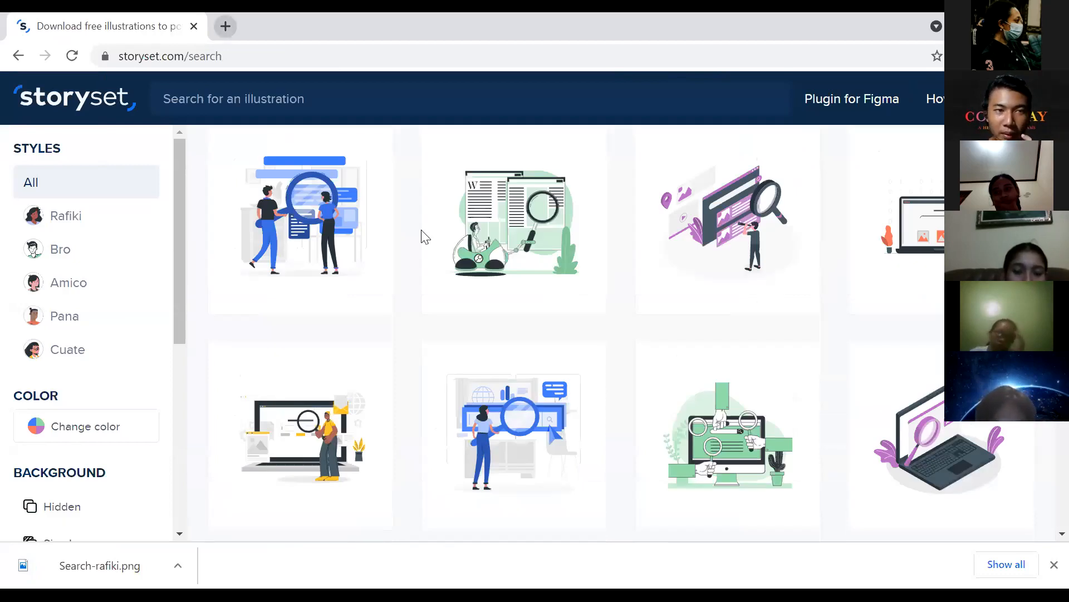
Step: Open Coolors in a new tab and page through its what's-new tour
key("ctrl+t")
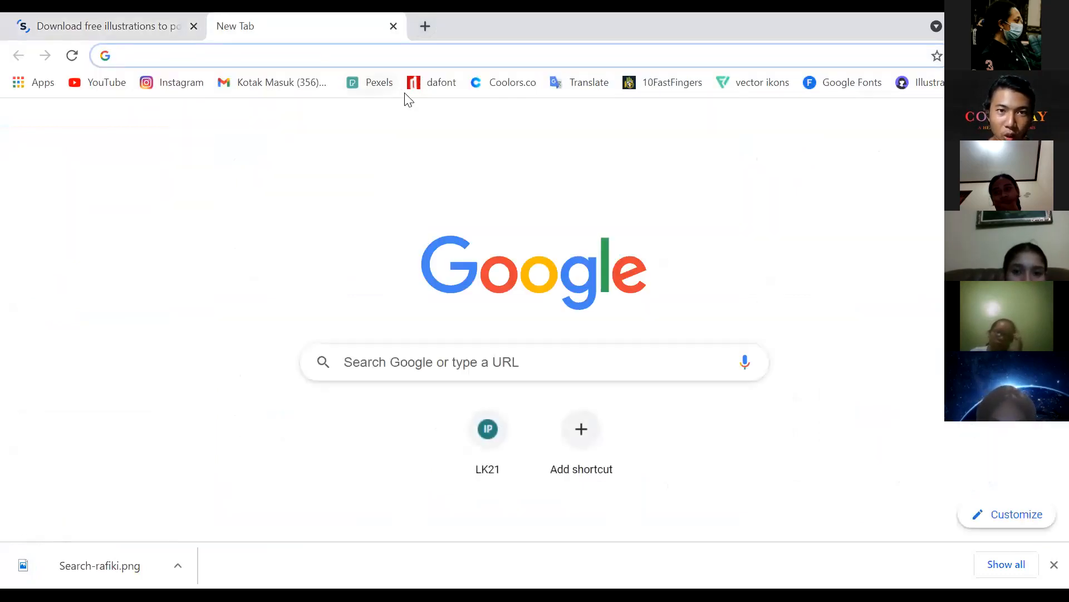
left_click(496, 91)
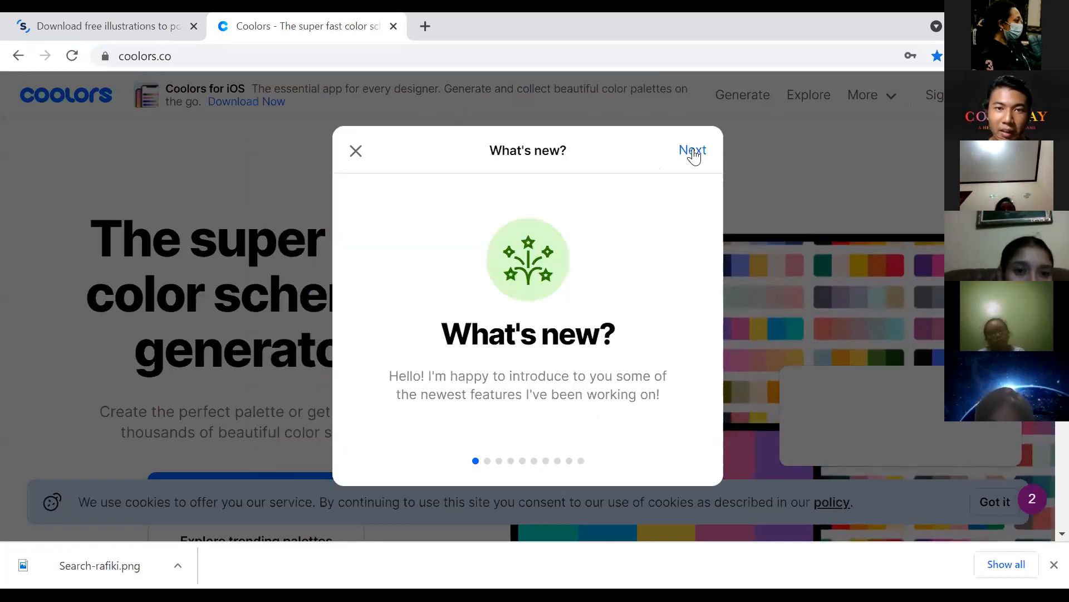
left_click(693, 151)
left_click(692, 151)
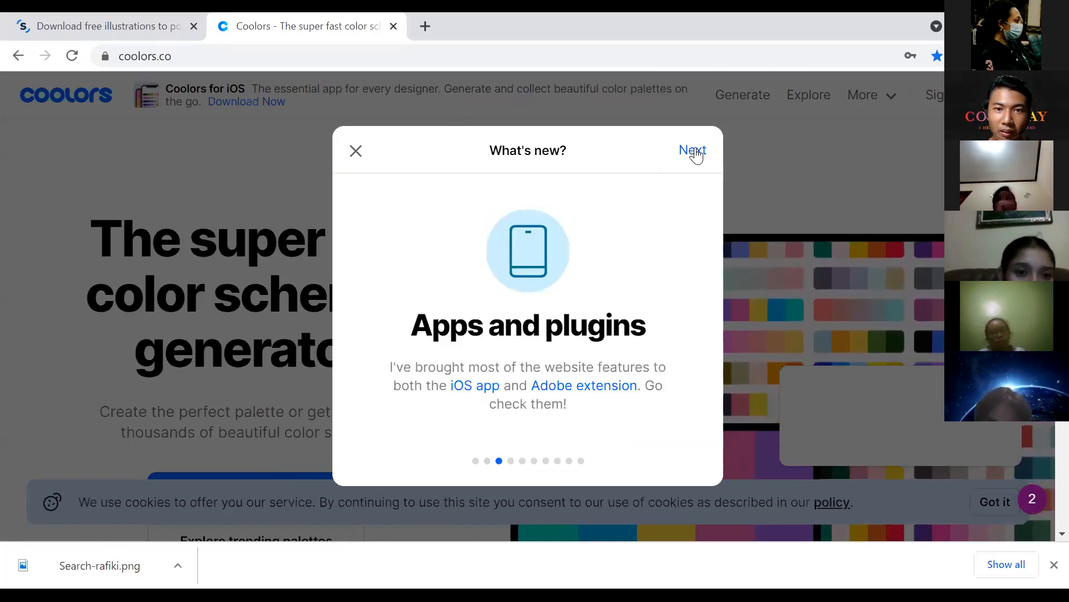
double_click(693, 151)
double_click(693, 151)
triple_click(692, 151)
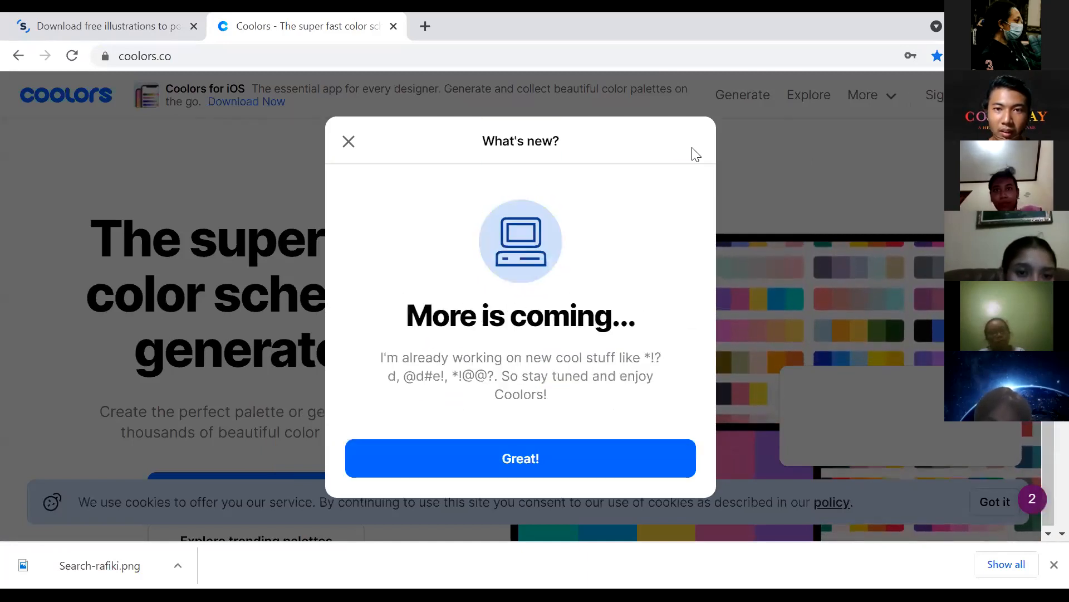
Step: Close the what's-new notice and go to Coolors' trending palettes
left_click(571, 445)
scroll(652, 290, "down", 3)
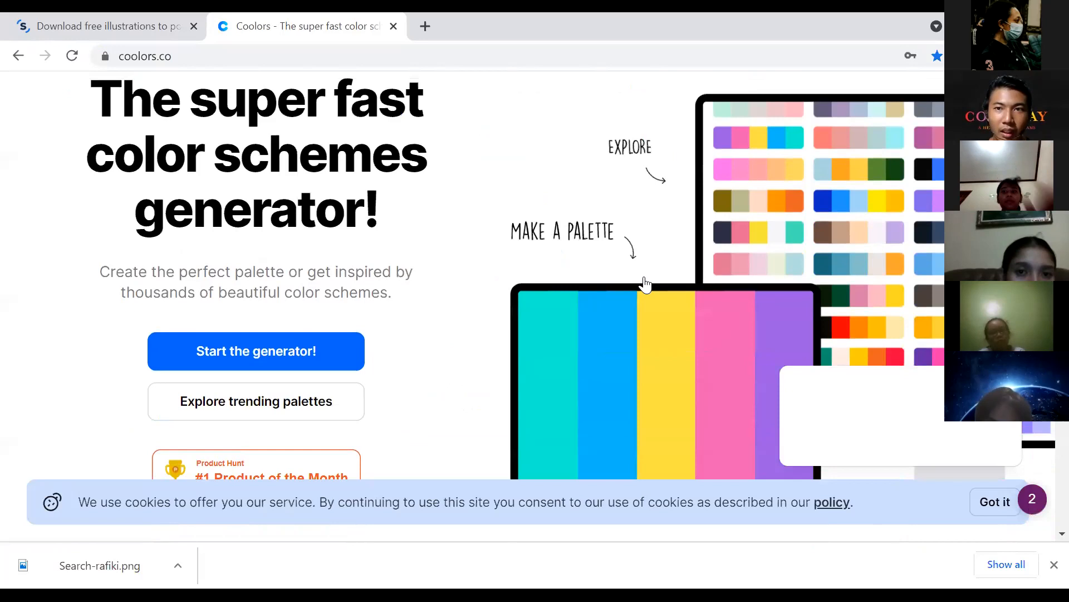
scroll(644, 278, "up", 3)
left_click(806, 103)
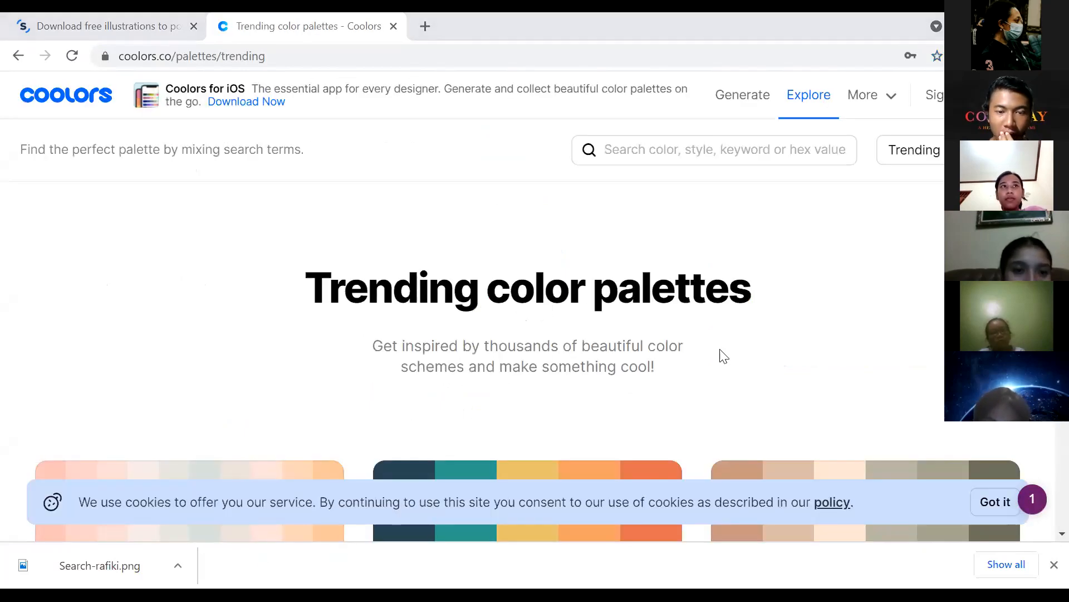
Step: Copy green hex 006400 from a trending palette, then open Storyset's Search Isometric illustration
scroll(723, 356, "down", 15)
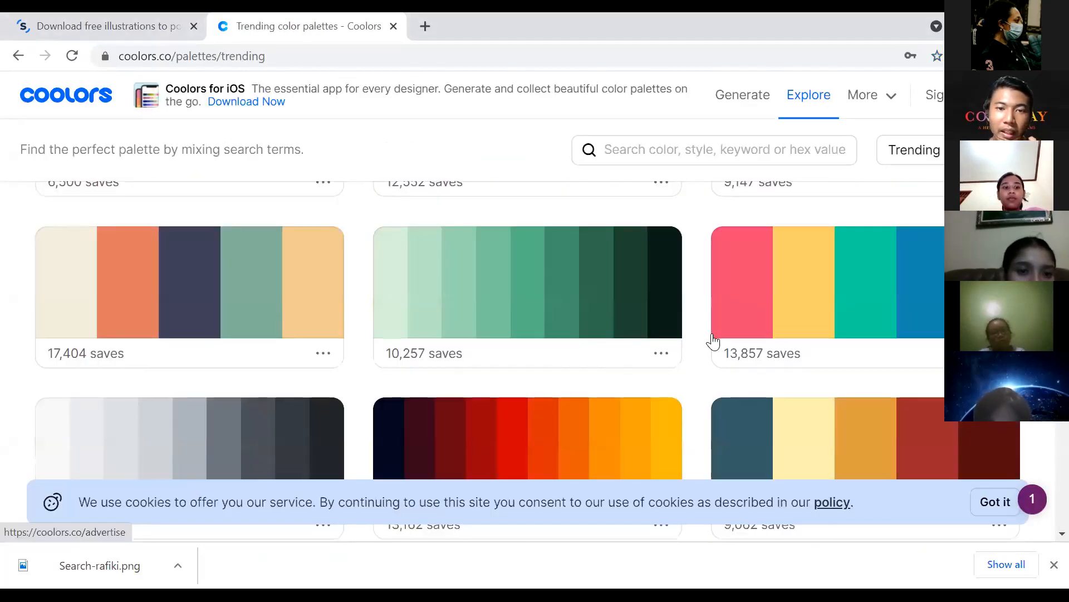
scroll(713, 341, "down", 5)
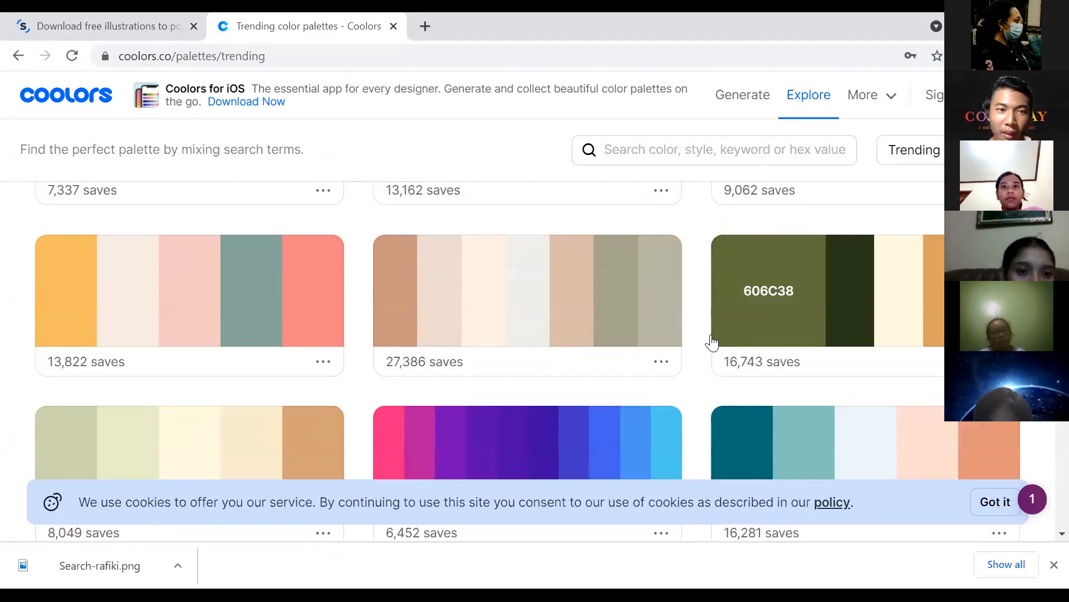
scroll(711, 341, "down", 10)
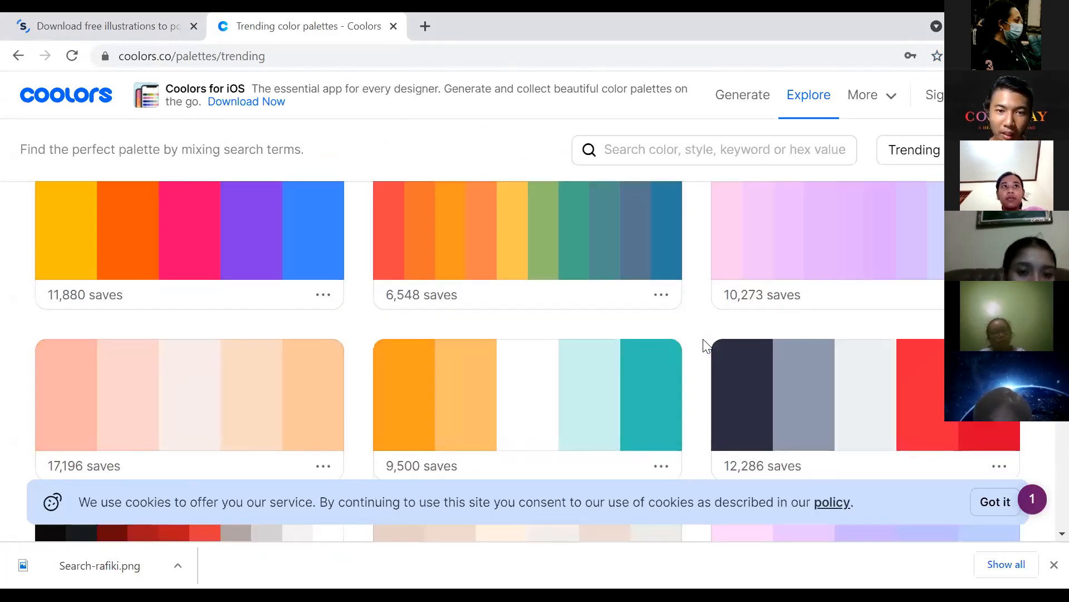
scroll(627, 370, "down", 9)
scroll(630, 362, "down", 4)
scroll(625, 351, "up", 3)
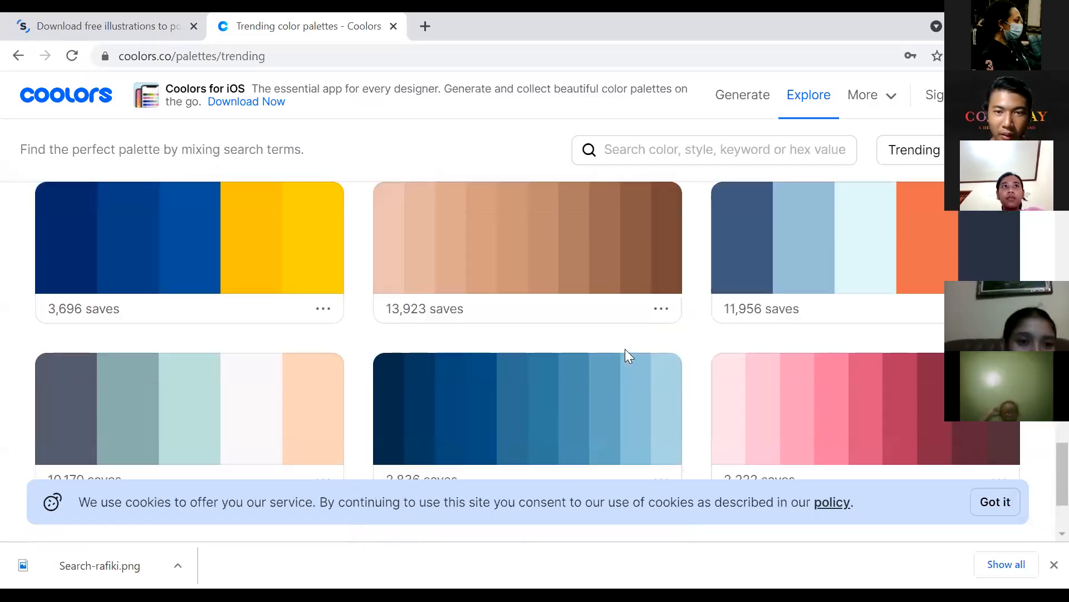
scroll(625, 351, "down", 12)
scroll(625, 352, "up", 1)
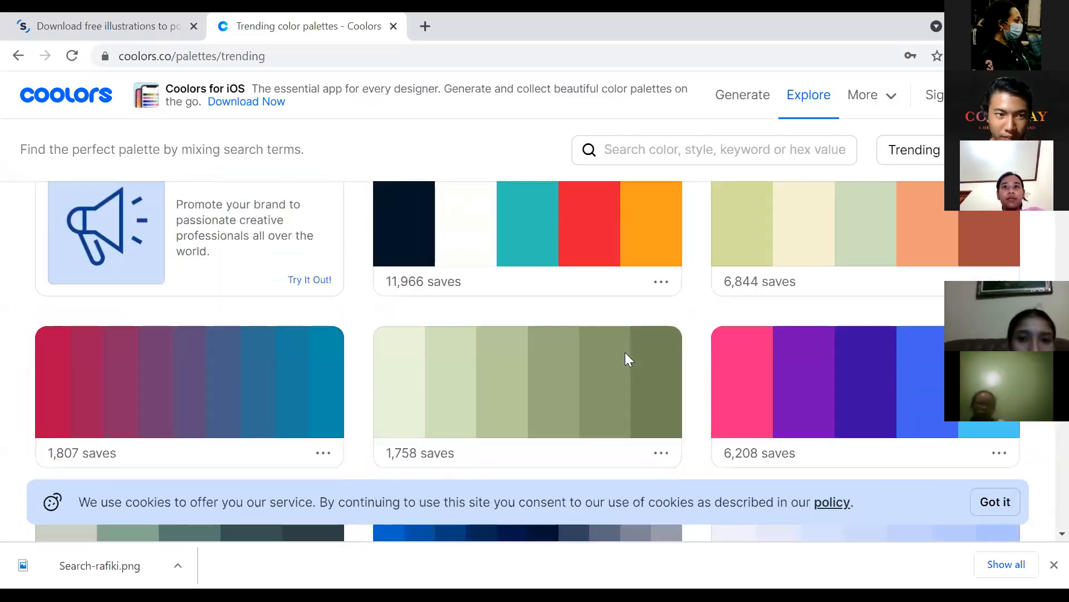
scroll(626, 359, "down", 8)
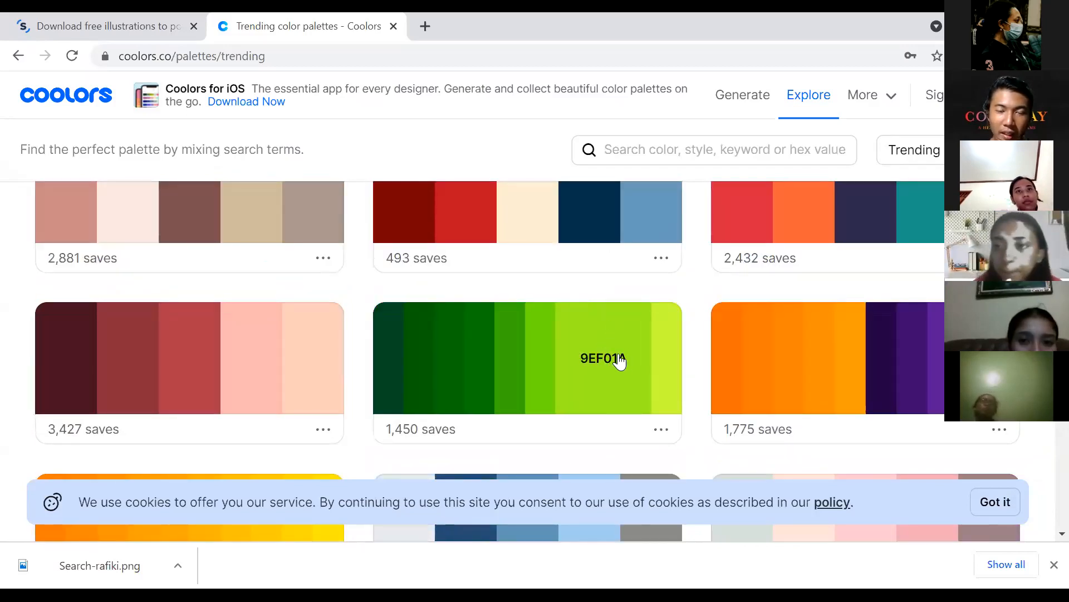
double_click(445, 362)
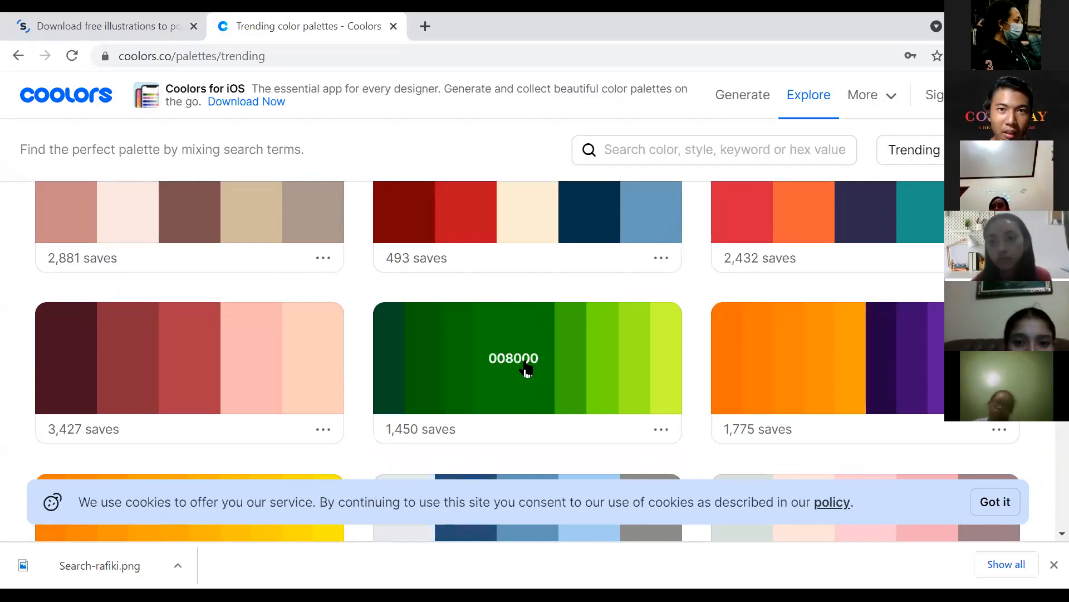
left_click(141, 29)
left_click(690, 217)
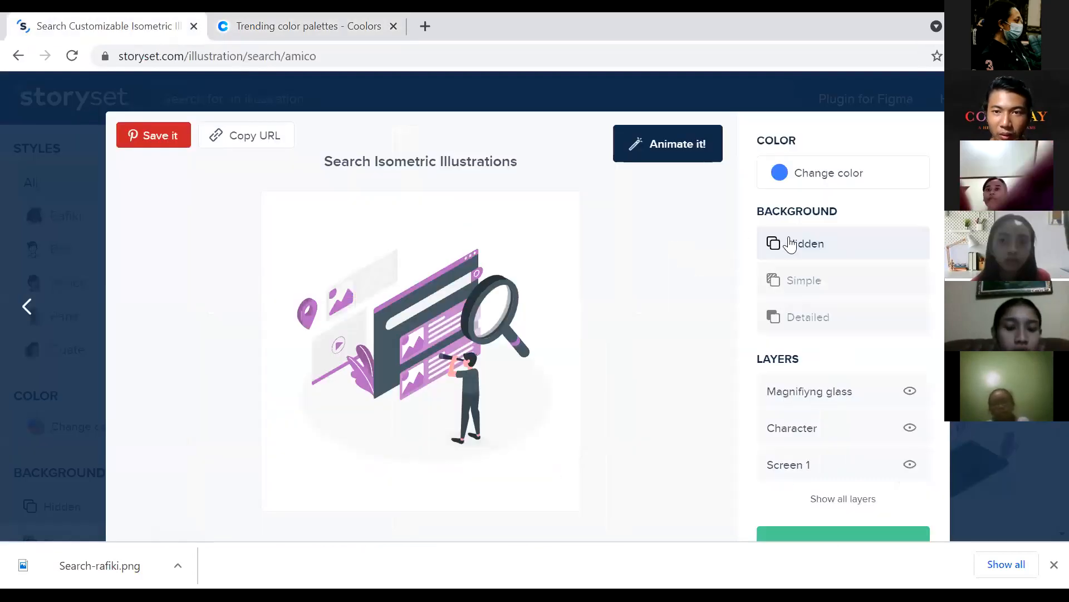
Step: Open the Change color picker for the search illustration
left_click(831, 184)
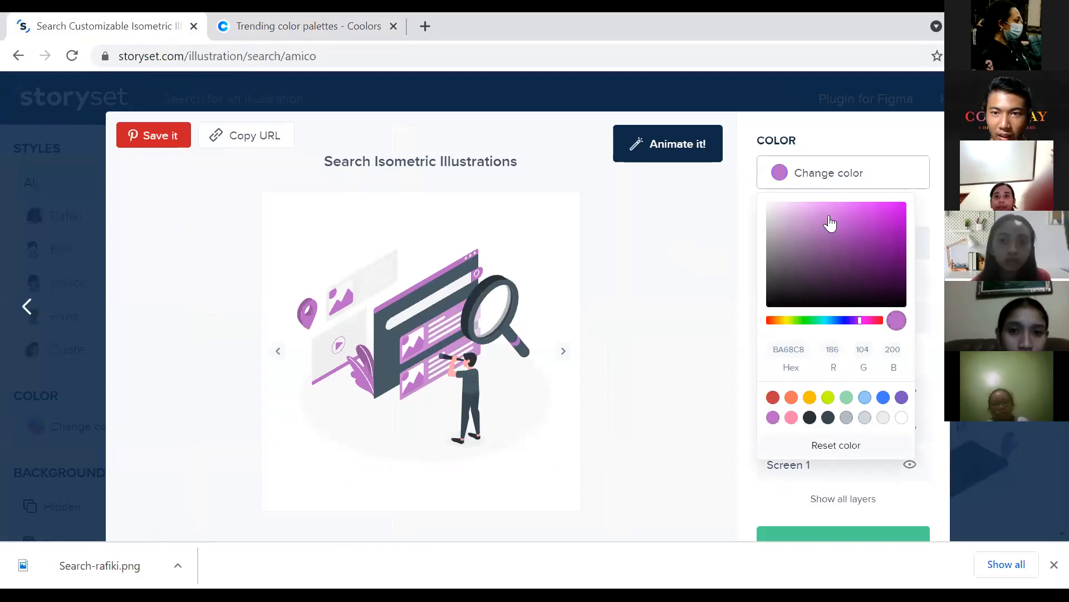
left_click(723, 346)
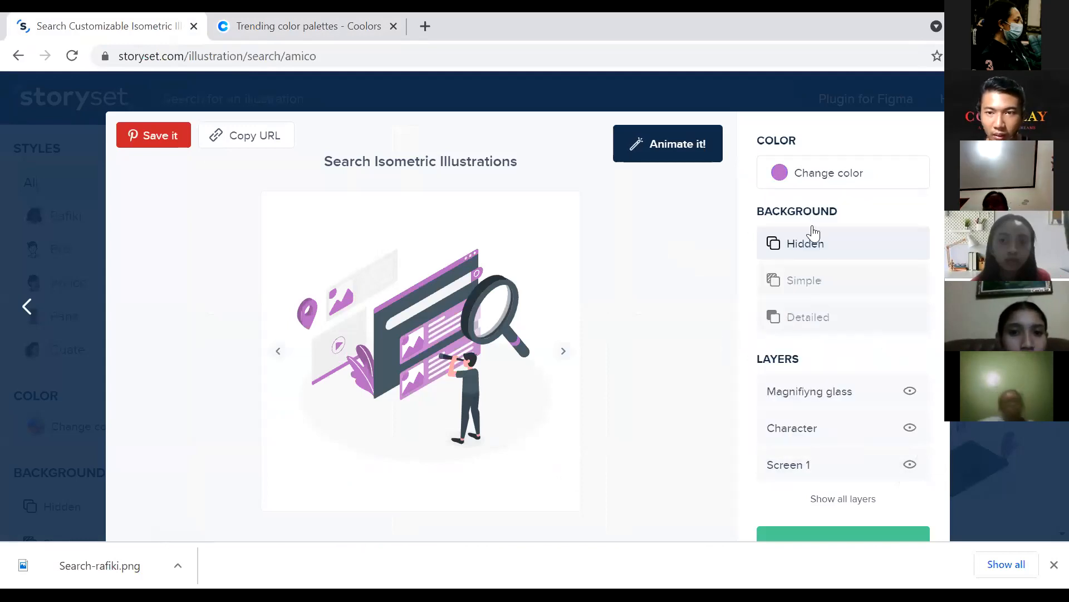
left_click(795, 177)
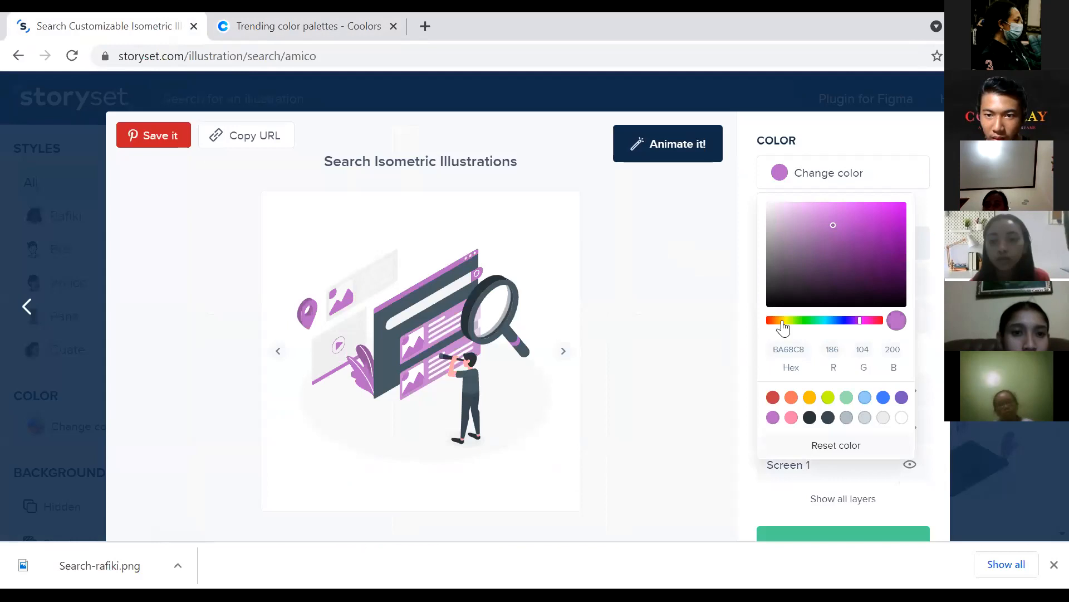
left_click(734, 341)
left_click(798, 182)
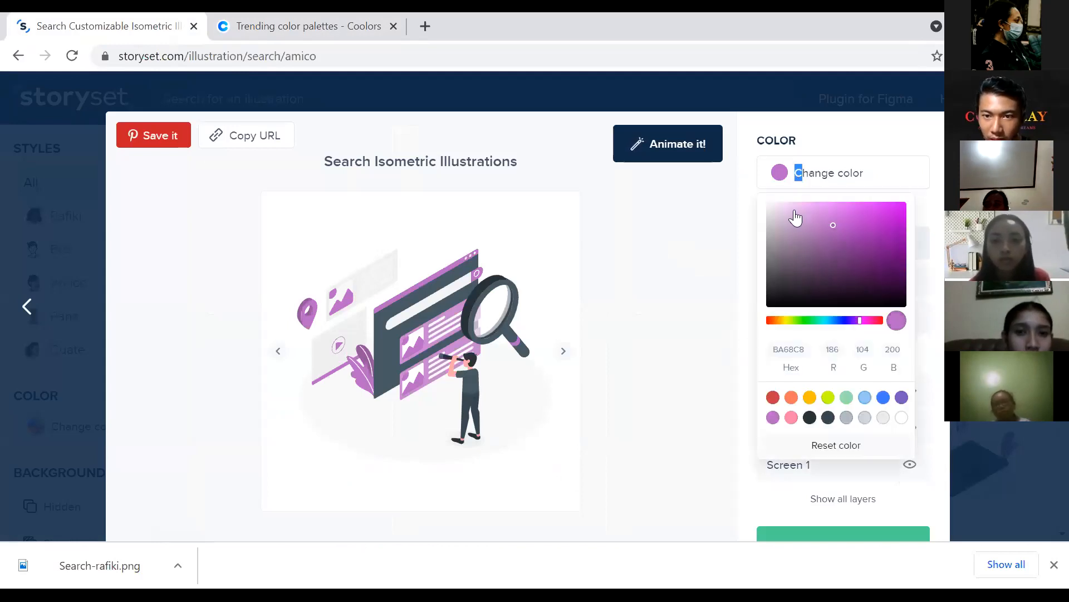
left_click(727, 345)
left_click(822, 188)
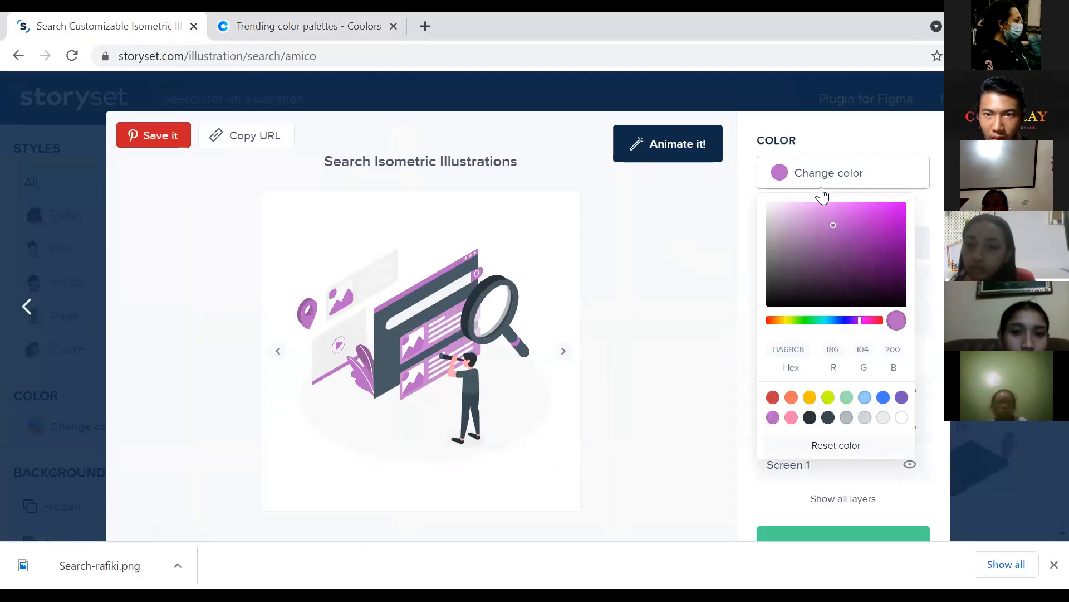
Step: Replace the hex value with green 008000 and close the illustration editor
left_click(803, 337)
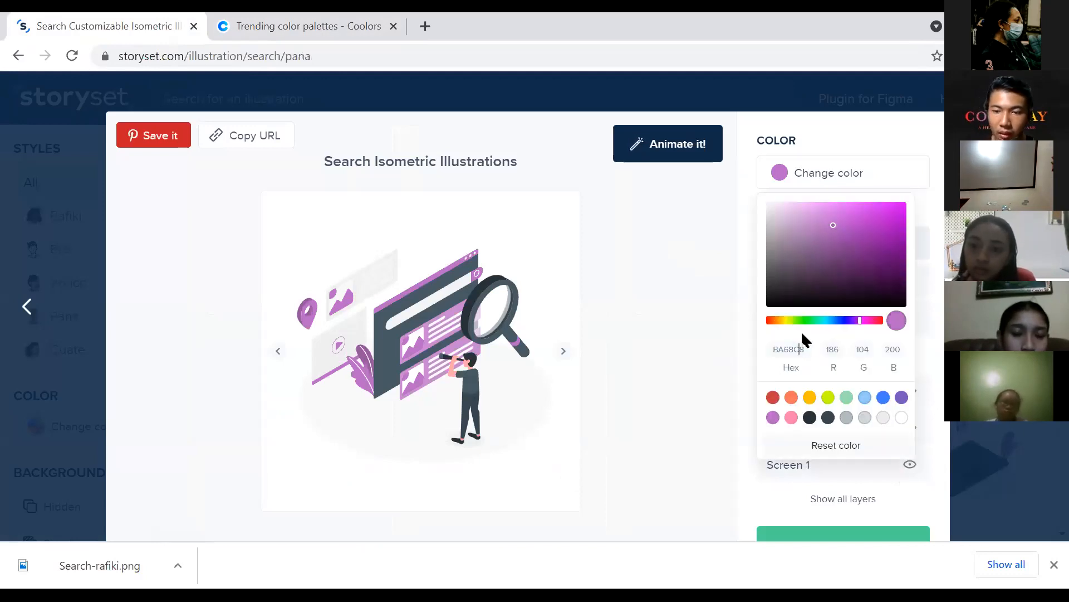
key("Right")
key("BackSpace")
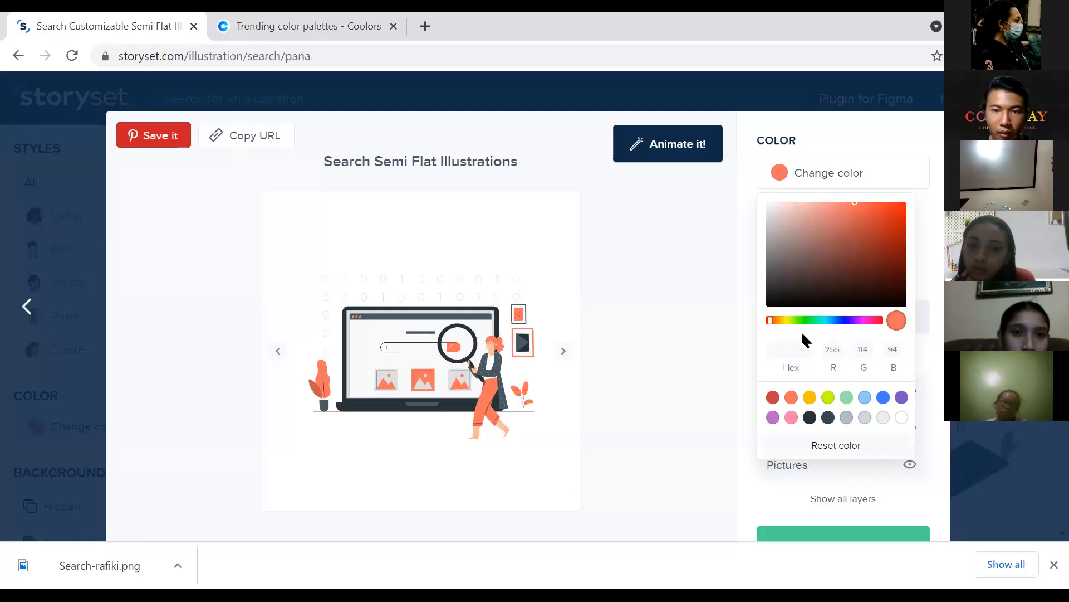
key("ctrl+v")
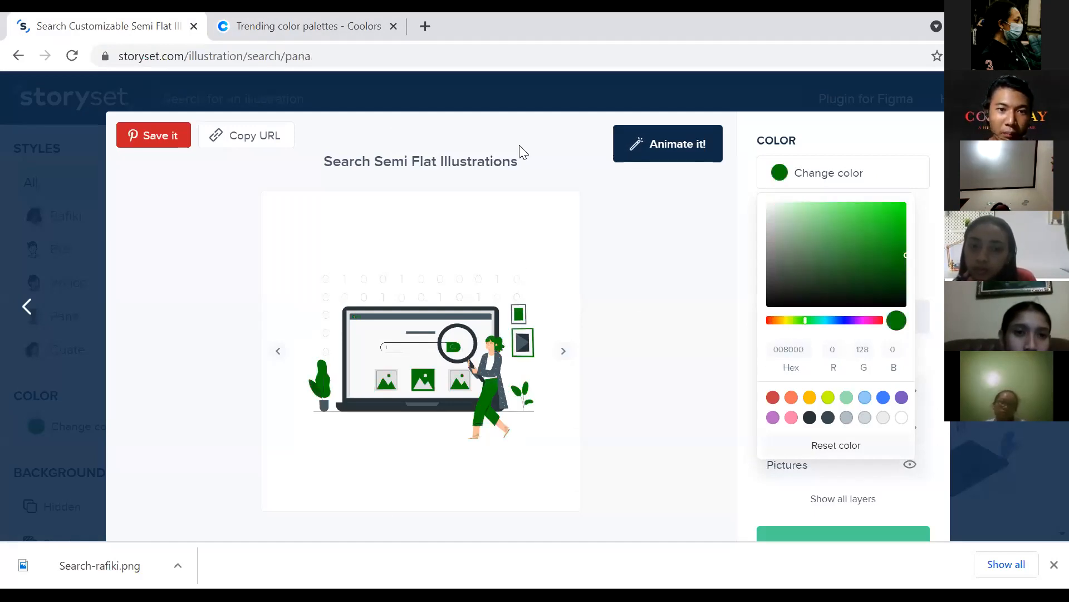
key("ctrl+Tab")
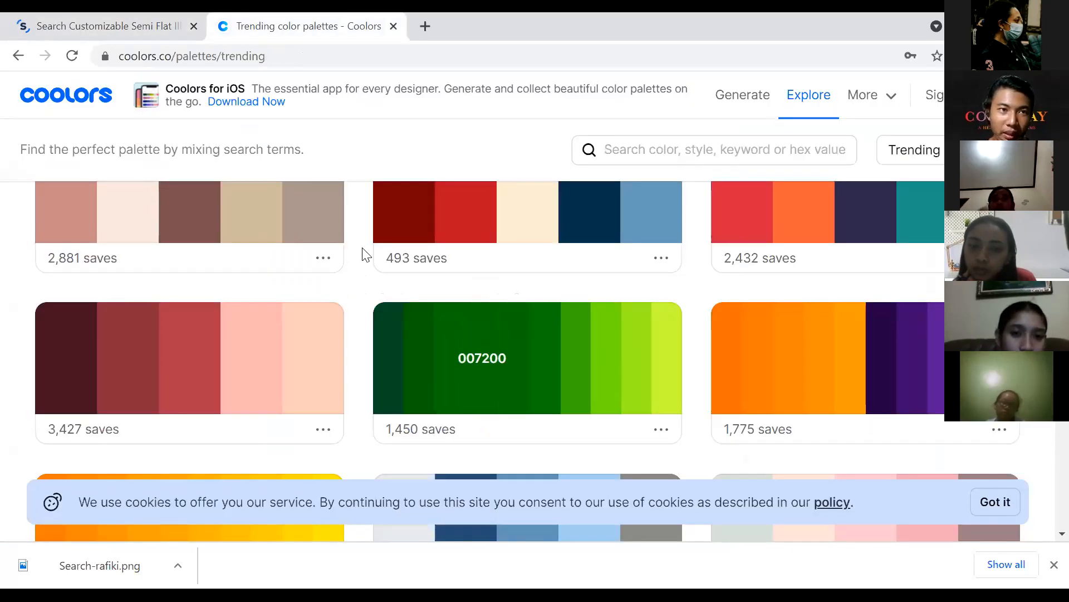
key("ctrl+Tab")
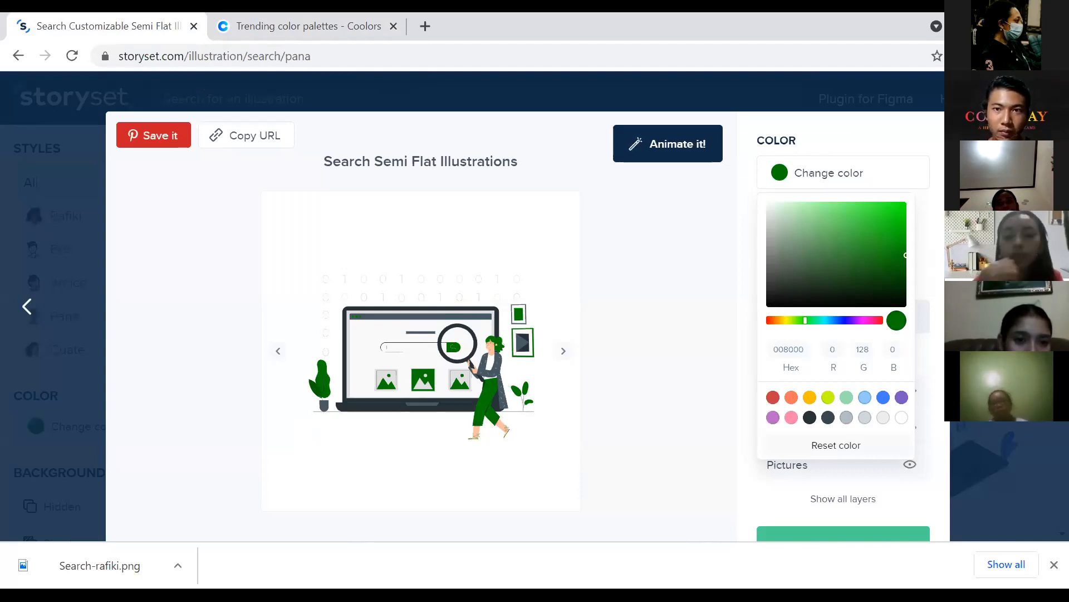
left_click(908, 114)
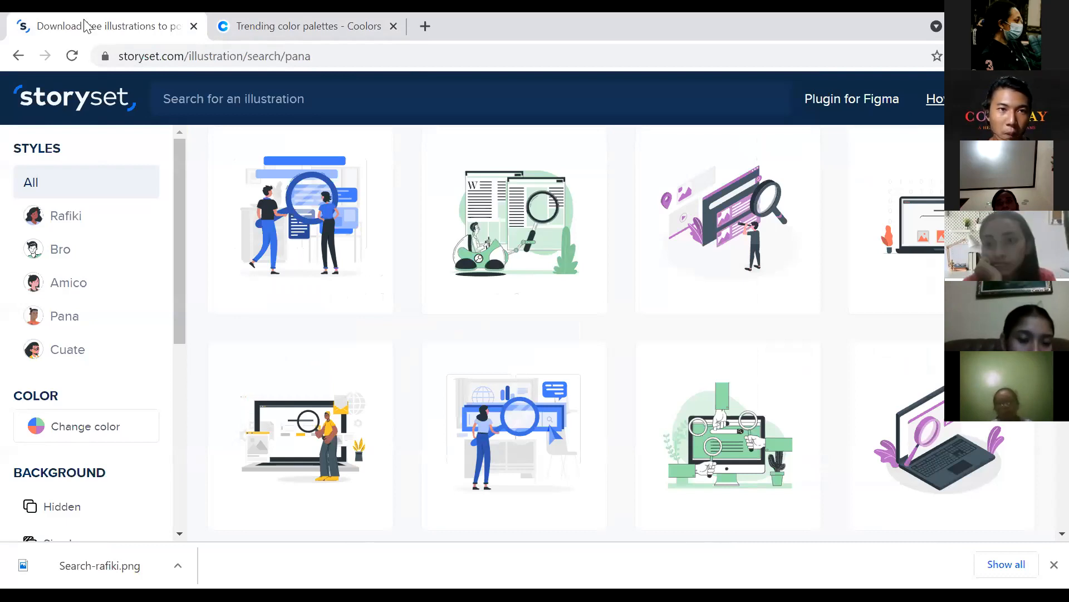
Step: Switch to the Coolors trending palettes tab
key("ctrl+Tab")
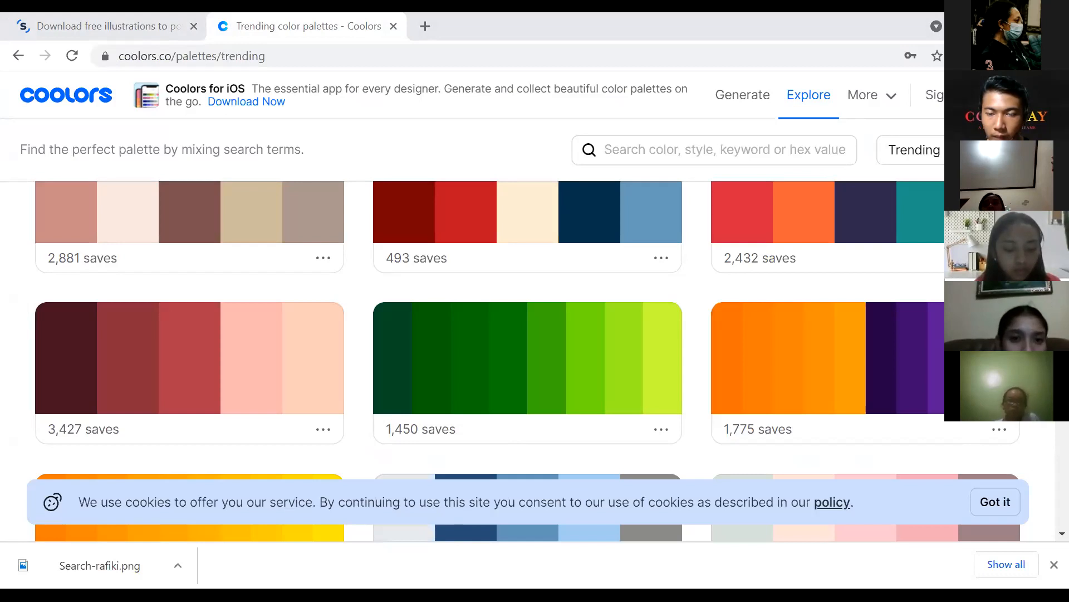
Step: Enter the onlineconvertfree.com address and load the file converter
left_click(399, 58)
key("ctrl+v")
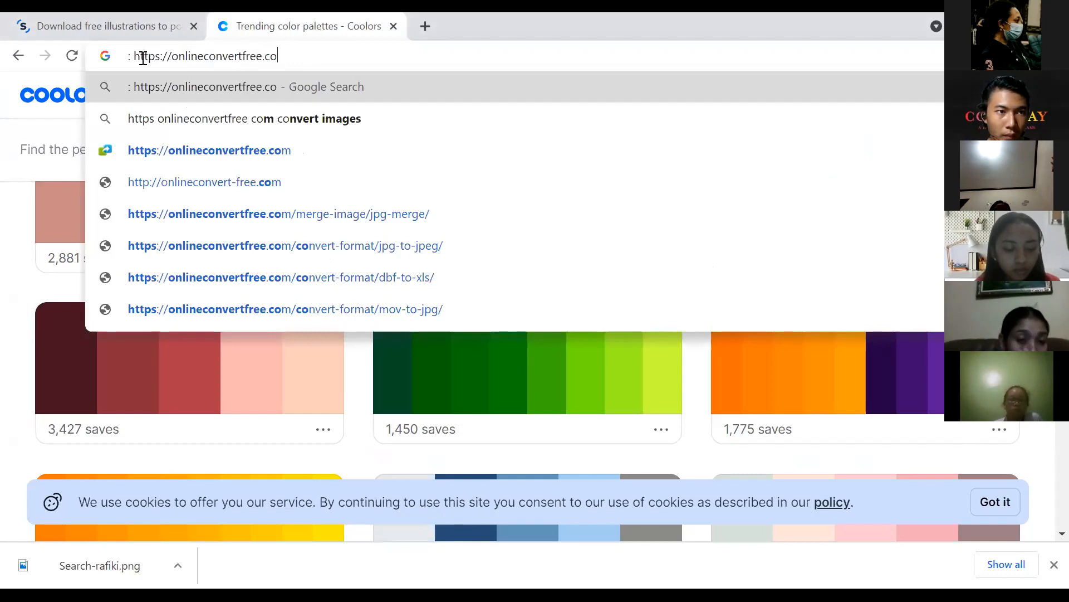
key("BackSpace")
key("BackSpace")
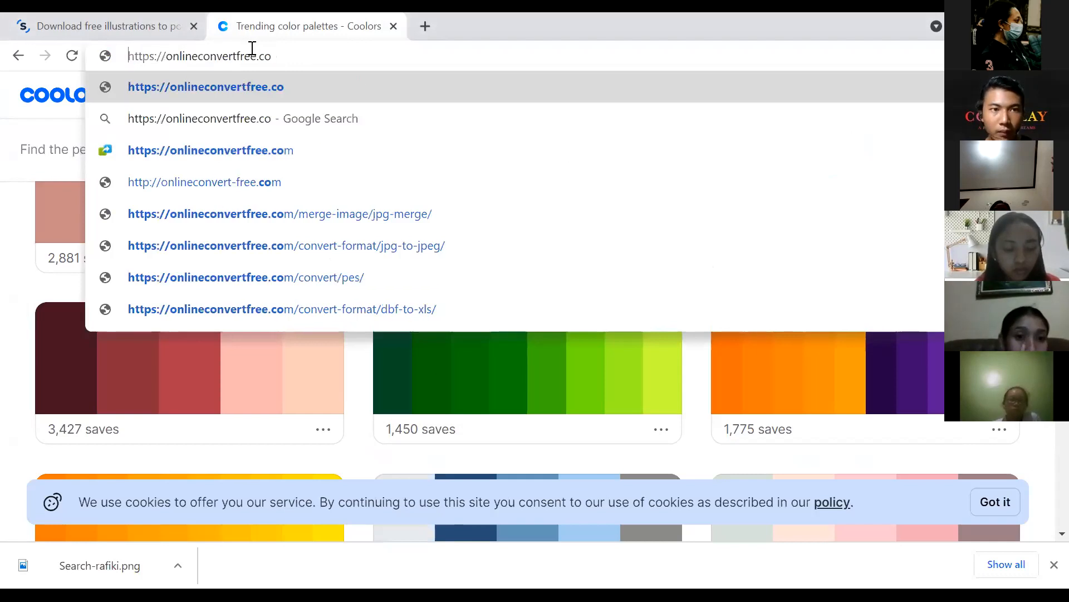
left_click(297, 59)
type("m")
key("Return")
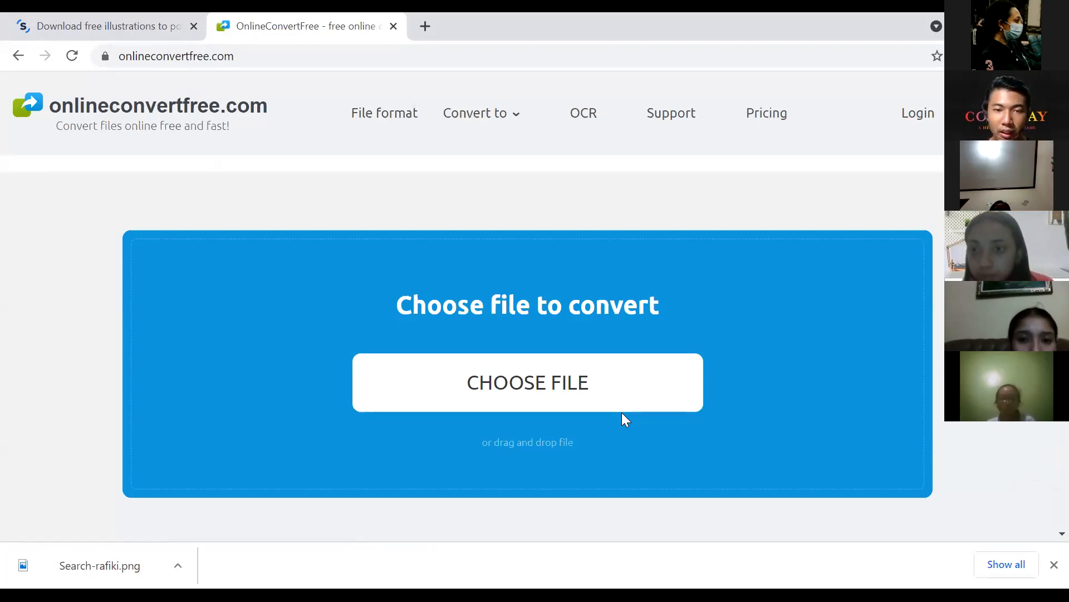
Step: Upload Search-rafiki.png from Downloads to OnlineConvertFree and start converting it
left_click(567, 384)
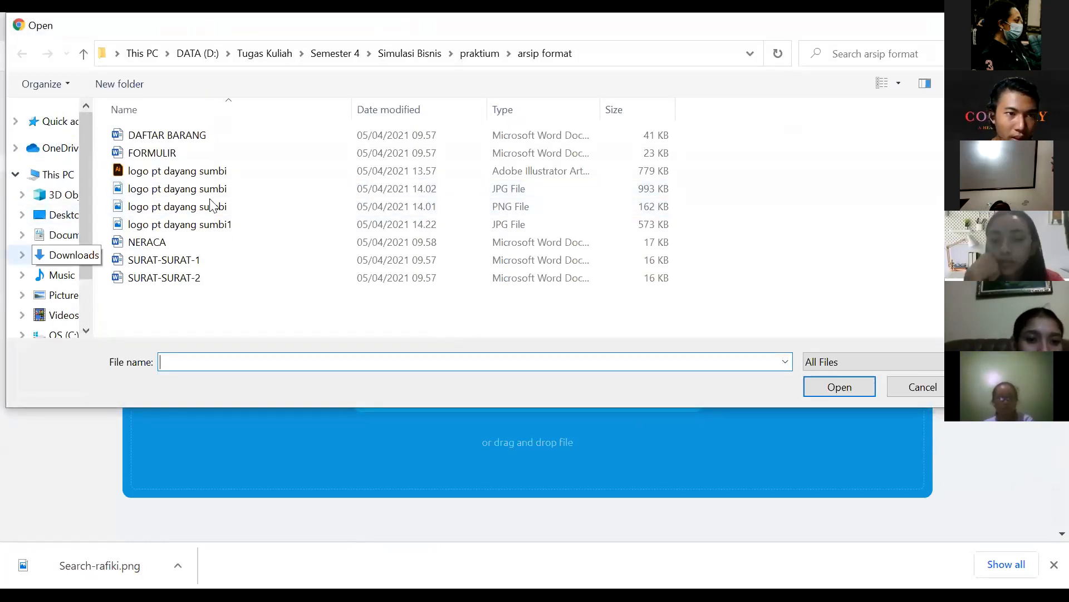
left_click(63, 254)
left_click(204, 154)
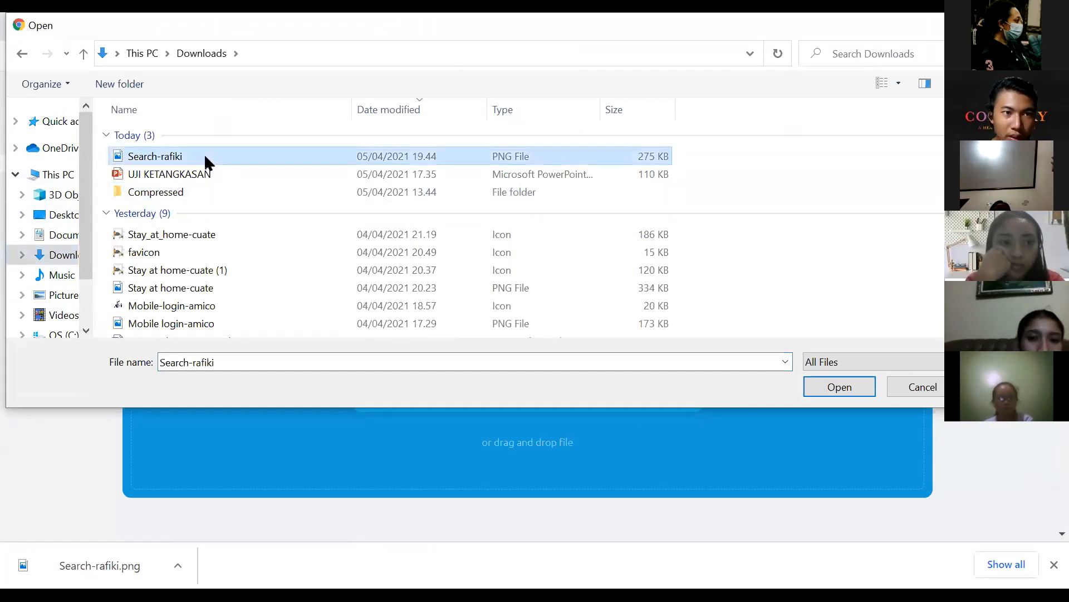
left_click(837, 385)
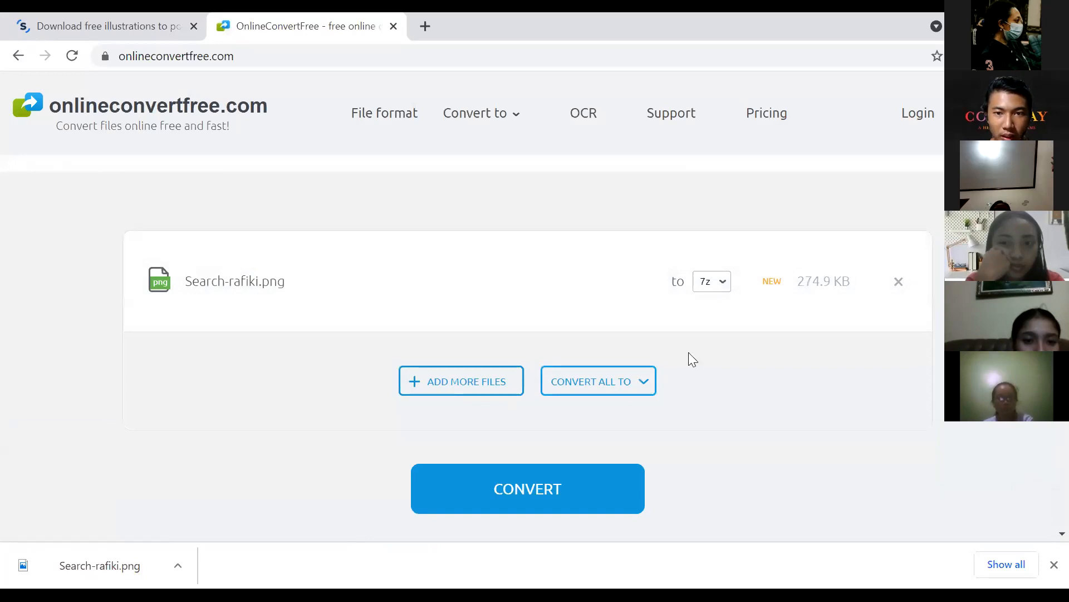
scroll(566, 384, "down", 2)
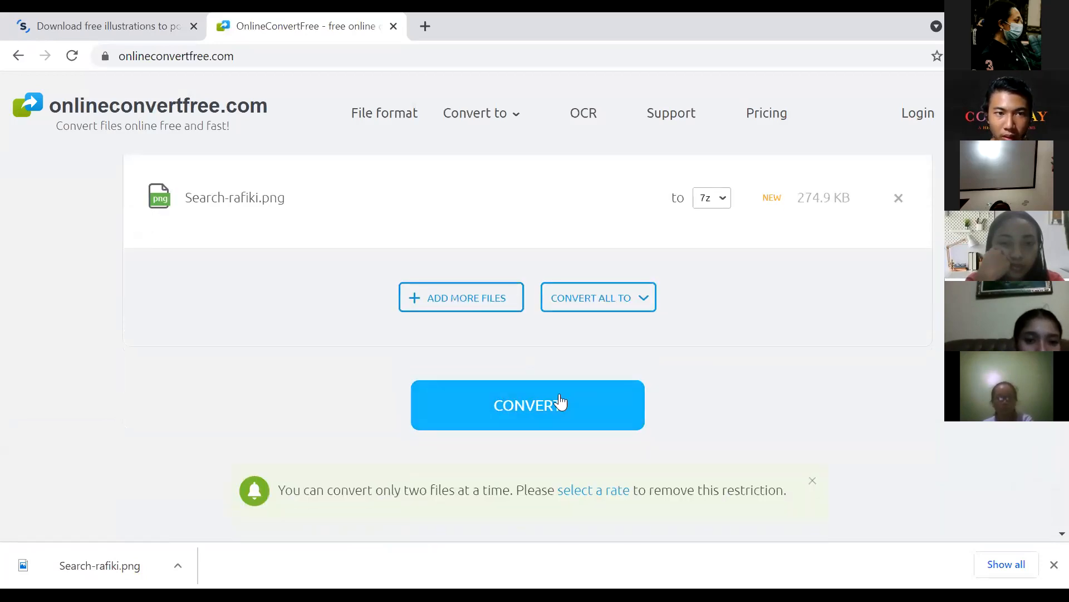
scroll(769, 347, "up", 2)
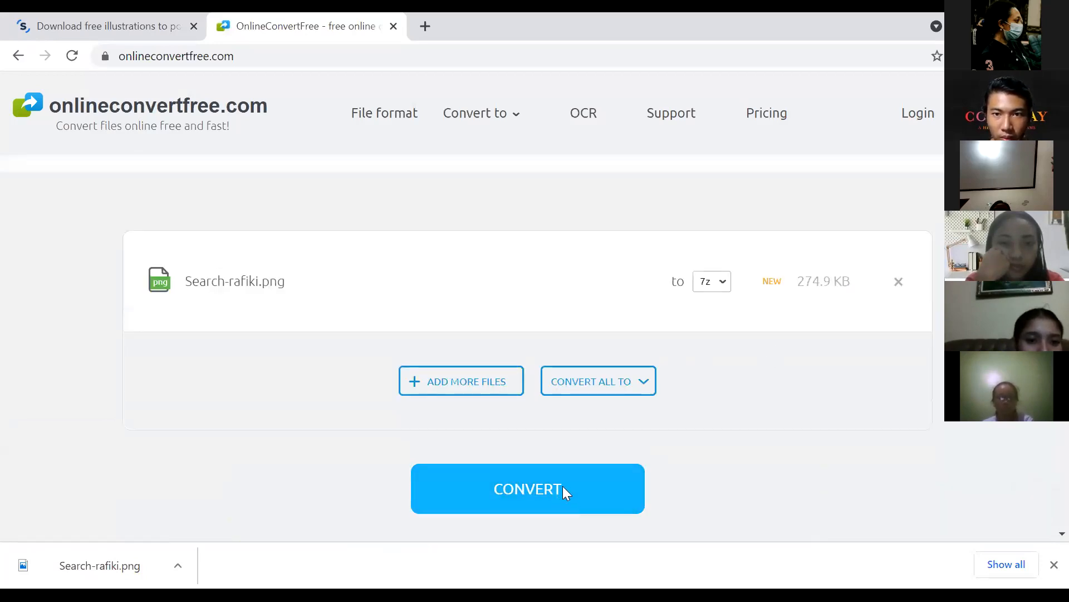
left_click(564, 490)
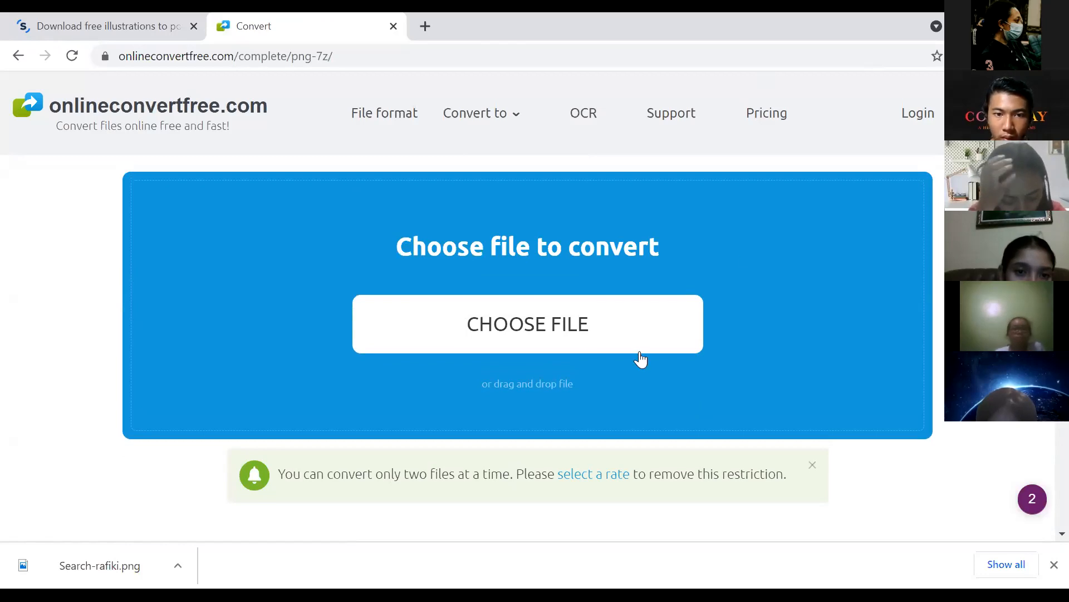
Step: Upload Search-rafiki.png again to the converter
left_click(589, 335)
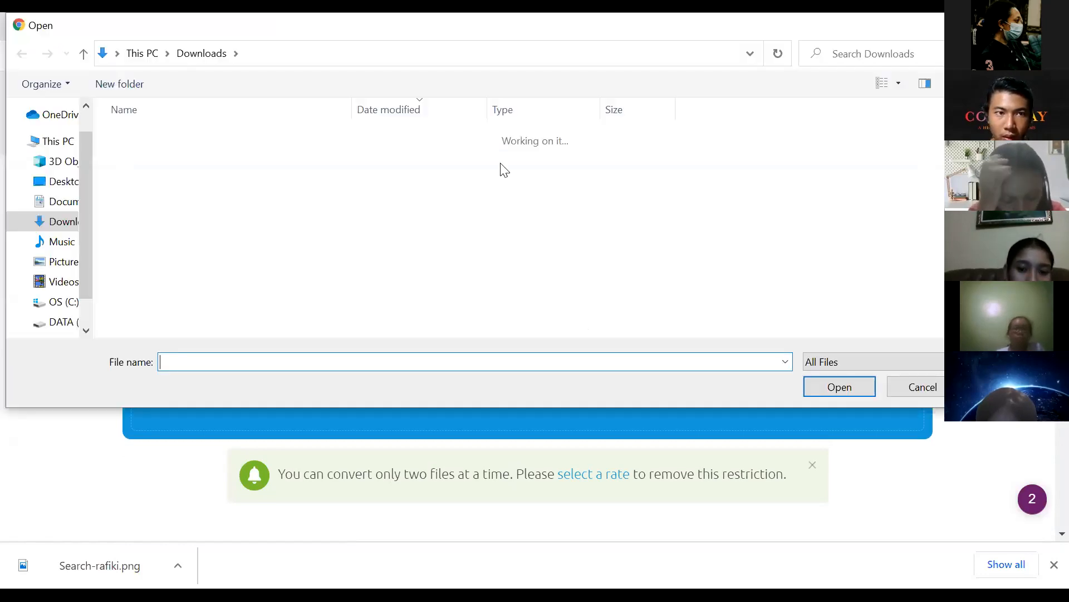
left_click(443, 159)
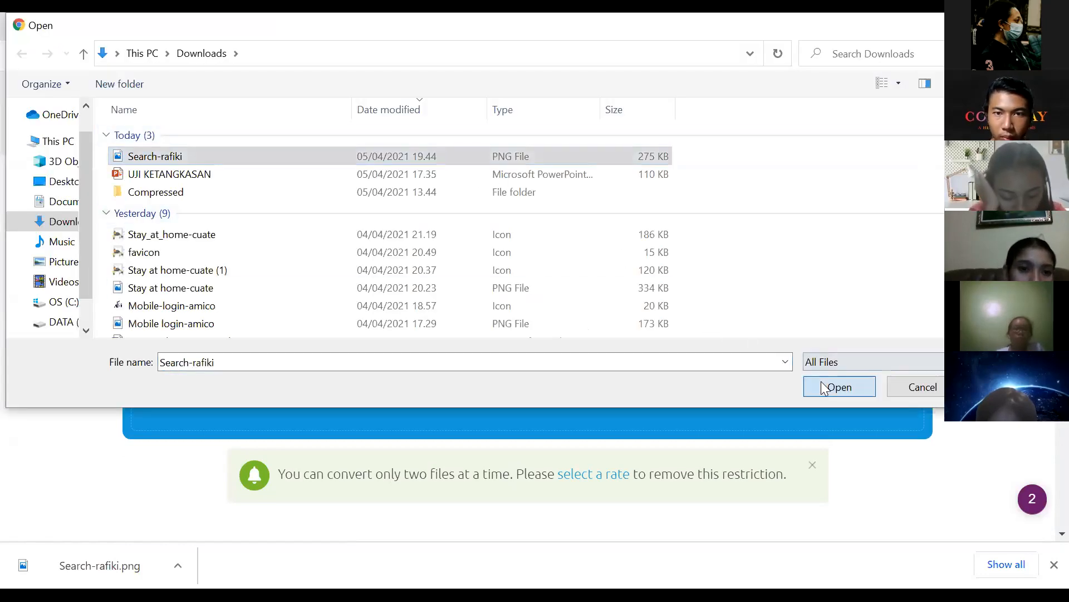
key("Return")
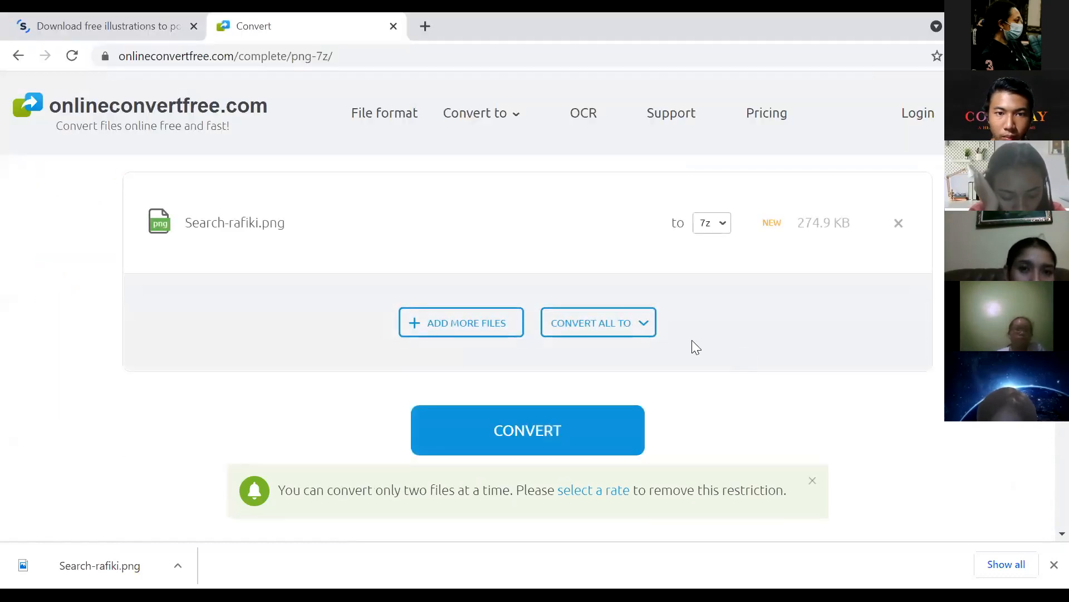
Step: Set the target format to ICO and convert, producing Search-rafiki.ico (182.1 KB)
left_click(721, 222)
left_click(775, 277)
type("ico")
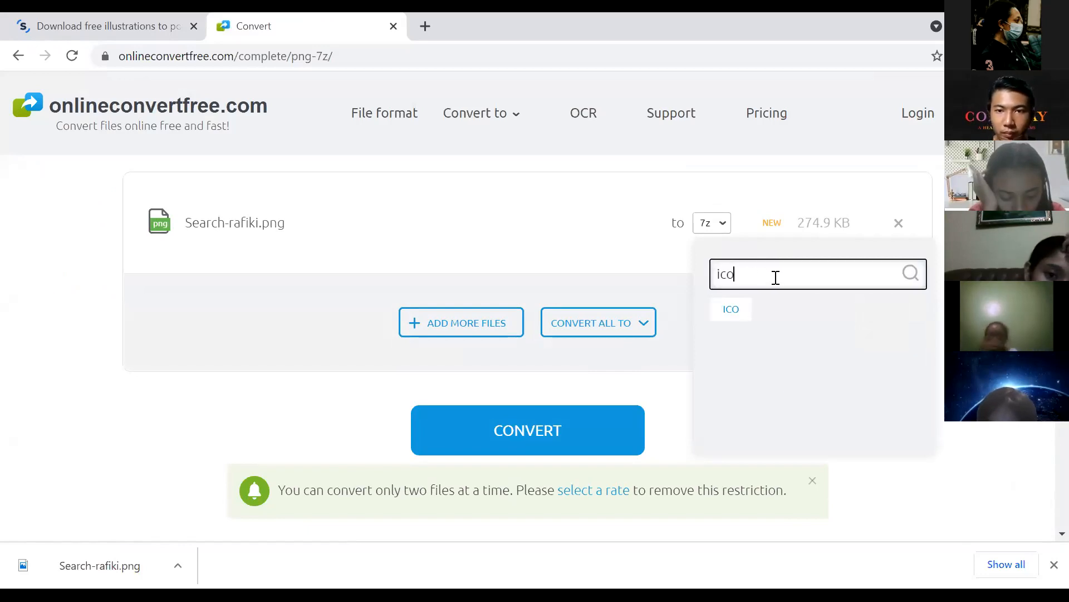
left_click(734, 310)
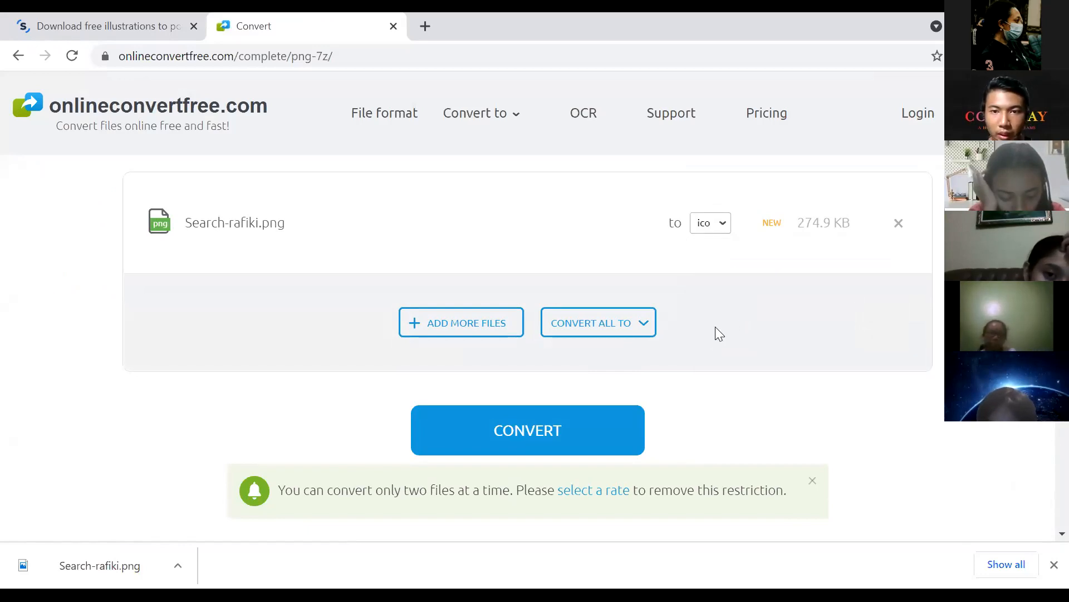
left_click(570, 445)
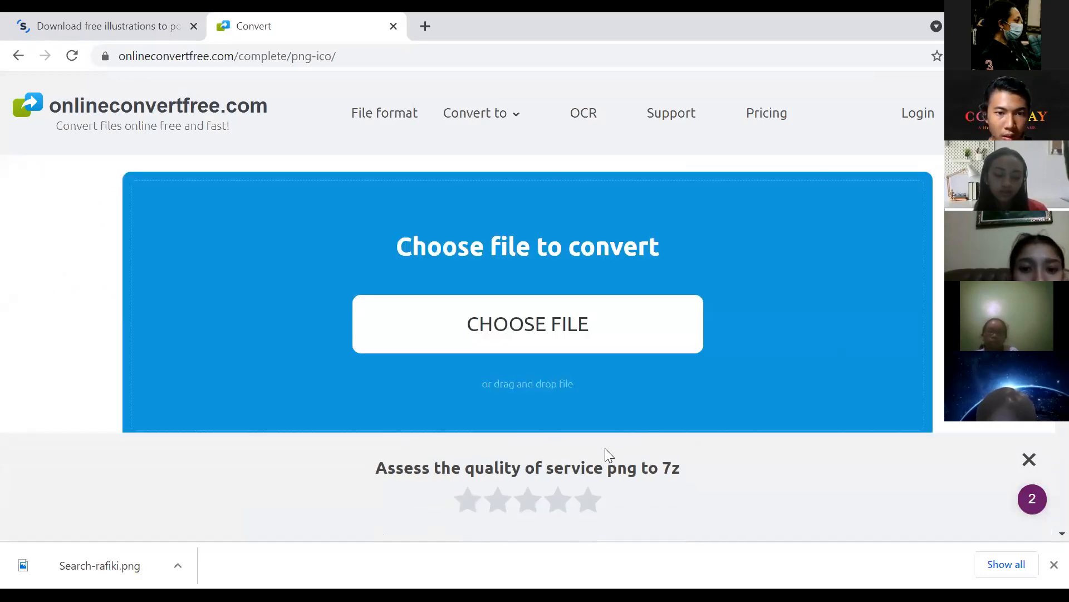
scroll(689, 373, "down", 4)
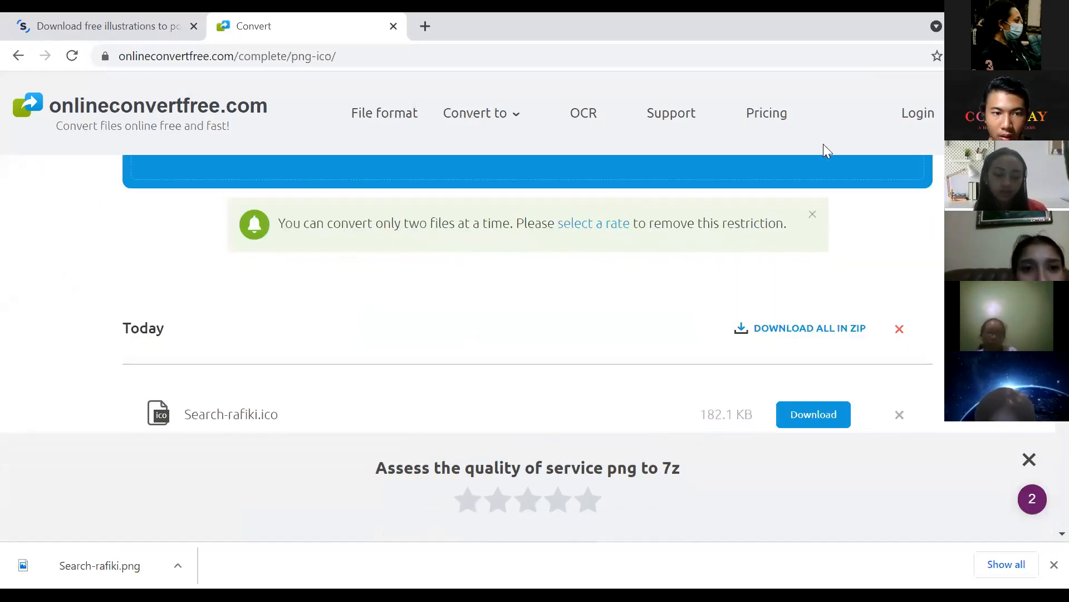
scroll(732, 355, "down", 3)
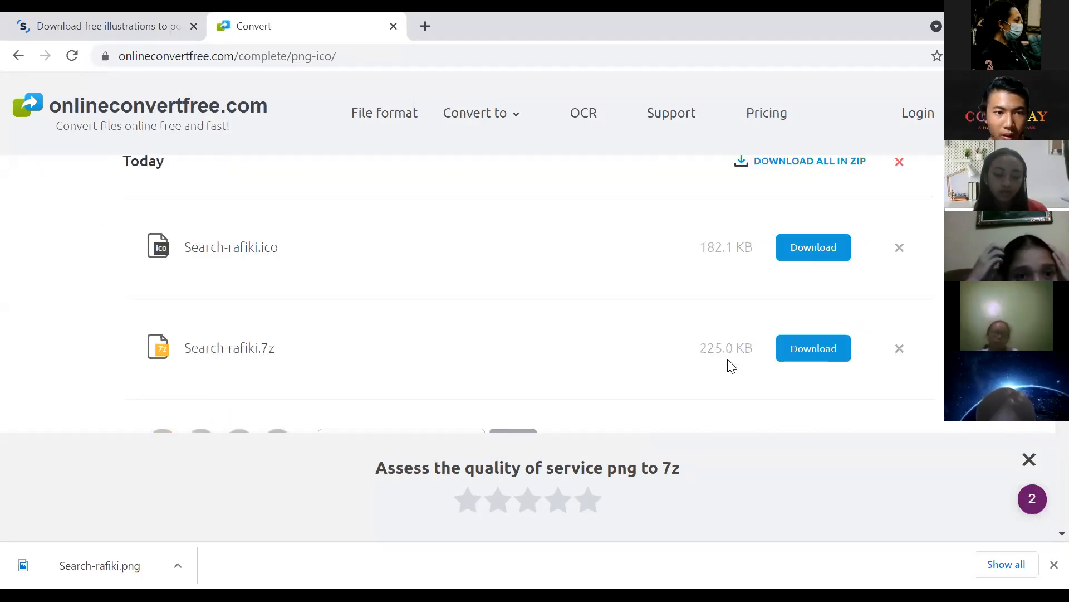
scroll(574, 313, "up", 3)
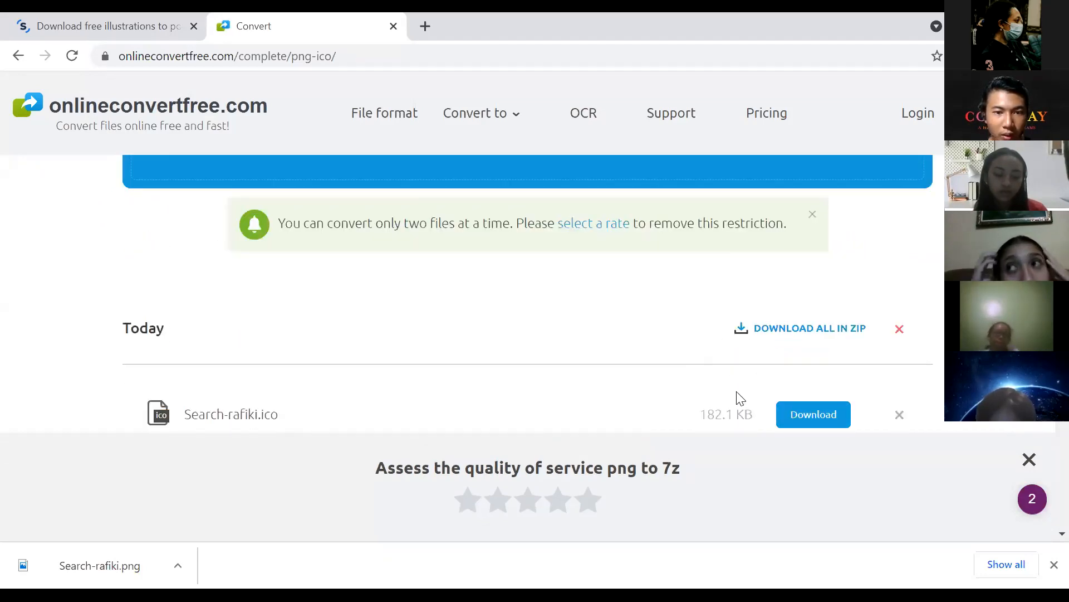
Step: Download the converted Search-rafiki.ico and show it in its folder
left_click(811, 418)
left_click(177, 566)
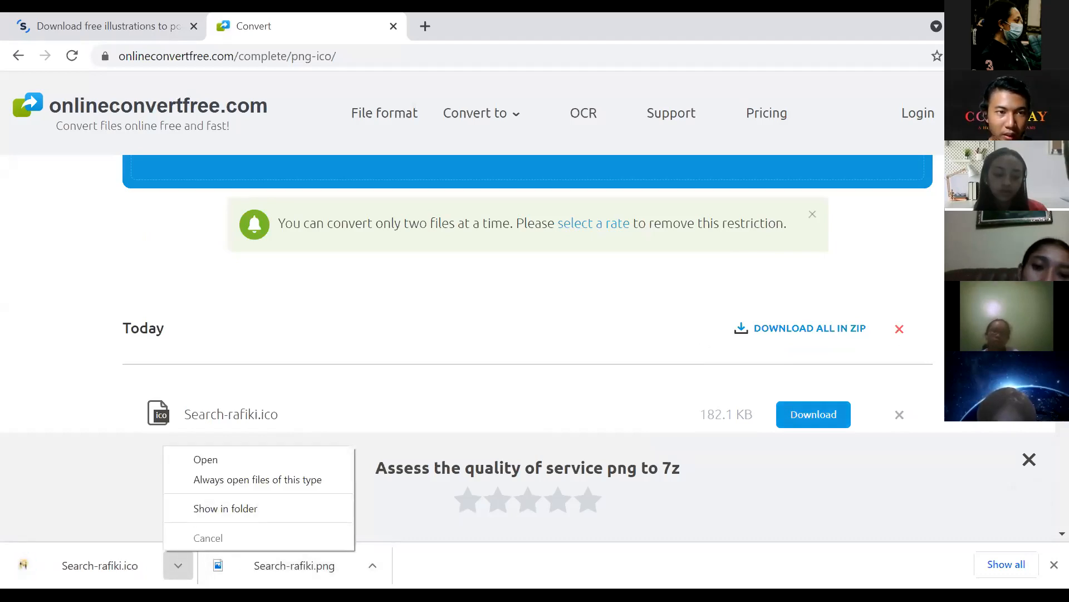
left_click(225, 509)
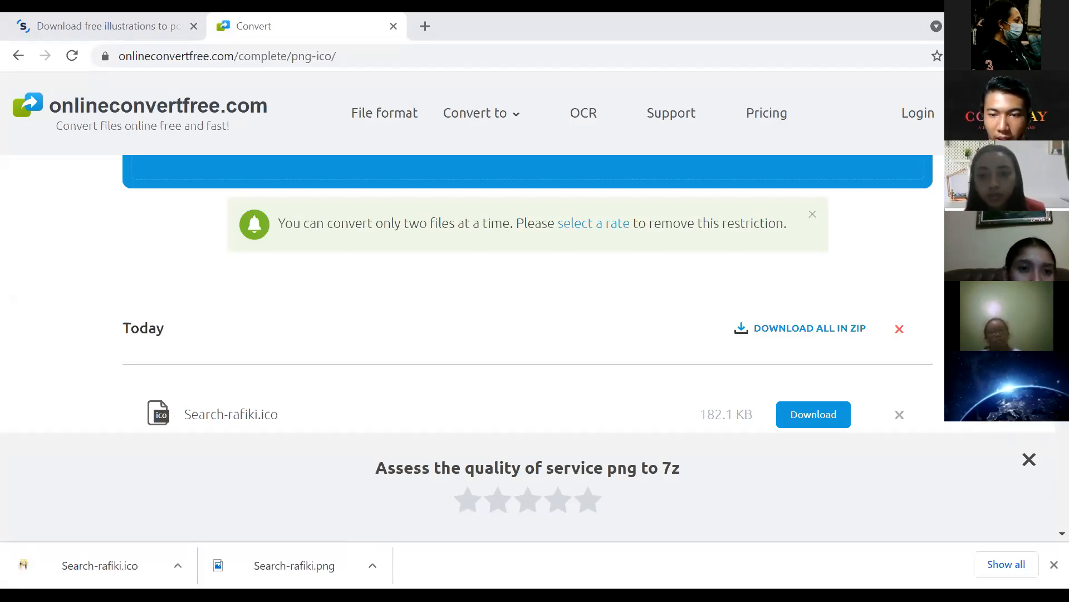
Step: Switch the file-type filter to Bitmaps, then to Icons
left_click(837, 469)
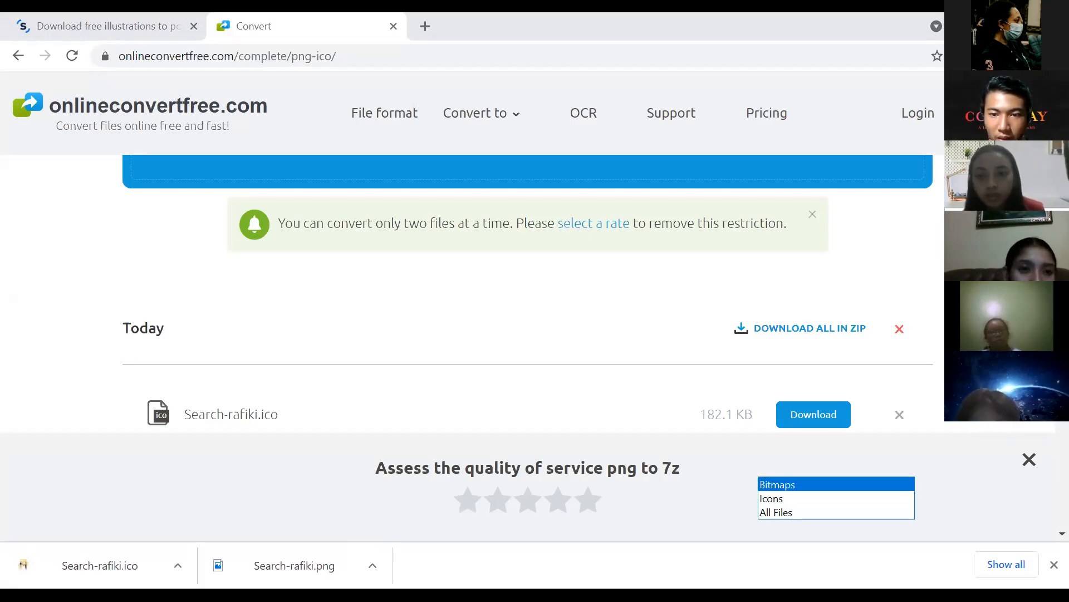
left_click(836, 485)
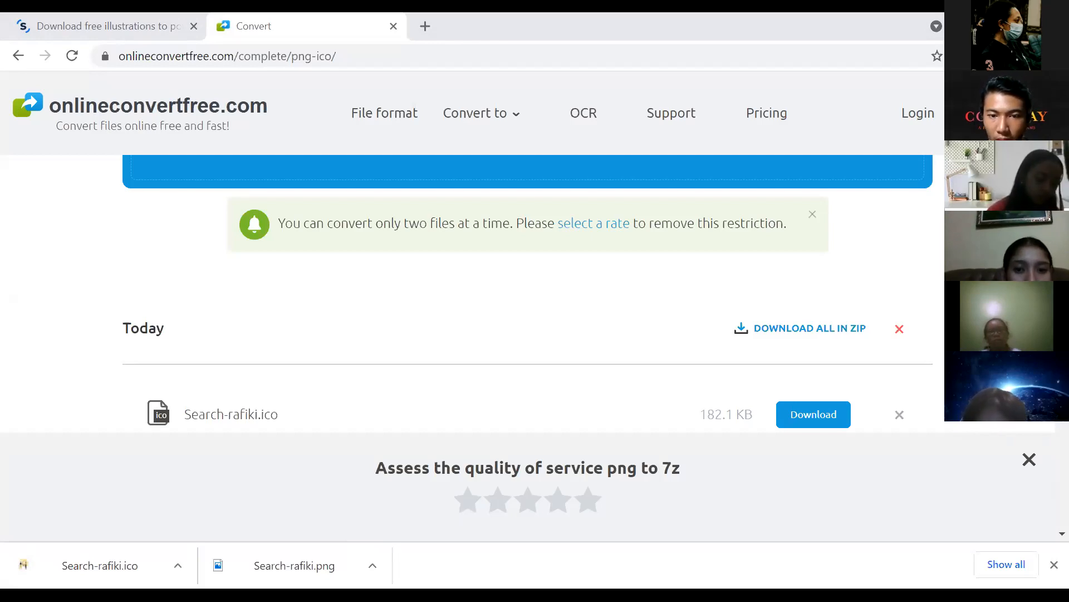
left_click(837, 469)
left_click(836, 498)
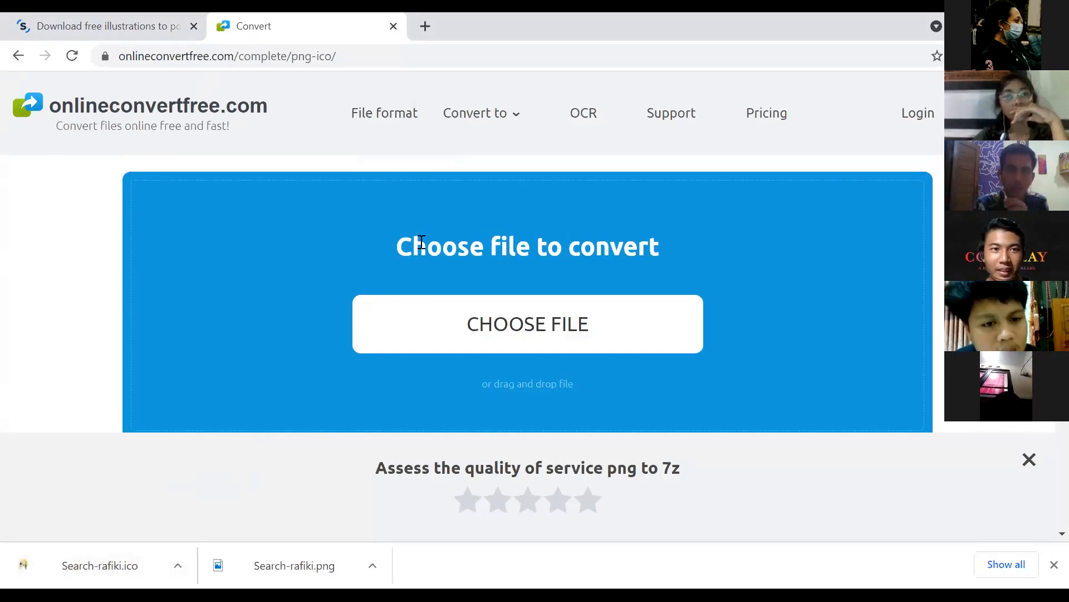
Step: Upload the Search-rafiki PNG image to the OnlineConvertFree converter
left_click_drag(345, 55, 7, 65)
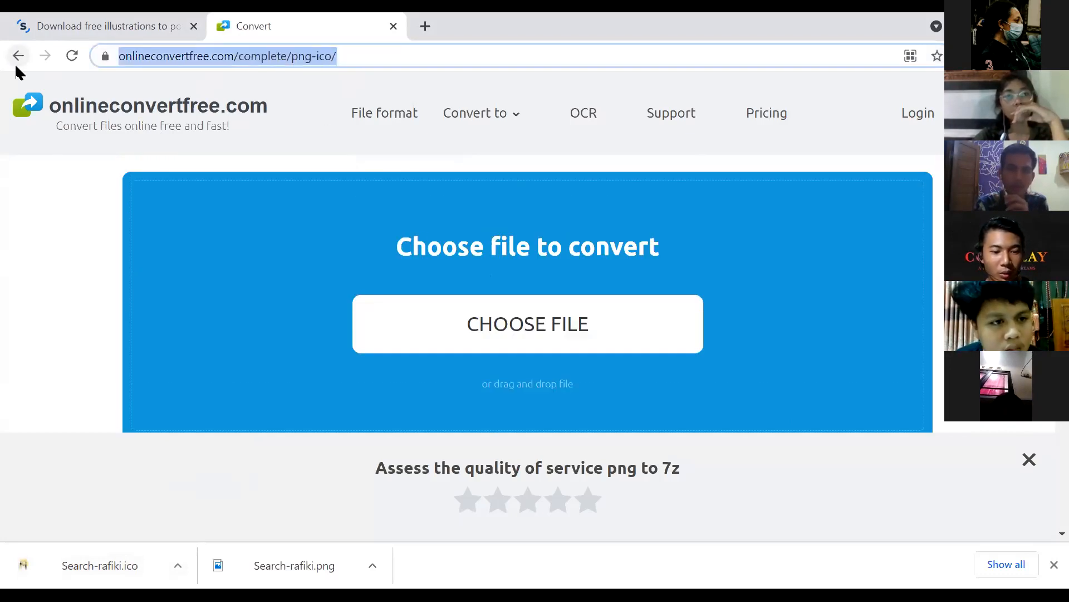
left_click_drag(351, 58, 17, 41)
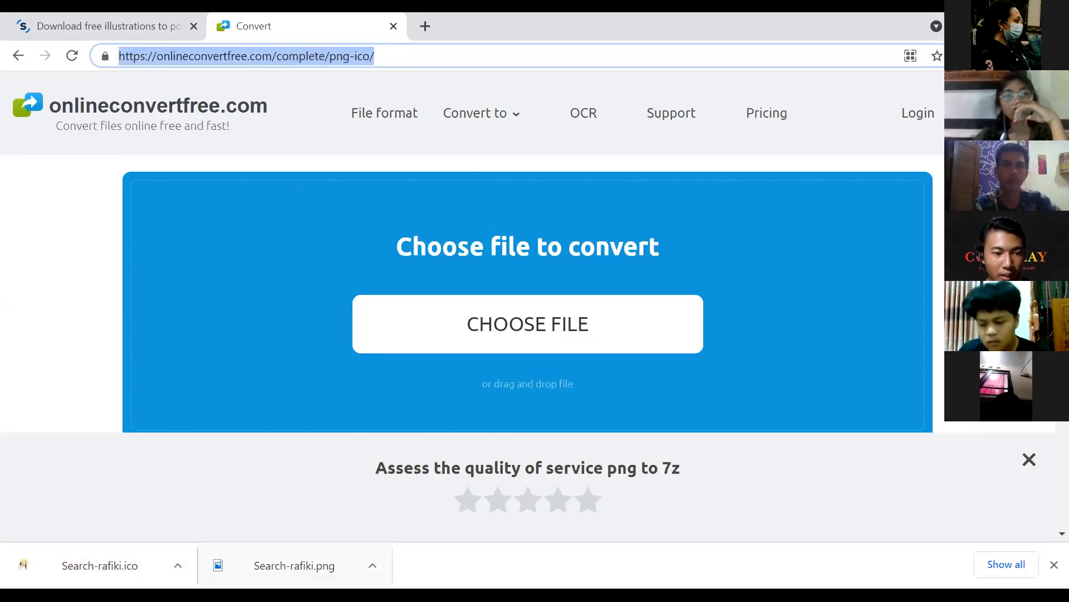
key("alt+Tab")
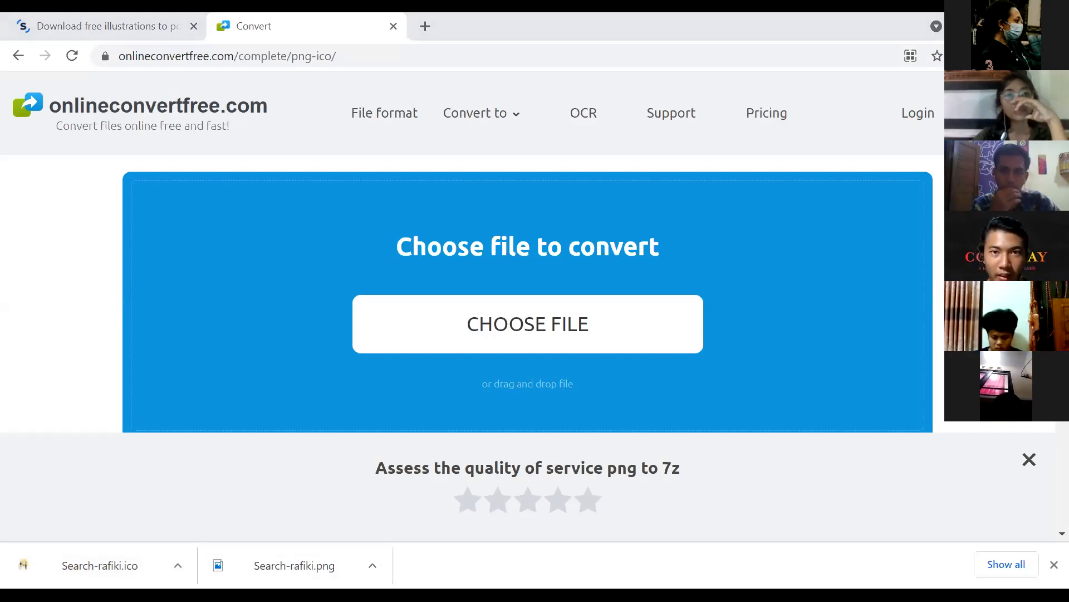
key("alt+Tab")
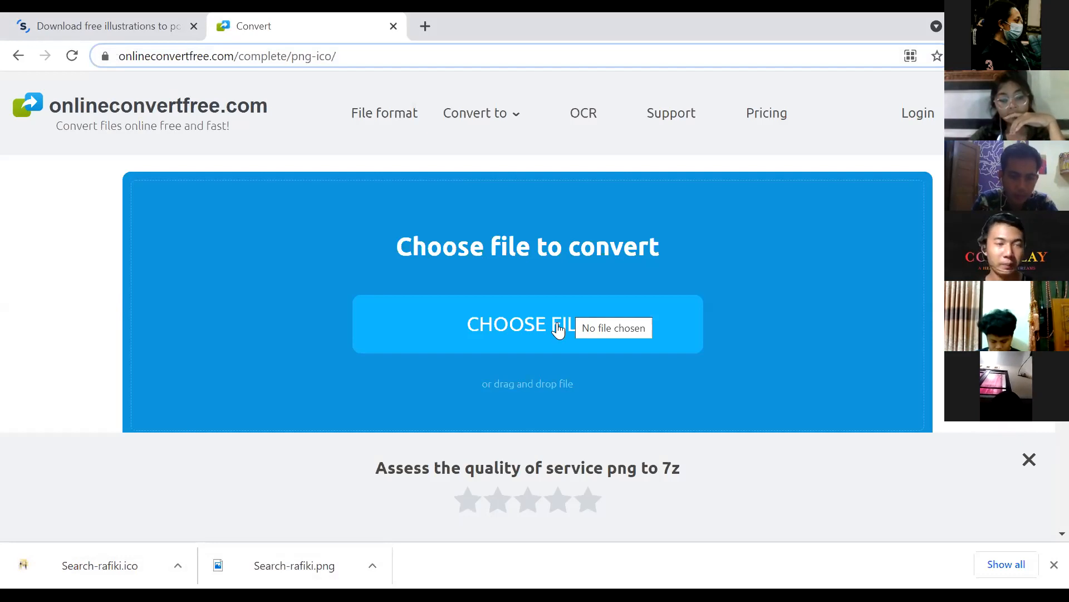
left_click(549, 326)
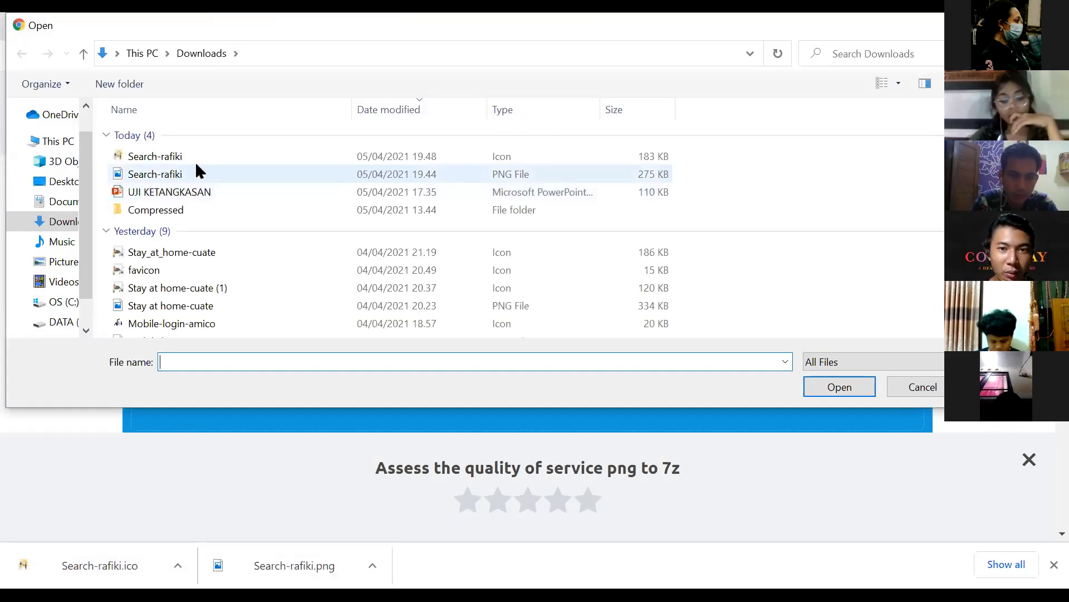
left_click(196, 167)
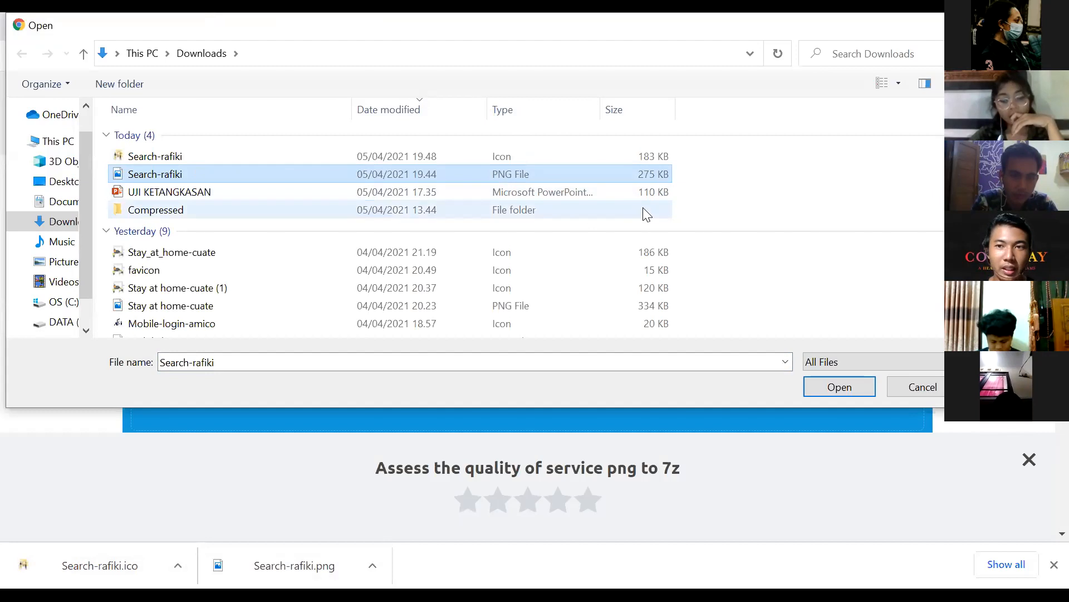
left_click(833, 384)
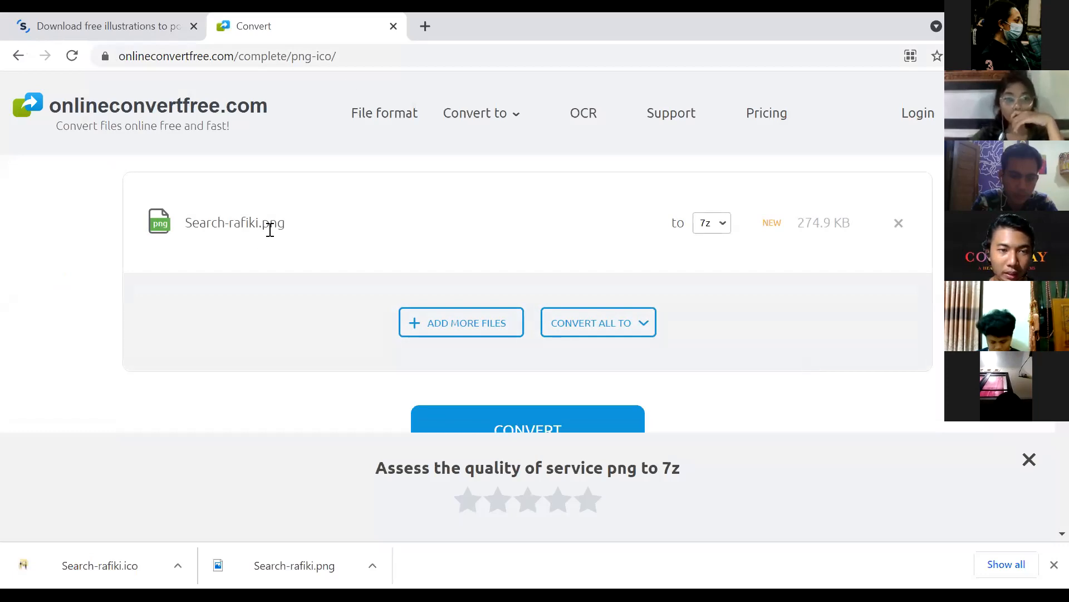
Step: Set the target format to ICO and start the conversion
left_click(715, 229)
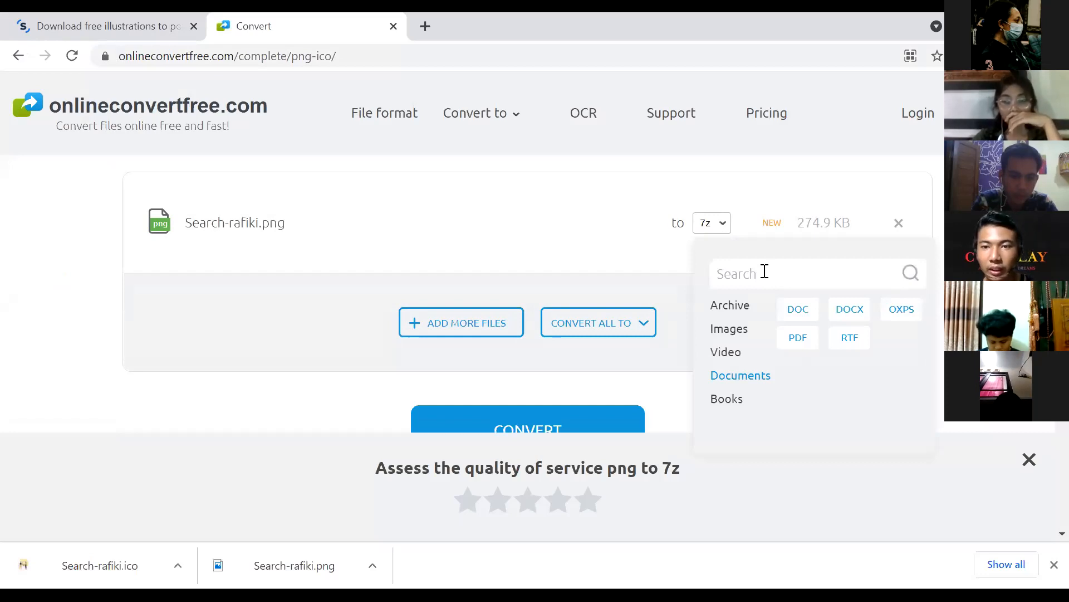
left_click(764, 272)
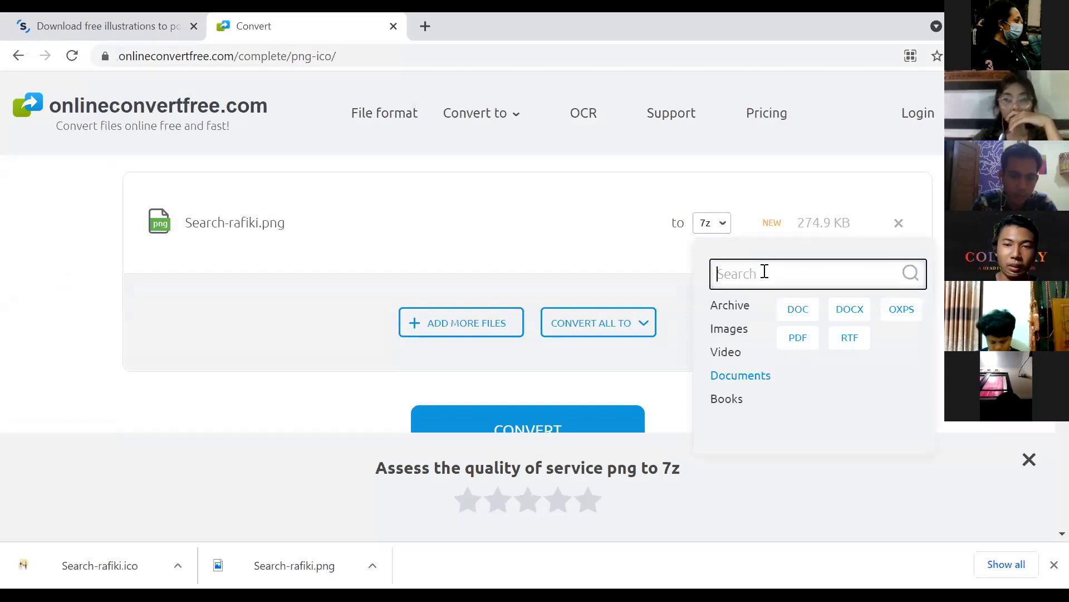
type("ico")
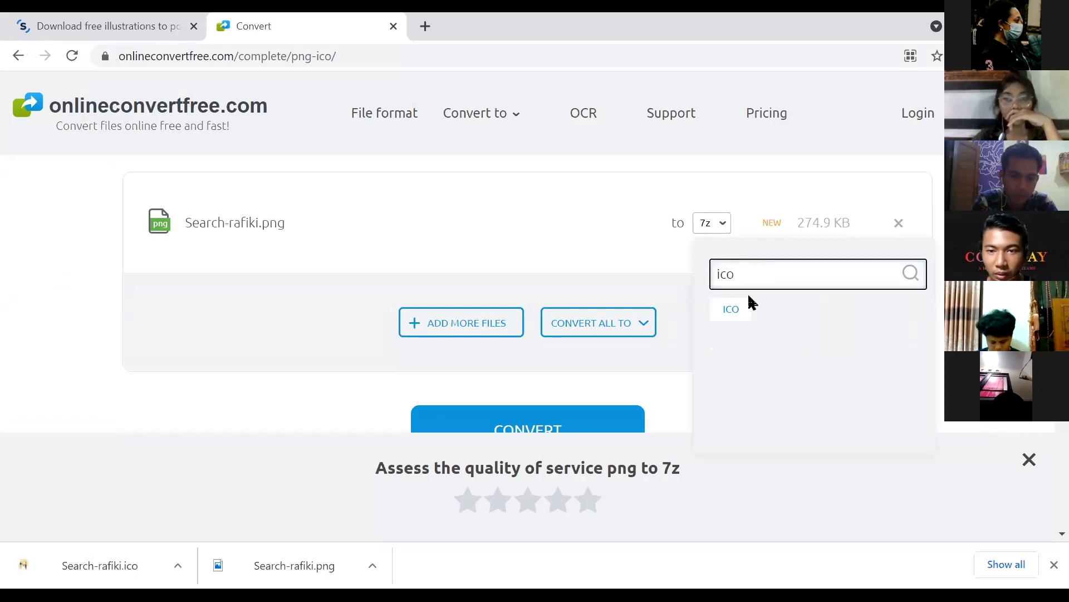
left_click(734, 312)
left_click(617, 415)
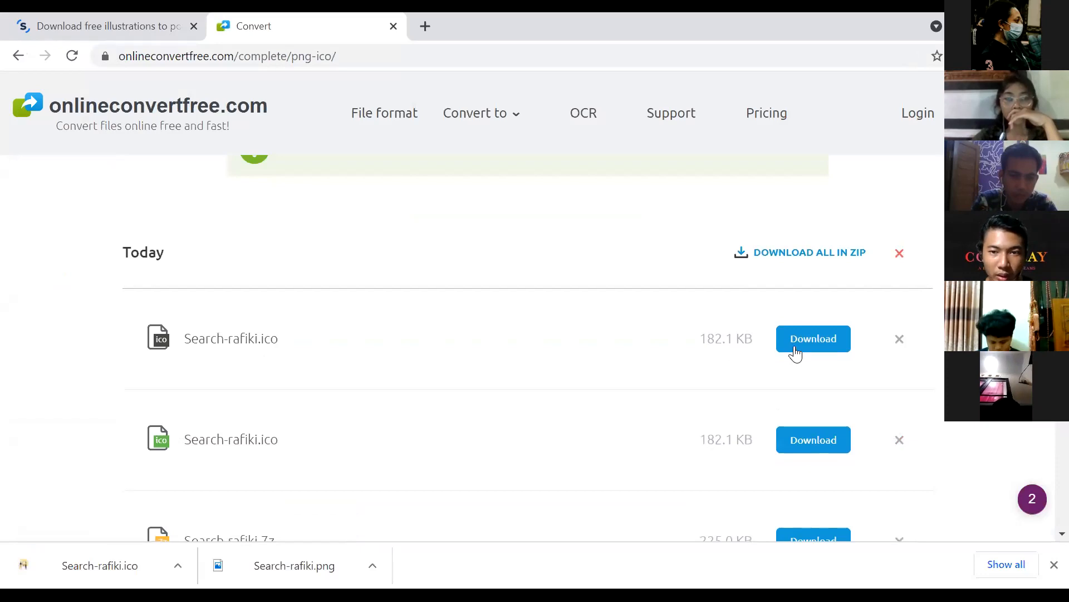
Step: Download the newly converted icon from the first Search-rafiki.ico row
scroll(739, 337, "down", 2)
scroll(738, 338, "up", 1)
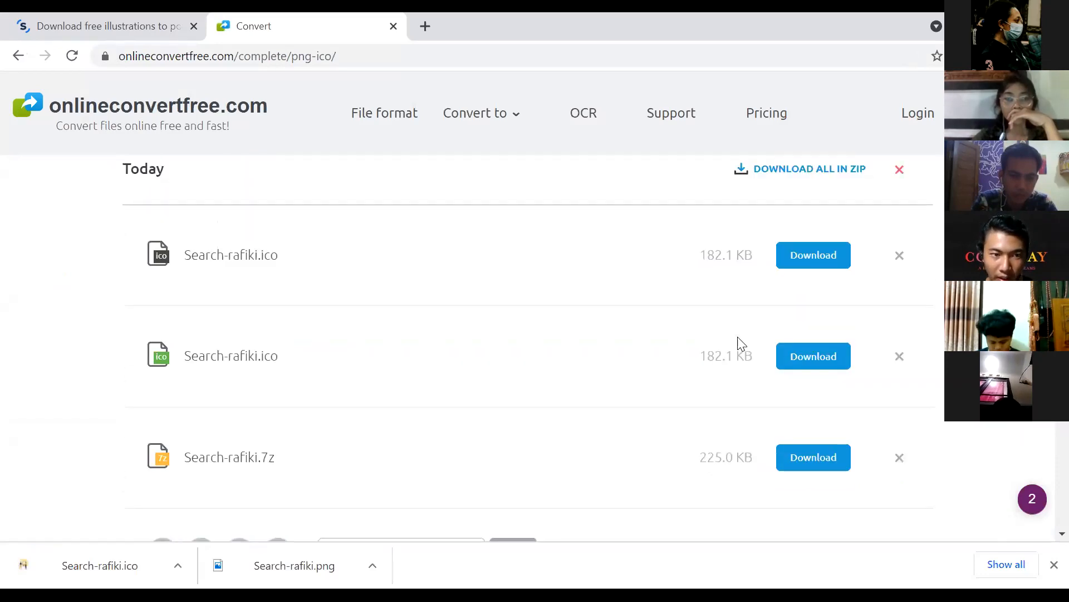
left_click(808, 266)
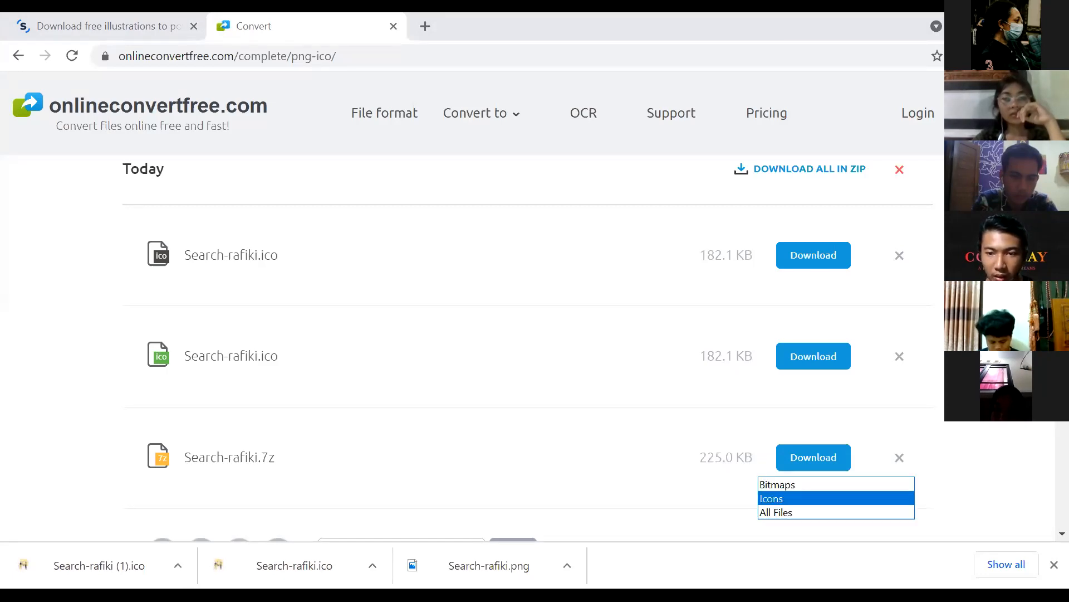
Step: Filter the file list to Icons
left_click(836, 499)
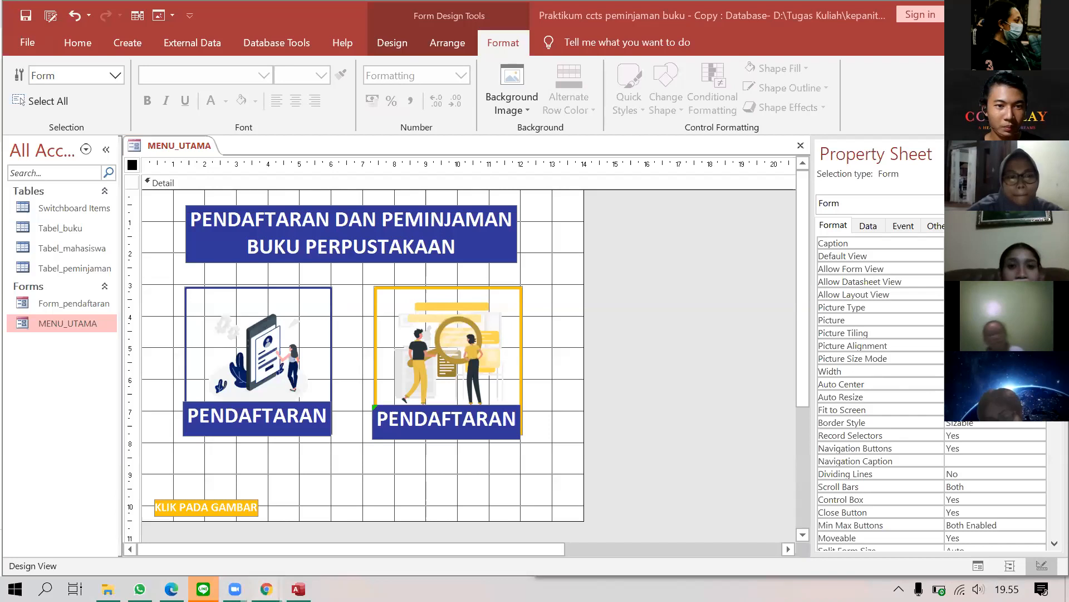
Step: Go back to the OnlineConvertFree page and scroll through the Search-rafiki.ico results
mouse_move(266, 588)
left_click(290, 508)
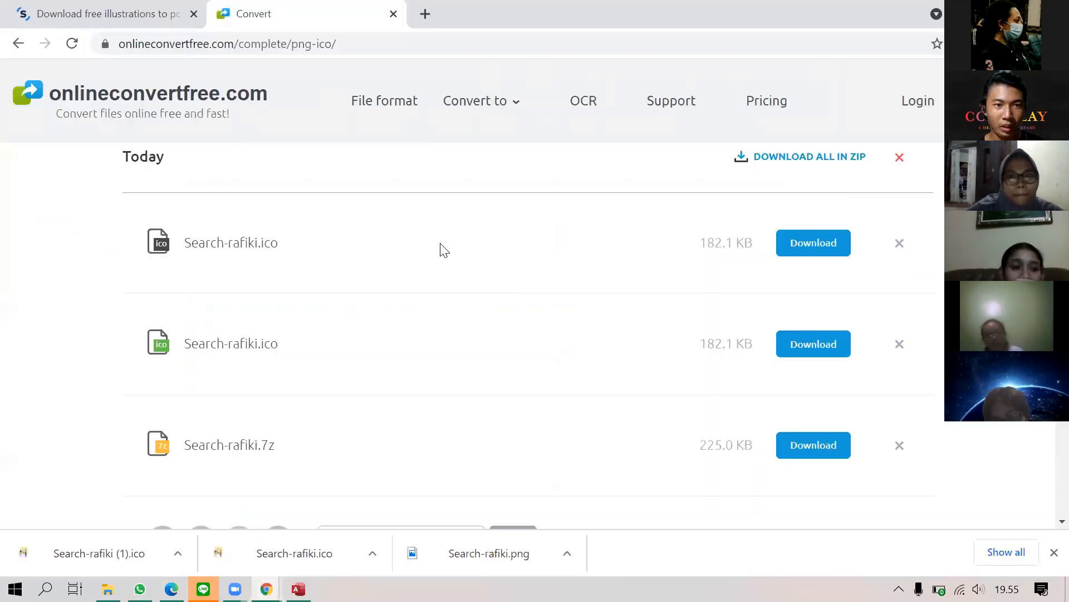
scroll(564, 331, "up", 5)
scroll(566, 312, "down", 15)
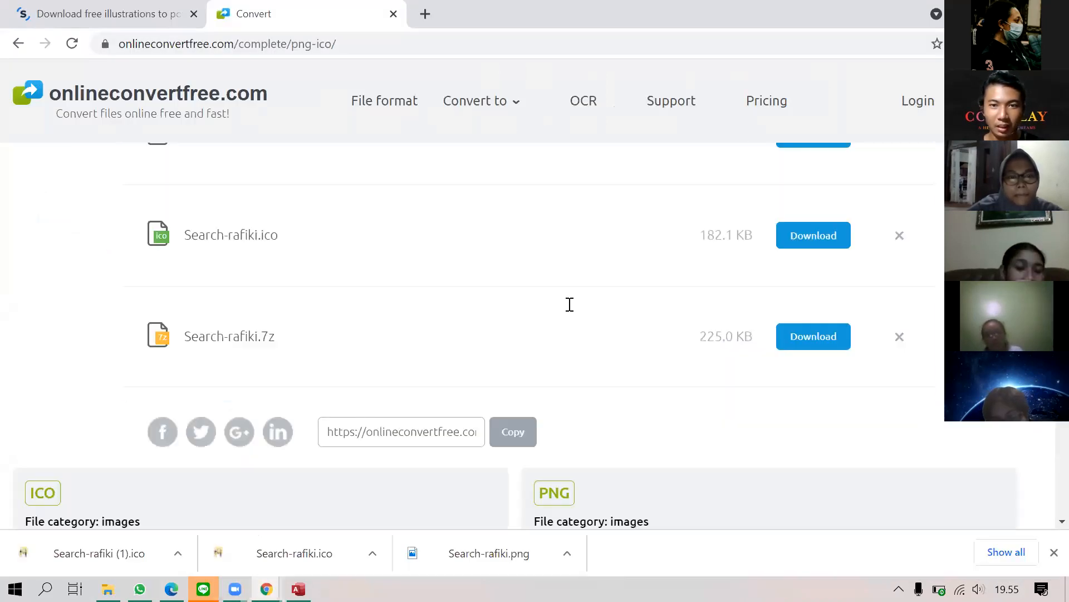
scroll(565, 301, "up", 10)
scroll(568, 281, "down", 8)
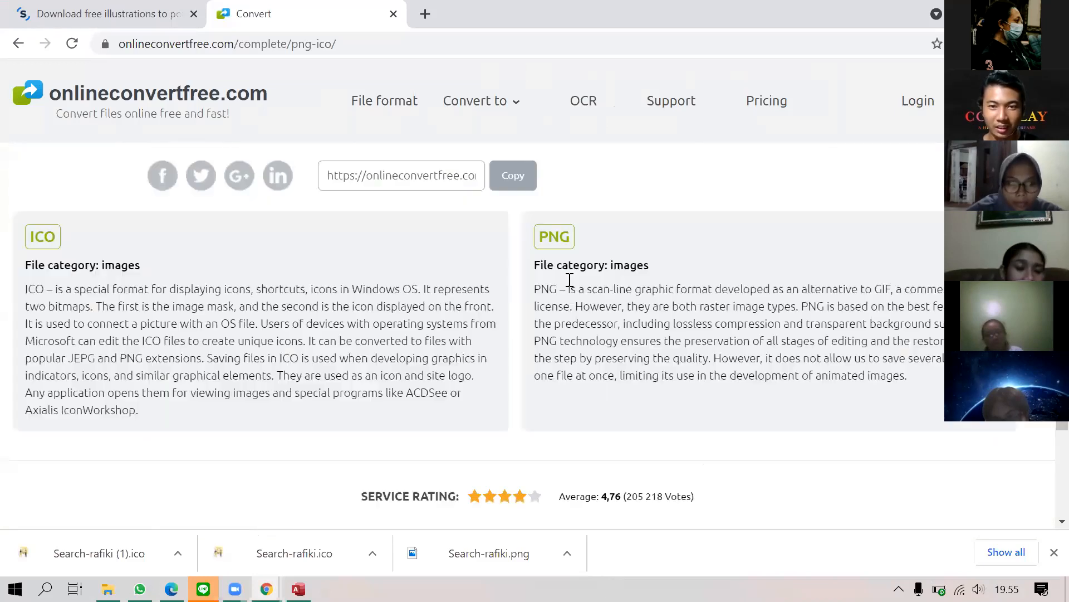
scroll(571, 287, "up", 7)
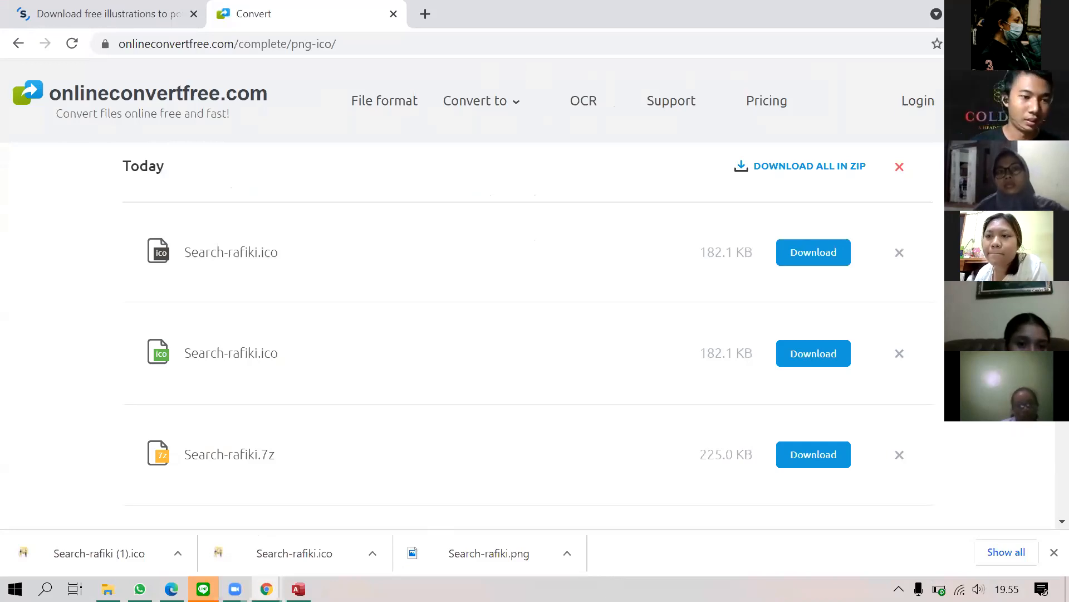
Step: Glance at the Storyset page, then return to the Access form design
left_click(88, 8)
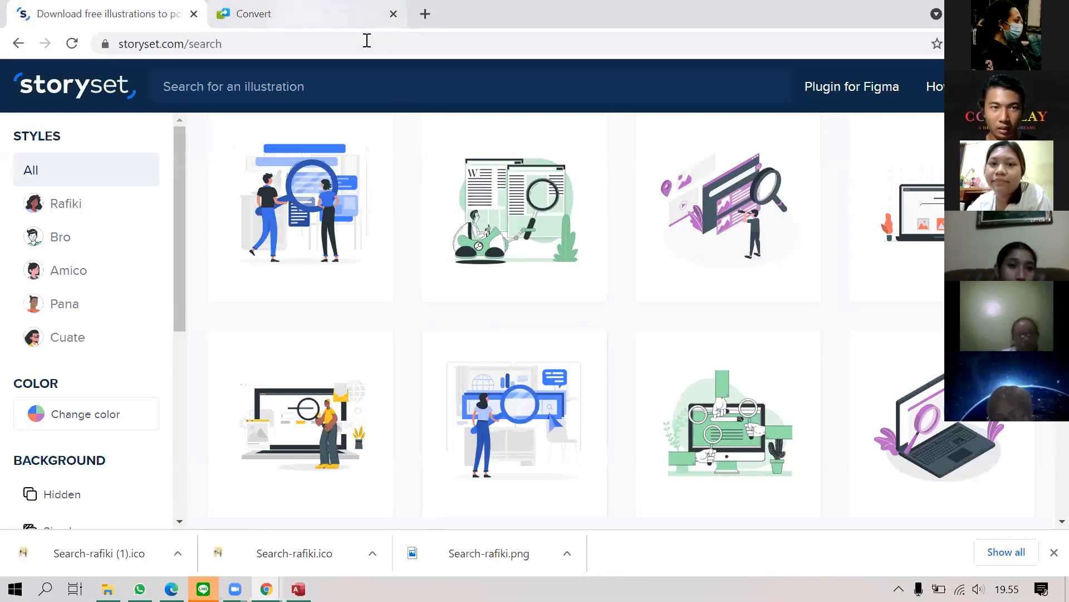
left_click(356, 14)
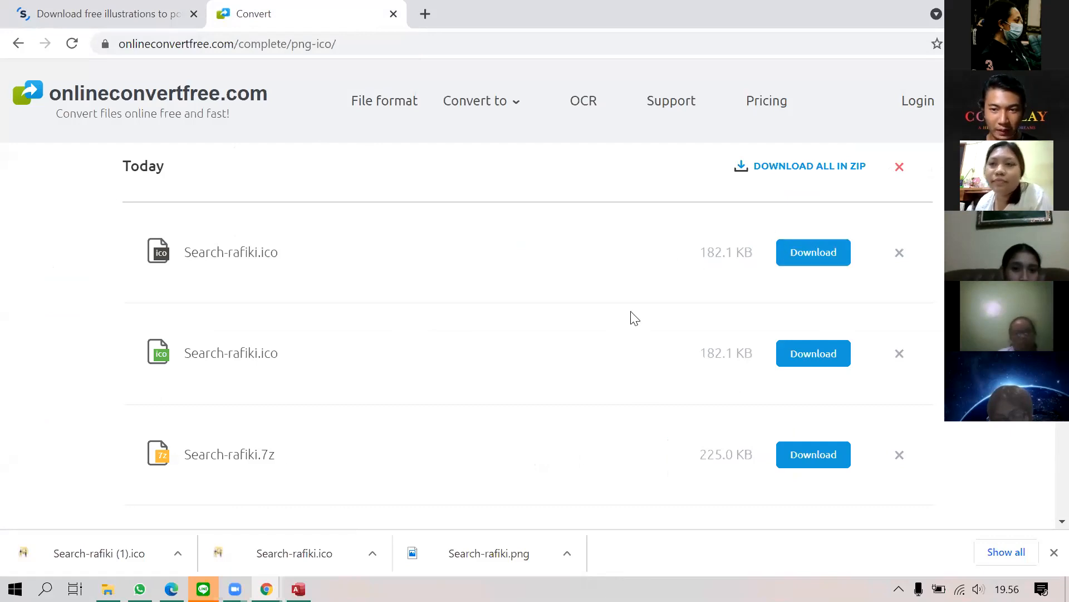
key("alt+Tab")
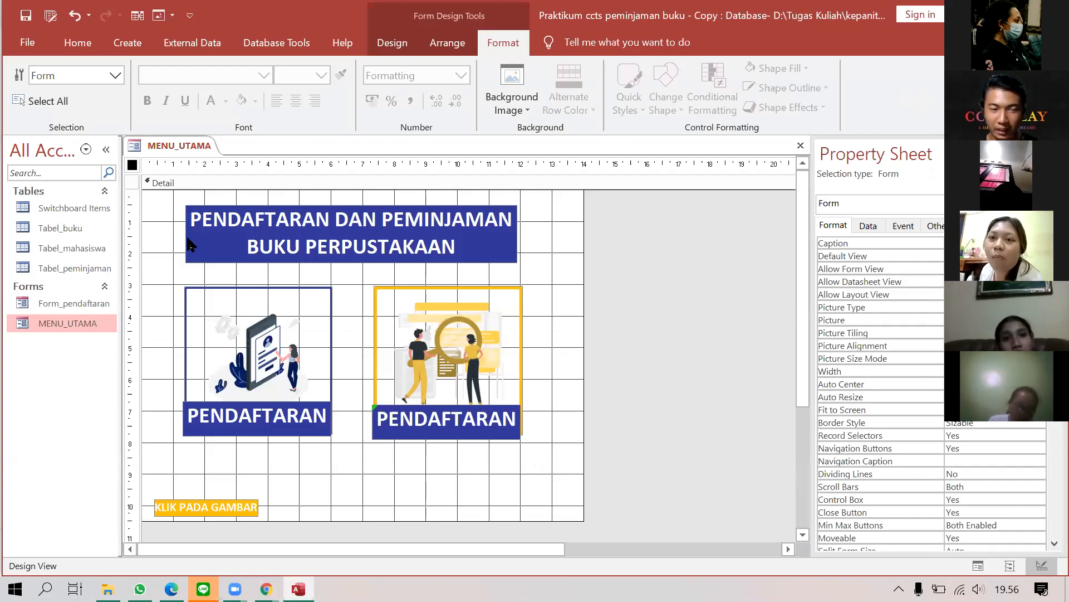
Step: Select the right picture and its PENDAFTARAN label, move them, then undo with Ctrl+Z to remove them
left_click_drag(355, 268, 551, 466)
left_click_drag(489, 413, 523, 437)
key("ctrl+z")
key("ctrl+z")
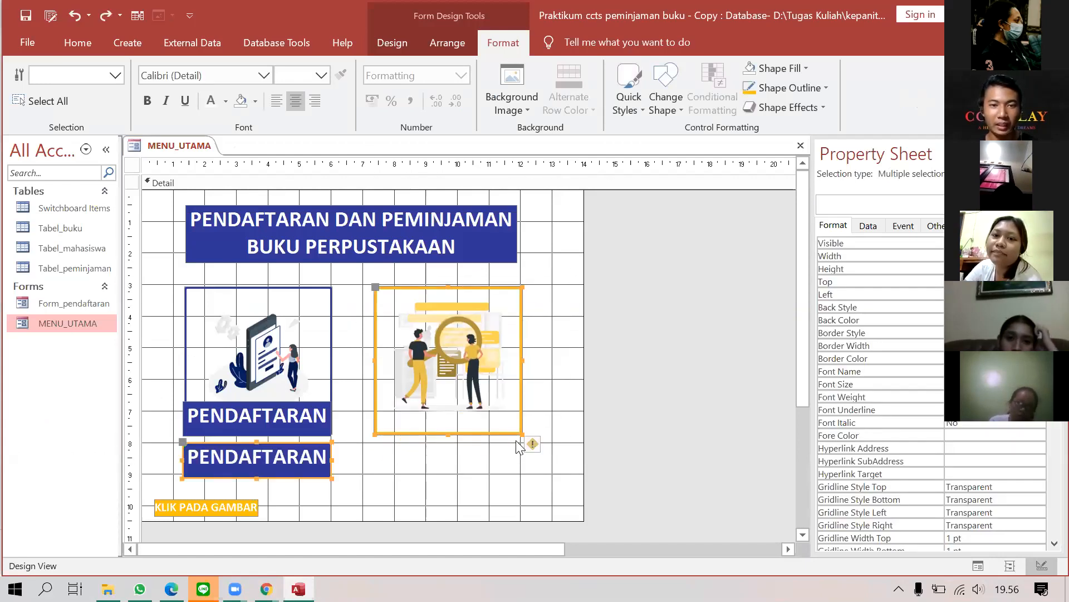
key("ctrl+z")
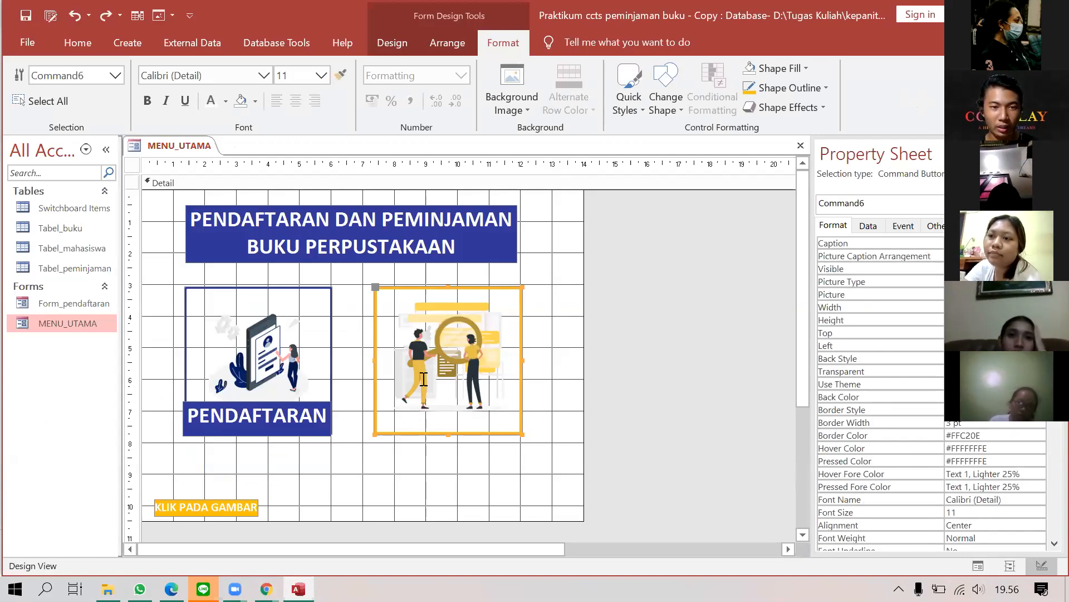
key("ctrl+z")
key("ctrl+z")
key("ctrl+z")
key("ctrl+z")
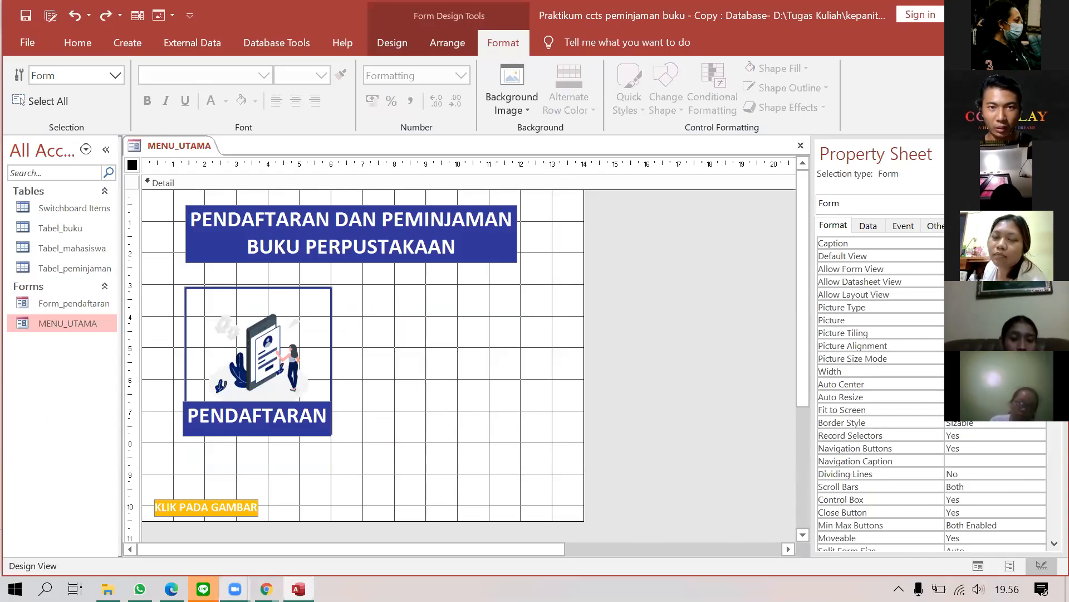
left_click(203, 589)
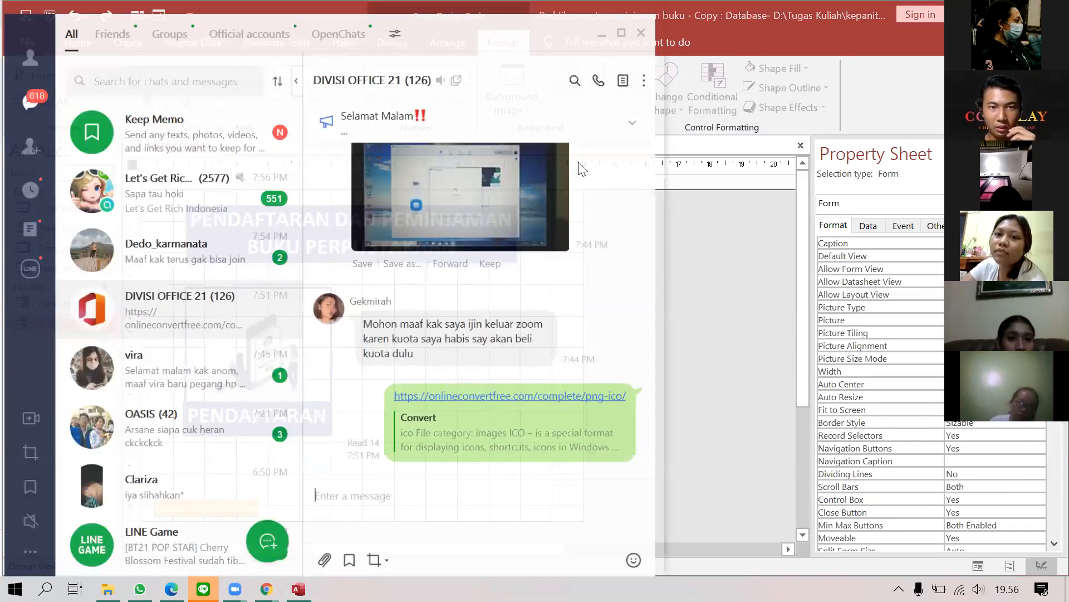
left_click(691, 221)
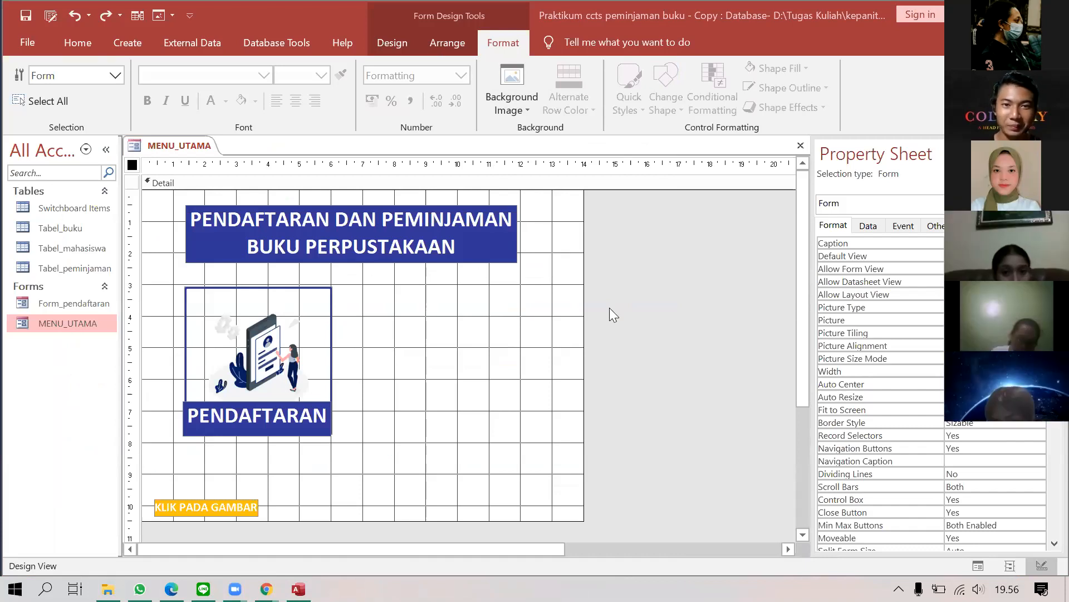
Step: Draw a command button and set it to open Form_pendaftaran showing all records
left_click(392, 43)
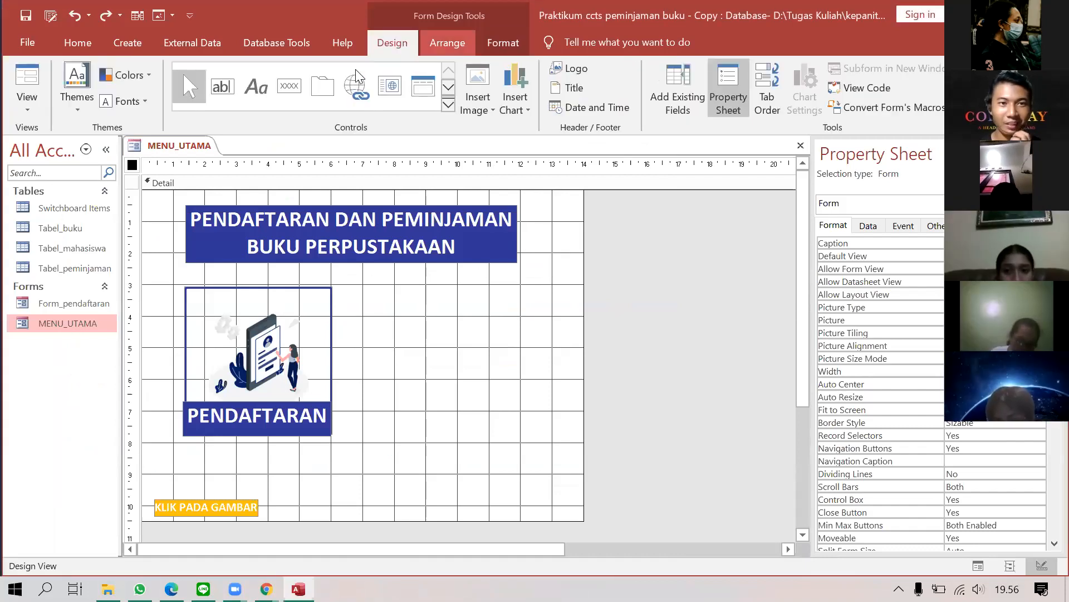
left_click(289, 86)
left_click_drag(373, 325, 491, 423)
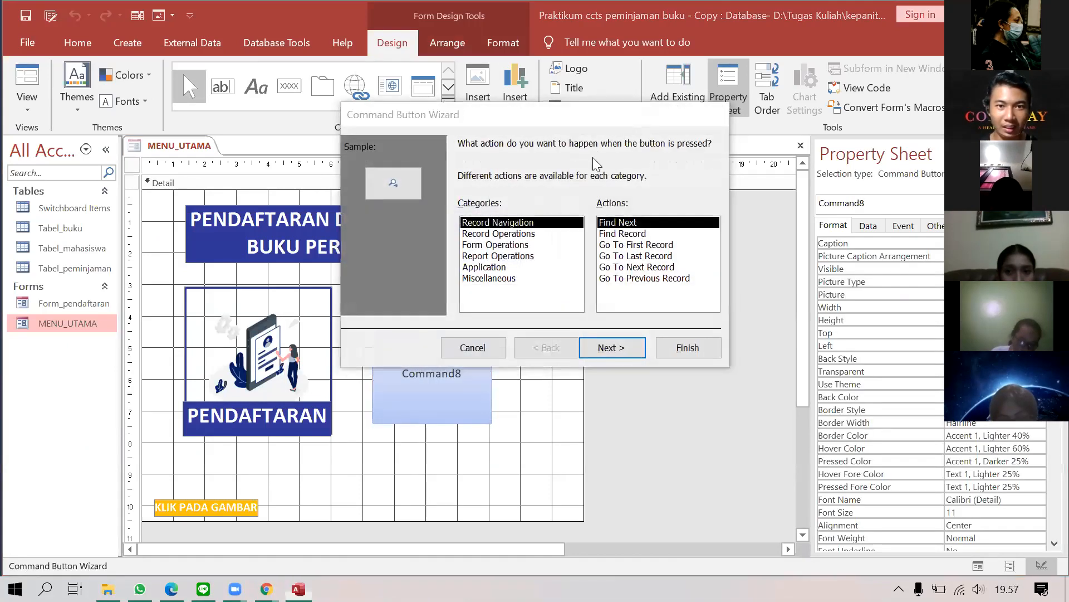
left_click(524, 245)
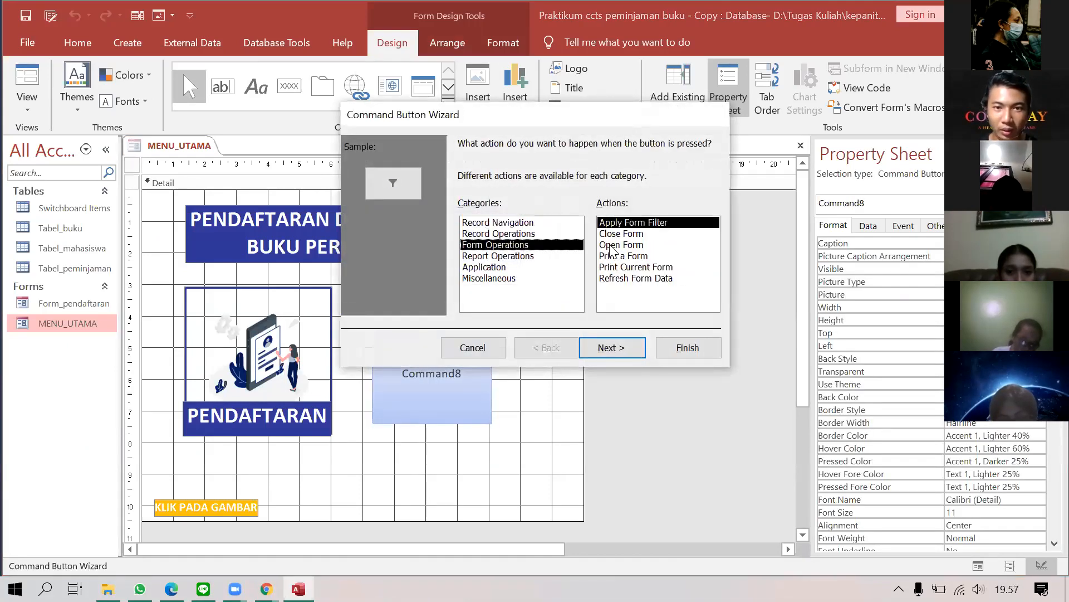
left_click(615, 245)
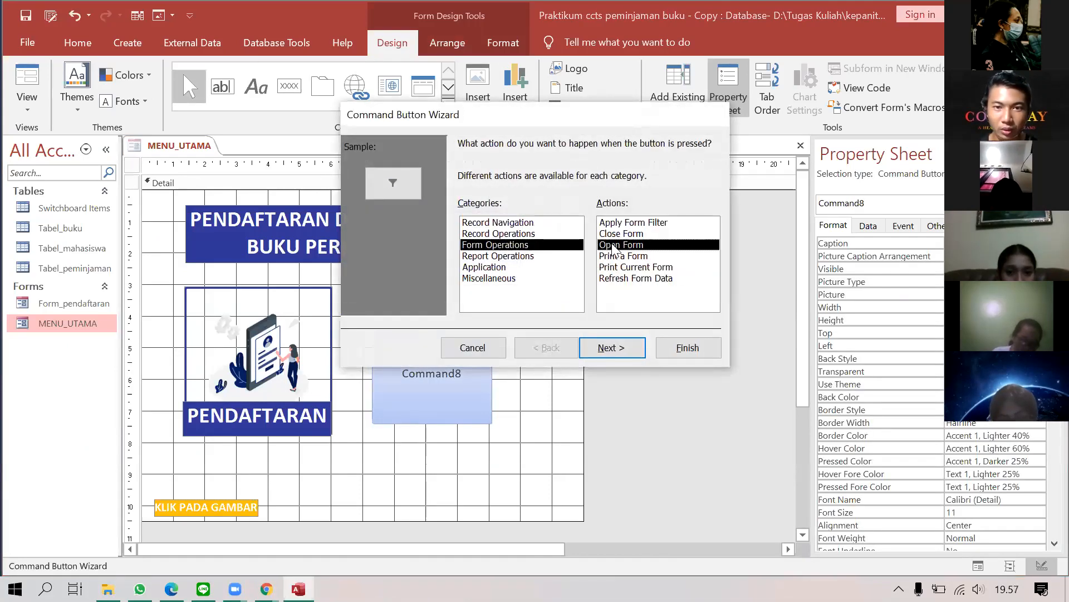
left_click(618, 348)
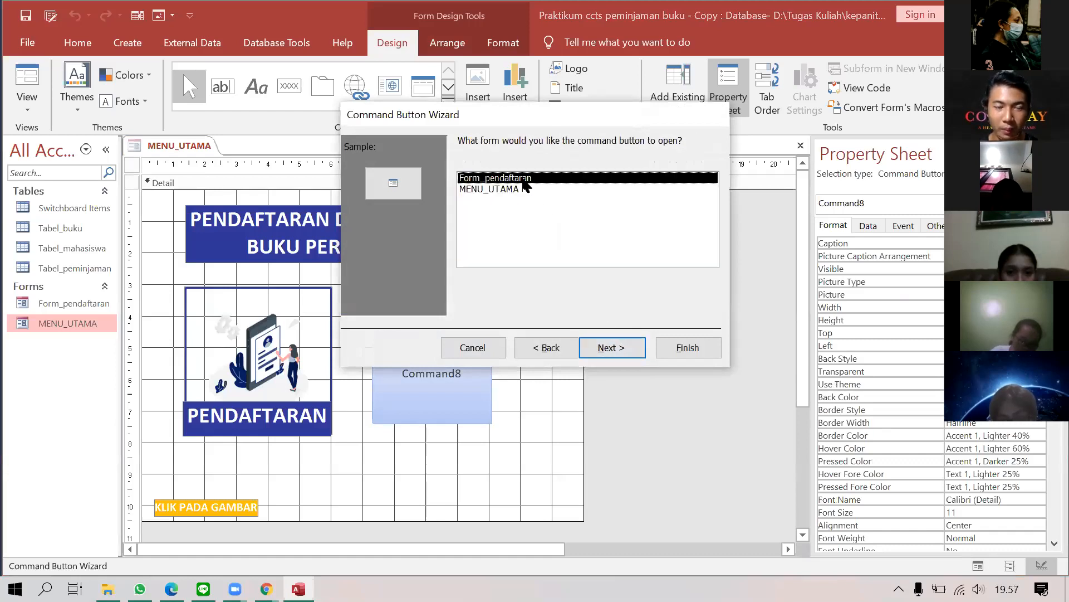
left_click(609, 348)
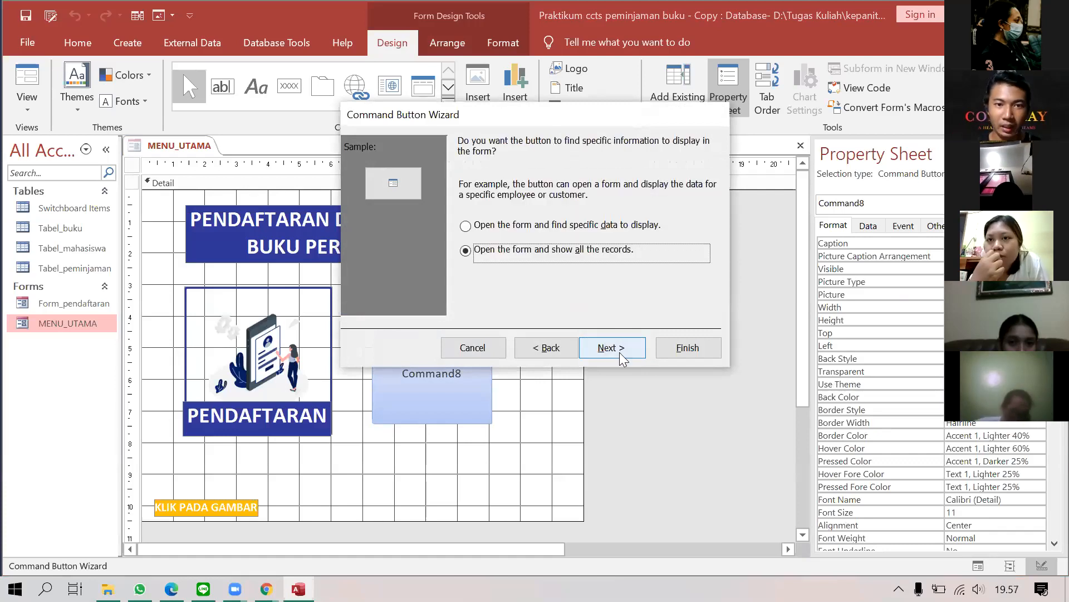
left_click(620, 351)
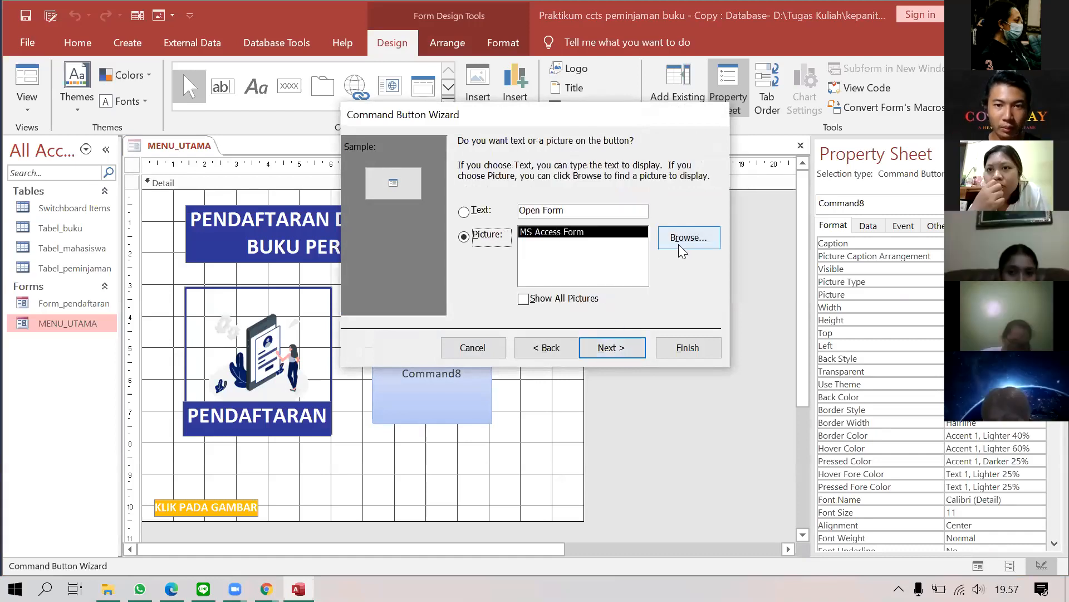
Step: Give the button the Search-rafiki (1) icon picture and finish the wizard
left_click(682, 251)
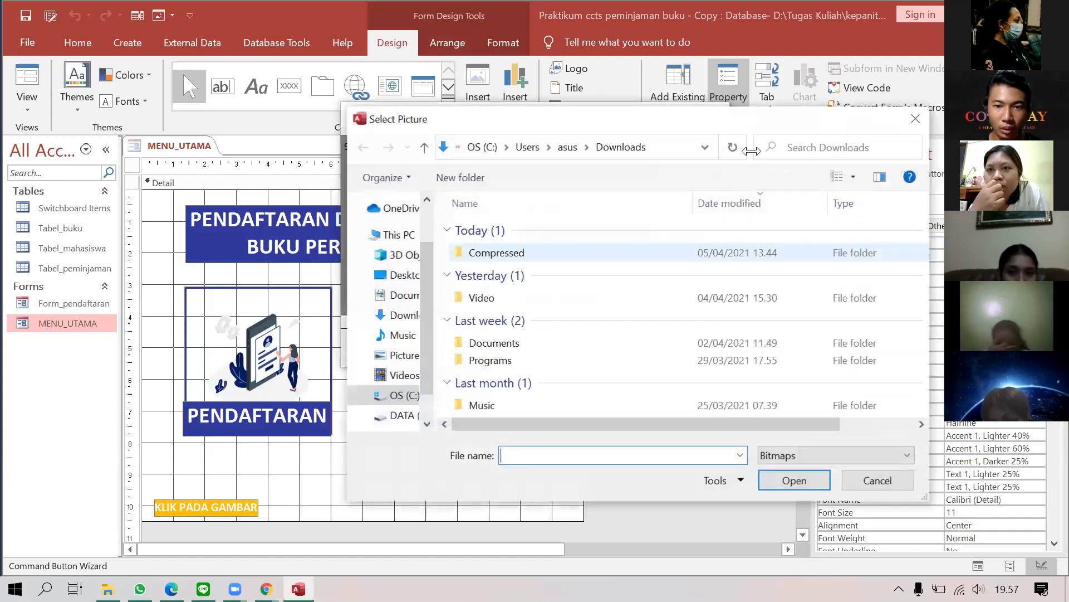
left_click_drag(736, 127, 585, 108)
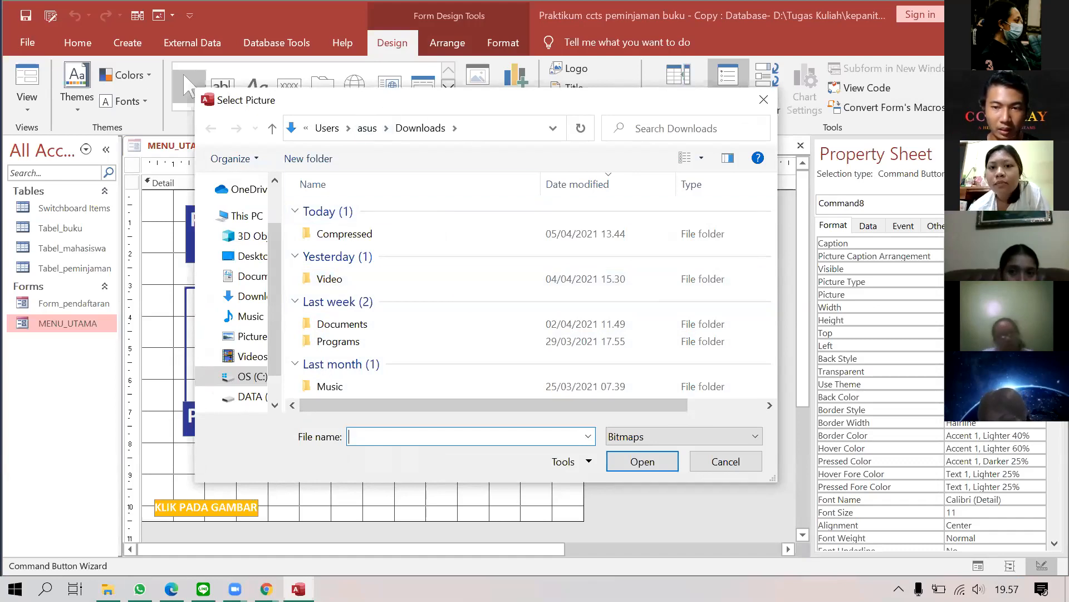
mouse_move(139, 588)
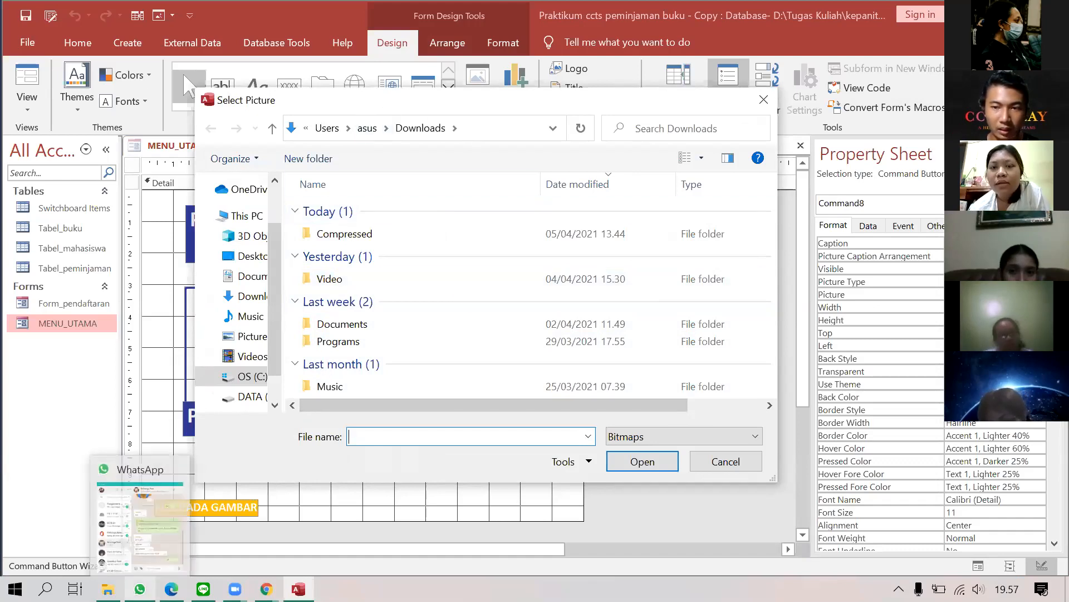
left_click(684, 437)
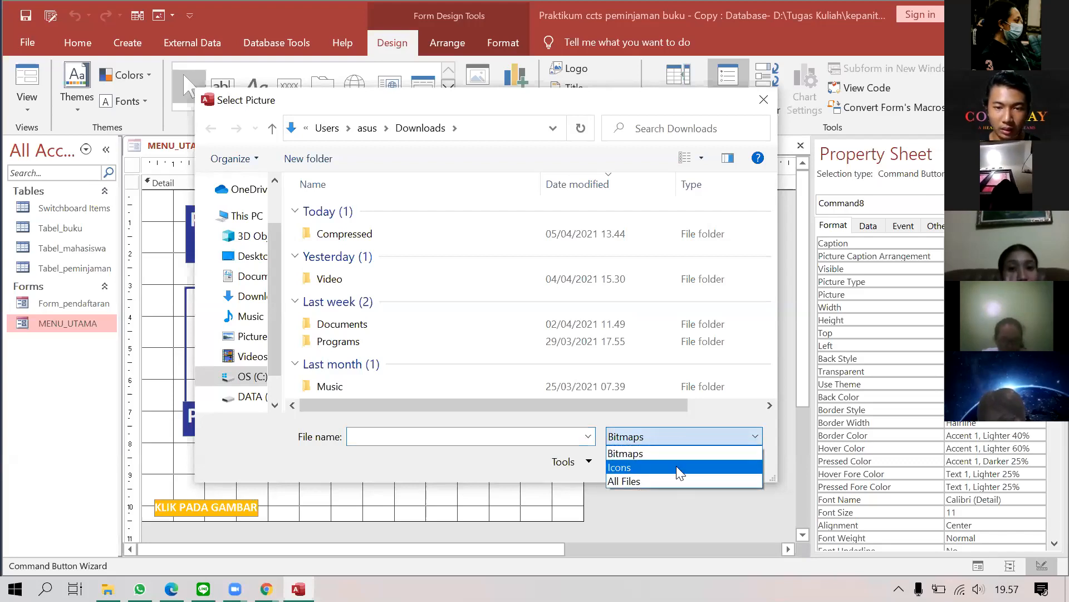
left_click(680, 468)
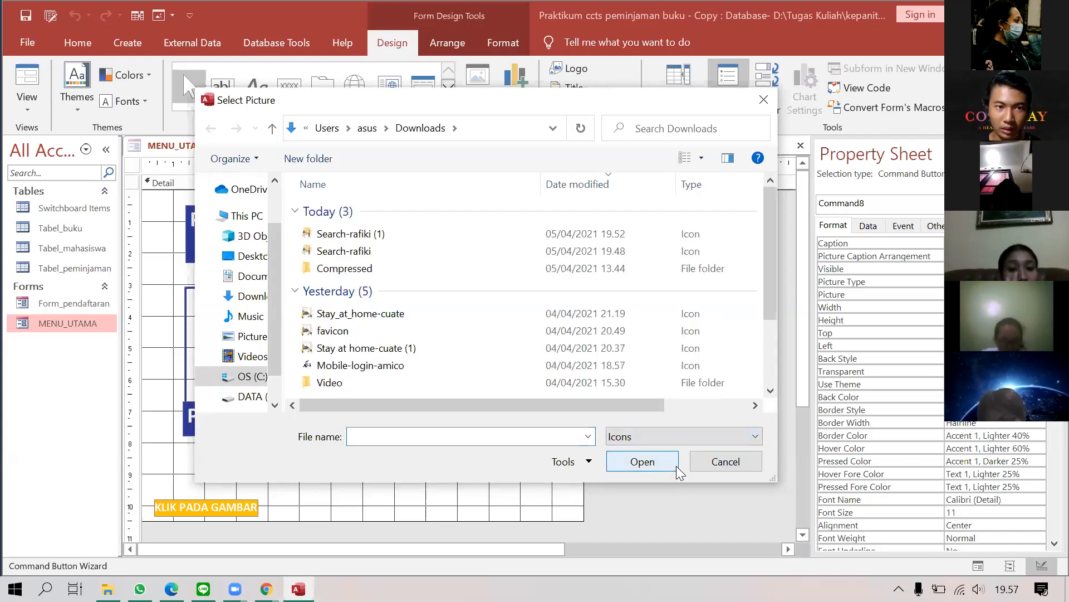
left_click(492, 244)
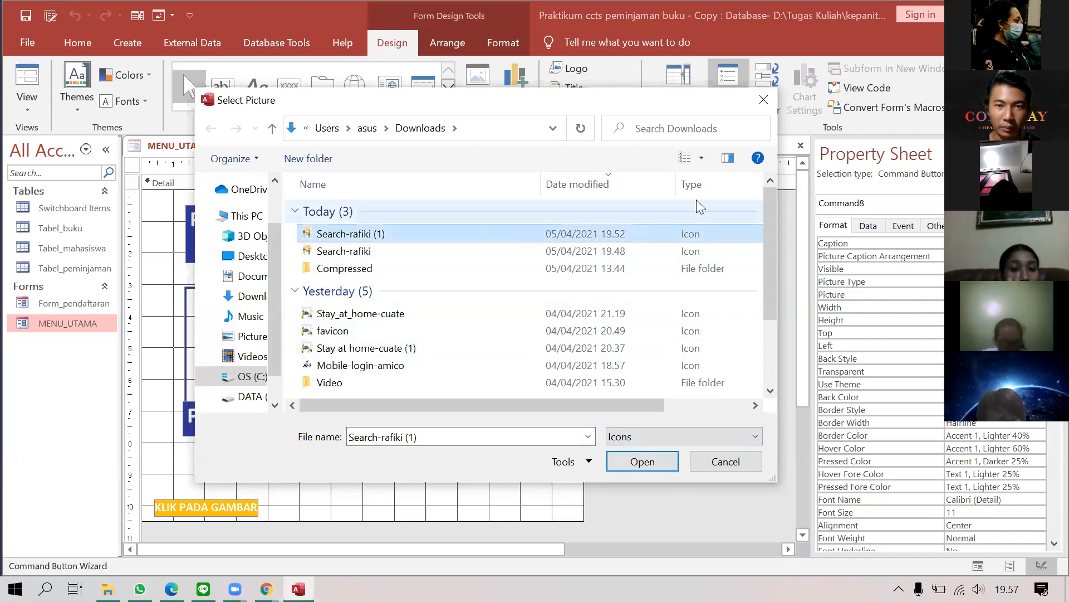
left_click(650, 465)
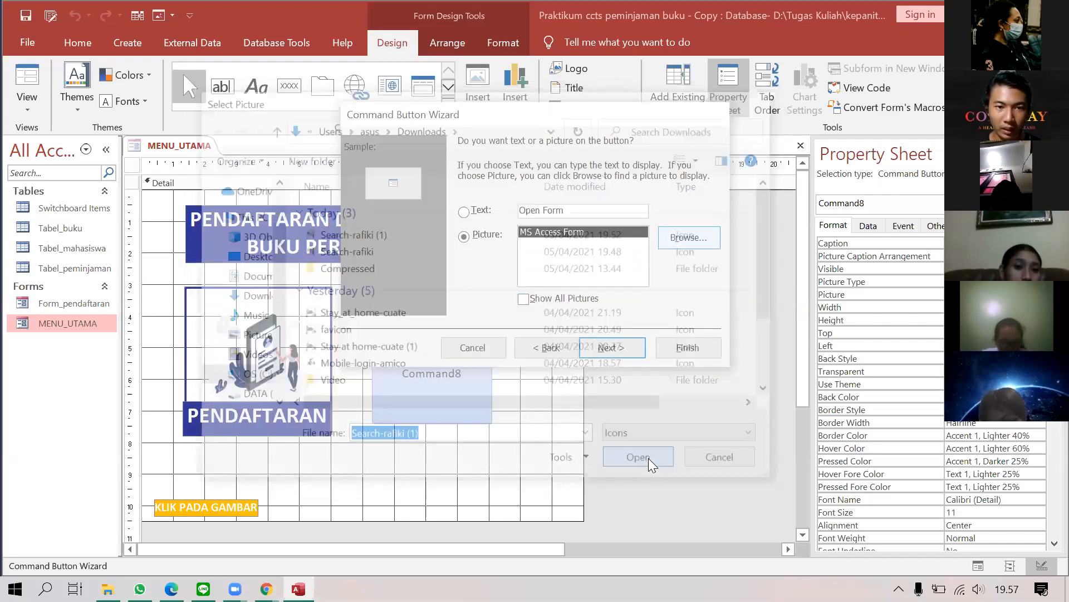
left_click(612, 347)
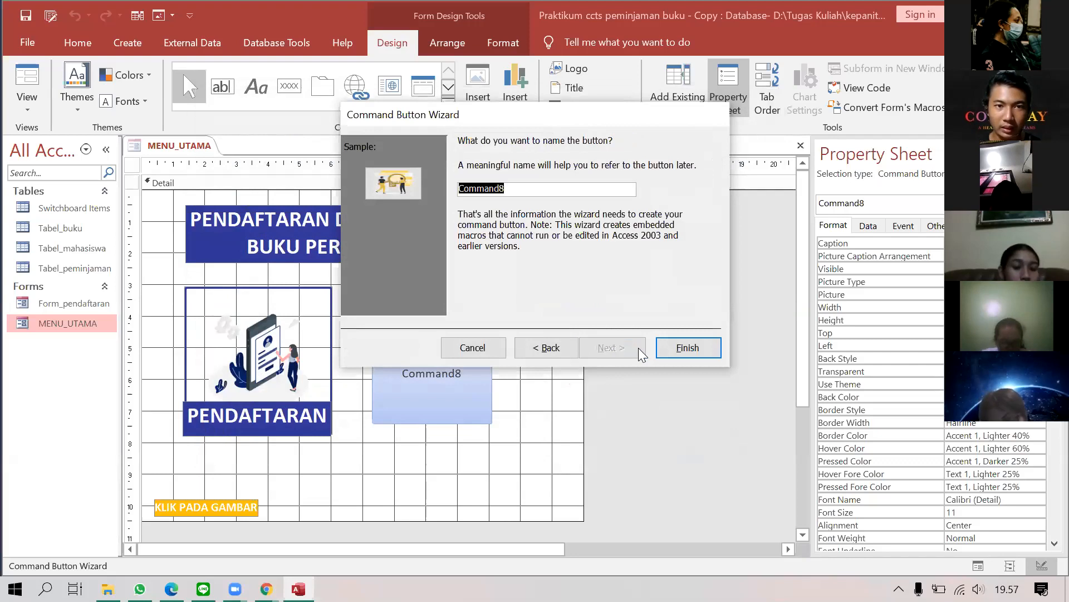
left_click(688, 348)
Step: Move the picture button beside the left picture and make its background transparent
left_click_drag(493, 323, 488, 290)
right_click(501, 310)
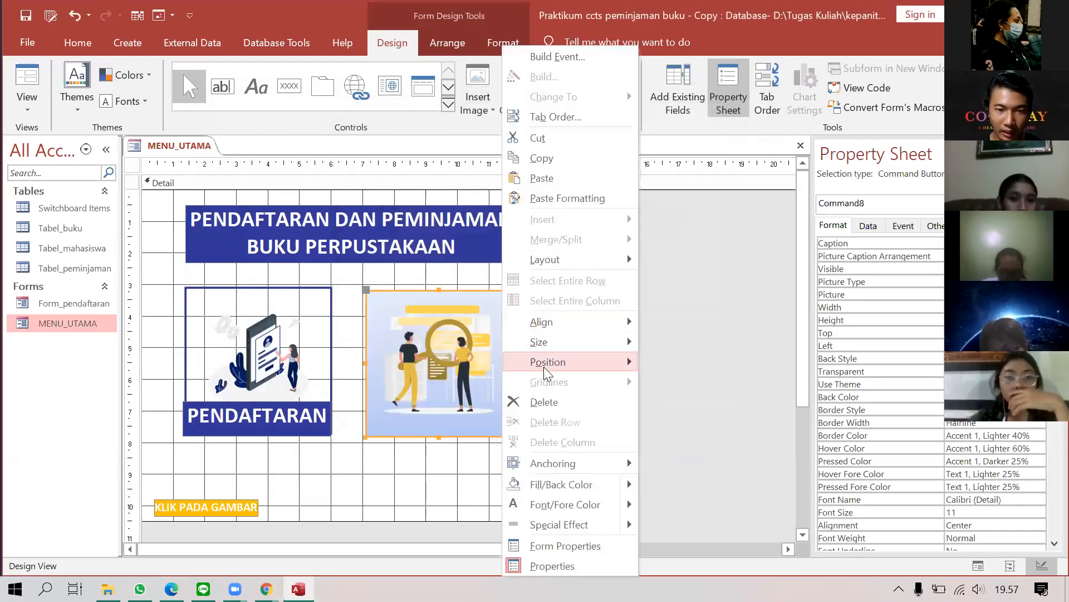
mouse_move(624, 485)
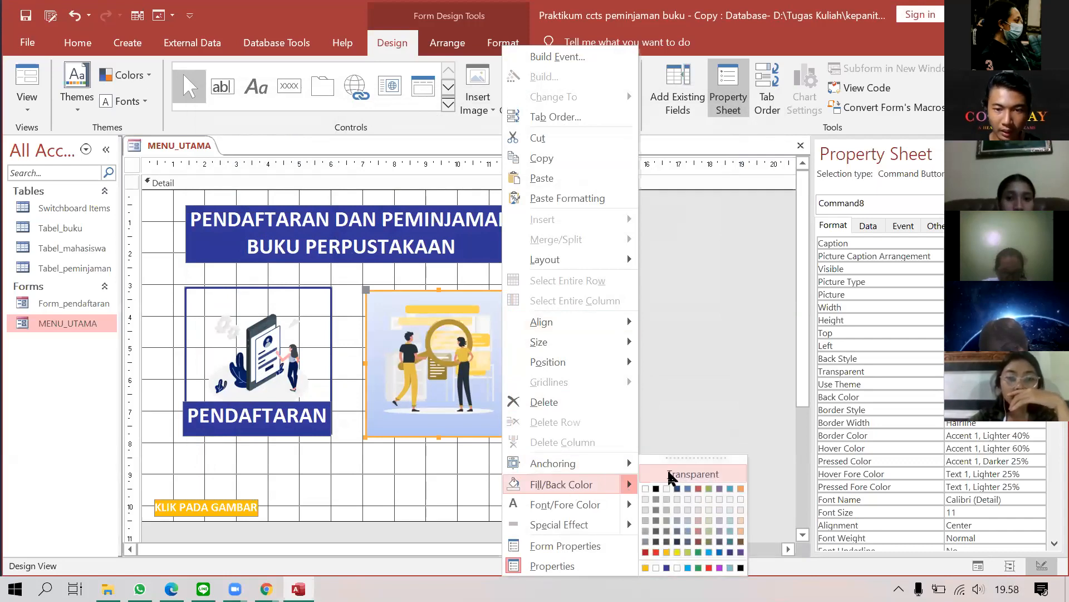
left_click(670, 475)
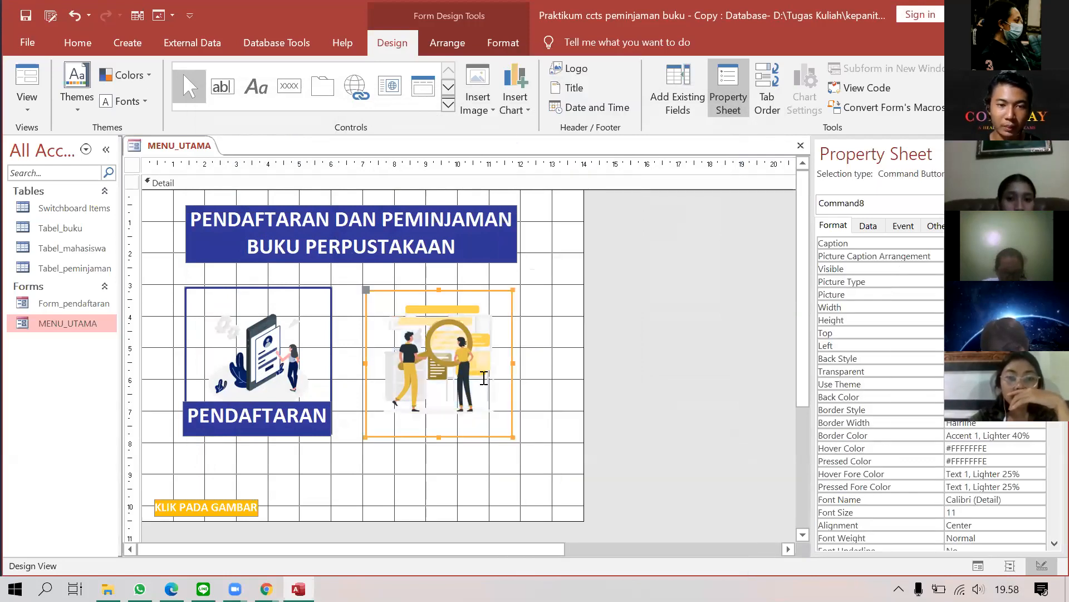